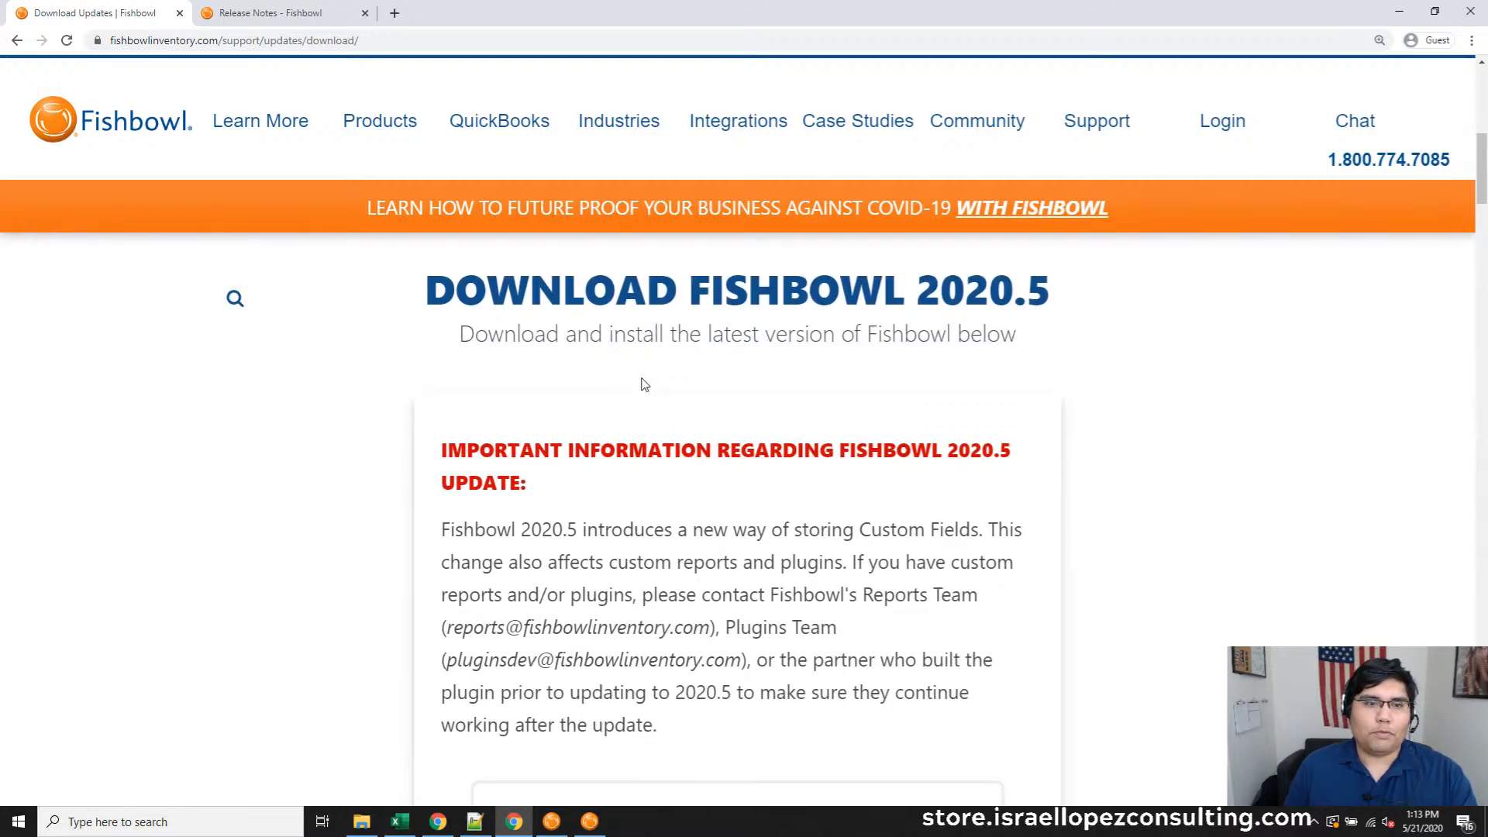
Acknowledge the Fishbowl 2020.5 update information and go over the installer versions offered for download
{"action": "scroll", "coordinate": [642, 384], "scroll_direction": "down", "scroll_amount": 2}
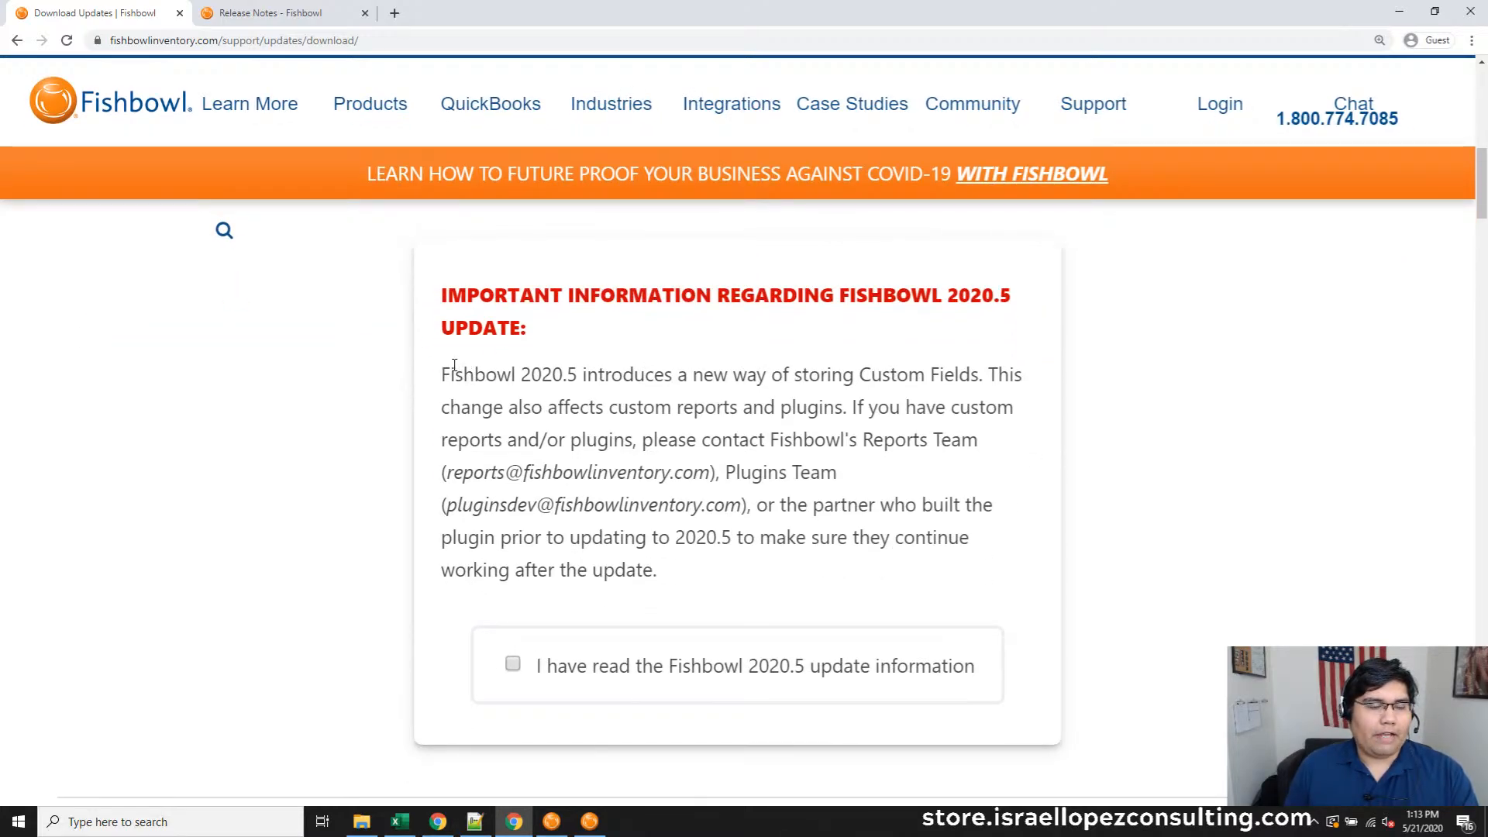
{"action": "left_click_drag", "start_coordinate": [449, 298], "coordinate": [695, 585]}
{"action": "scroll", "coordinate": [719, 580], "scroll_direction": "down", "scroll_amount": 1}
{"action": "left_click", "coordinate": [513, 586]}
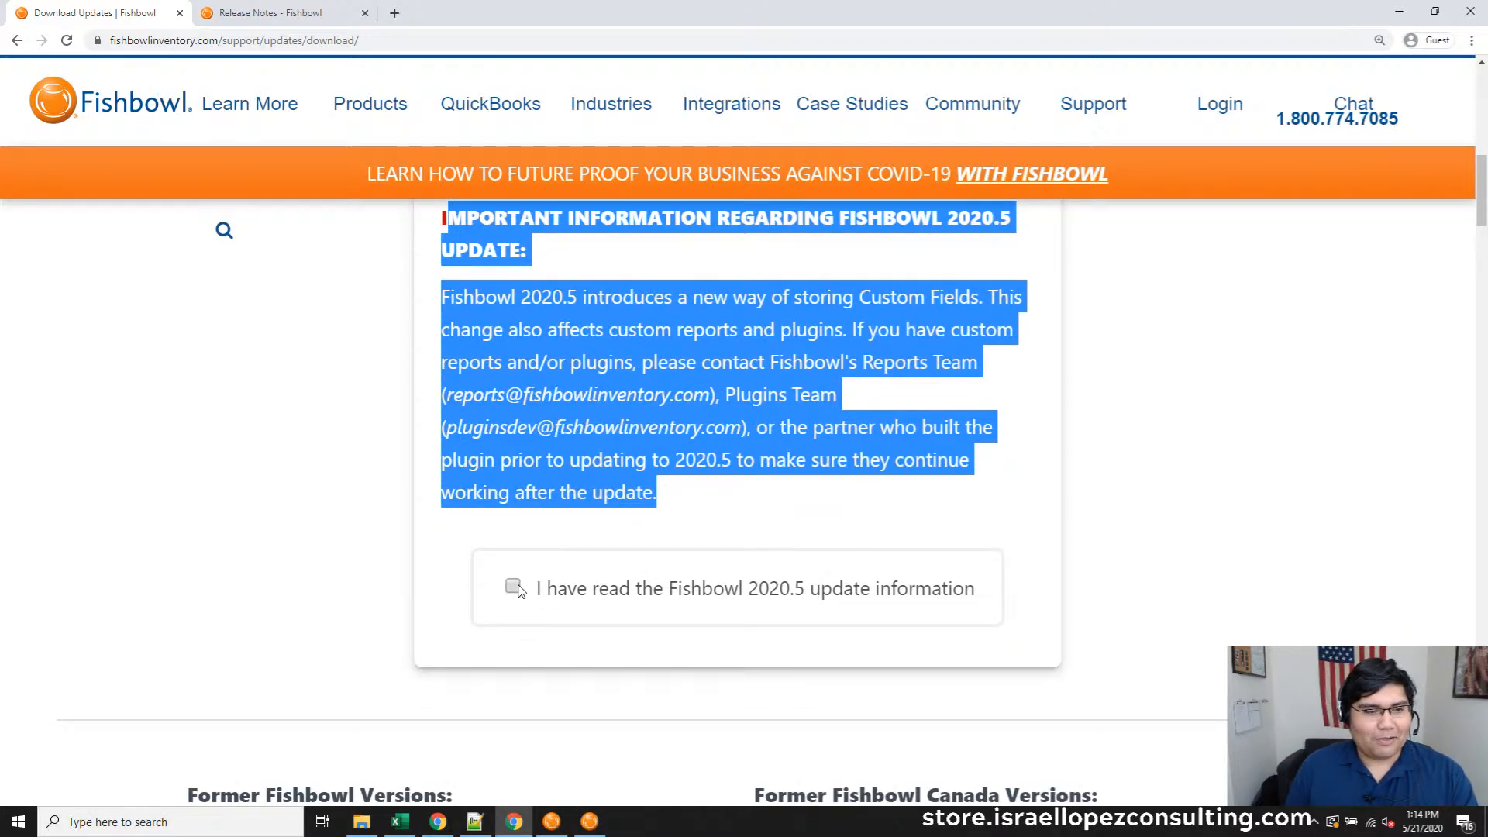
{"action": "scroll", "coordinate": [651, 434], "scroll_direction": "up", "scroll_amount": 1}
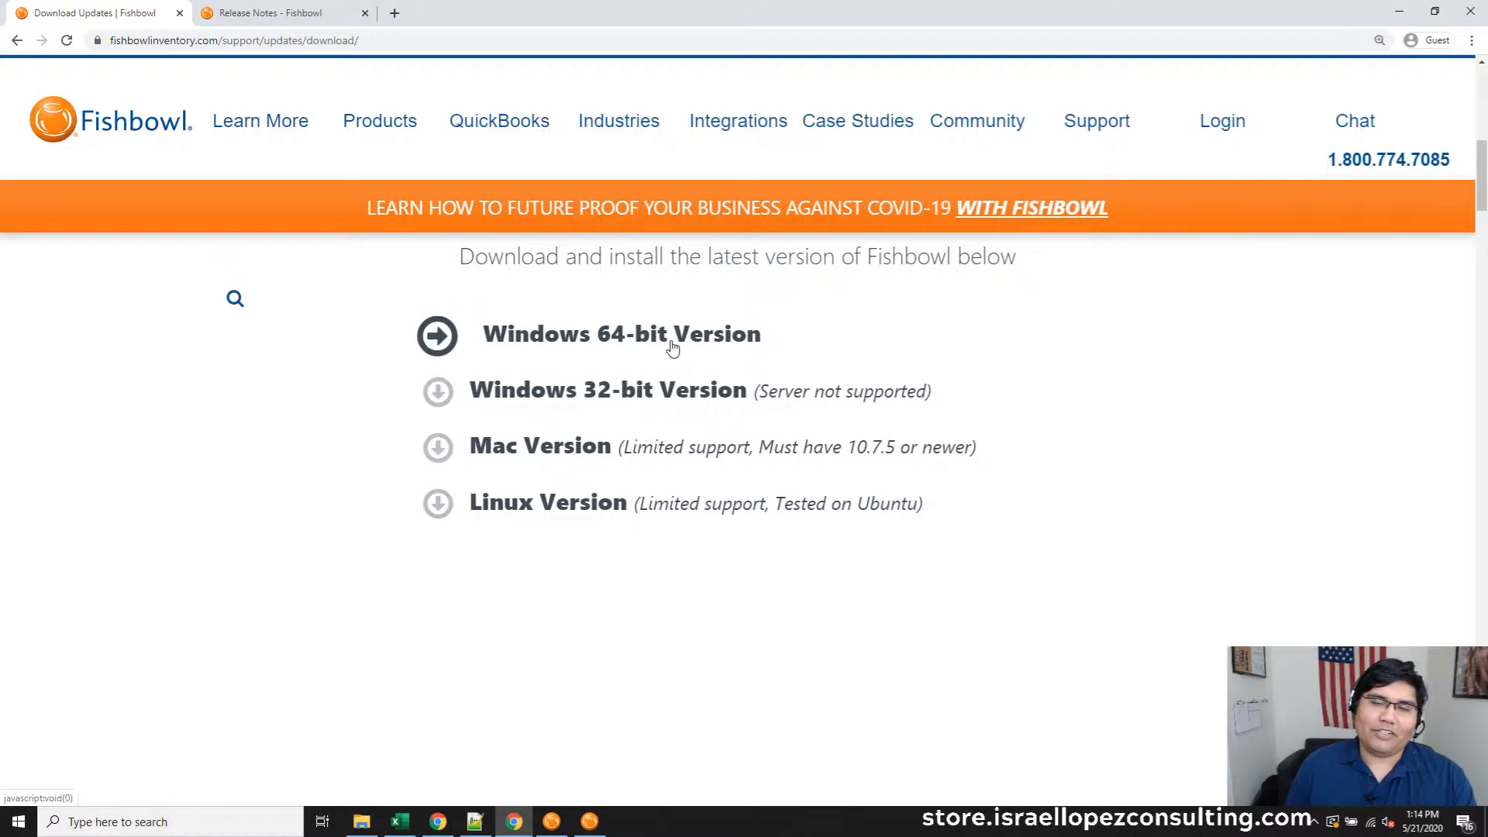
{"action": "scroll", "coordinate": [673, 349], "scroll_direction": "up", "scroll_amount": 1}
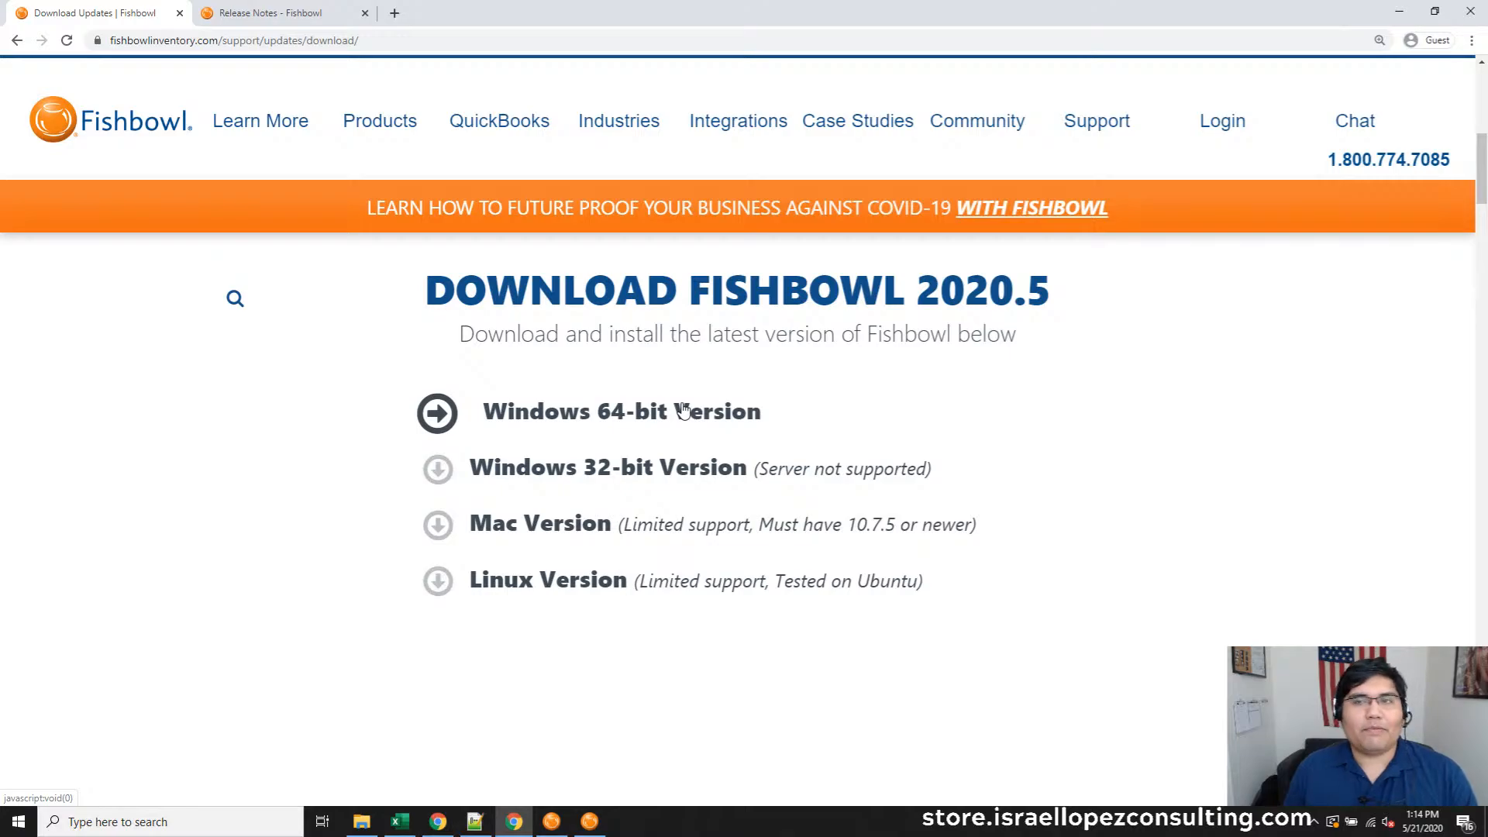
{"action": "left_click", "coordinate": [684, 411]}
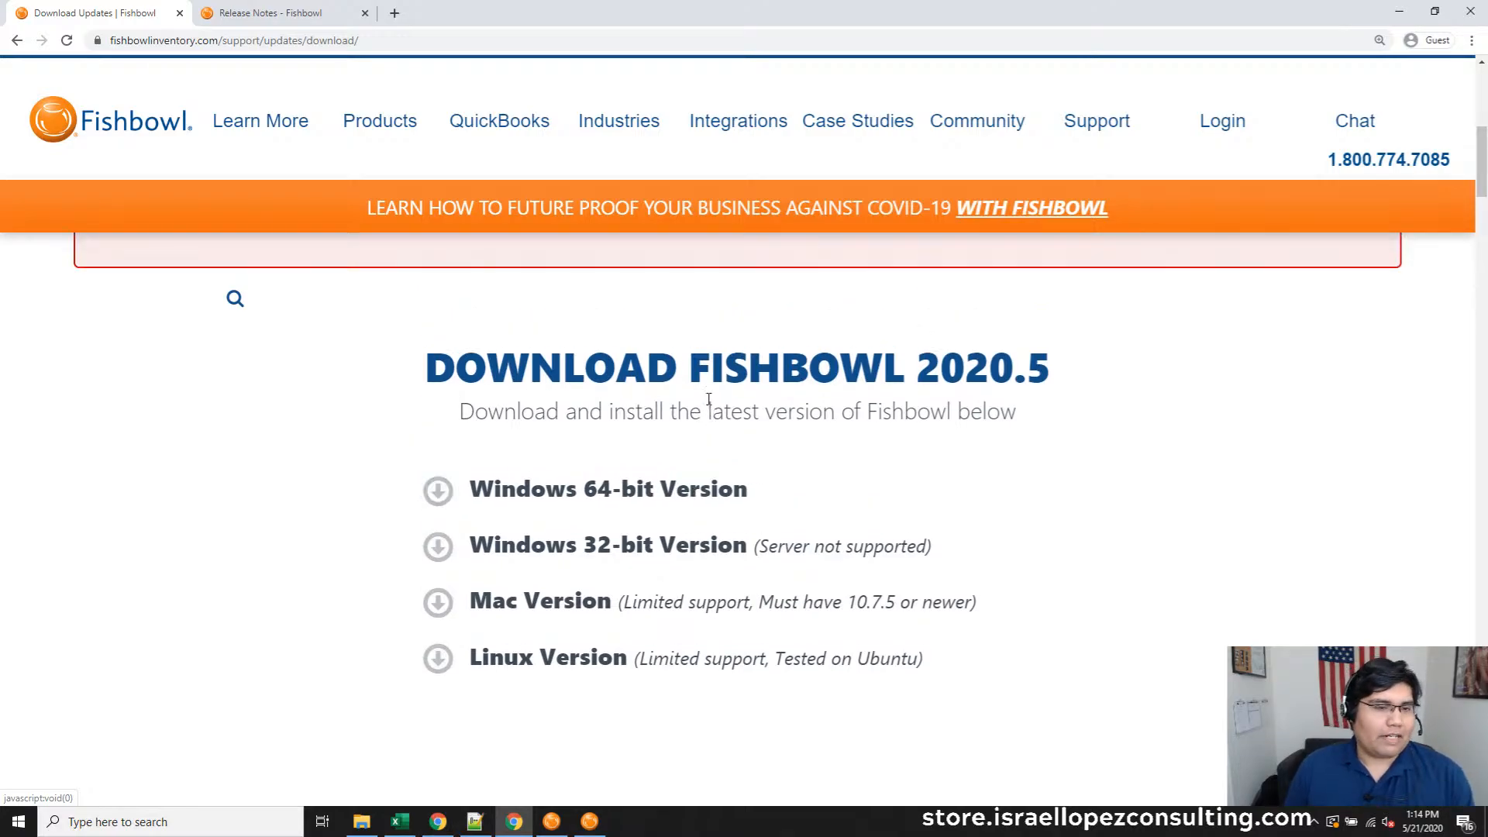
Reload the download page and review the important 2020.5 update notice again
{"action": "left_click", "coordinate": [67, 40]}
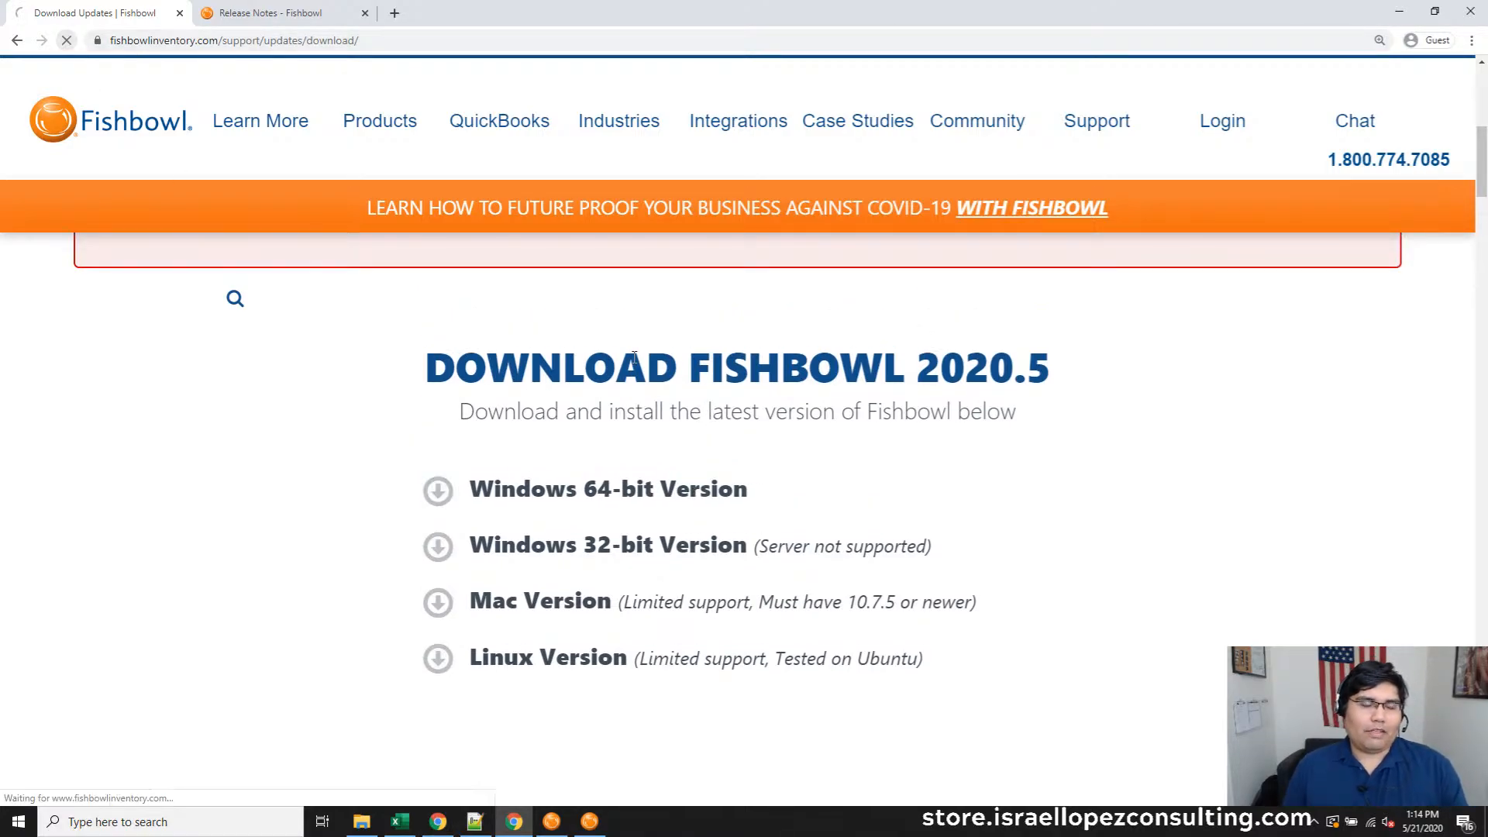
{"action": "scroll", "coordinate": [667, 350], "scroll_direction": "down", "scroll_amount": 2}
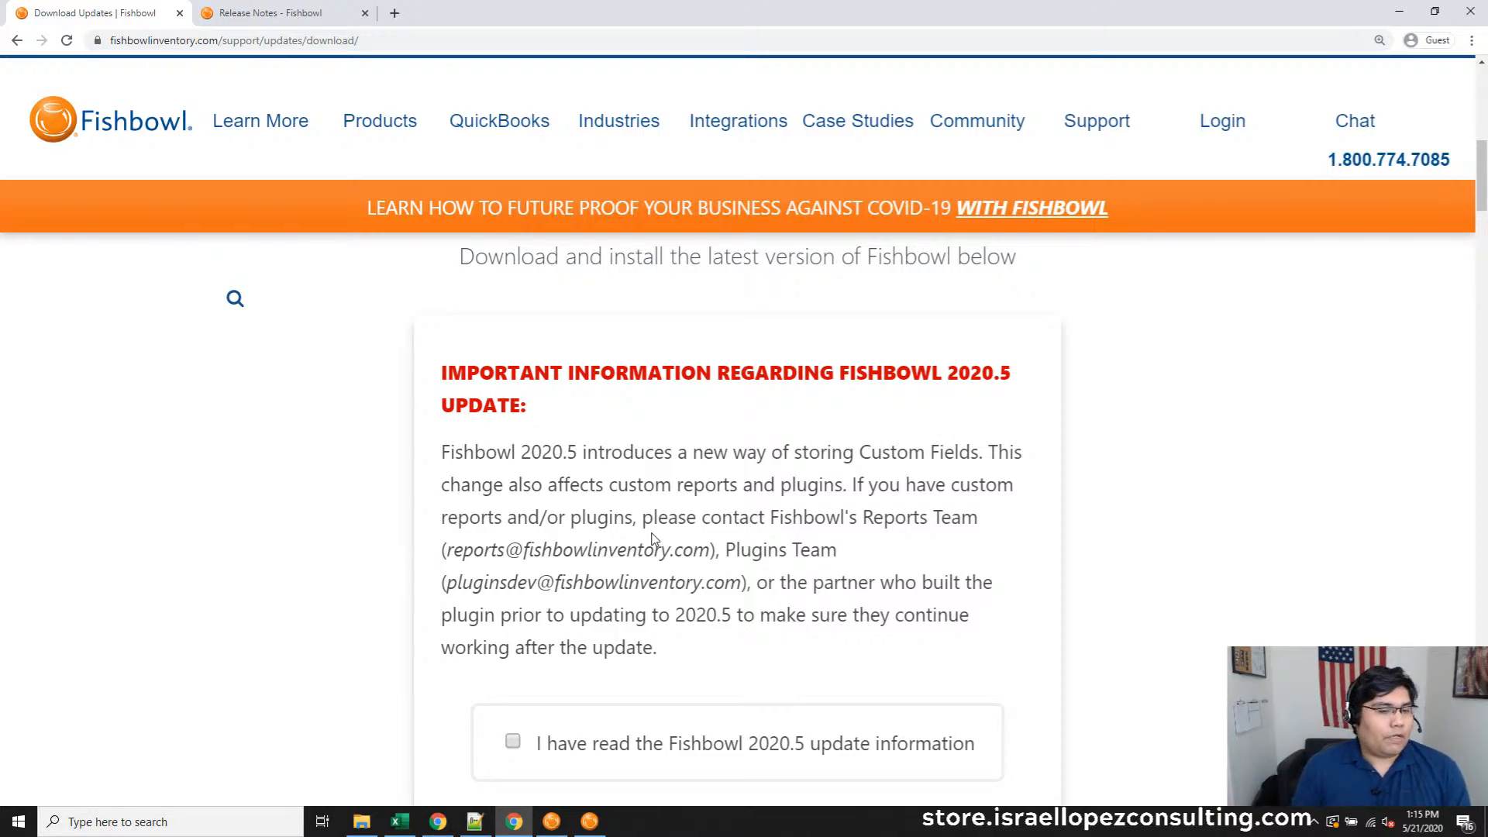
{"action": "scroll", "coordinate": [658, 542], "scroll_direction": "down", "scroll_amount": 3}
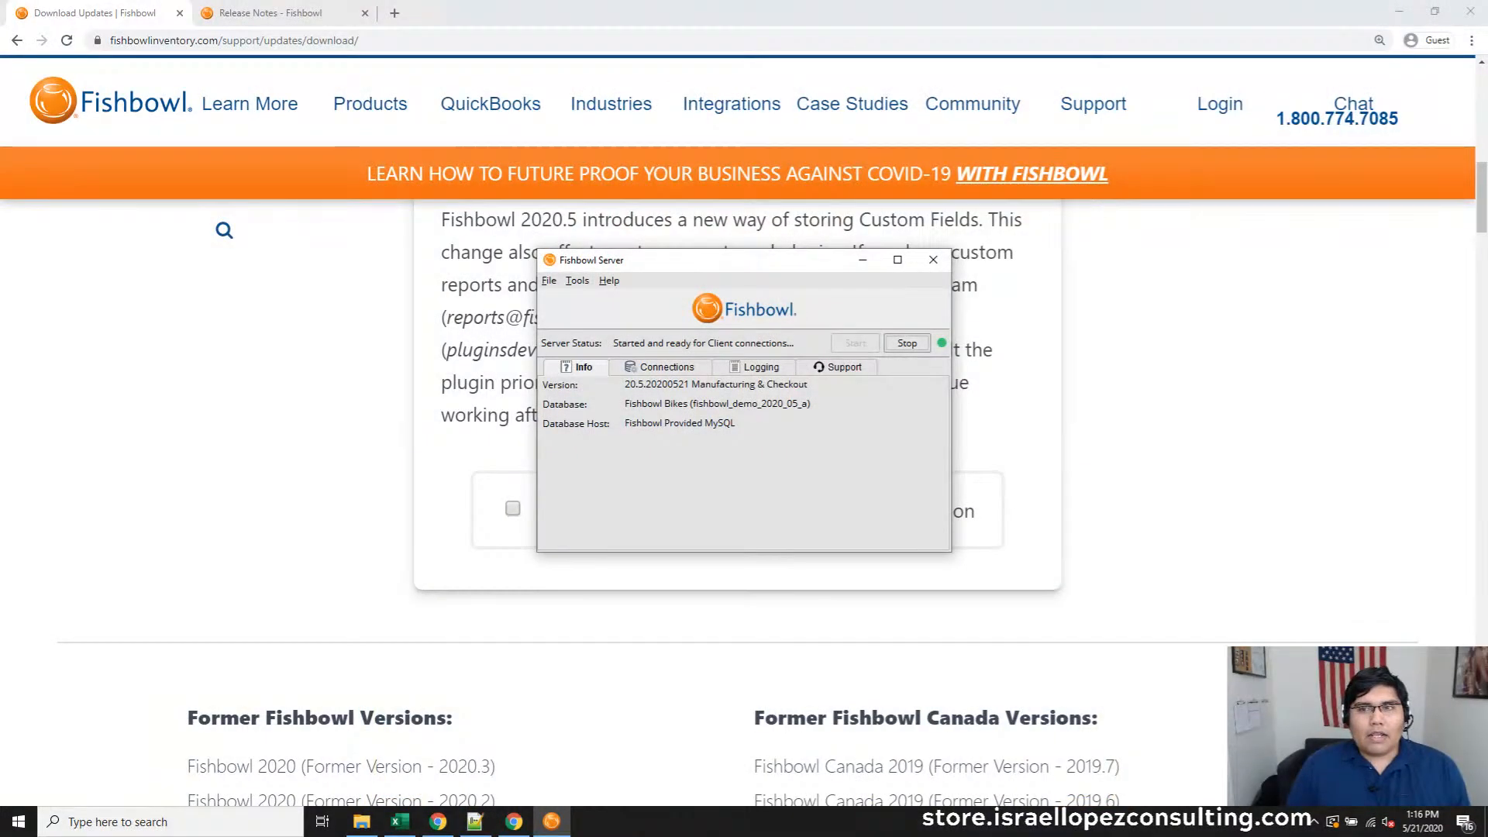
Minimize the browser, switch to File Explorer and open the client folder inside Fishbowl2020.5
{"action": "left_click", "coordinate": [1397, 12]}
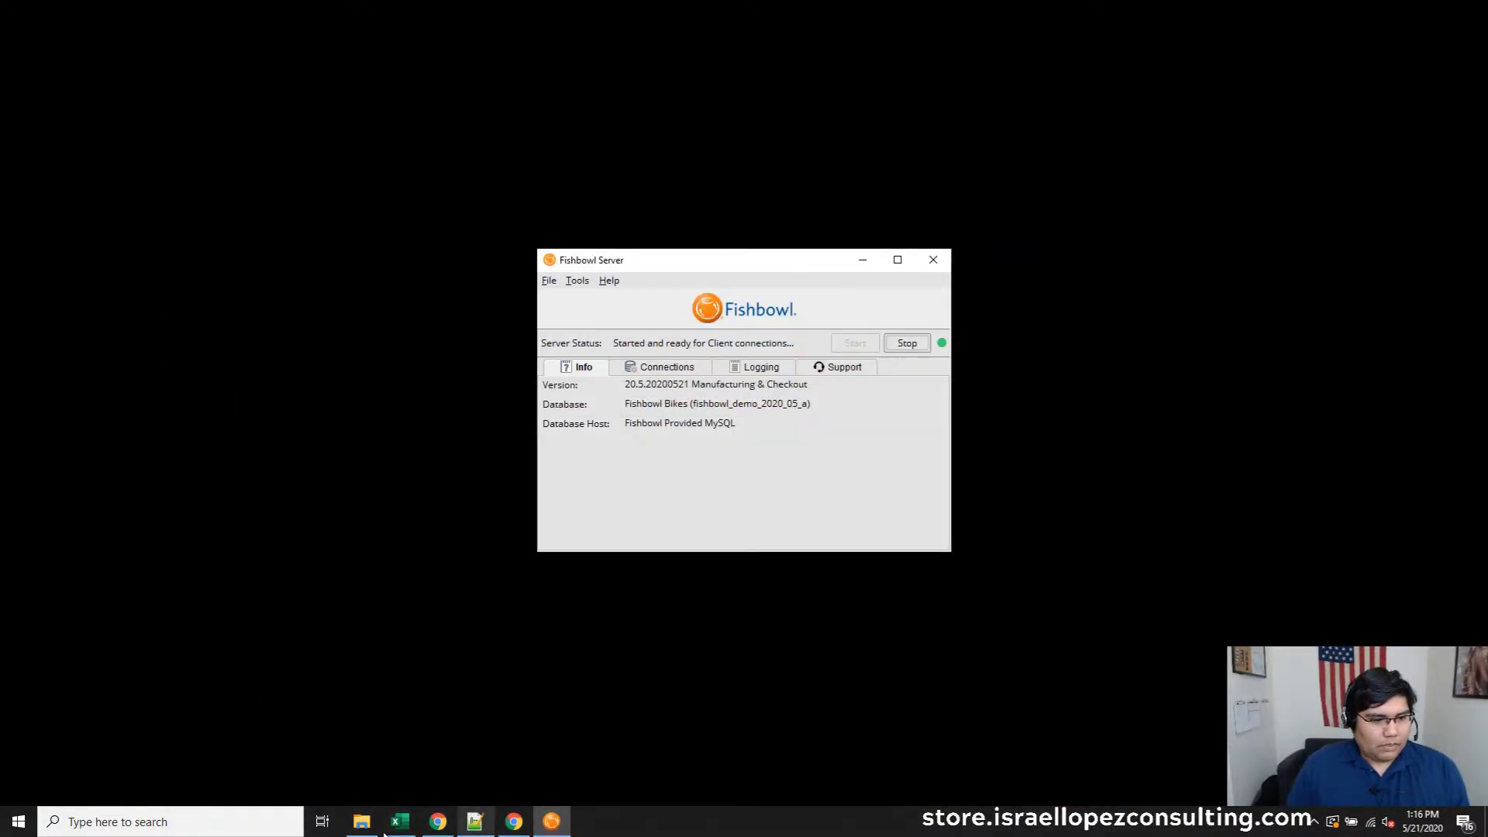
{"action": "mouse_move", "coordinate": [361, 822]}
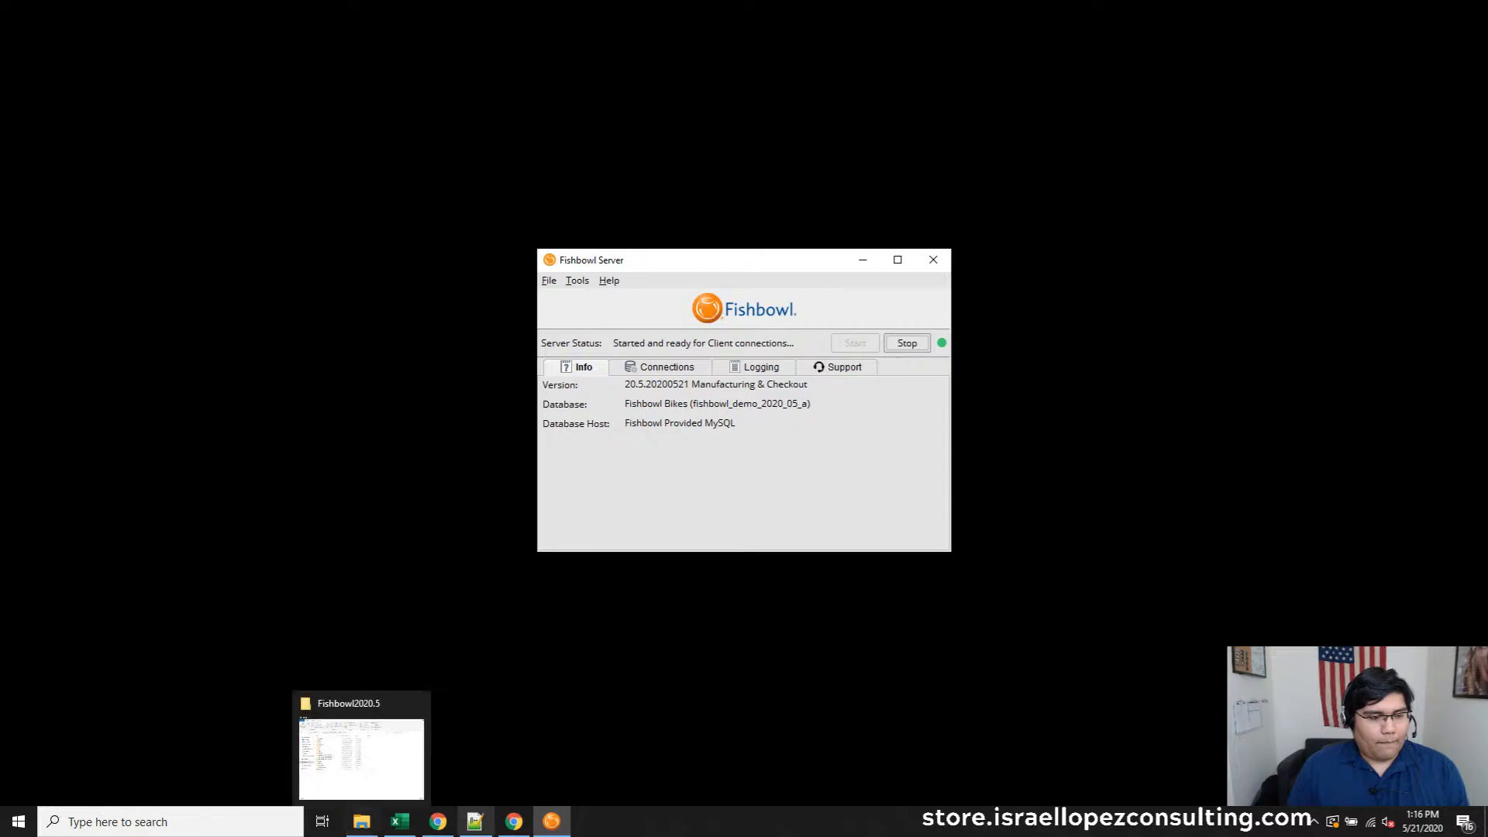
{"action": "left_click", "coordinate": [368, 775]}
{"action": "left_click", "coordinate": [654, 332]}
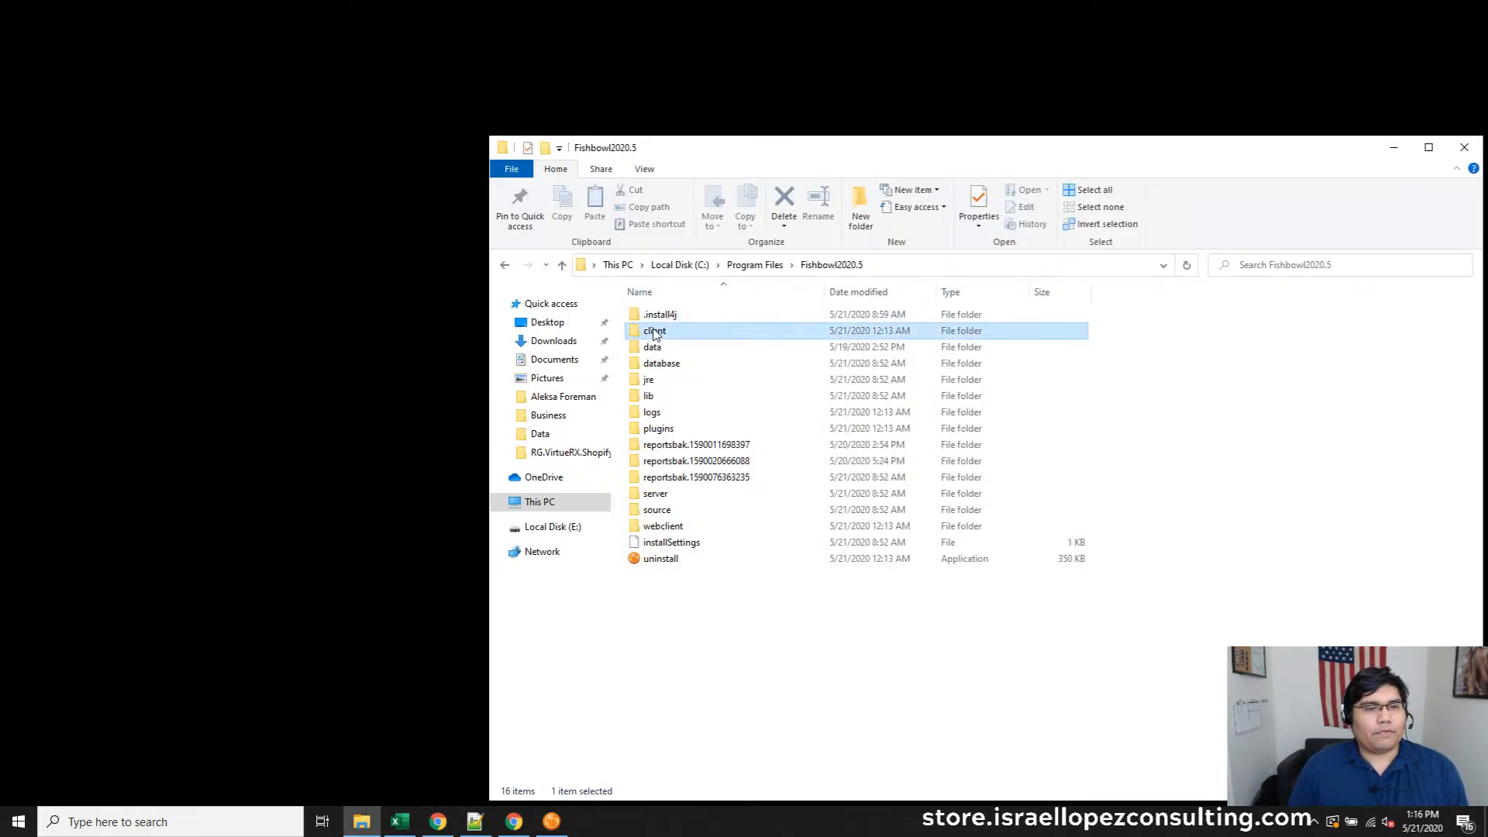
{"action": "double_click", "coordinate": [653, 332]}
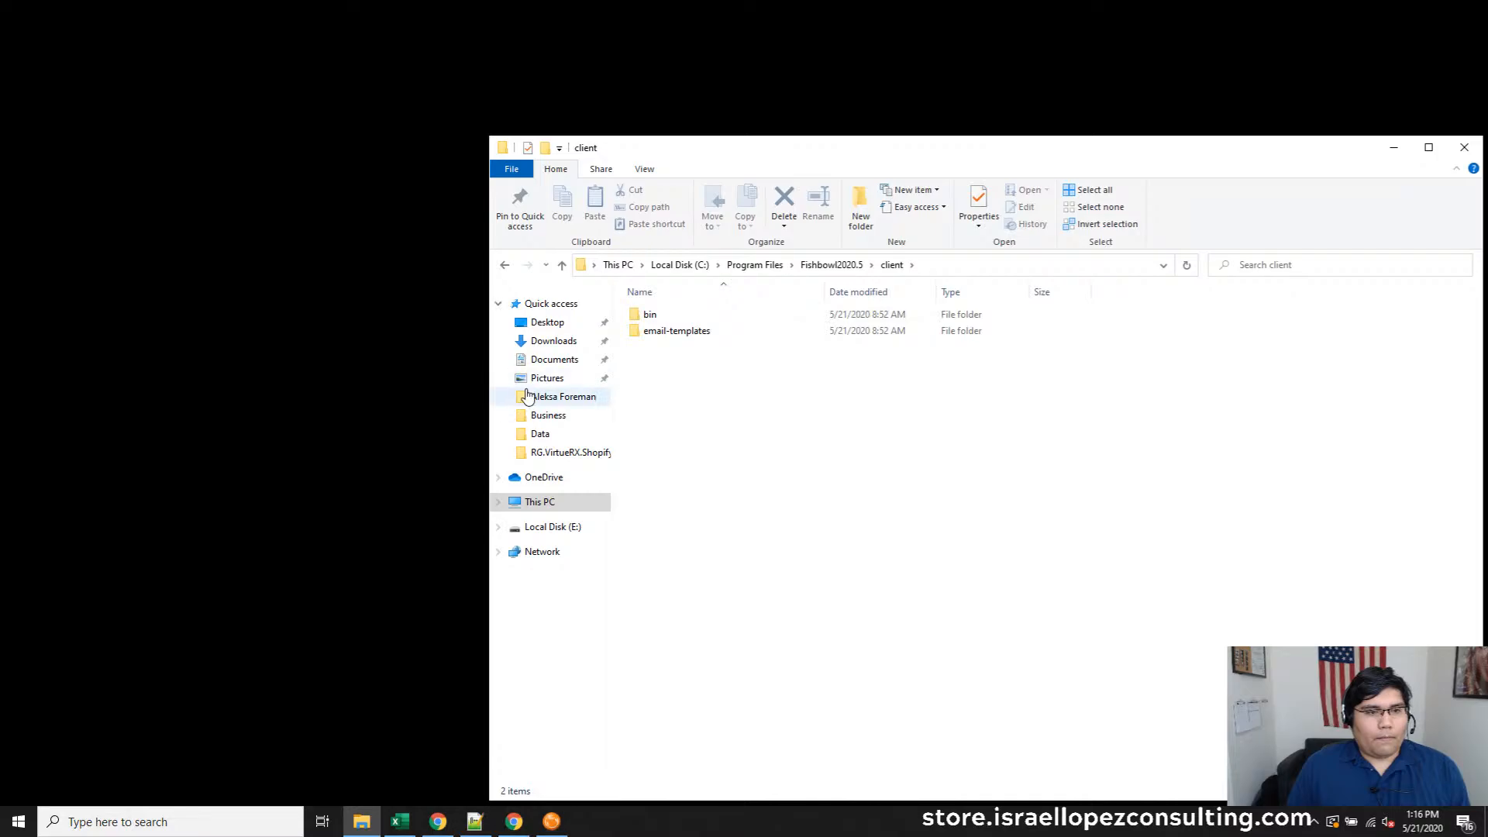
Launch the Fishbowl Client from the client's bin folder and cancel the Setup Fishbowl Inventory wizard
{"action": "left_click_drag", "start_coordinate": [863, 137], "coordinate": [736, 552]}
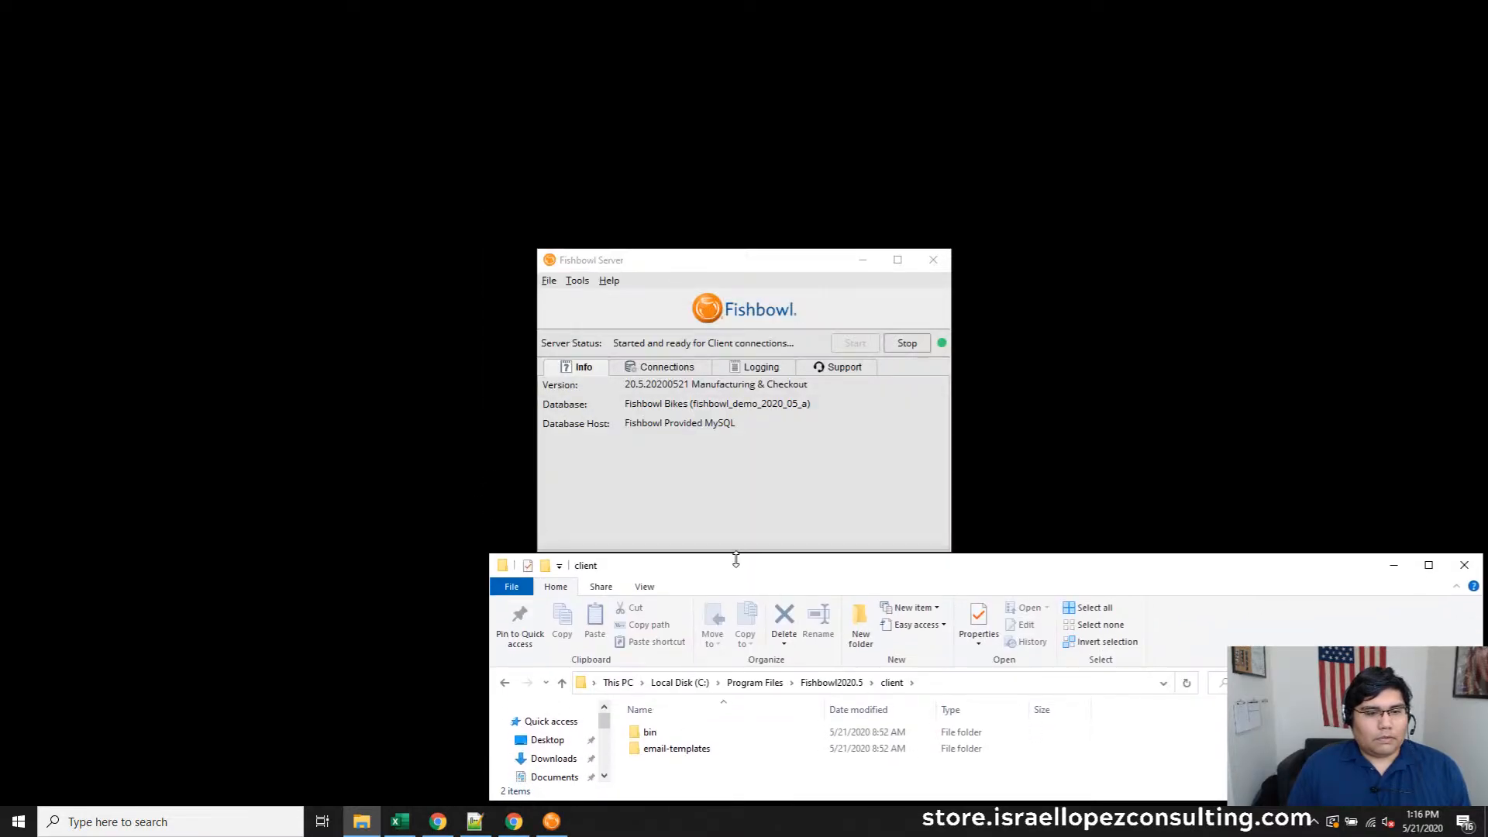
{"action": "double_click", "coordinate": [650, 734]}
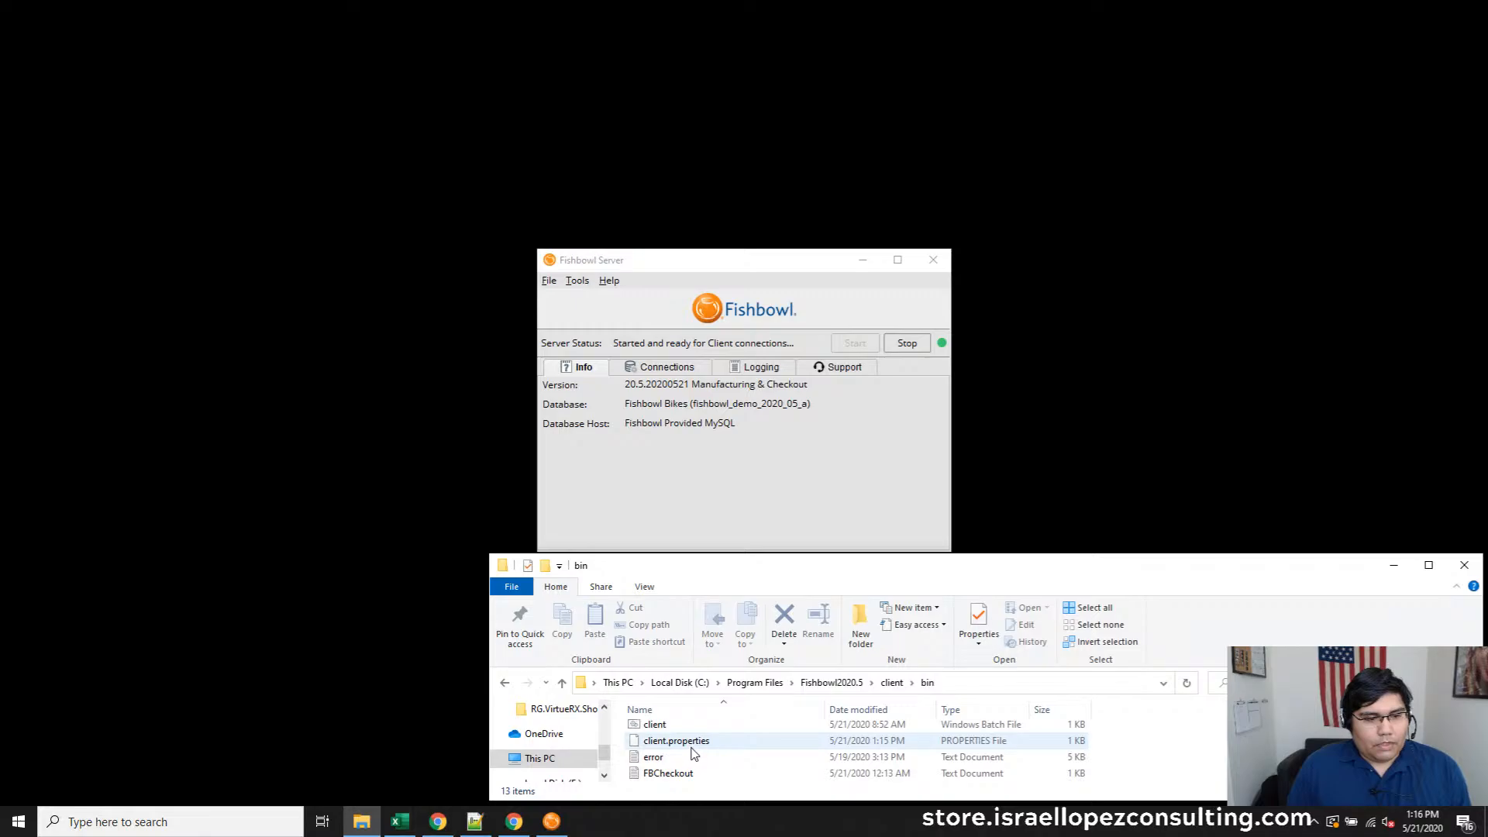
{"action": "scroll", "coordinate": [694, 754], "scroll_direction": "down", "scroll_amount": 1}
{"action": "left_click", "coordinate": [674, 773]}
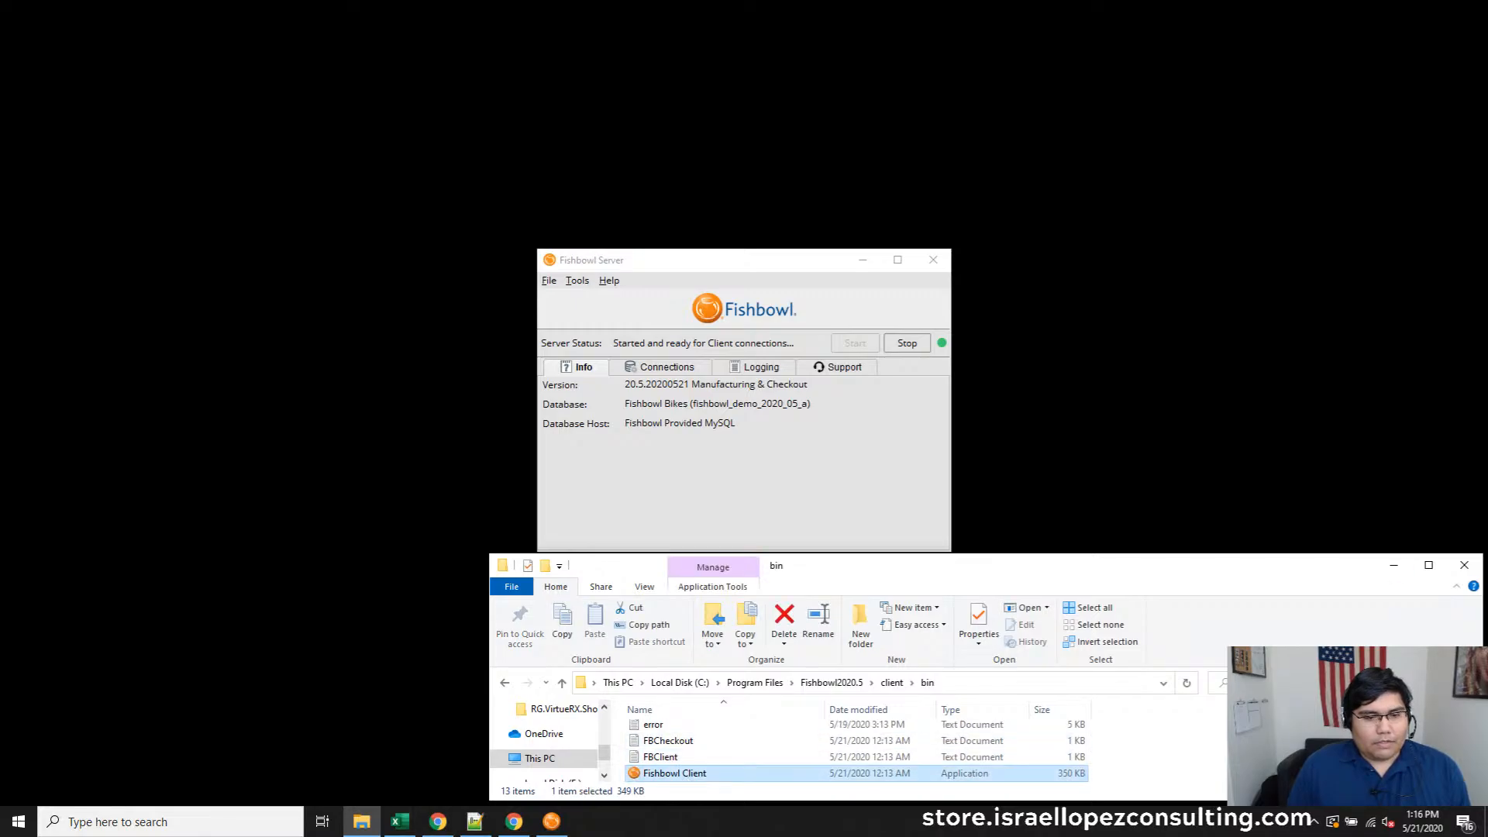
{"action": "left_click", "coordinate": [1394, 567]}
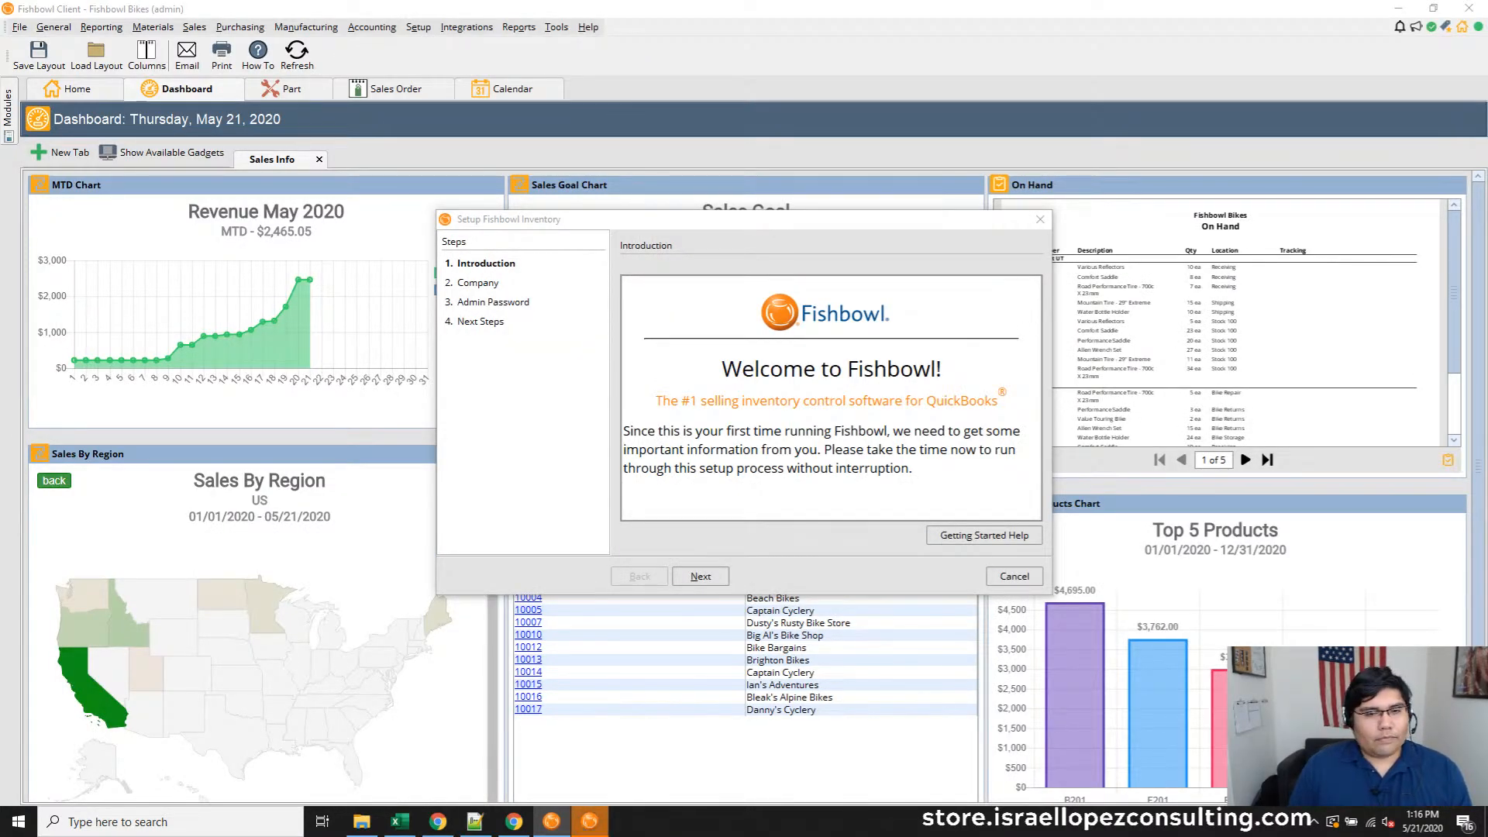
{"action": "left_click", "coordinate": [1030, 581]}
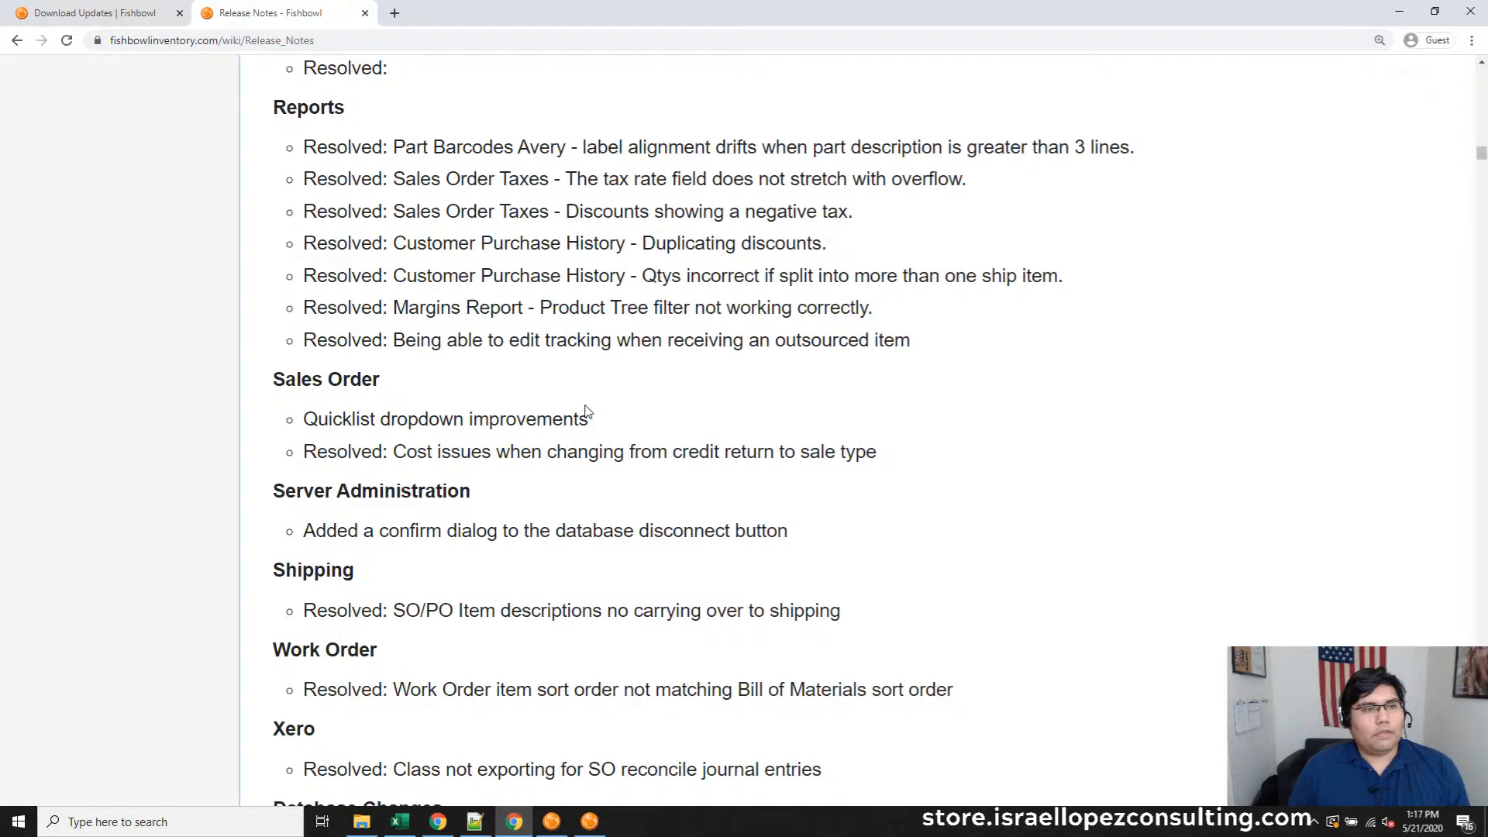
Review the important information and New Features list for version 2020.5 in the browser's Fishbowl release notes
{"action": "scroll", "coordinate": [586, 411], "scroll_direction": "up", "scroll_amount": 20}
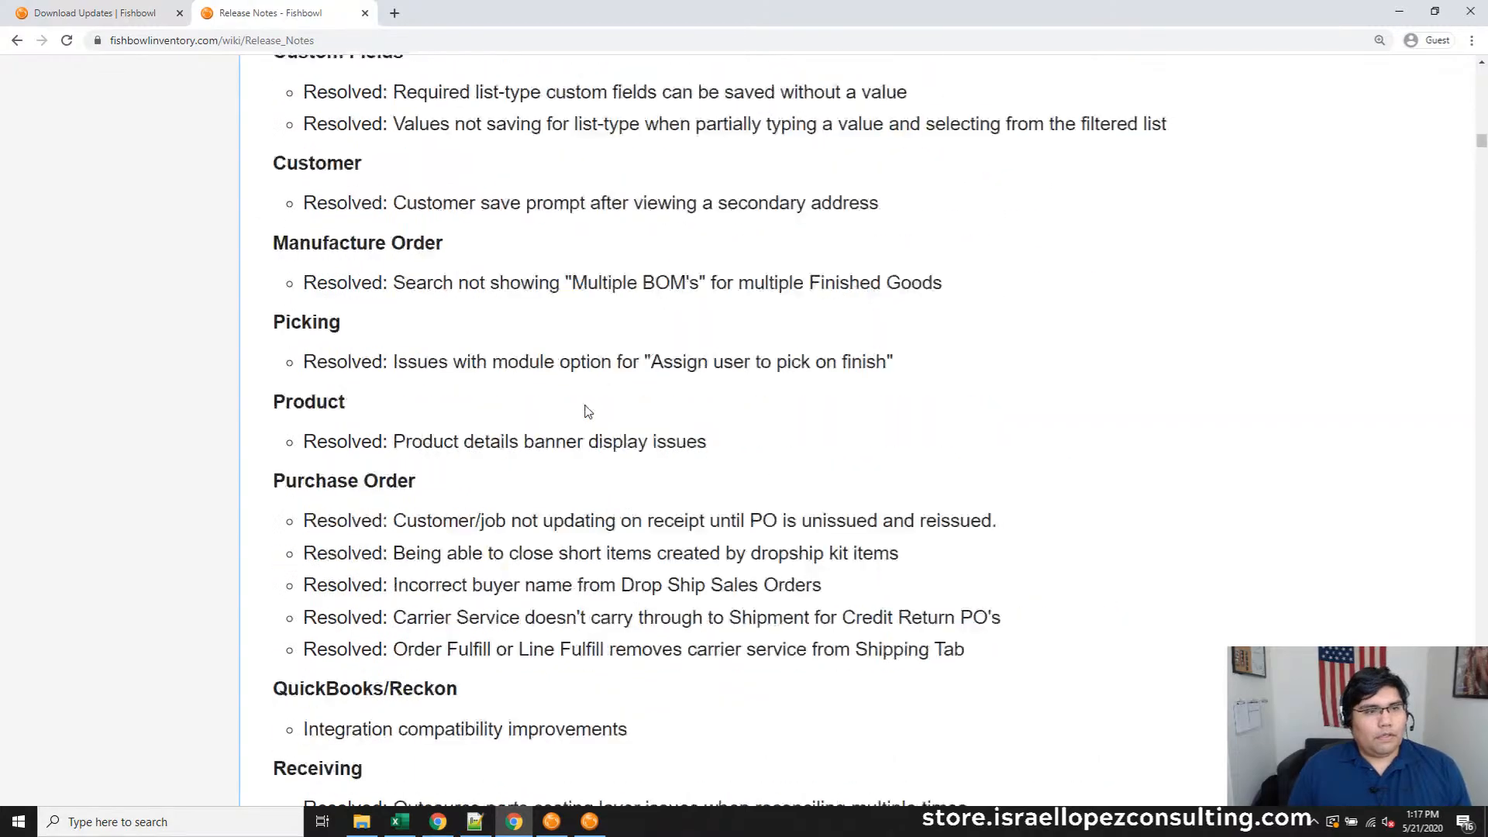
{"action": "scroll", "coordinate": [580, 405], "scroll_direction": "up", "scroll_amount": 6}
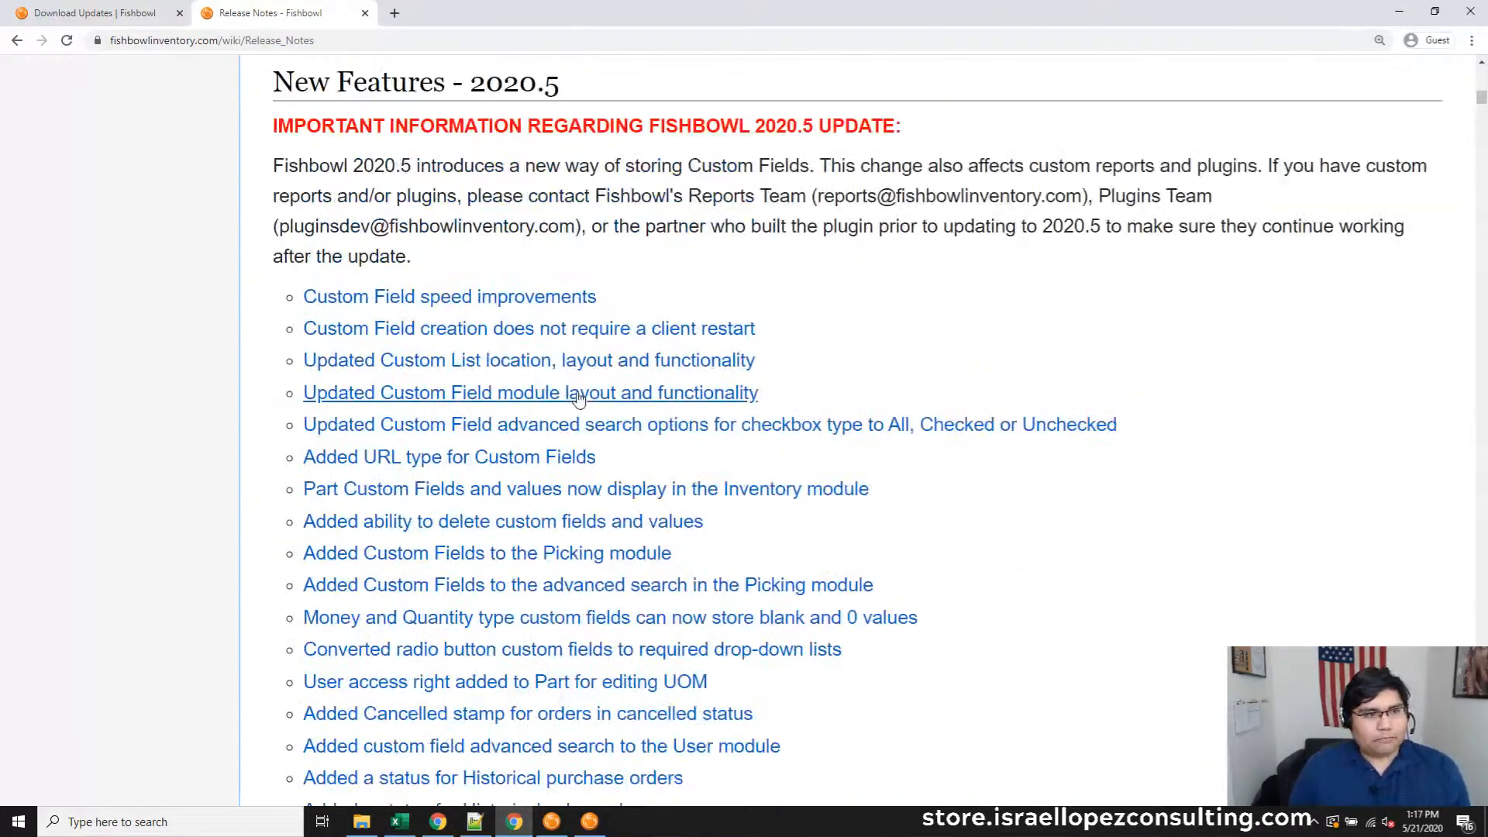
{"action": "scroll", "coordinate": [543, 387], "scroll_direction": "up", "scroll_amount": 4}
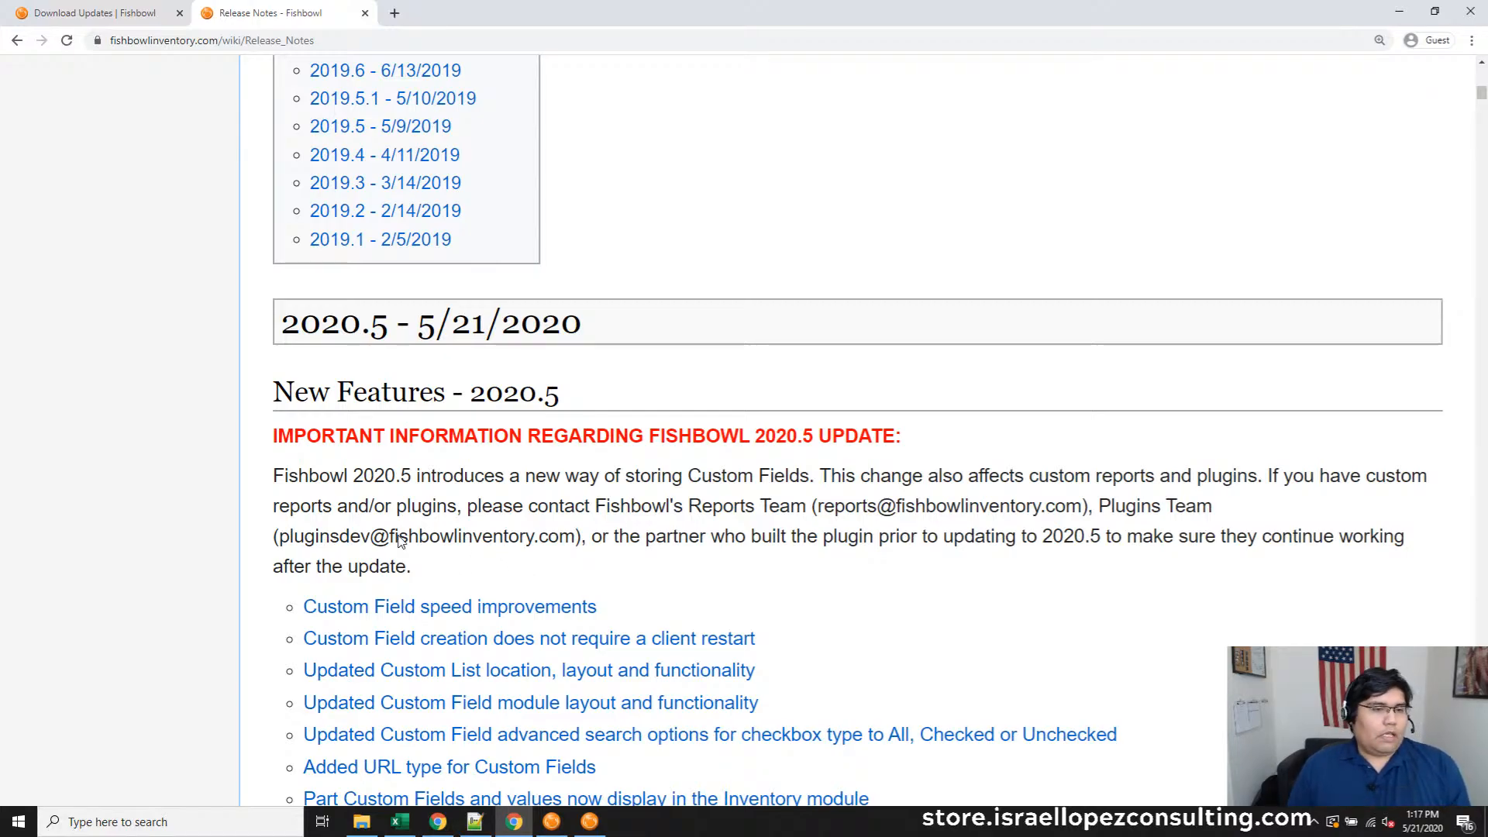
{"action": "left_click_drag", "start_coordinate": [449, 568], "coordinate": [275, 467]}
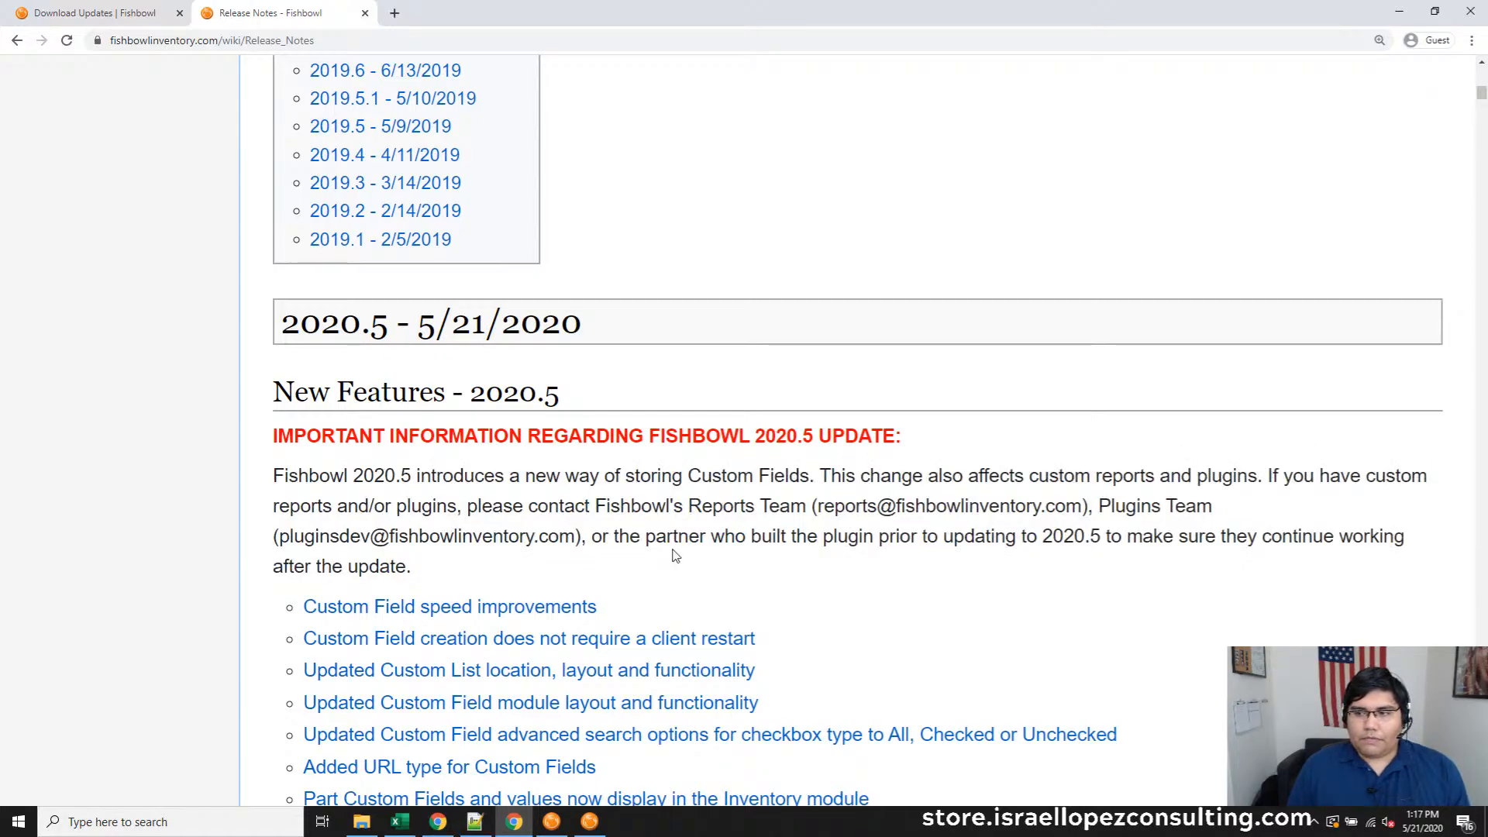
{"action": "scroll", "coordinate": [682, 549], "scroll_direction": "down", "scroll_amount": 2}
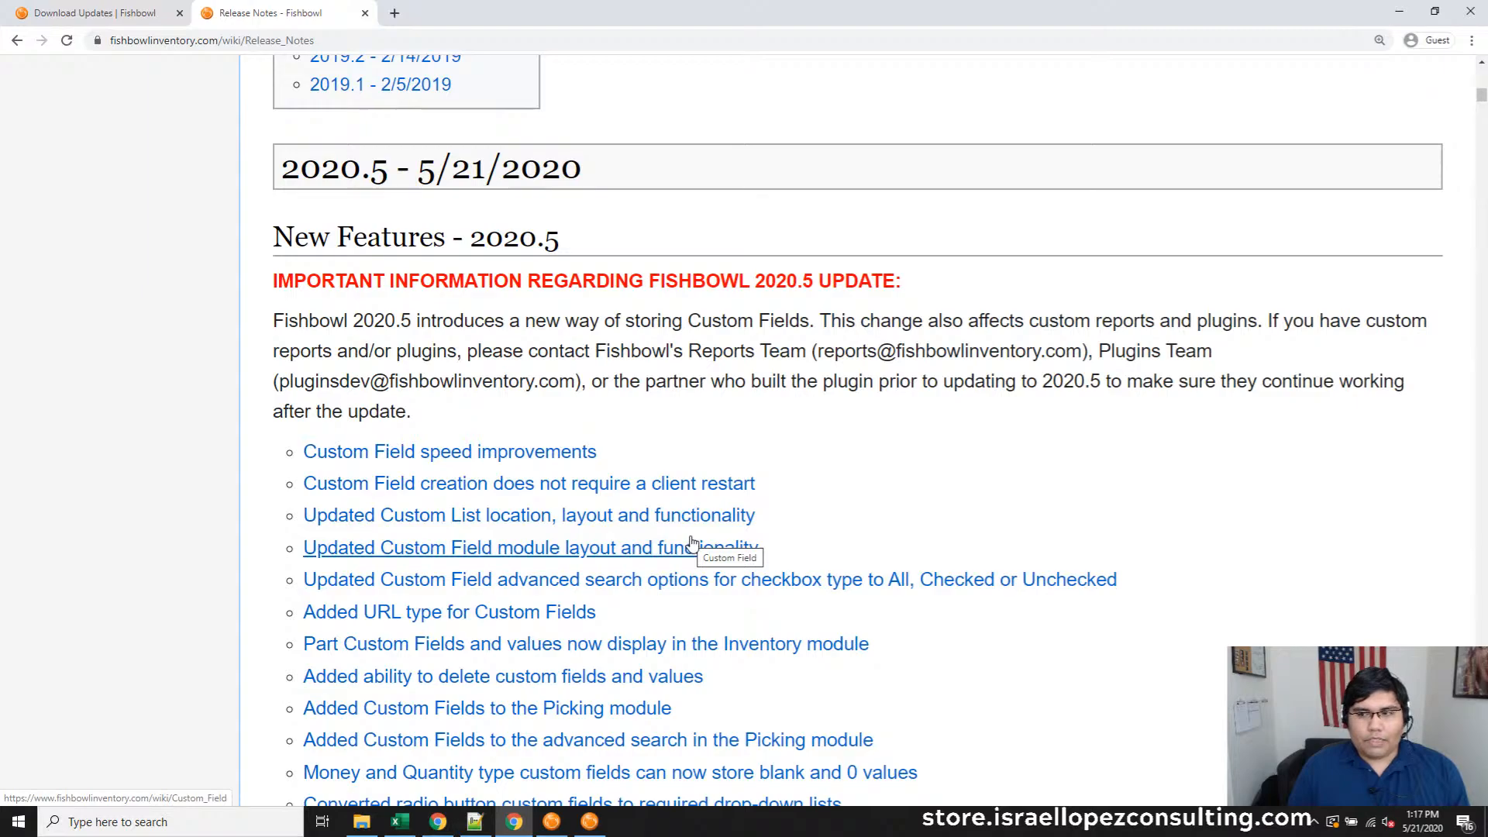
{"action": "scroll", "coordinate": [692, 540], "scroll_direction": "down", "scroll_amount": 2}
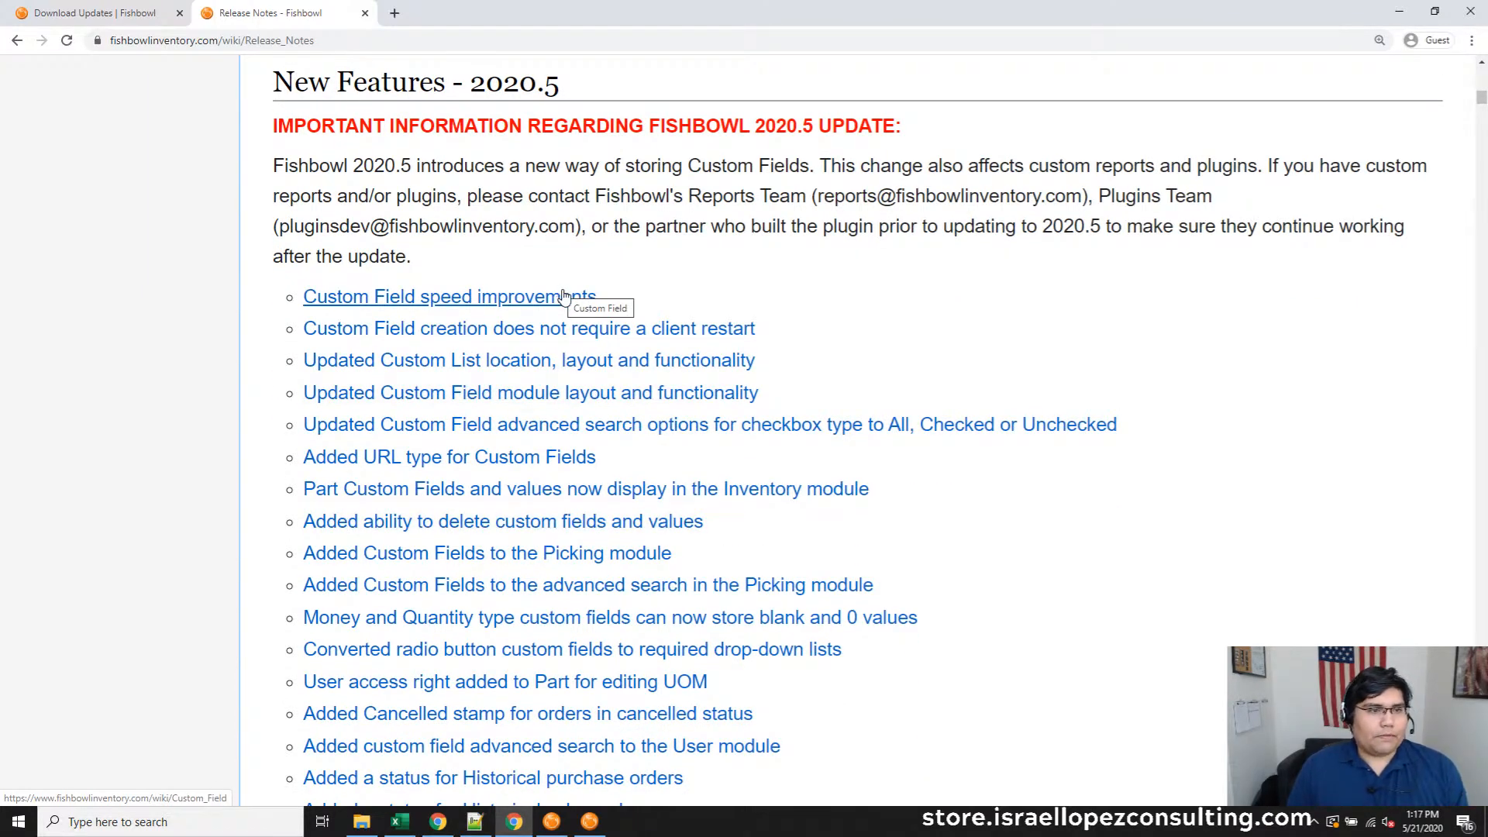
Open the Custom Field speed improvements link in a separate tab, examine the field types and lists sections, and return to the release notes
{"action": "middle_click", "coordinate": [541, 300]}
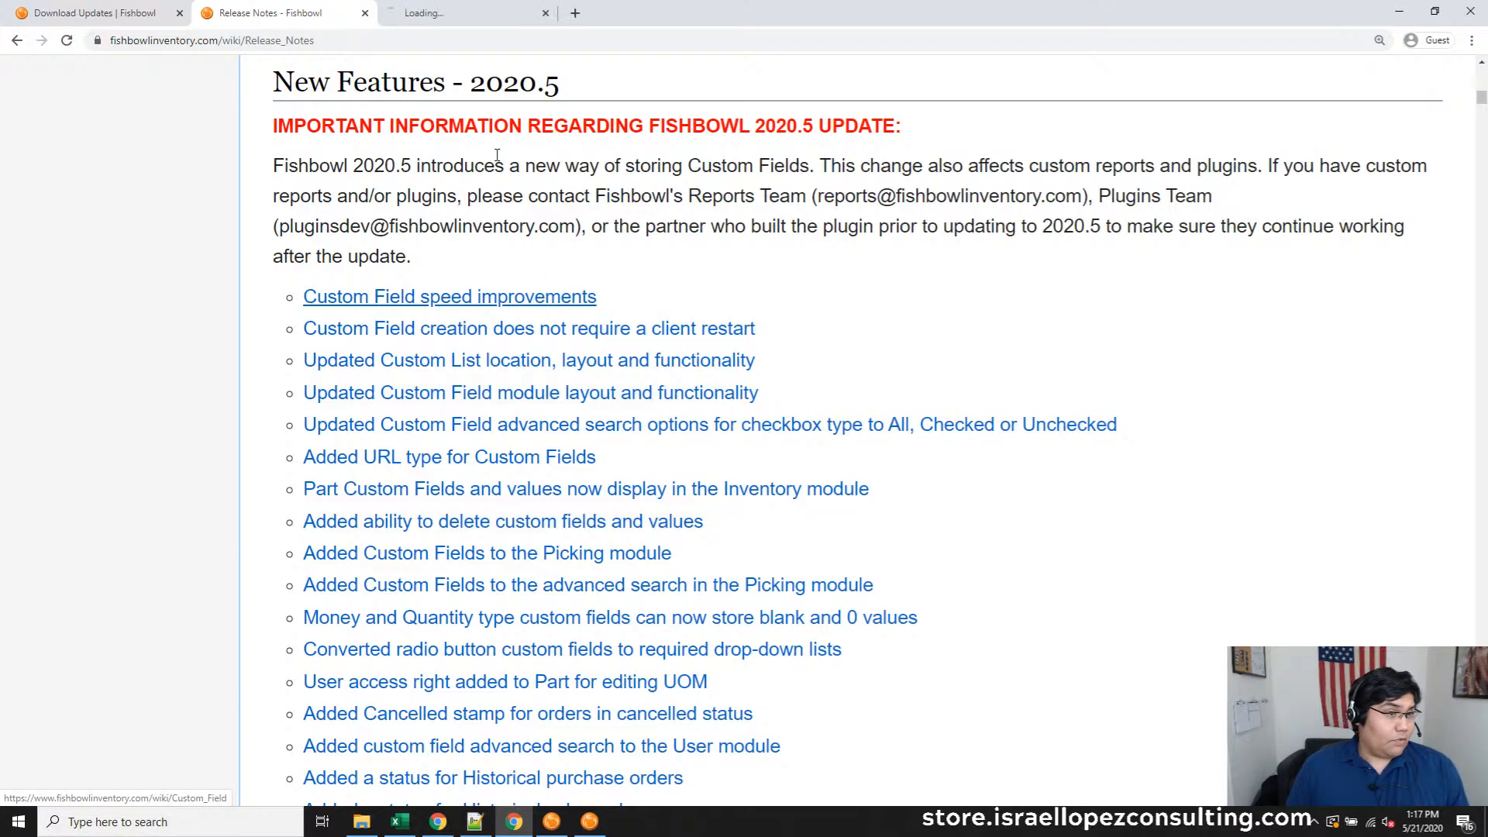
{"action": "left_click", "coordinate": [477, 14]}
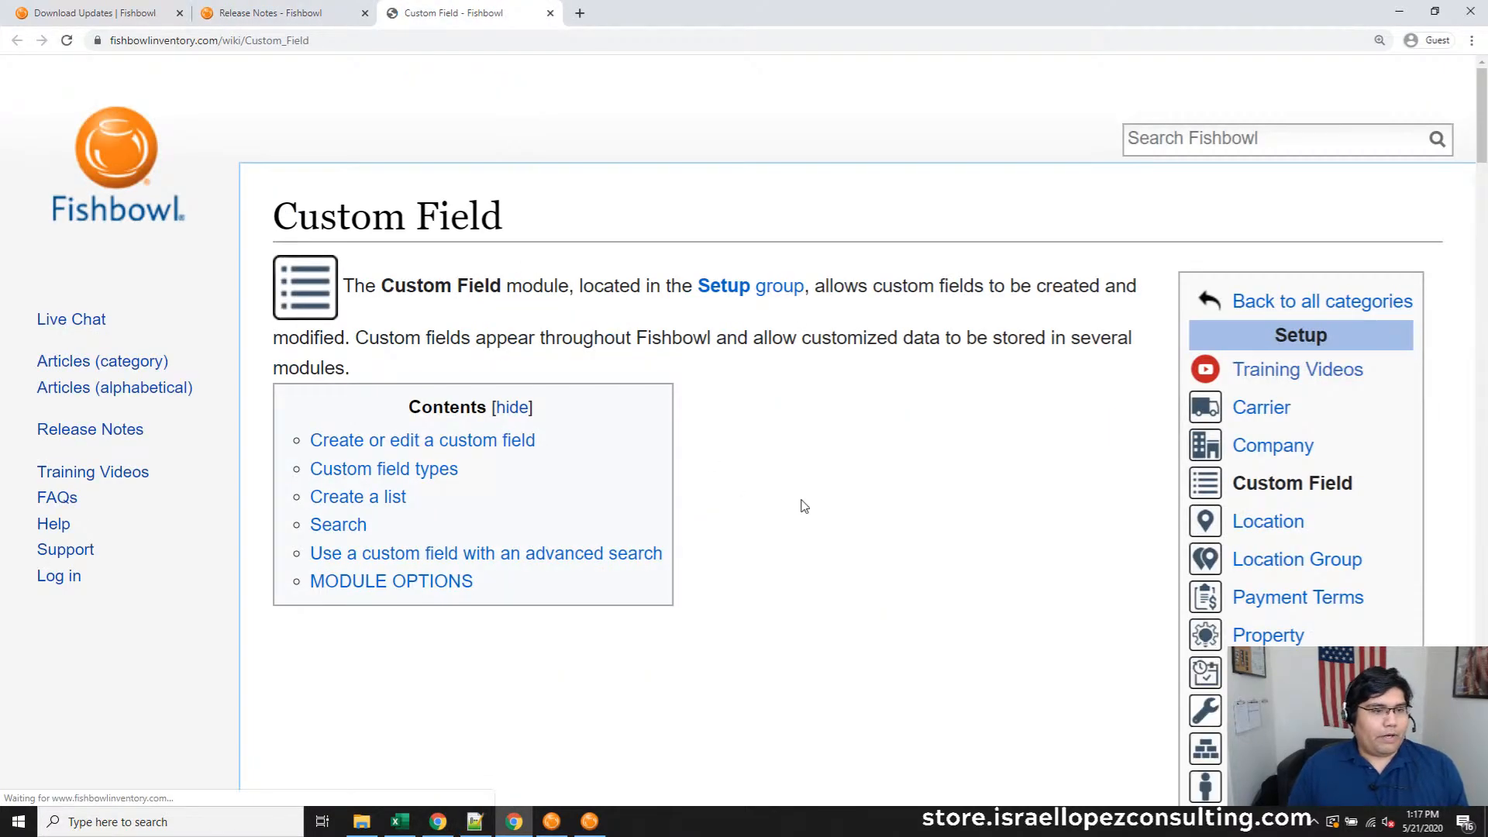
{"action": "scroll", "coordinate": [805, 506], "scroll_direction": "down", "scroll_amount": 20}
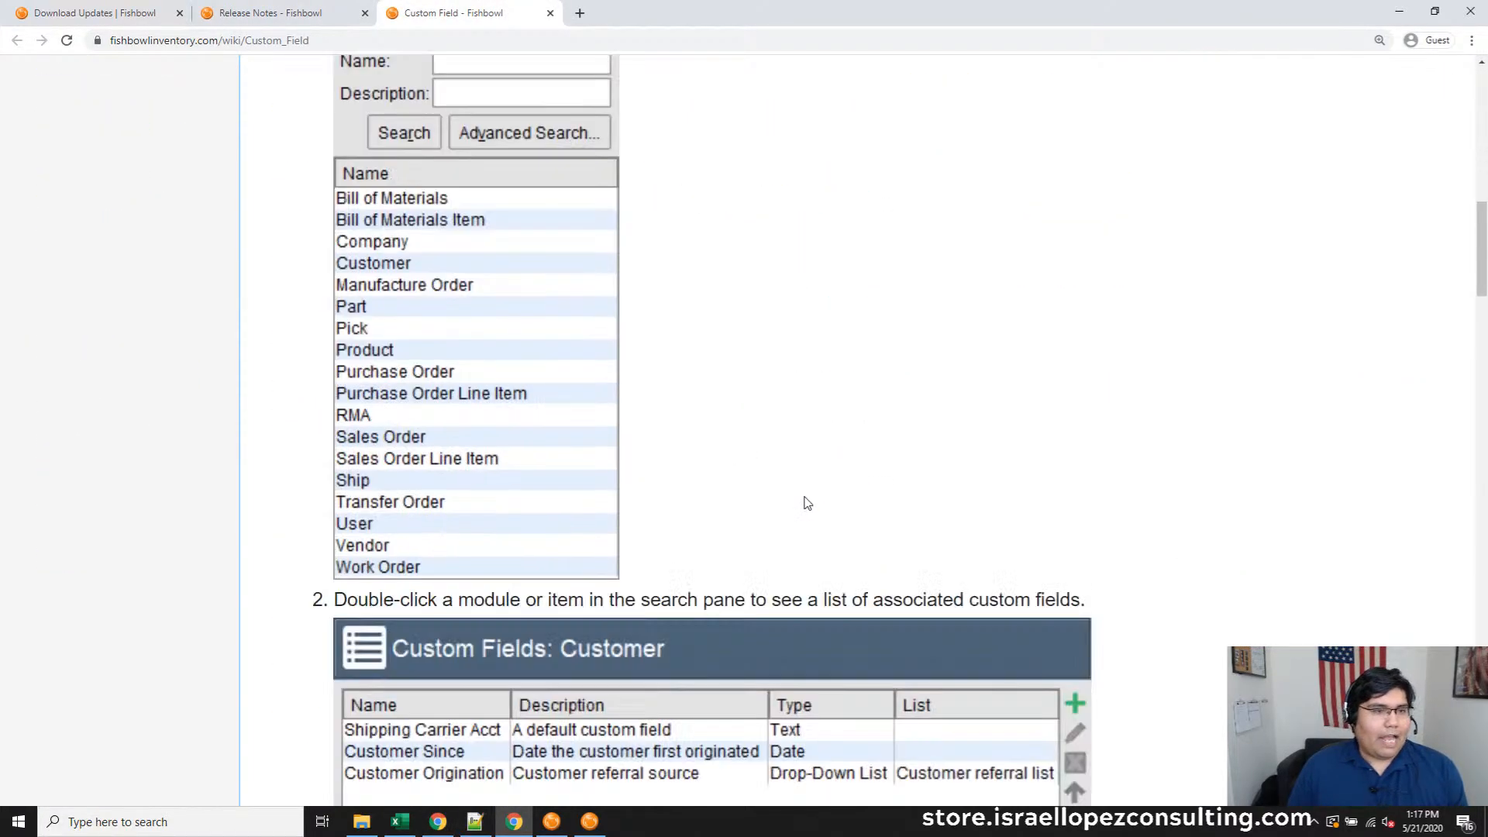
{"action": "scroll", "coordinate": [809, 496], "scroll_direction": "down", "scroll_amount": 8}
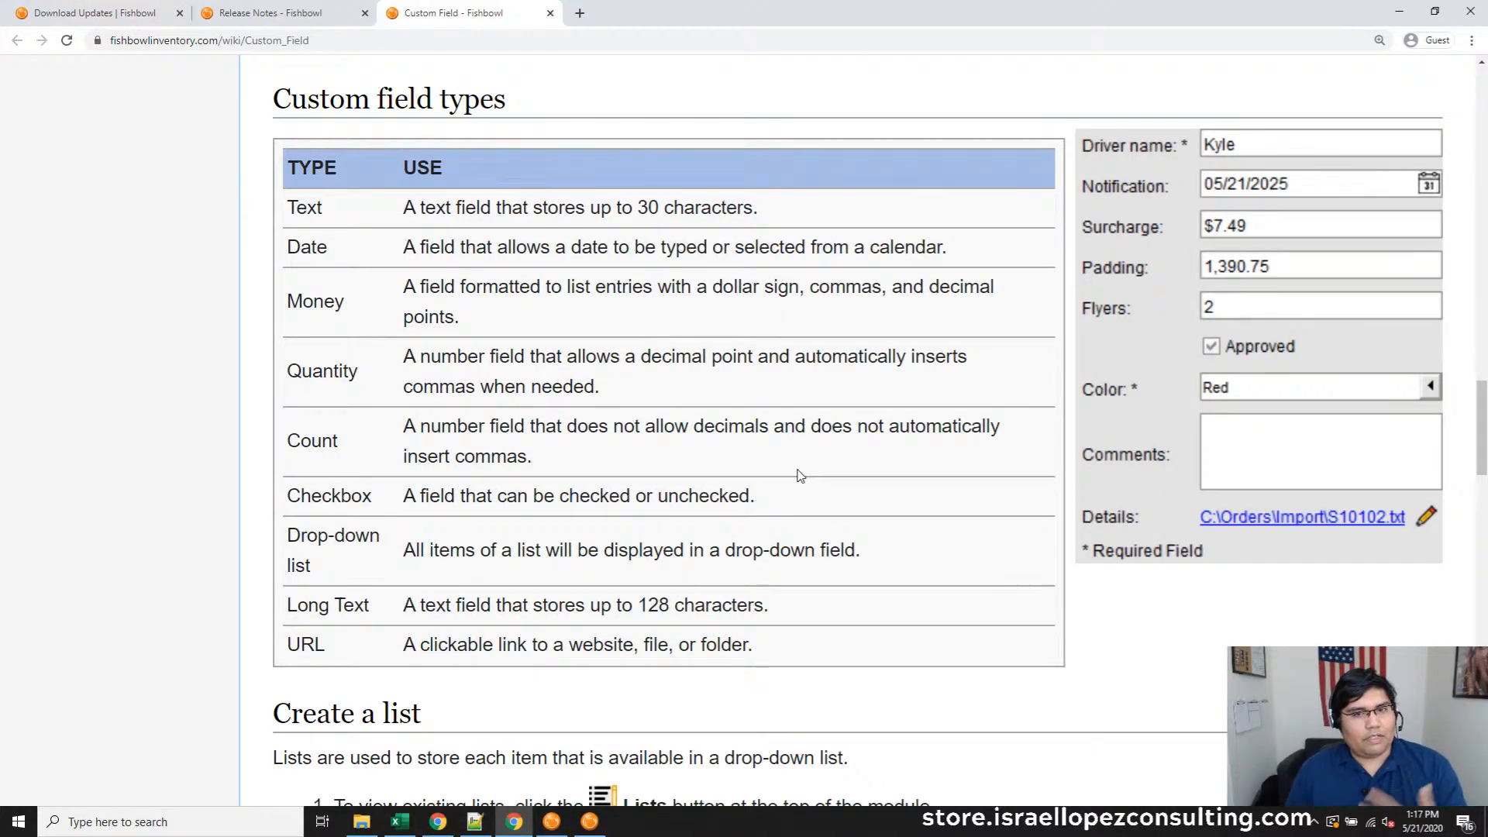
{"action": "scroll", "coordinate": [806, 468], "scroll_direction": "down", "scroll_amount": 8}
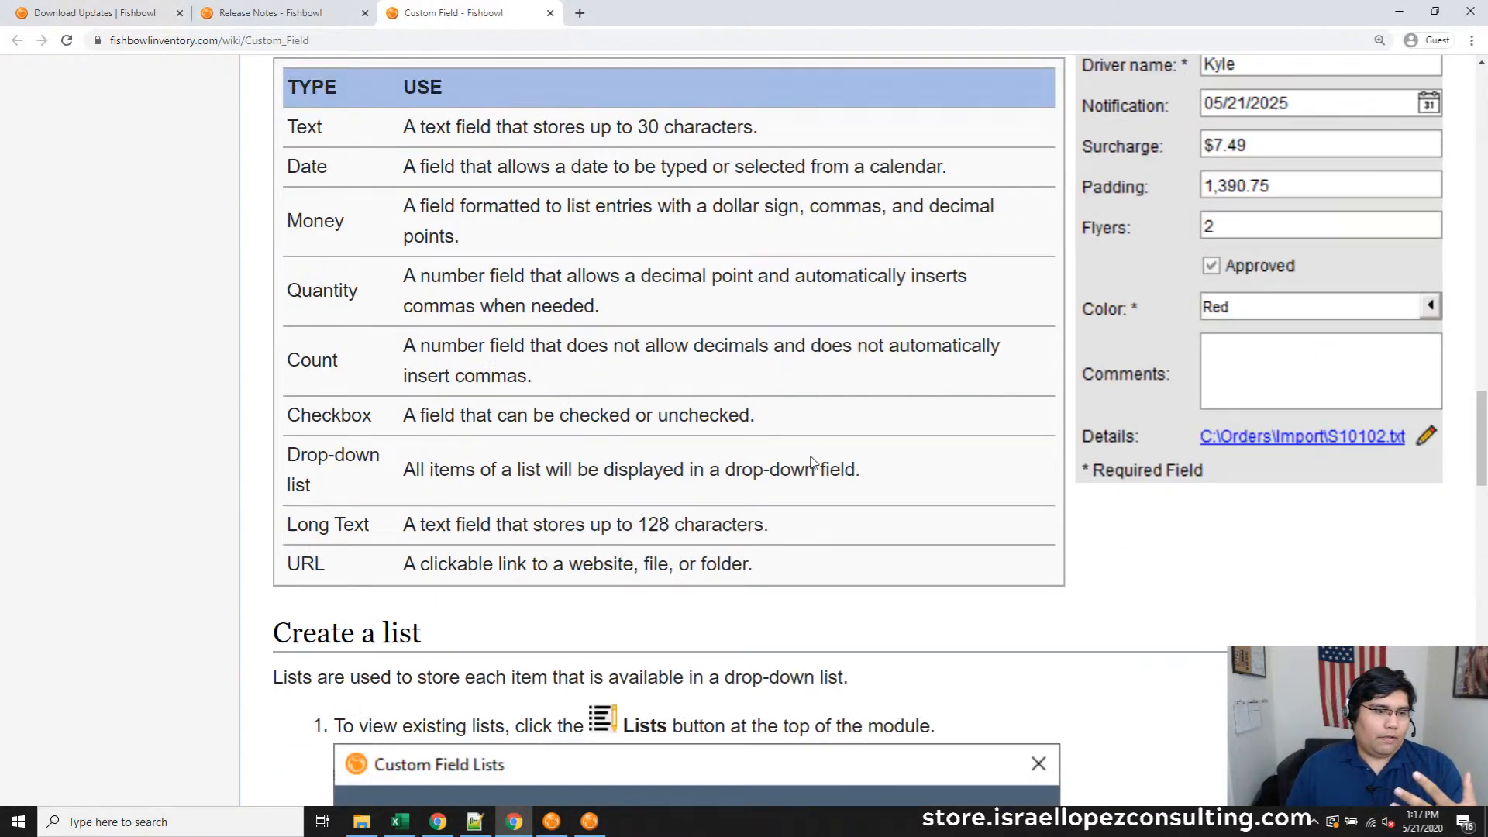
{"action": "scroll", "coordinate": [822, 459], "scroll_direction": "down", "scroll_amount": 2}
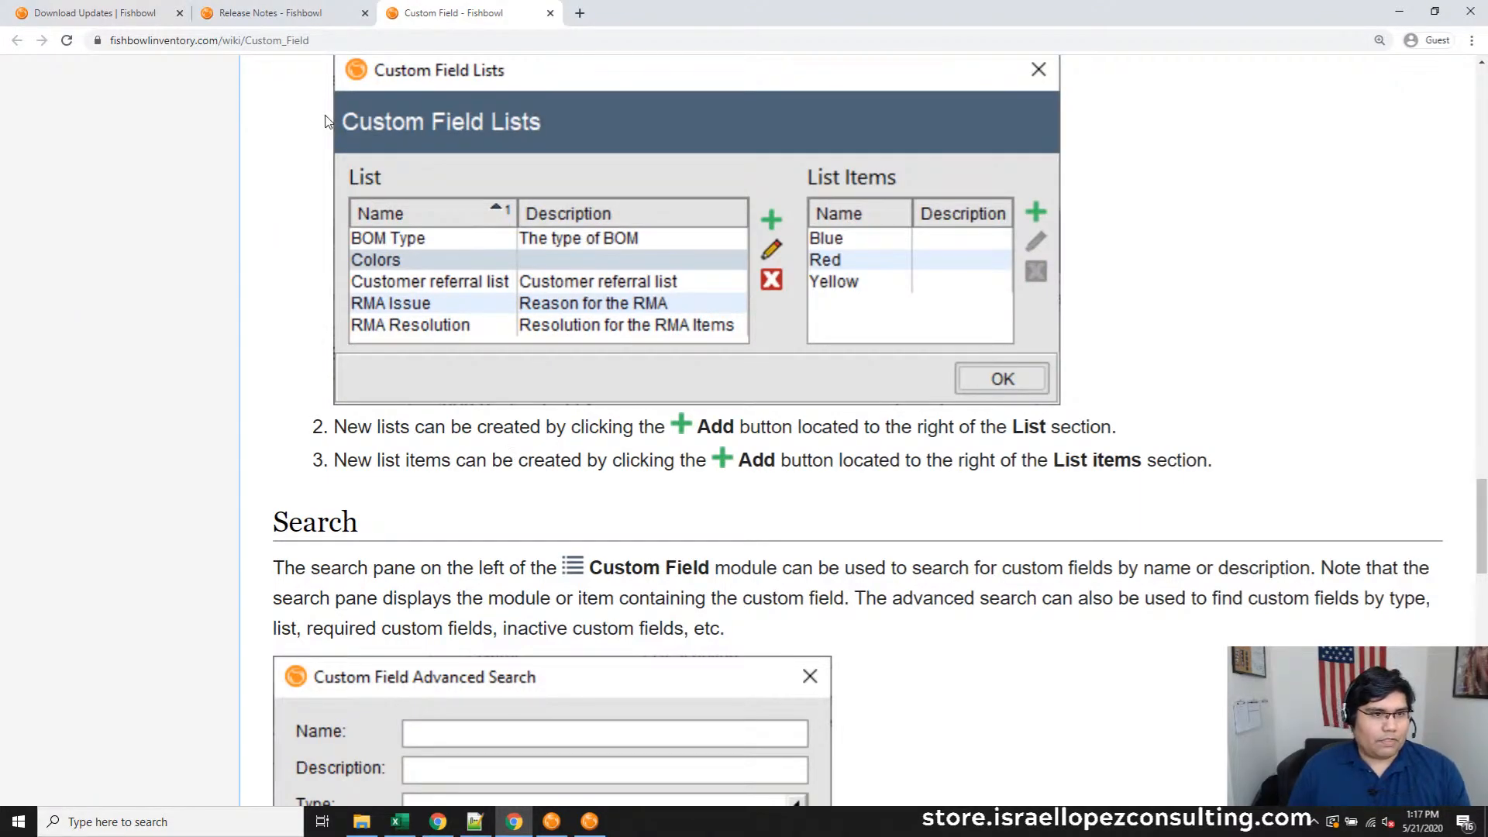
{"action": "left_click", "coordinate": [284, 22]}
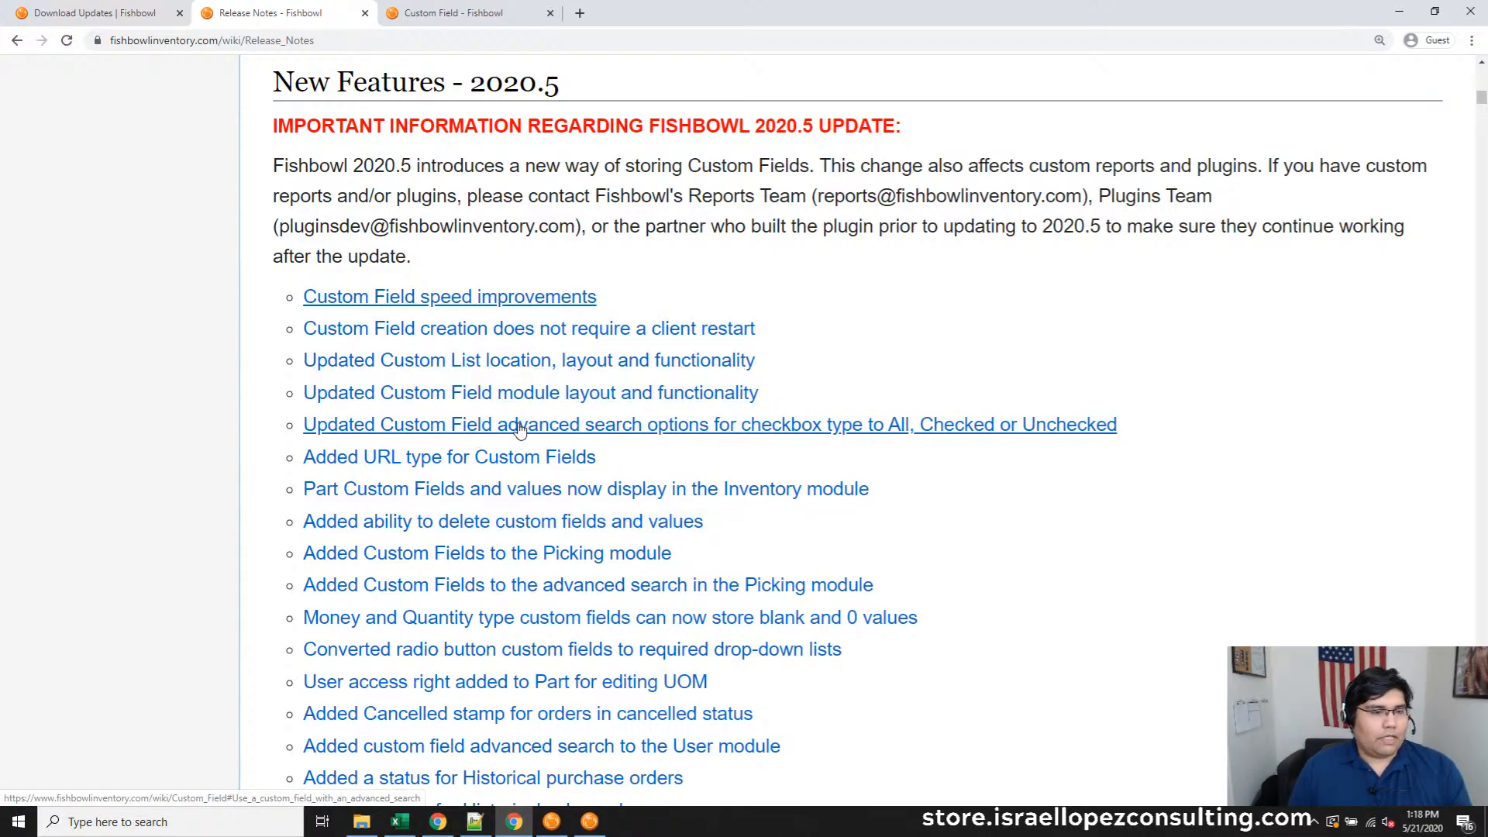
Switch to the Fishbowl Client, open the Custom Field module and display the Bill of Materials custom fields
{"action": "left_click", "coordinate": [588, 823]}
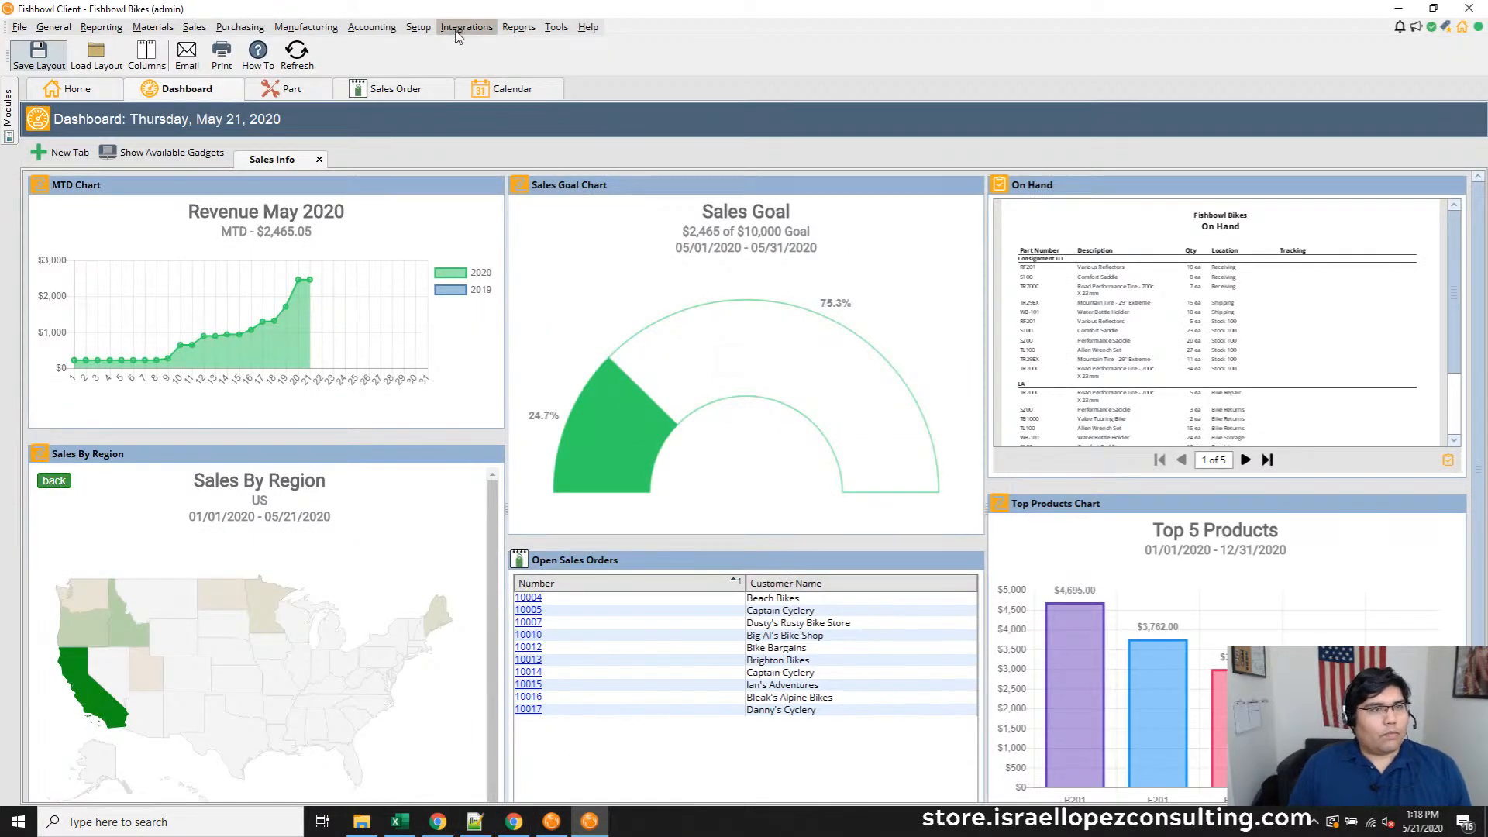
{"action": "left_click", "coordinate": [419, 28]}
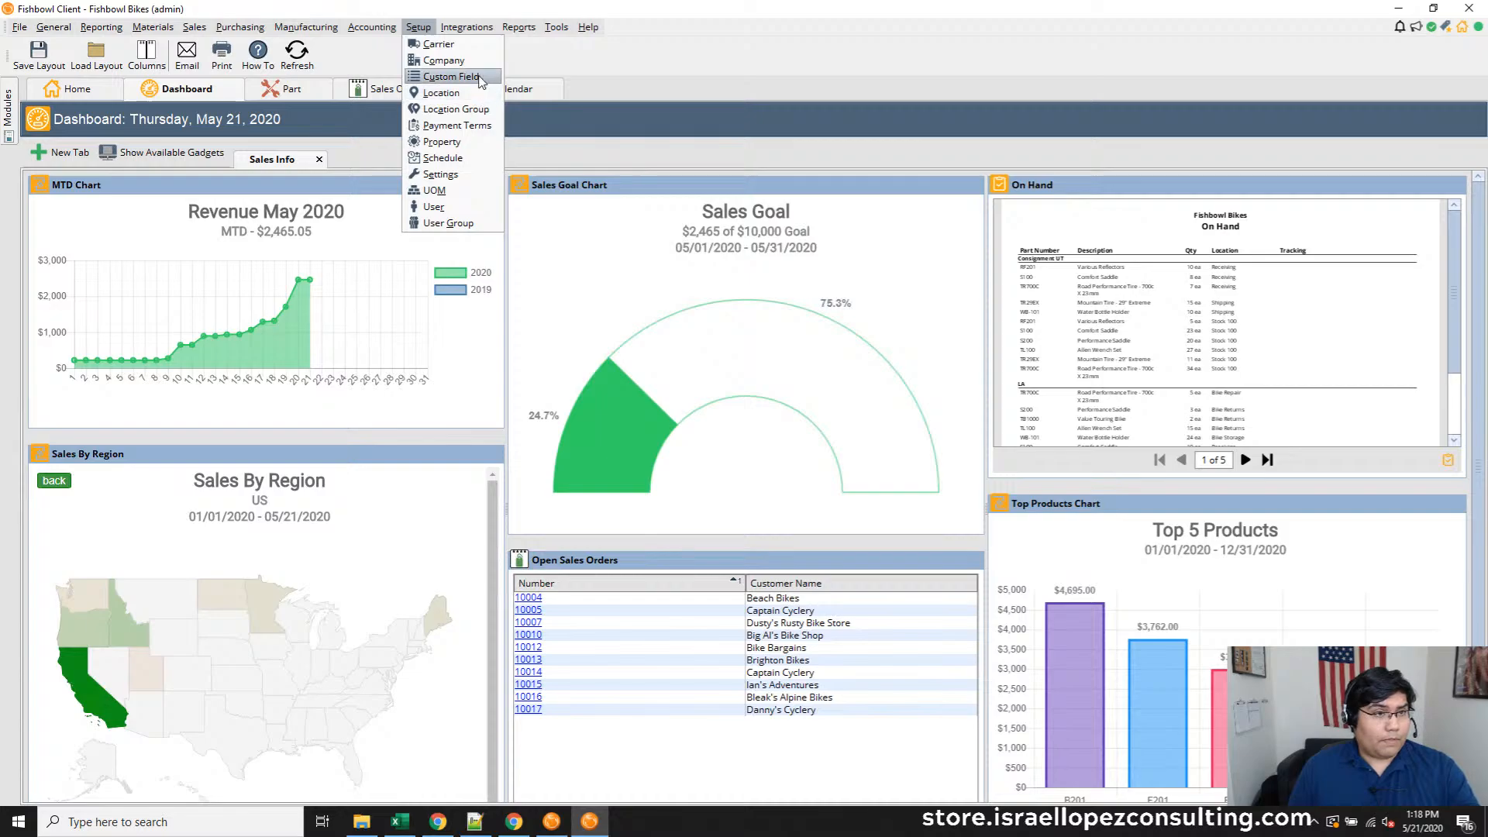
{"action": "left_click", "coordinate": [451, 77]}
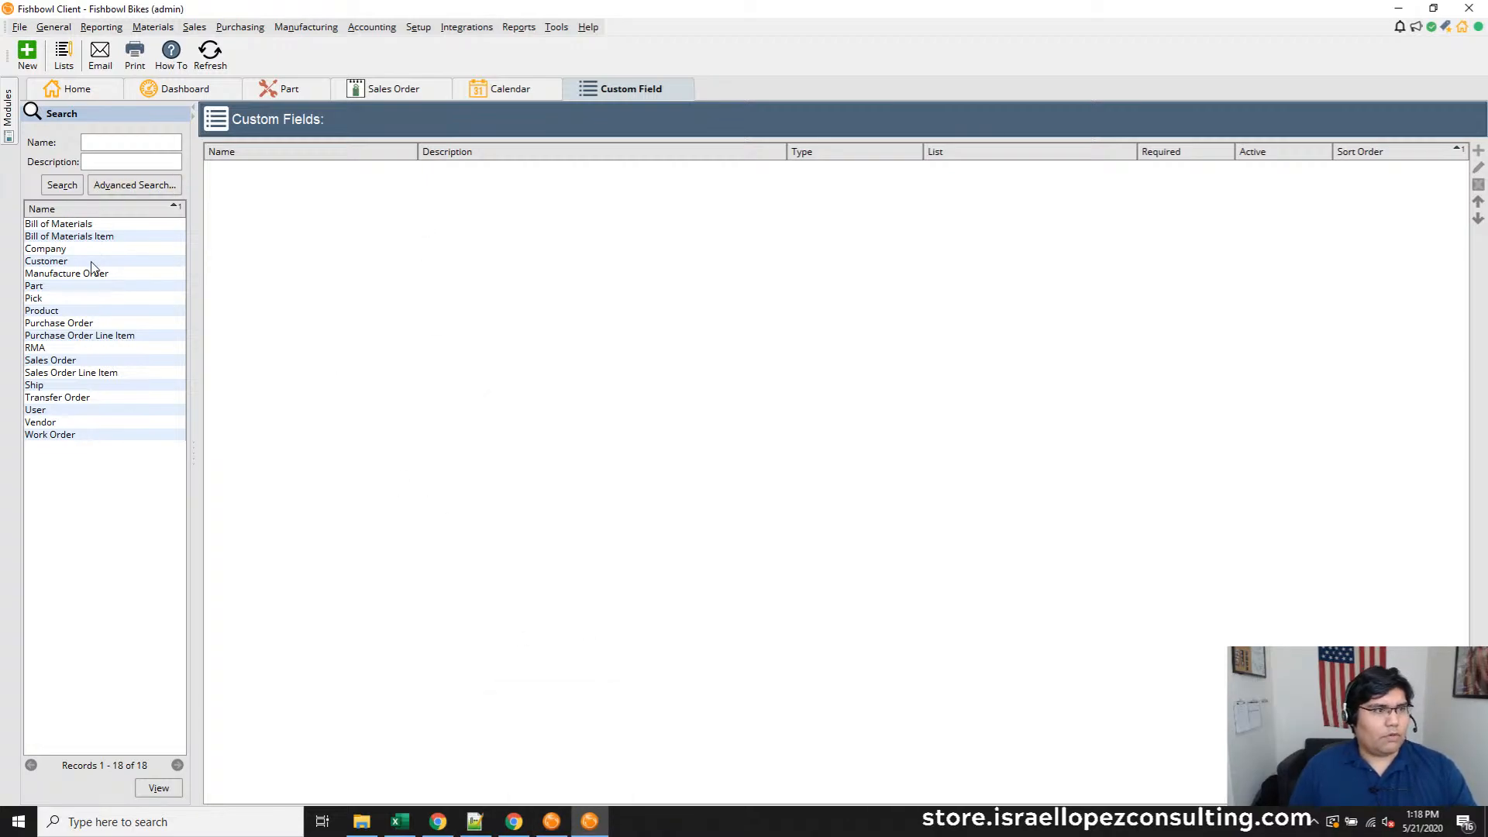
{"action": "left_click", "coordinate": [60, 225]}
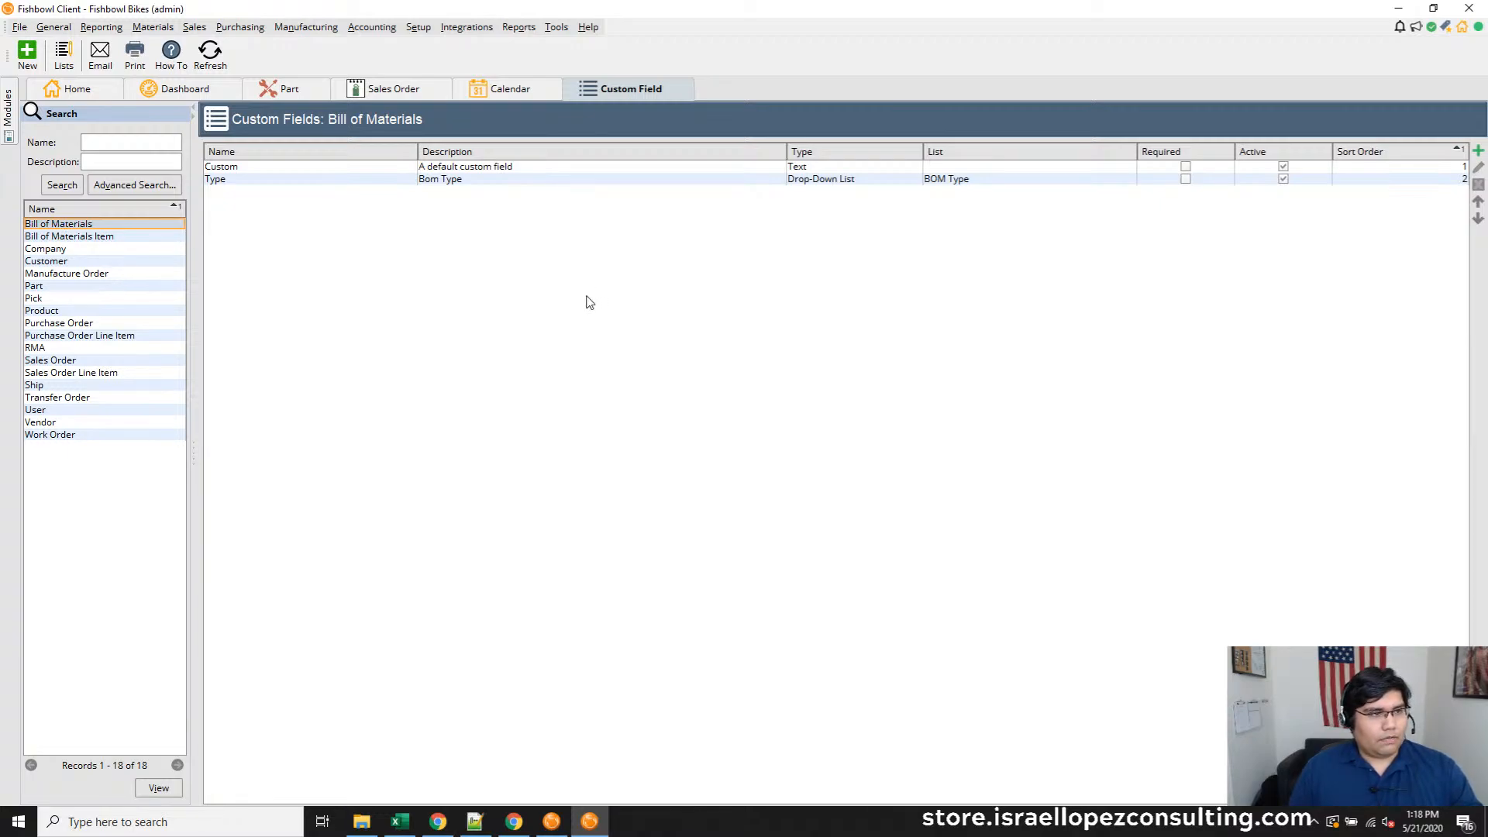
Start a new custom field and assign it to the Sales Order module
{"action": "left_click", "coordinate": [28, 52]}
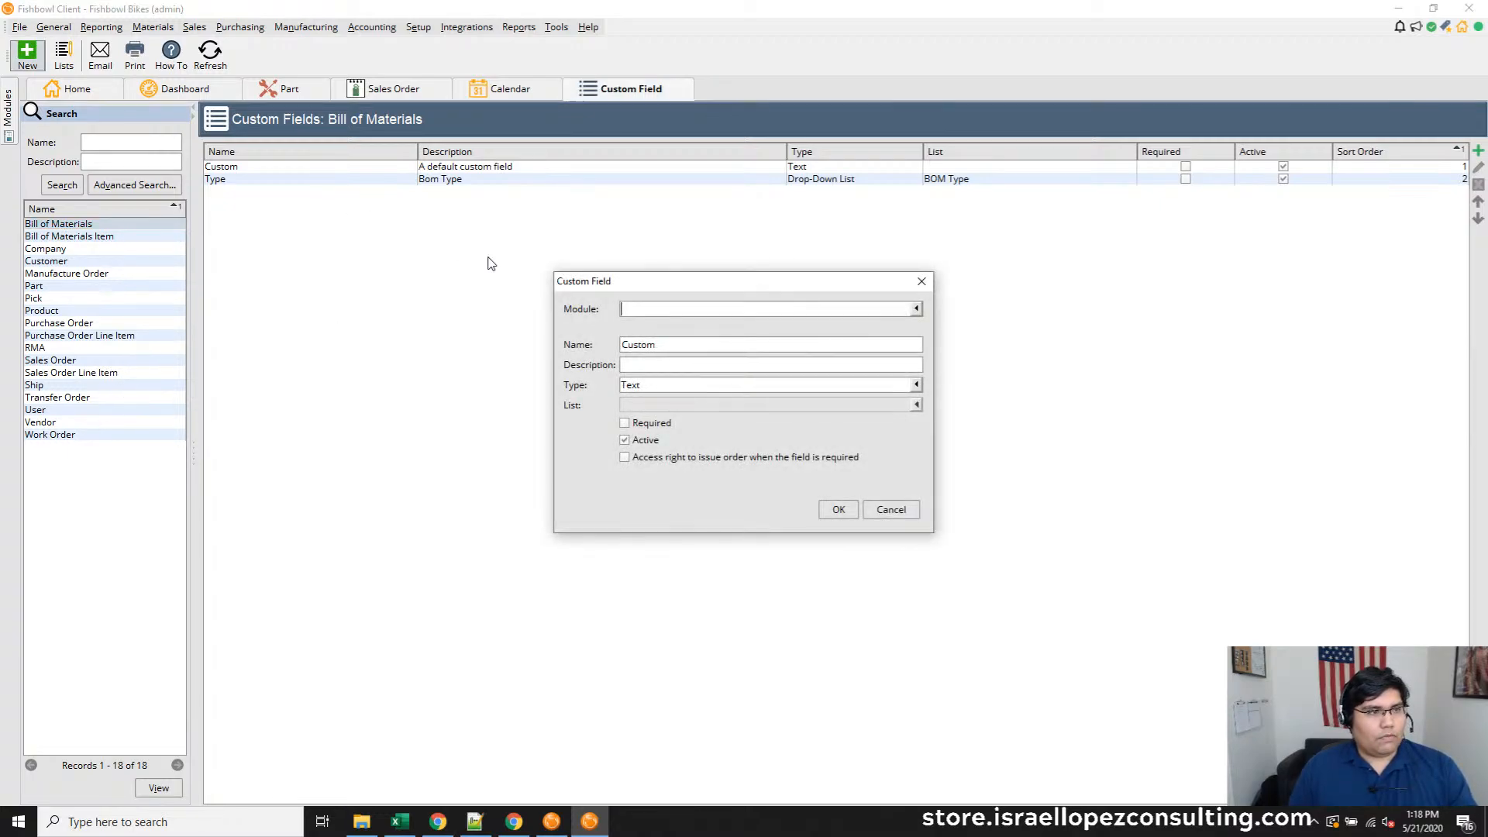
{"action": "left_click", "coordinate": [916, 309]}
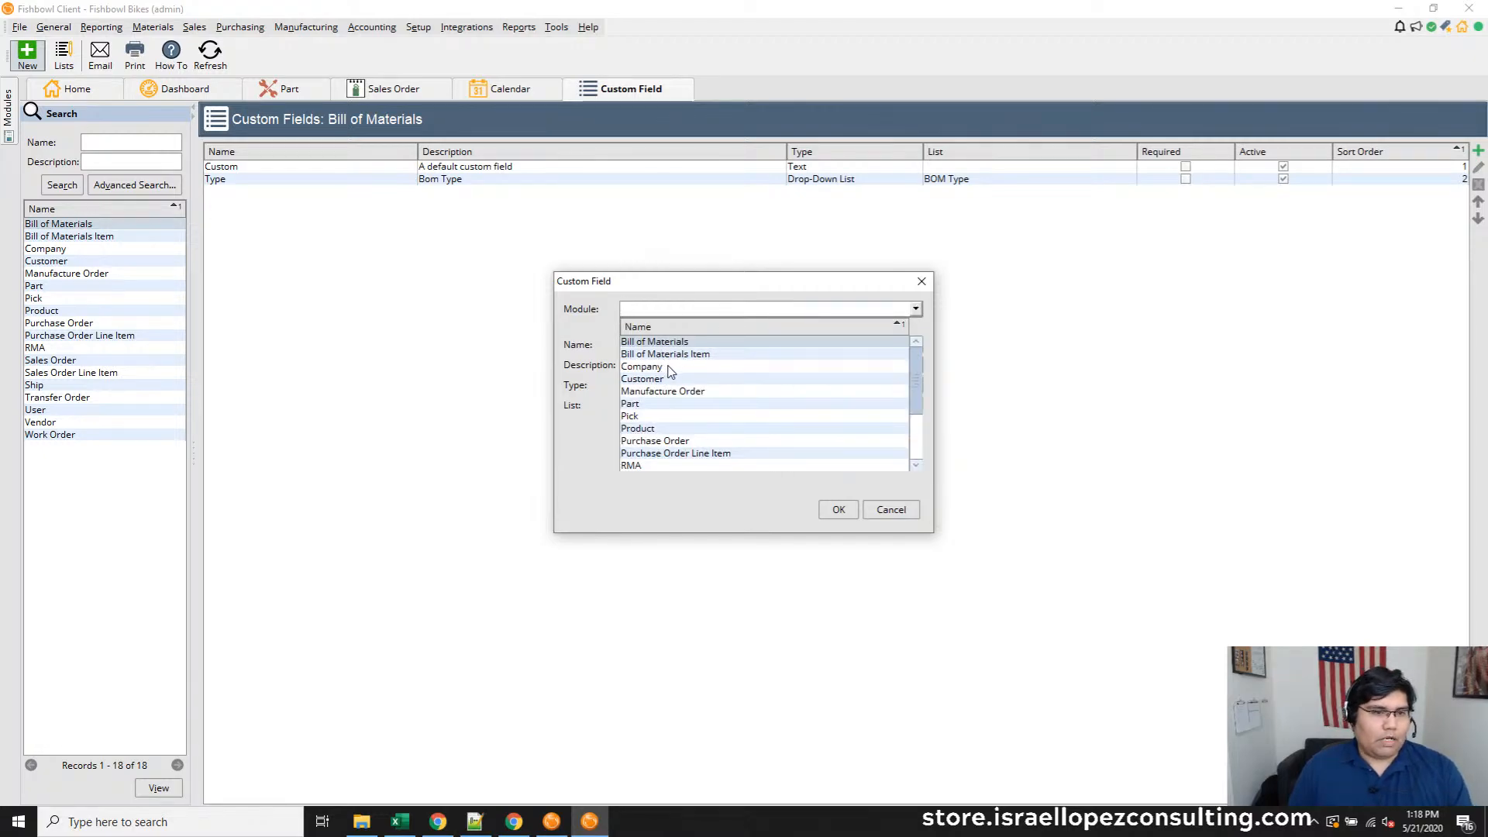
{"action": "scroll", "coordinate": [663, 388], "scroll_direction": "down", "scroll_amount": 3}
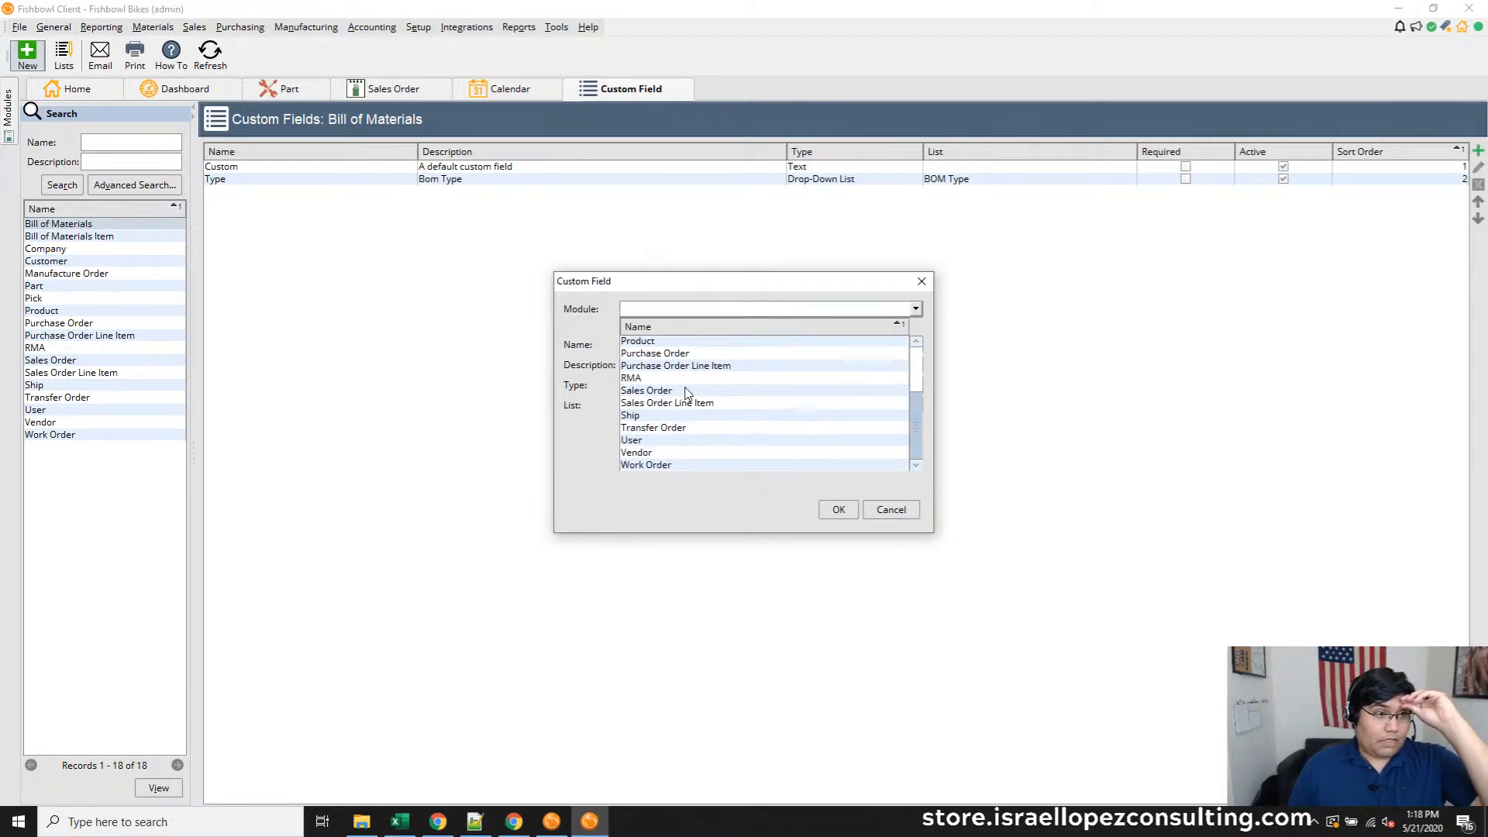
{"action": "left_click", "coordinate": [685, 392]}
Name the new field with a person's first name followed by "Custom Field" and keep its type as Text
{"action": "left_click", "coordinate": [789, 347]}
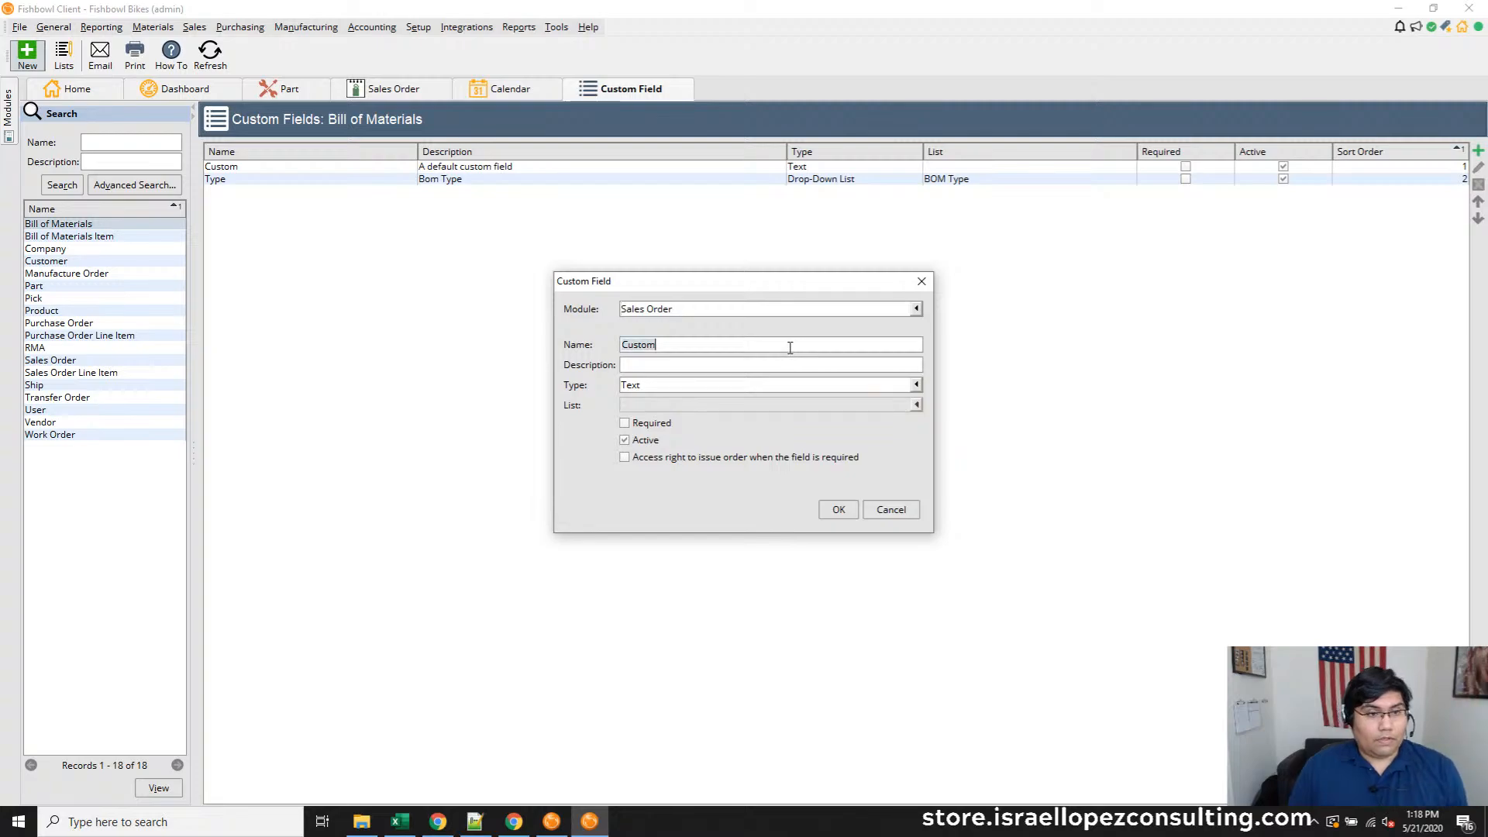
{"action": "key", "text": "BackSpace"}
{"action": "key", "text": "BackSpace"}
{"action": "key", "text": "BackSpace"}
{"action": "key", "text": "BackSpace"}
{"action": "key", "text": "BackSpace"}
{"action": "key", "text": "BackSpace"}
{"action": "type", "text": "Josh Cu"}
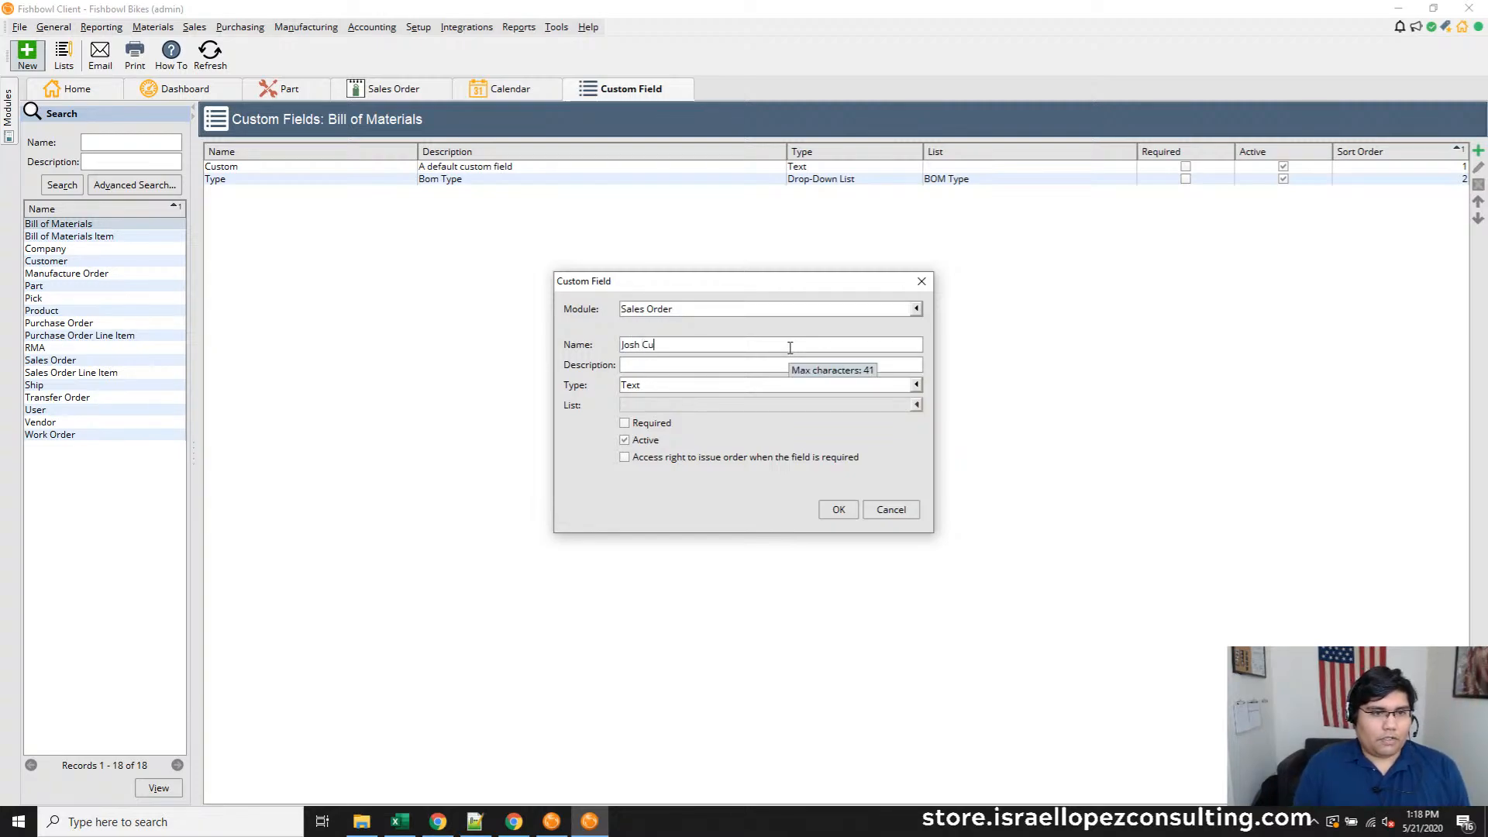
{"action": "type", "text": "stom Field"}
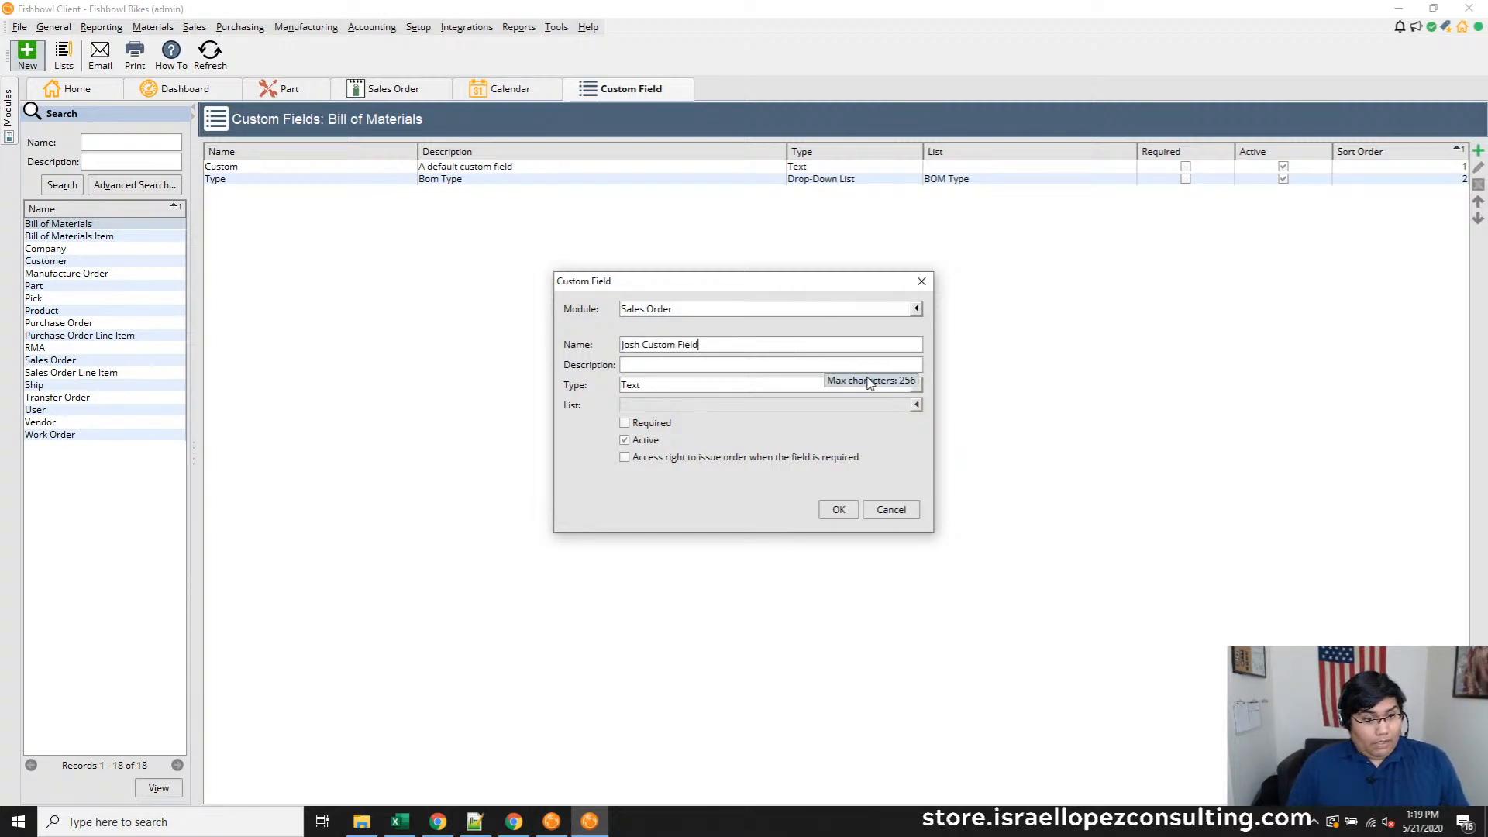
{"action": "left_click", "coordinate": [918, 391]}
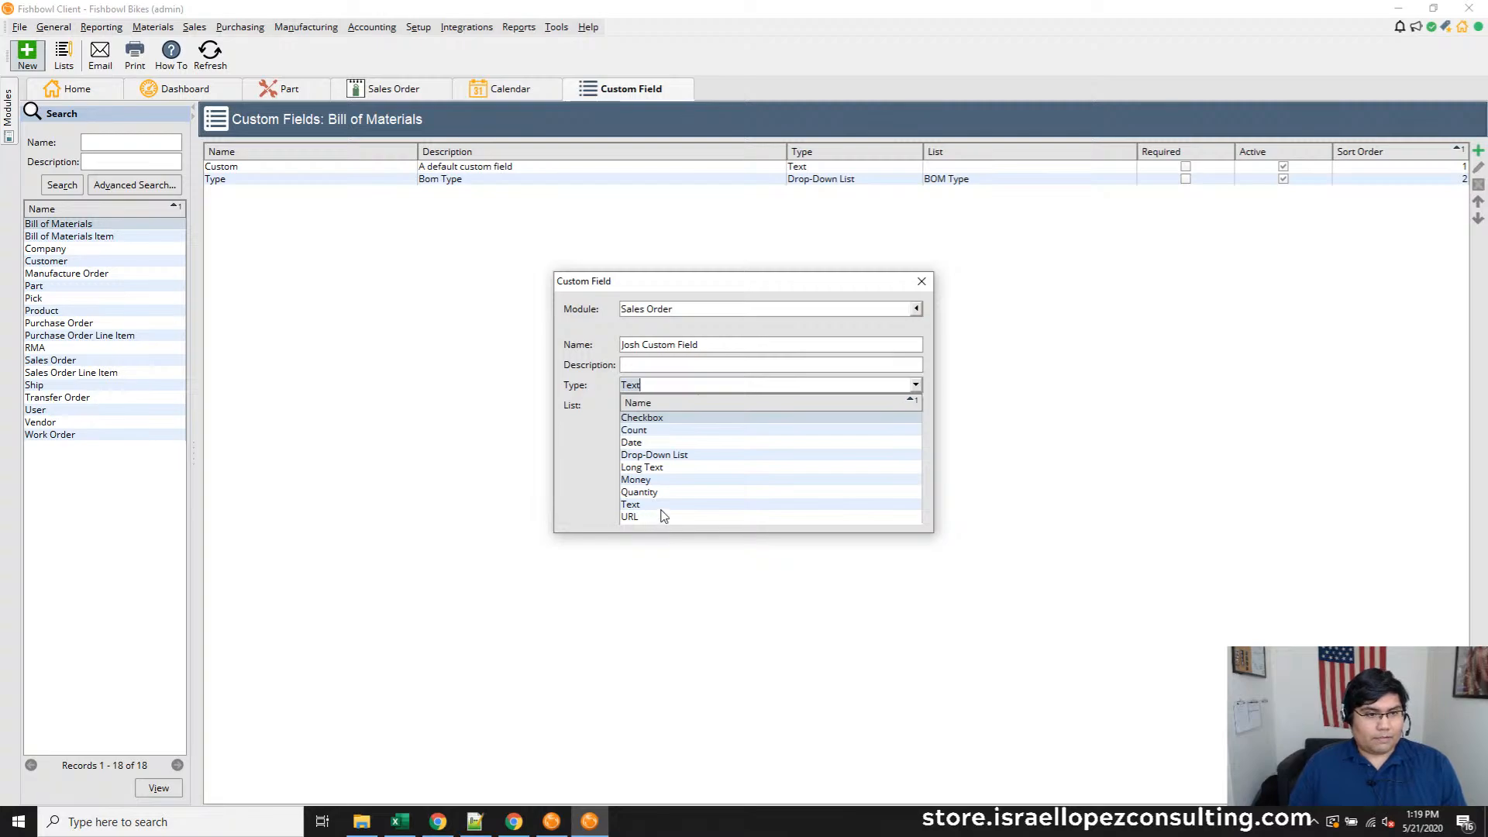
{"action": "left_click", "coordinate": [594, 507]}
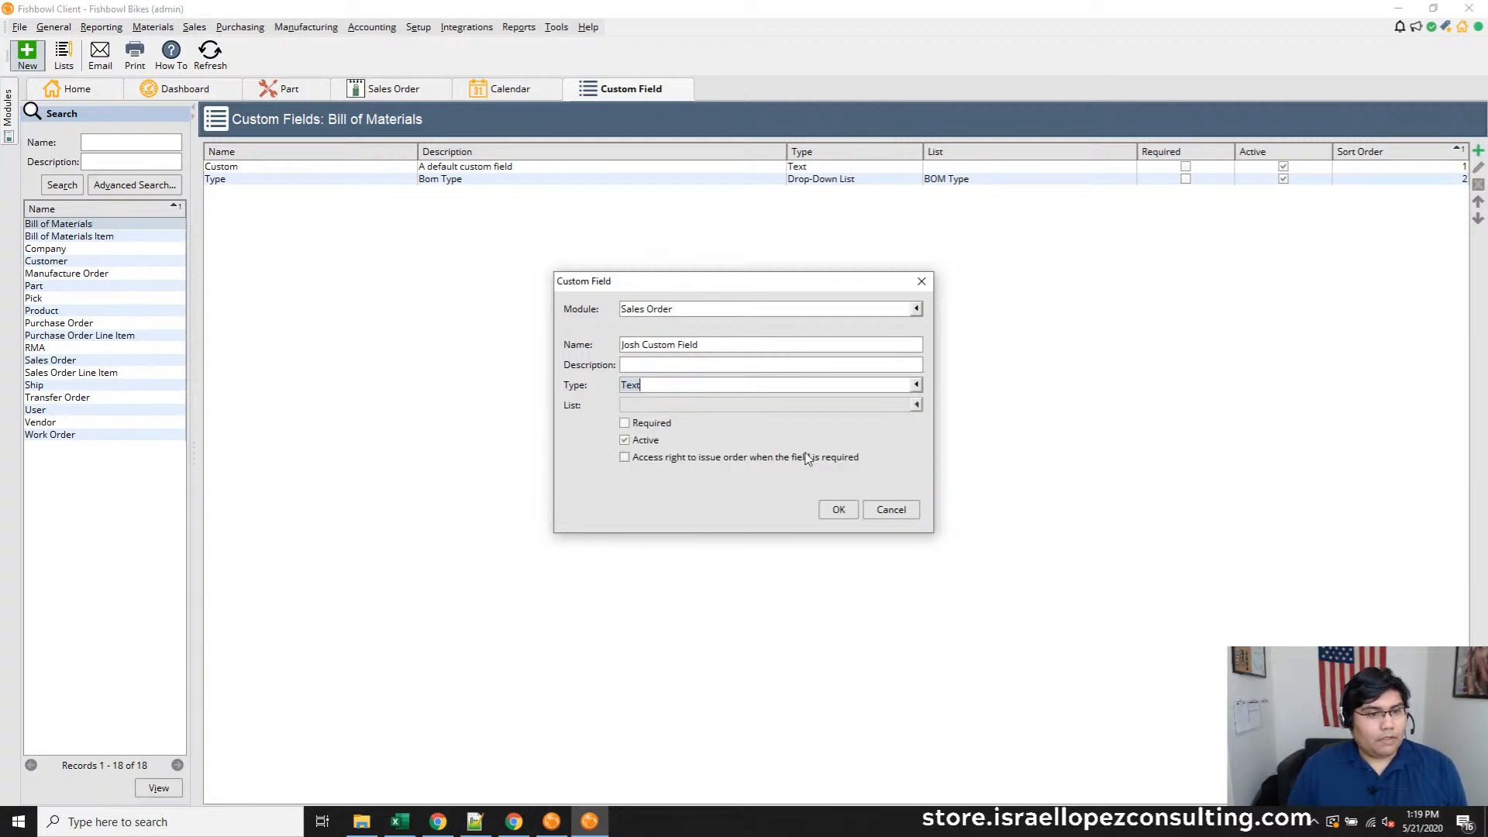
Rename the new Sales Order field as URL, set its type to URL and save it
{"action": "left_click", "coordinate": [730, 347]}
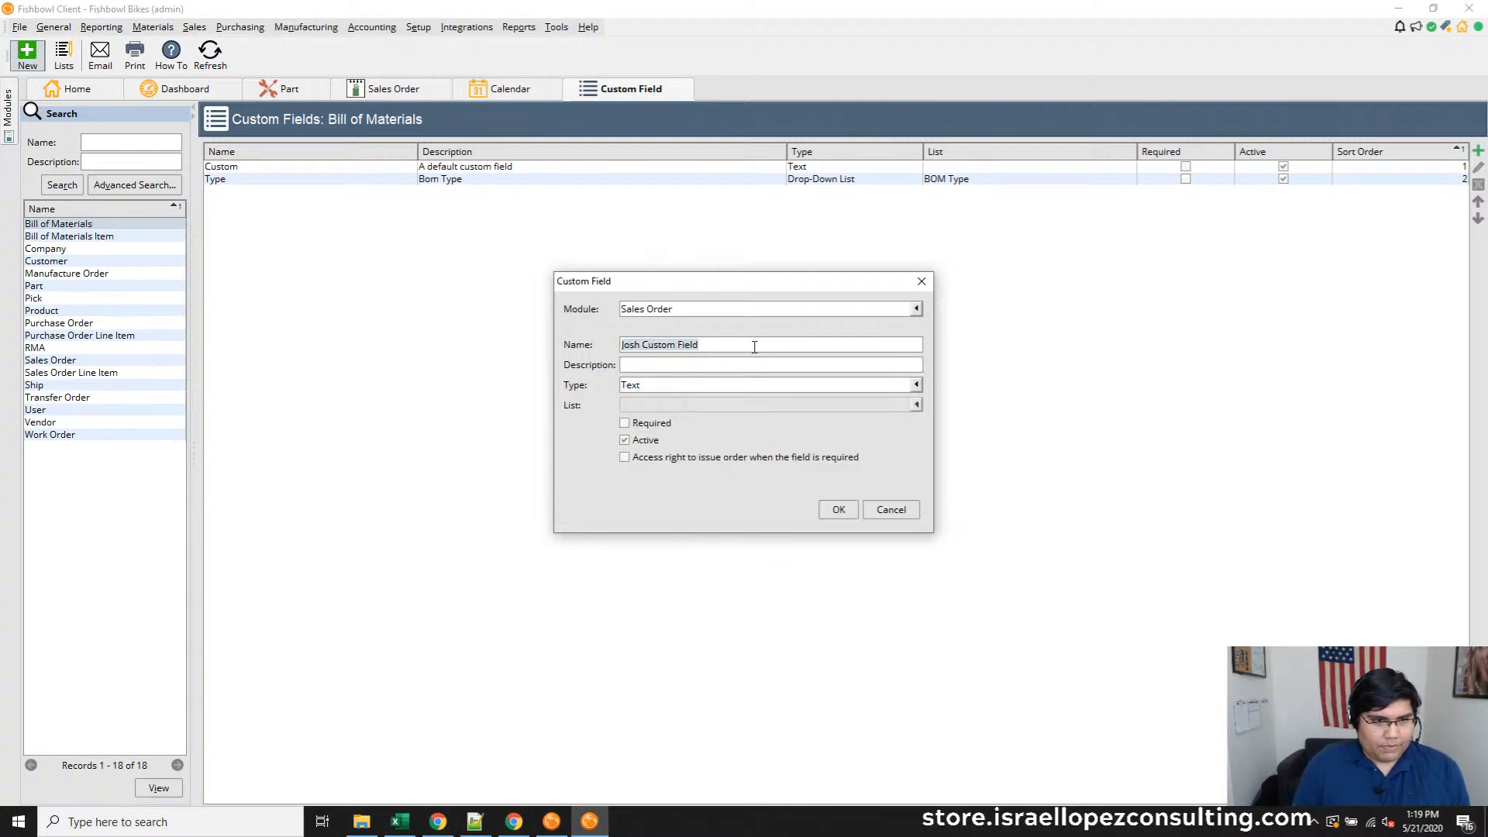
{"action": "key", "text": "BackSpace"}
{"action": "type", "text": "URL"}
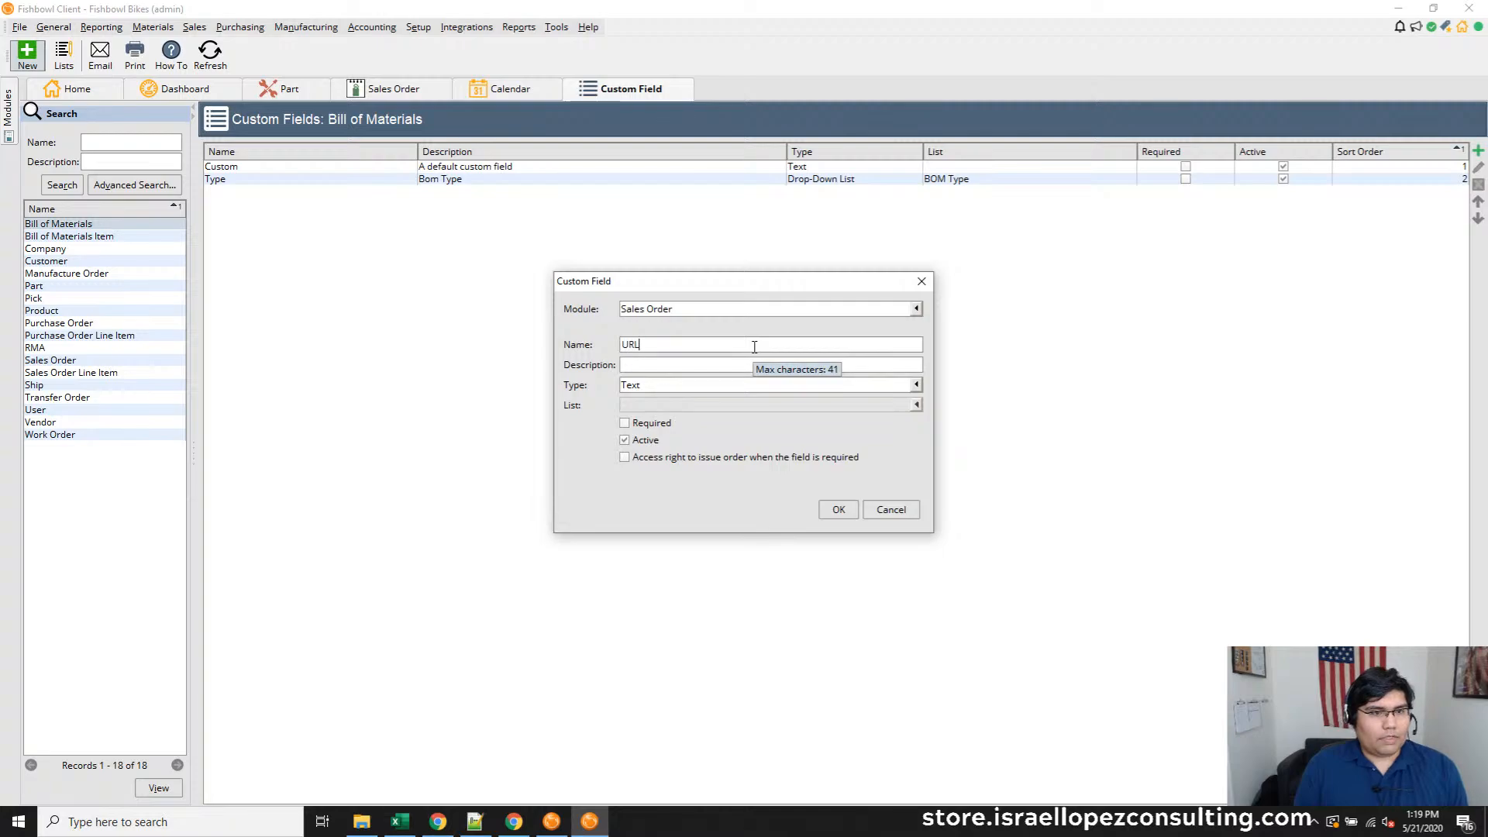
{"action": "left_click", "coordinate": [915, 387]}
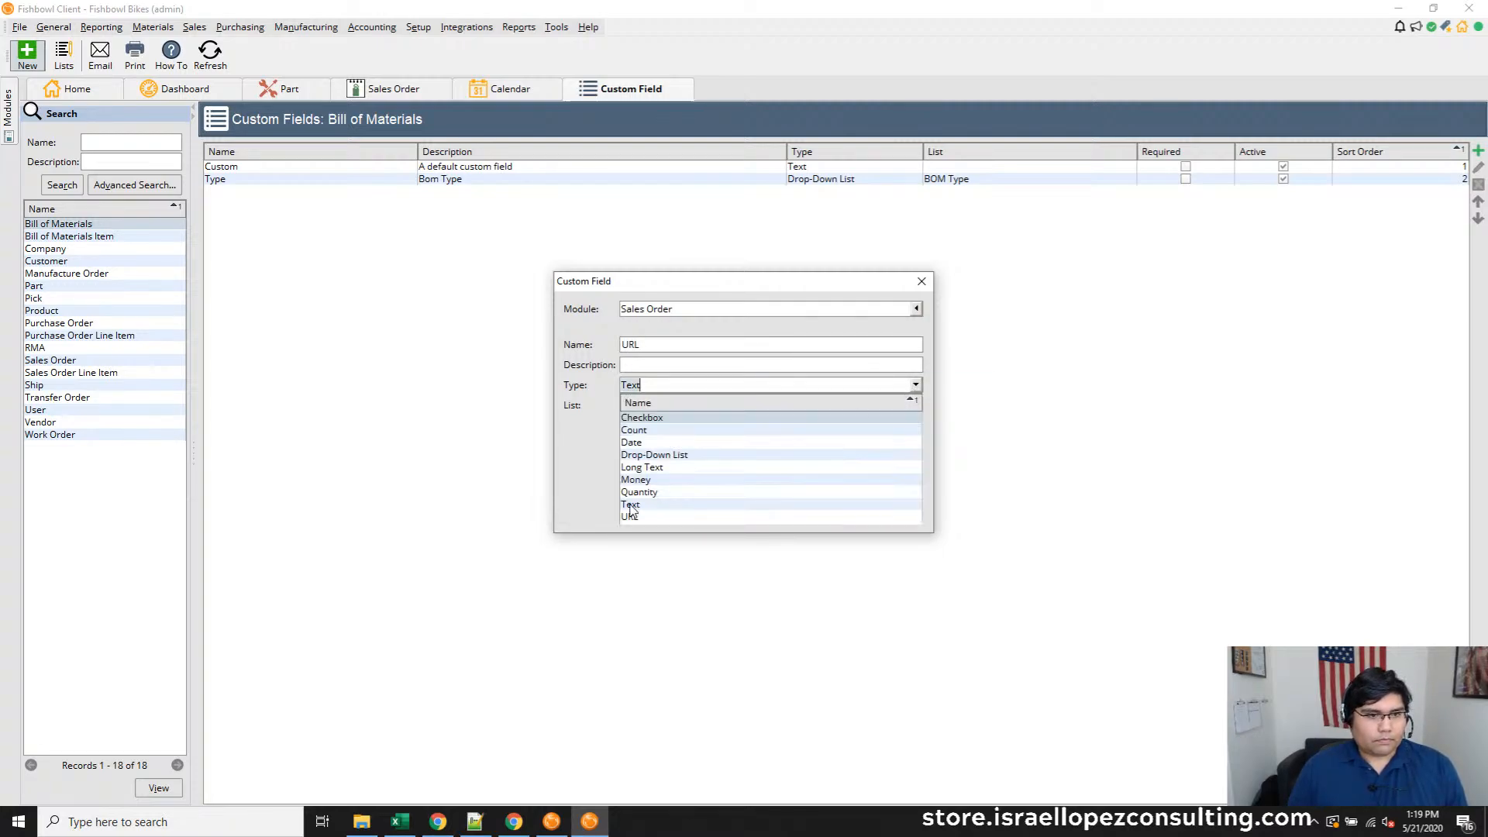
{"action": "left_click", "coordinate": [631, 522]}
{"action": "left_click", "coordinate": [821, 512]}
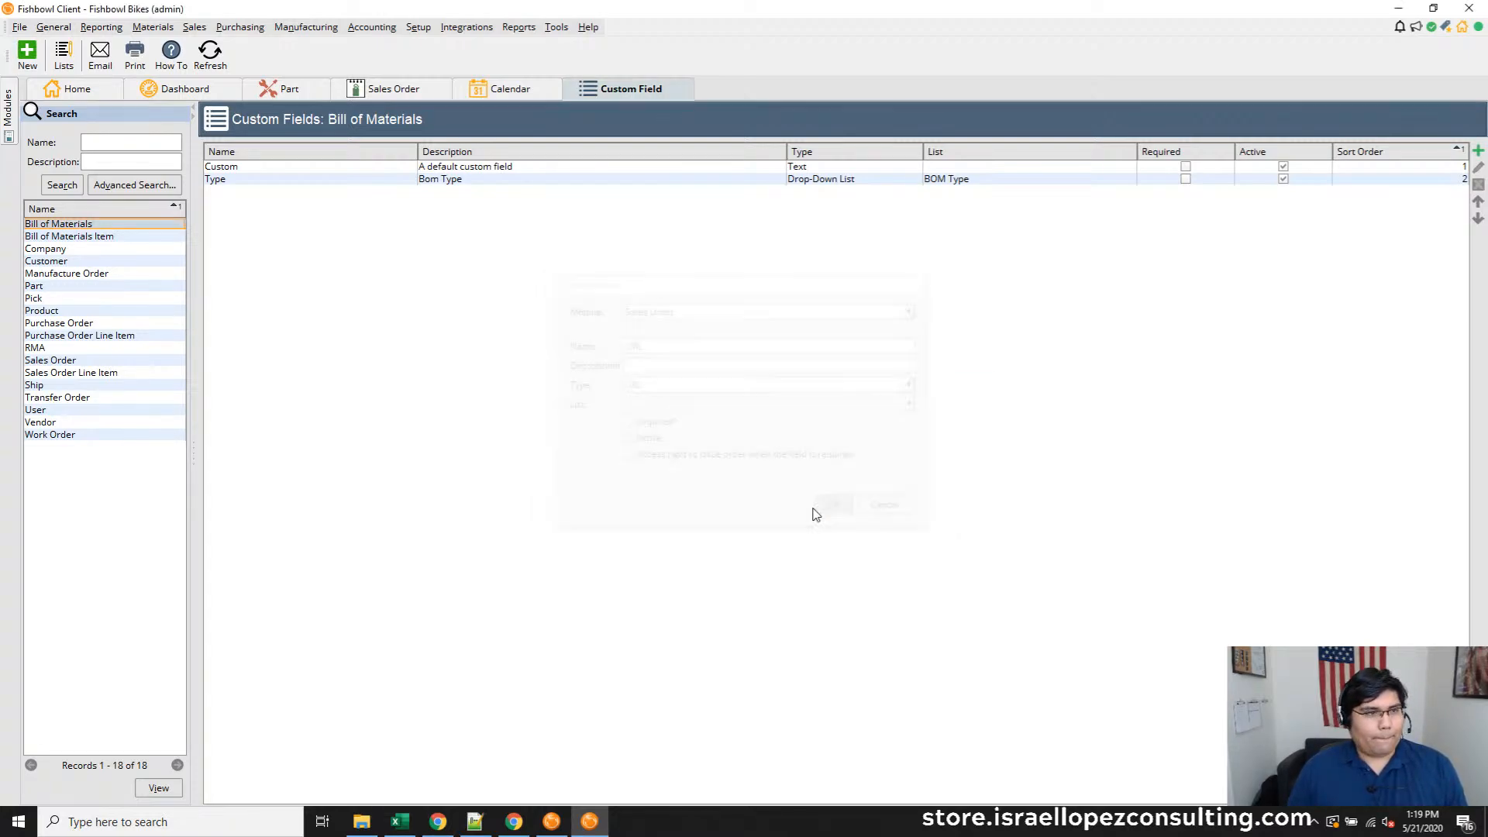
Display the Sales Order custom fields and add a Text field named CF Text
{"action": "left_click", "coordinate": [68, 361]}
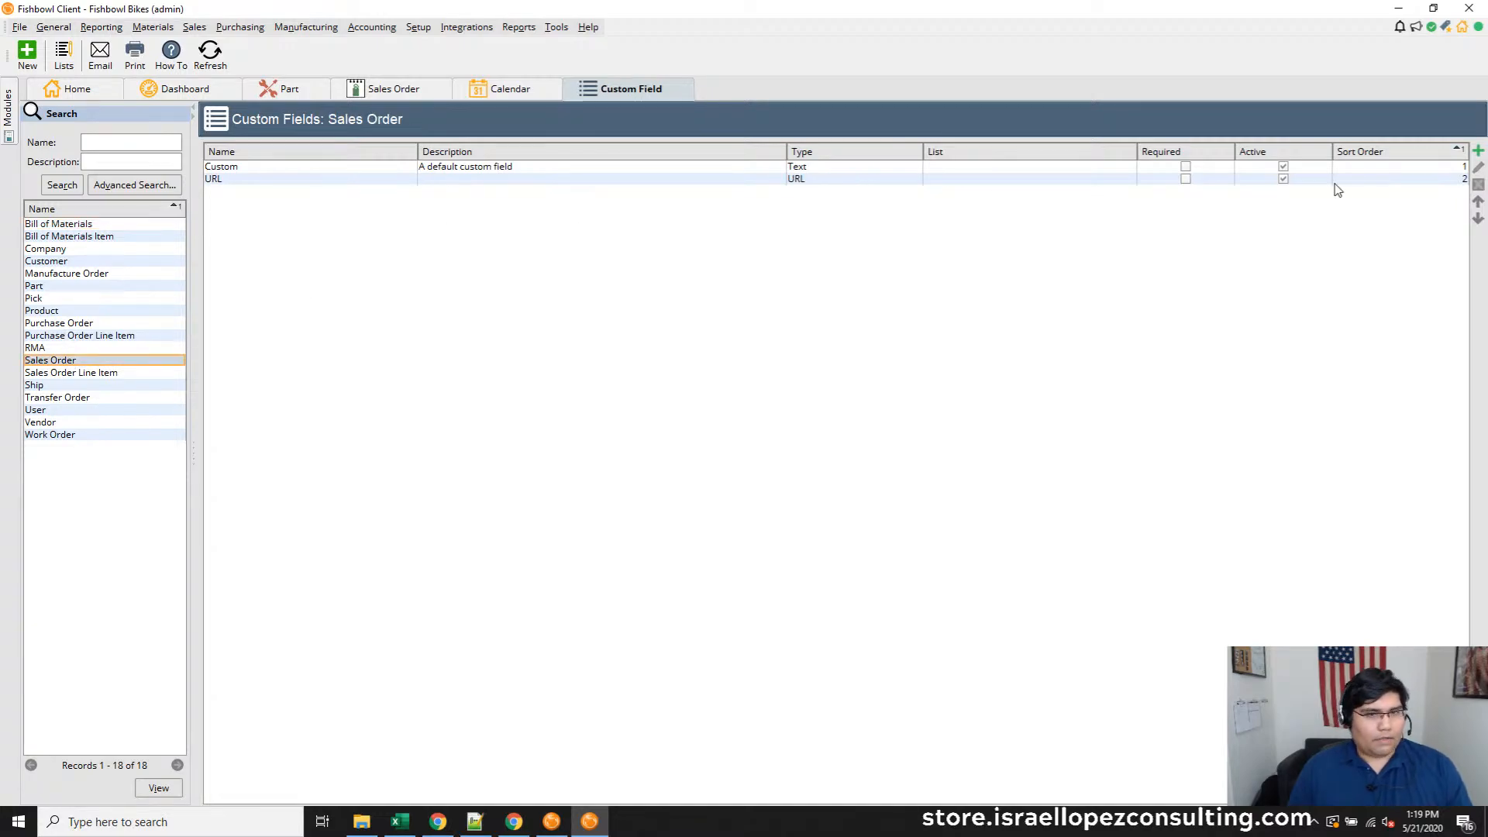
{"action": "left_click", "coordinate": [1477, 152]}
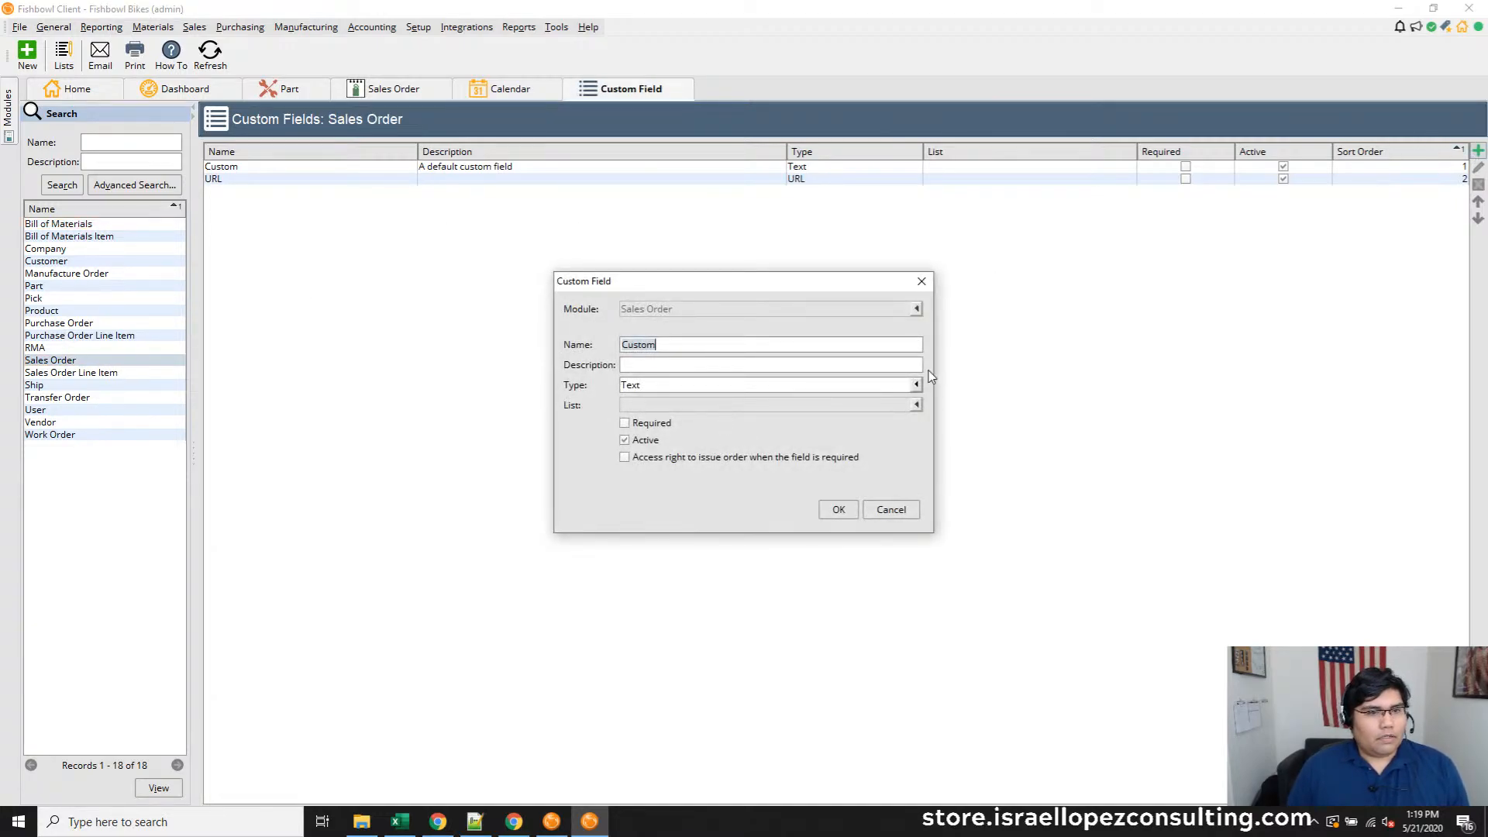
{"action": "left_click", "coordinate": [917, 386]}
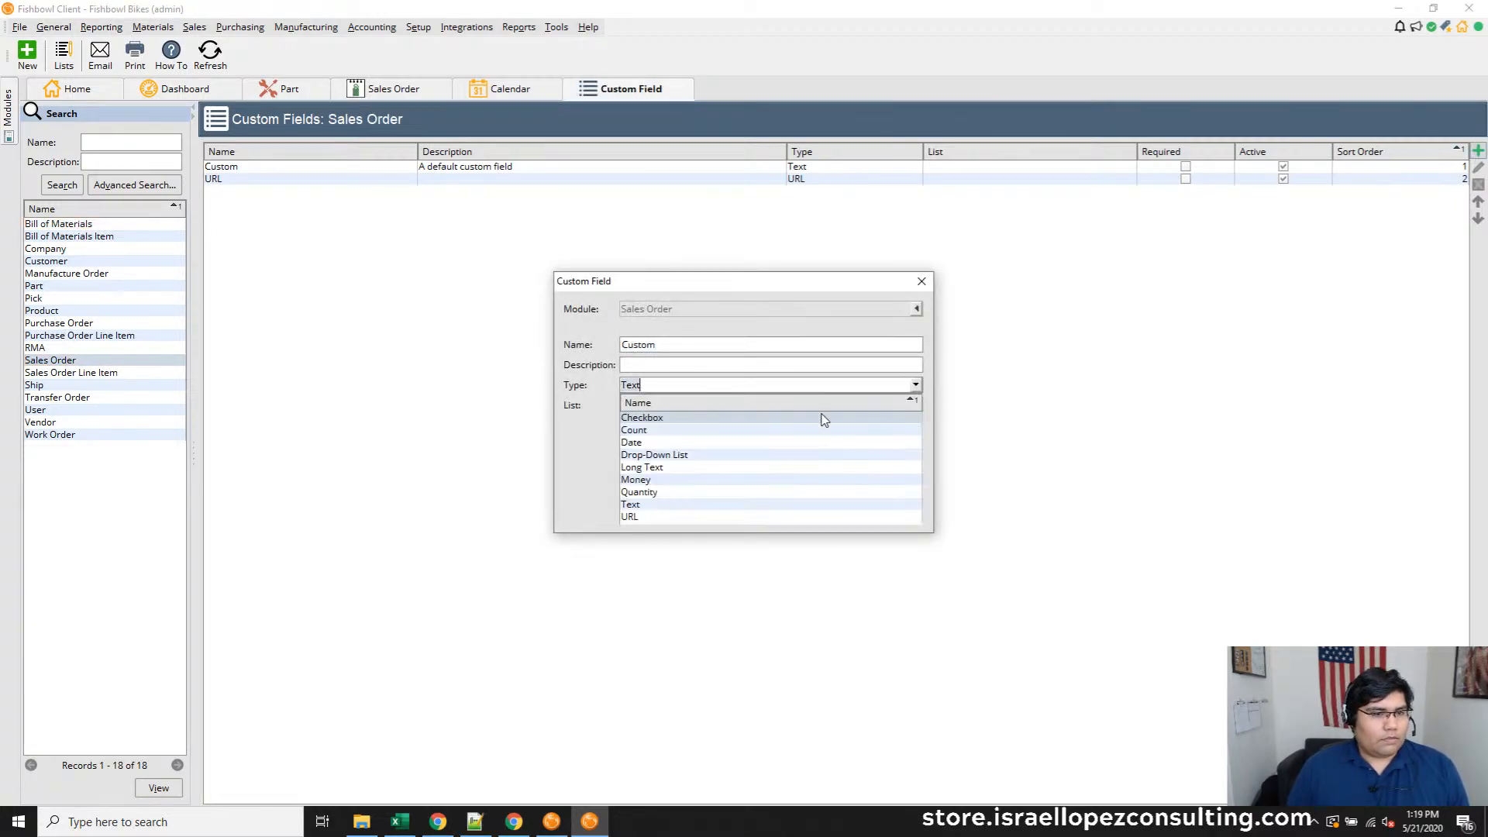
{"action": "left_click", "coordinate": [660, 506]}
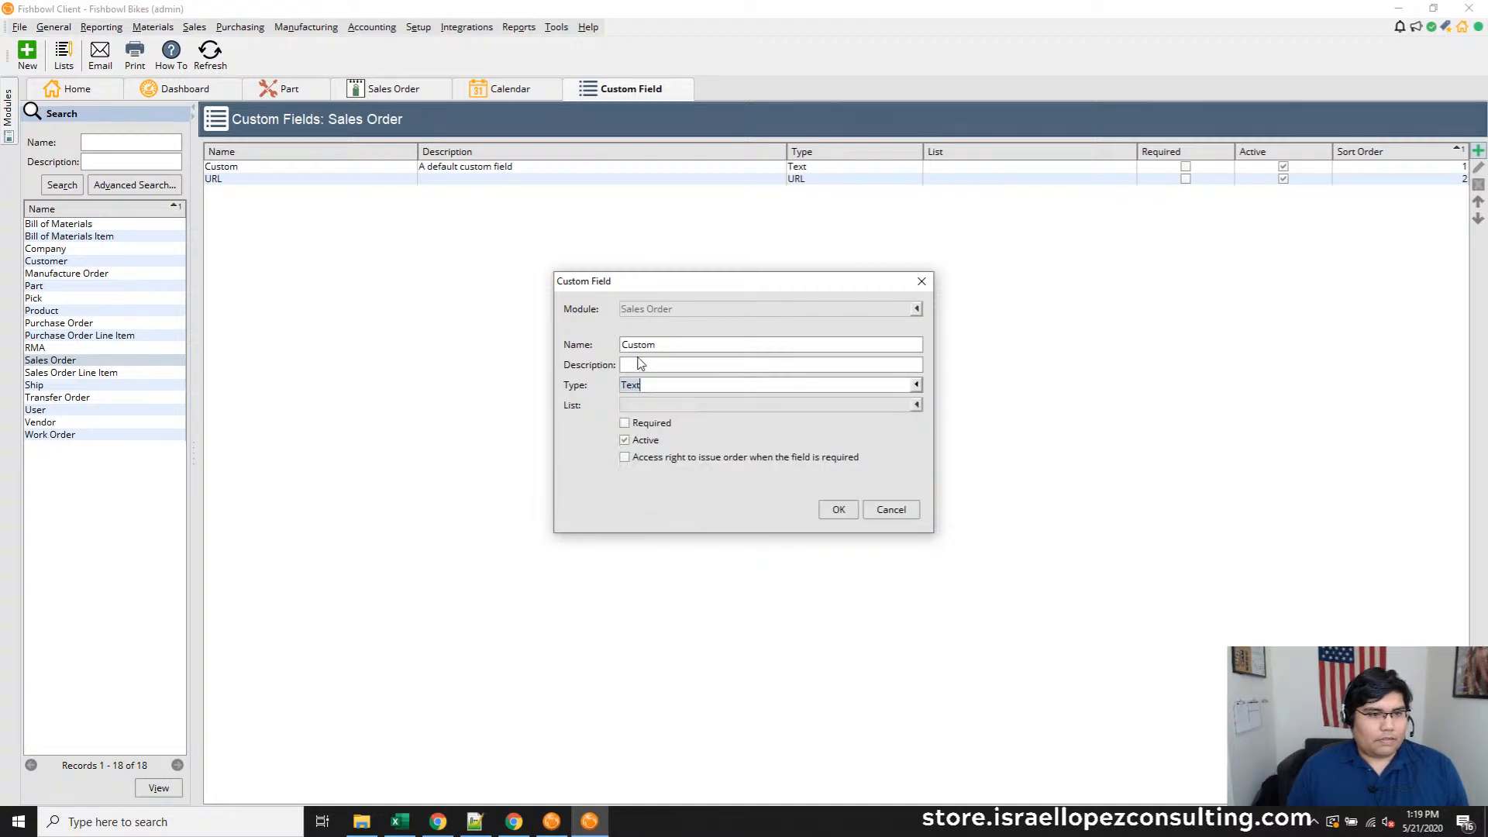
{"action": "left_click", "coordinate": [670, 346]}
{"action": "type", "text": "CF"}
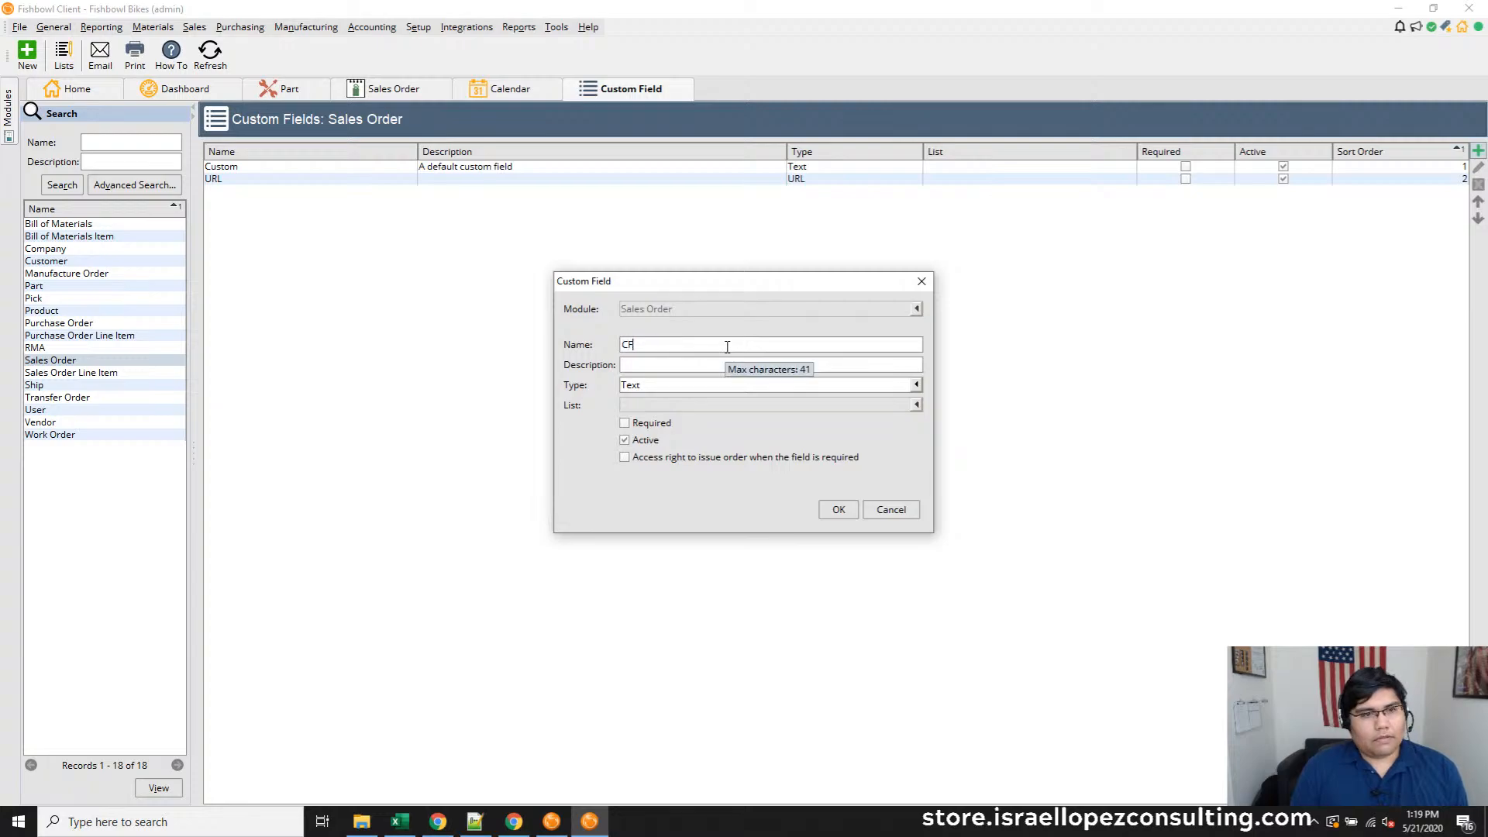
{"action": "type", "text": " Test"}
{"action": "key", "text": "BackSpace"}
{"action": "key", "text": "BackSpace"}
{"action": "type", "text": "xt"}
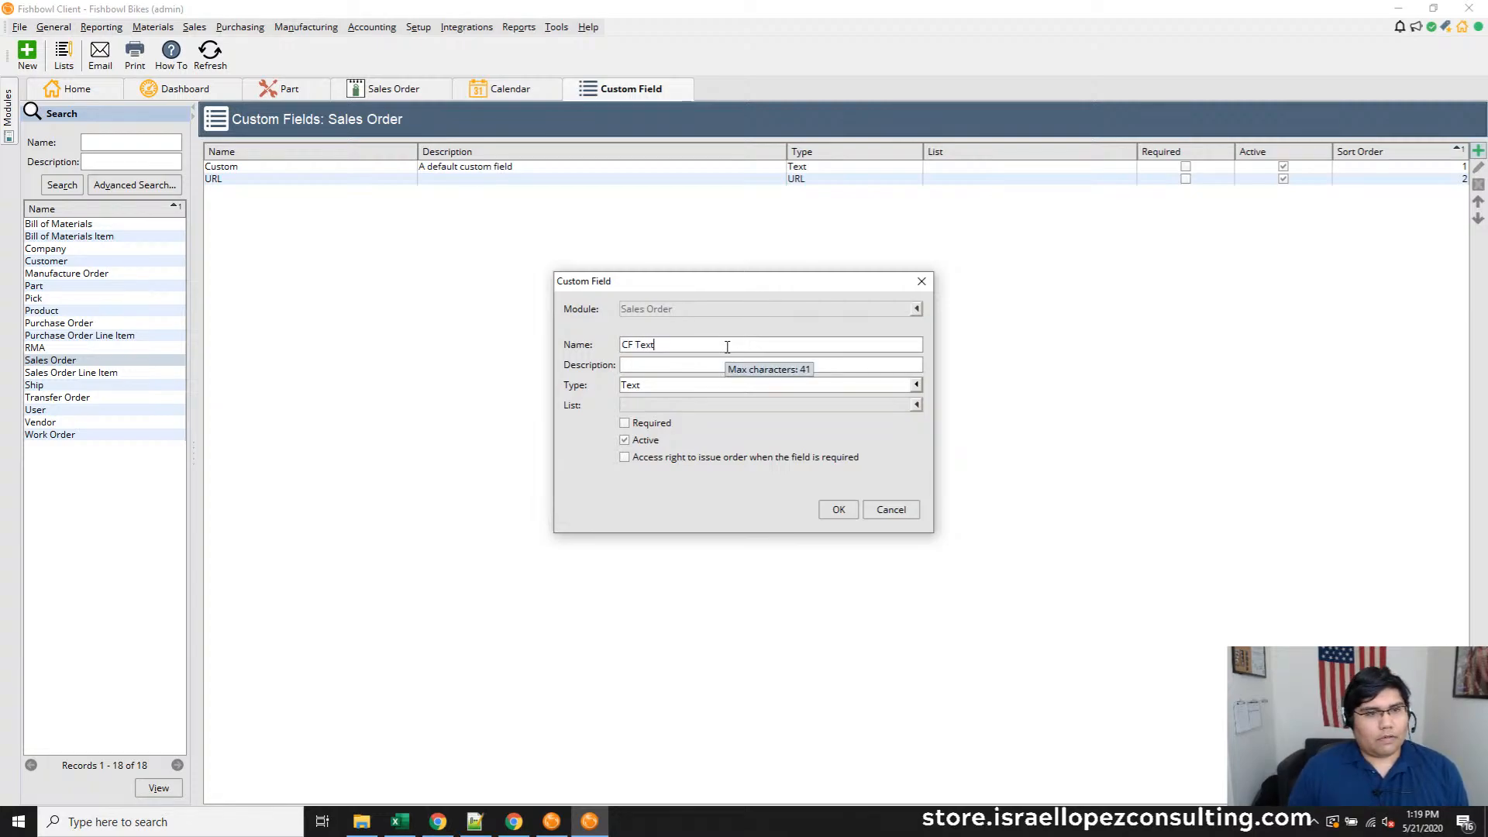
{"action": "left_click", "coordinate": [840, 510]}
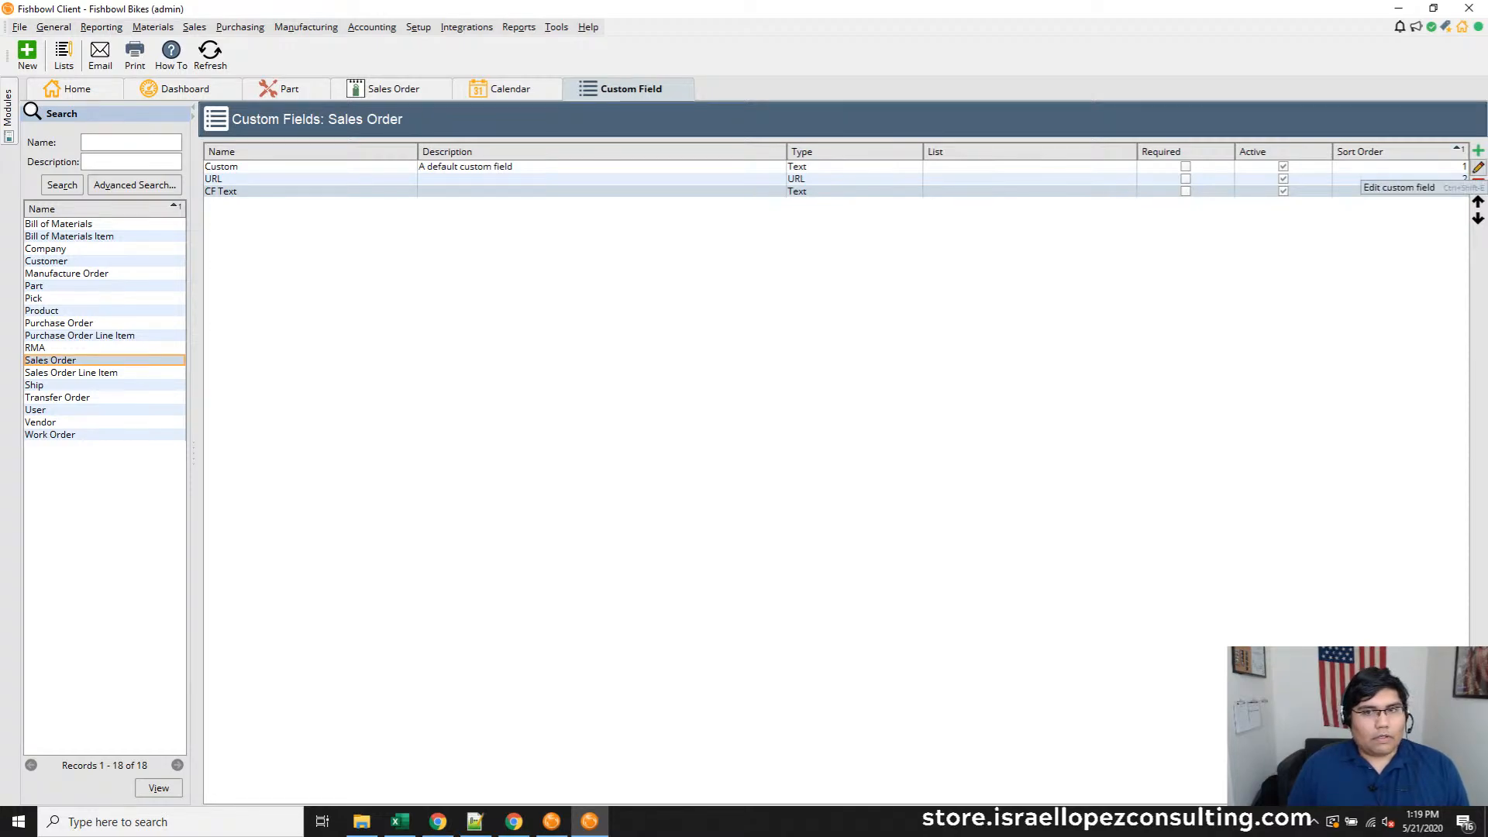
Add a Sales Order custom field named CF Date with the type Date
{"action": "left_click", "coordinate": [1478, 168]}
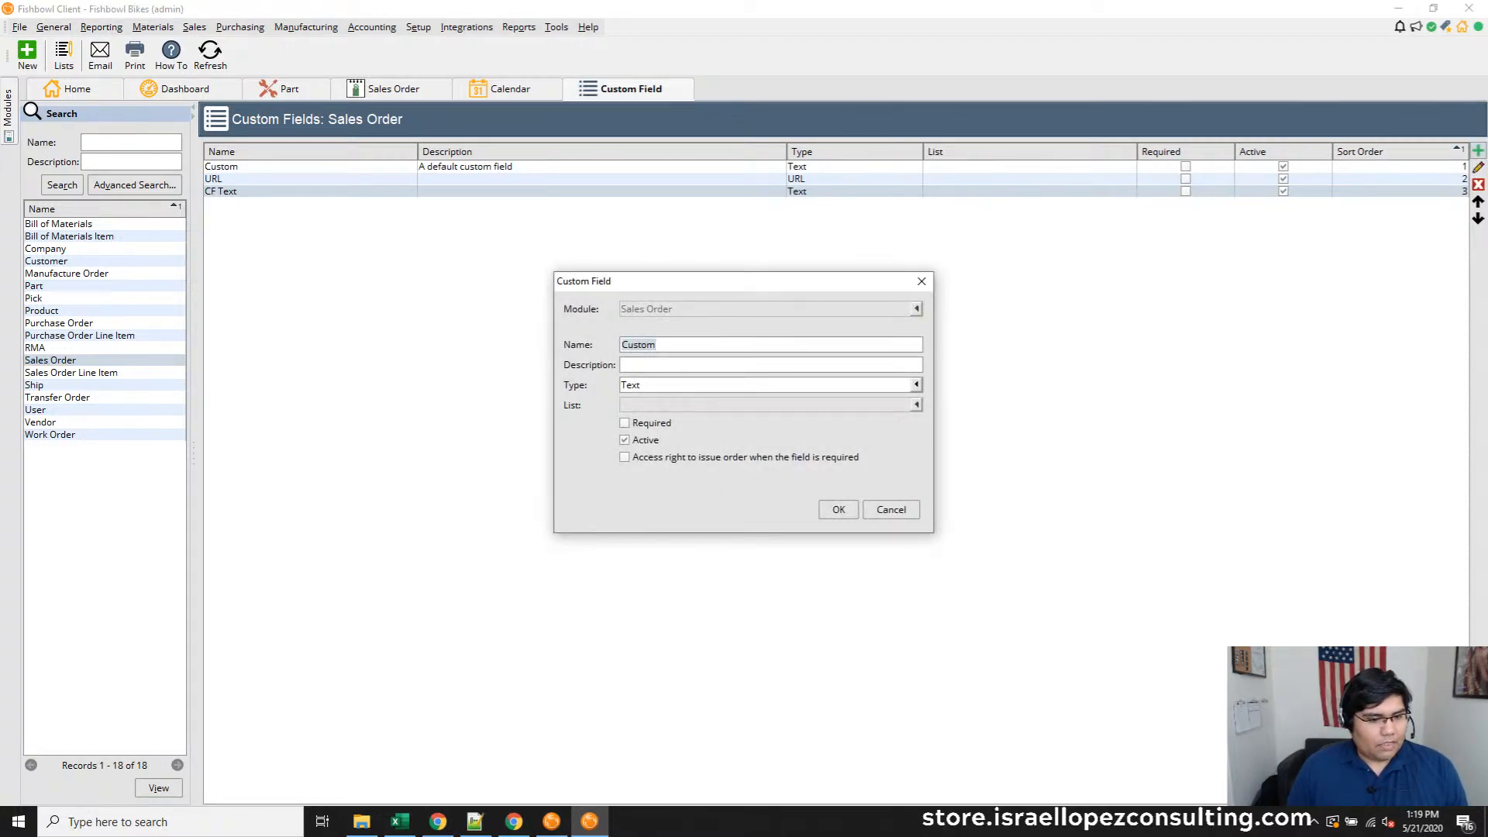
{"action": "key", "text": "End"}
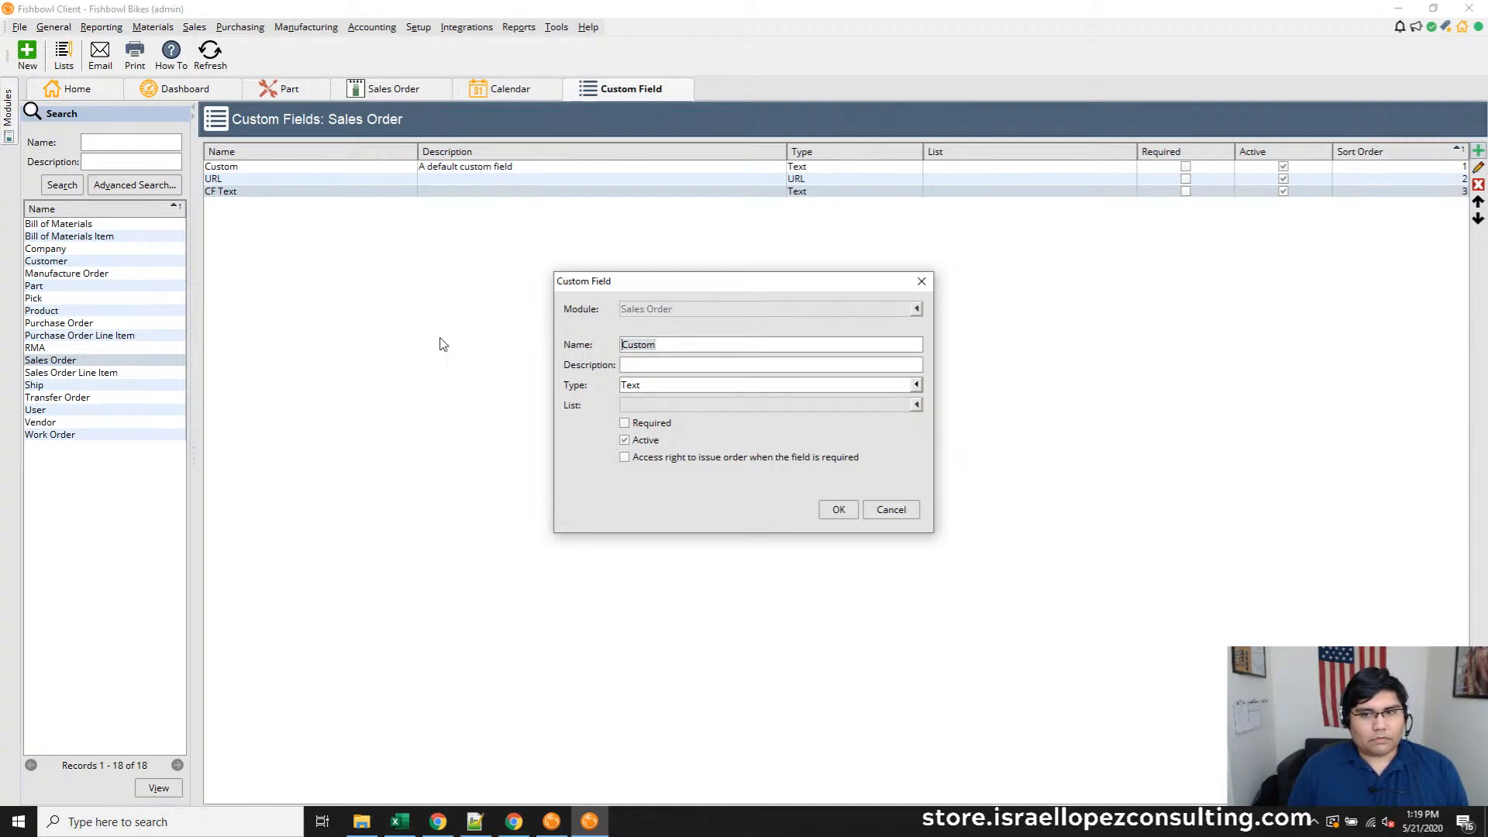
{"action": "type", "text": "CF"}
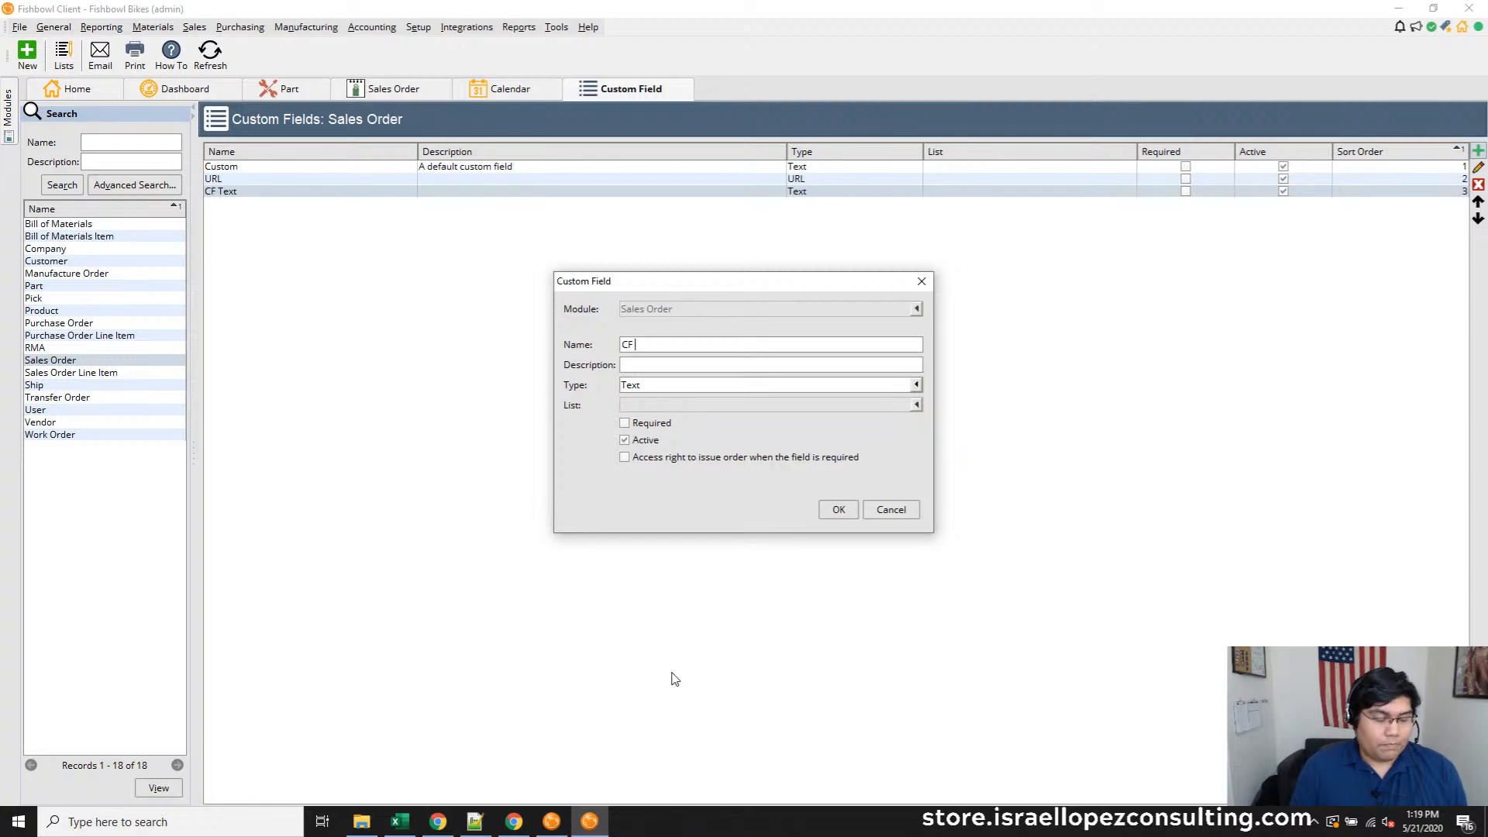
{"action": "left_click", "coordinate": [916, 385]}
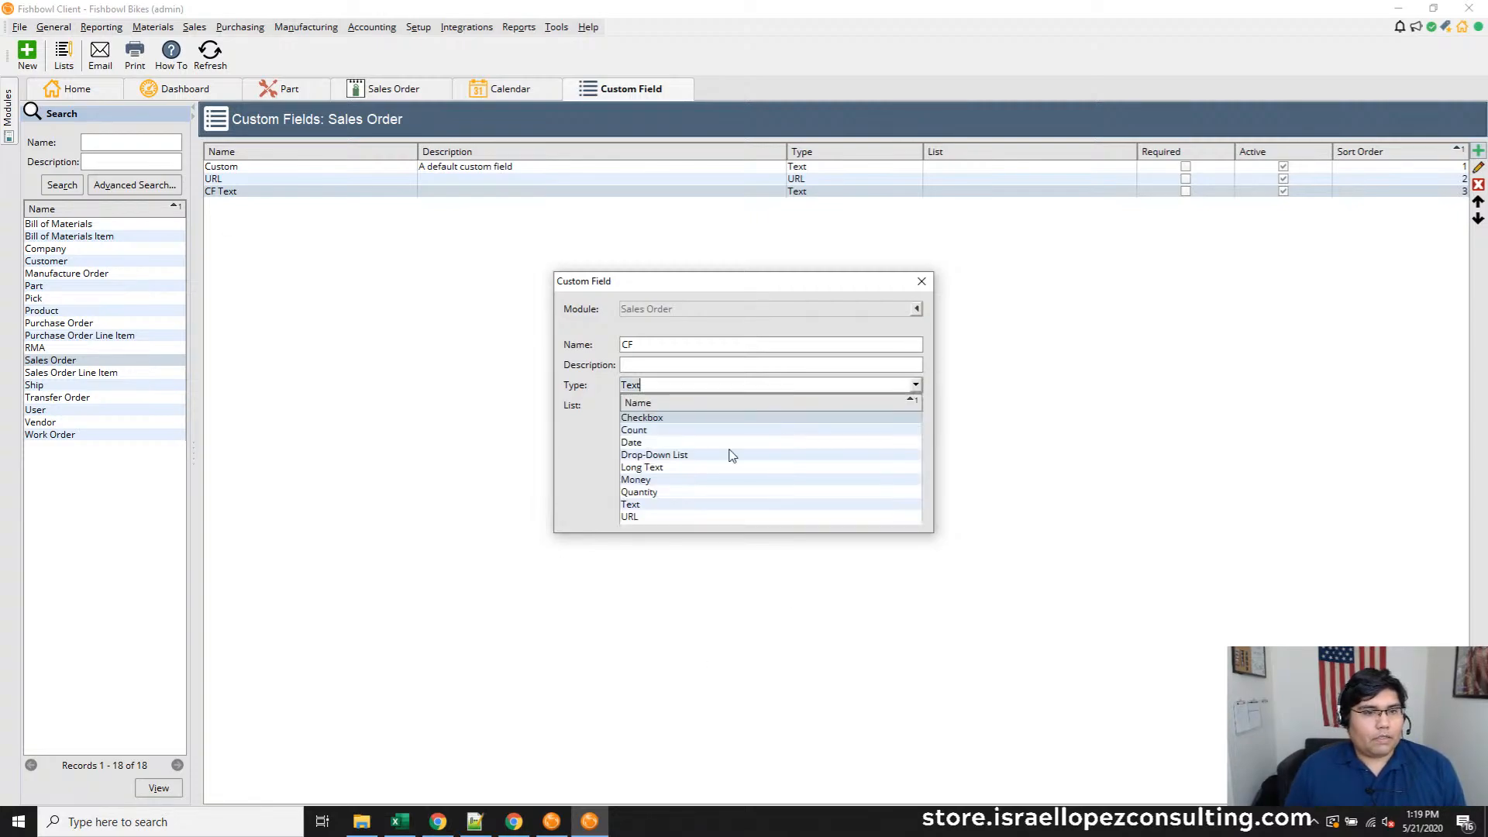
{"action": "left_click", "coordinate": [652, 443]}
{"action": "left_click", "coordinate": [679, 345]}
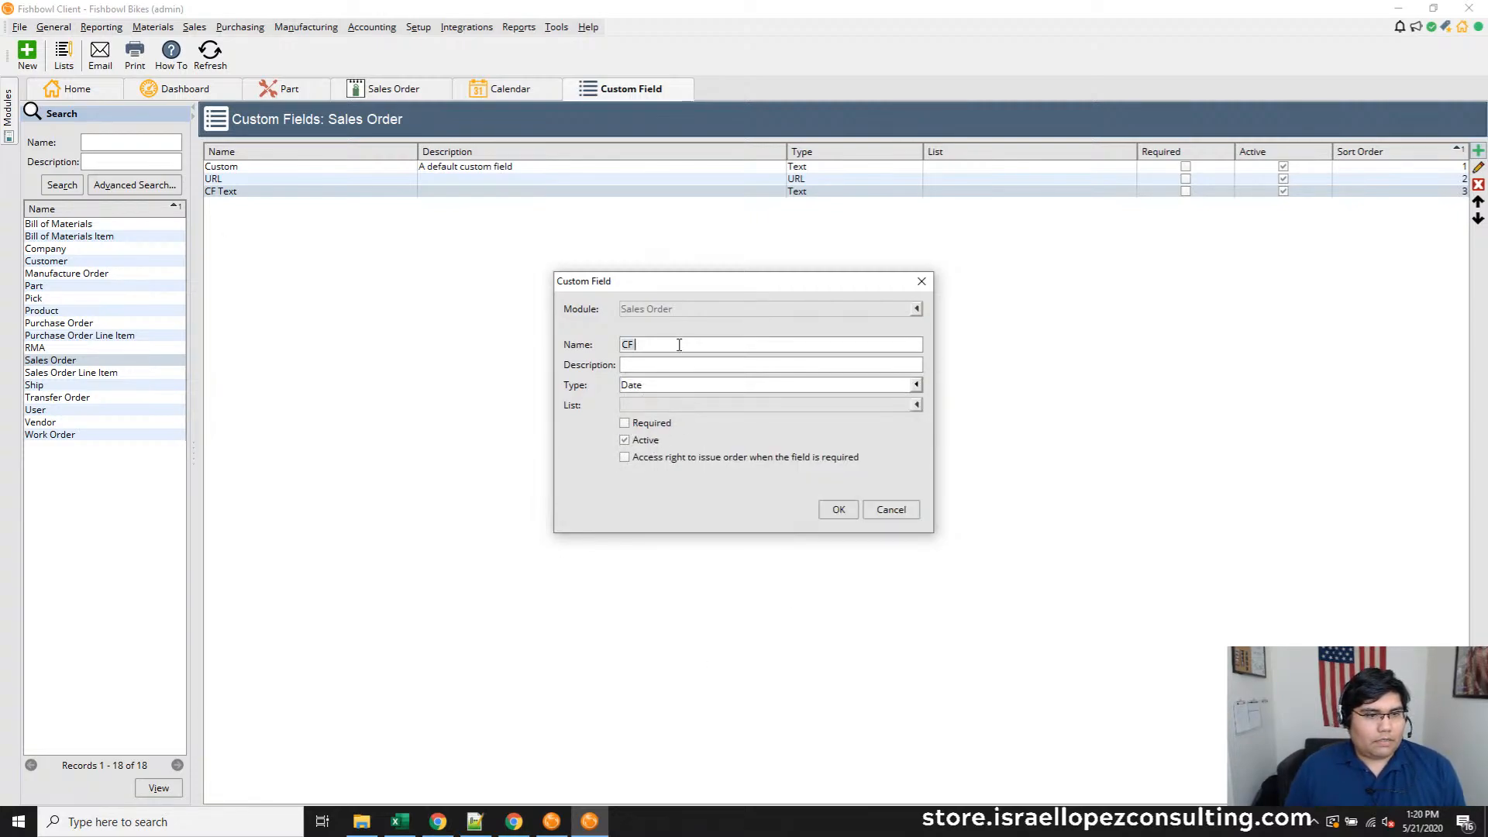
{"action": "type", "text": "Date"}
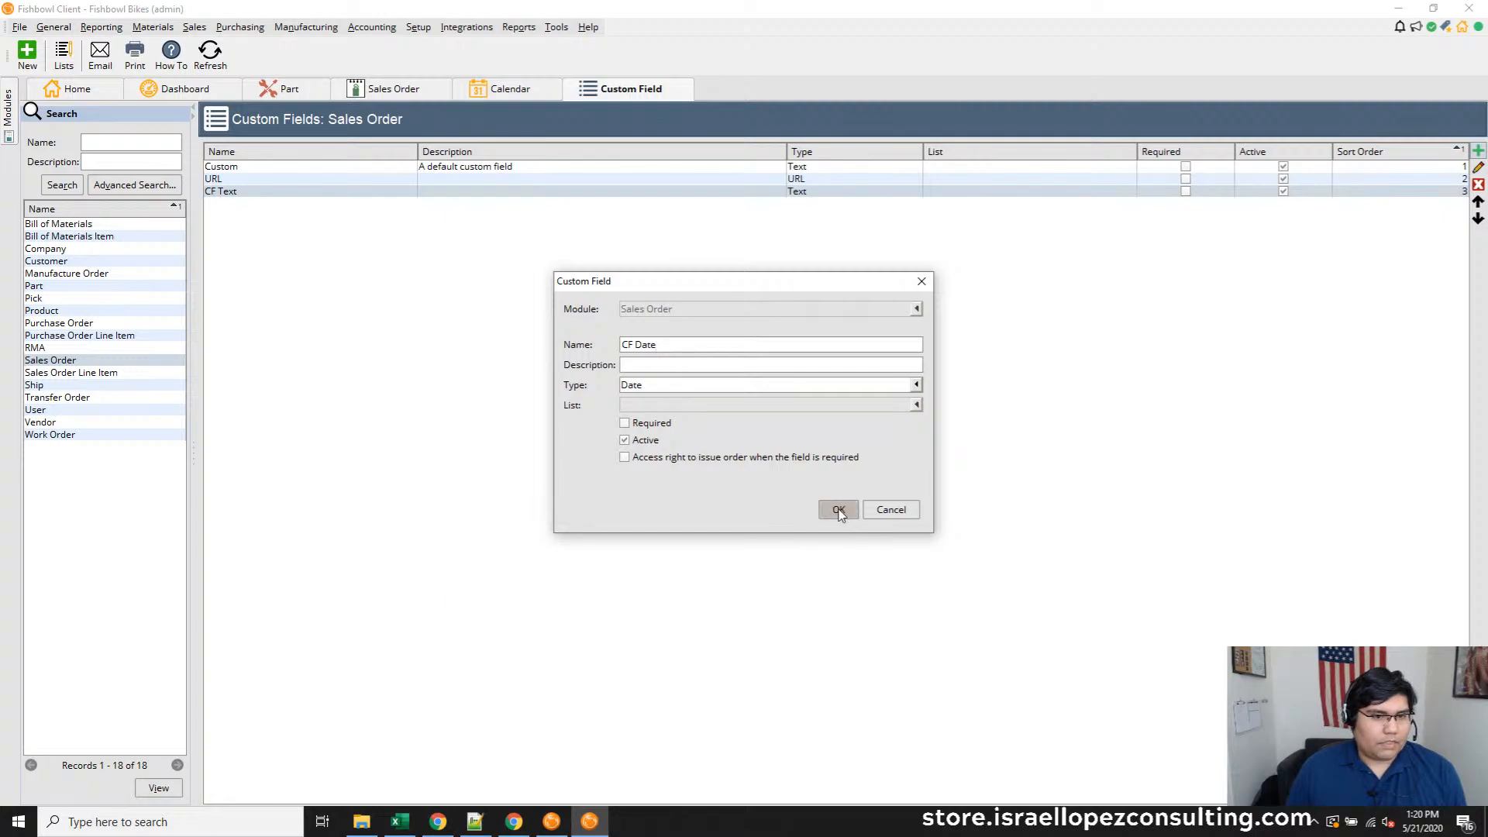
{"action": "left_click", "coordinate": [839, 510]}
Add a Sales Order custom field named CF Checkbox with the type Checkbox
{"action": "left_click", "coordinate": [1478, 151]}
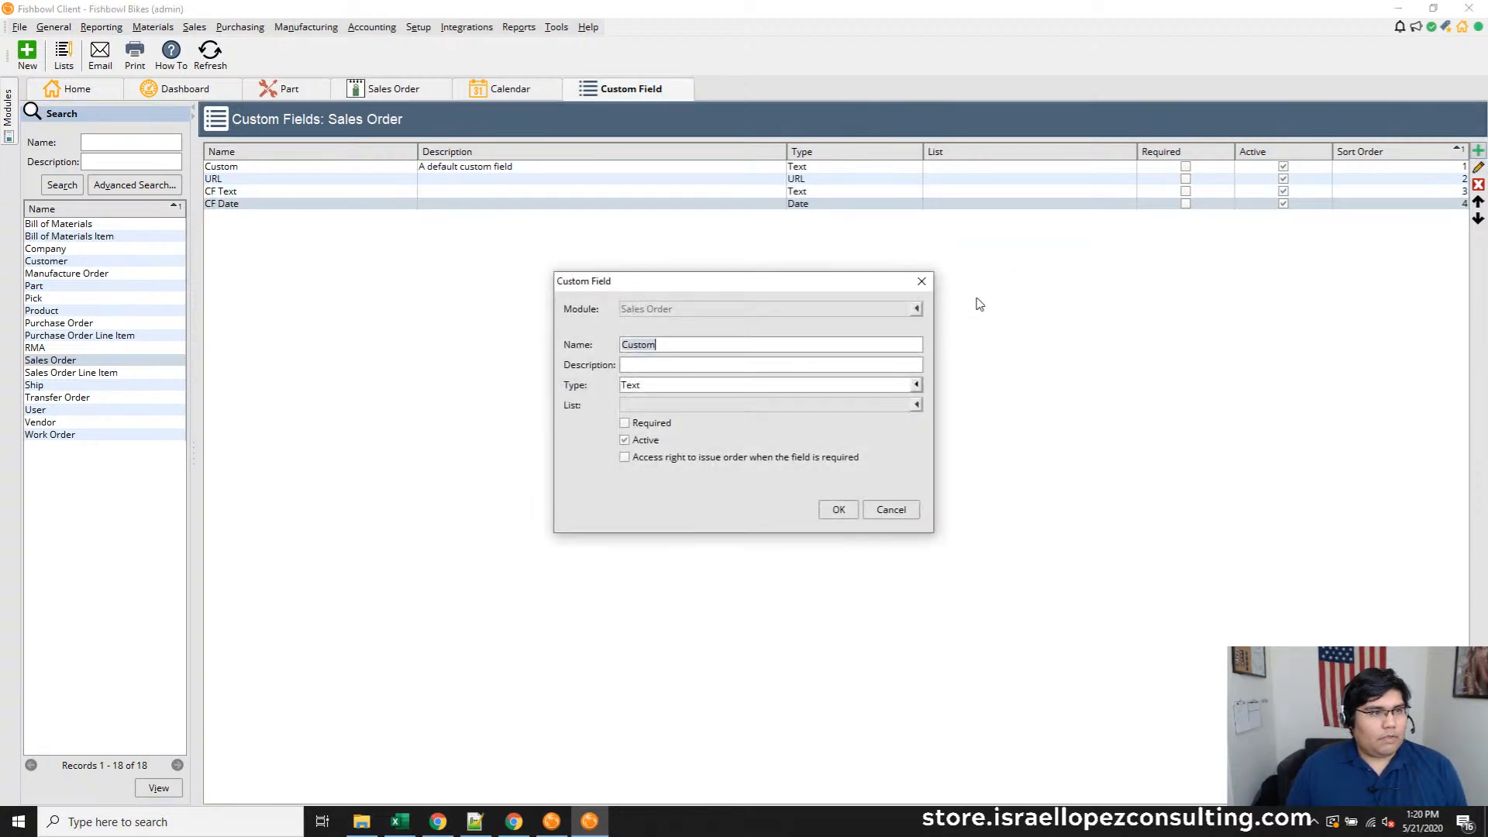
{"action": "type", "text": "CF Checkbox"}
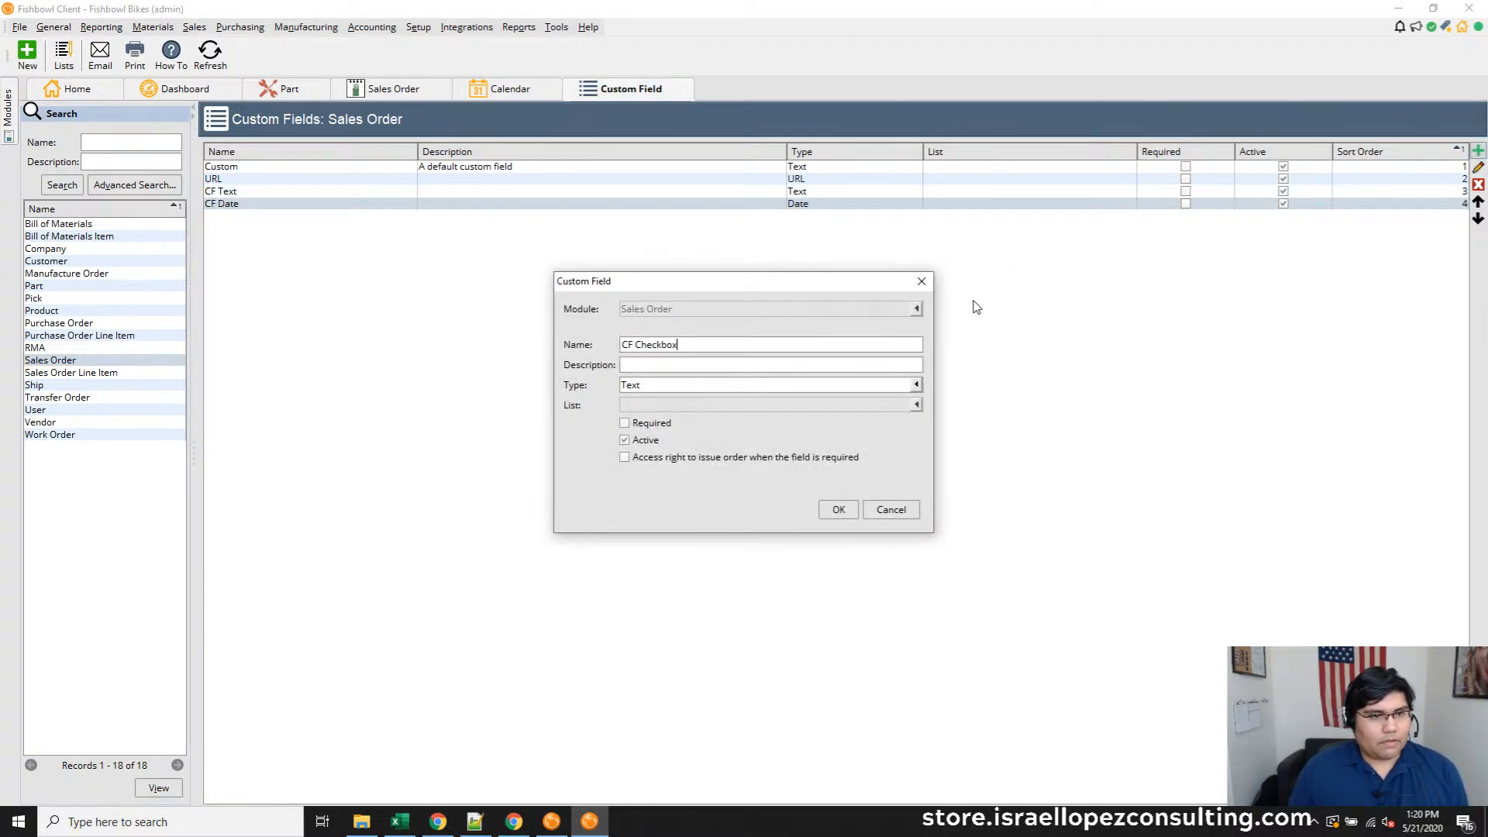
{"action": "left_click", "coordinate": [916, 385]}
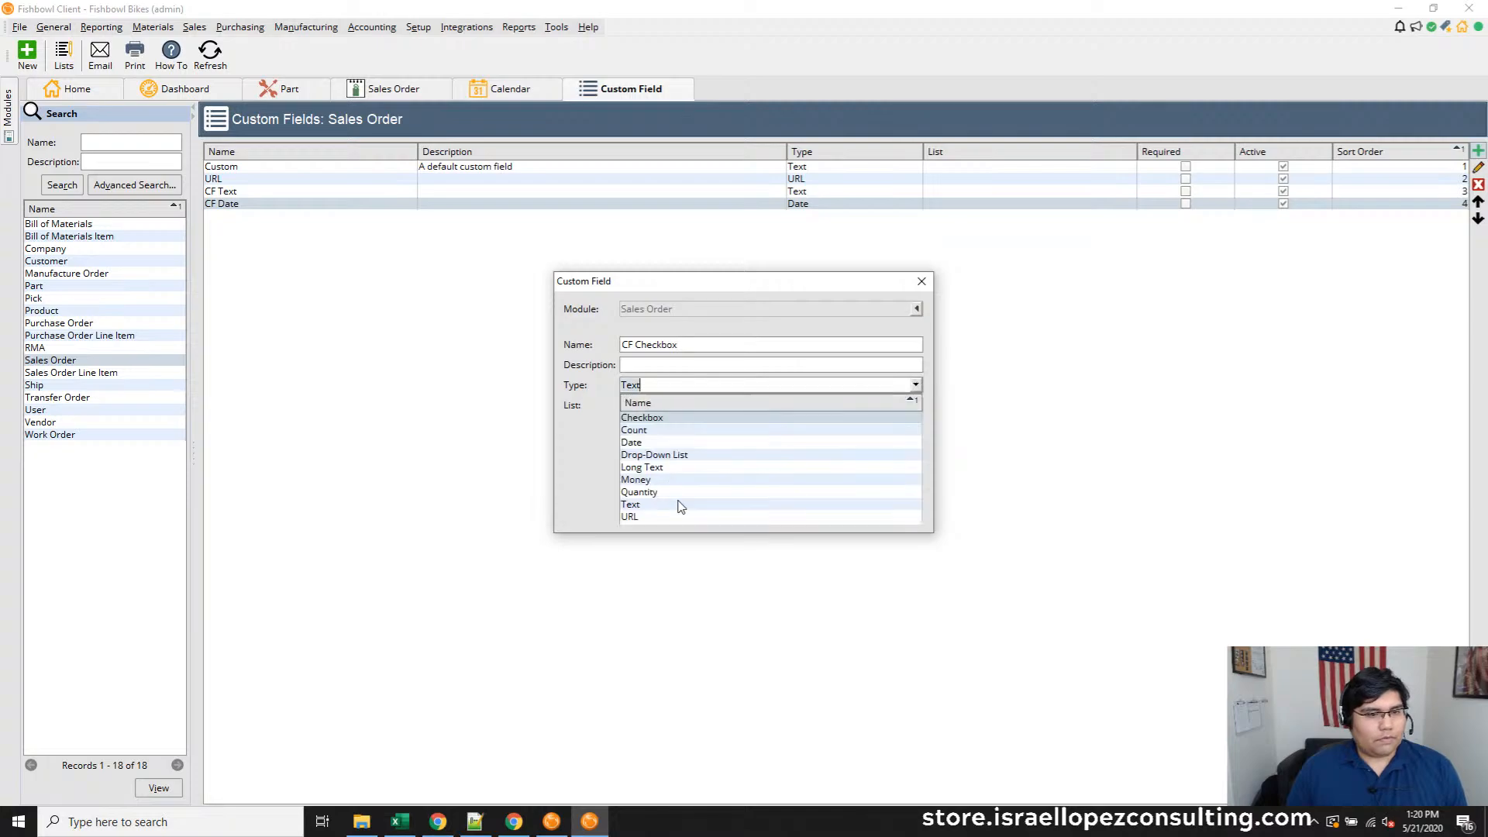
{"action": "left_click", "coordinate": [644, 418]}
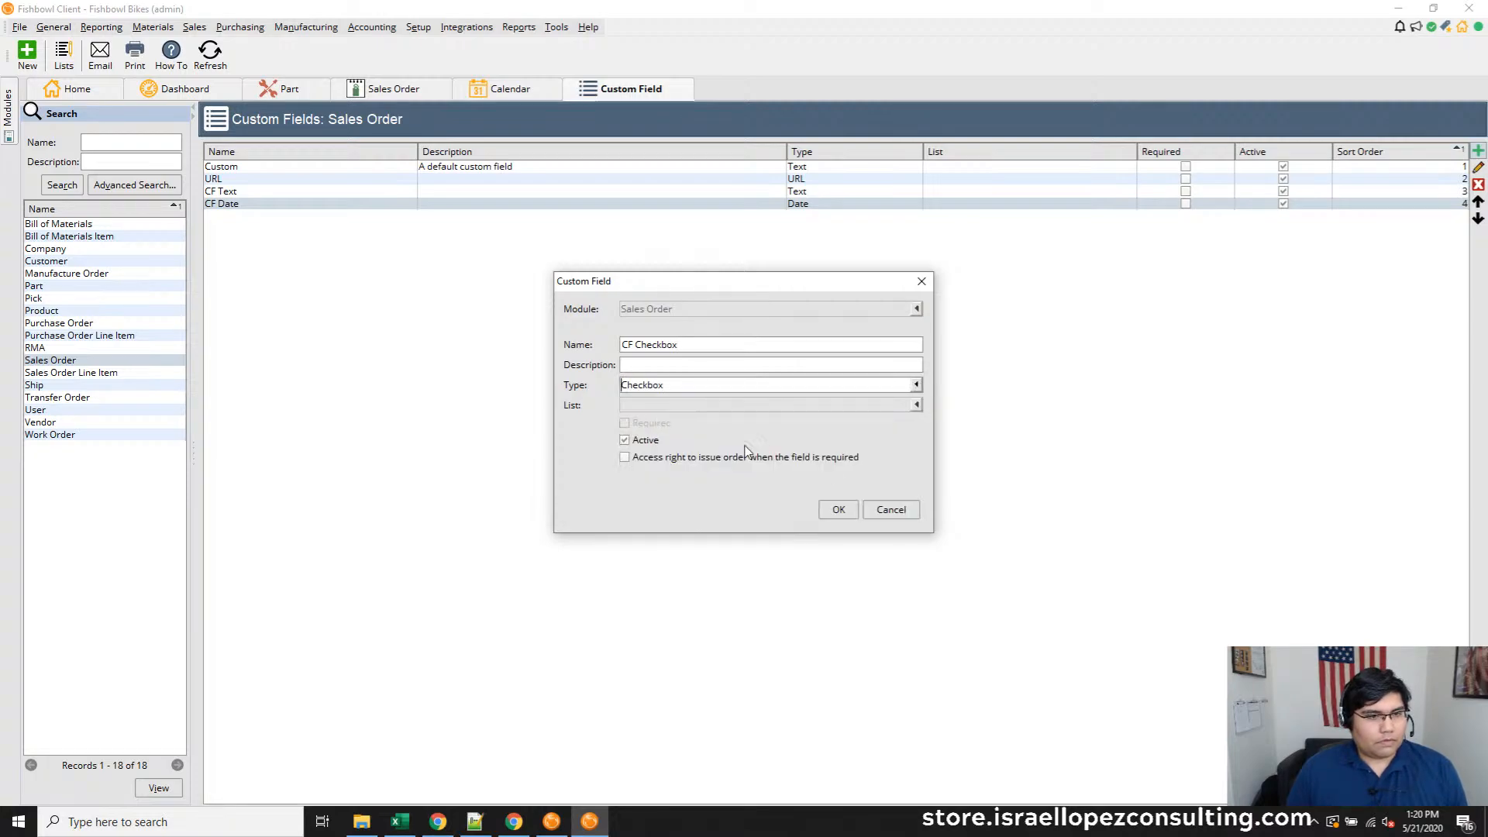
{"action": "left_click", "coordinate": [835, 510]}
Add a Sales Order custom field named CF Count with the type Count
{"action": "left_click", "coordinate": [1478, 150]}
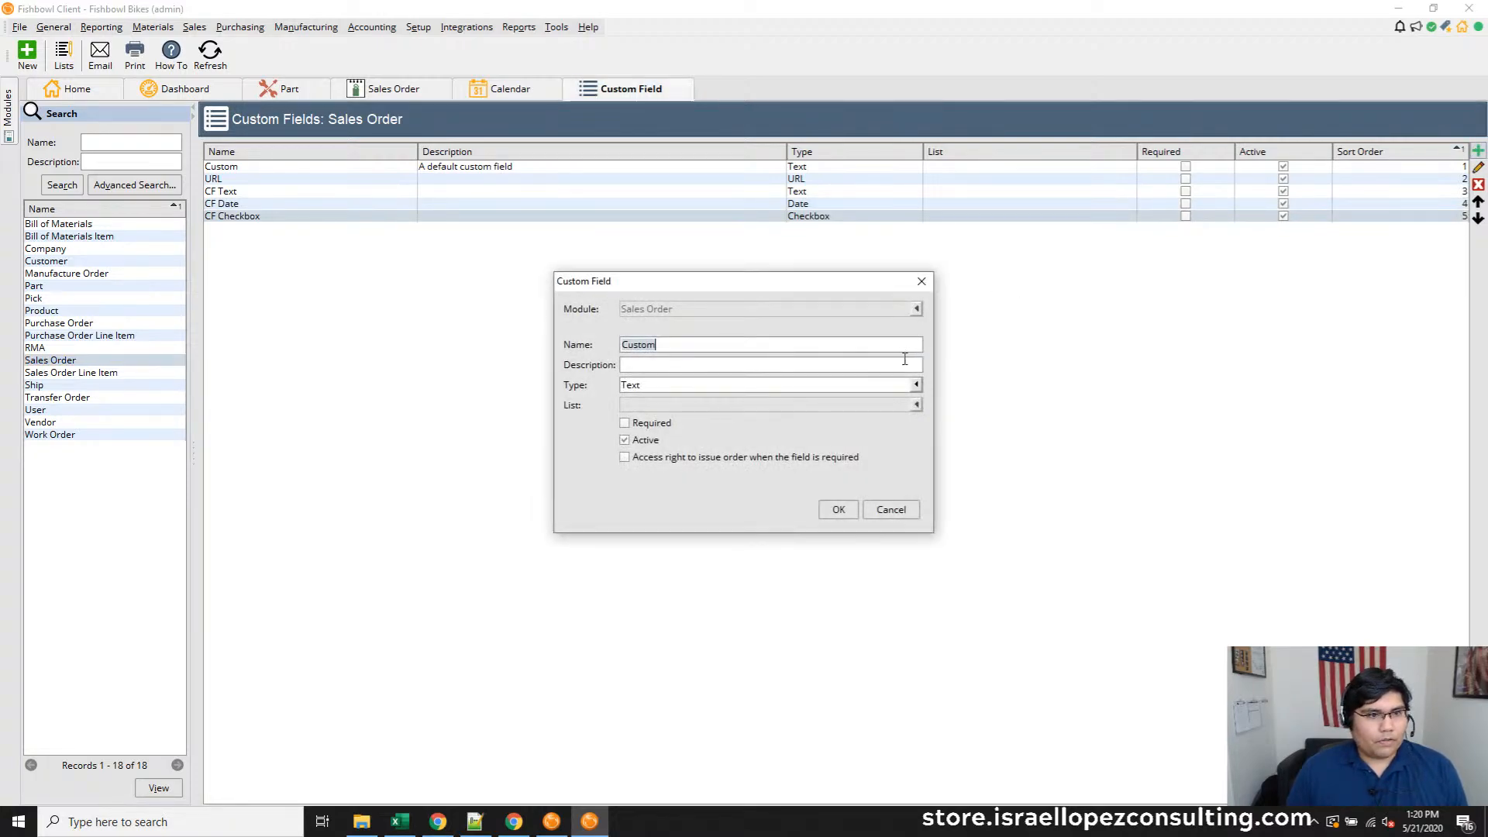
{"action": "type", "text": "CF"}
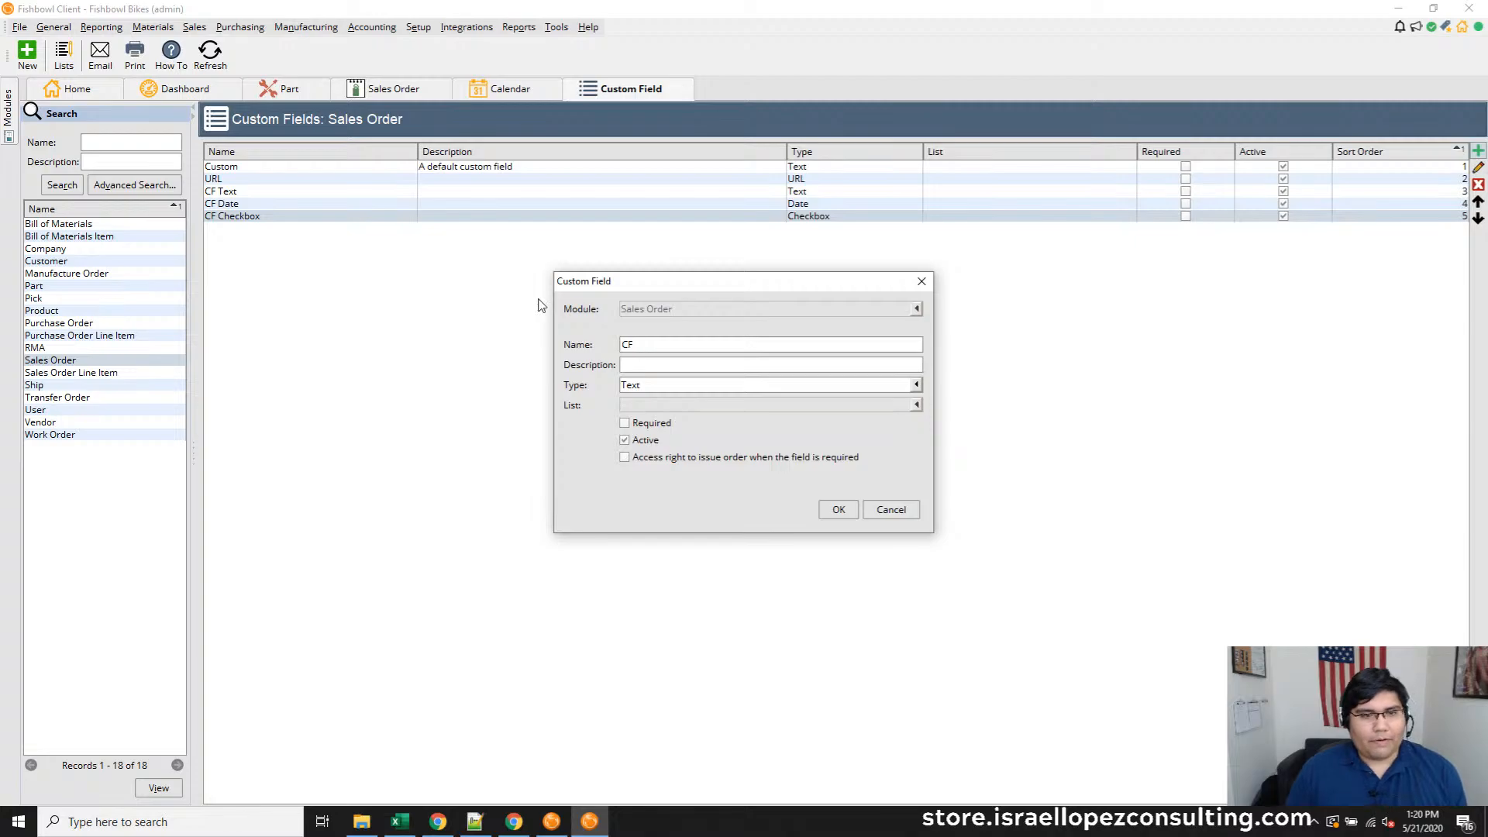
{"action": "left_click", "coordinate": [733, 379]}
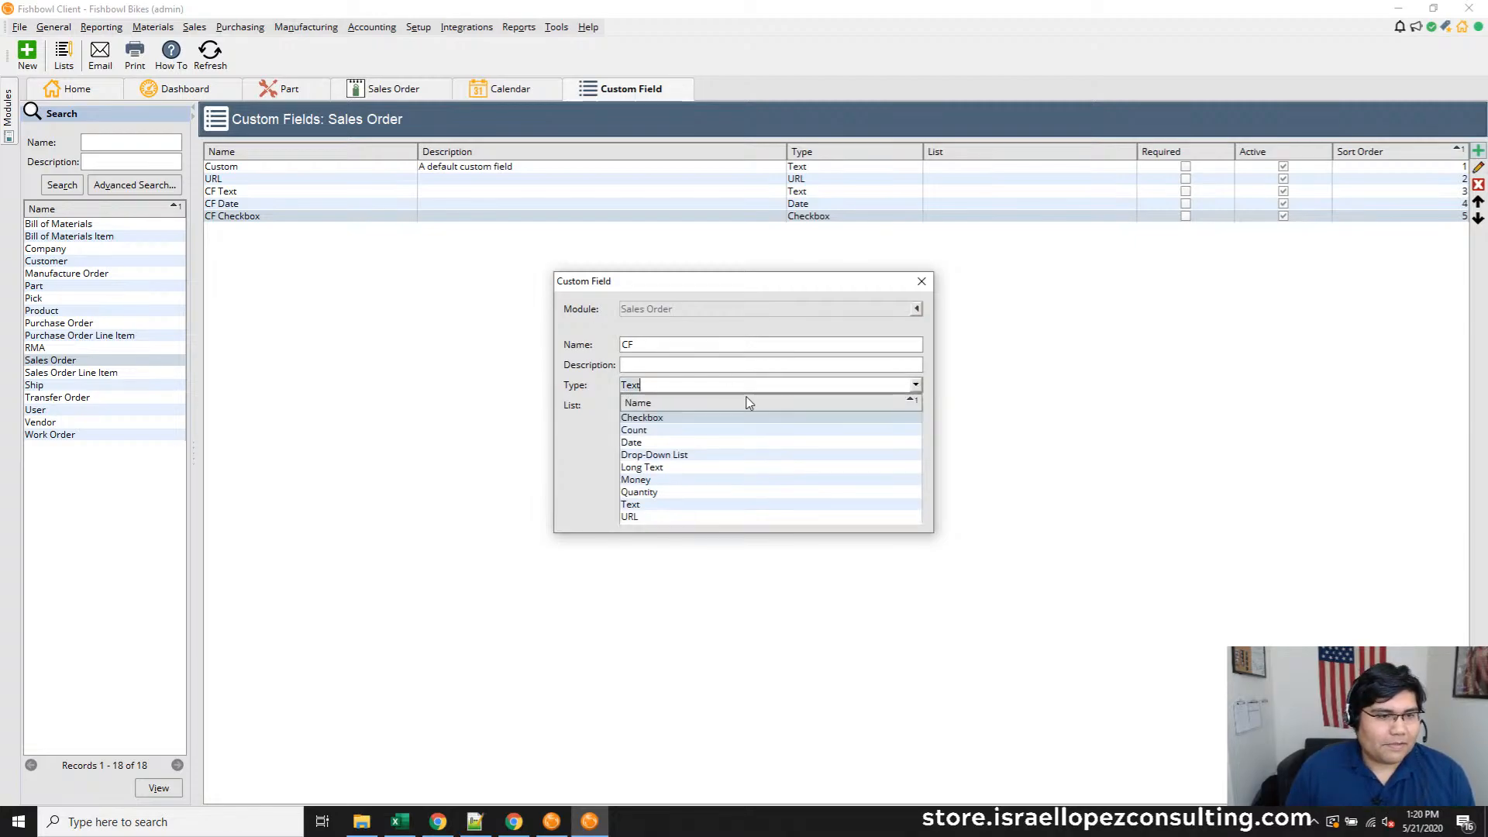
{"action": "left_click", "coordinate": [662, 434]}
{"action": "left_click", "coordinate": [684, 344]}
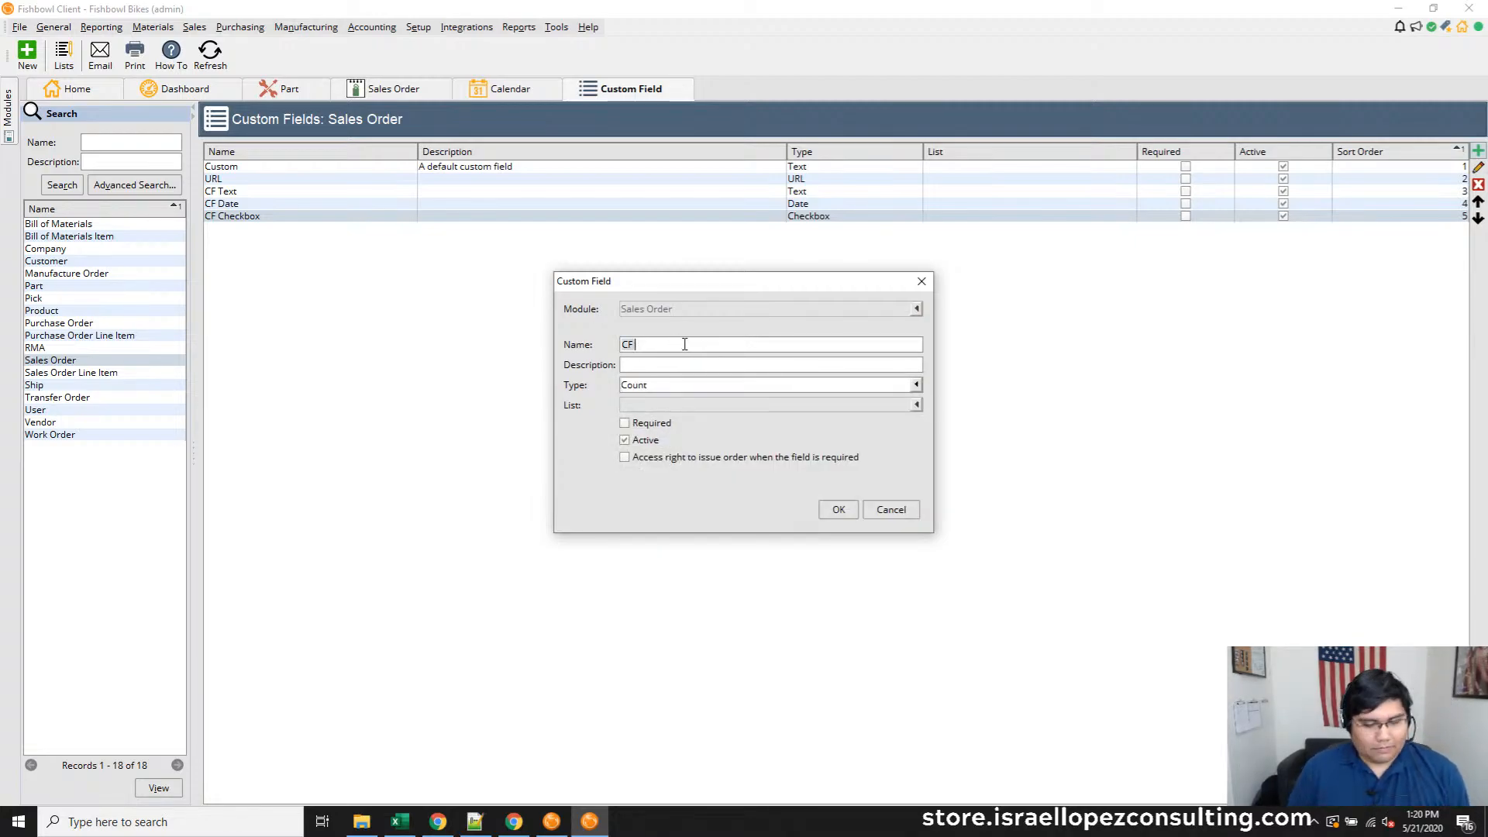
{"action": "type", "text": "Count"}
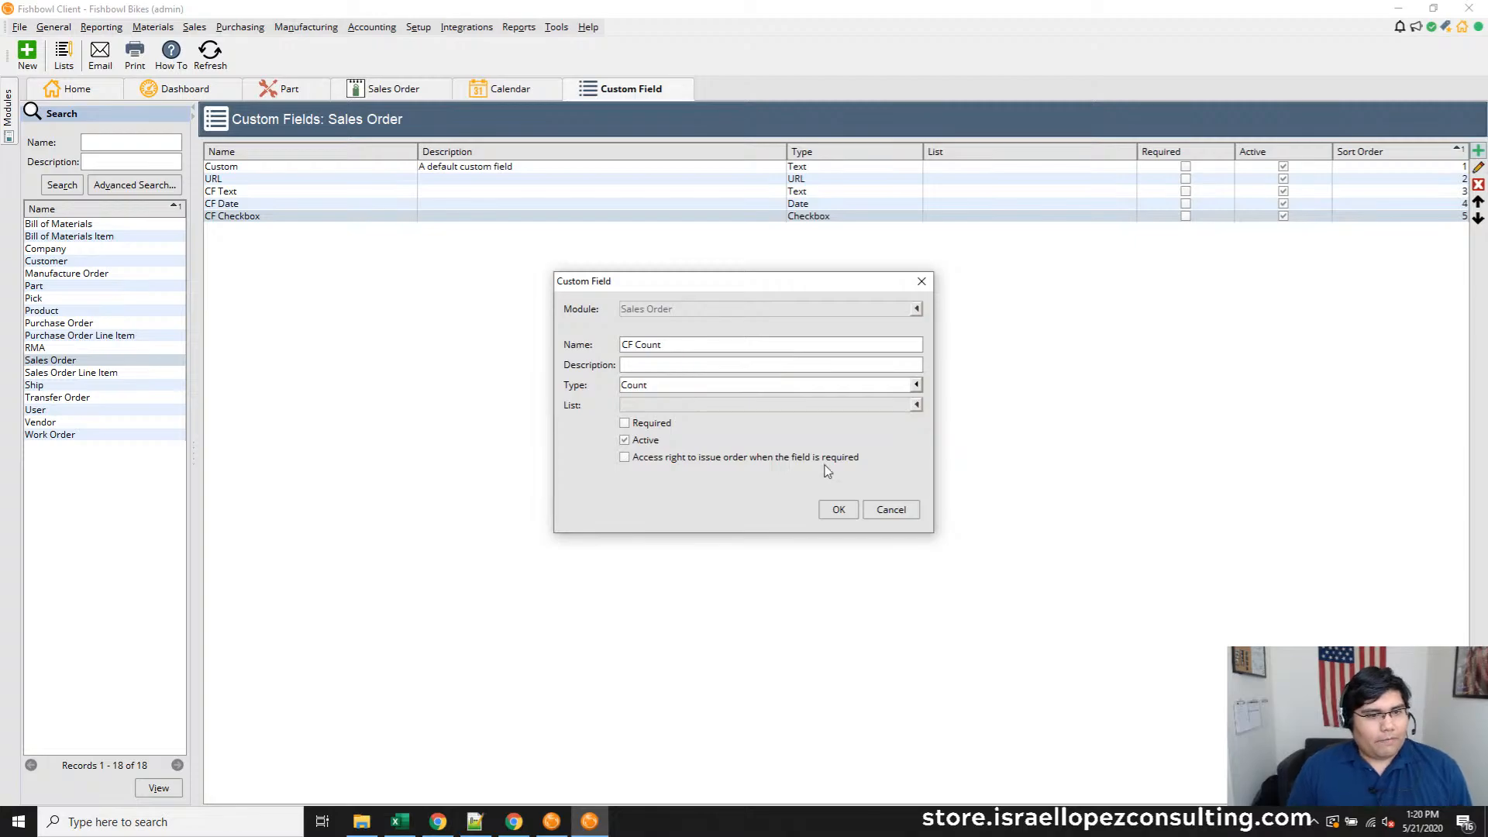
{"action": "left_click", "coordinate": [838, 509]}
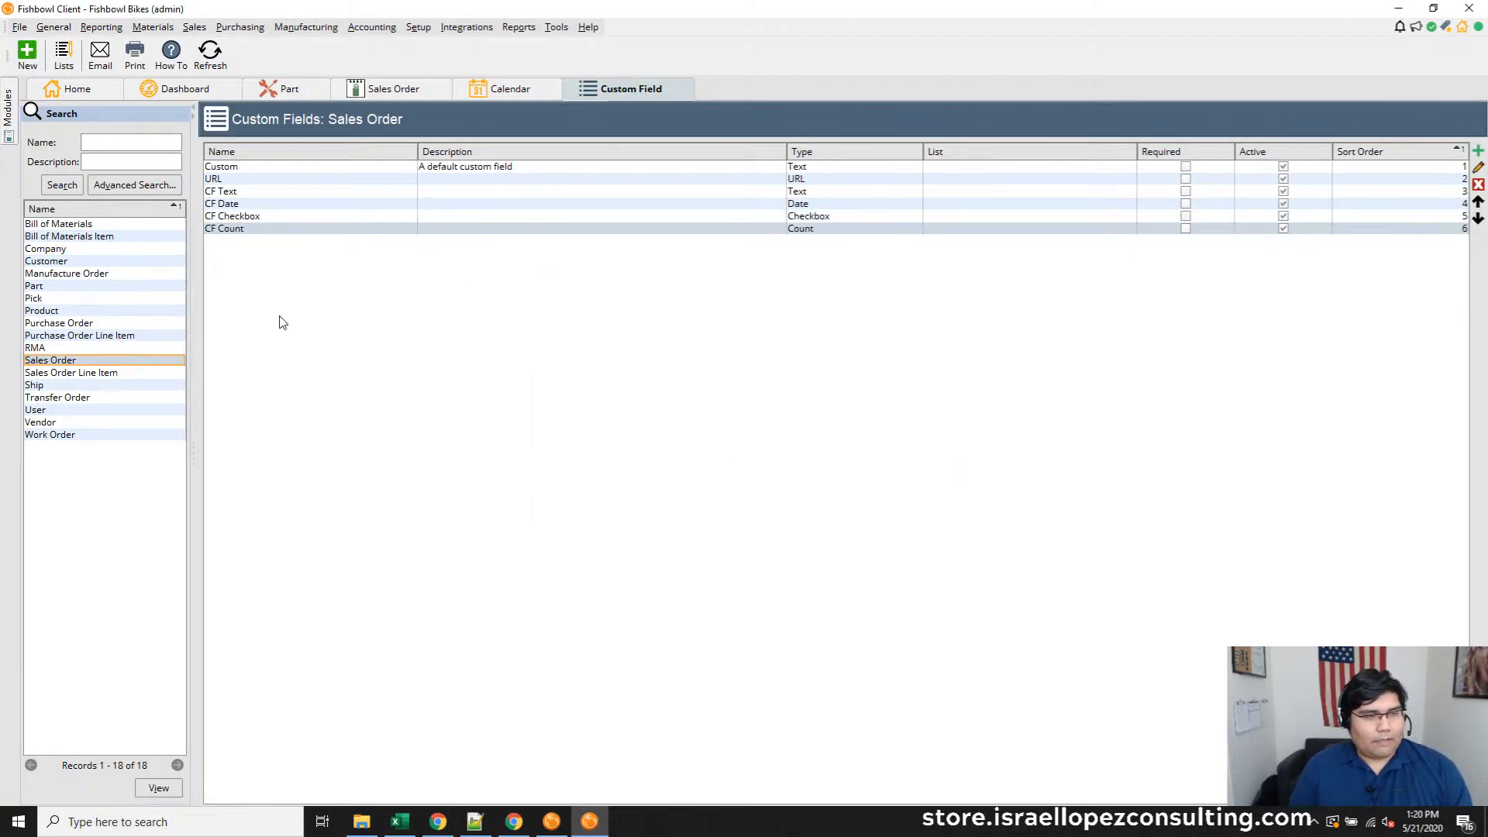
Open the custom field lists and review the items of the Customer referral, RMA Issue and RMA Resolution lists
{"action": "left_click", "coordinate": [64, 55]}
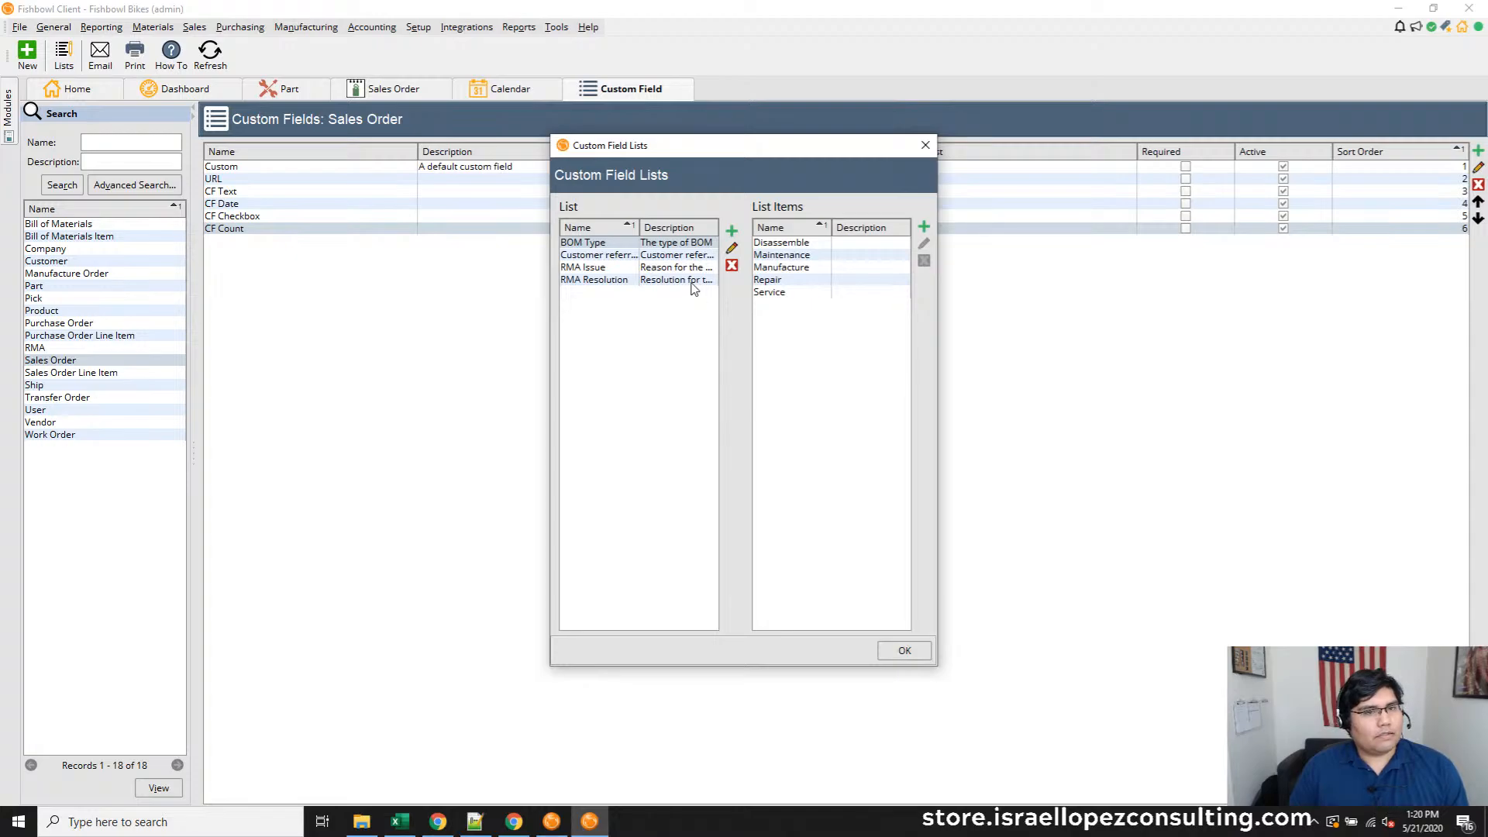
{"action": "left_click", "coordinate": [597, 268]}
{"action": "left_click", "coordinate": [597, 281]}
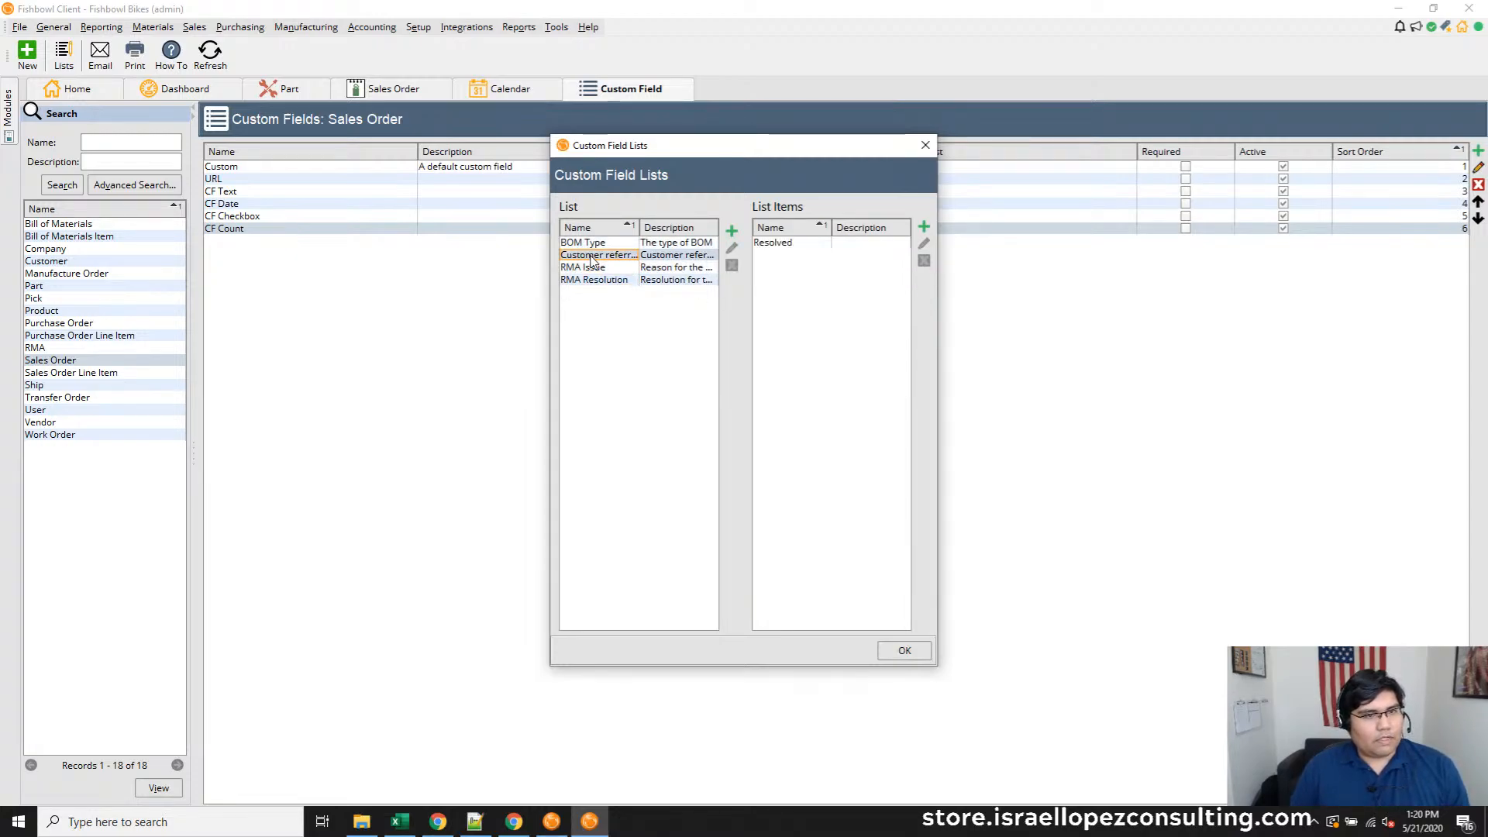
{"action": "left_click", "coordinate": [593, 257]}
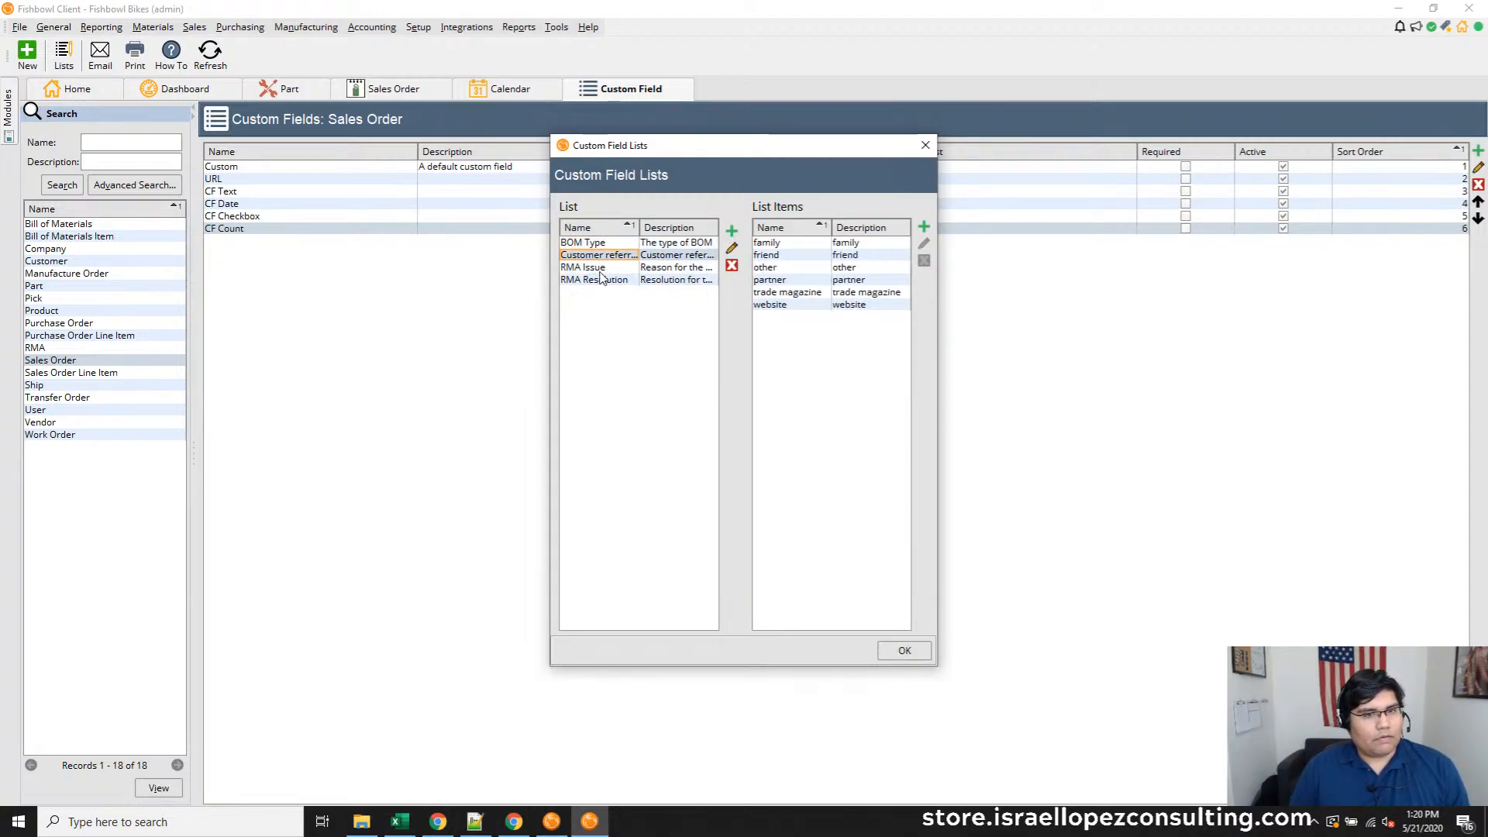
{"action": "left_click", "coordinate": [600, 269]}
{"action": "left_click", "coordinate": [602, 281]}
Create a custom field list named Flavors with the items Strawberry, Peach and Taro
{"action": "left_click", "coordinate": [732, 231]}
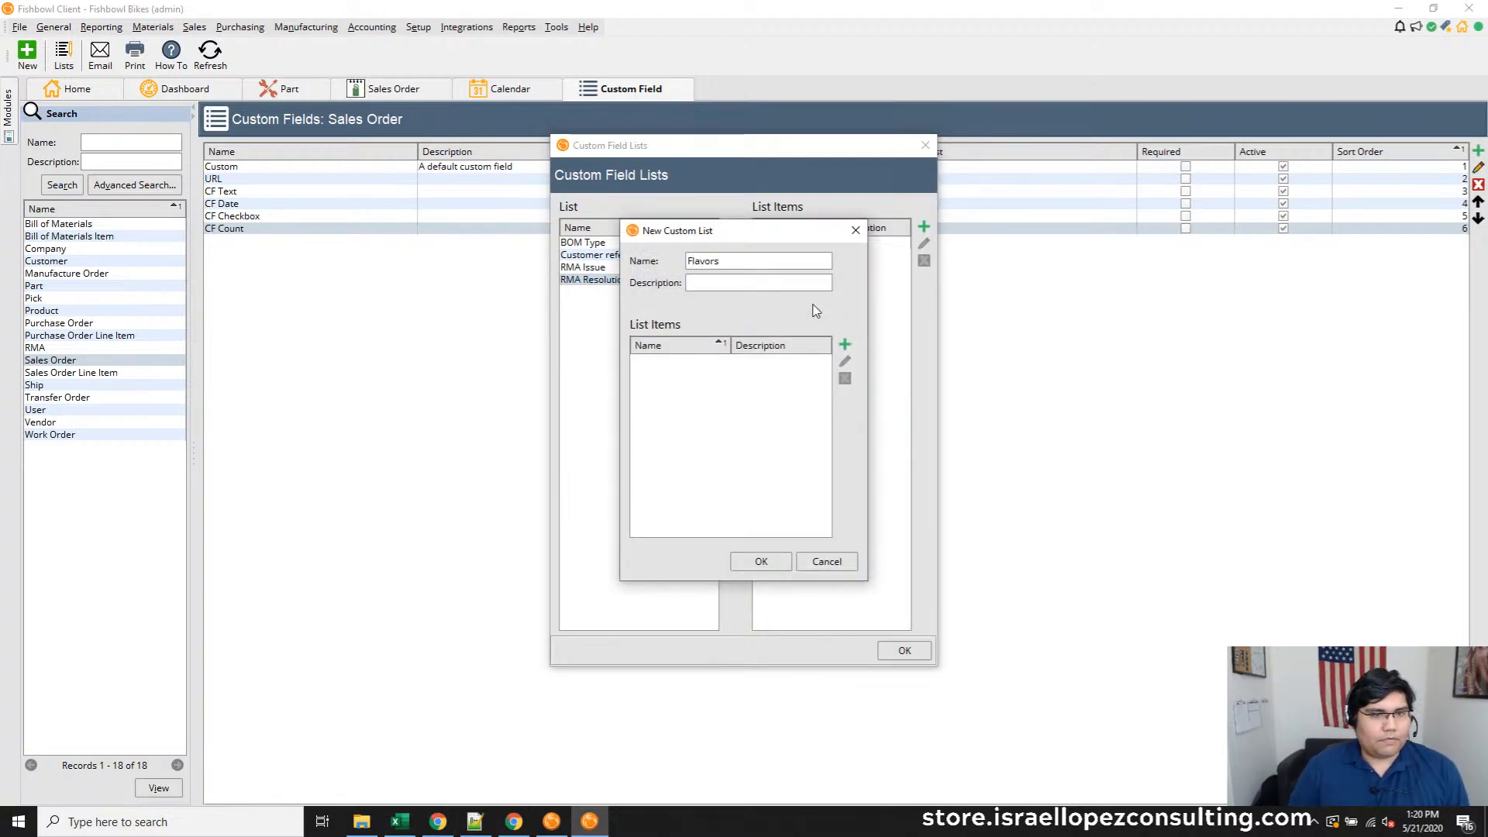
{"action": "left_click", "coordinate": [845, 344]}
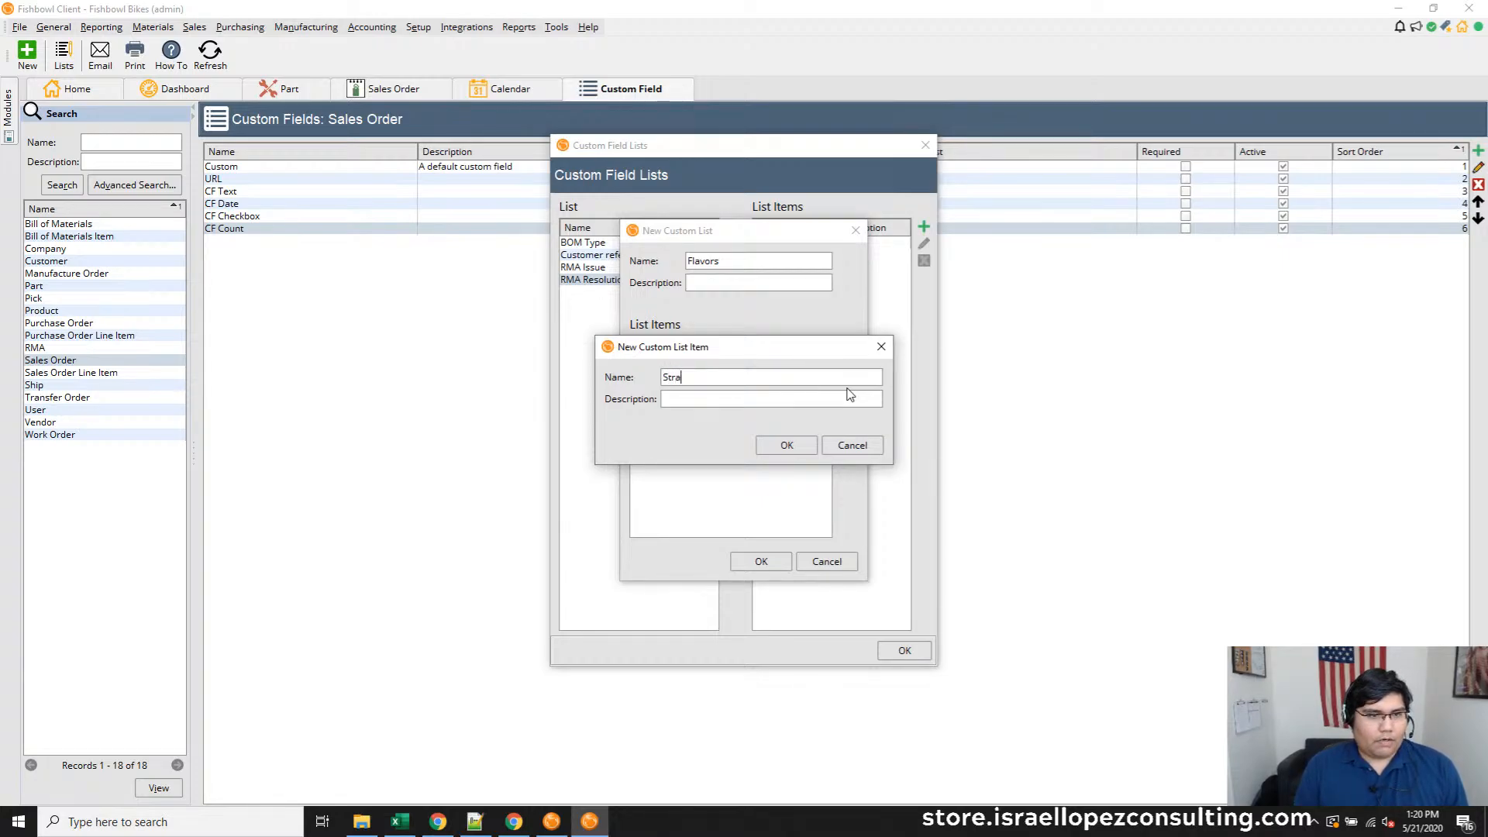
{"action": "type", "text": "Strawberry"}
{"action": "key", "text": "Return"}
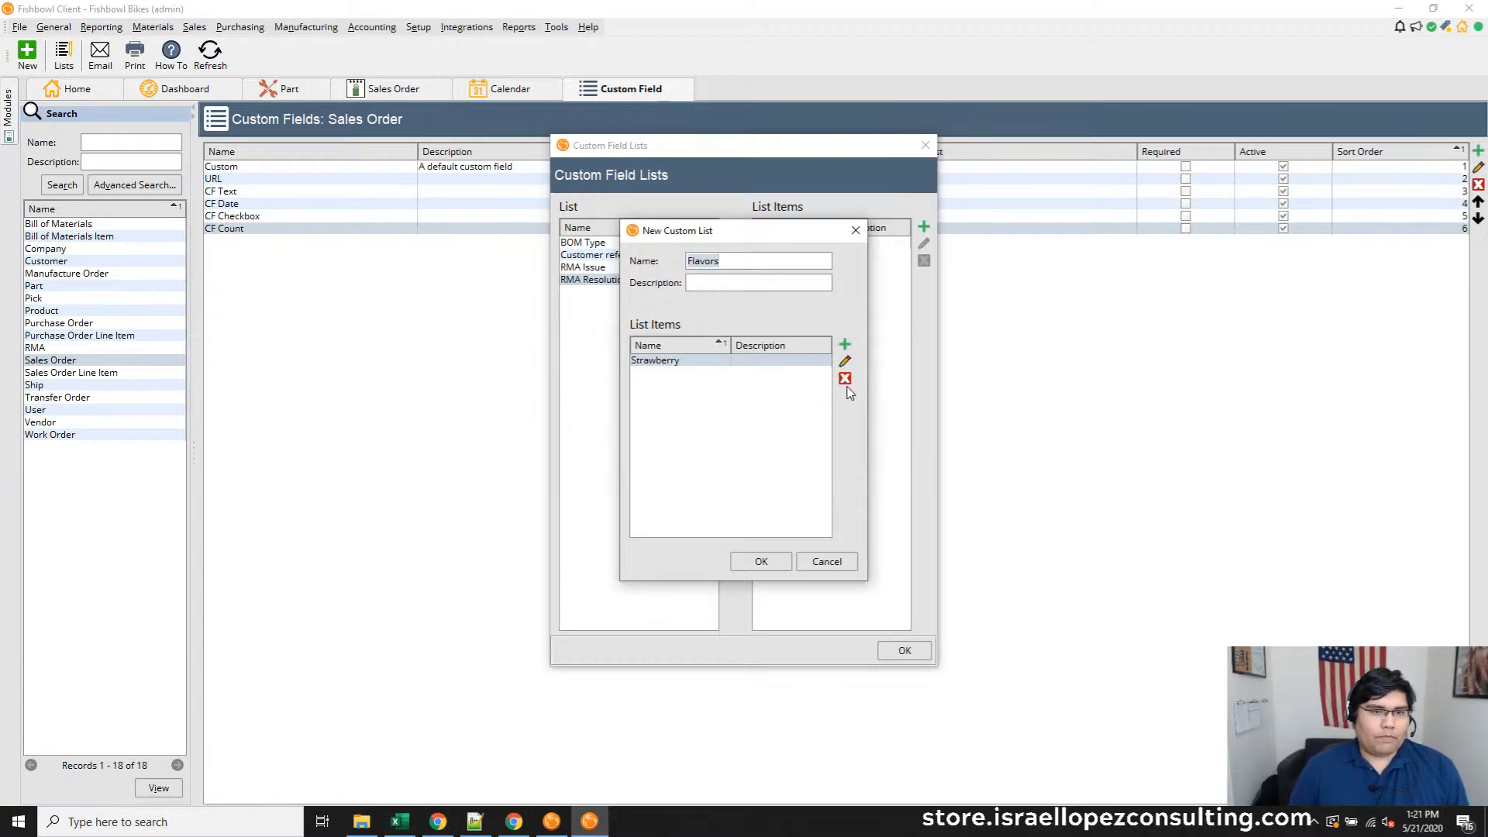
{"action": "left_click", "coordinate": [844, 346]}
{"action": "type", "text": "Peach"}
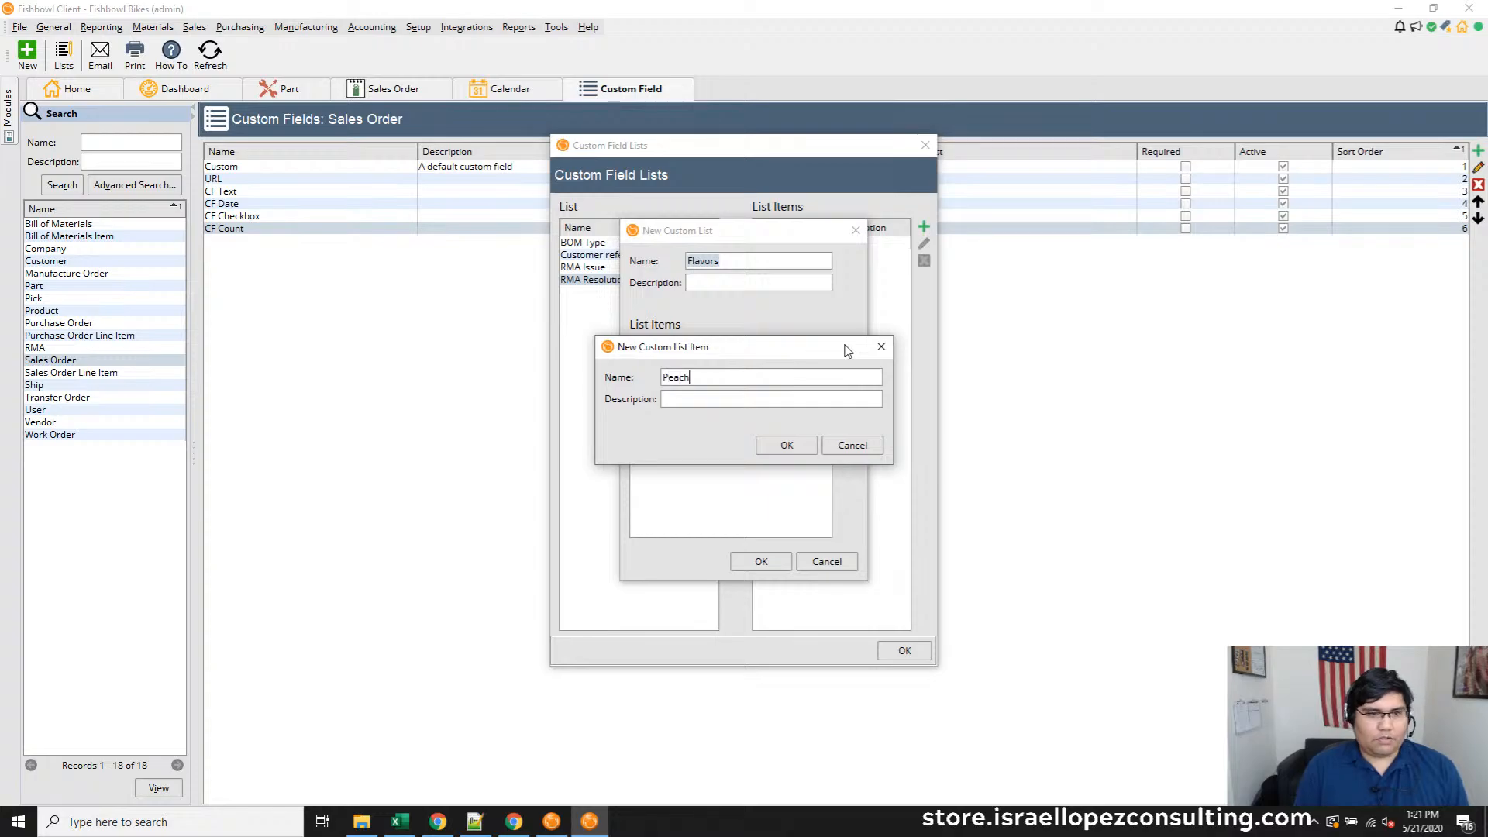
{"action": "key", "text": "Return"}
{"action": "left_click", "coordinate": [845, 346]}
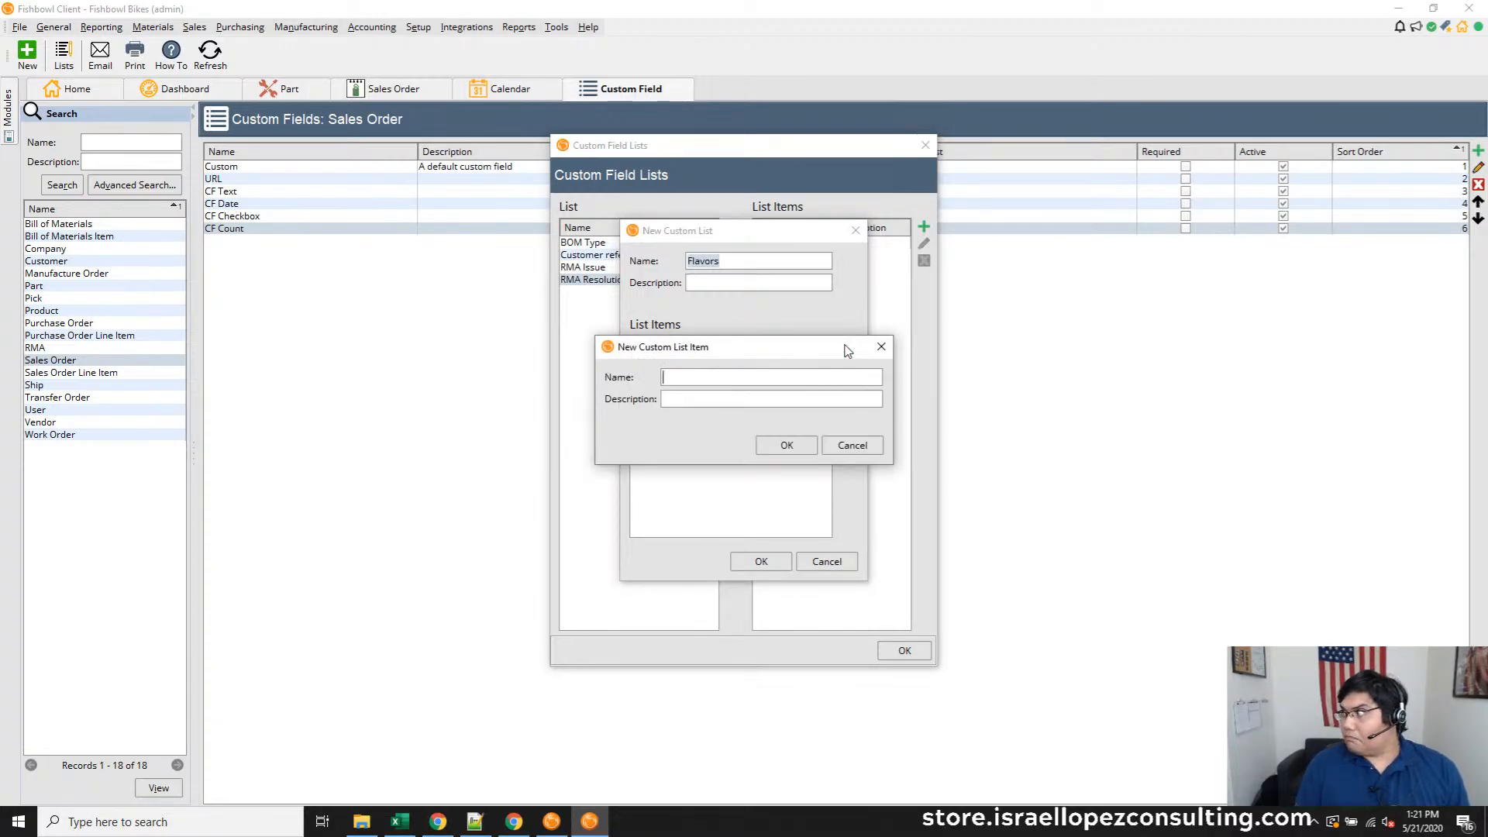
{"action": "type", "text": "Taro"}
{"action": "key", "text": "Return"}
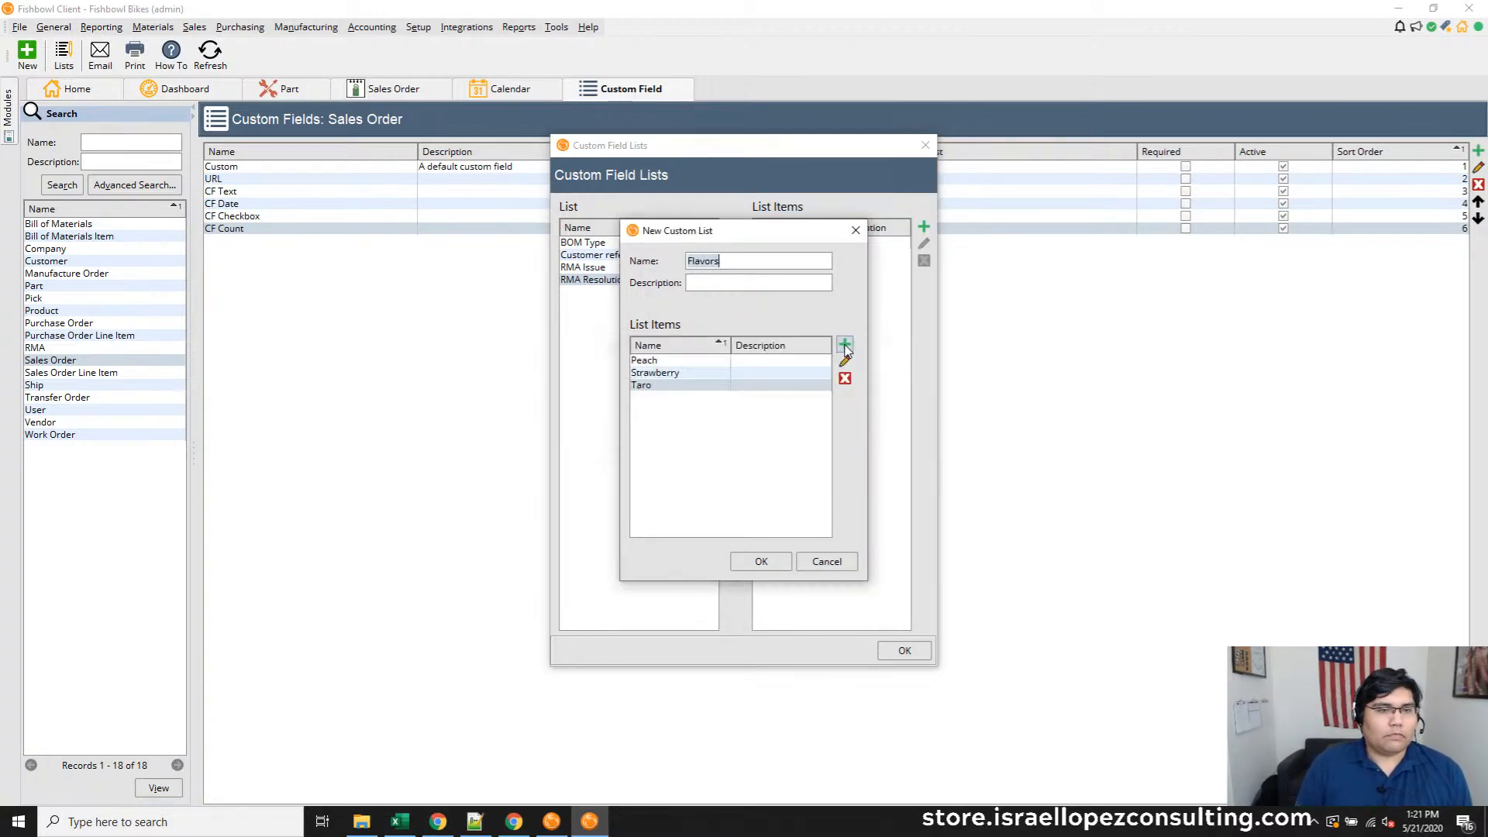
{"action": "left_click", "coordinate": [762, 562]}
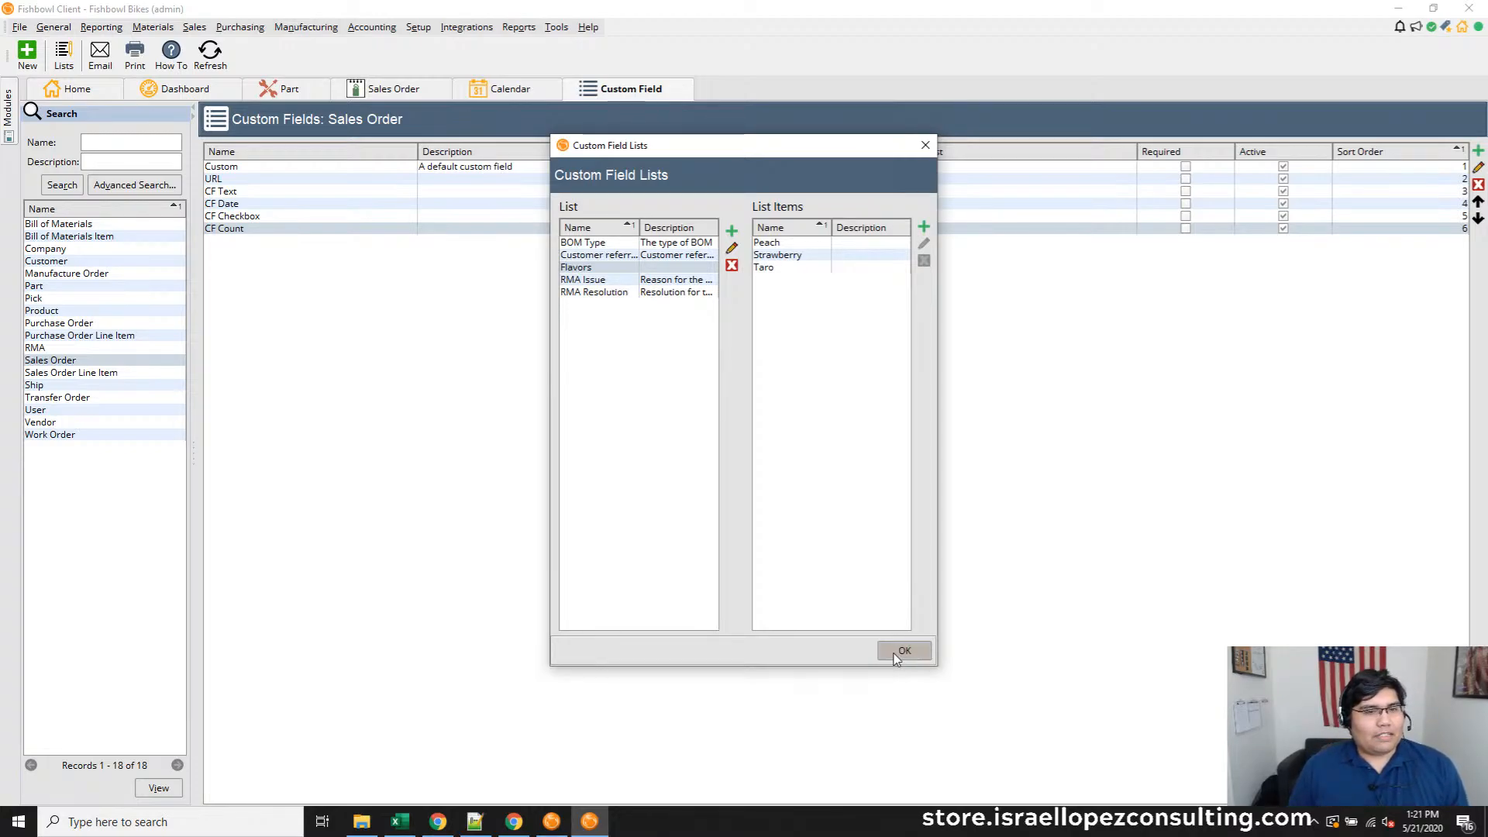
Compare the items of the Flavors list with the other lists in an enlarged Custom Field Lists window, and close it
{"action": "left_click", "coordinate": [597, 255]}
{"action": "left_click", "coordinate": [589, 280]}
{"action": "left_click", "coordinate": [606, 293]}
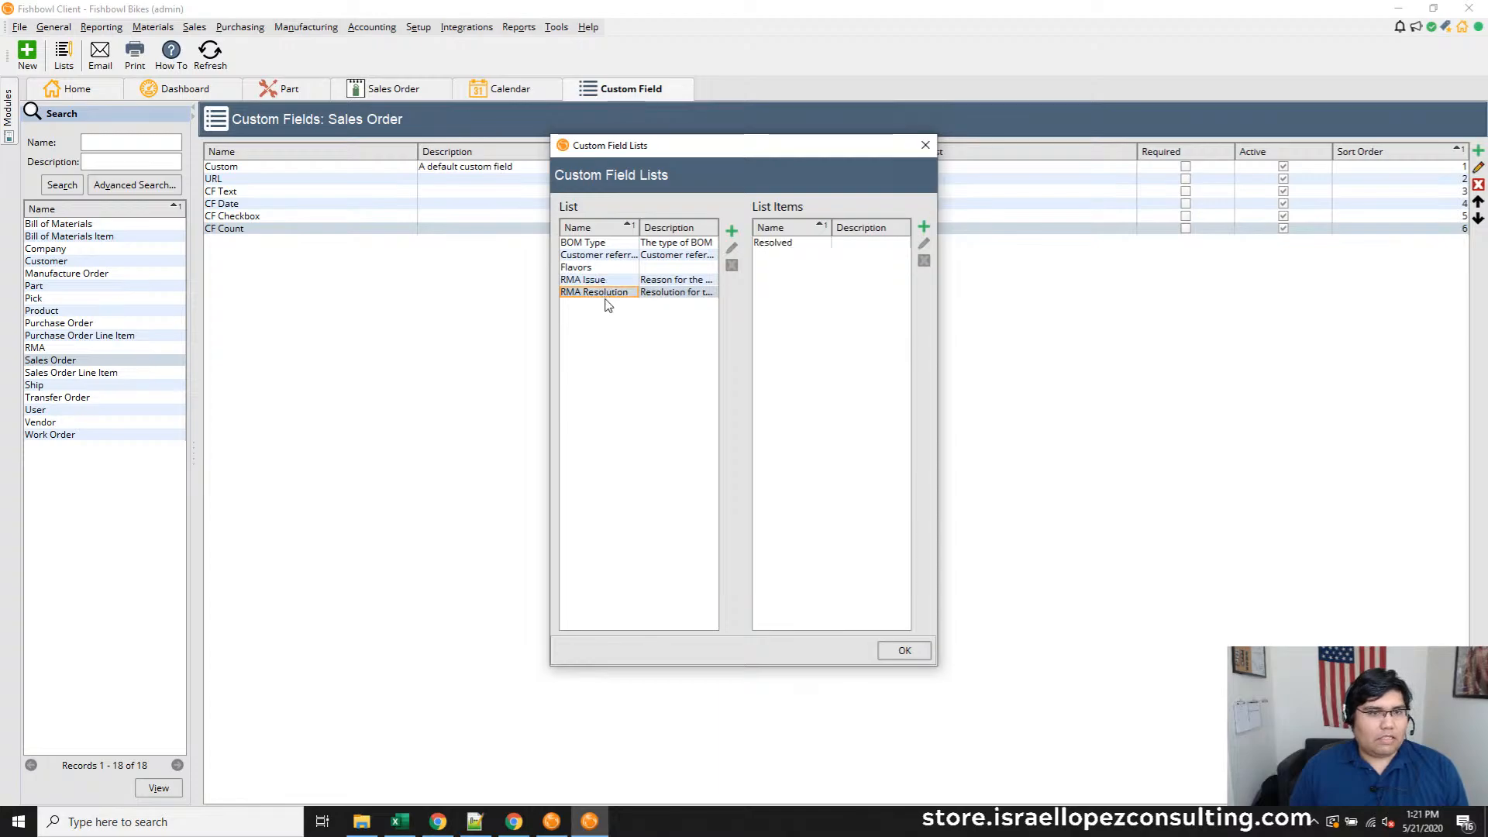
{"action": "left_click", "coordinate": [611, 271]}
{"action": "left_click", "coordinate": [616, 256]}
{"action": "left_click", "coordinate": [593, 271]}
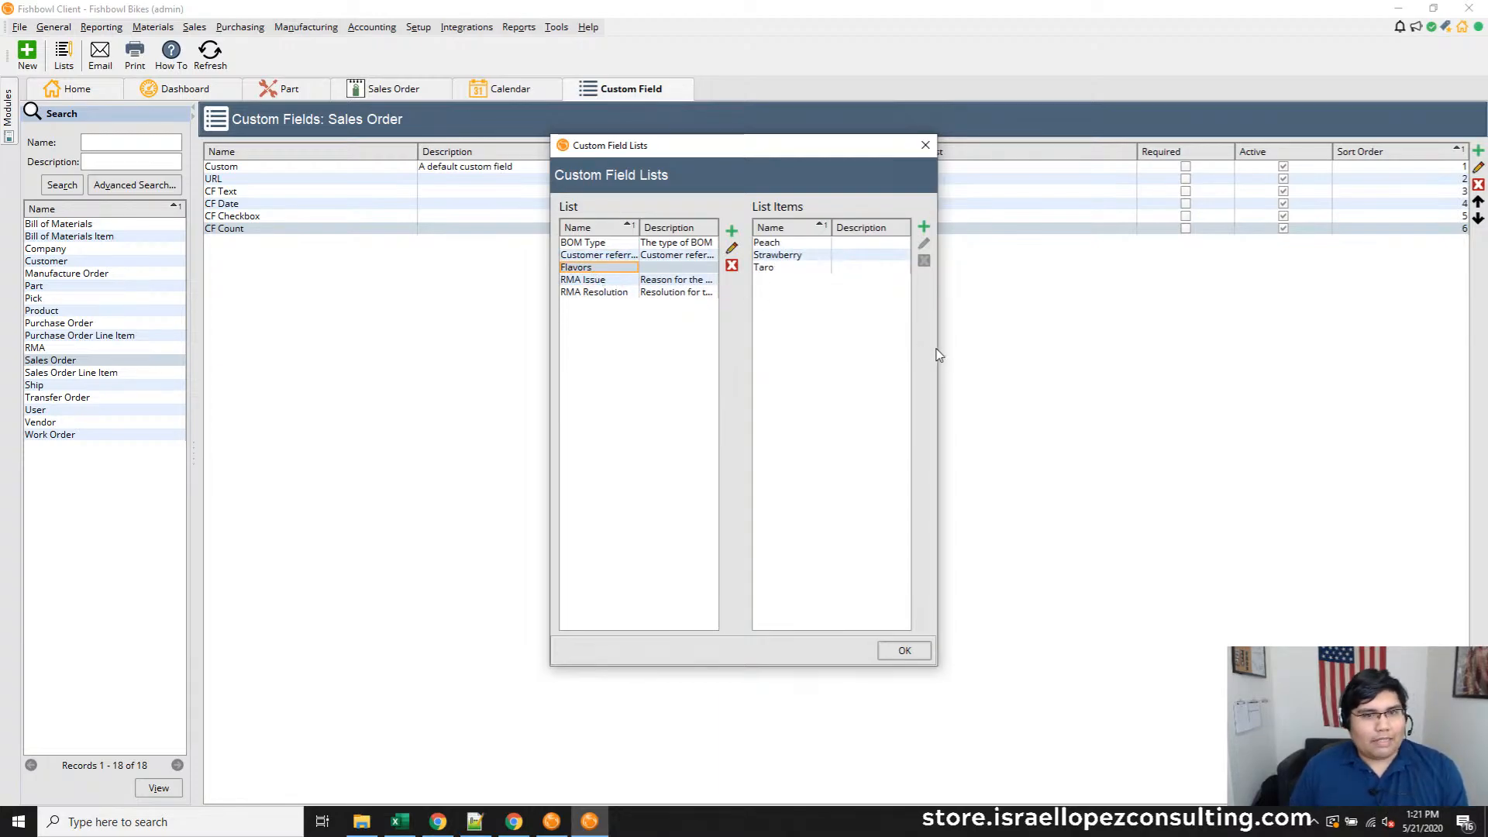
{"action": "left_click_drag", "start_coordinate": [937, 355], "coordinate": [1240, 349]}
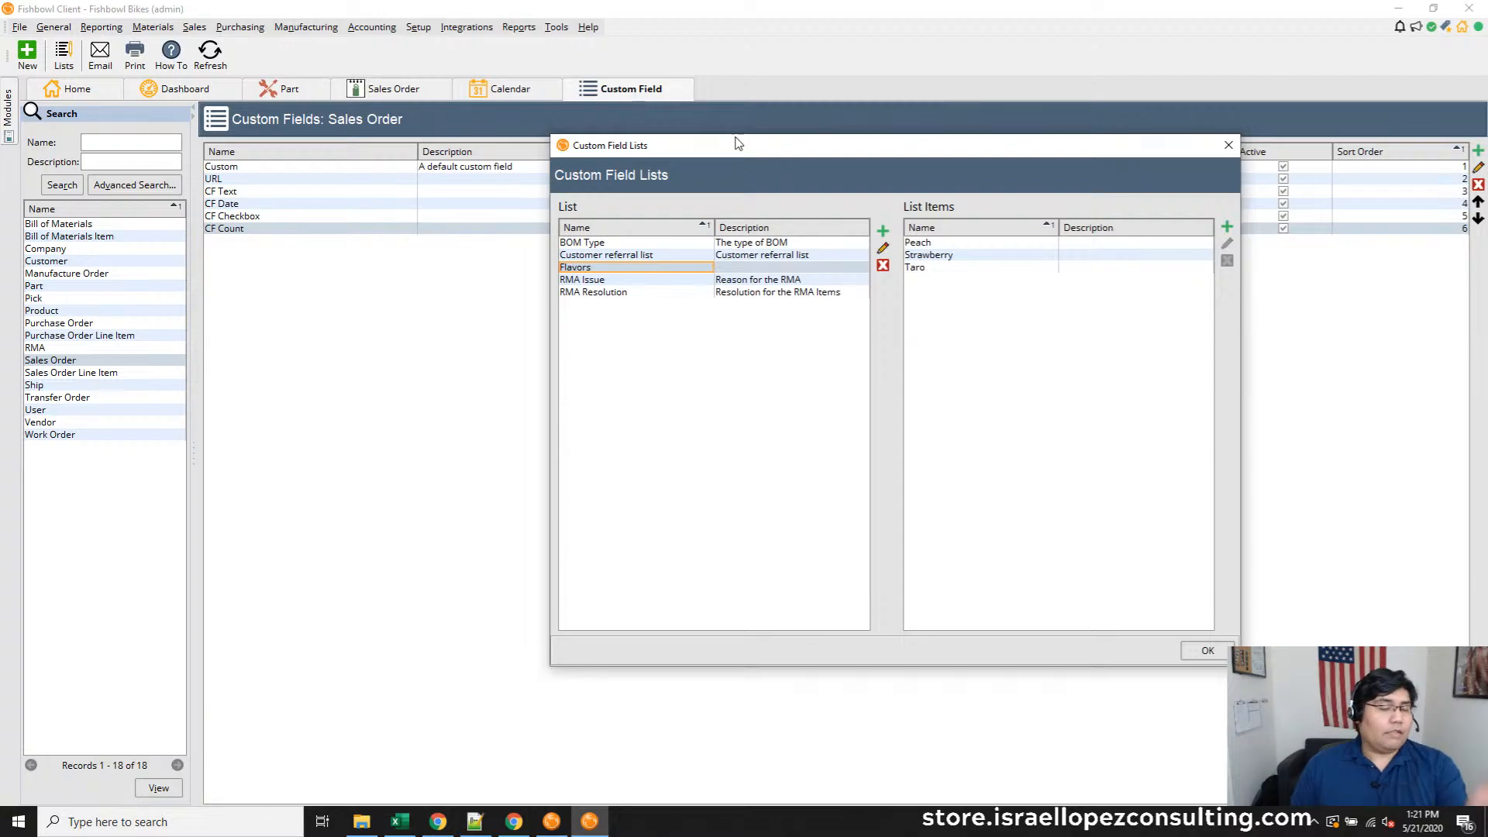
{"action": "left_click_drag", "start_coordinate": [770, 140], "coordinate": [698, 256]}
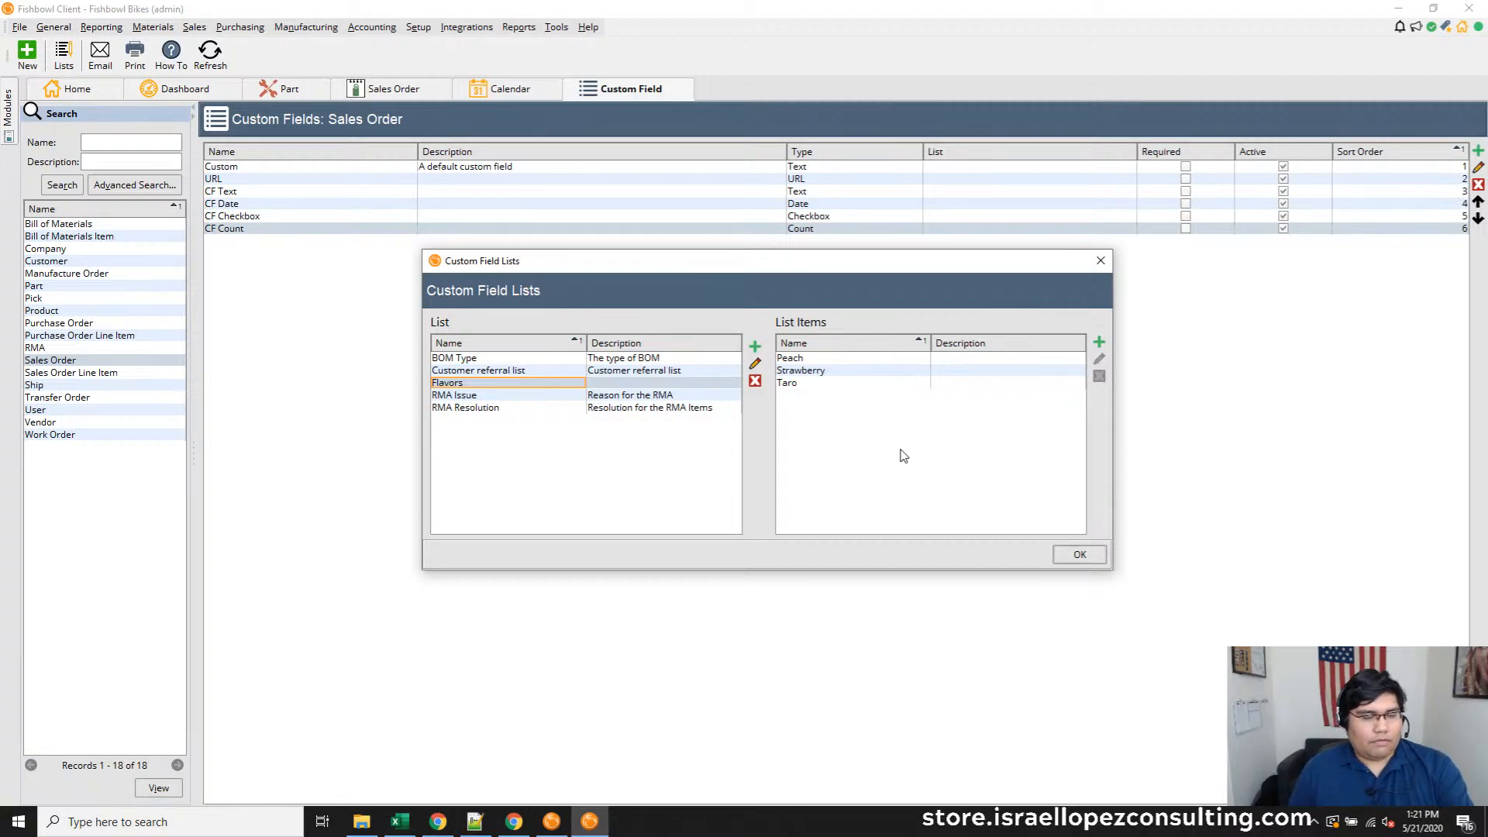
{"action": "left_click", "coordinate": [1080, 555]}
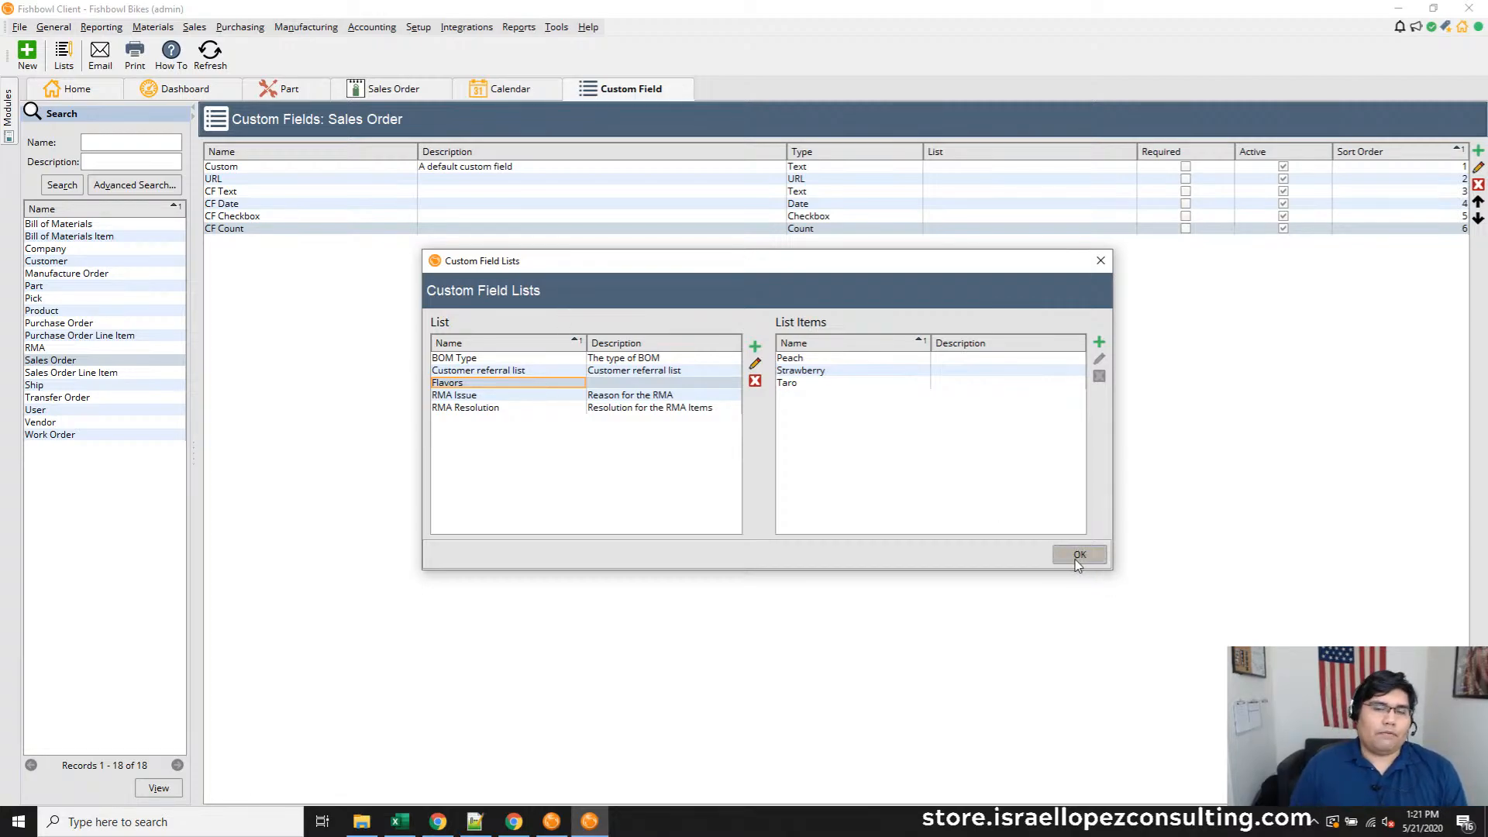
Open the Beach Bikes sales order and display its custom fields
{"action": "left_click", "coordinate": [395, 90]}
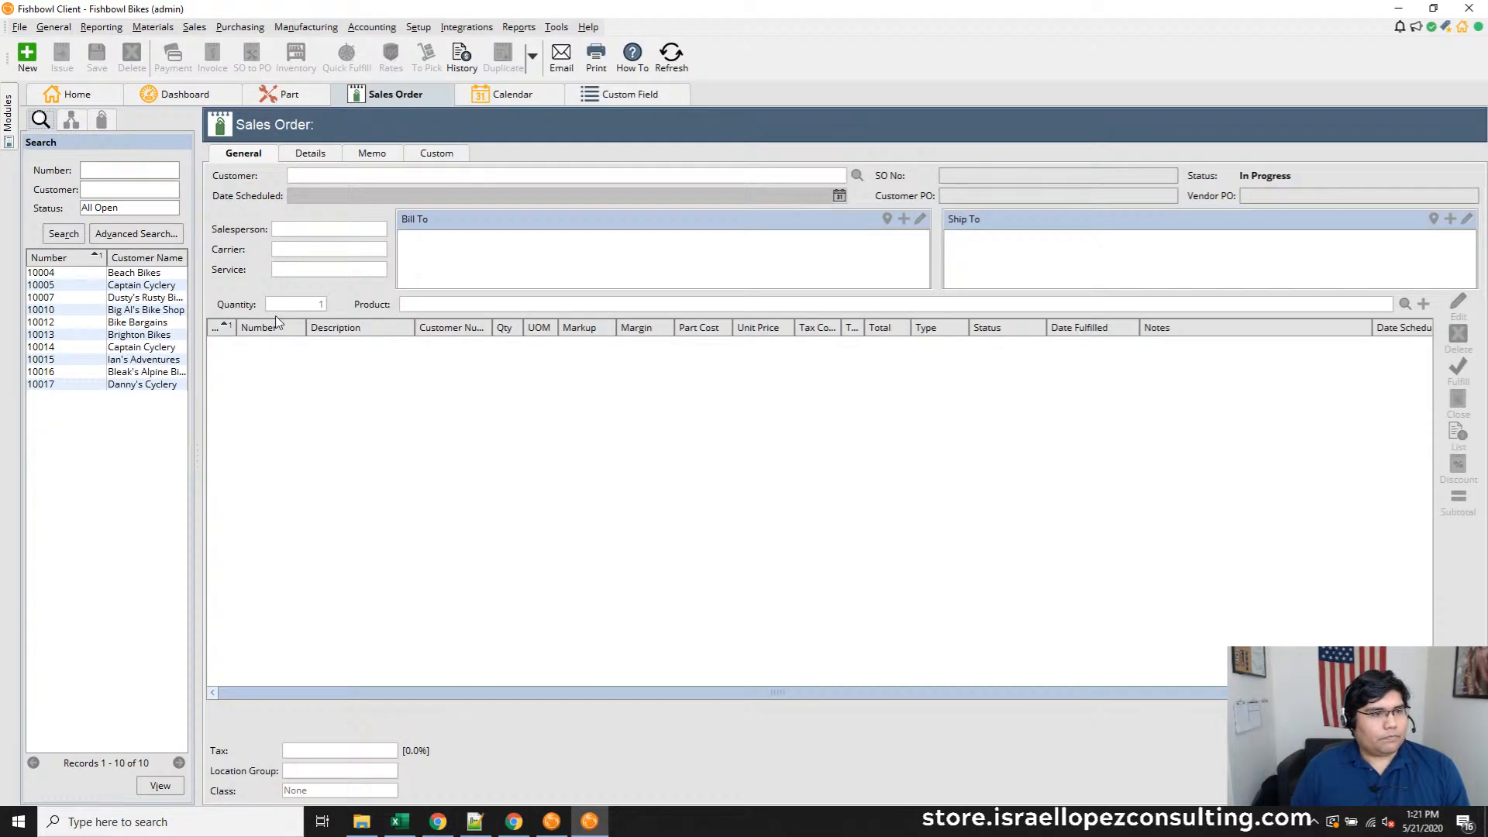
{"action": "left_click", "coordinate": [129, 273]}
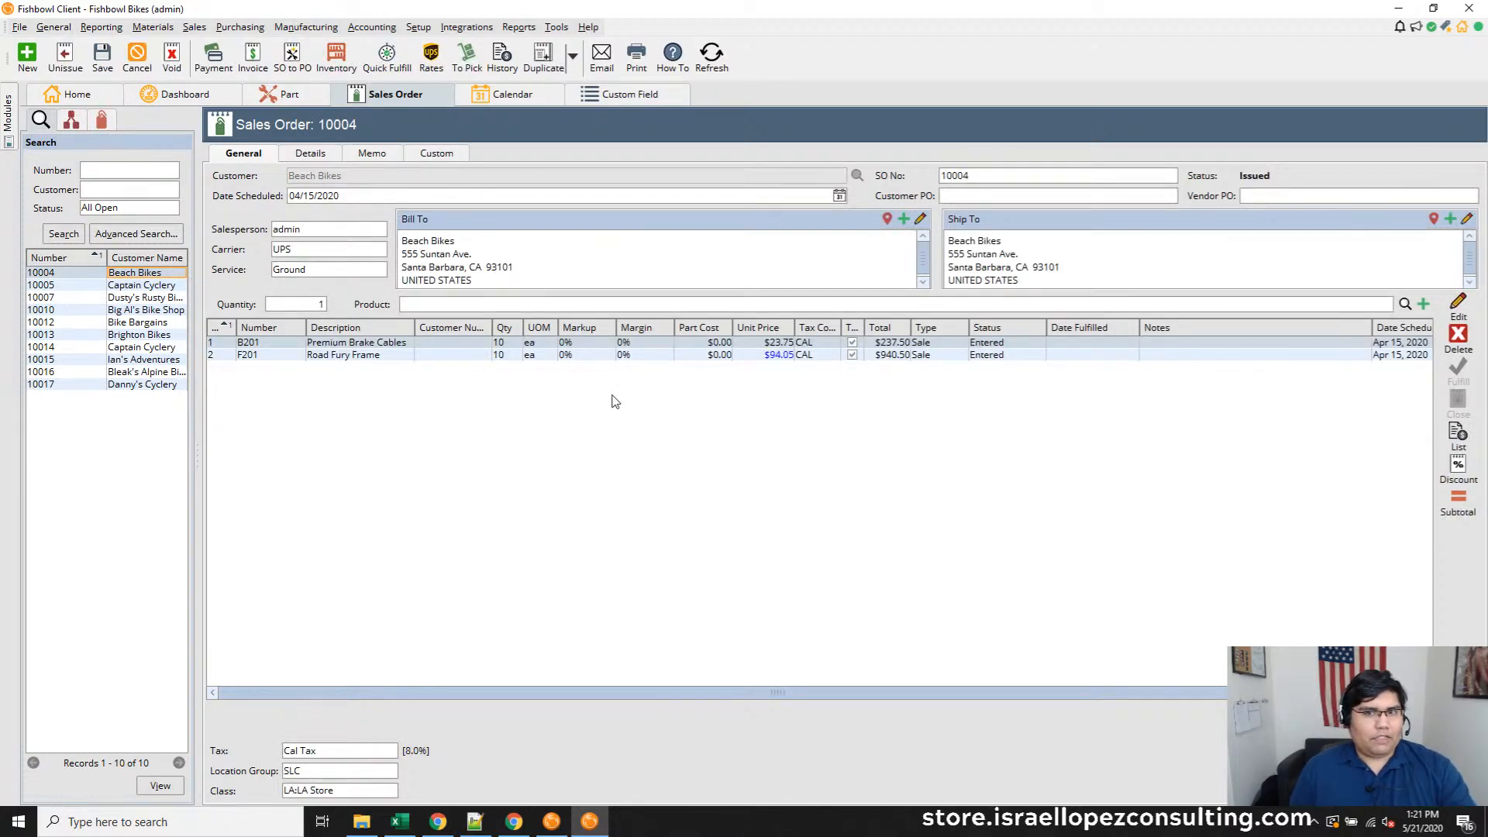
{"action": "left_click", "coordinate": [433, 159]}
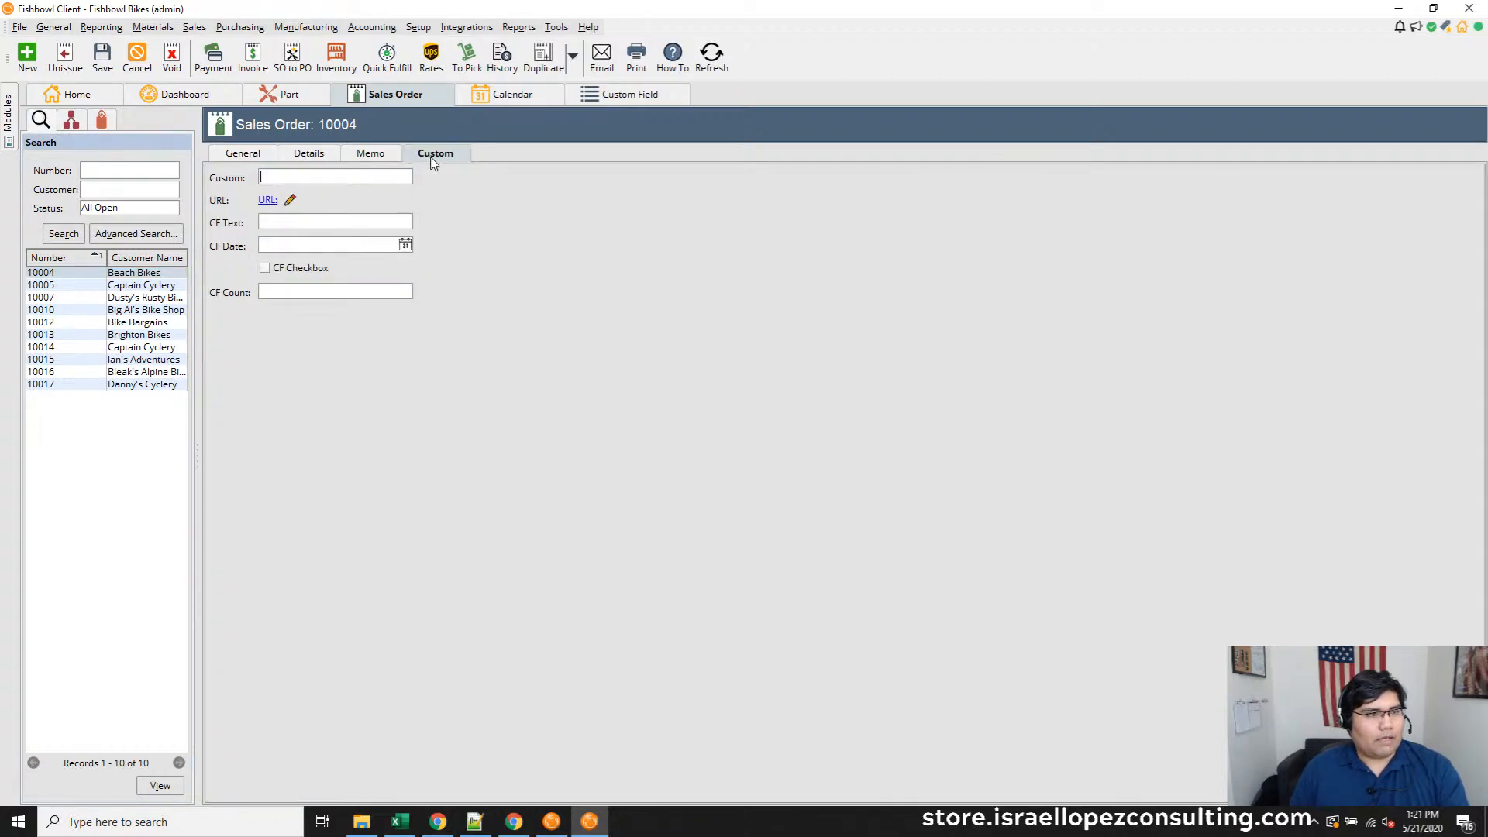
{"action": "left_click", "coordinate": [266, 268]}
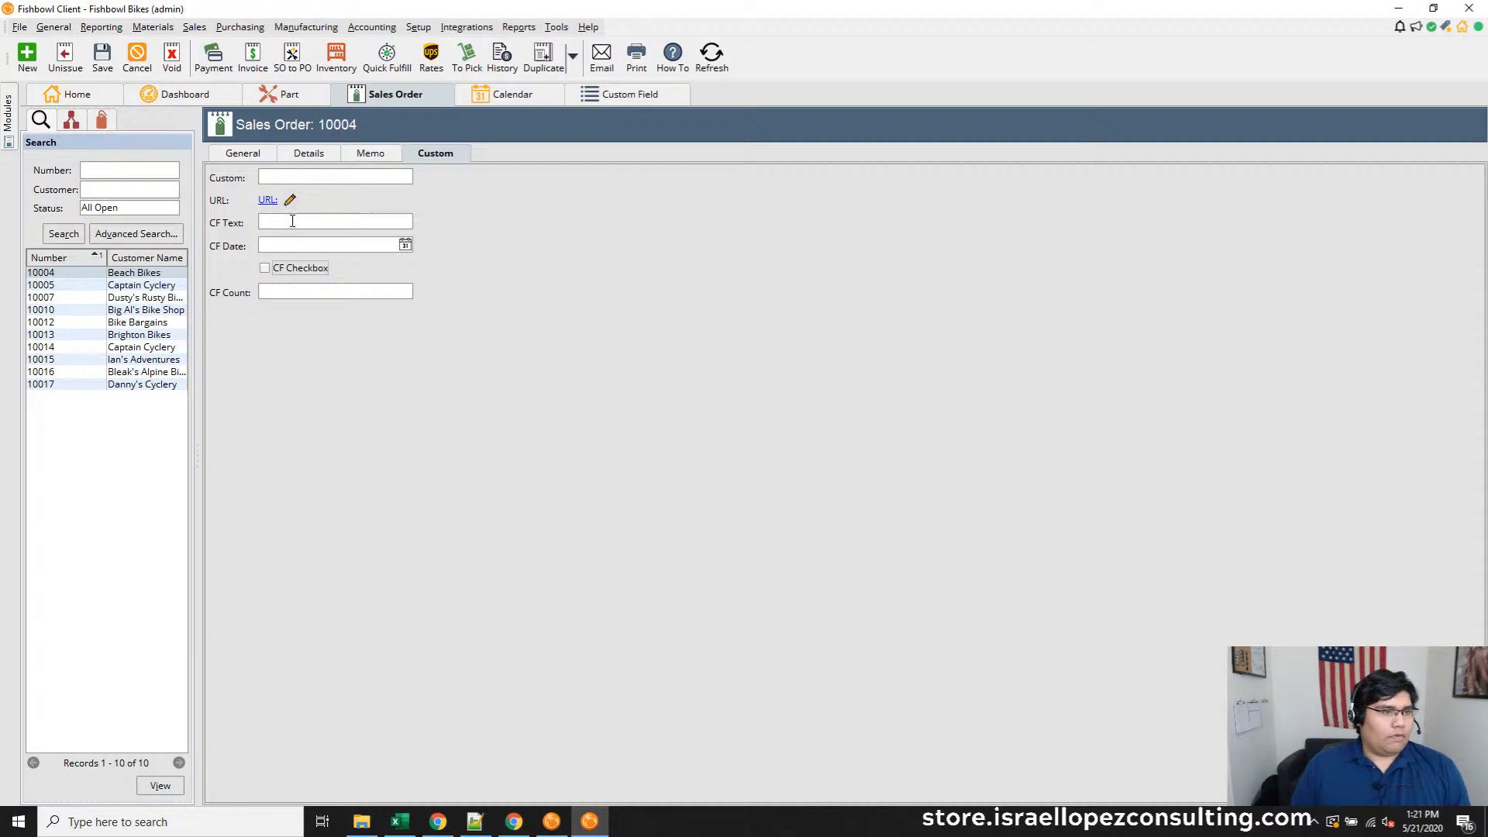
Compare the order's general information and details, including its standard URL field, with its custom fields
{"action": "left_click", "coordinate": [252, 154]}
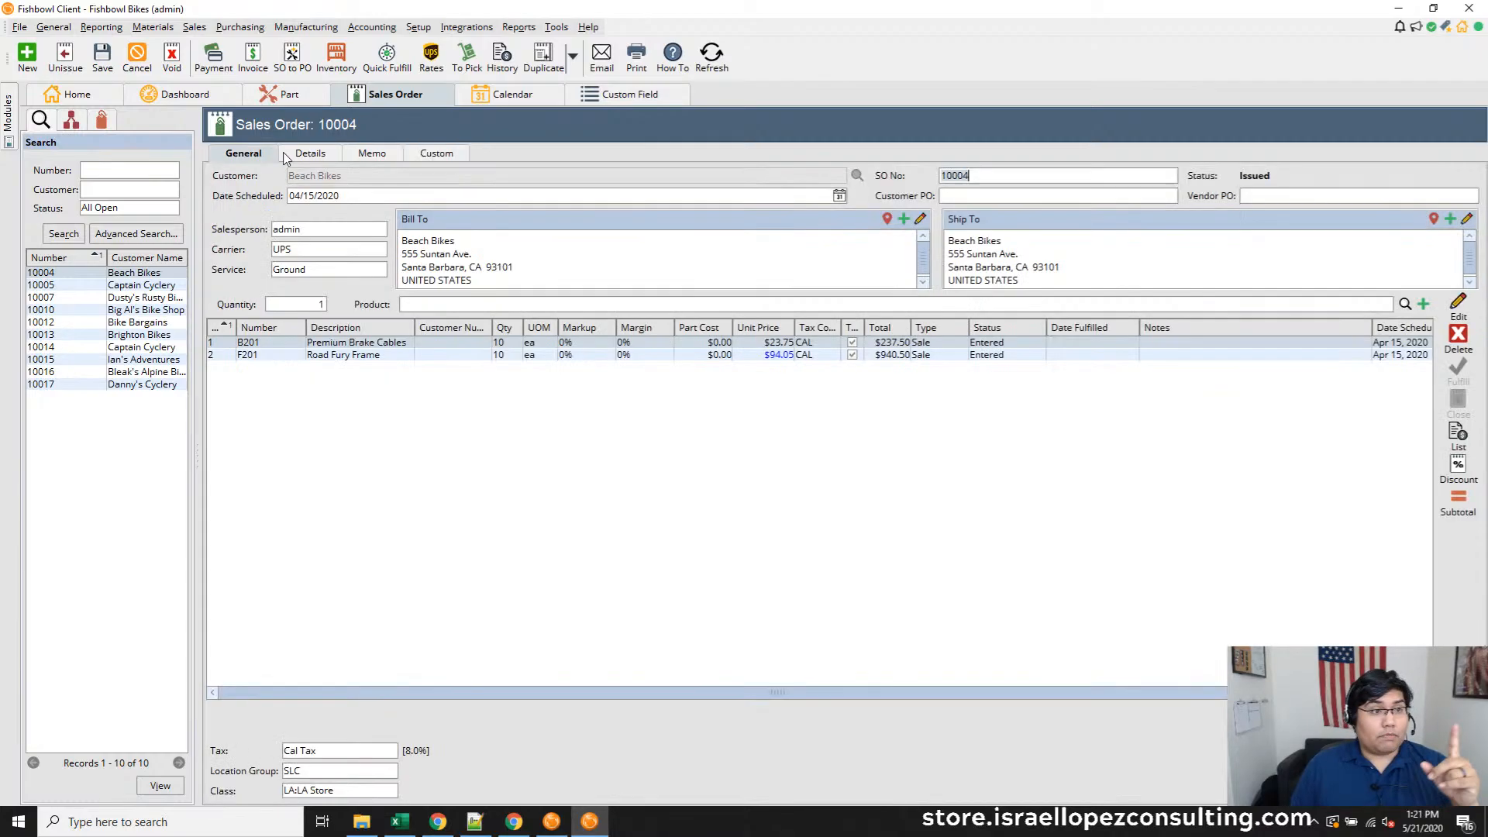
{"action": "left_click", "coordinate": [301, 158]}
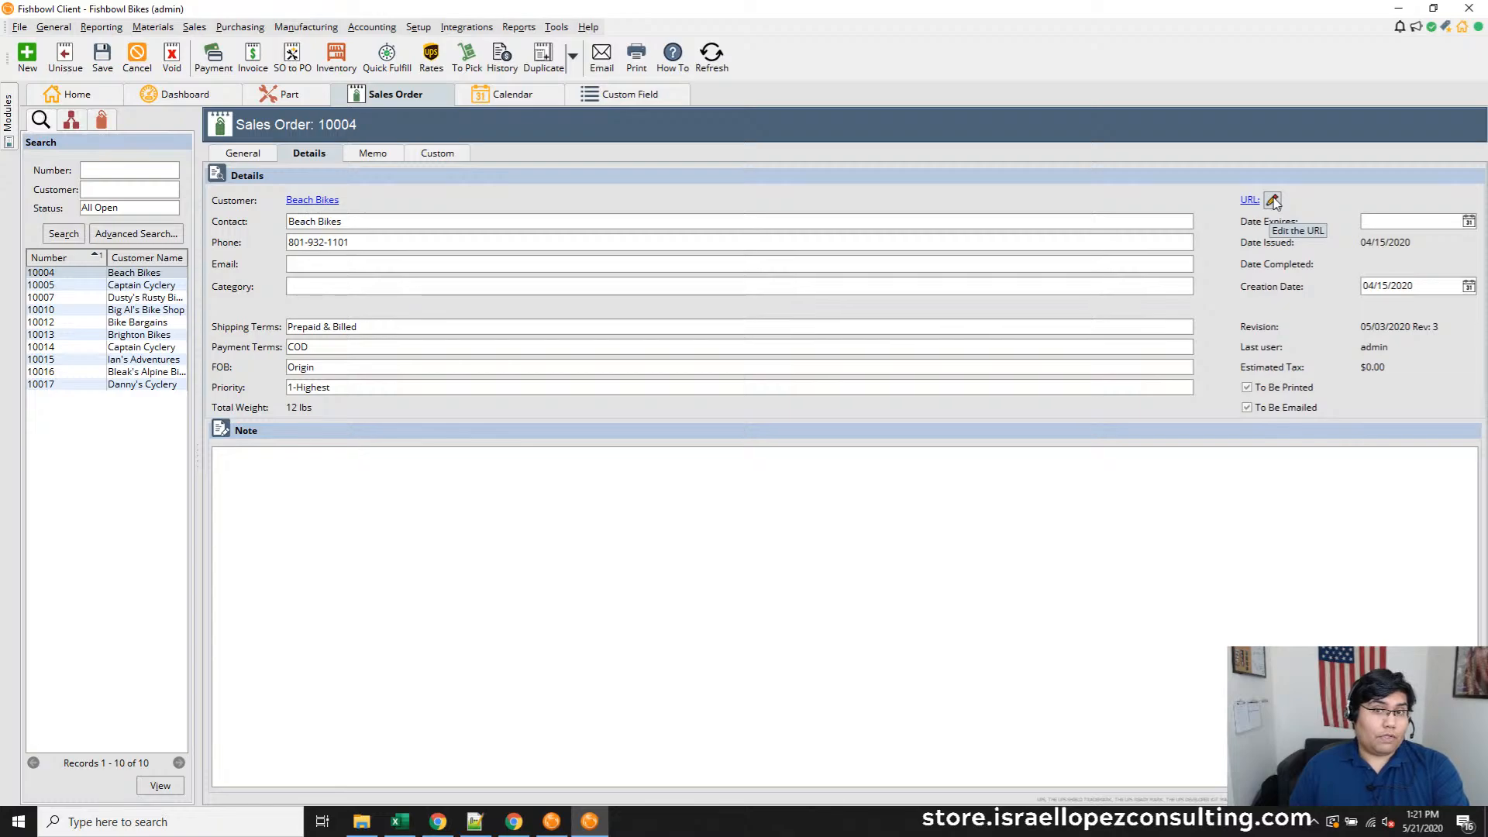
{"action": "left_click", "coordinate": [436, 155]}
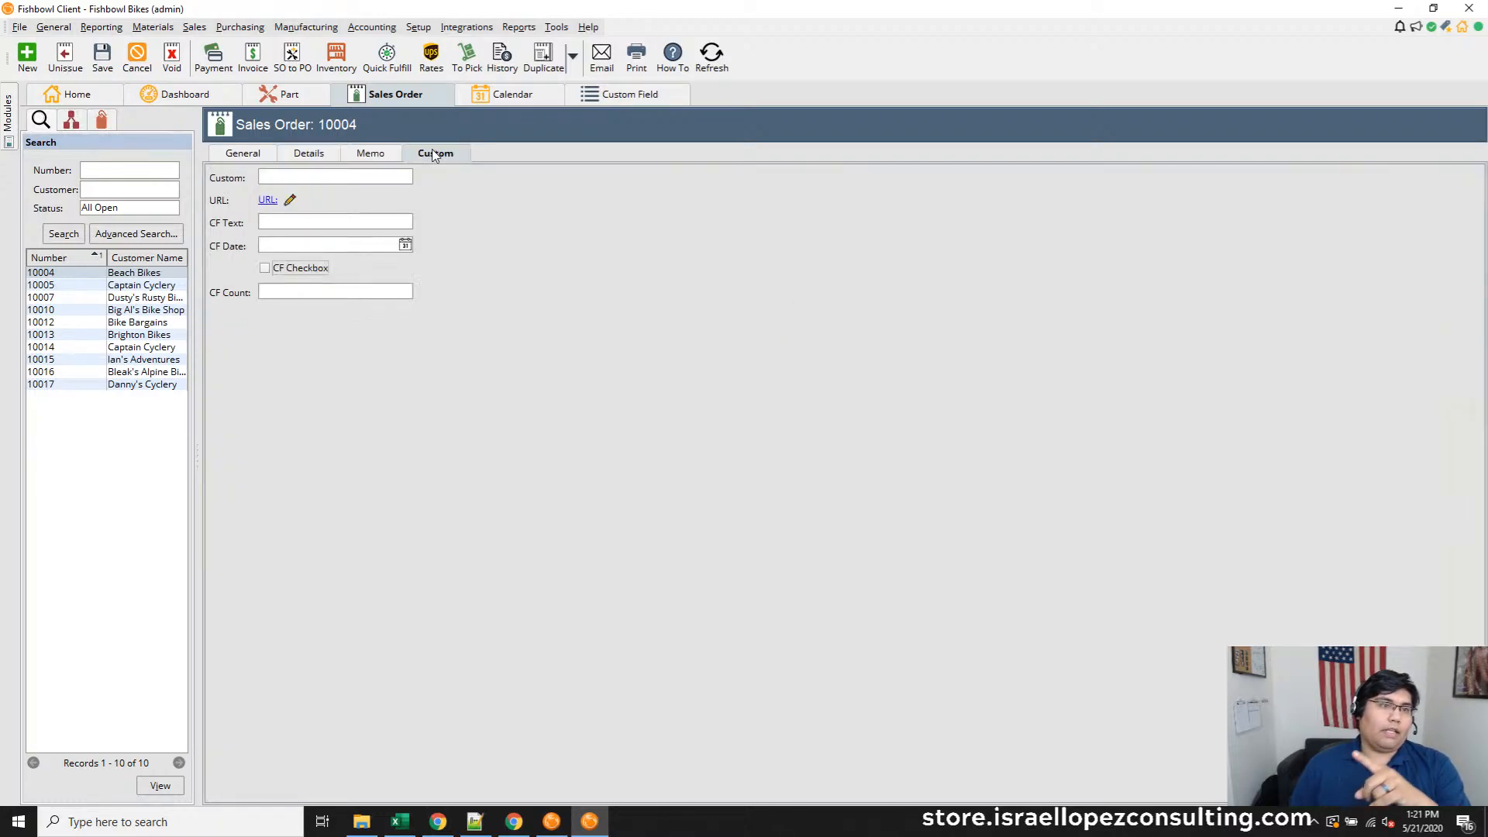
{"action": "left_click", "coordinate": [309, 155]}
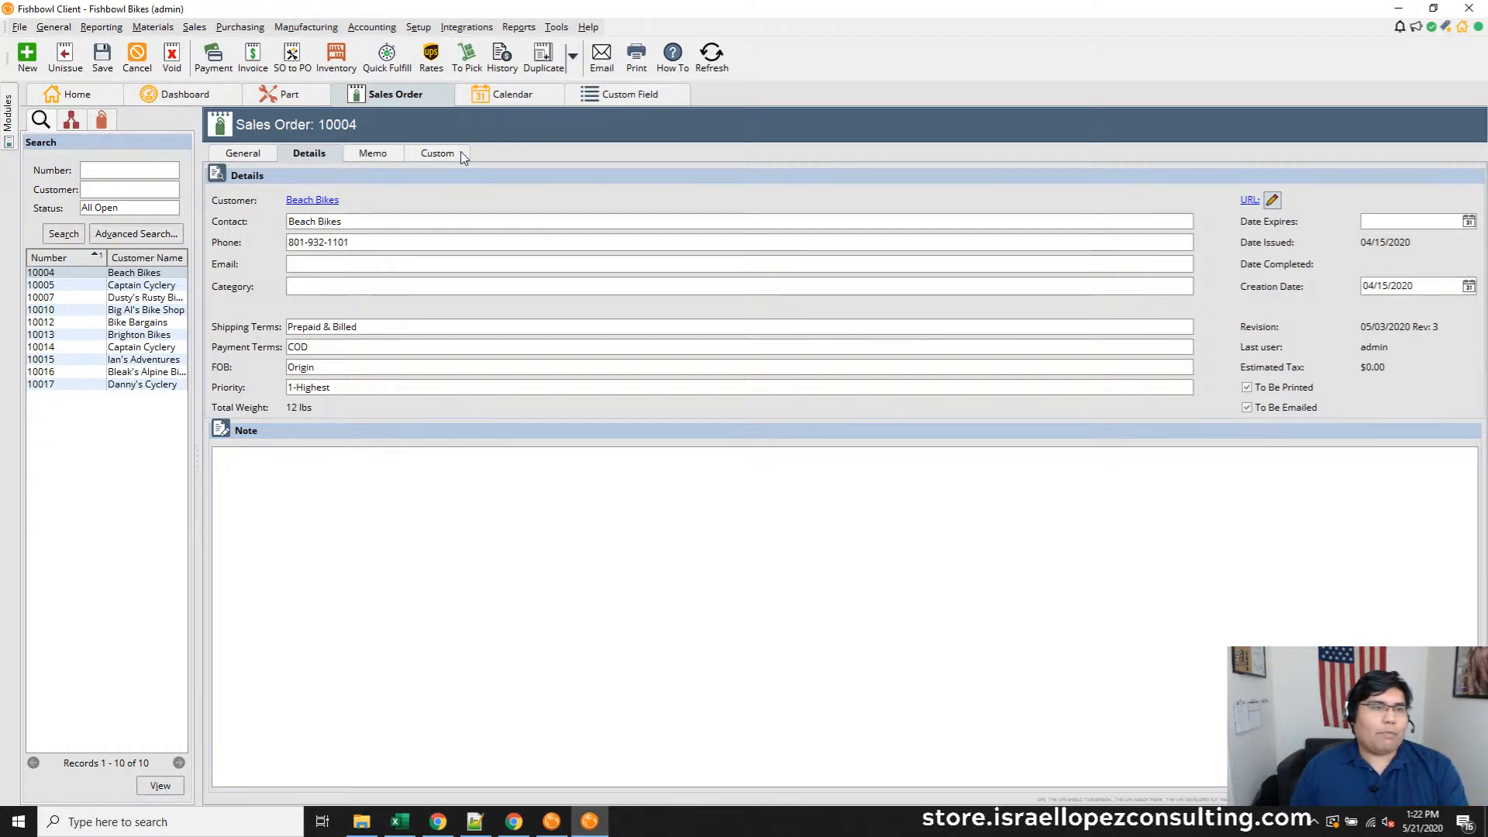
{"action": "left_click", "coordinate": [439, 154]}
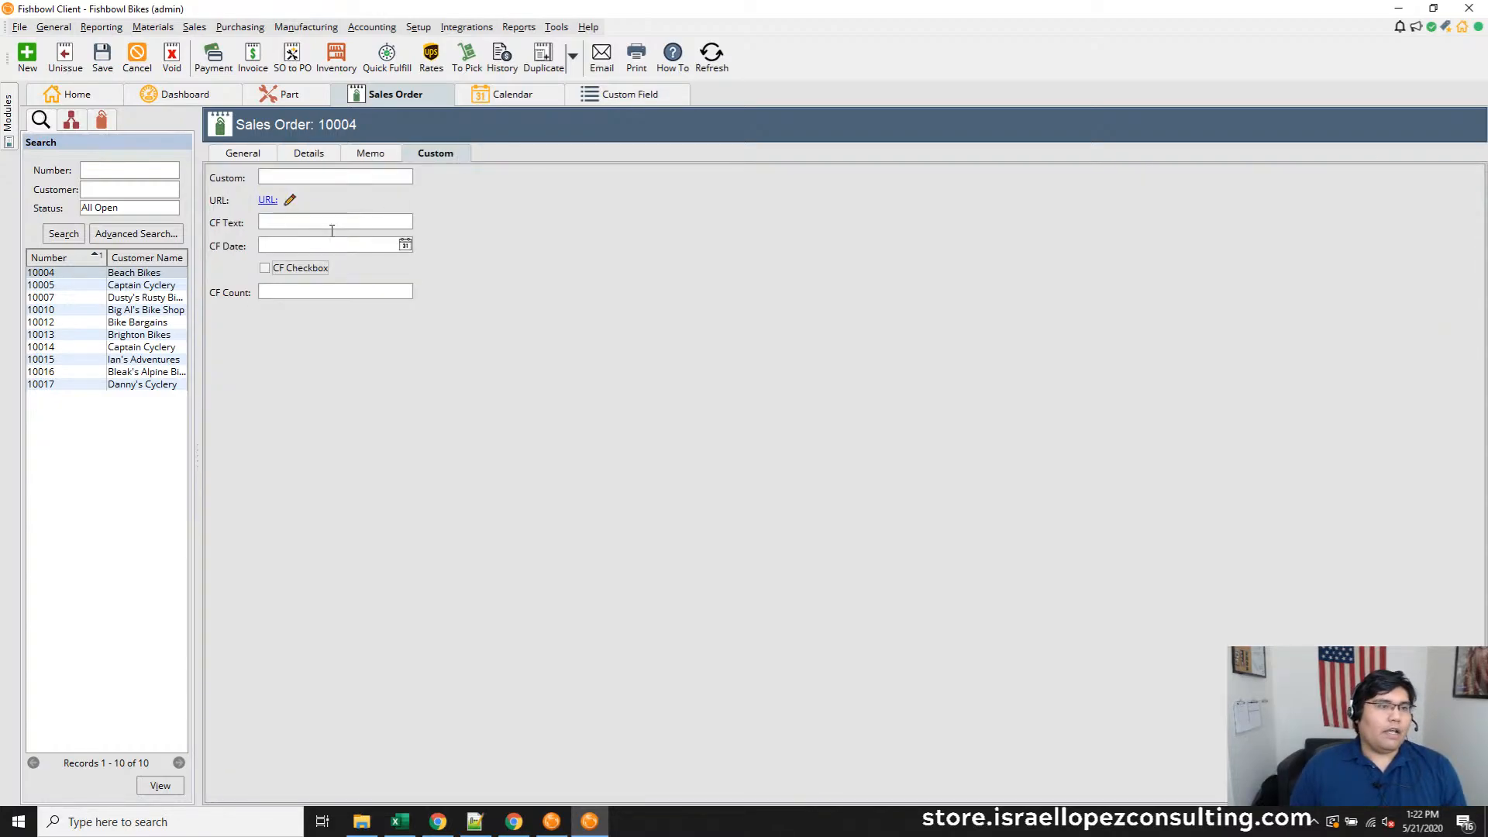
Edit the order's URL custom field and choose the Audacity folder in Documents as its target
{"action": "left_click", "coordinate": [288, 200]}
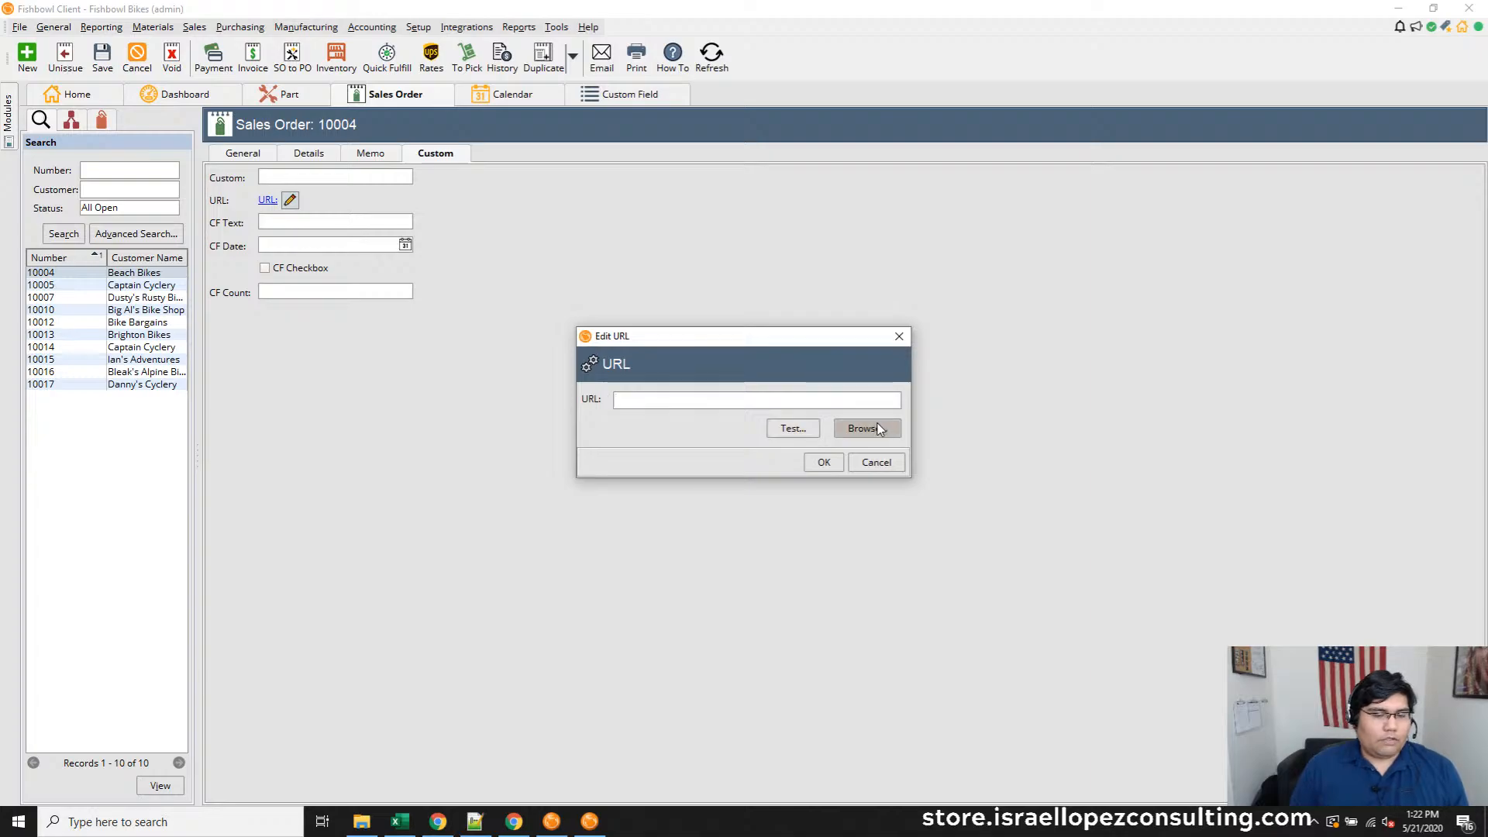
{"action": "left_click", "coordinate": [863, 426]}
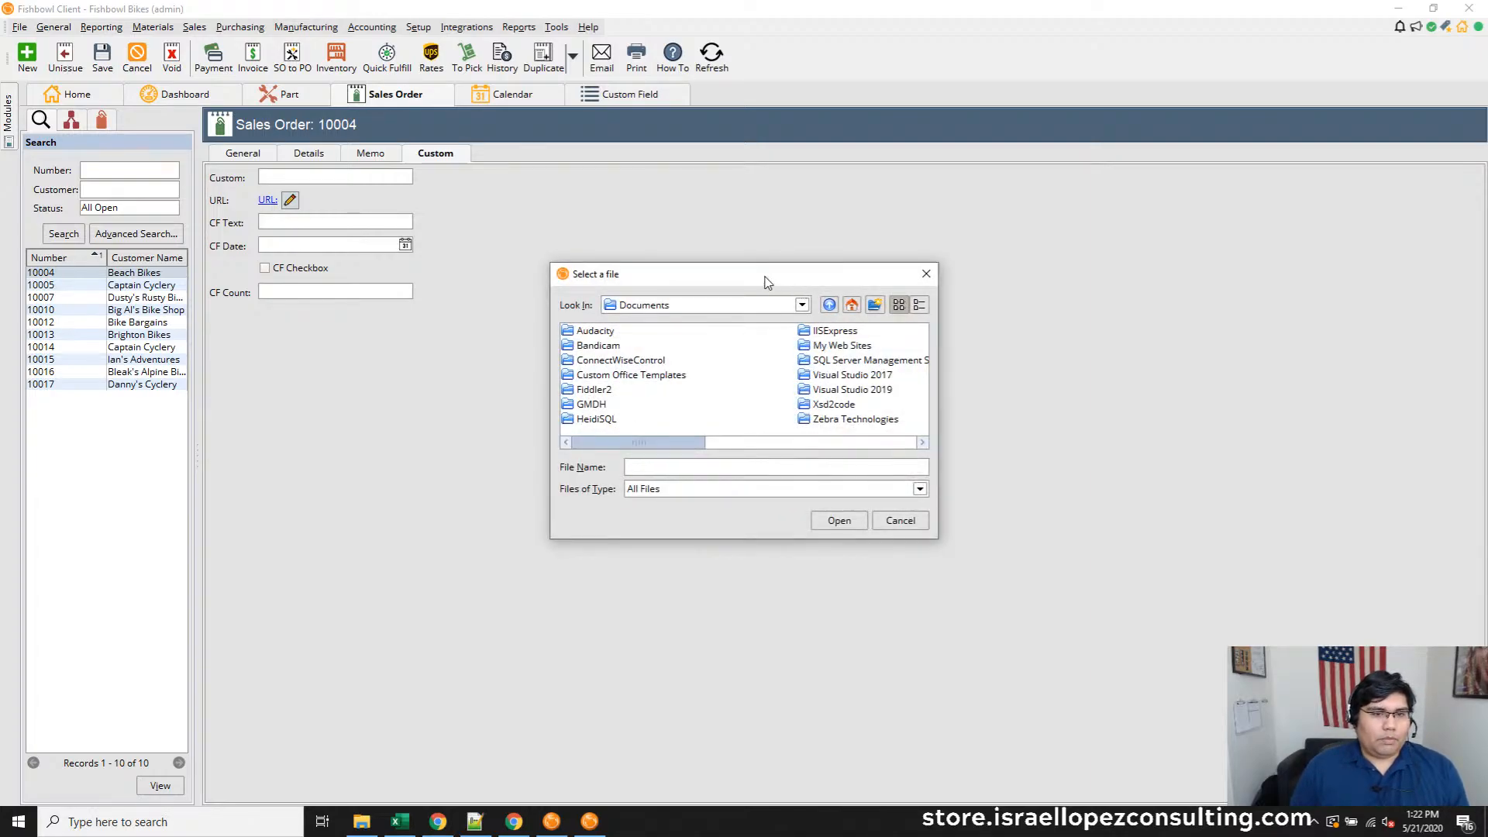
{"action": "left_click_drag", "start_coordinate": [766, 279], "coordinate": [1089, 346]}
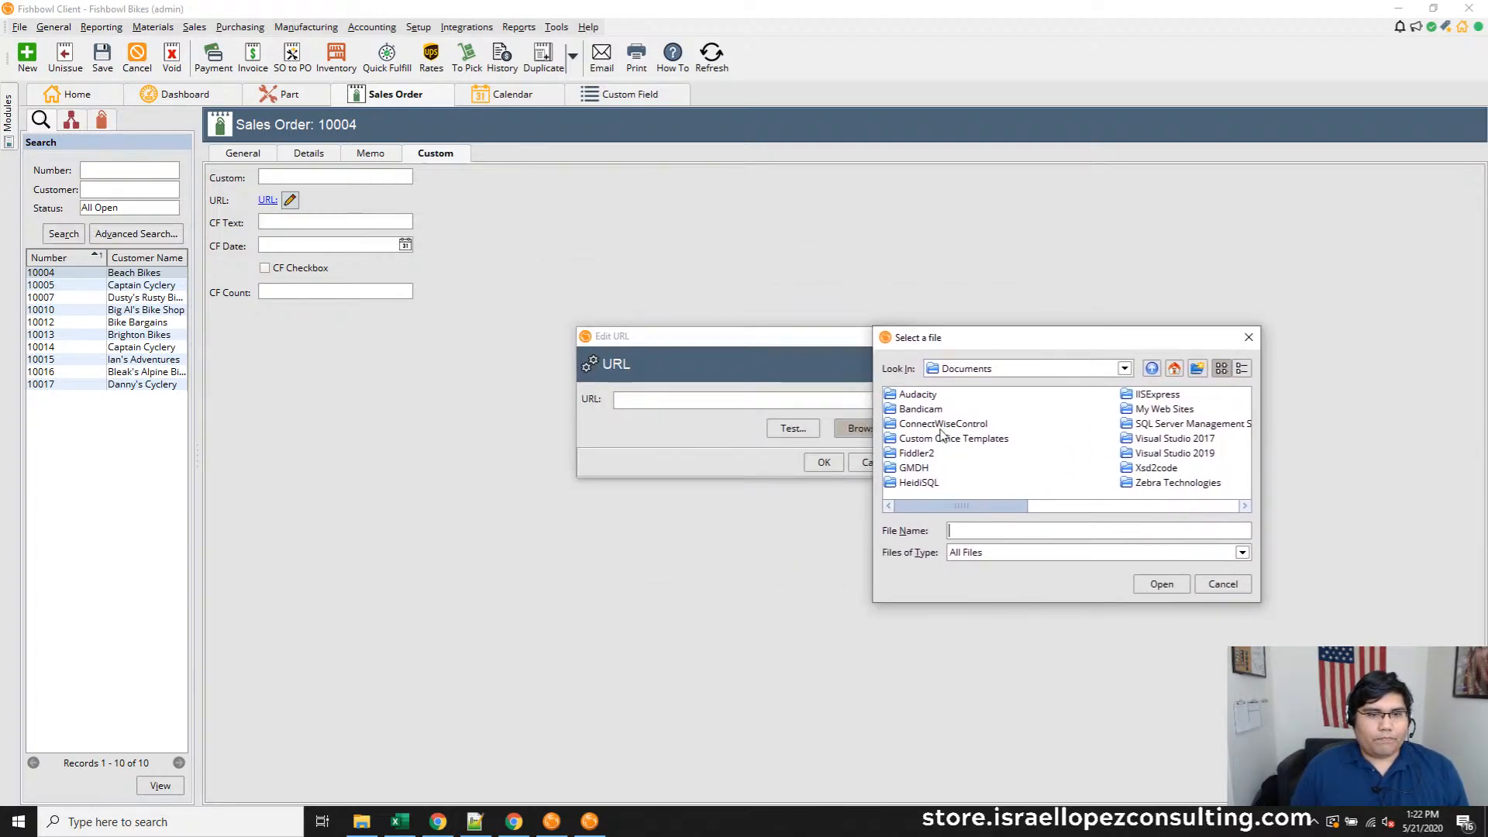
{"action": "left_click", "coordinate": [917, 395]}
{"action": "left_click", "coordinate": [1161, 585]}
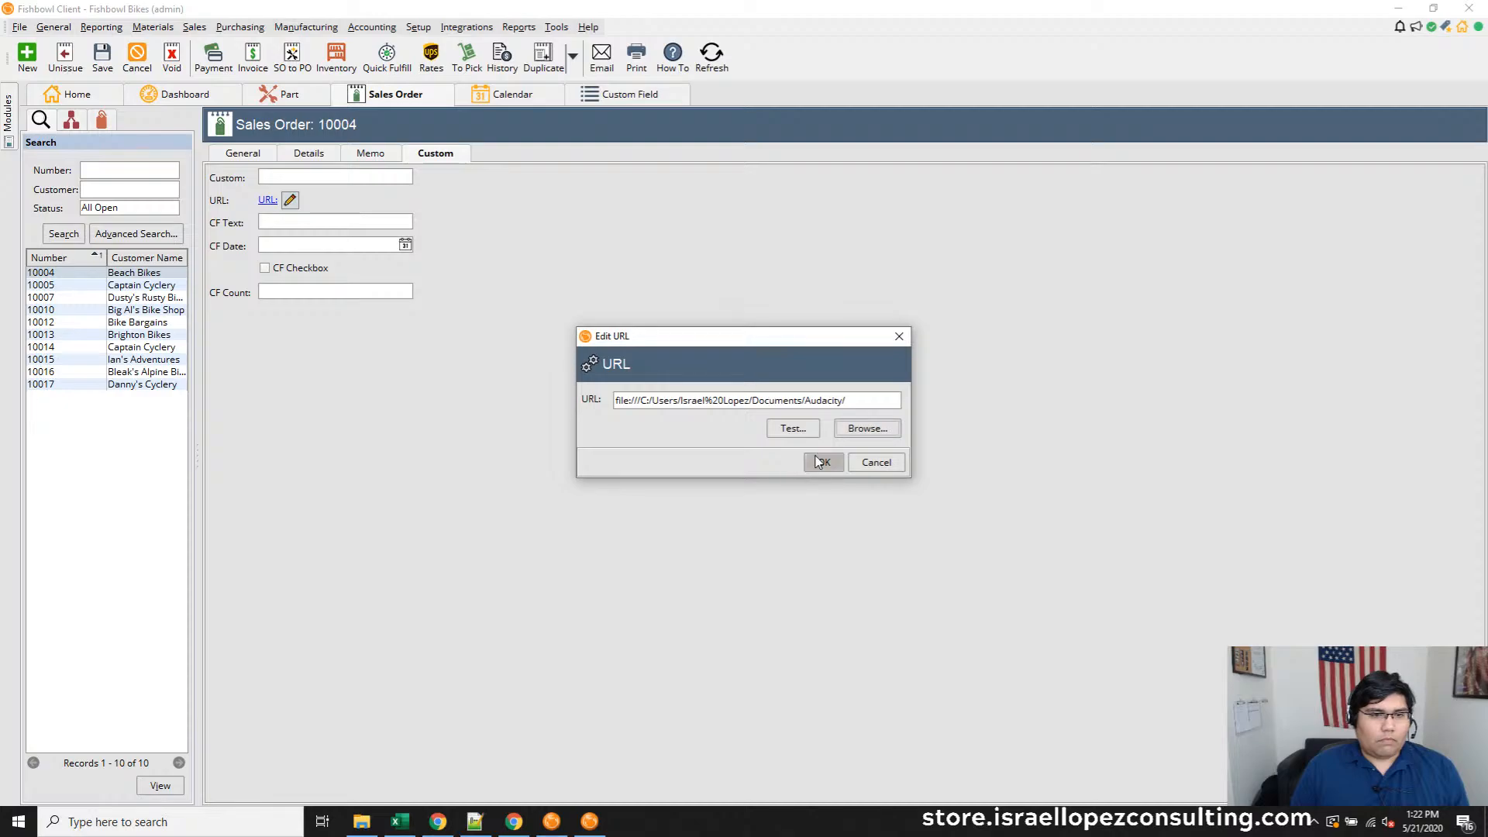
Set the URL custom field's target to the GMDH folder in Documents and accept the edit
{"action": "left_click", "coordinate": [857, 432]}
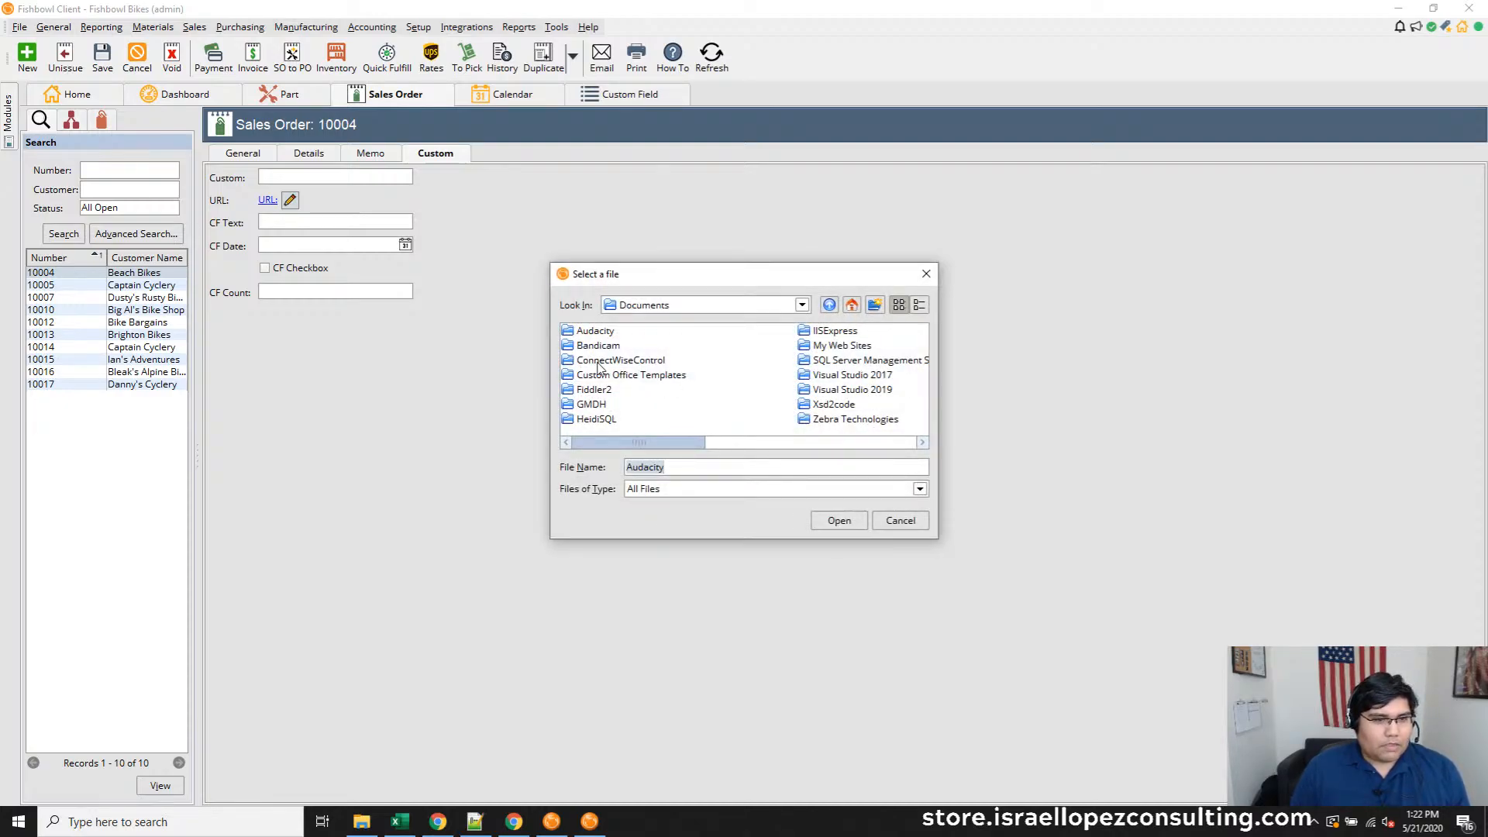
{"action": "left_click", "coordinate": [595, 405]}
{"action": "left_click", "coordinate": [822, 523]}
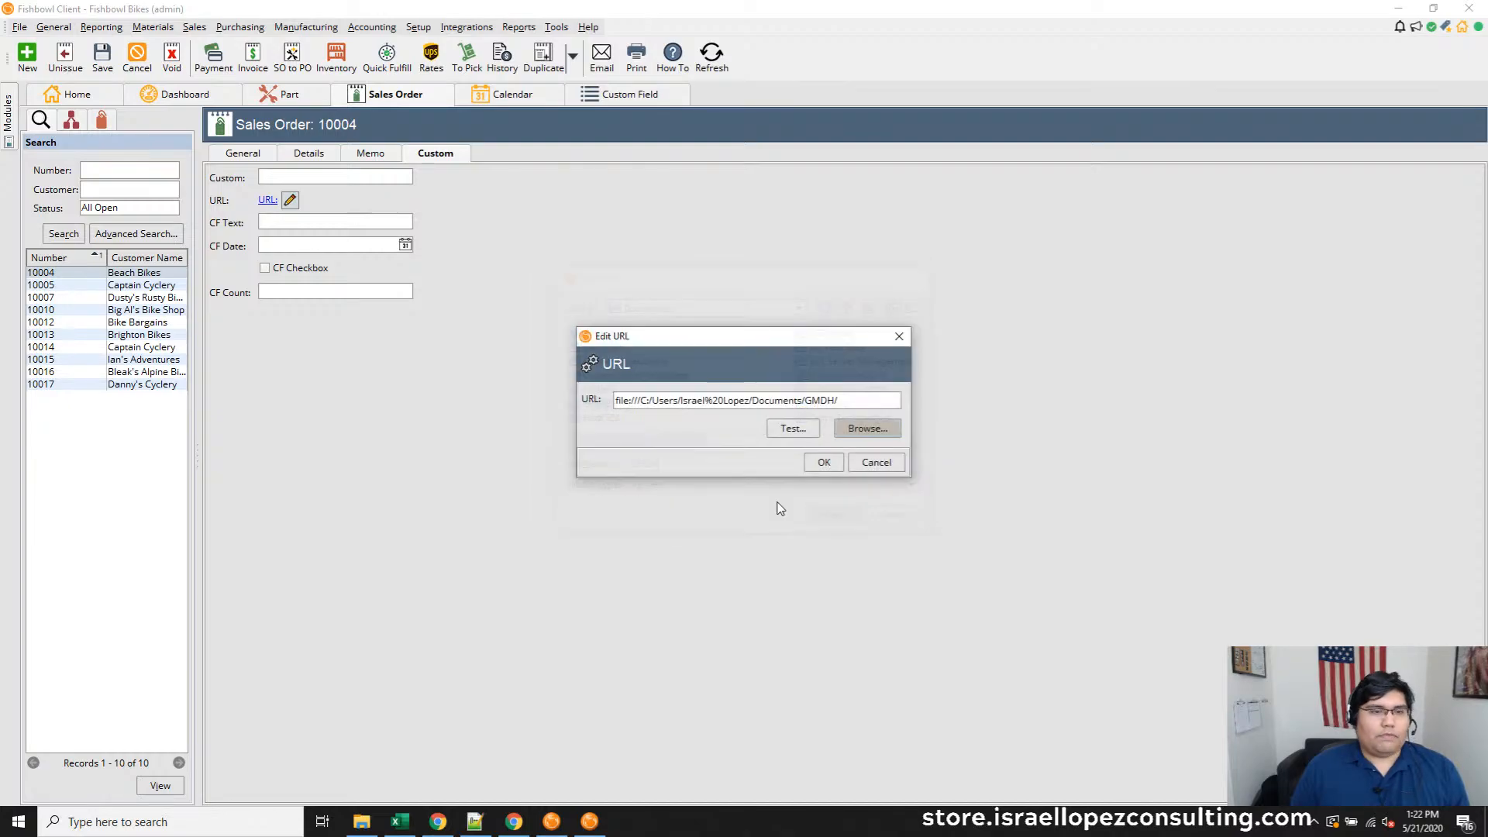
{"action": "left_click", "coordinate": [823, 462]}
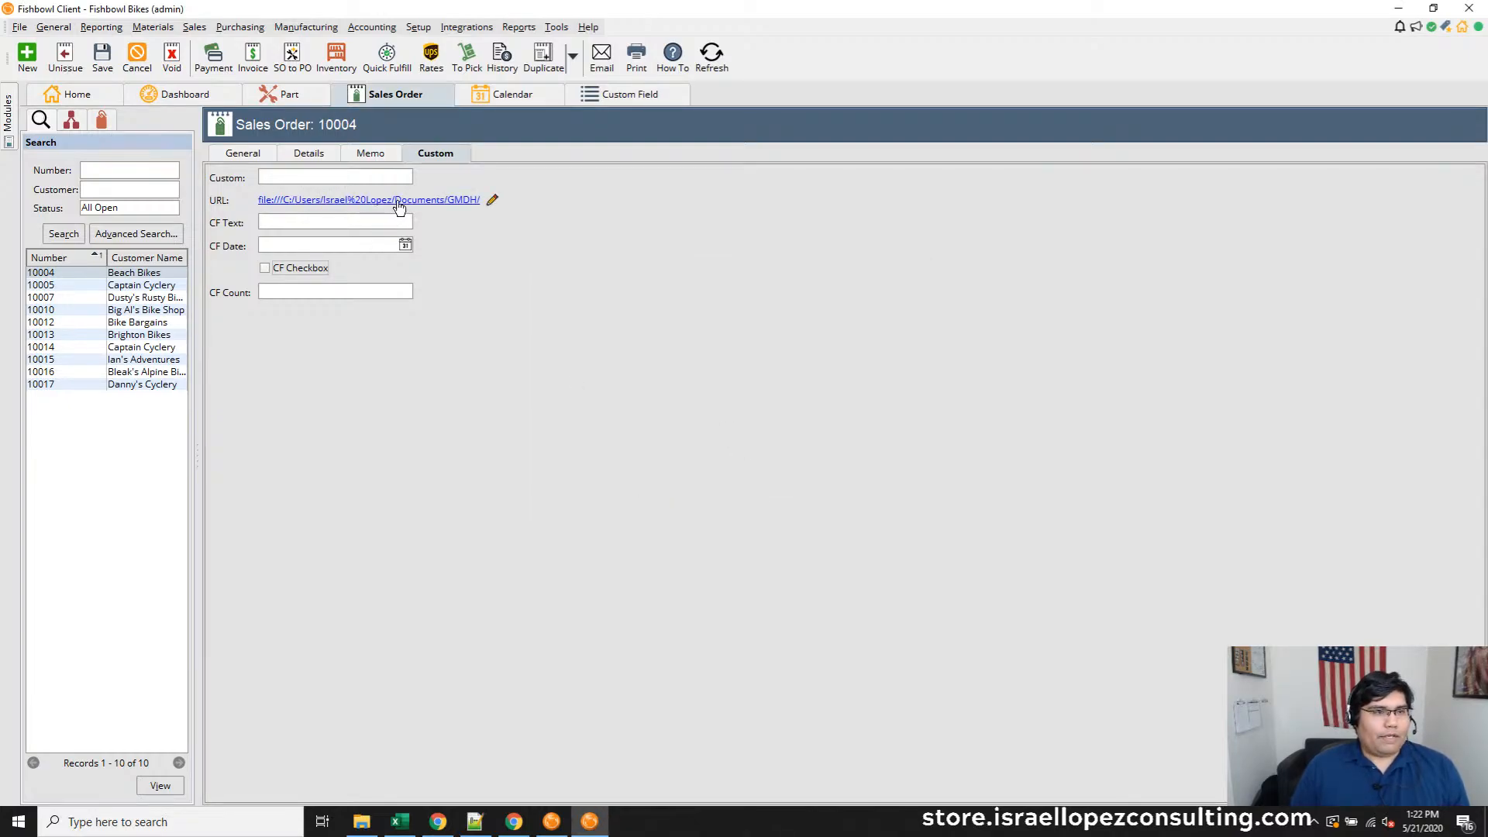
Test the URL custom field's link by opening the GMDH folder, and close the folder window
{"action": "left_click", "coordinate": [399, 203]}
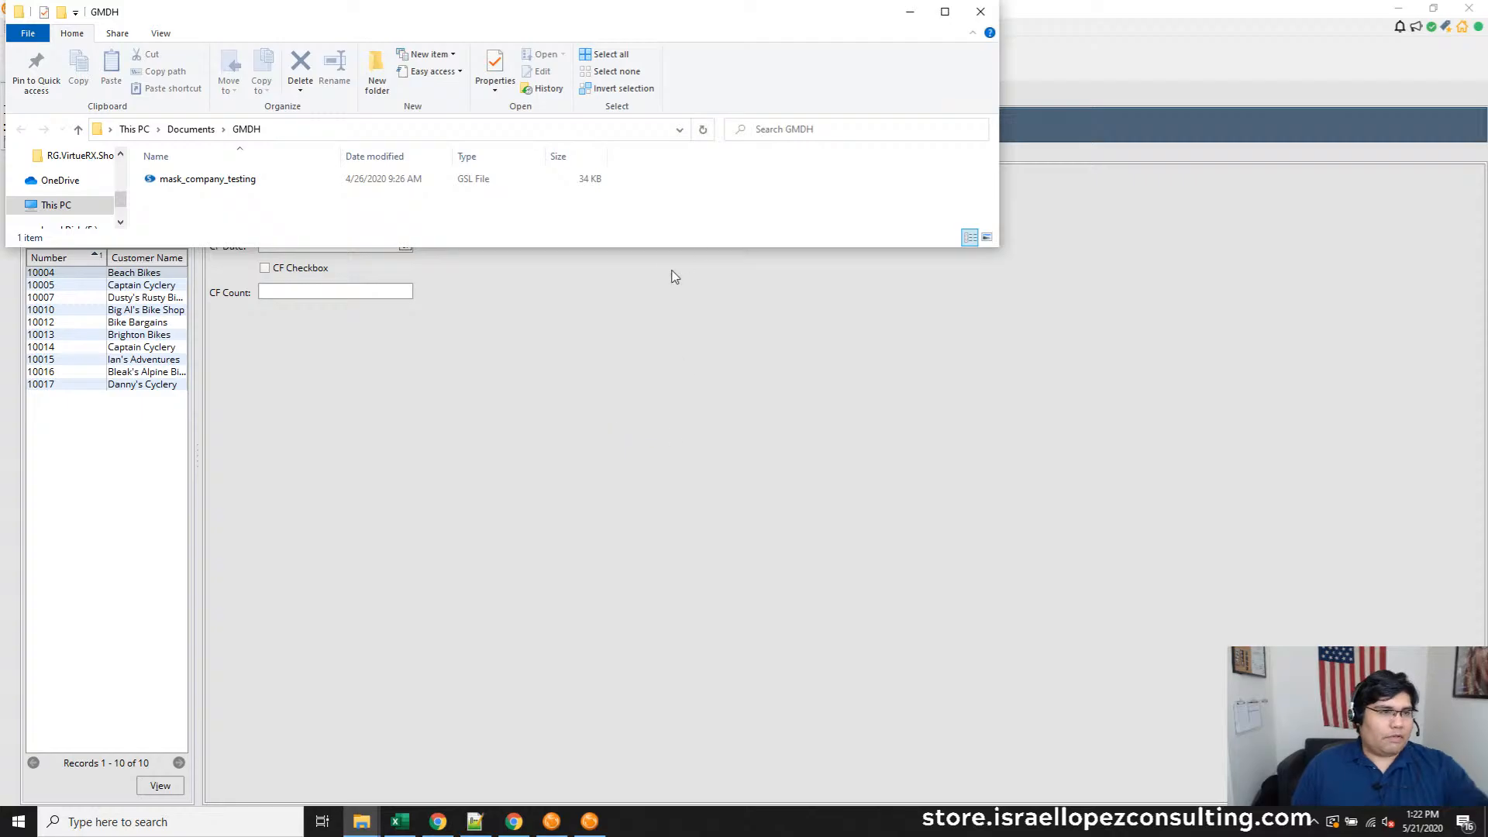
{"action": "left_click_drag", "start_coordinate": [261, 13], "coordinate": [591, 375]}
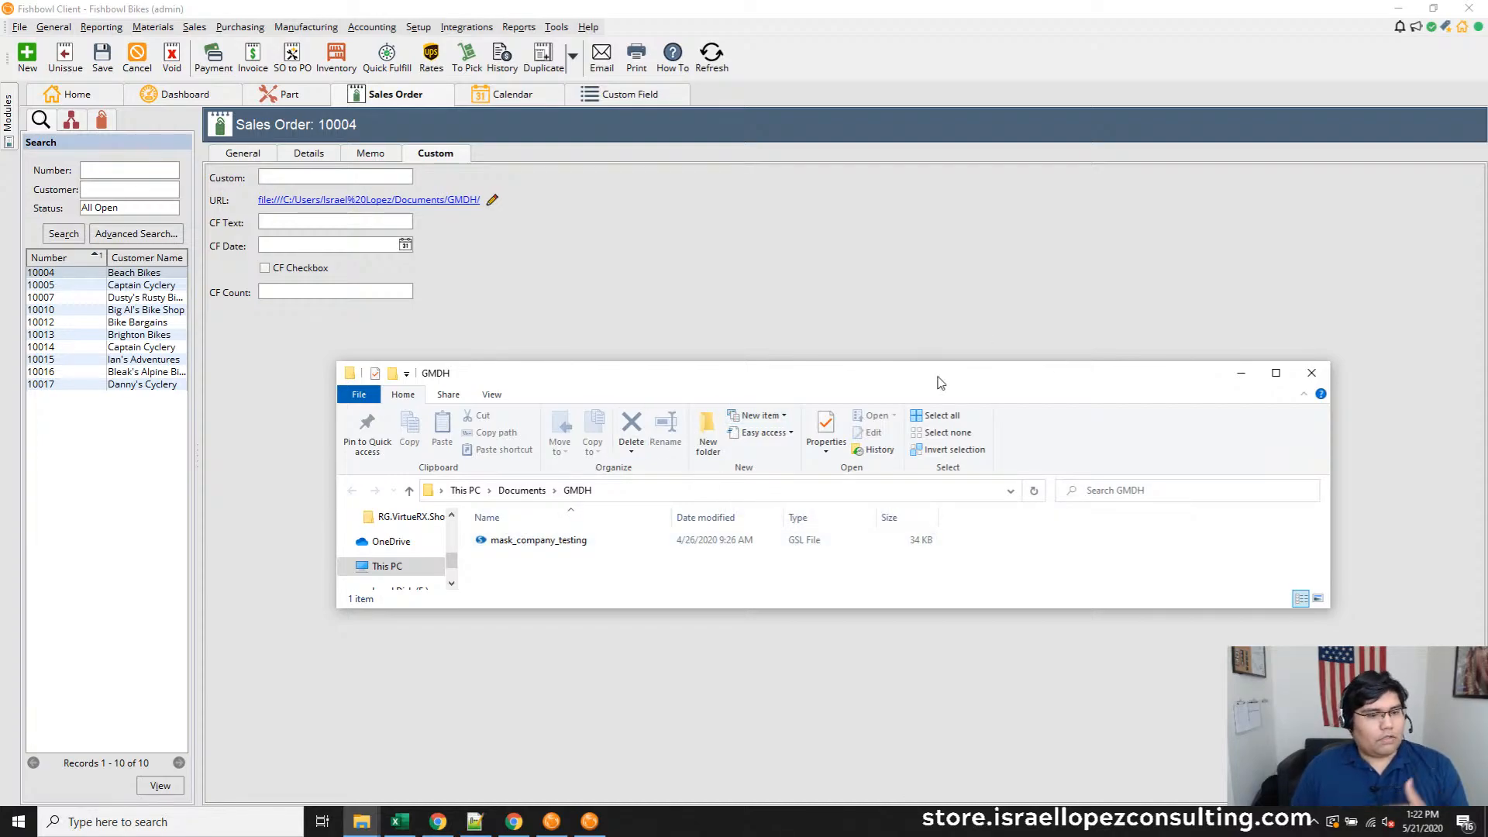
{"action": "left_click", "coordinate": [1310, 375]}
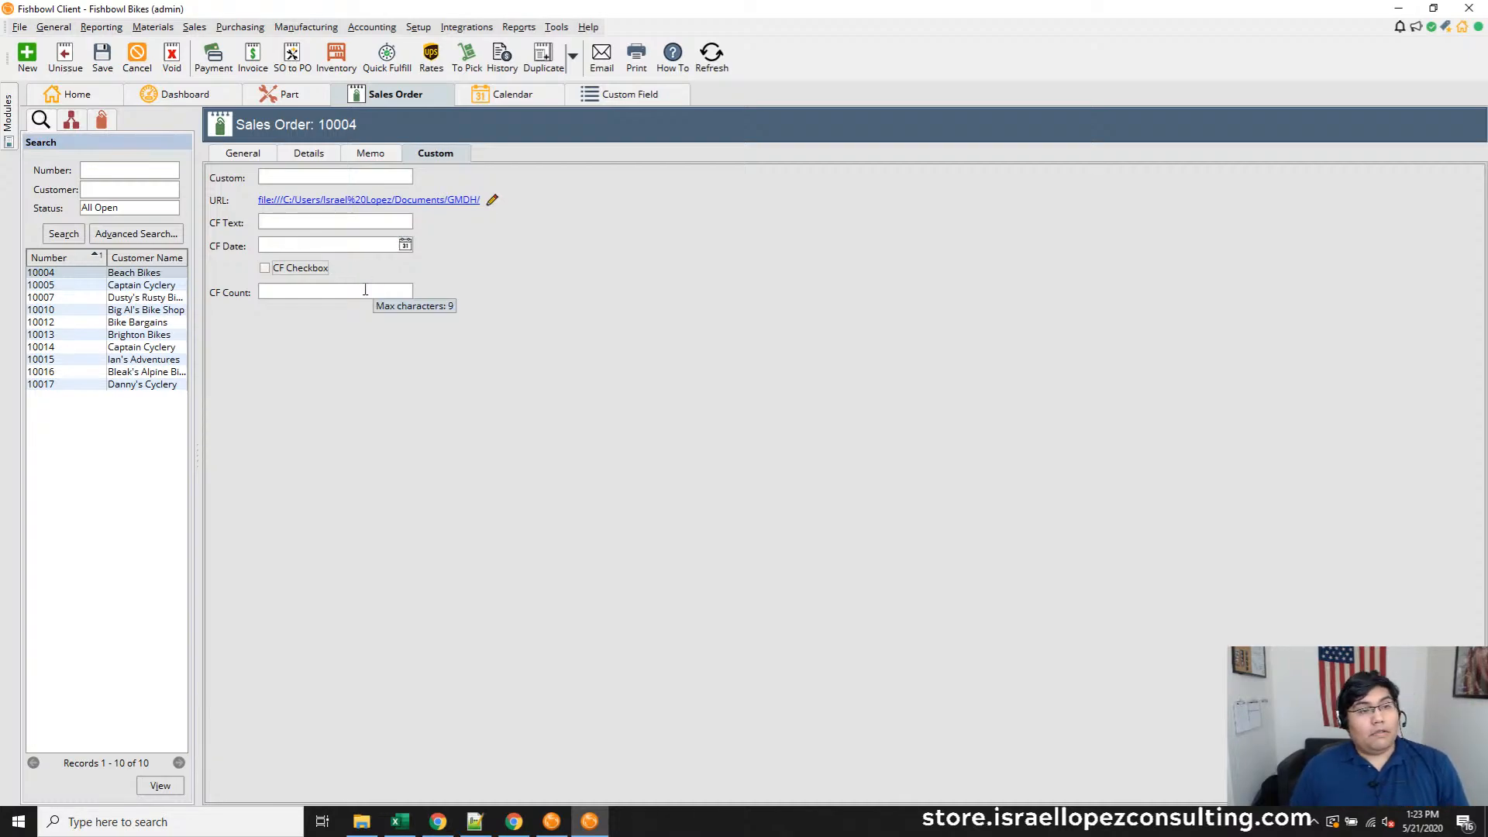
Fill in the order's custom fields with date 05/26/2020, checkbox ticked, count 5, a name as CF Text and TEST as Custom, and save
{"action": "left_click", "coordinate": [404, 245]}
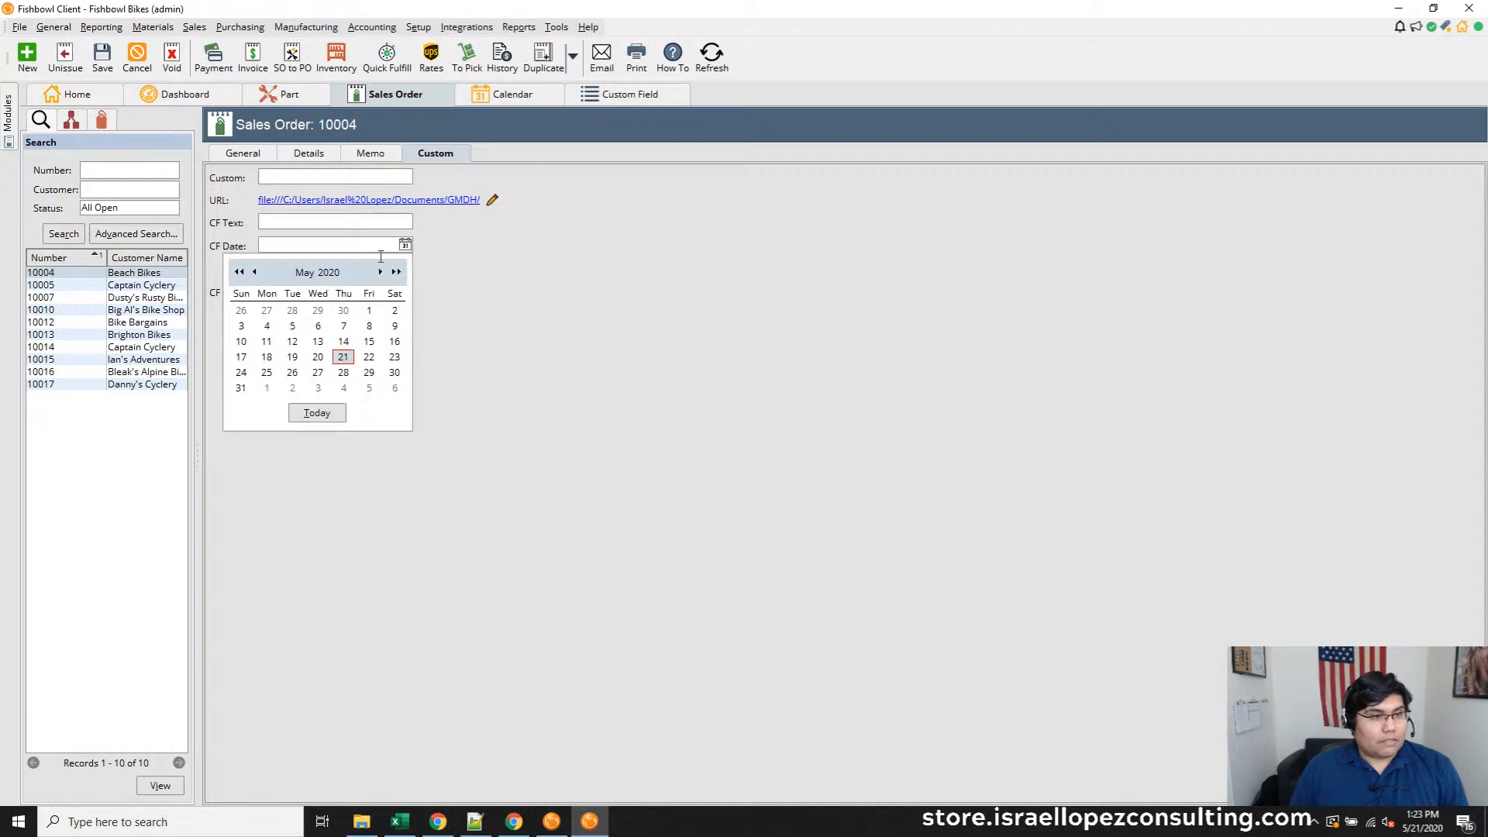
{"action": "left_click", "coordinate": [292, 372]}
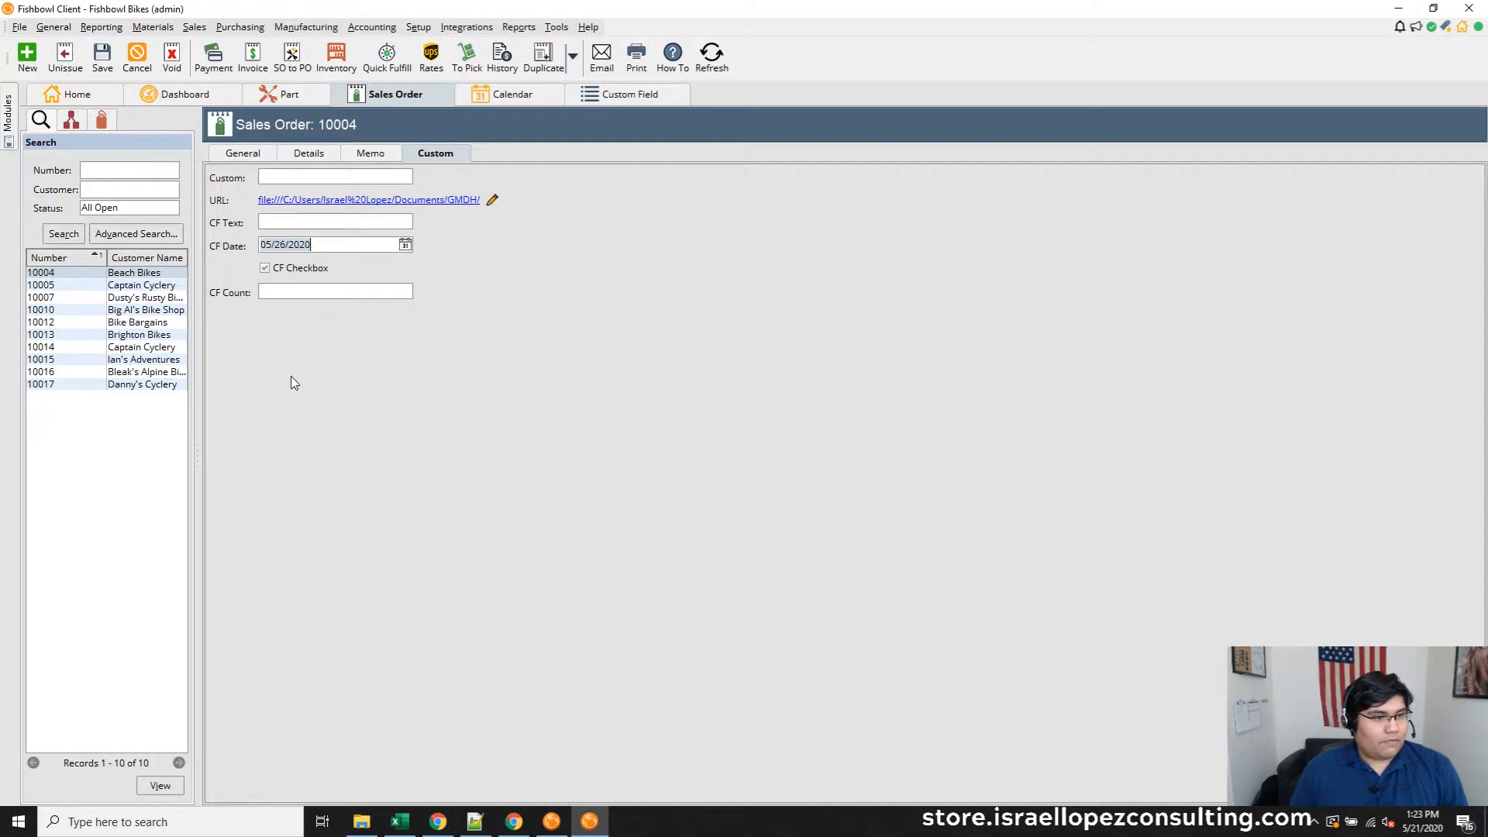
{"action": "left_click", "coordinate": [333, 292]}
{"action": "key", "text": "Tab"}
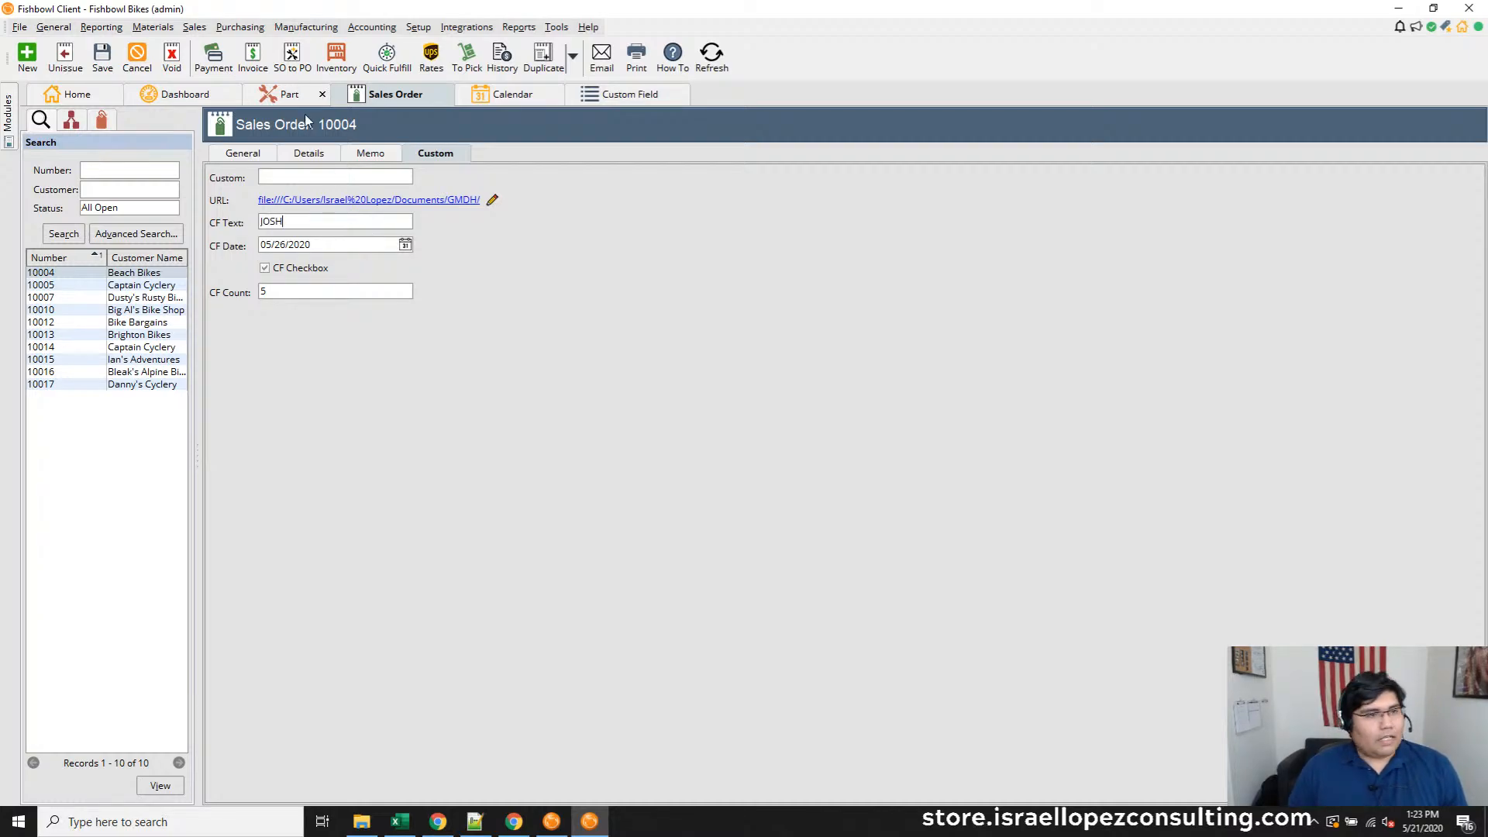
{"action": "type", "text": "TEST"}
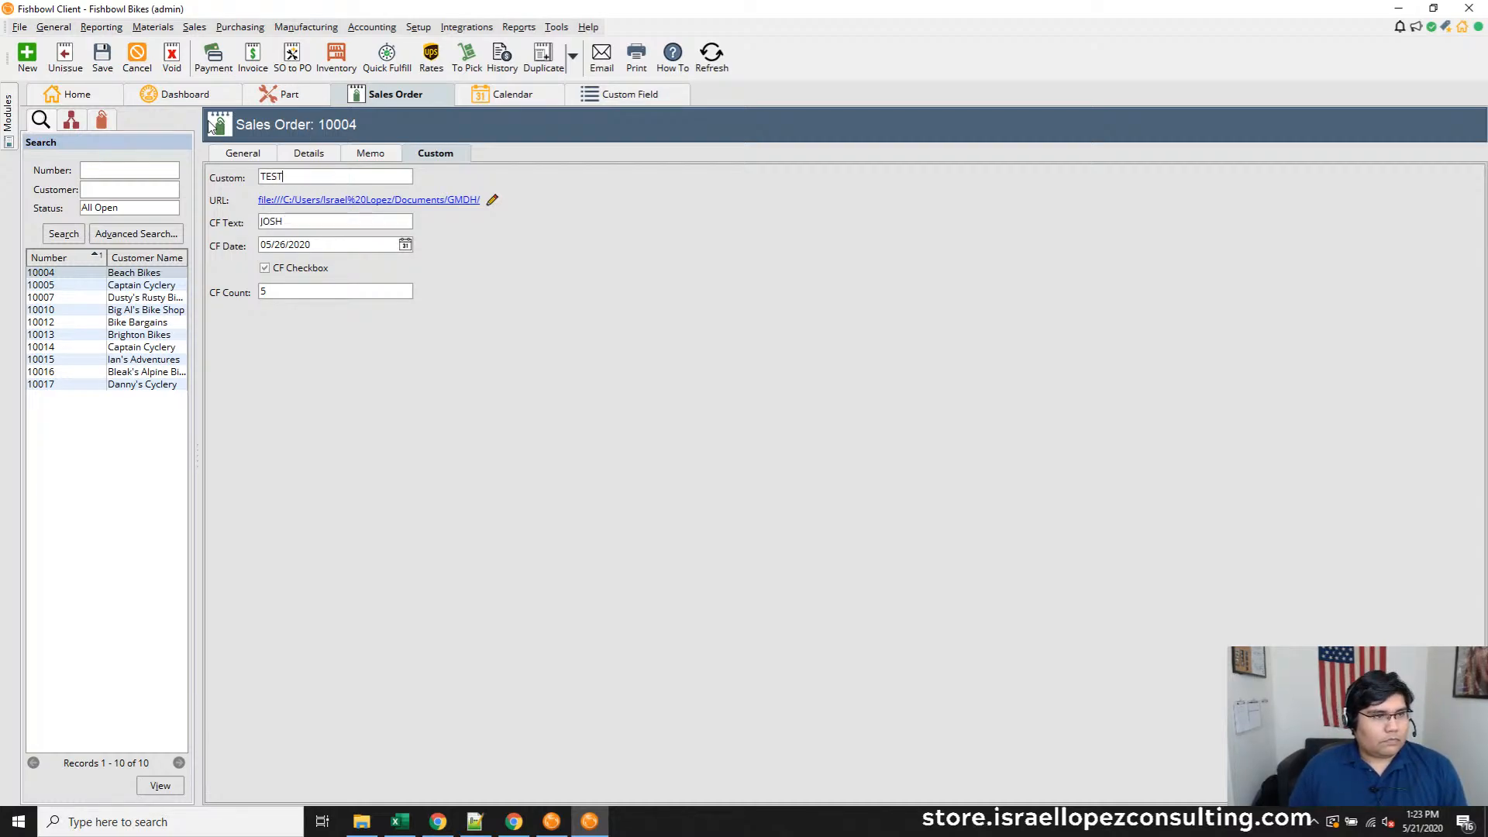
{"action": "left_click", "coordinate": [102, 58]}
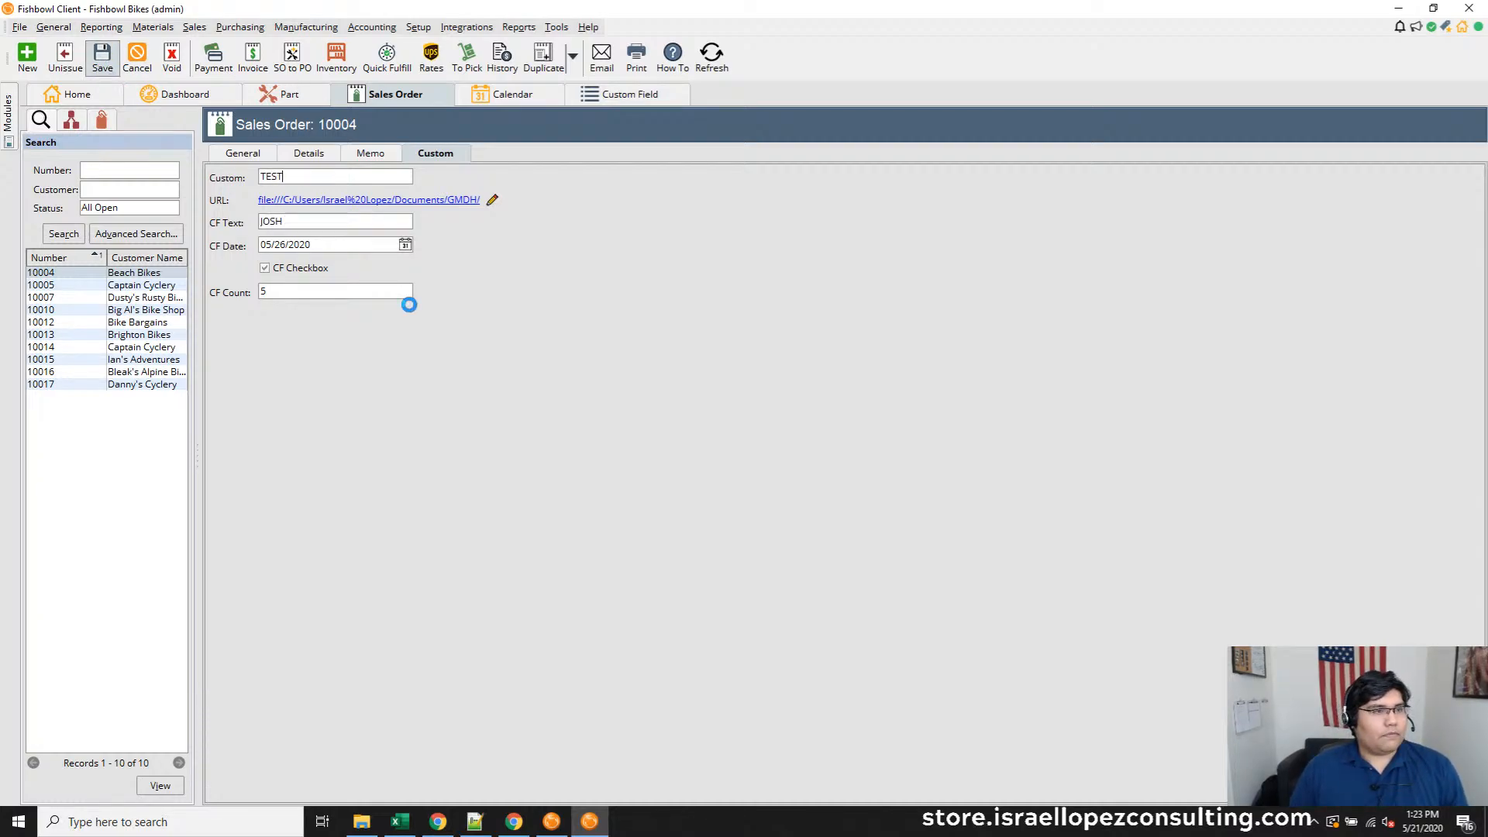
Generate the Sales Order Report for order 10004 and look through the preview for the custom fields
{"action": "left_click", "coordinate": [267, 154]}
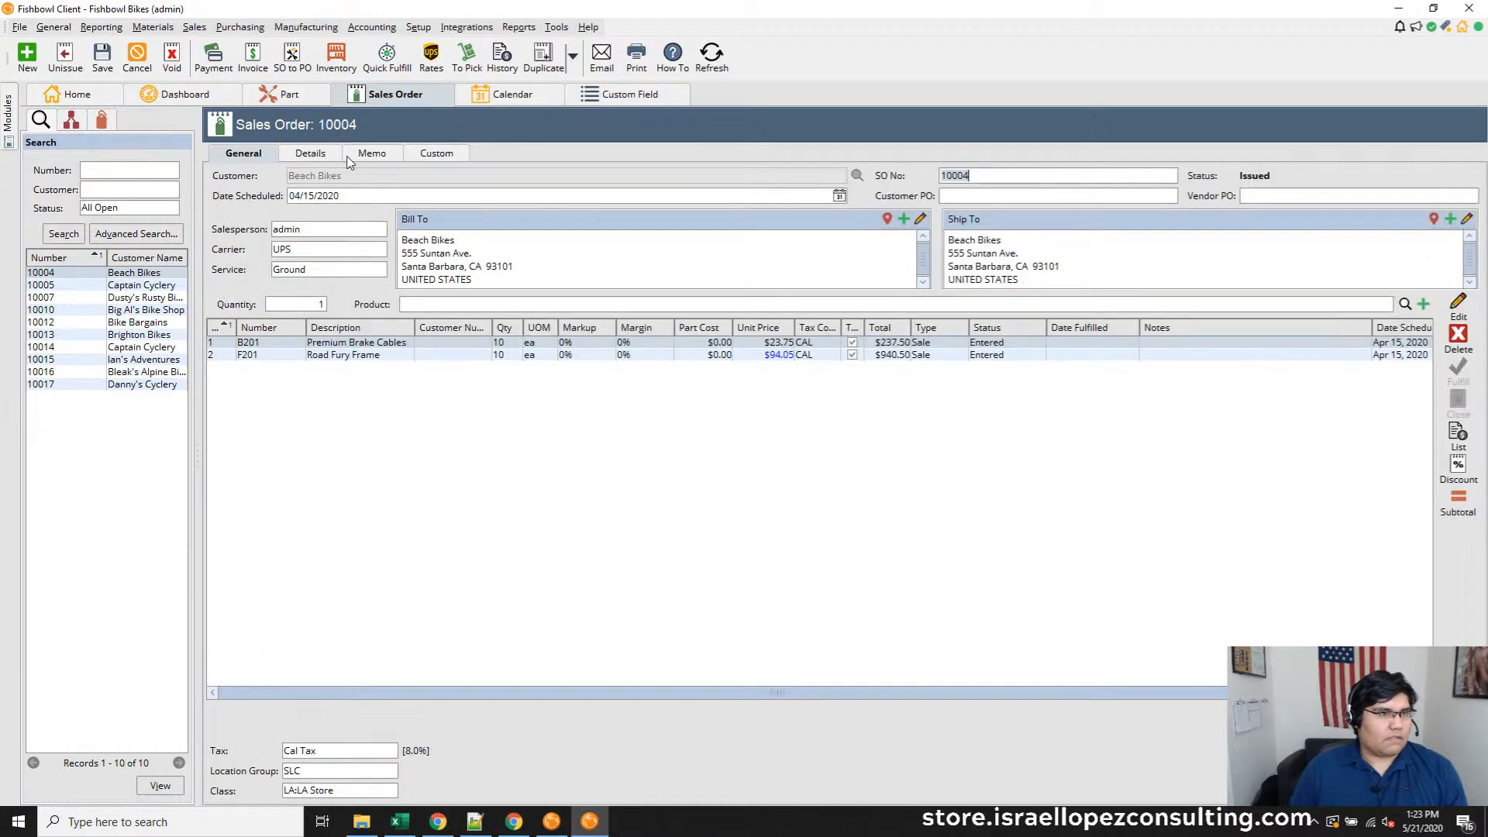
{"action": "left_click", "coordinate": [515, 27]}
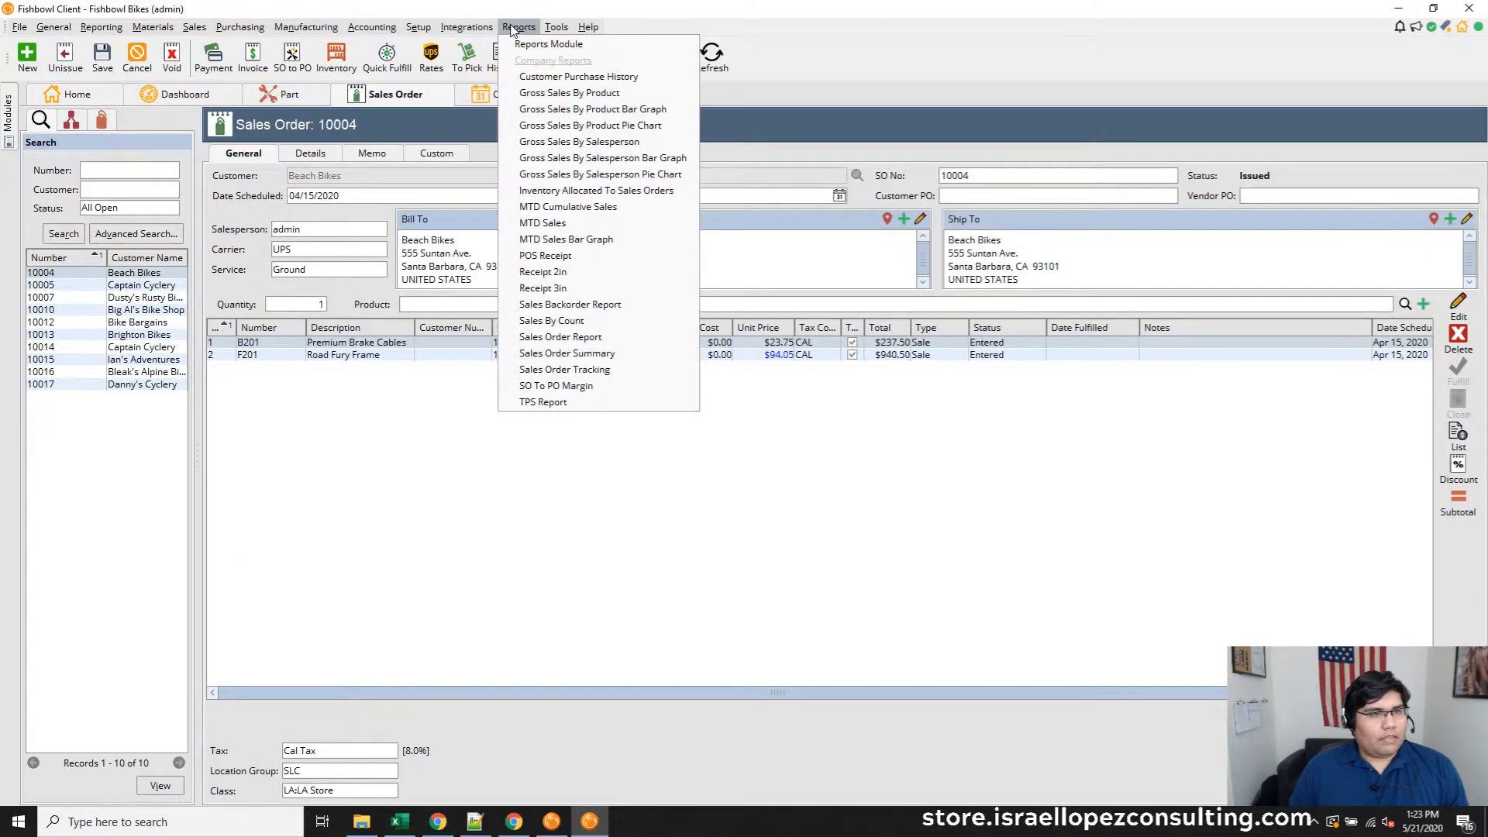
{"action": "left_click", "coordinate": [604, 340]}
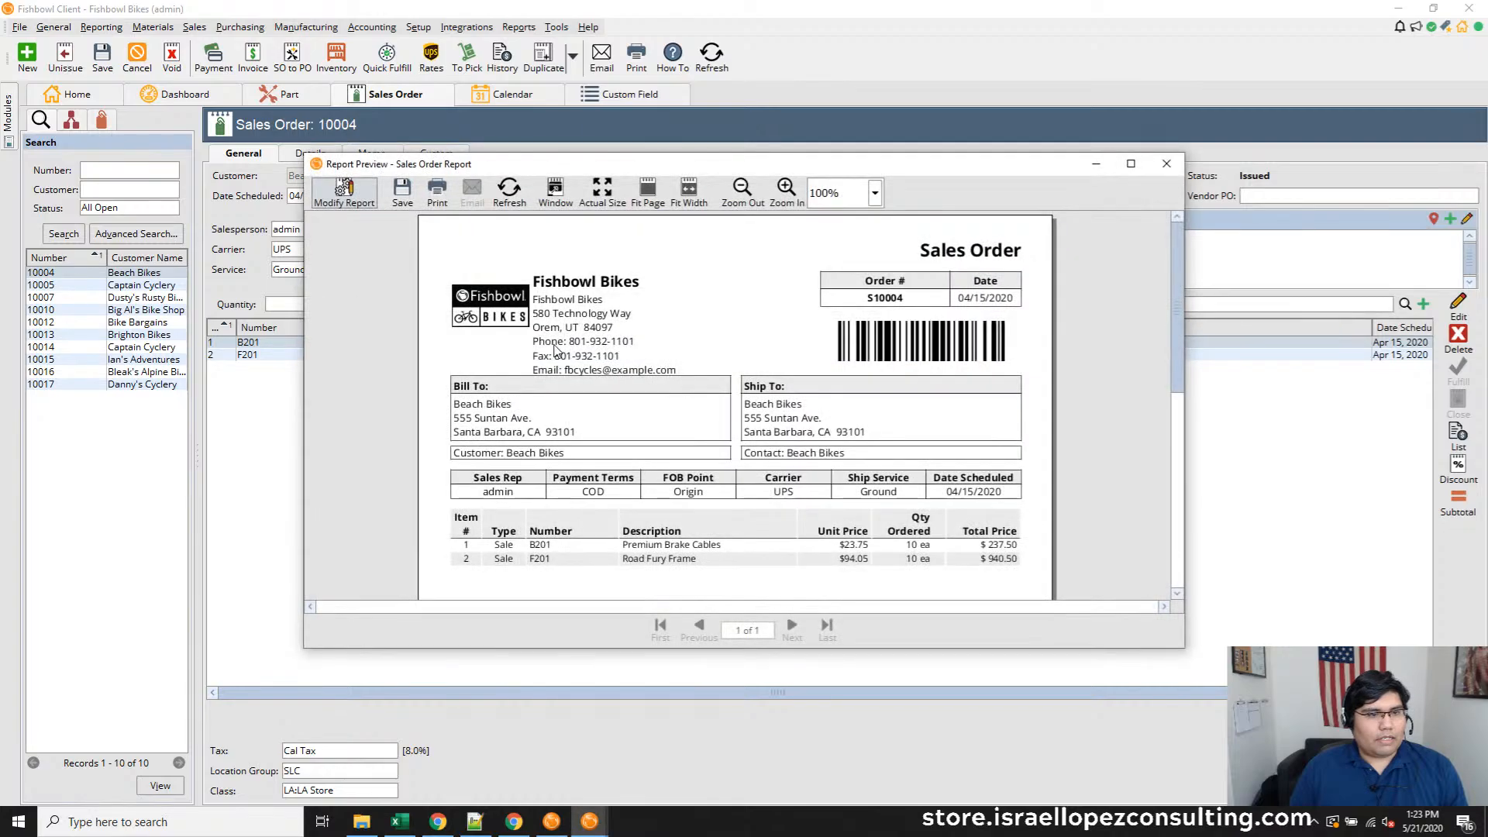
{"action": "scroll", "coordinate": [586, 364], "scroll_direction": "down", "scroll_amount": 2}
{"action": "scroll", "coordinate": [589, 365], "scroll_direction": "down", "scroll_amount": 4}
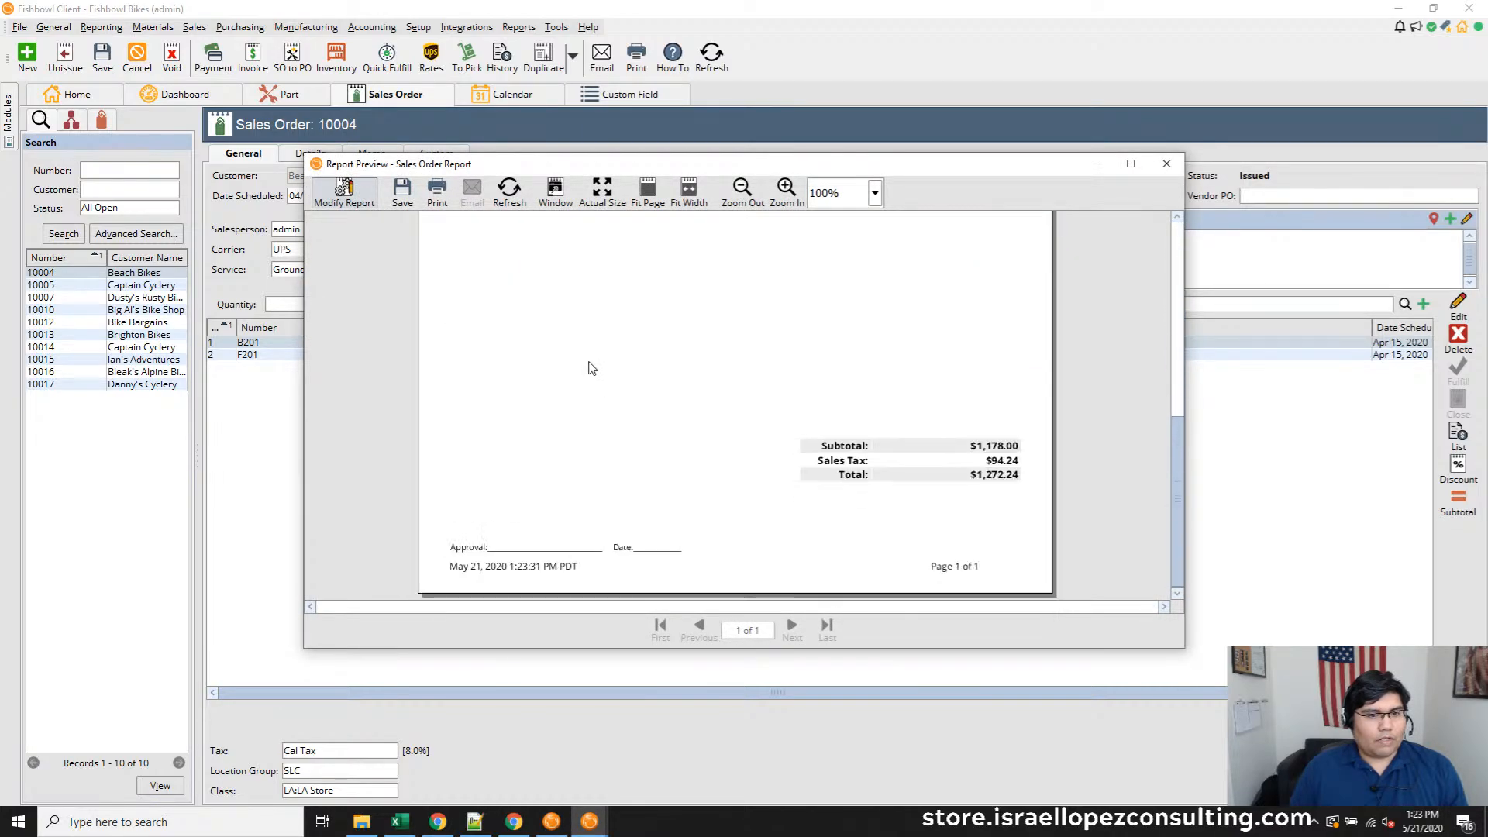
{"action": "scroll", "coordinate": [481, 347], "scroll_direction": "up", "scroll_amount": 2}
{"action": "scroll", "coordinate": [481, 346], "scroll_direction": "up", "scroll_amount": 3}
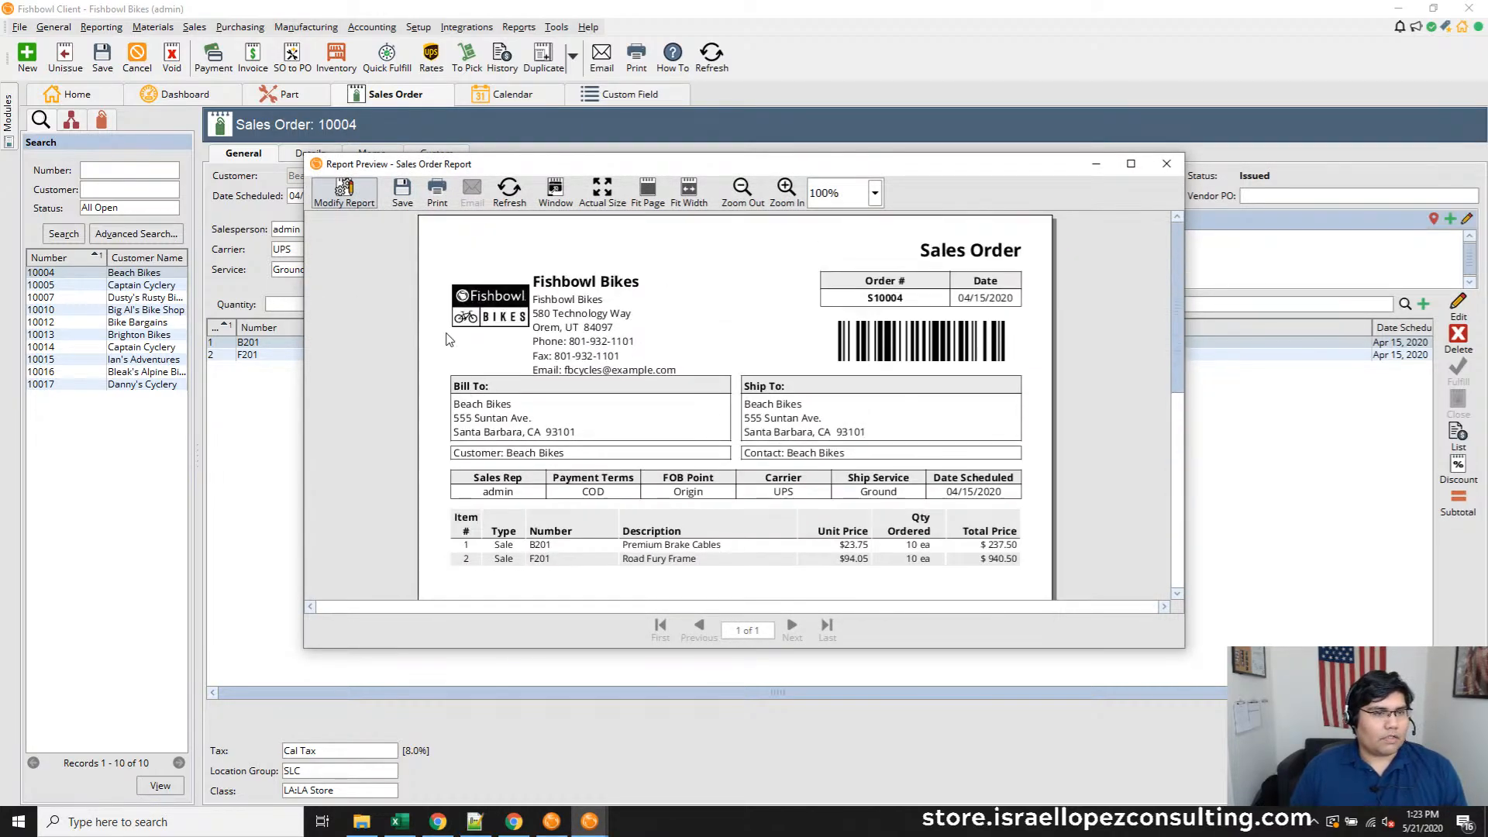
Open the report's modification settings and examine its optional settings and available columns for custom fields
{"action": "left_click", "coordinate": [344, 193]}
{"action": "left_click", "coordinate": [614, 318]}
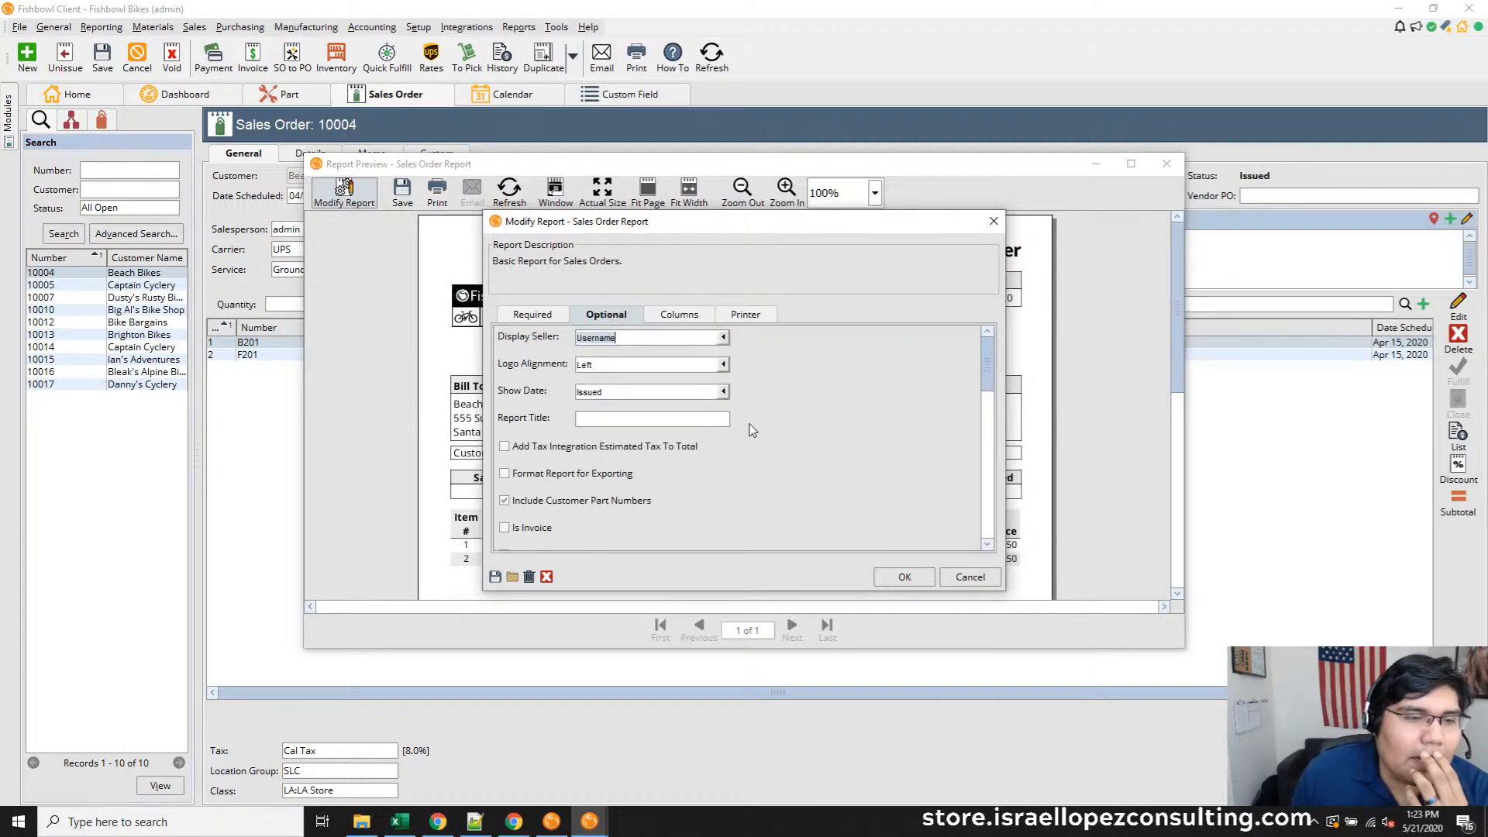
{"action": "scroll", "coordinate": [799, 485], "scroll_direction": "down", "scroll_amount": 2}
{"action": "scroll", "coordinate": [799, 485], "scroll_direction": "down", "scroll_amount": 6}
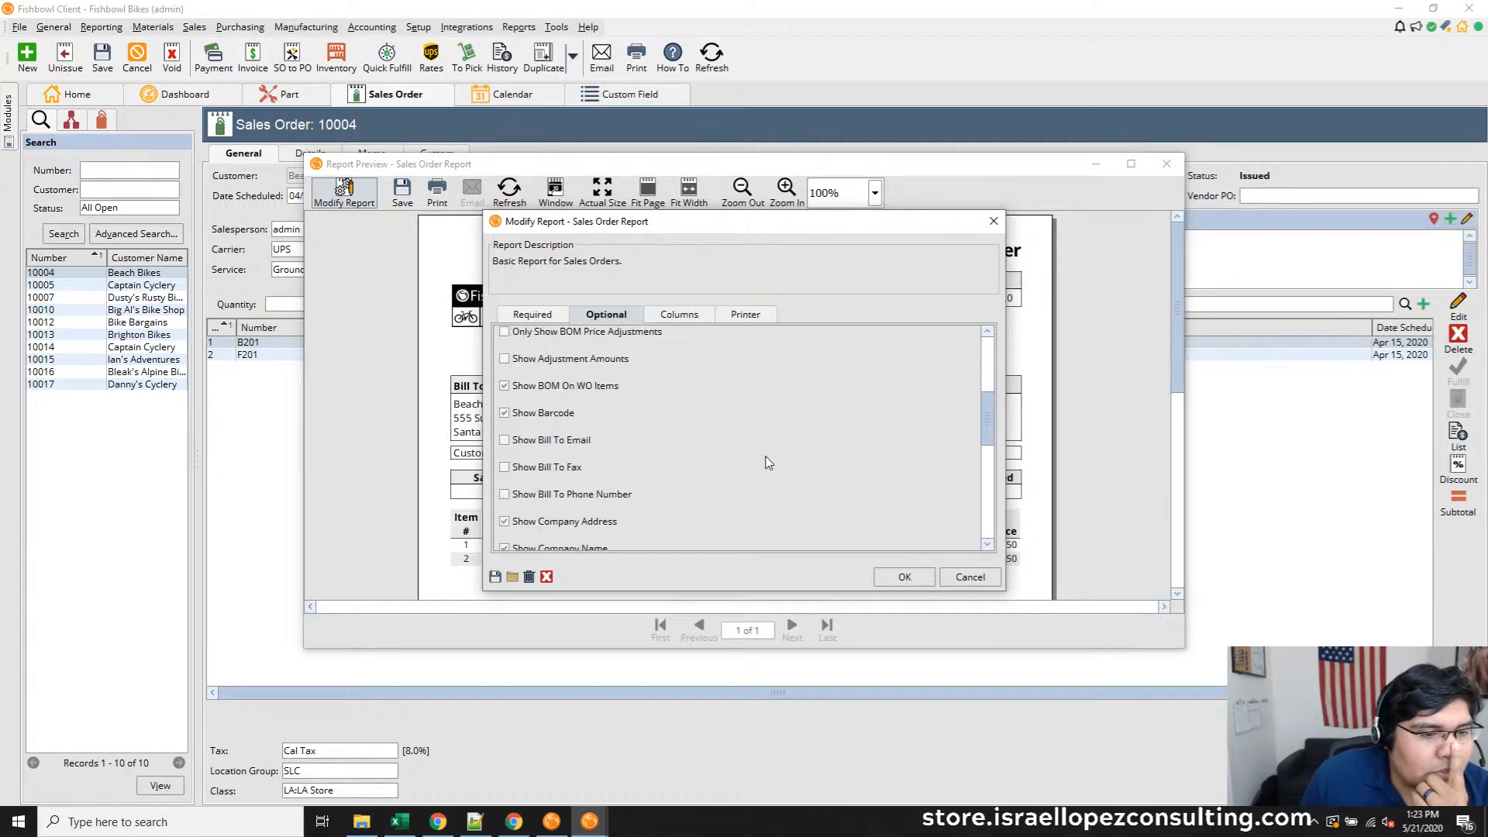
{"action": "scroll", "coordinate": [768, 460], "scroll_direction": "down", "scroll_amount": 2}
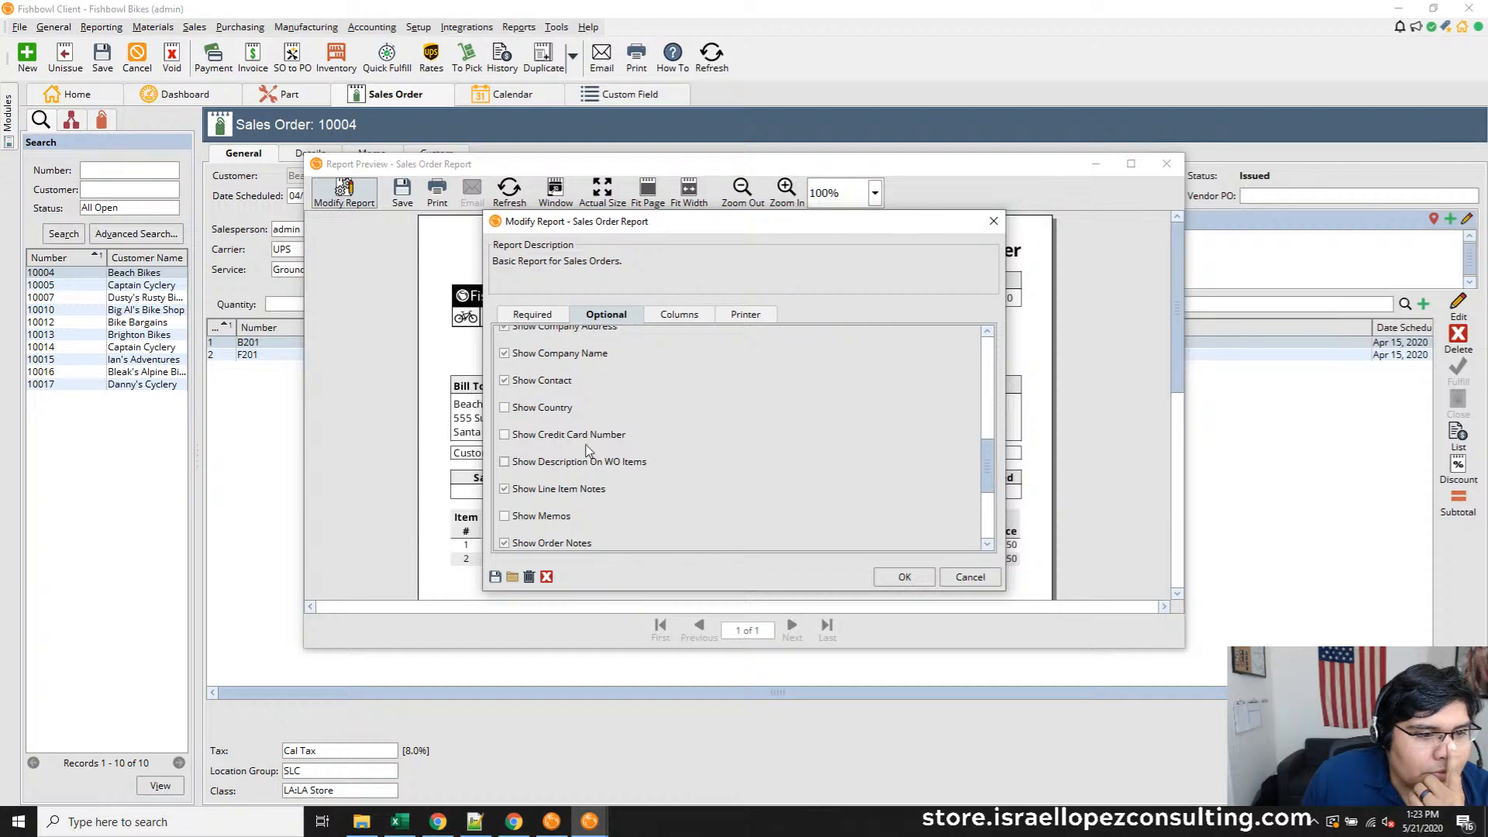
{"action": "scroll", "coordinate": [591, 450], "scroll_direction": "down", "scroll_amount": 3}
{"action": "scroll", "coordinate": [593, 443], "scroll_direction": "up", "scroll_amount": 12}
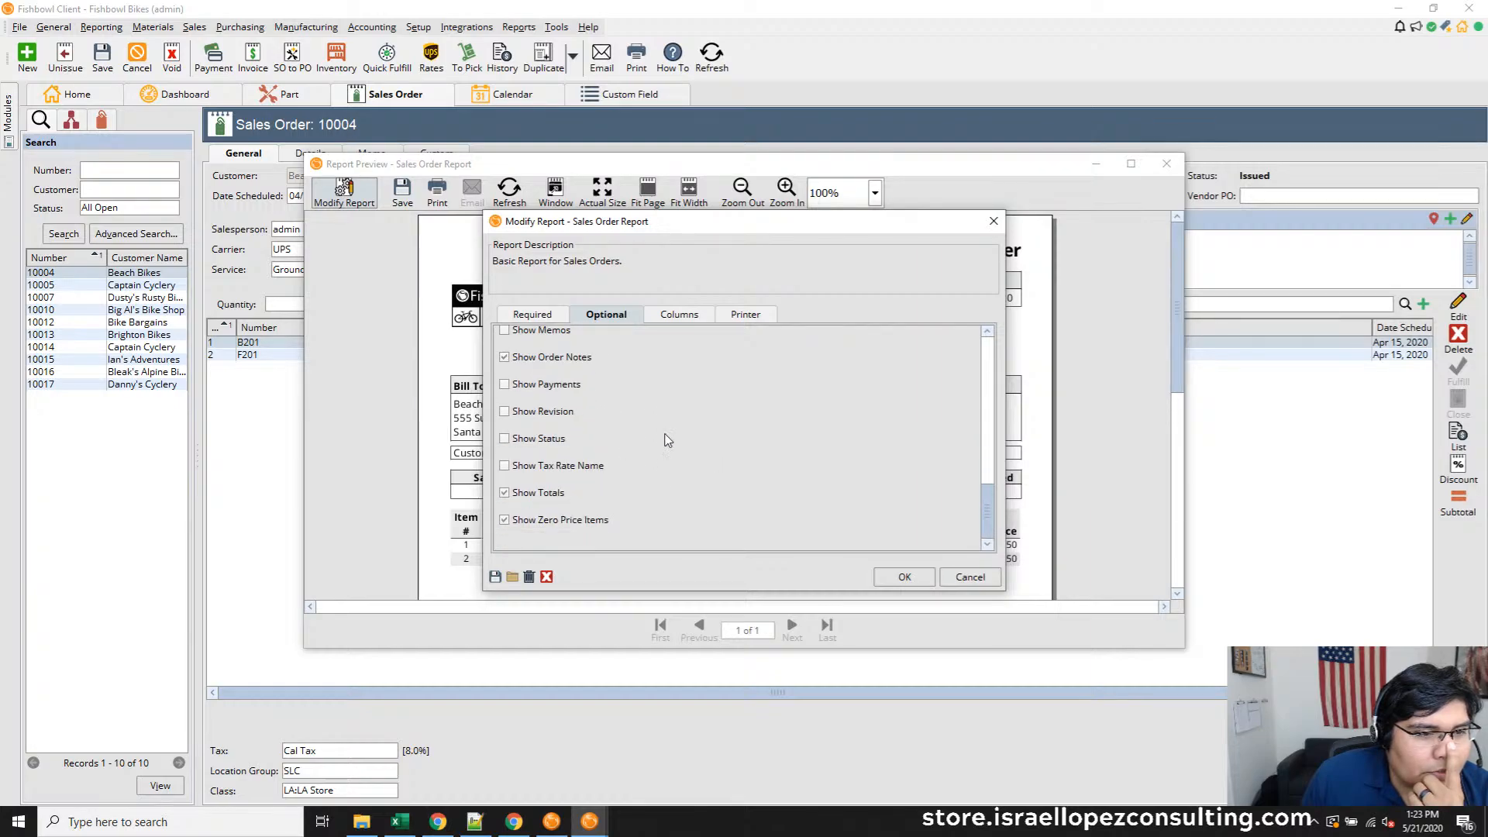
{"action": "left_click", "coordinate": [681, 316]}
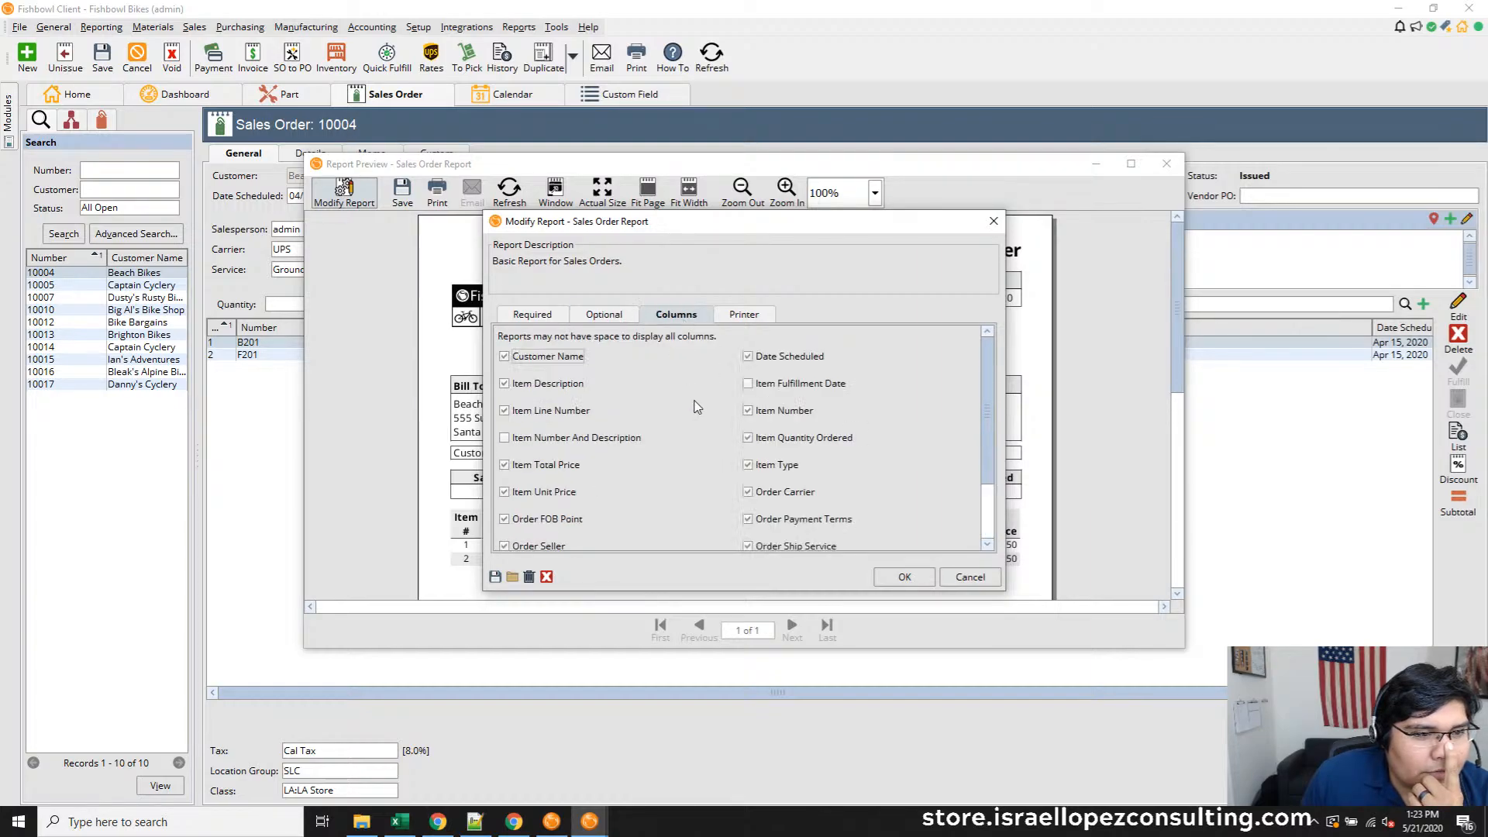
{"action": "scroll", "coordinate": [695, 407], "scroll_direction": "down", "scroll_amount": 2}
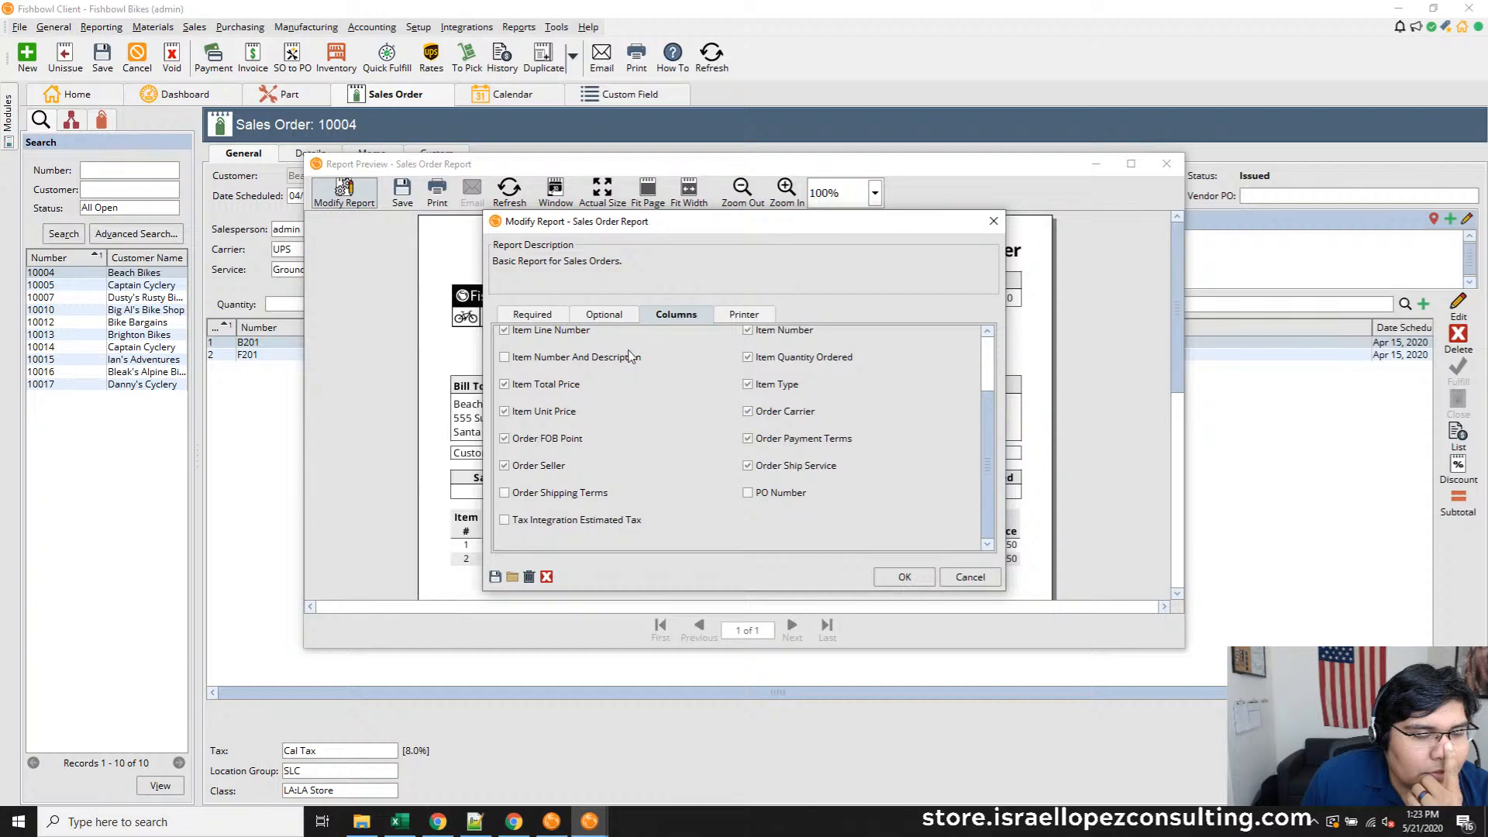
Recheck the report's optional settings and its required sales order parameter for a custom field option
{"action": "left_click", "coordinate": [606, 315]}
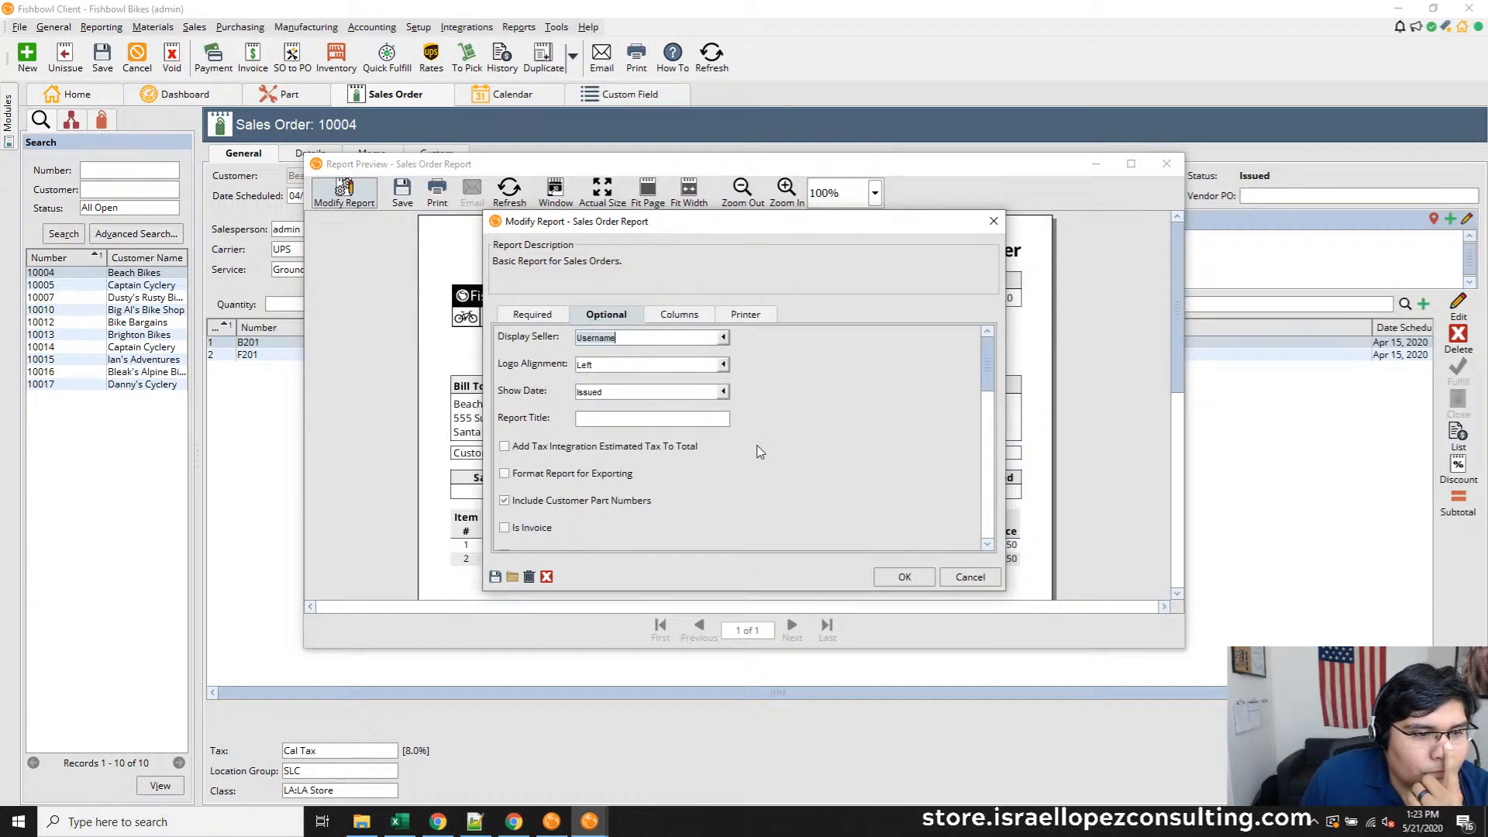
{"action": "scroll", "coordinate": [759, 452], "scroll_direction": "down", "scroll_amount": 6}
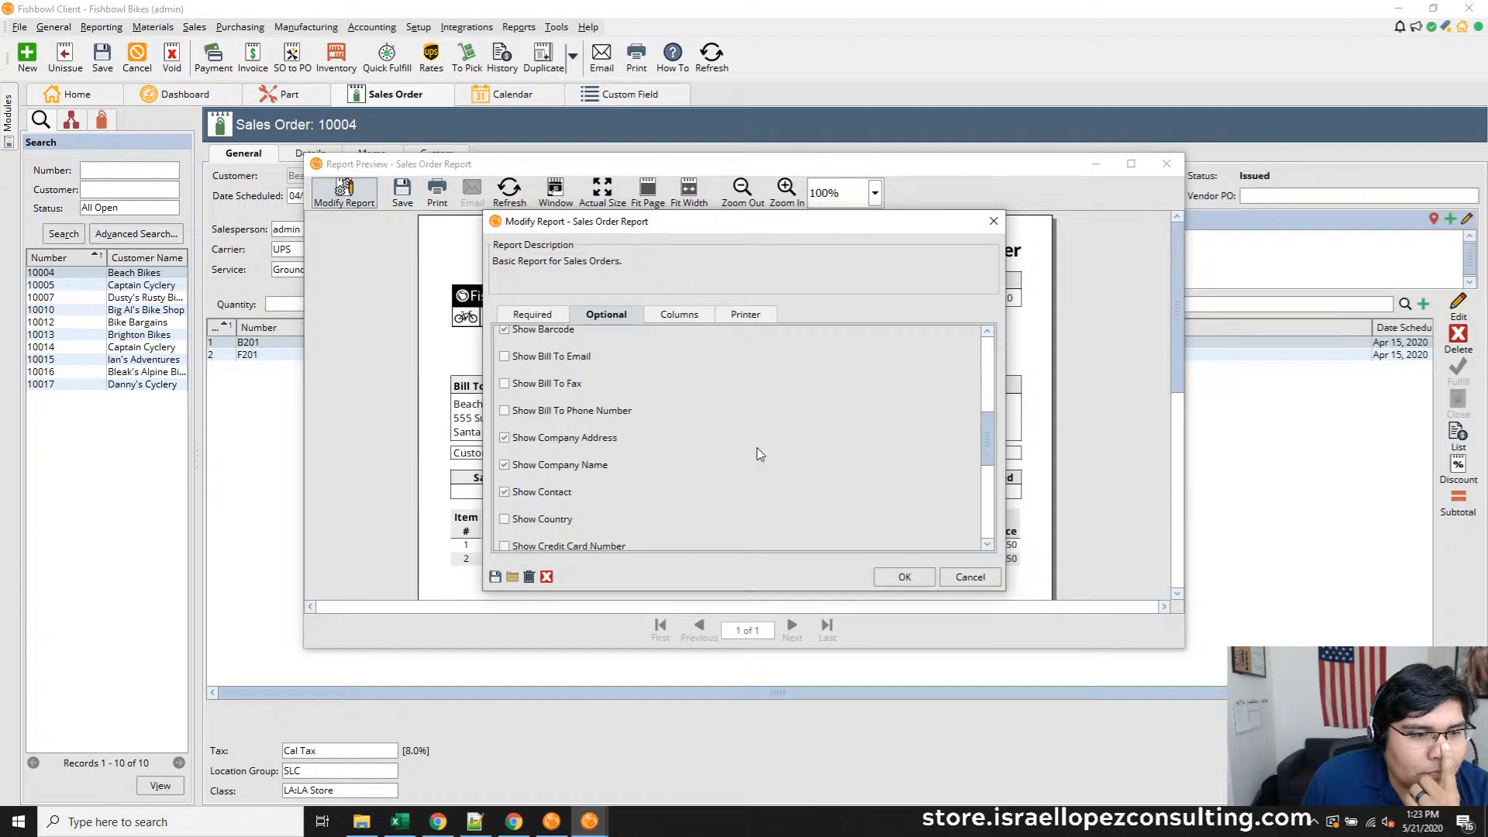
{"action": "scroll", "coordinate": [760, 452], "scroll_direction": "down", "scroll_amount": 4}
{"action": "scroll", "coordinate": [744, 455], "scroll_direction": "up", "scroll_amount": 9}
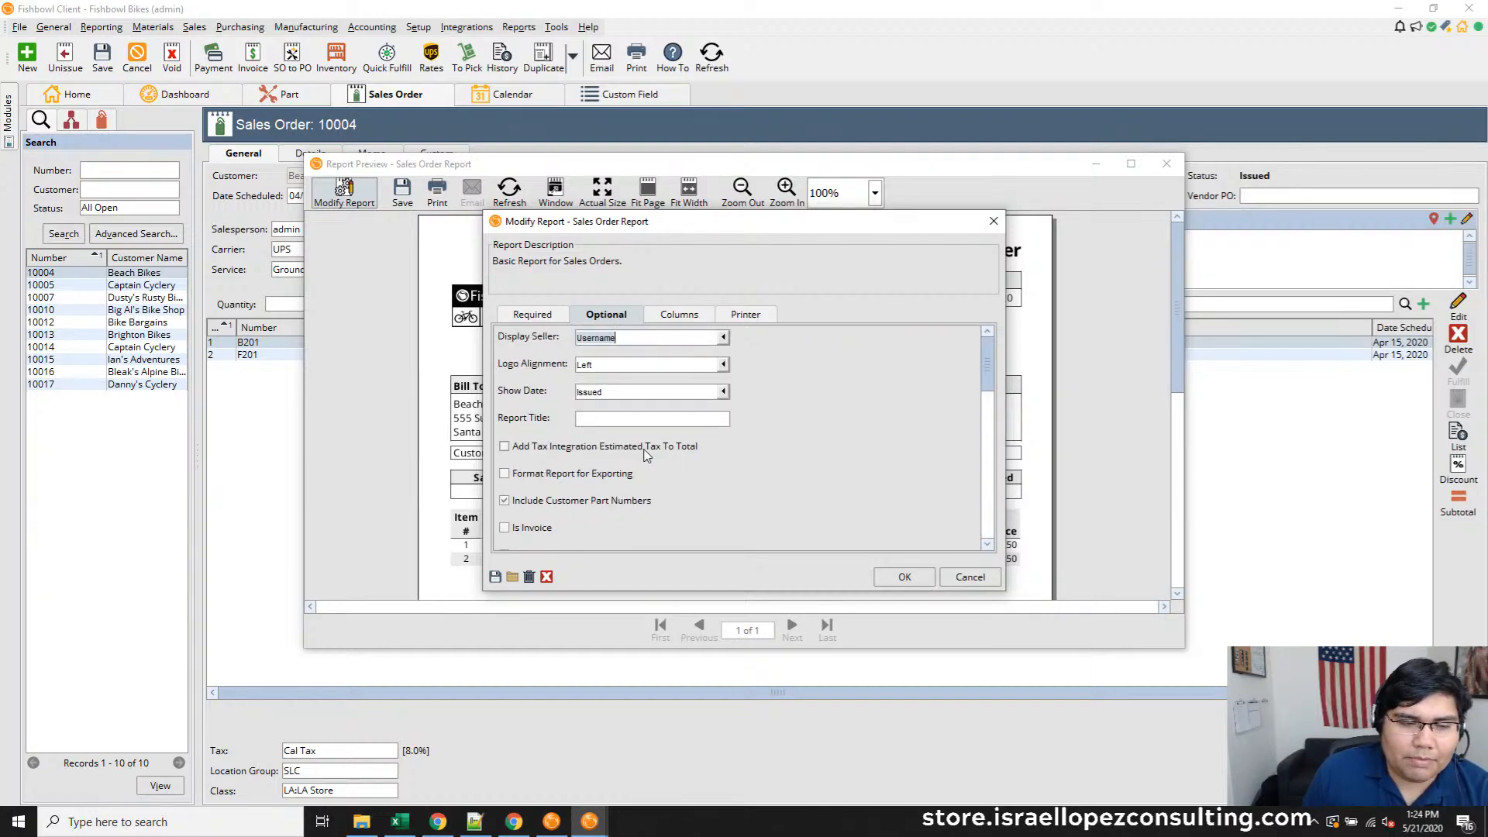
{"action": "left_click", "coordinate": [547, 316]}
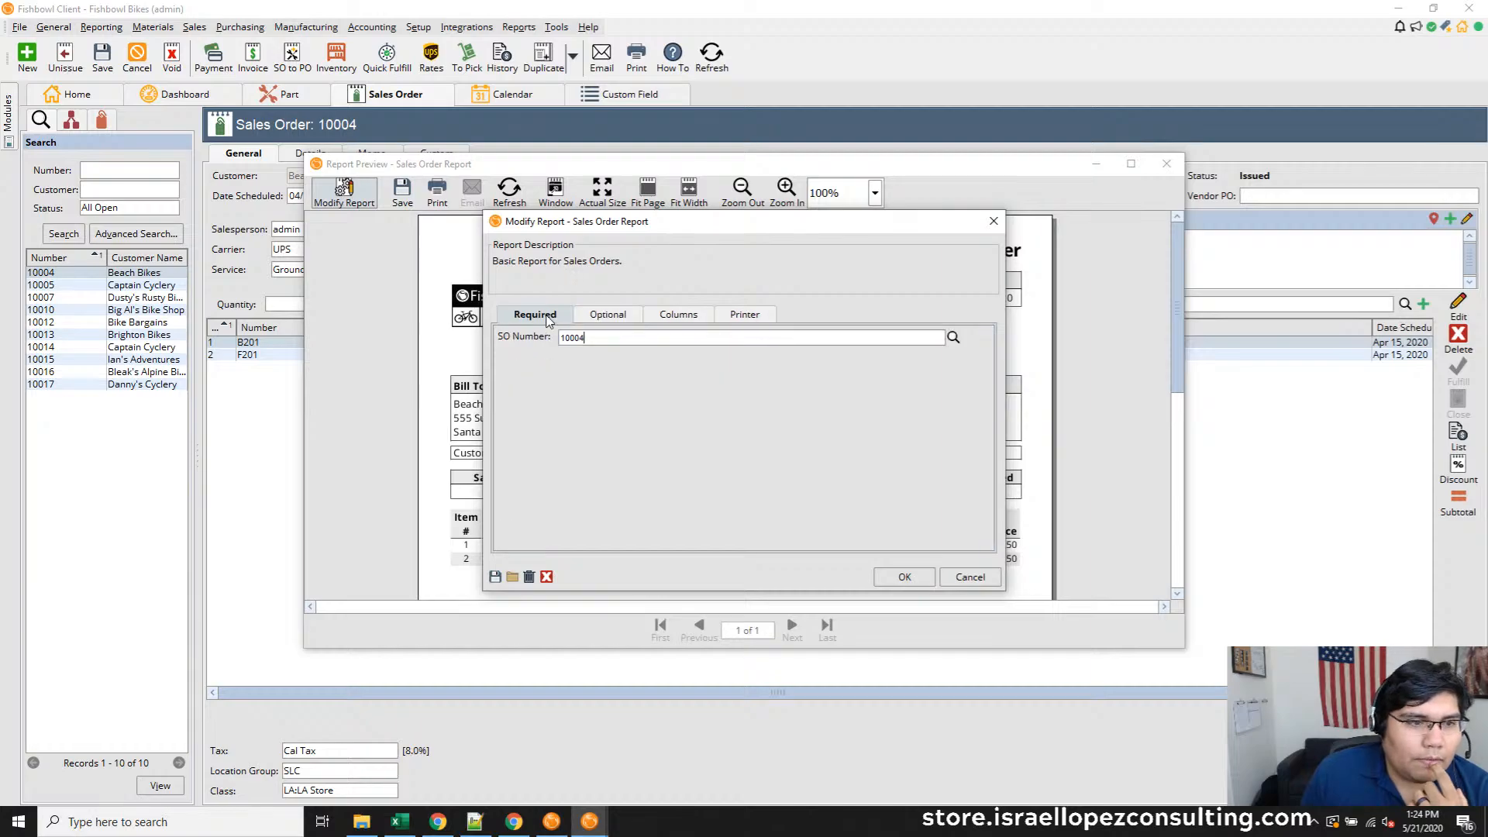
{"action": "left_click", "coordinate": [632, 318]}
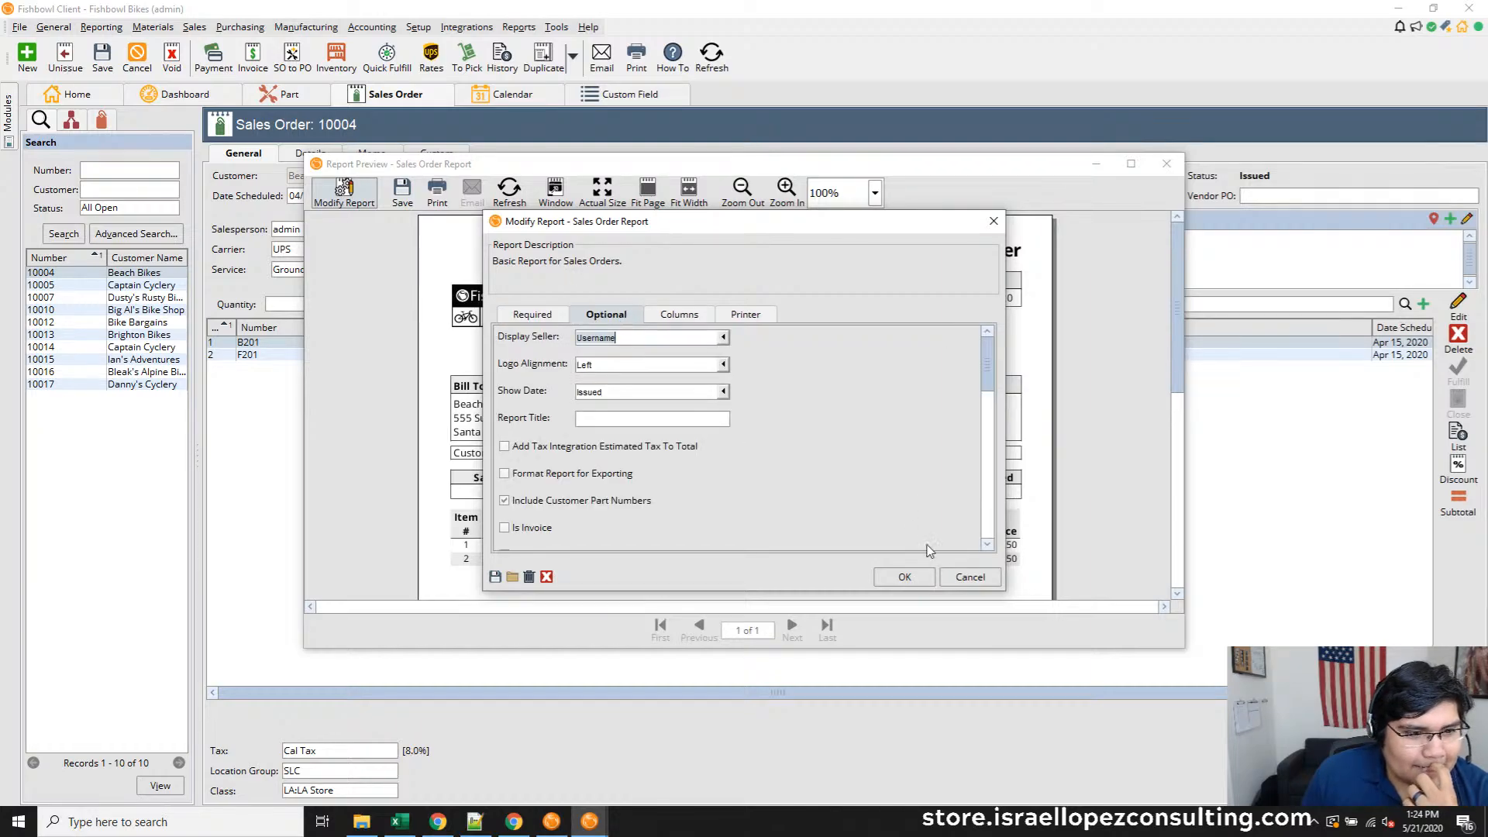
{"action": "scroll", "coordinate": [854, 504], "scroll_direction": "down", "scroll_amount": 3}
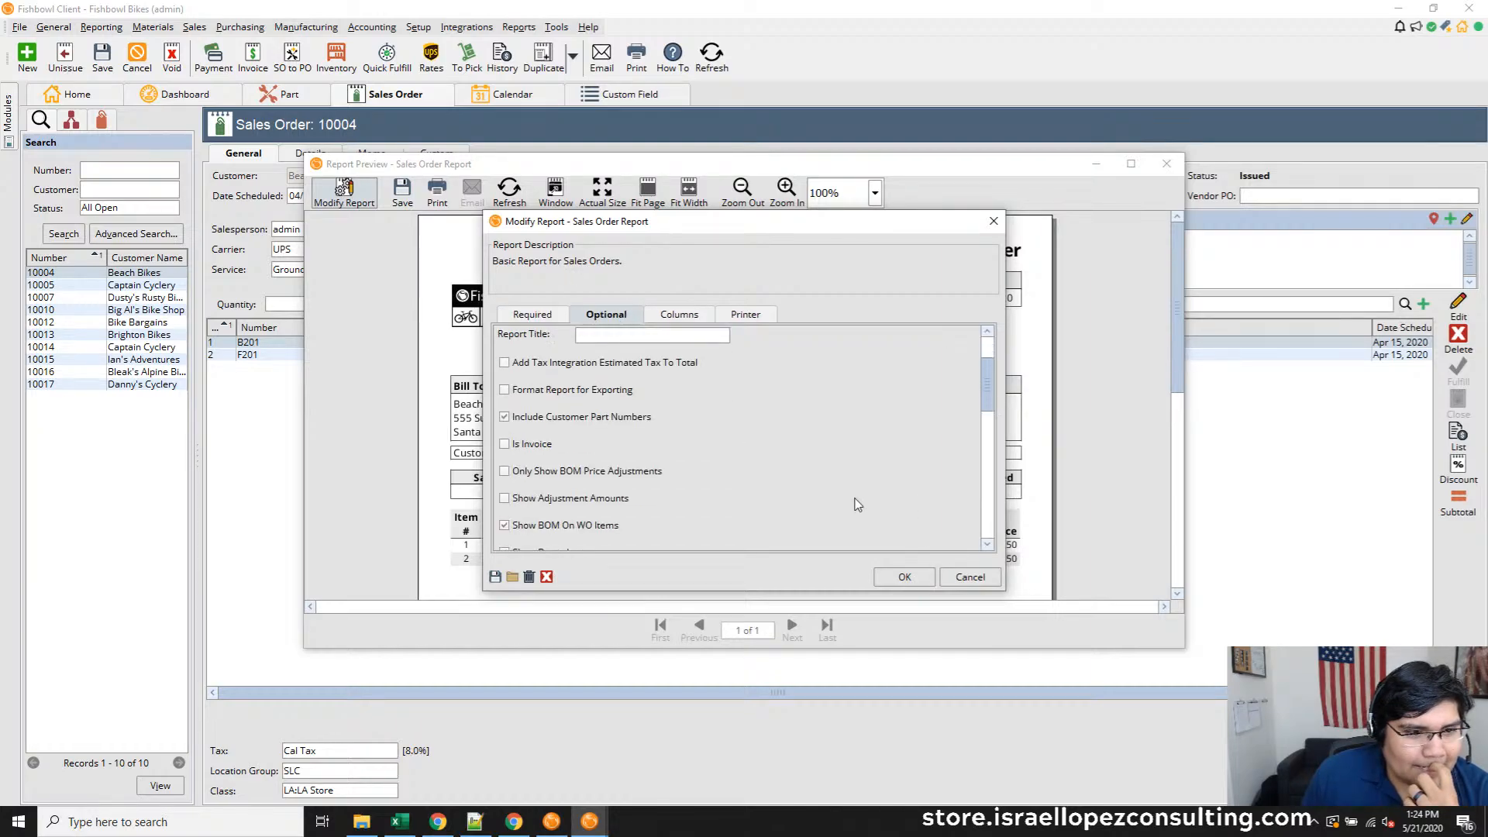
Enlarge the Modify Report dialog vertically and review the full lists of optional settings and columns
{"action": "double_click", "coordinate": [824, 210]}
{"action": "scroll", "coordinate": [762, 408], "scroll_direction": "down", "scroll_amount": 3}
{"action": "scroll", "coordinate": [762, 409], "scroll_direction": "down", "scroll_amount": 3}
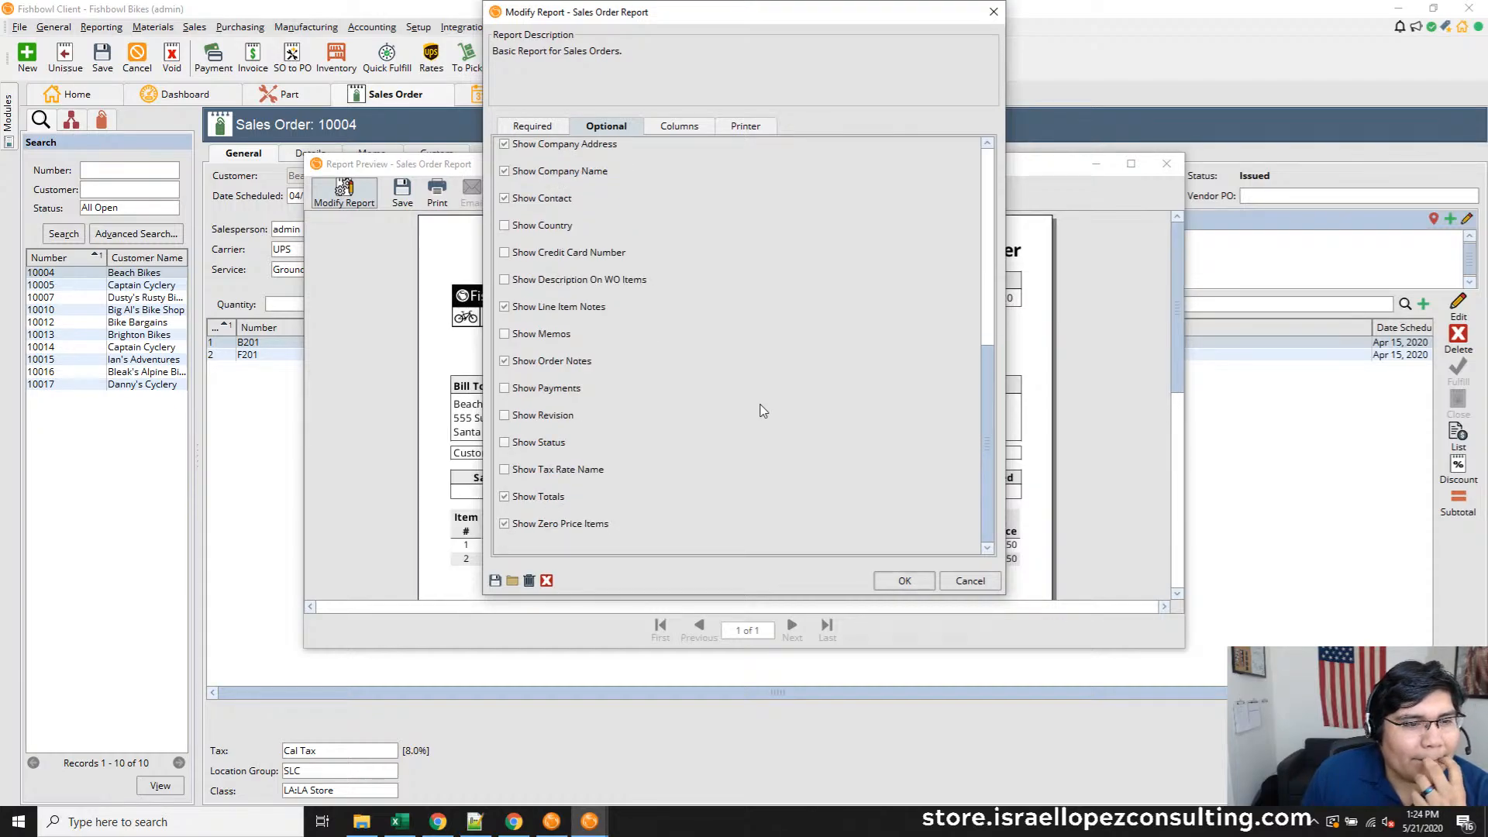
{"action": "scroll", "coordinate": [763, 410], "scroll_direction": "up", "scroll_amount": 6}
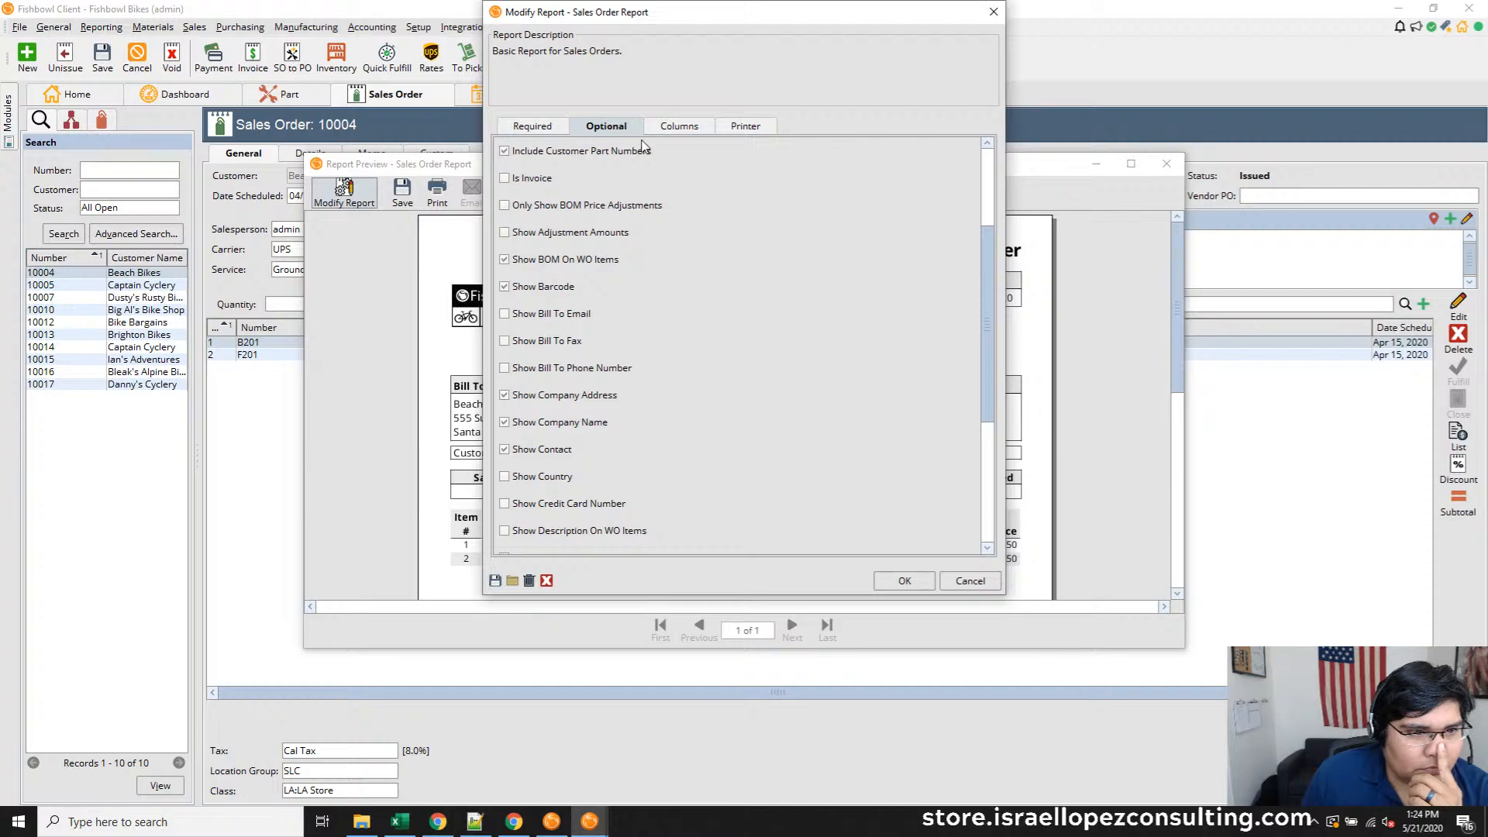
{"action": "left_click", "coordinate": [667, 129]}
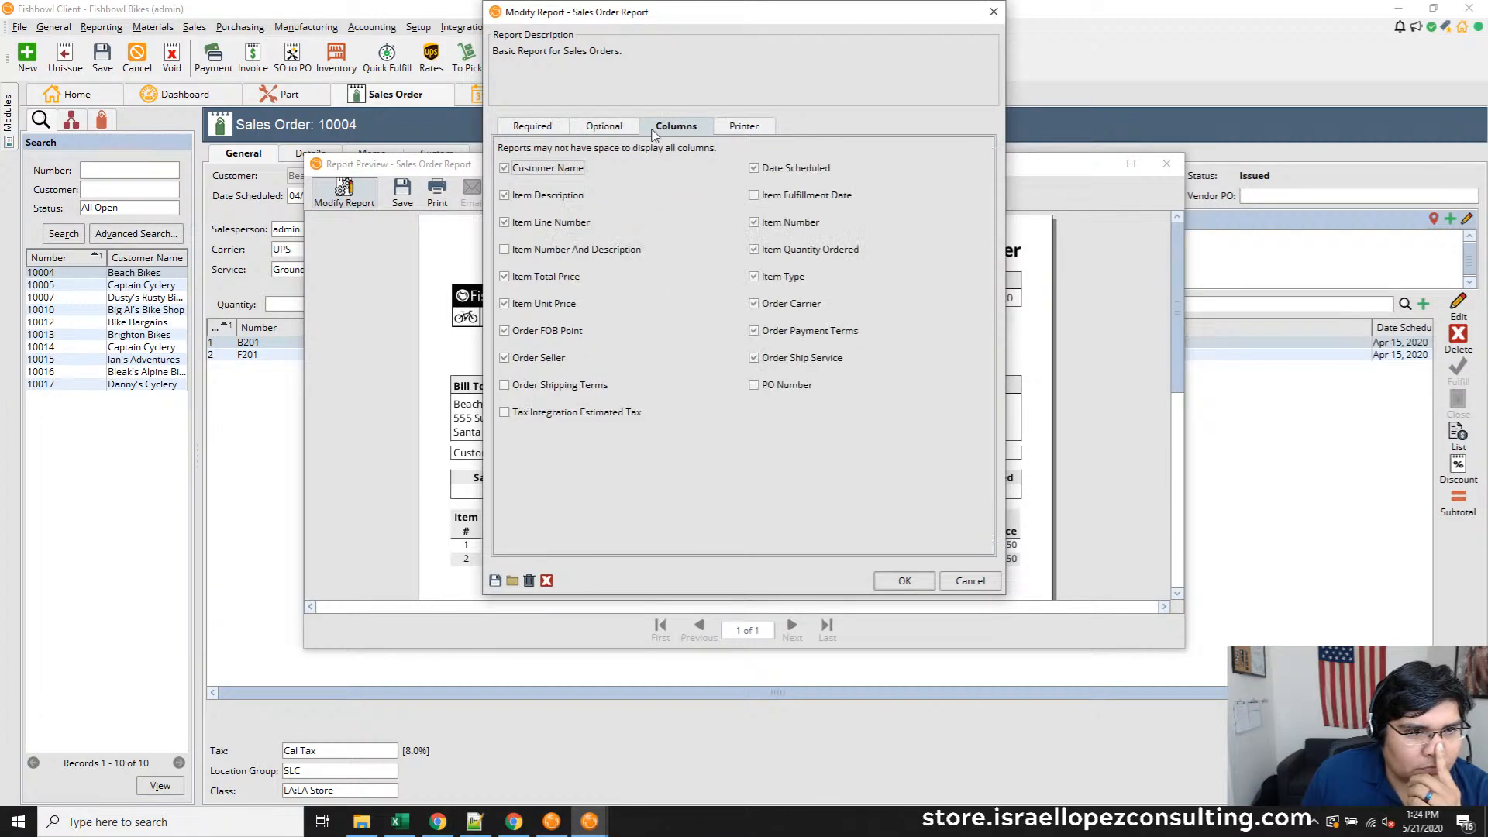
{"action": "left_click", "coordinate": [602, 128]}
{"action": "scroll", "coordinate": [612, 221], "scroll_direction": "up", "scroll_amount": 2}
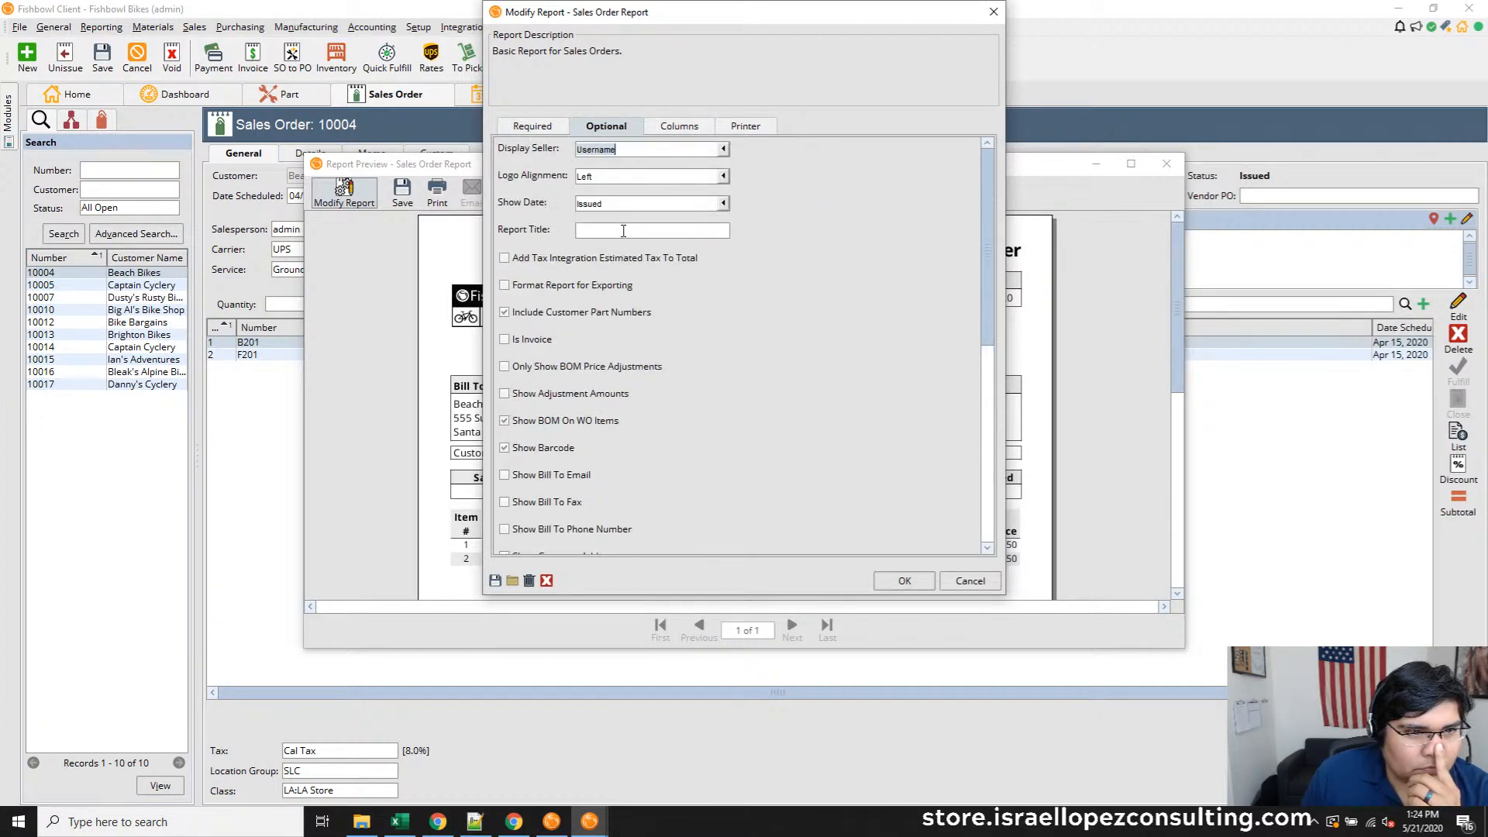
Include the Tax Integration Estimated Tax column in the report, review the regenerated preview and close it
{"action": "left_click", "coordinate": [673, 126]}
{"action": "left_click", "coordinate": [609, 413]}
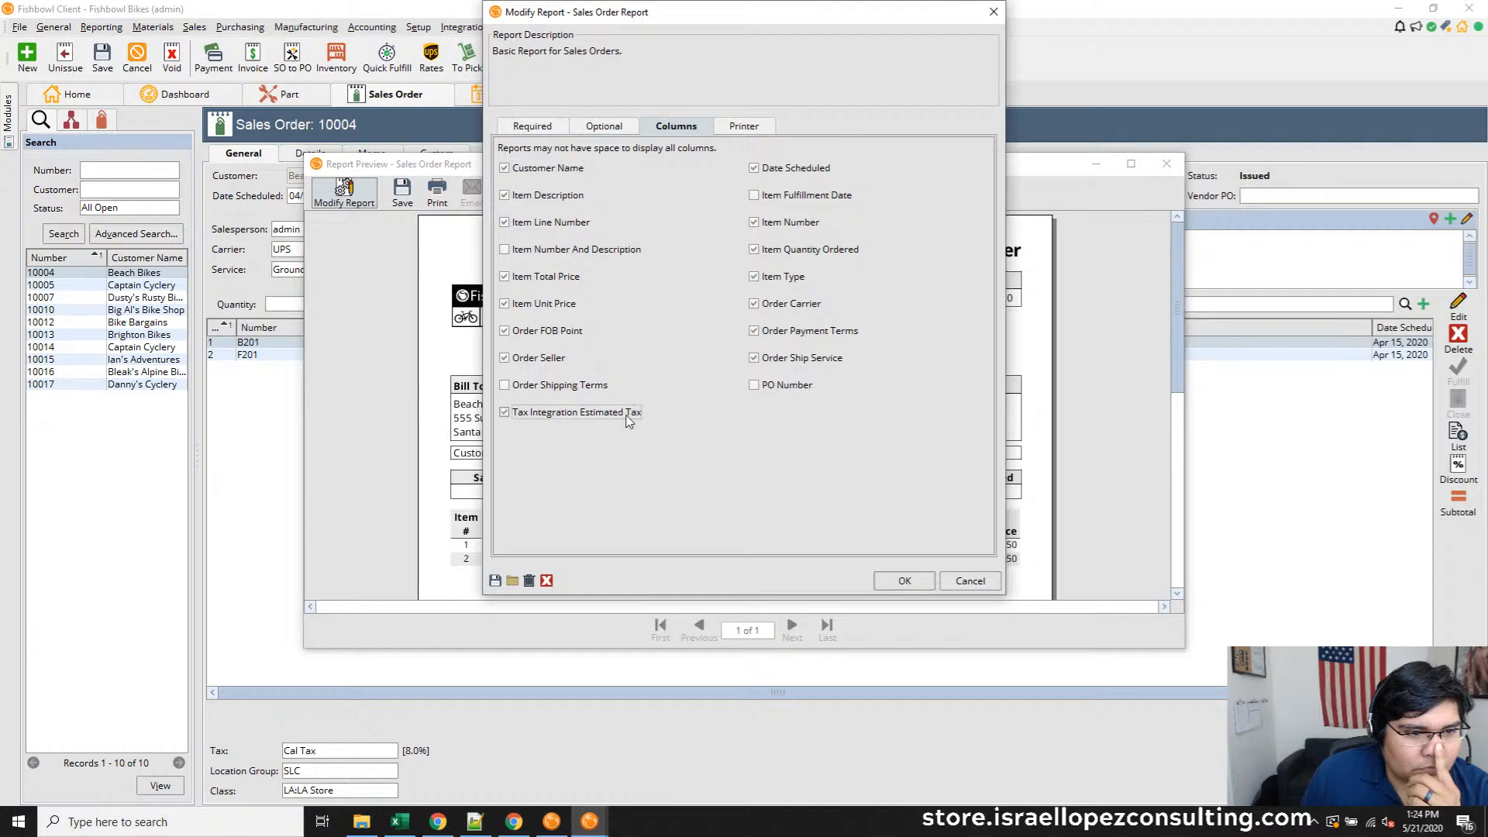
{"action": "key", "text": "Return"}
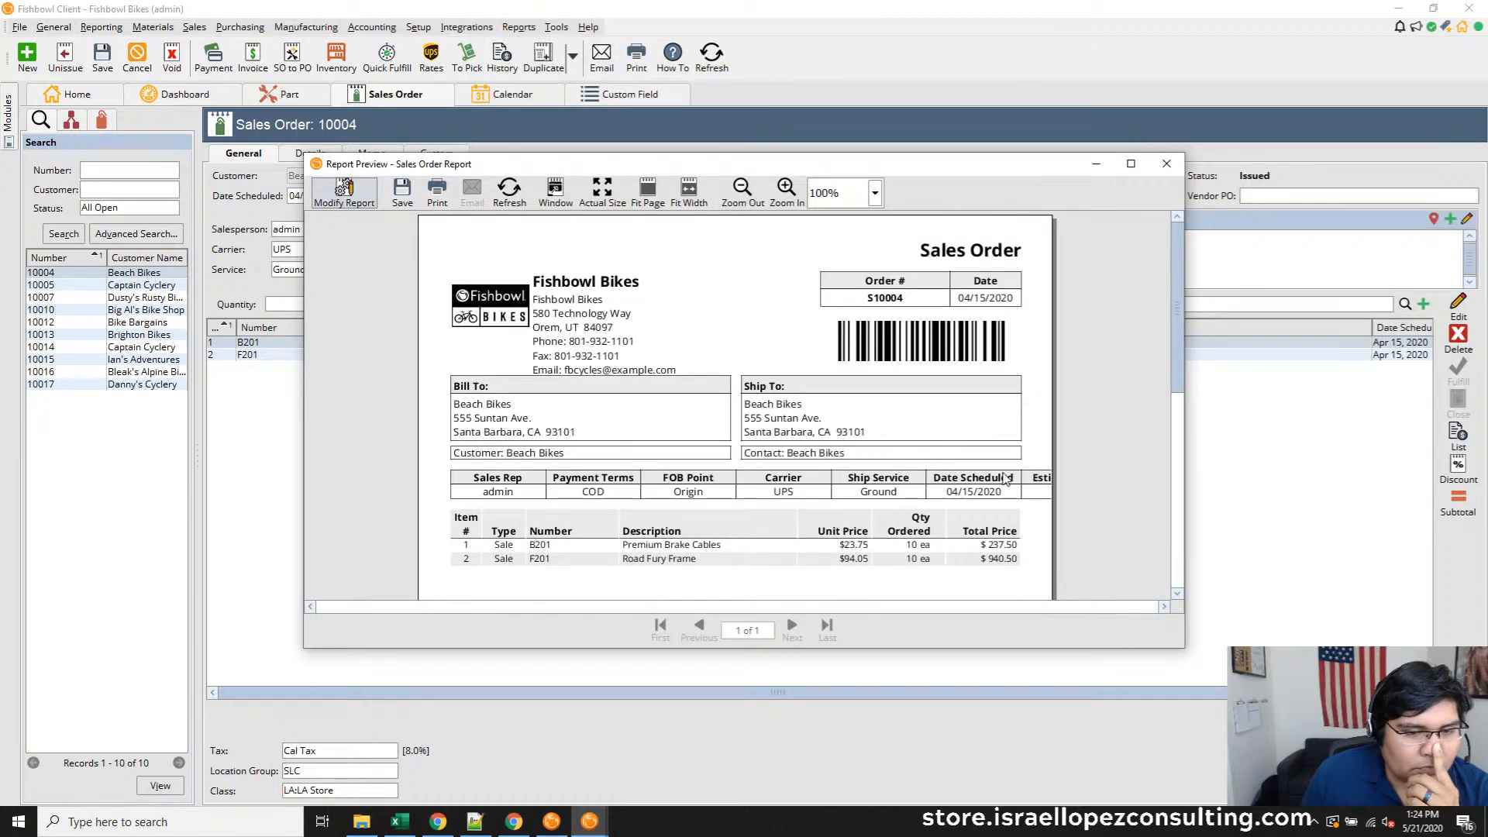
{"action": "scroll", "coordinate": [1010, 471], "scroll_direction": "down", "scroll_amount": 3}
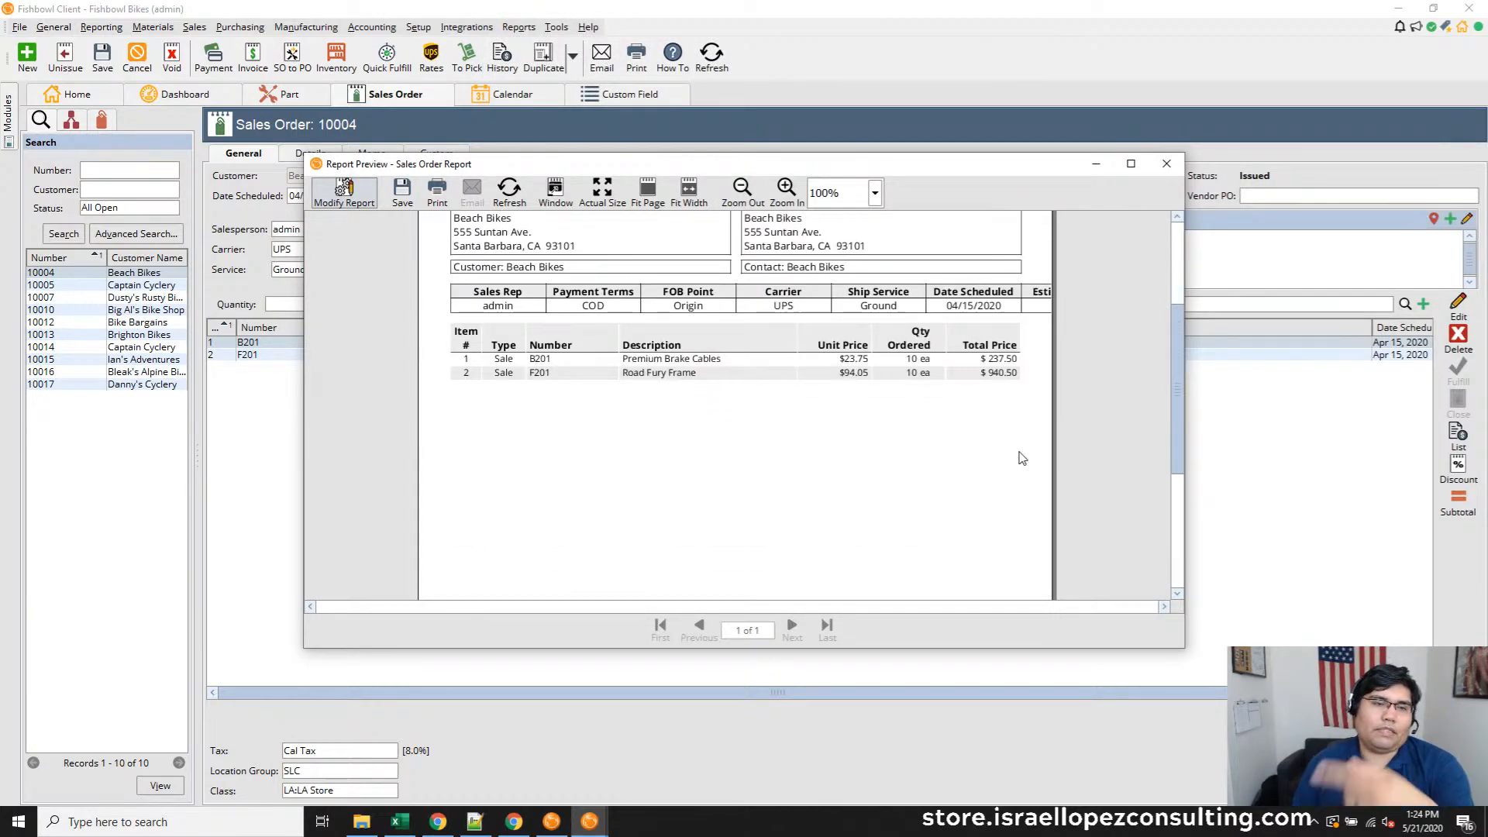
{"action": "scroll", "coordinate": [1019, 453], "scroll_direction": "down", "scroll_amount": 4}
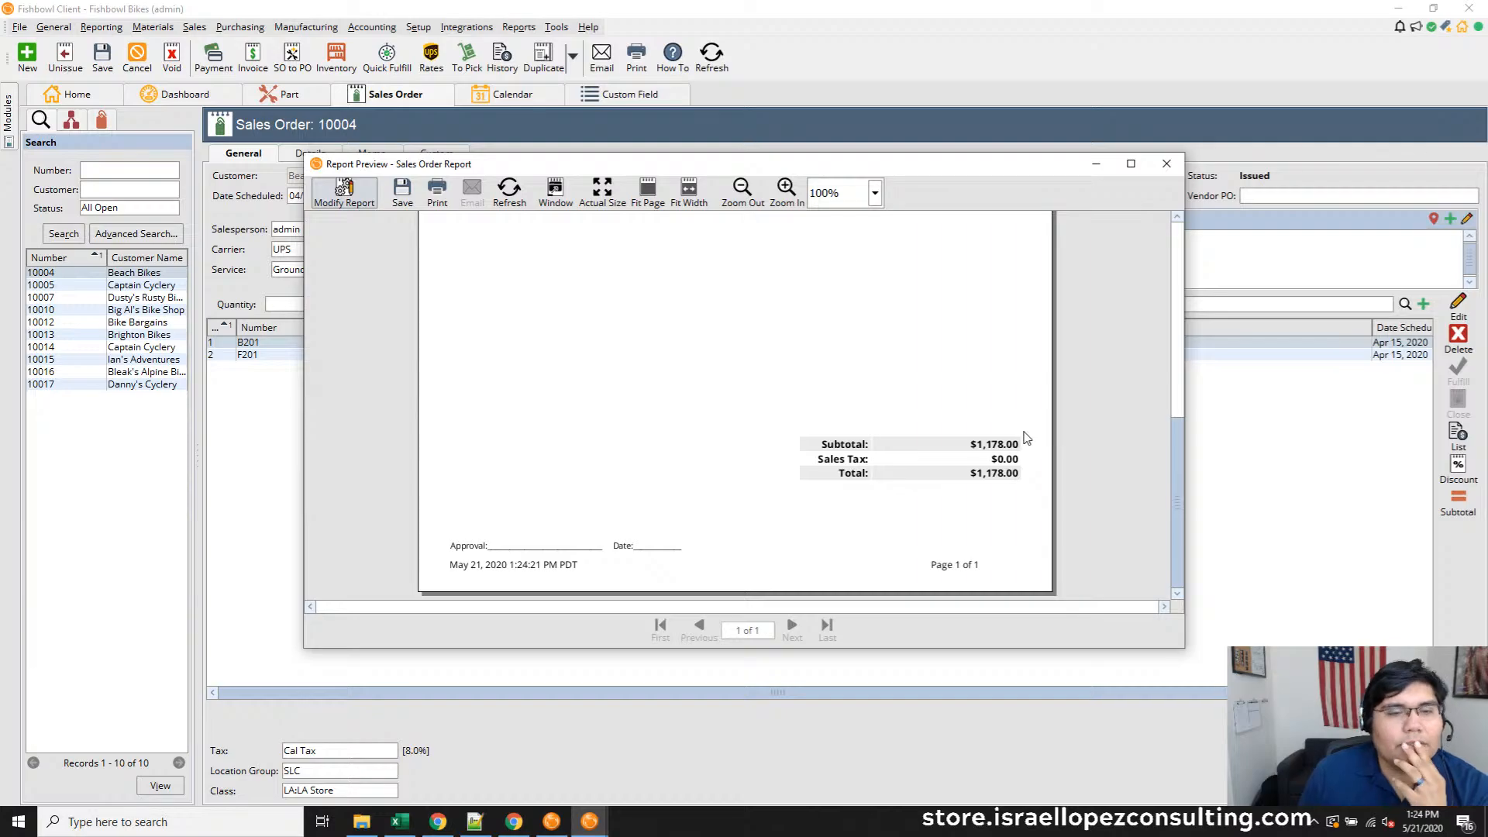
{"action": "left_click", "coordinate": [1167, 164]}
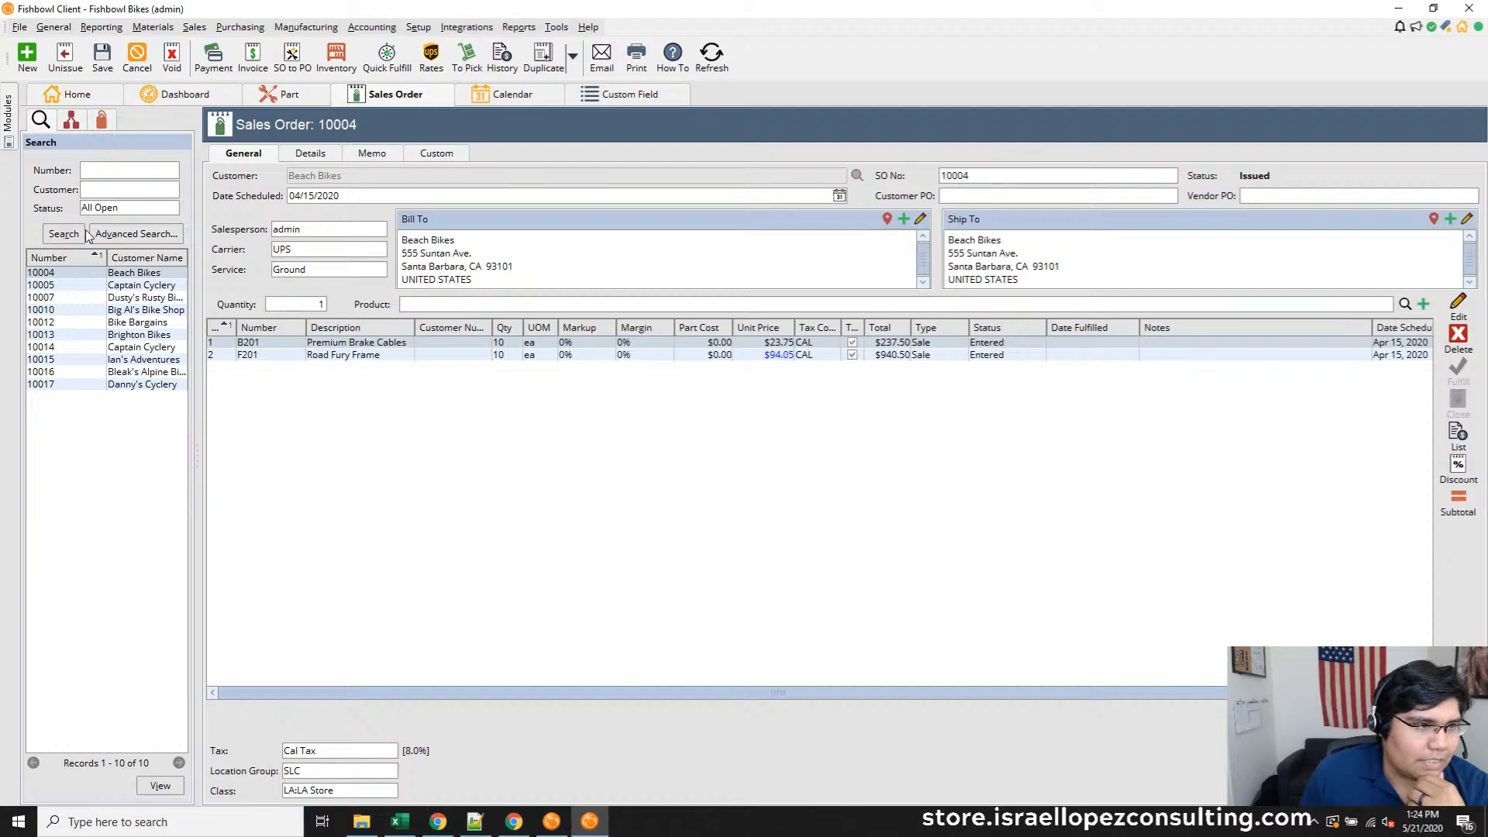
Check the 2020.5 release notes in Chrome and return to the Sales Order custom fields list in Fishbowl Client
{"action": "left_click", "coordinate": [524, 828]}
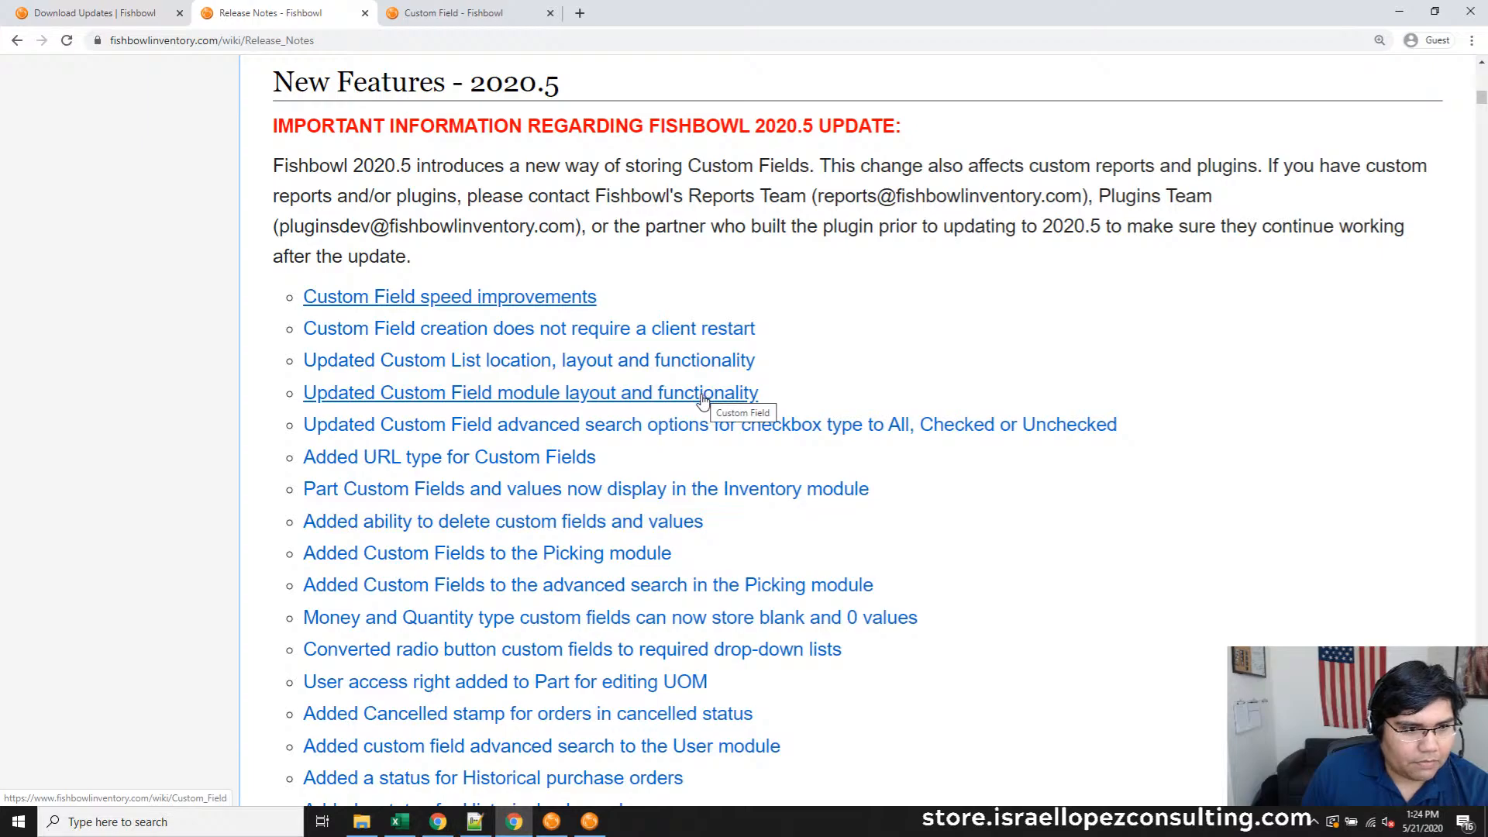
{"action": "left_click", "coordinate": [552, 823]}
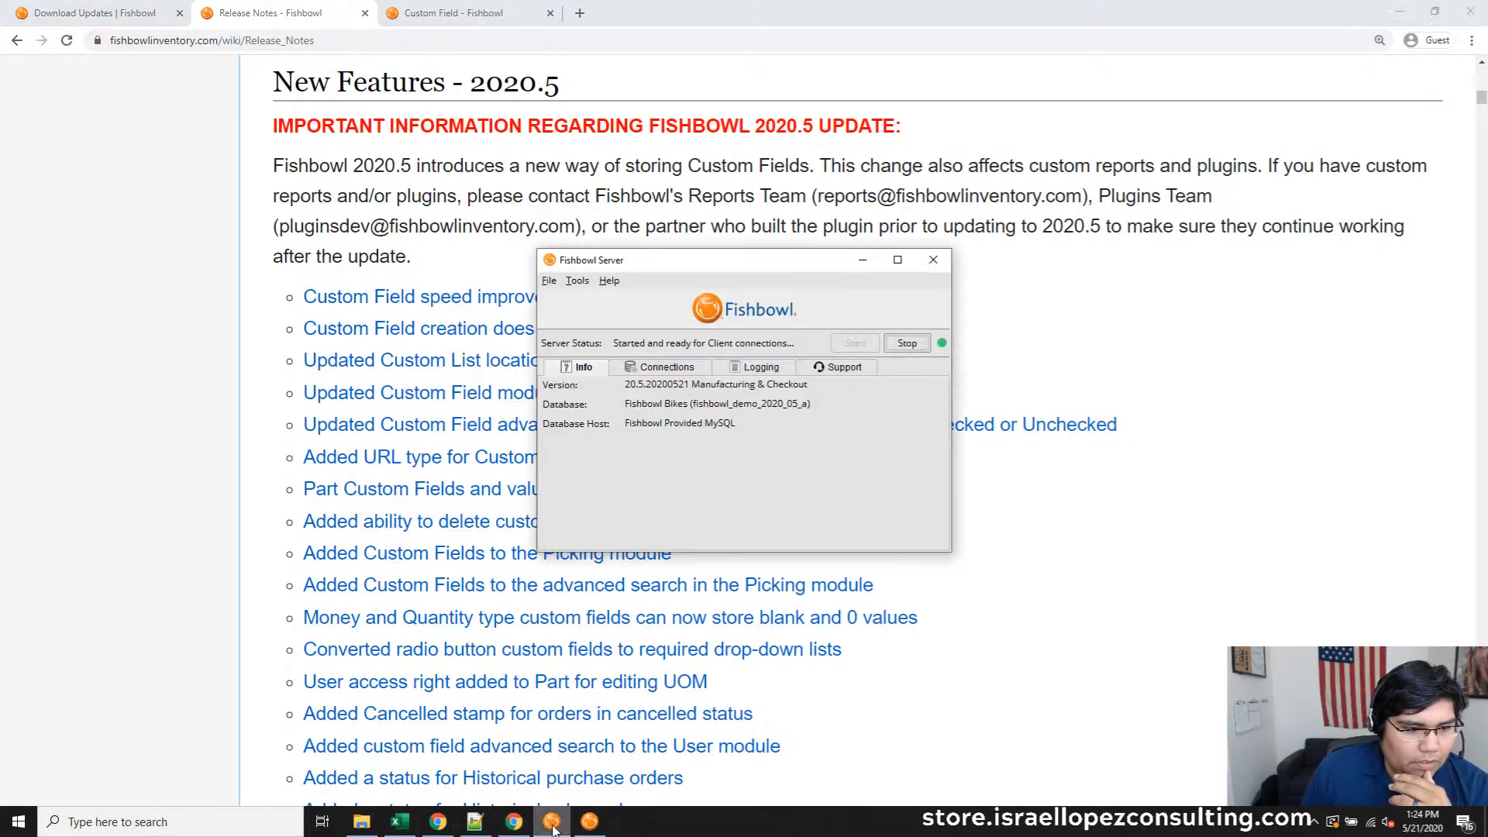
{"action": "left_click", "coordinate": [587, 826]}
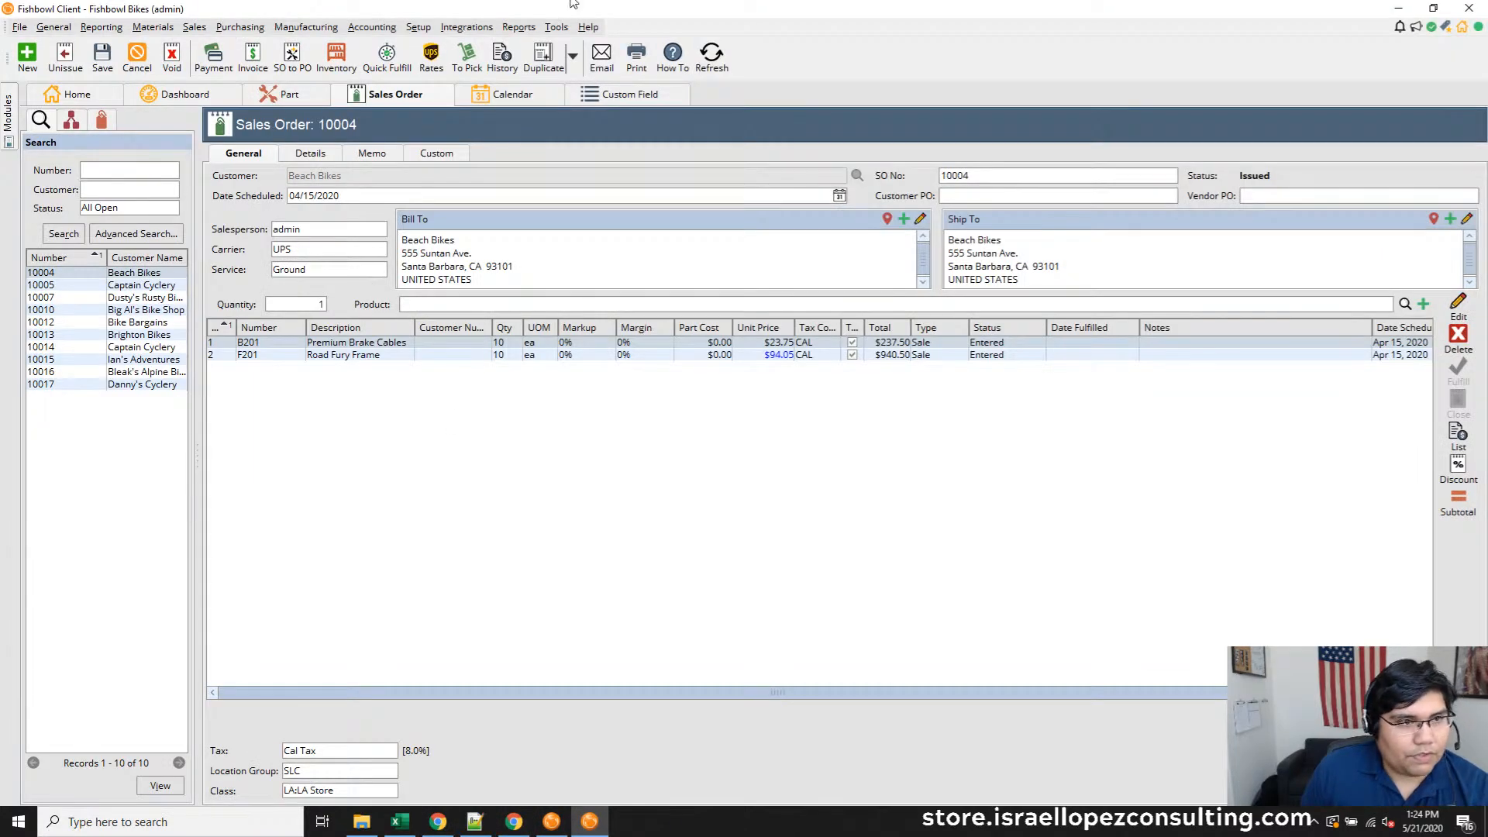
{"action": "left_click", "coordinate": [620, 95]}
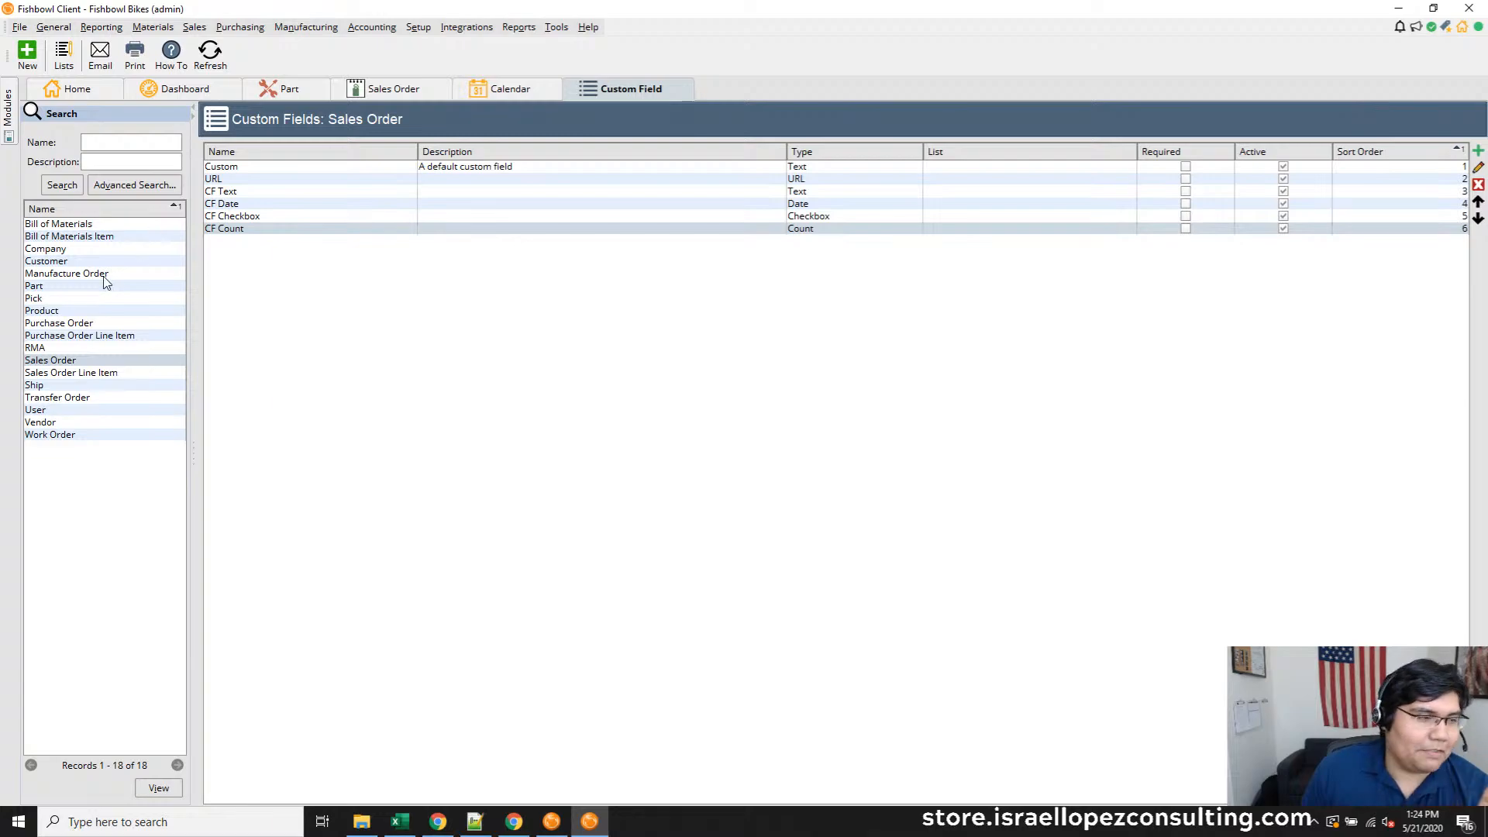
Create a Date custom field named Latest Inventory Arrival Date for the Pick module
{"action": "left_click", "coordinate": [90, 298]}
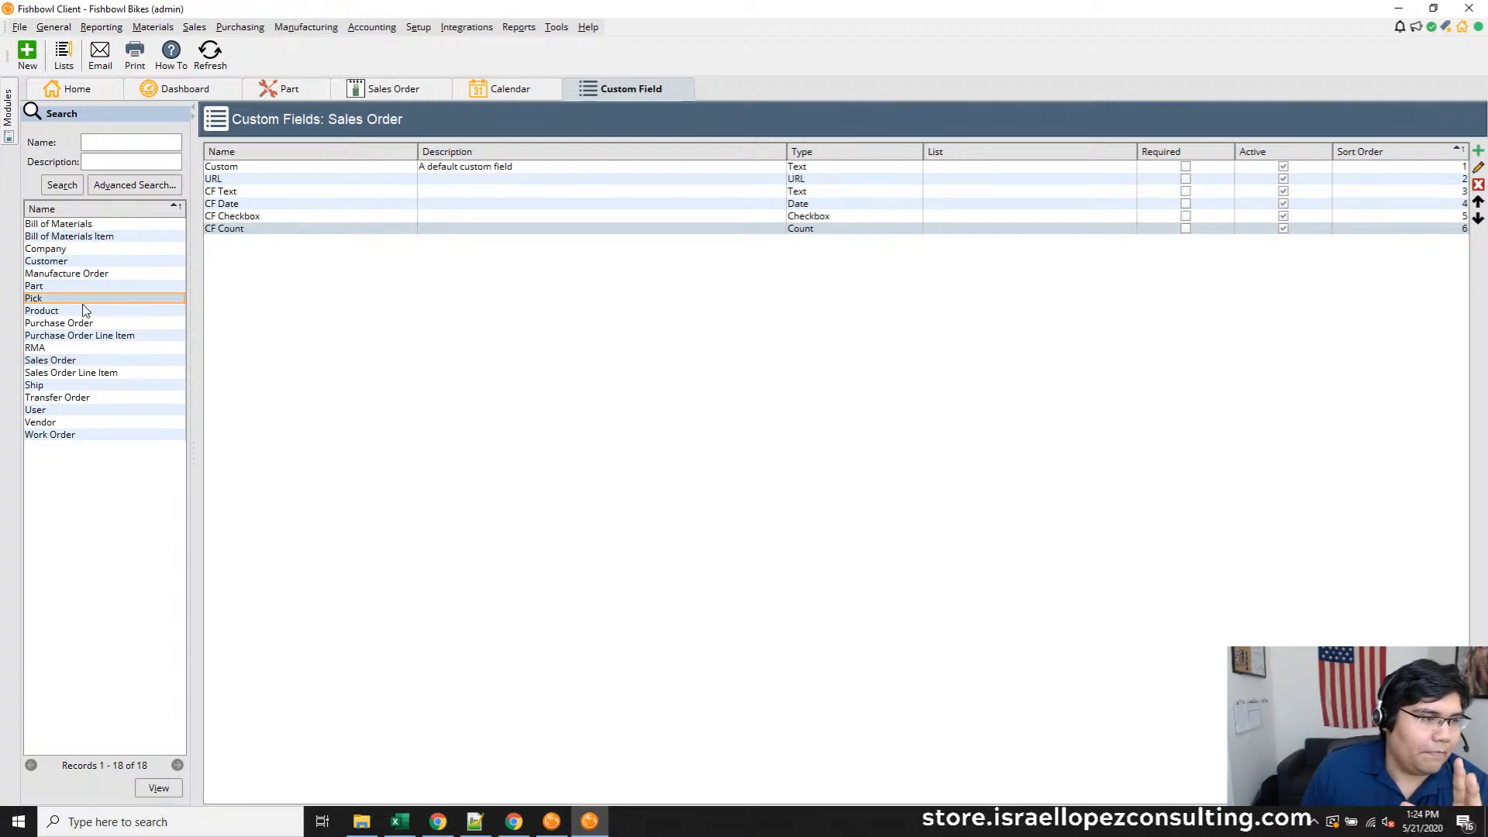
{"action": "left_click", "coordinate": [28, 56]}
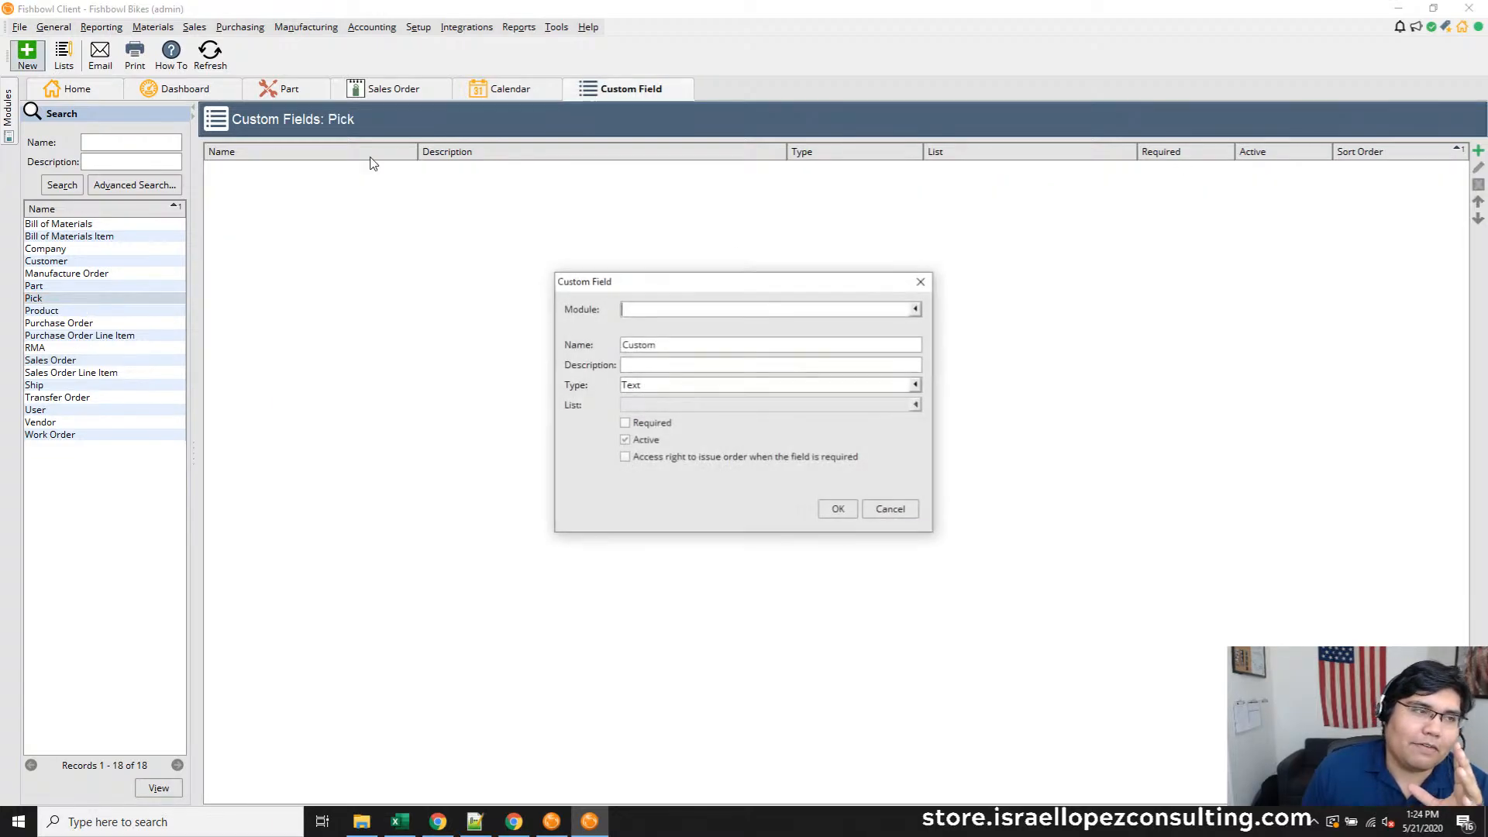
{"action": "left_click", "coordinate": [916, 309]}
{"action": "left_click", "coordinate": [624, 426]}
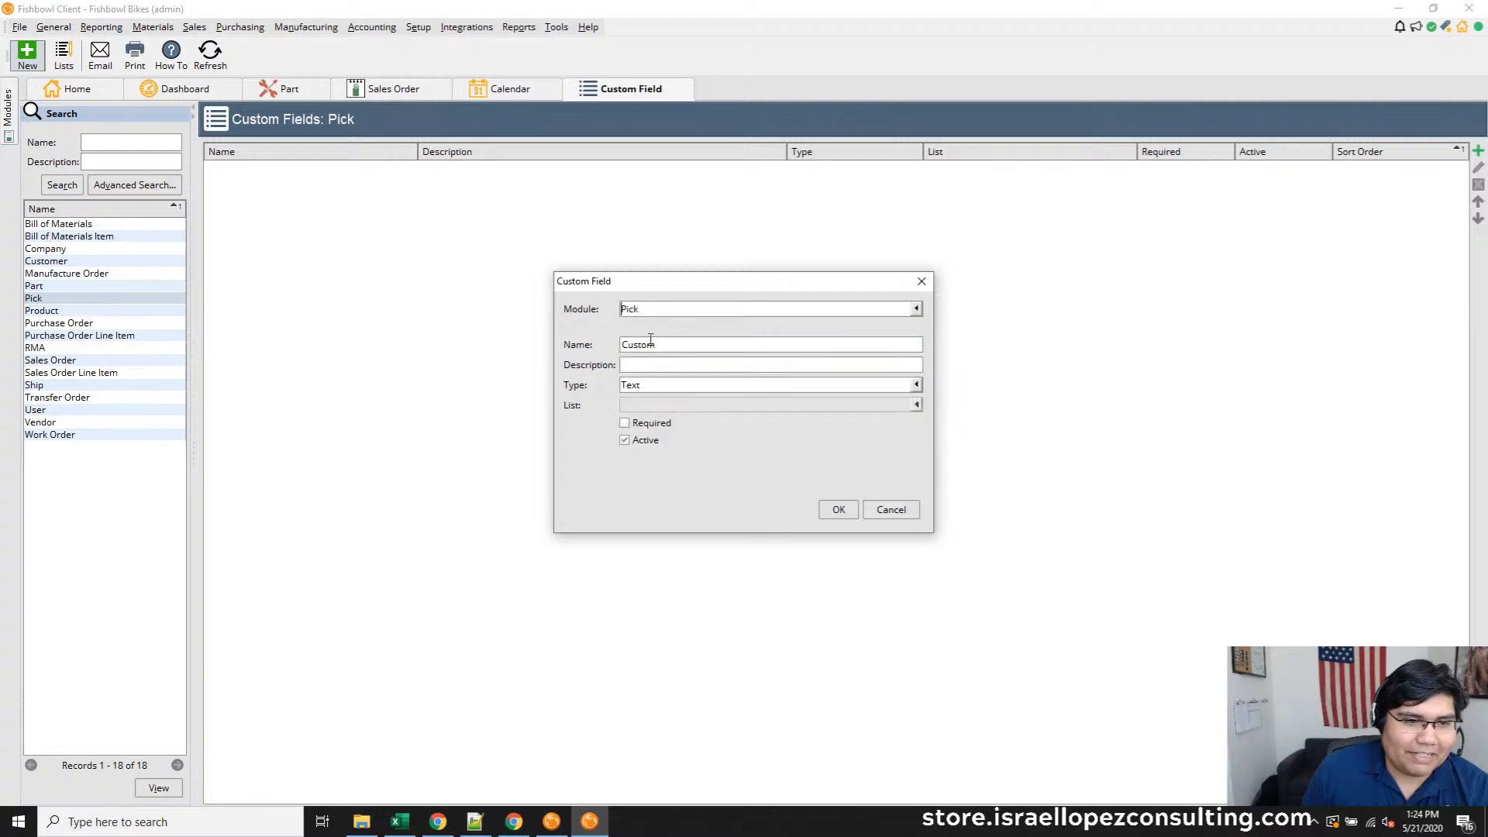
{"action": "double_click", "coordinate": [694, 346]}
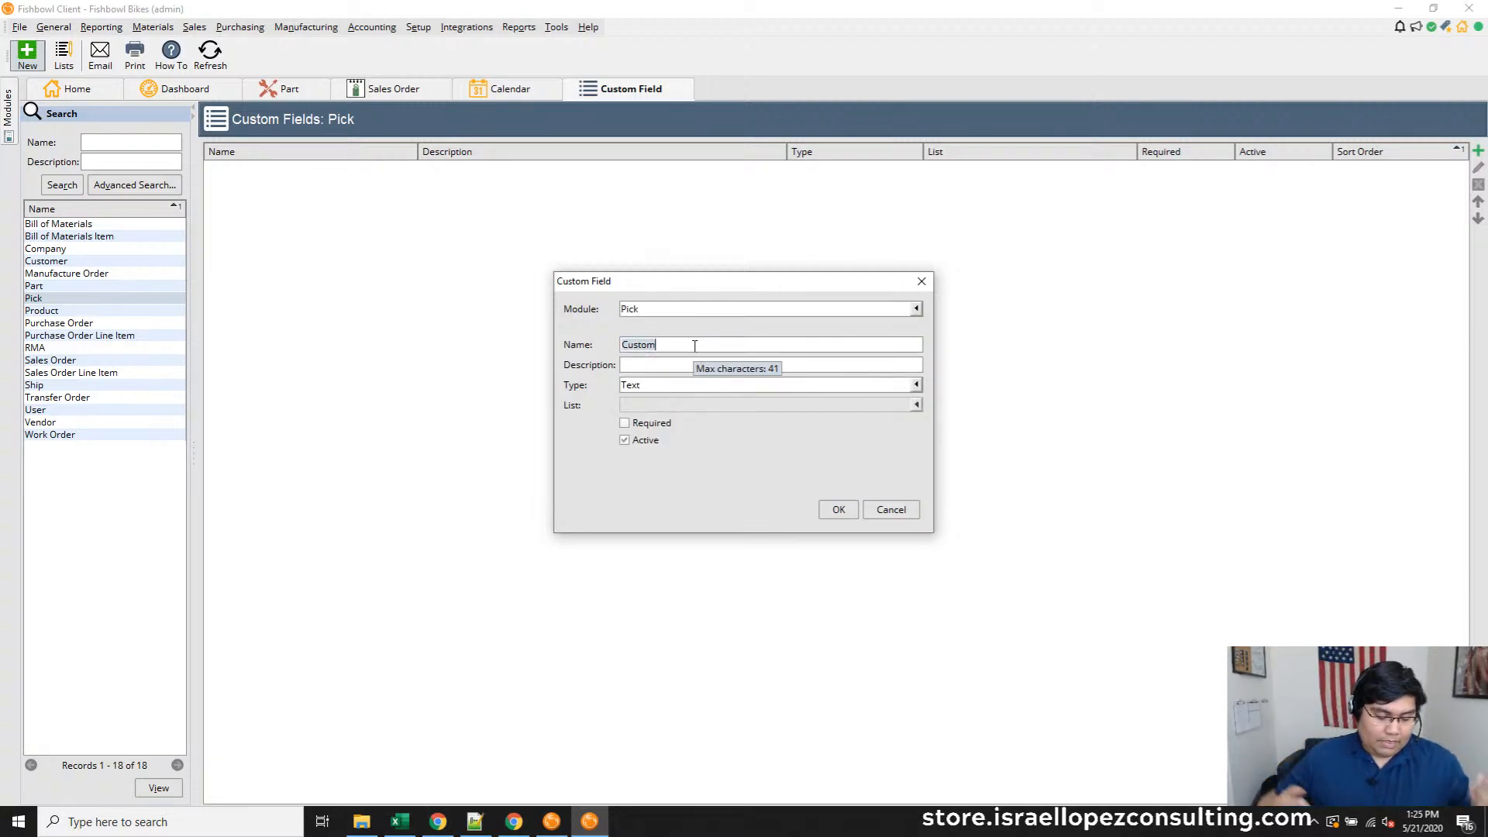
{"action": "key", "text": "BackSpace"}
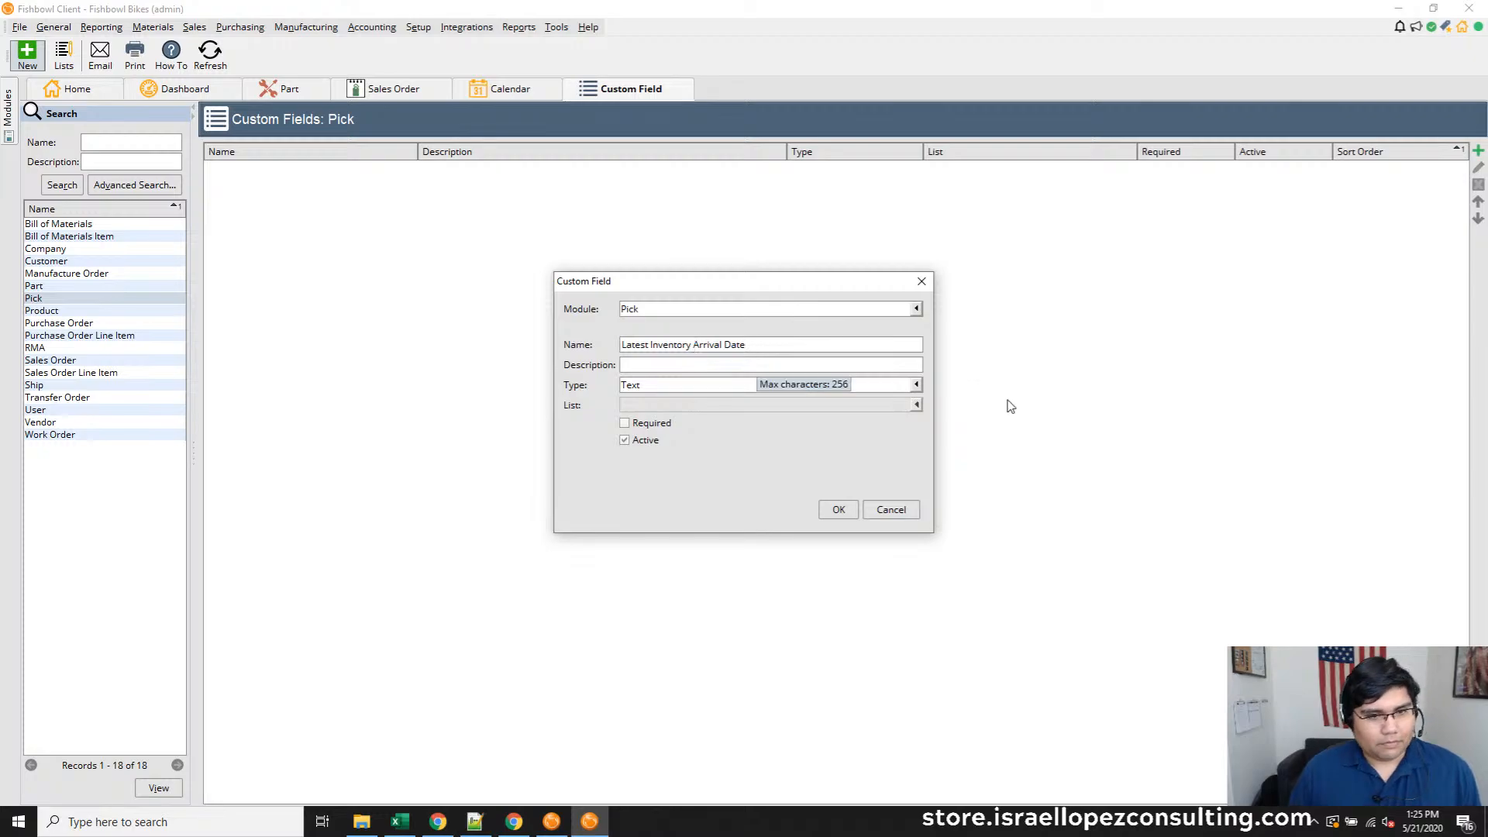
{"action": "left_click", "coordinate": [916, 385]}
{"action": "left_click", "coordinate": [630, 442]}
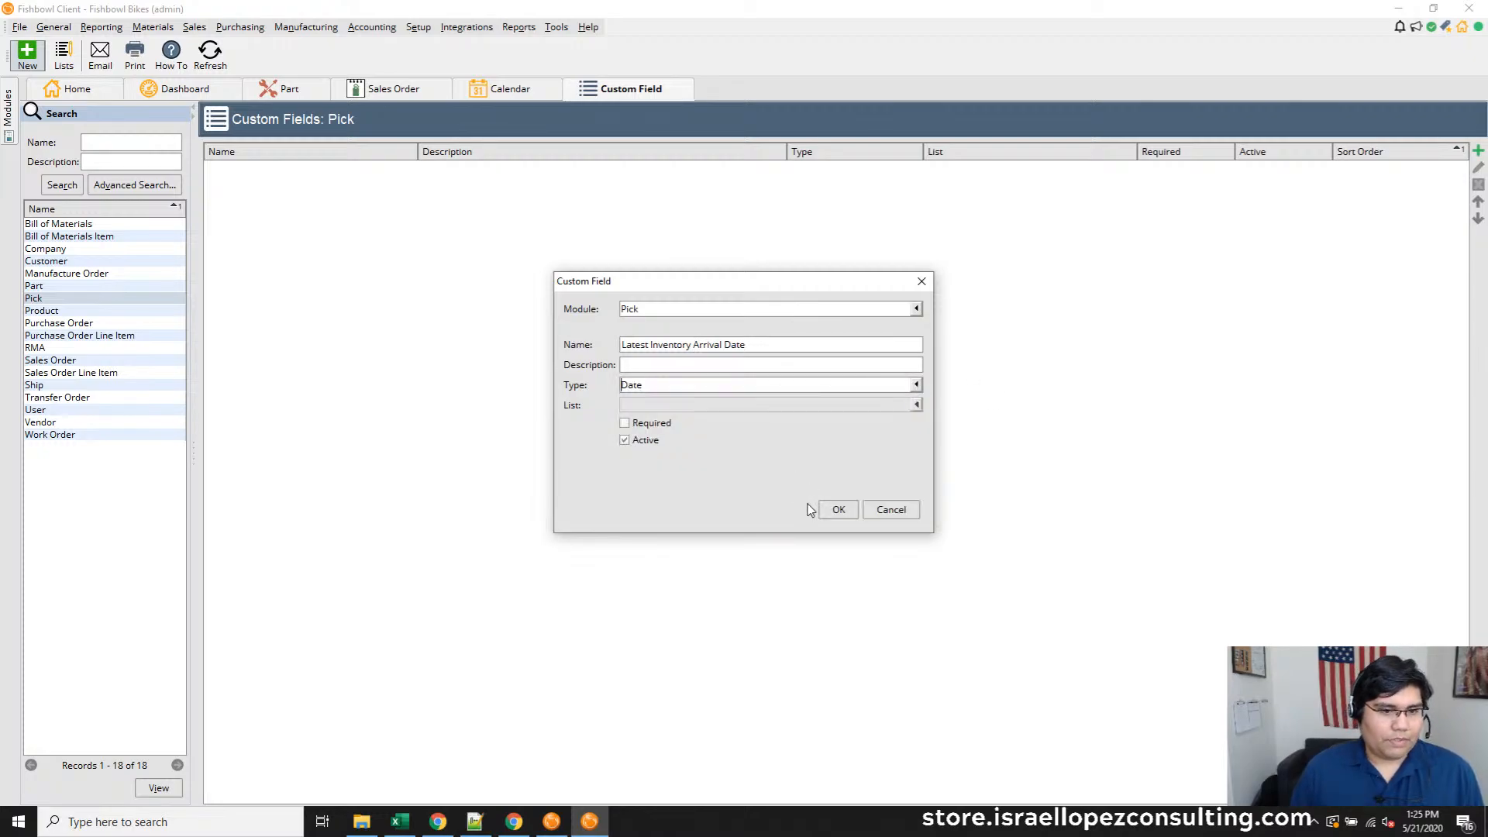
{"action": "left_click", "coordinate": [837, 510]}
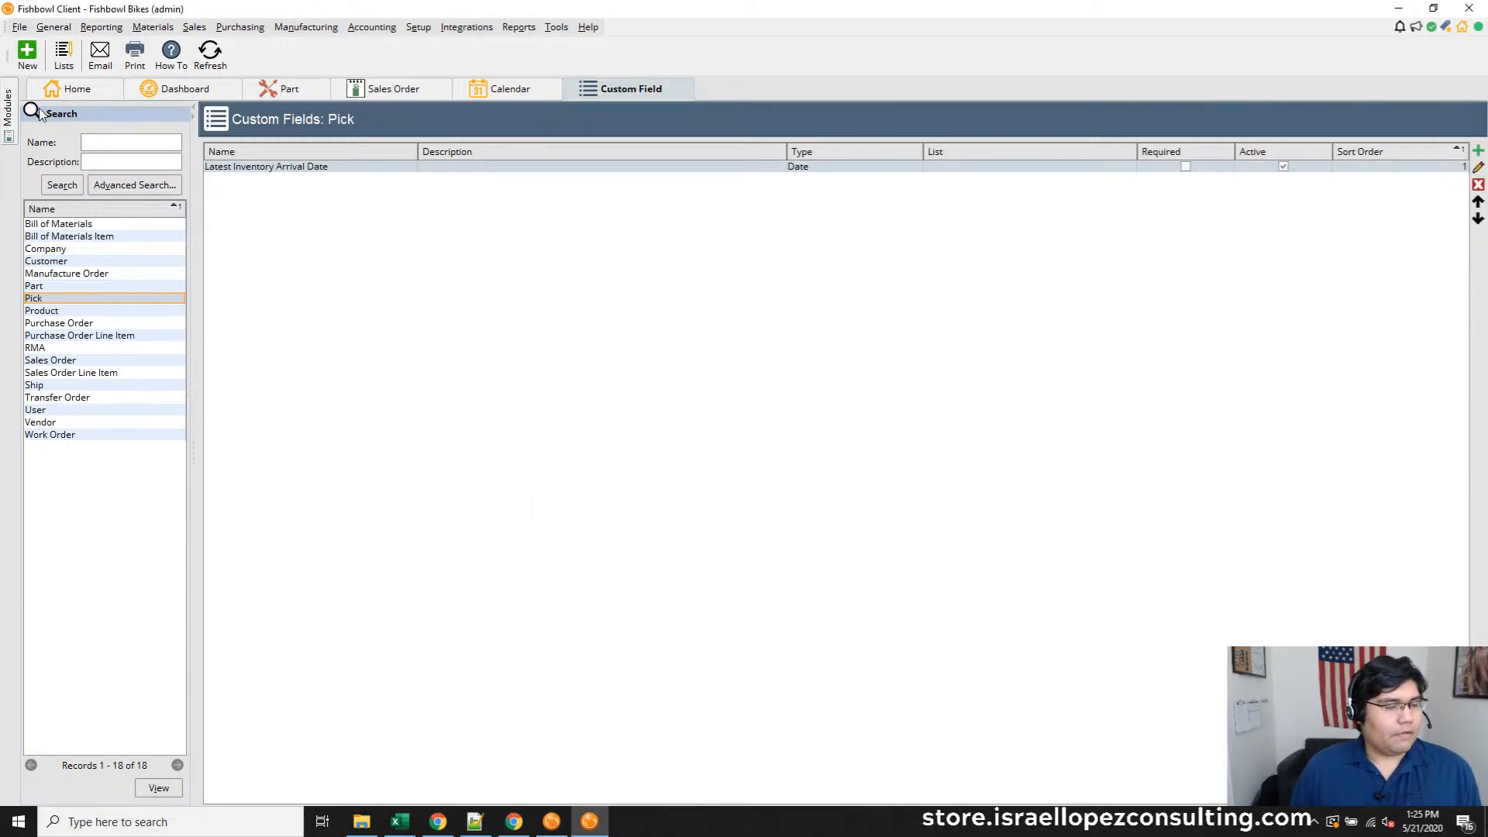
View the custom field on the Beach Bikes pick and compare it with the matching sales order
{"action": "left_click", "coordinate": [195, 27]}
{"action": "left_click", "coordinate": [221, 41]}
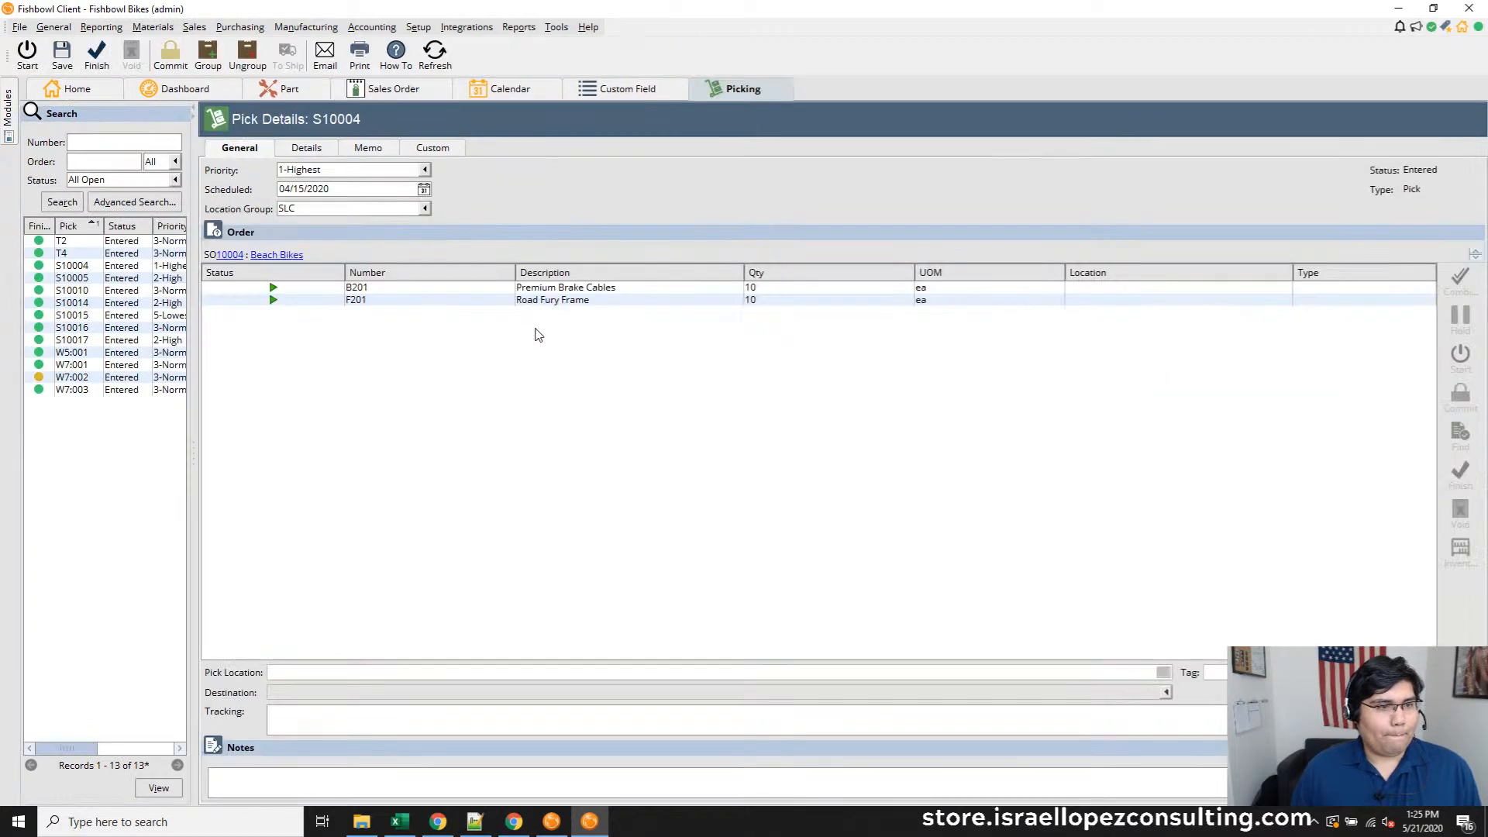
{"action": "left_click", "coordinate": [448, 147]}
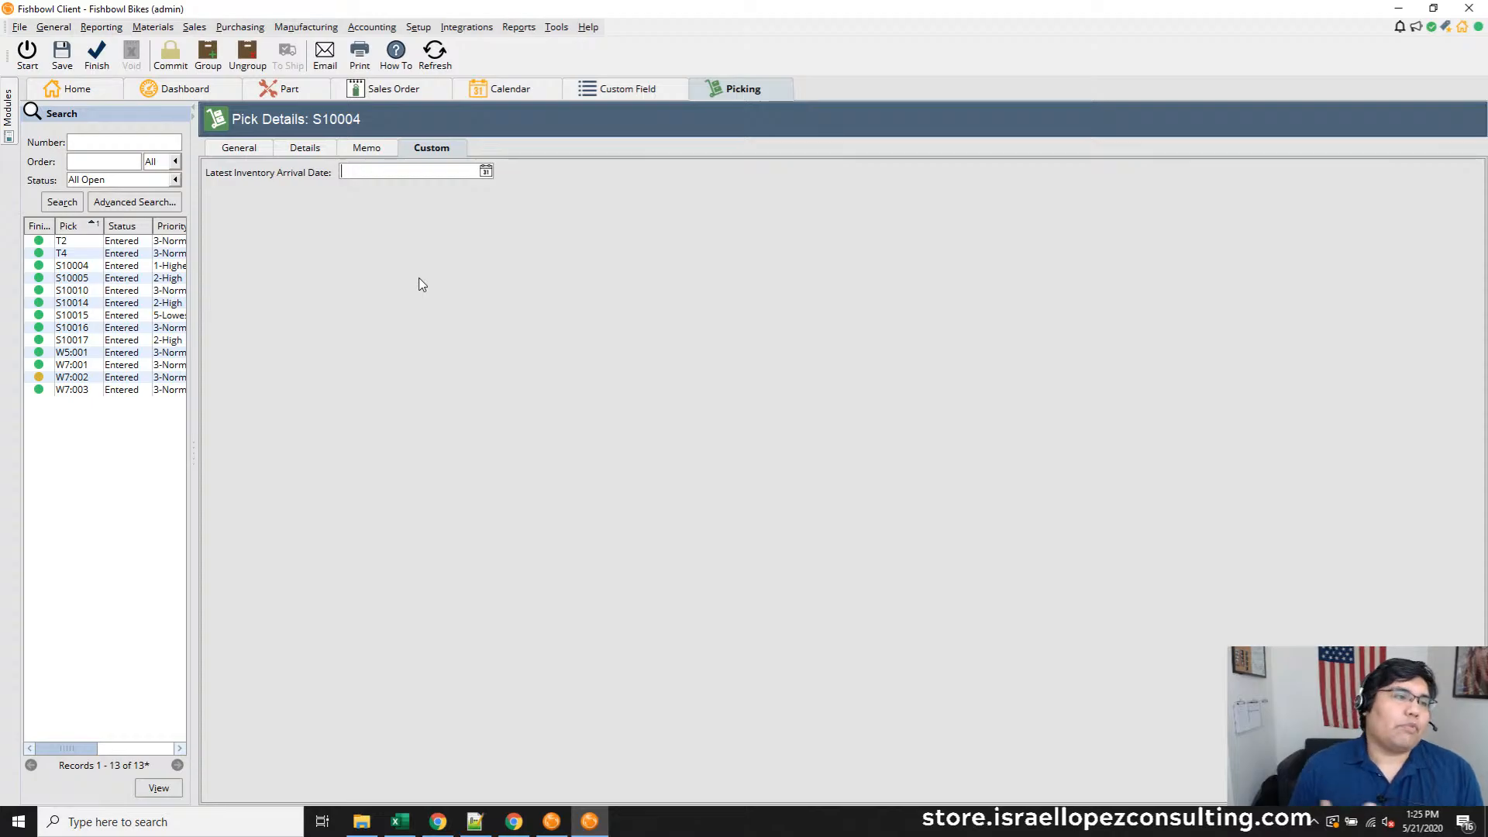
{"action": "left_click", "coordinate": [406, 94]}
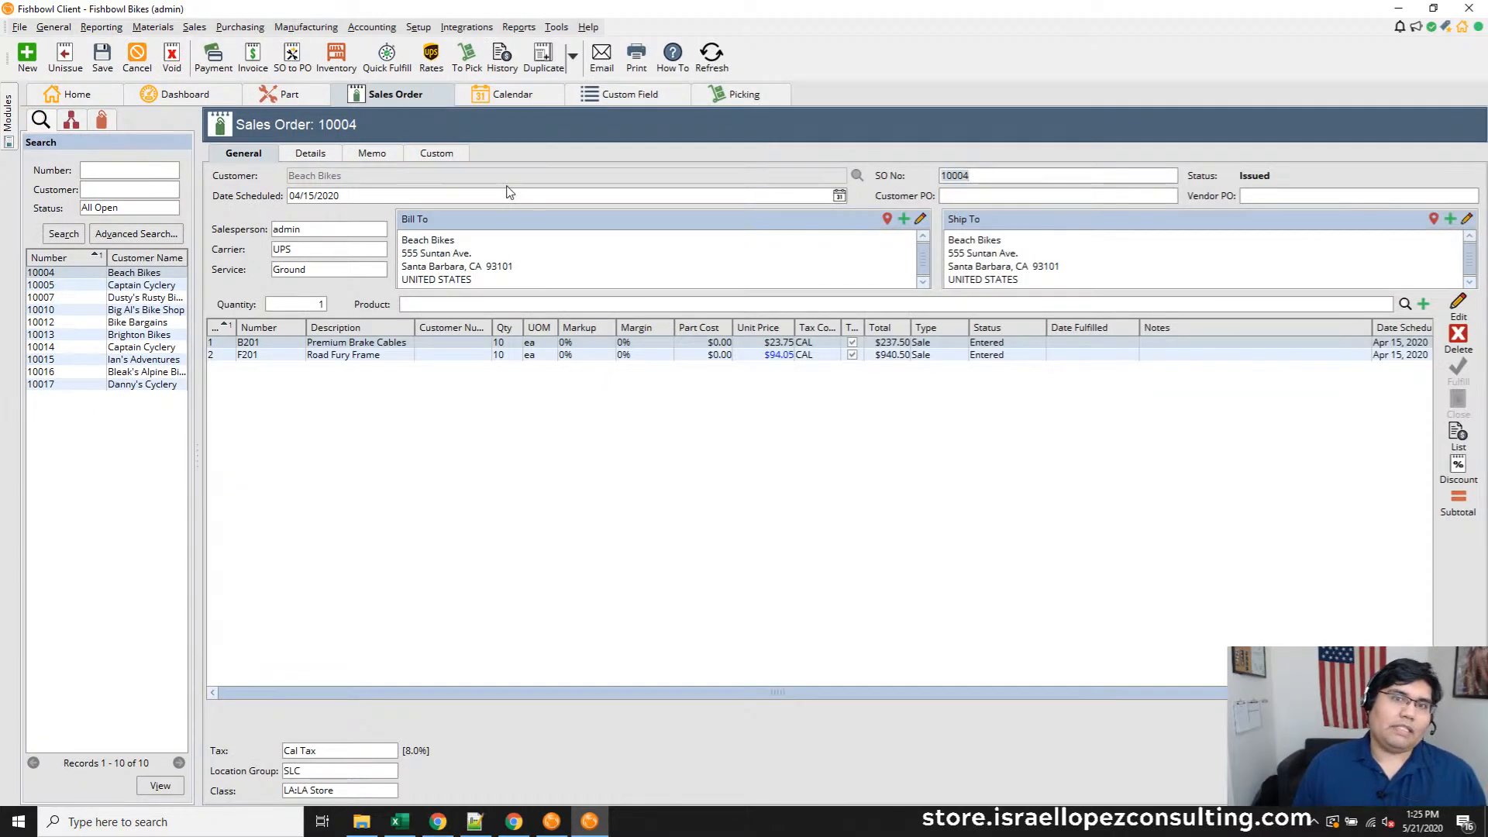
{"action": "left_click", "coordinate": [732, 94]}
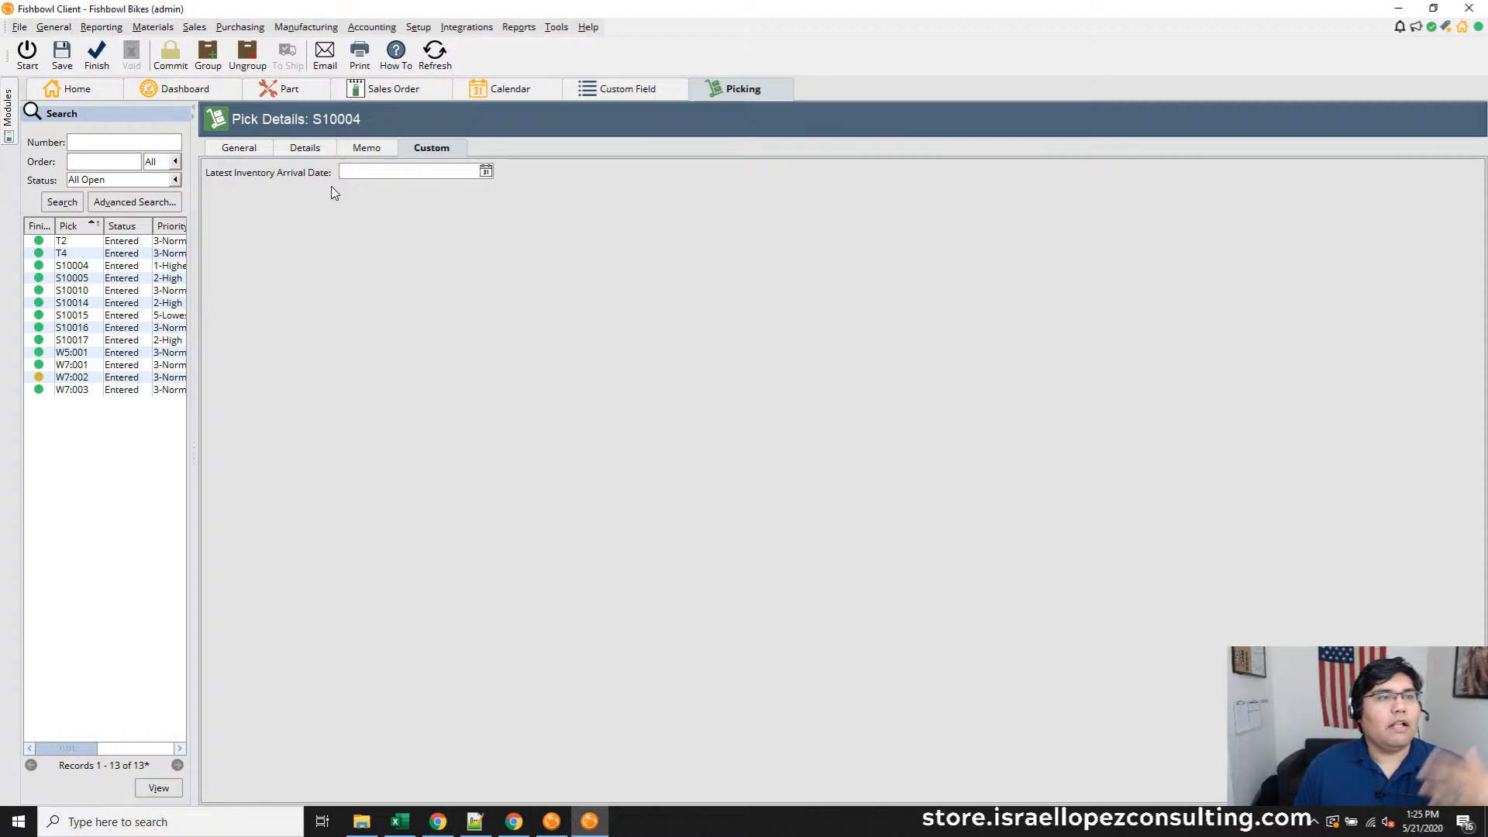
Review the pick's memo, details and general information, including its priority choices and scheduled date calendar
{"action": "left_click", "coordinate": [361, 149]}
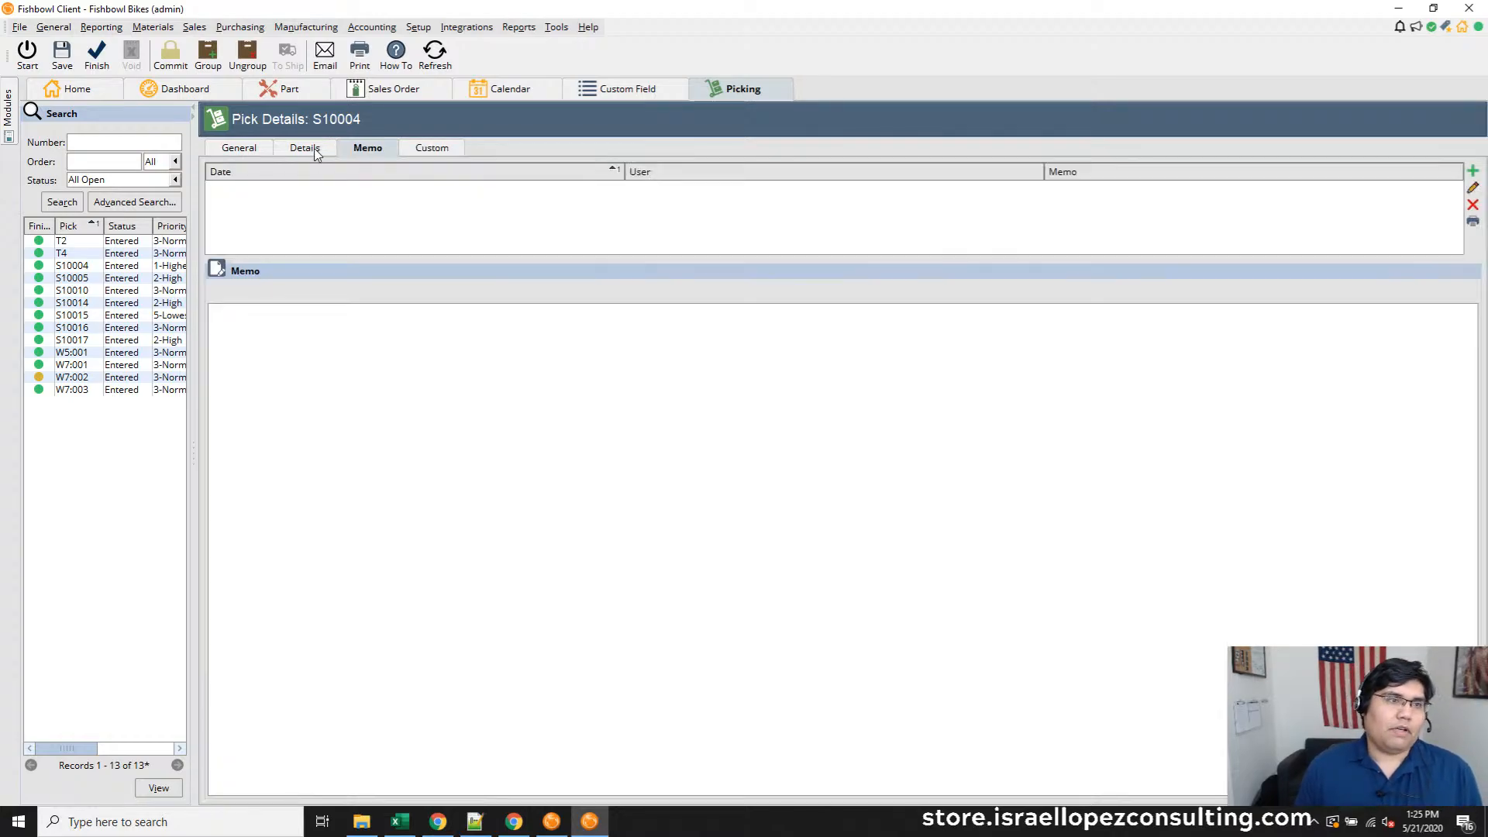
{"action": "left_click", "coordinate": [303, 150]}
{"action": "left_click", "coordinate": [240, 148]}
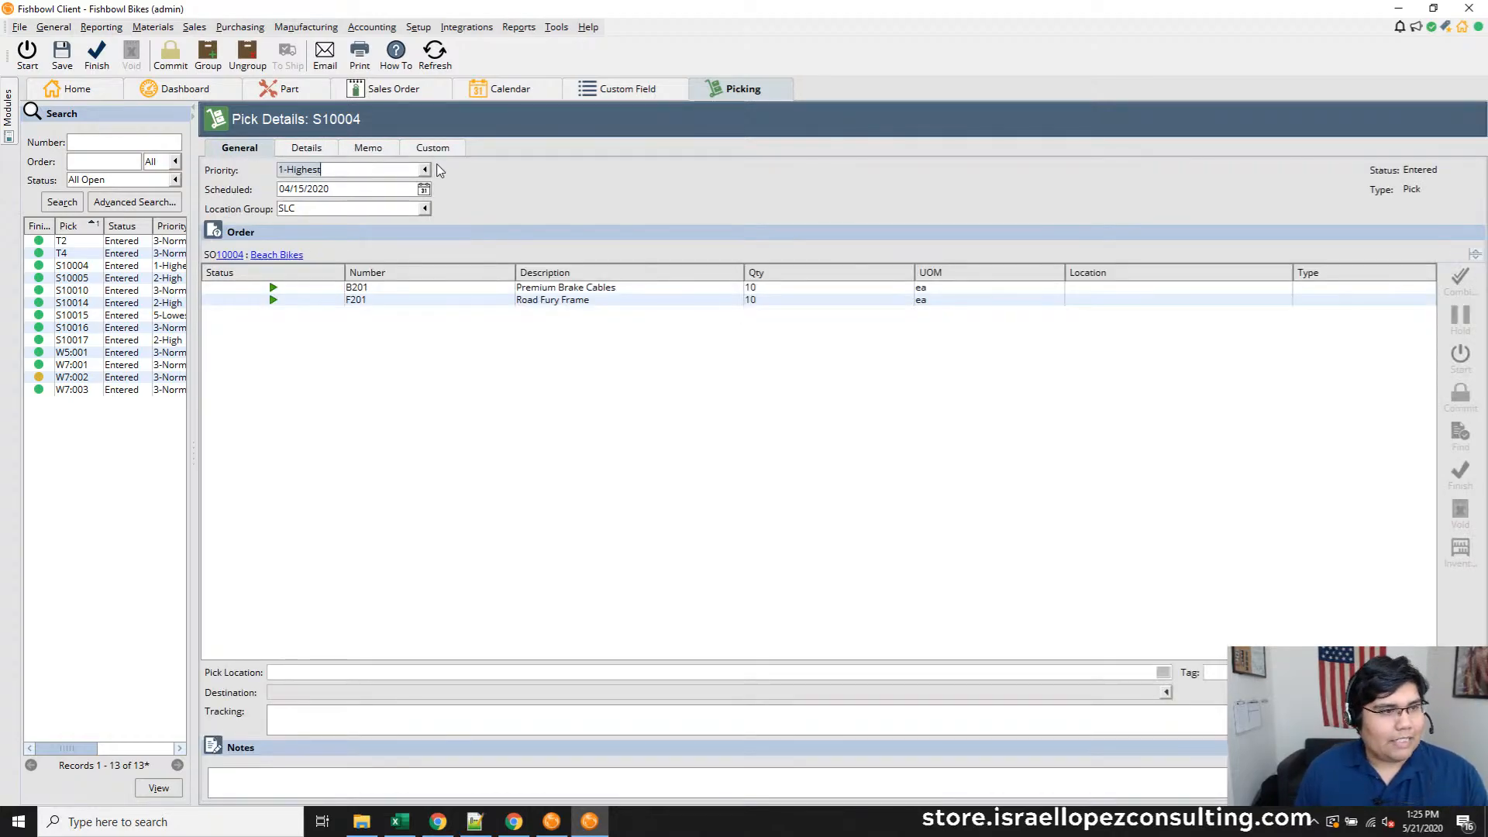
{"action": "left_click", "coordinate": [424, 169]}
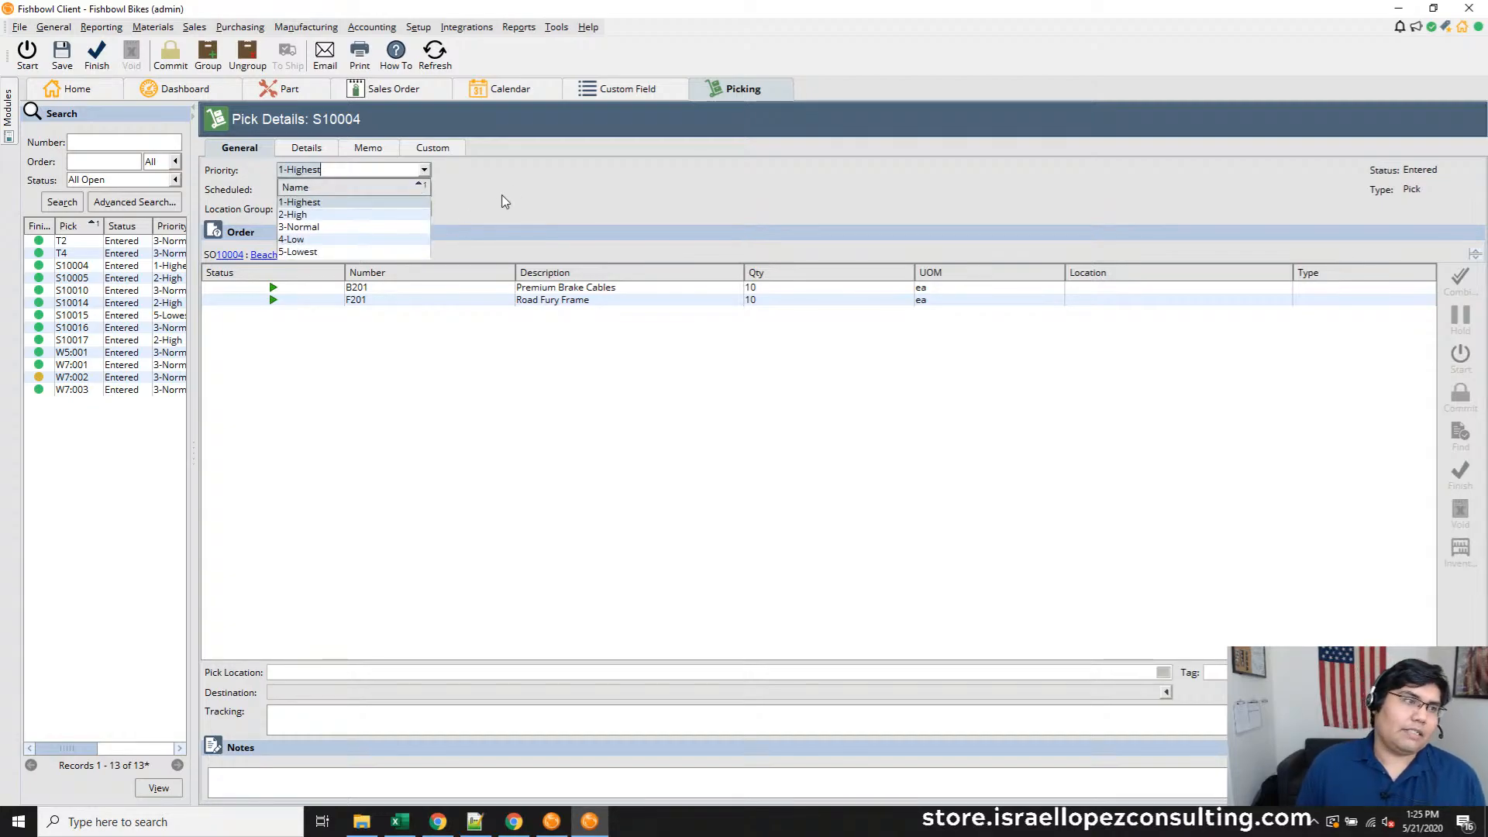
{"action": "left_click", "coordinate": [505, 201]}
{"action": "left_click", "coordinate": [424, 189]}
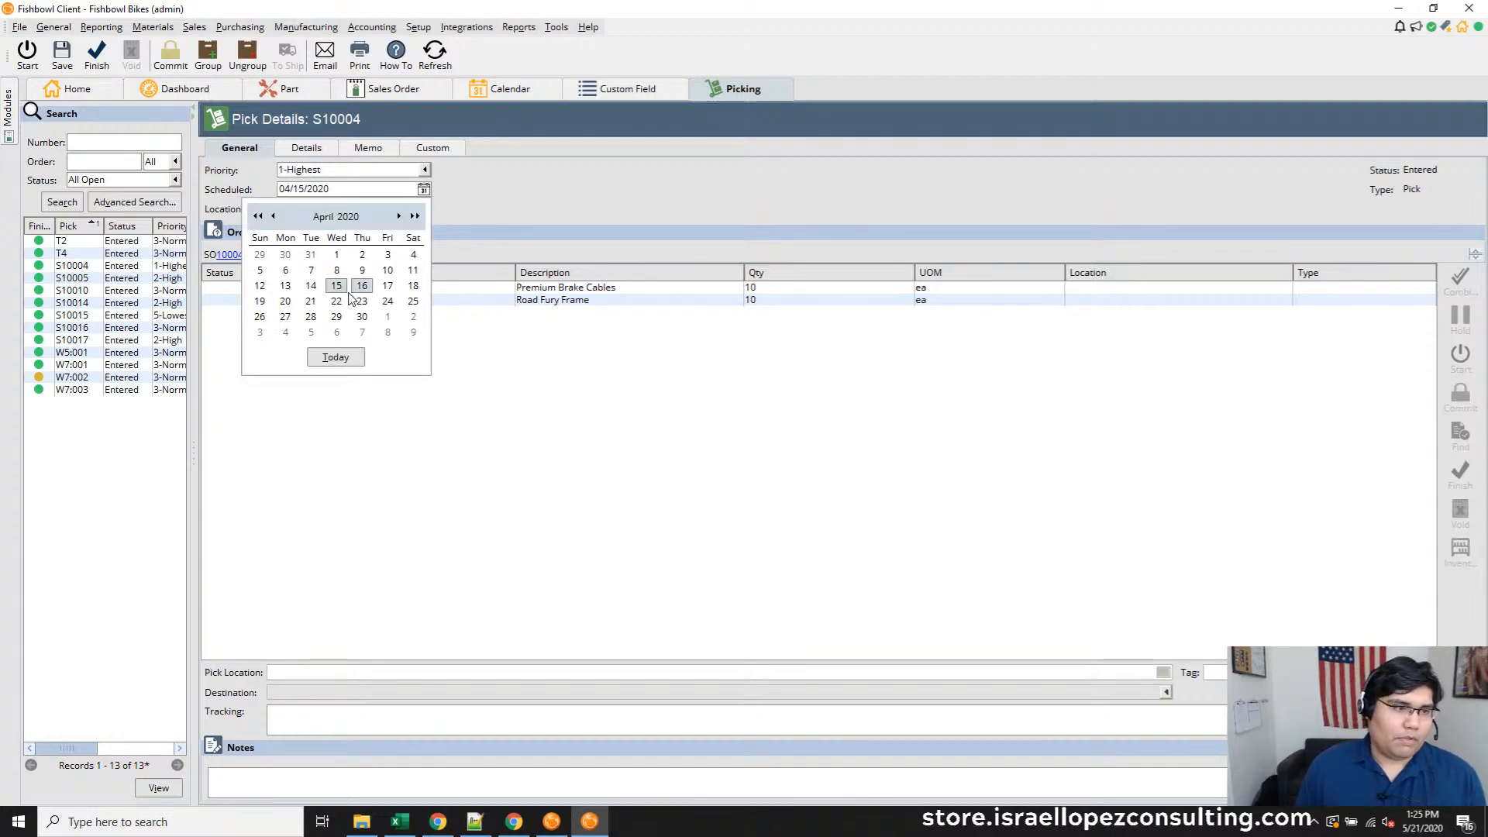
{"action": "left_click", "coordinate": [574, 197]}
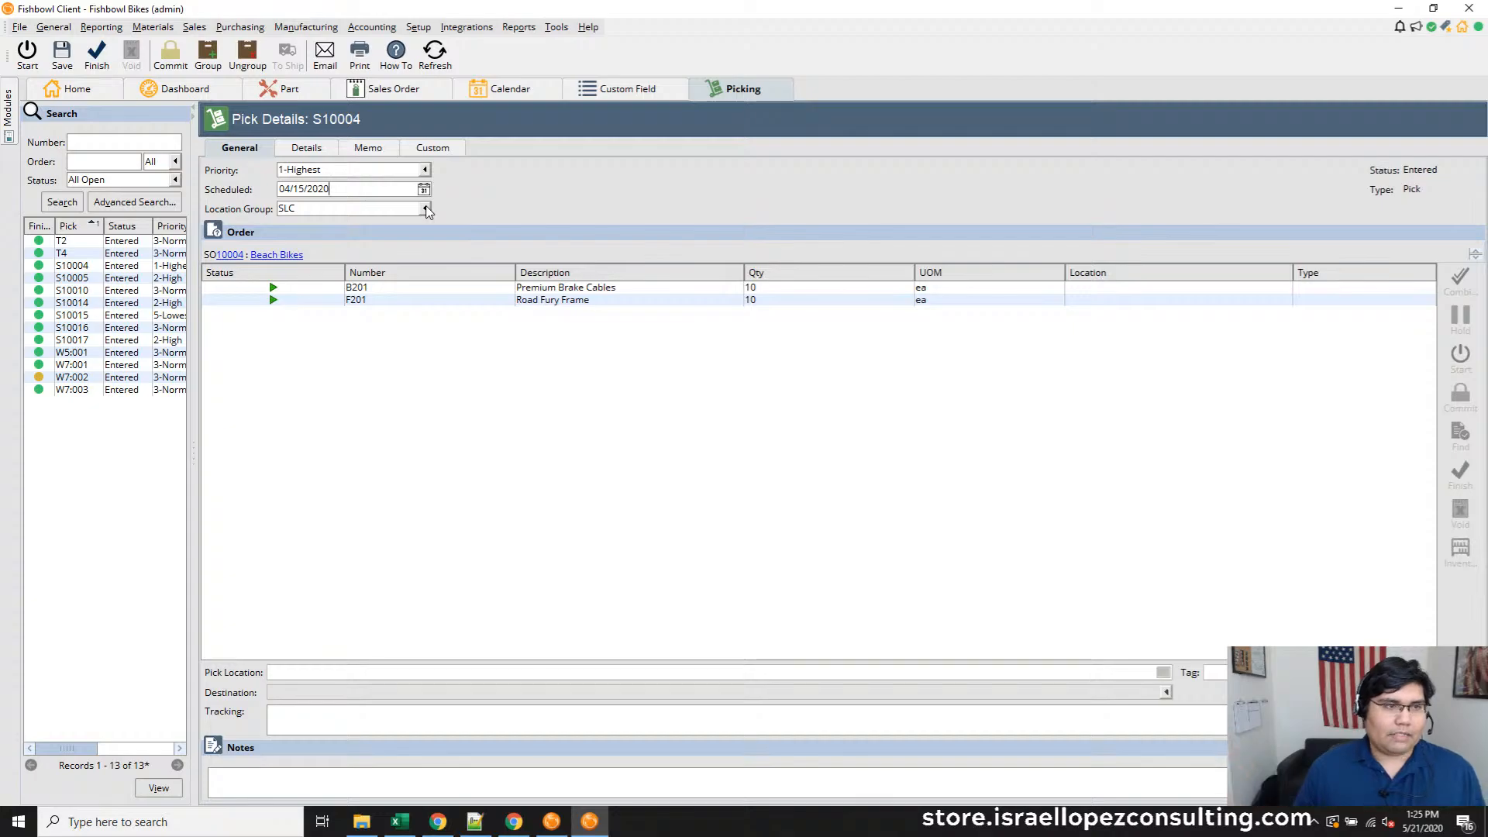
Check how a memo is added to the pick, and return to its Latest Inventory Arrival Date field
{"action": "left_click", "coordinate": [384, 144]}
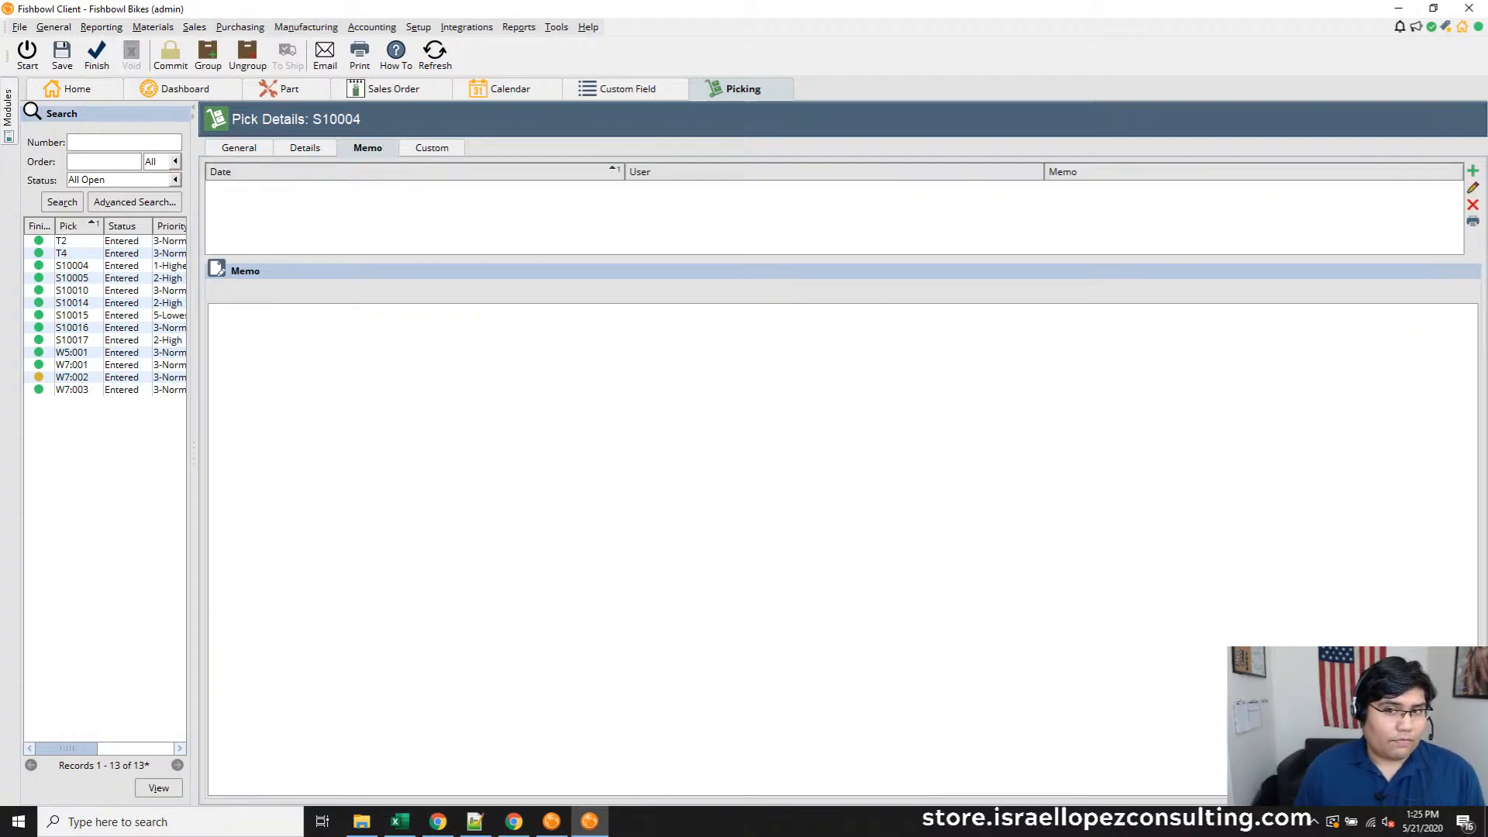
{"action": "left_click", "coordinate": [1472, 171]}
{"action": "left_click", "coordinate": [934, 179]}
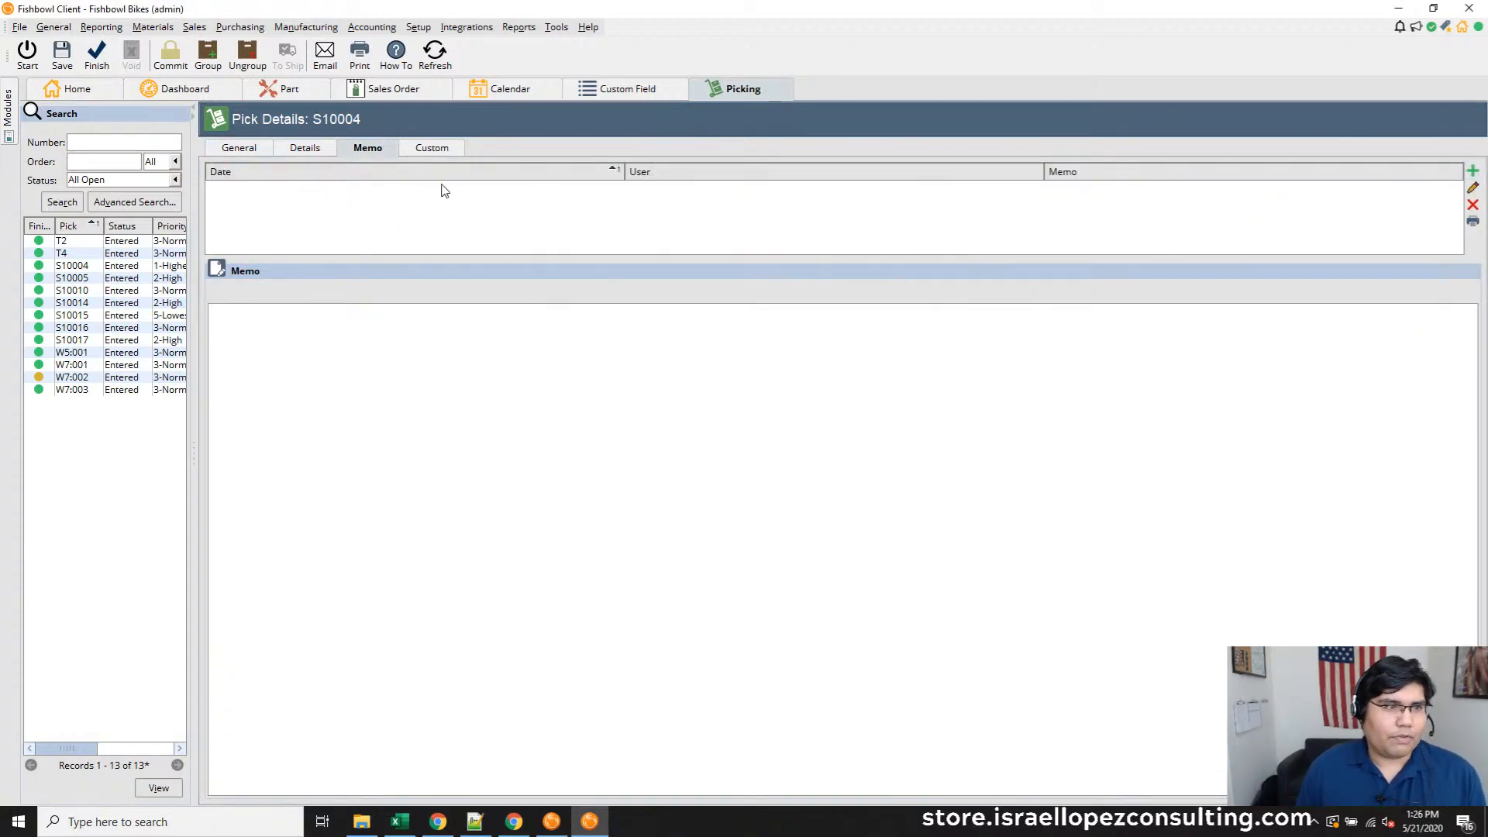
{"action": "left_click", "coordinate": [306, 152]}
{"action": "left_click", "coordinate": [458, 154]}
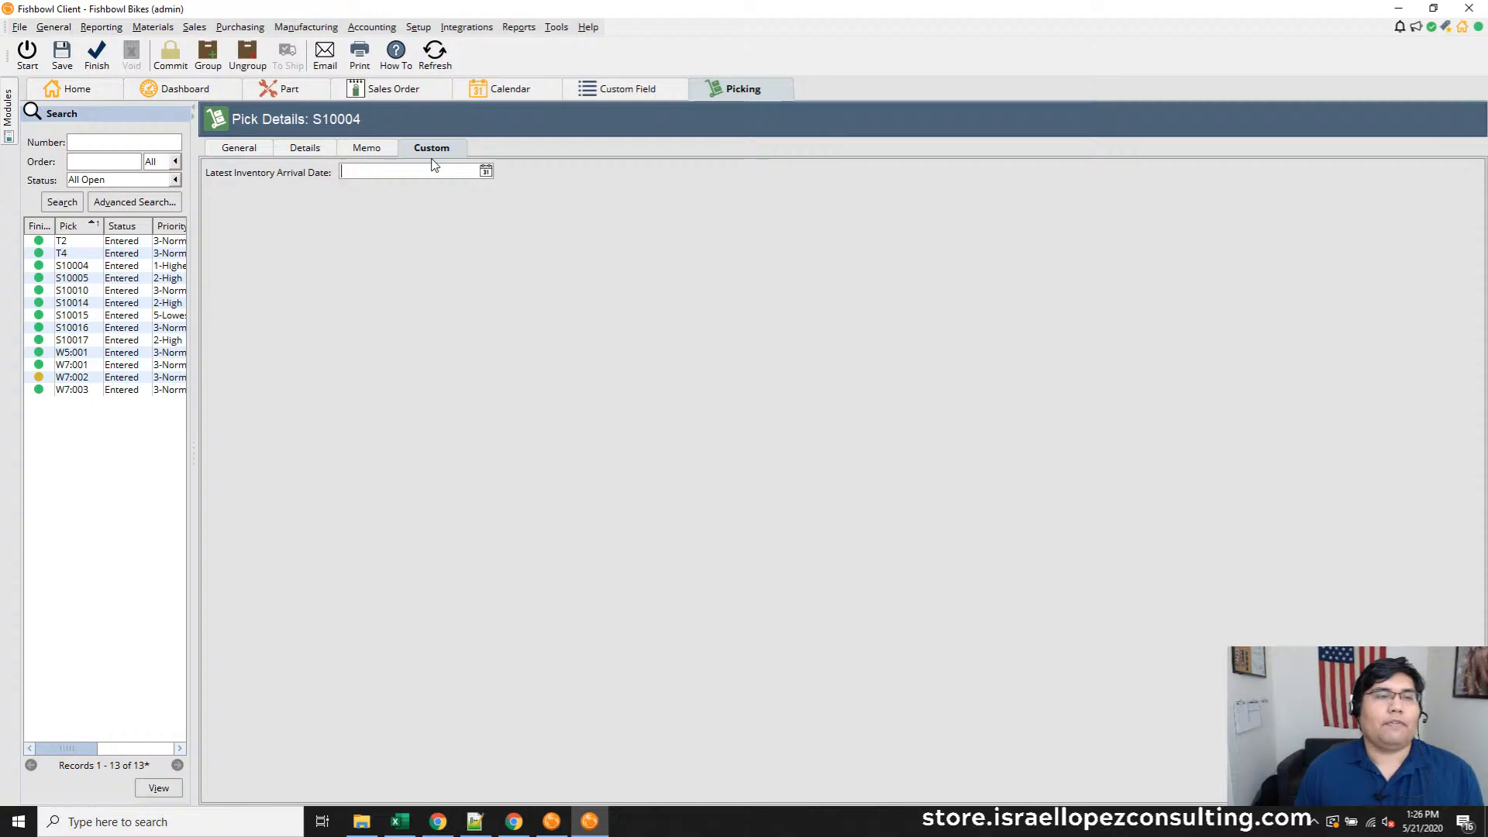
Examine the general and custom criteria of the Sales Order Advanced Search and cancel it
{"action": "left_click", "coordinate": [395, 90]}
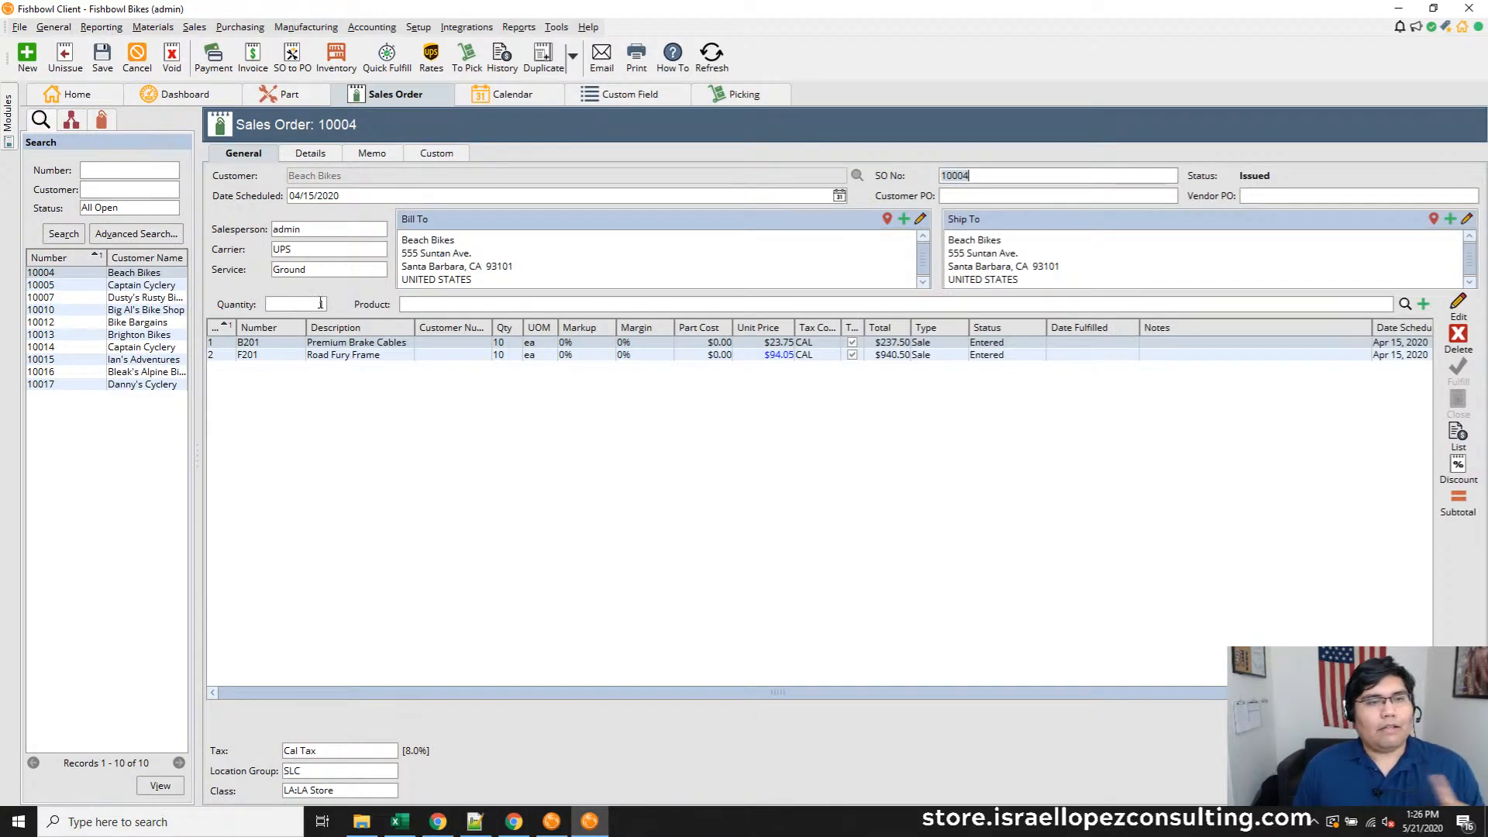
{"action": "left_click", "coordinate": [158, 235]}
{"action": "left_click", "coordinate": [459, 177]}
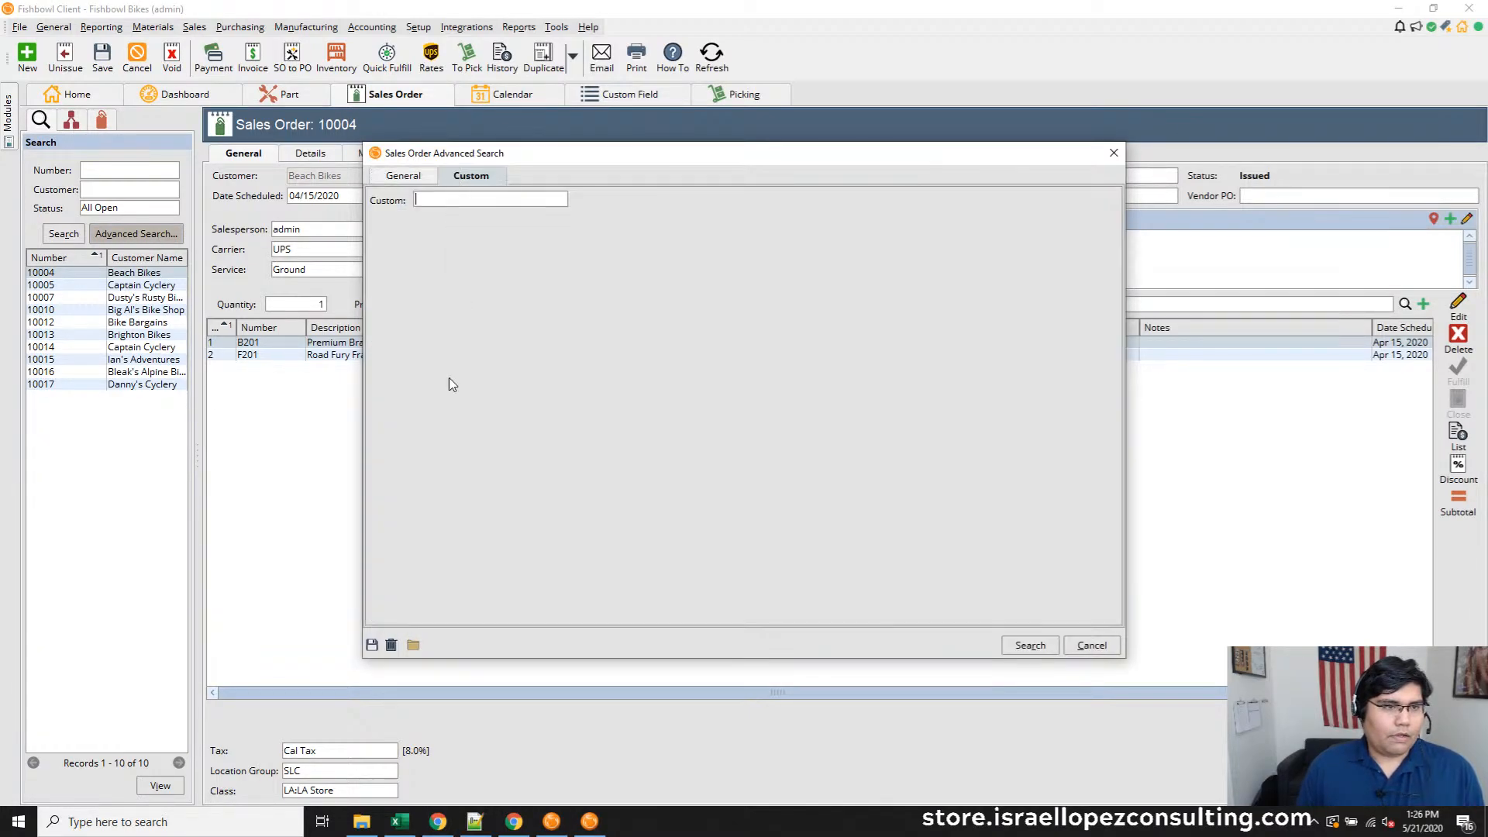
{"action": "left_click", "coordinate": [418, 176]}
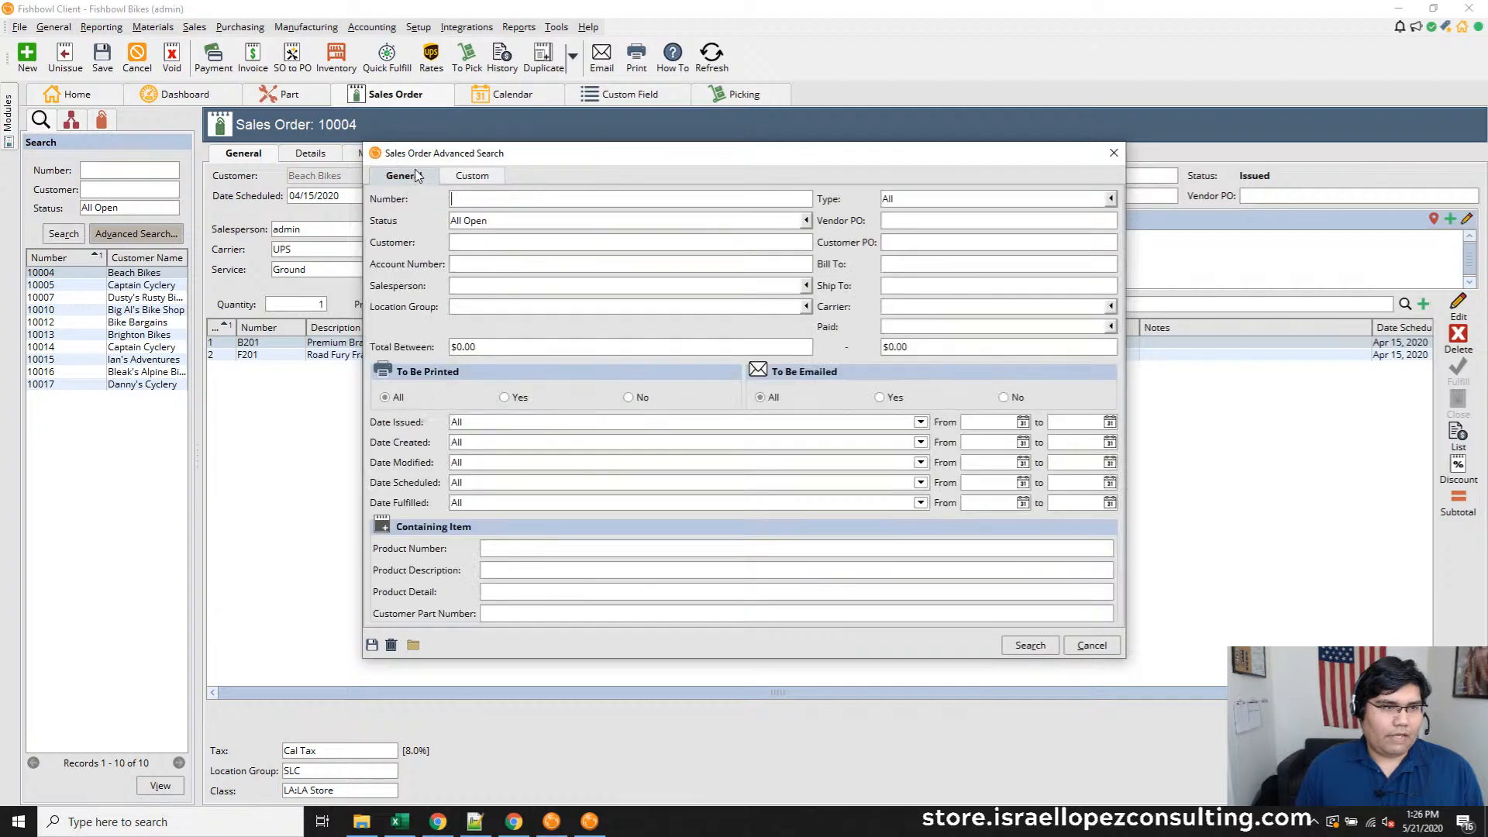
{"action": "left_click", "coordinate": [490, 172]}
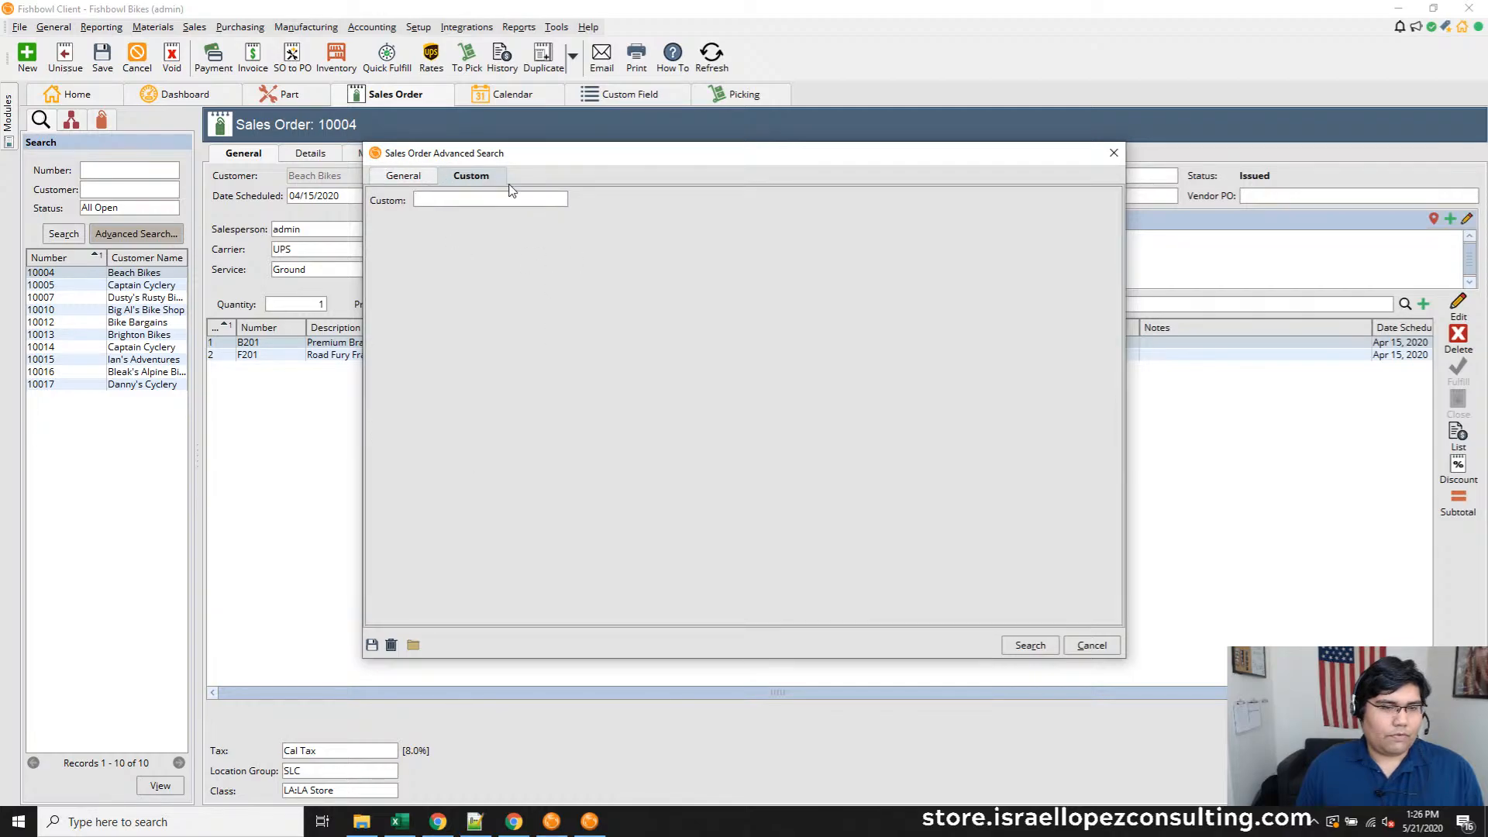
{"action": "left_click", "coordinate": [1104, 652]}
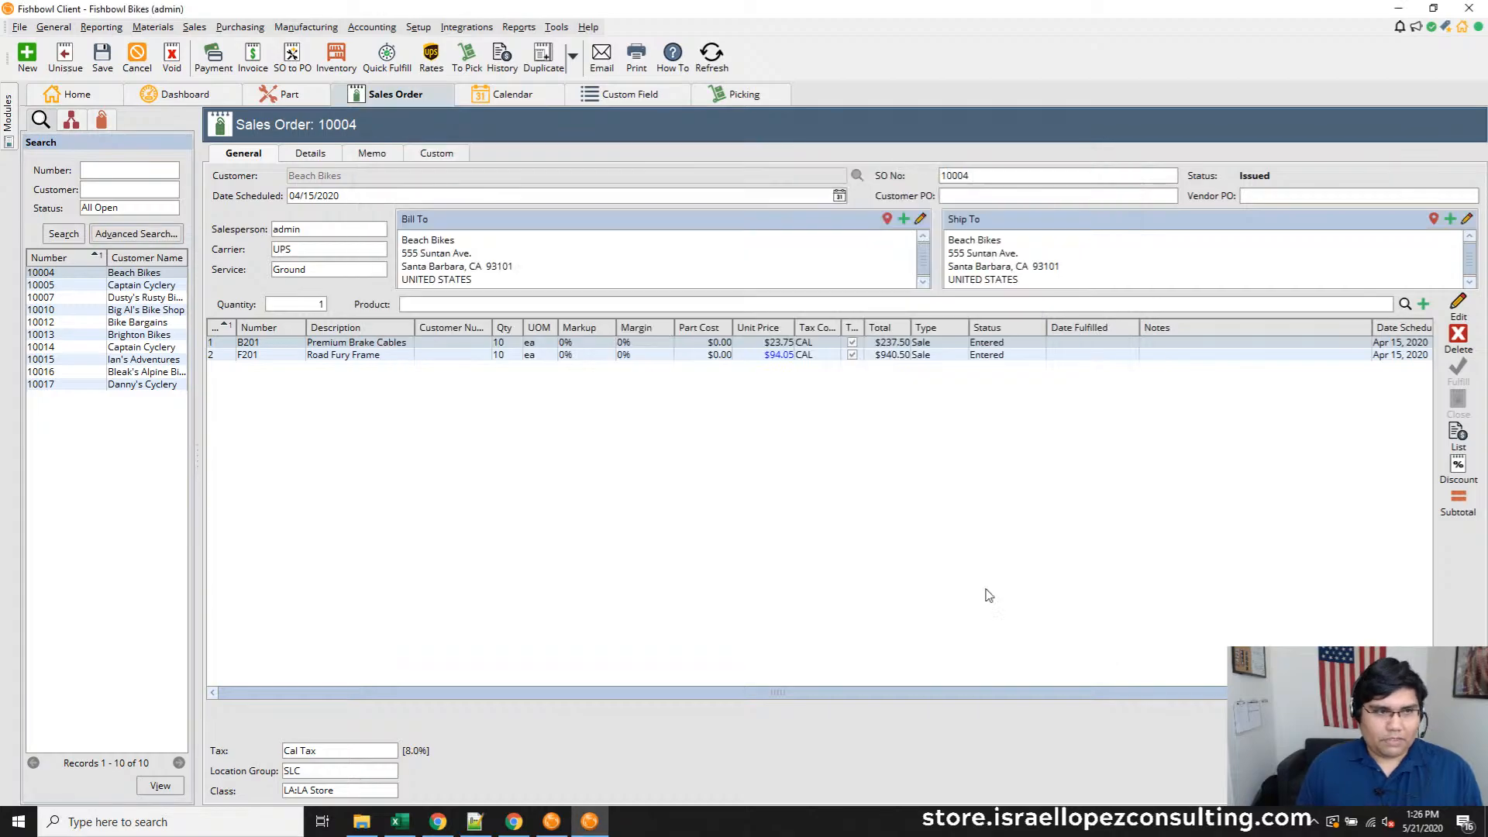
Close and reopen the Sales Order module, recheck its Advanced Search and cancel it
{"action": "left_click", "coordinate": [445, 94]}
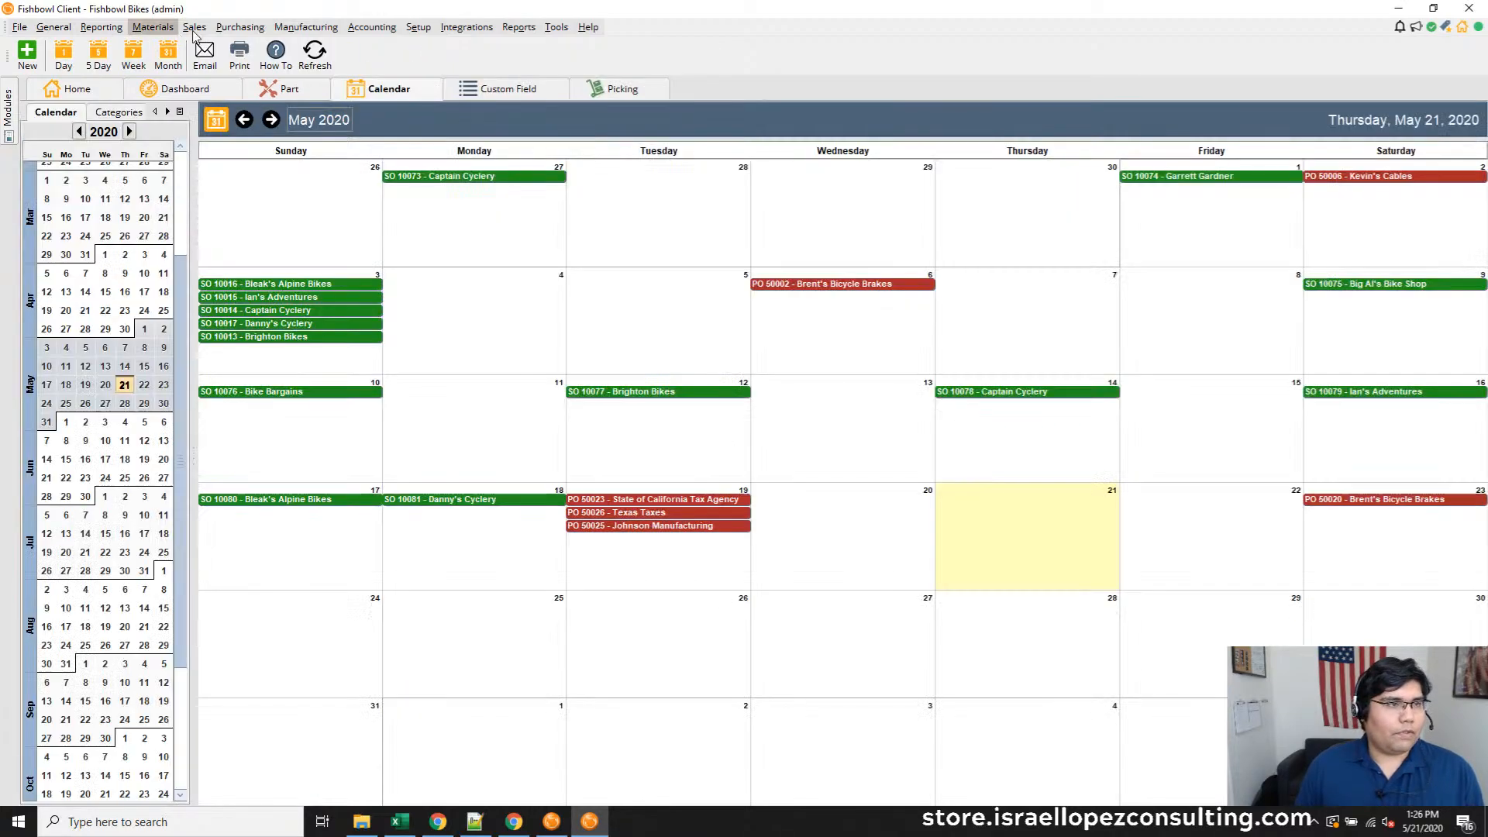
{"action": "left_click", "coordinate": [195, 27]}
{"action": "left_click", "coordinate": [225, 63]}
{"action": "left_click", "coordinate": [142, 231]}
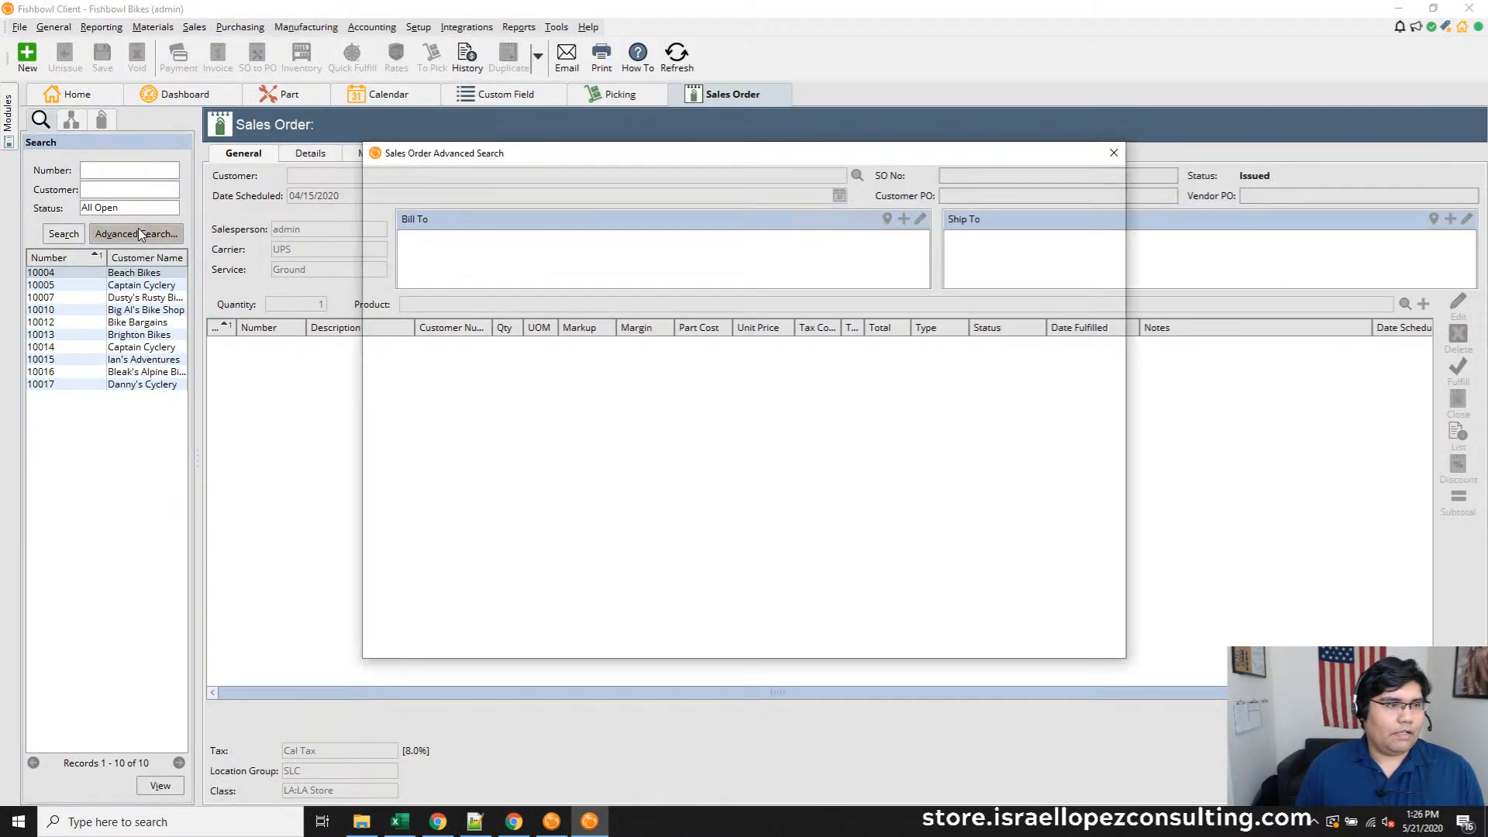
{"action": "left_click", "coordinate": [1114, 652]}
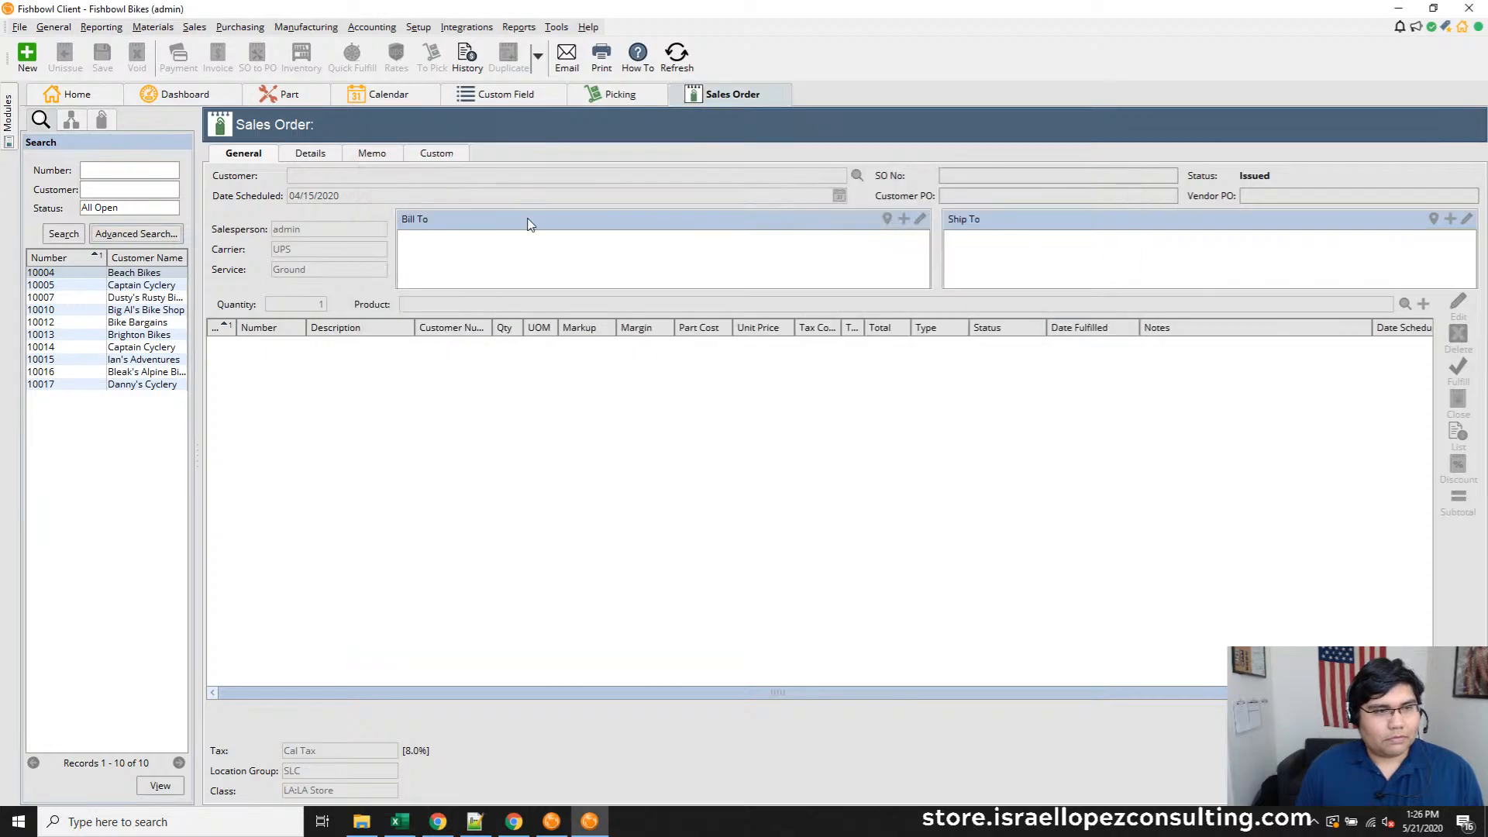
Check the custom fields in the Sales Order module, selecting the Brighton Bikes and Big Al's Bike Shop orders
{"action": "left_click", "coordinate": [450, 156]}
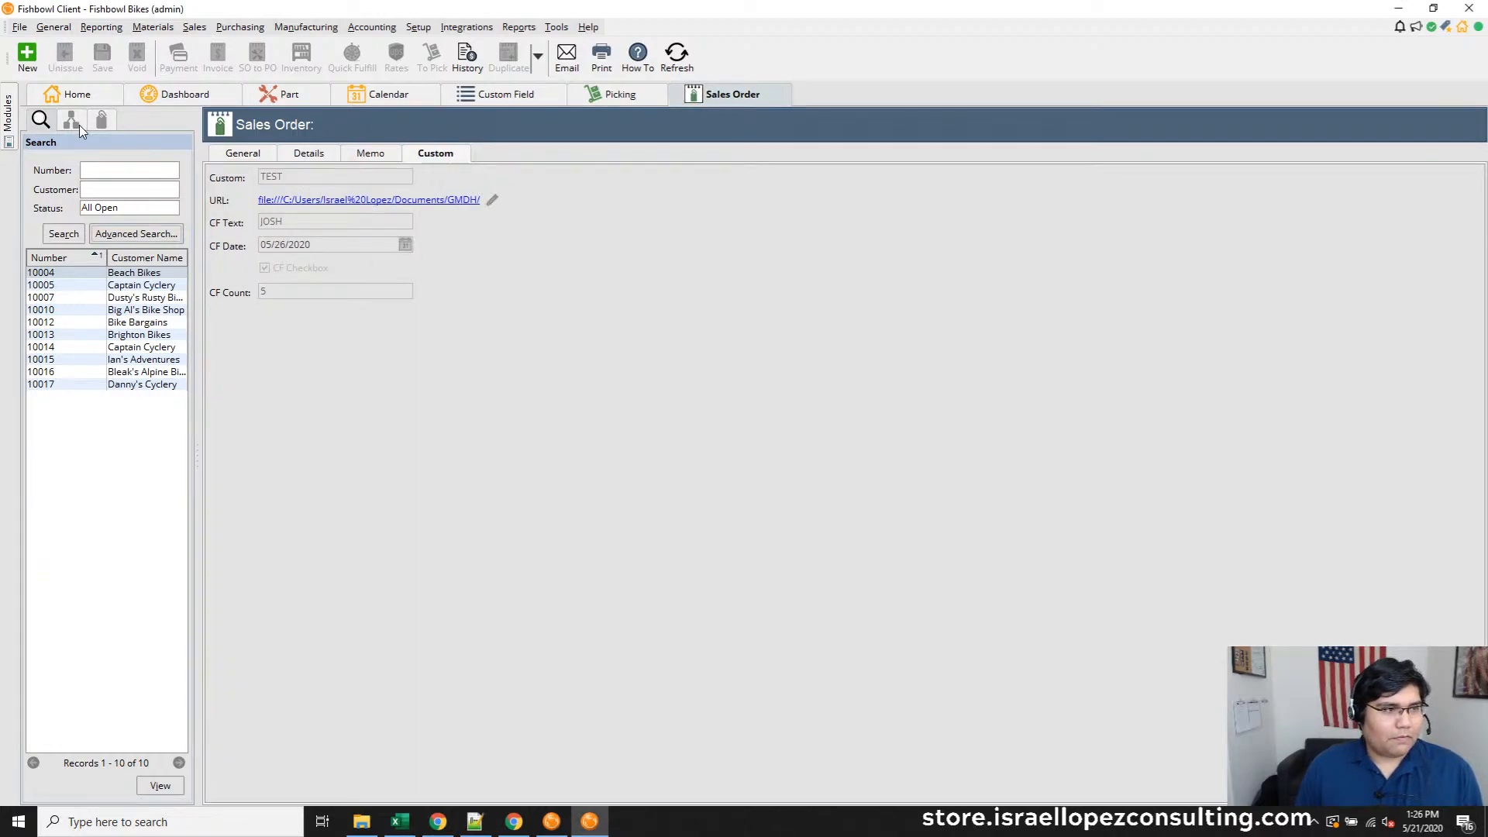
{"action": "left_click", "coordinate": [118, 335]}
{"action": "left_click", "coordinate": [138, 310]}
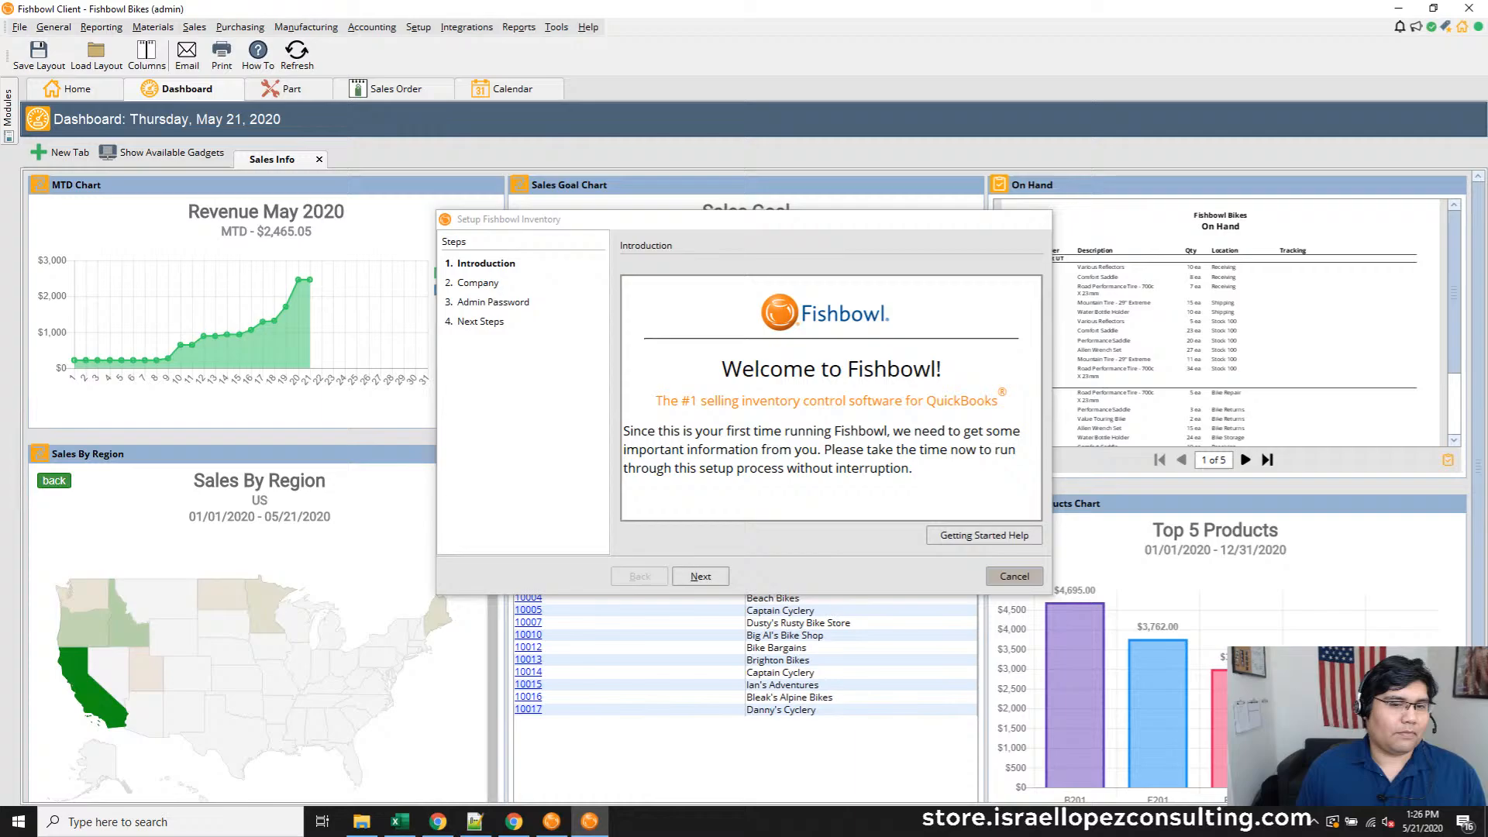
Dismiss the Fishbowl Inventory setup wizard and open the Sales Order module
{"action": "left_click", "coordinate": [1014, 576]}
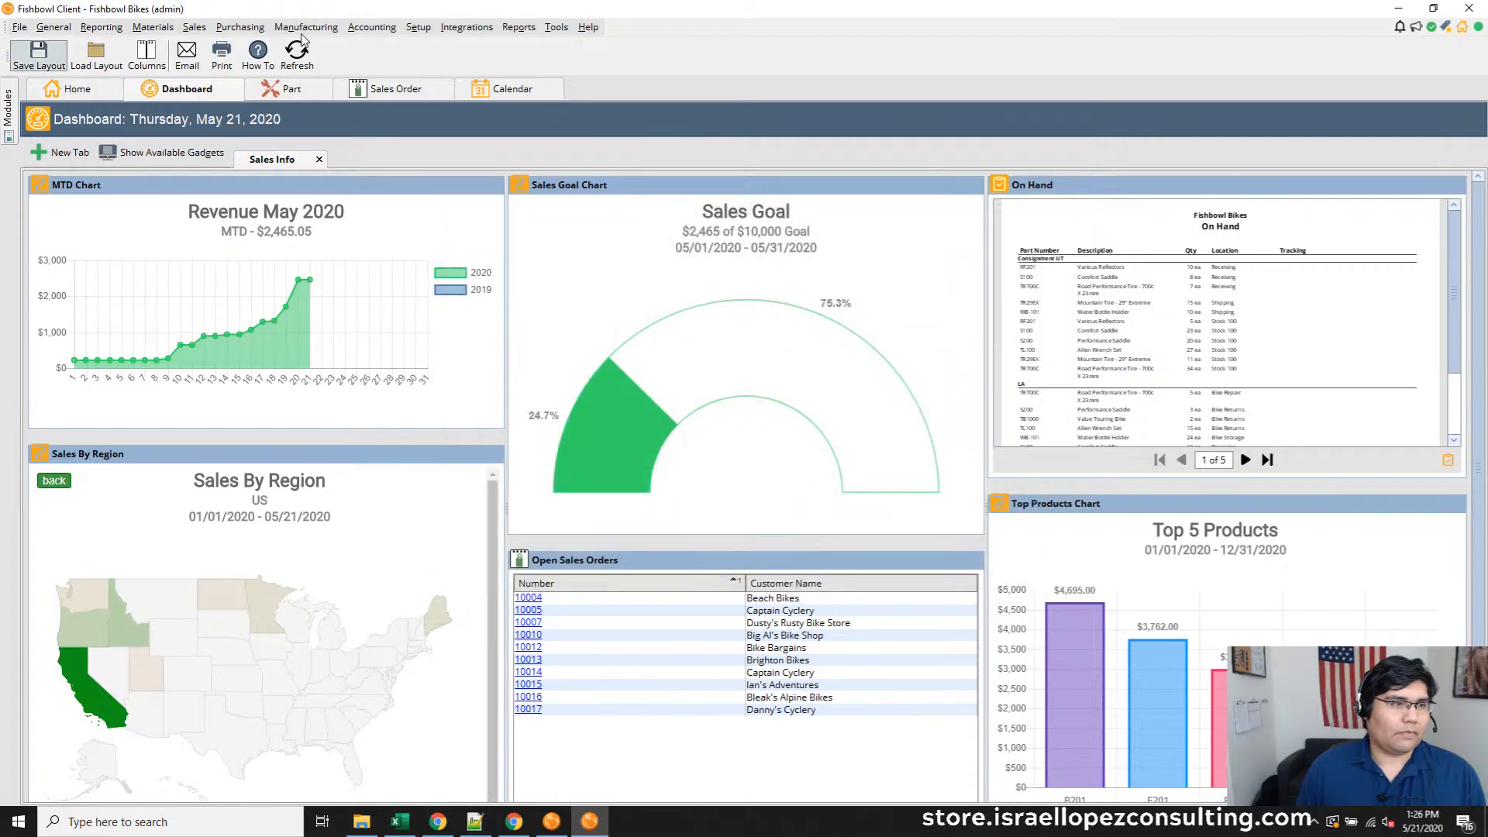
{"action": "left_click", "coordinate": [194, 28]}
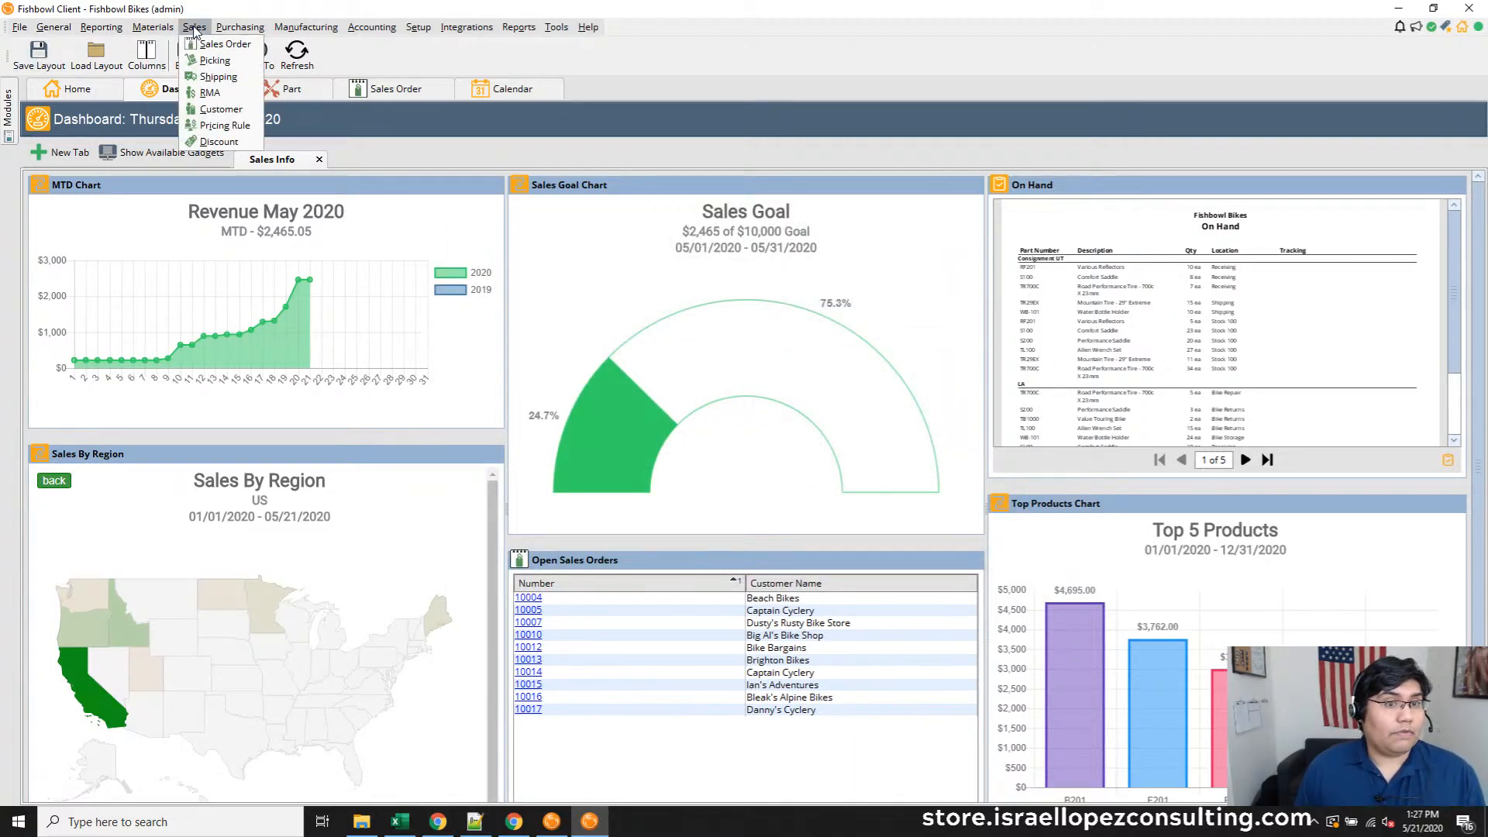
{"action": "left_click", "coordinate": [198, 44]}
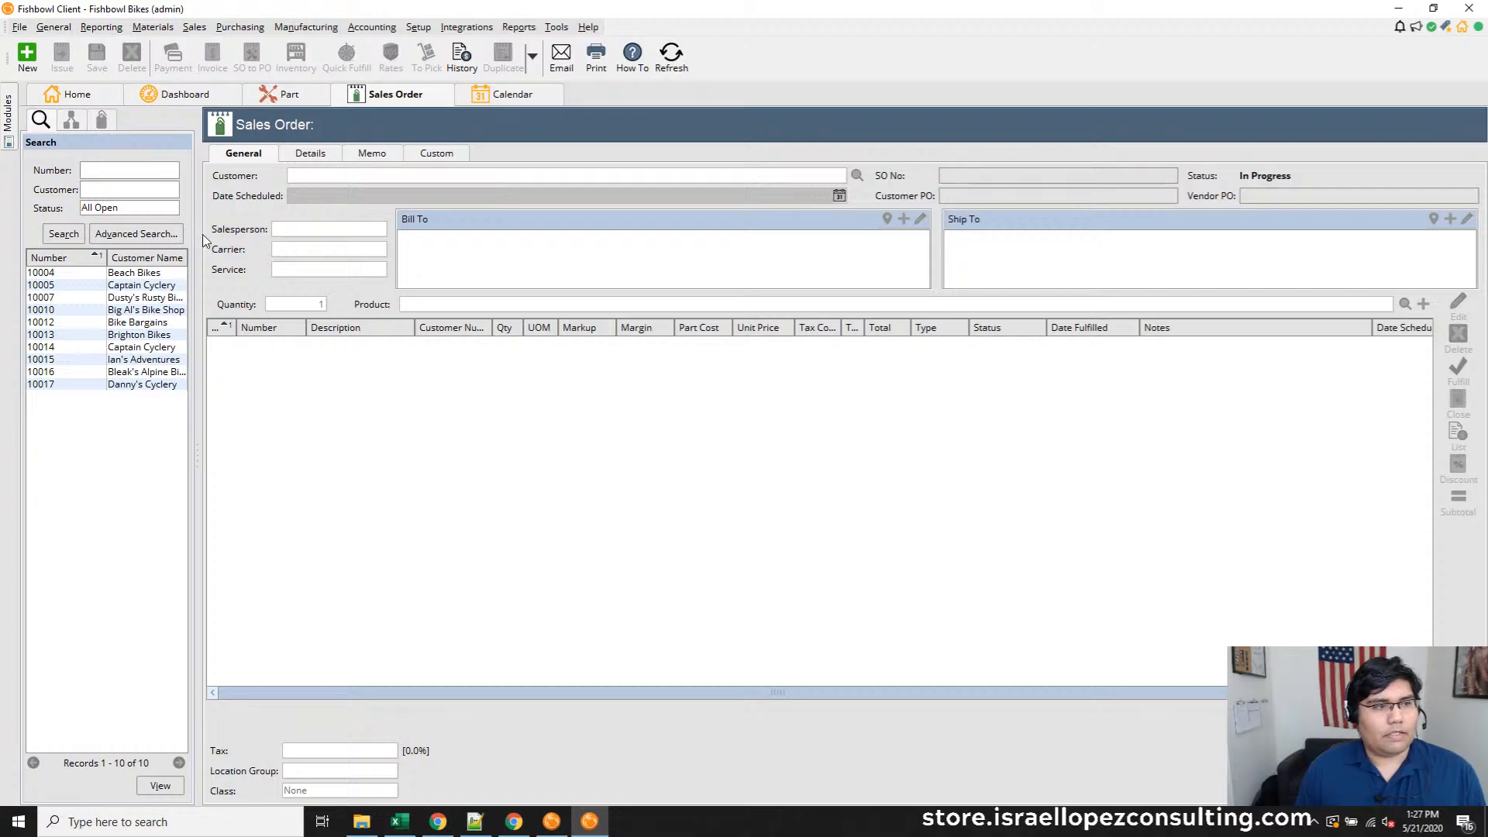
Run a Sales Order Advanced Search with CF Checkbox set to Checked and open the Beach Bikes order
{"action": "left_click", "coordinate": [150, 231]}
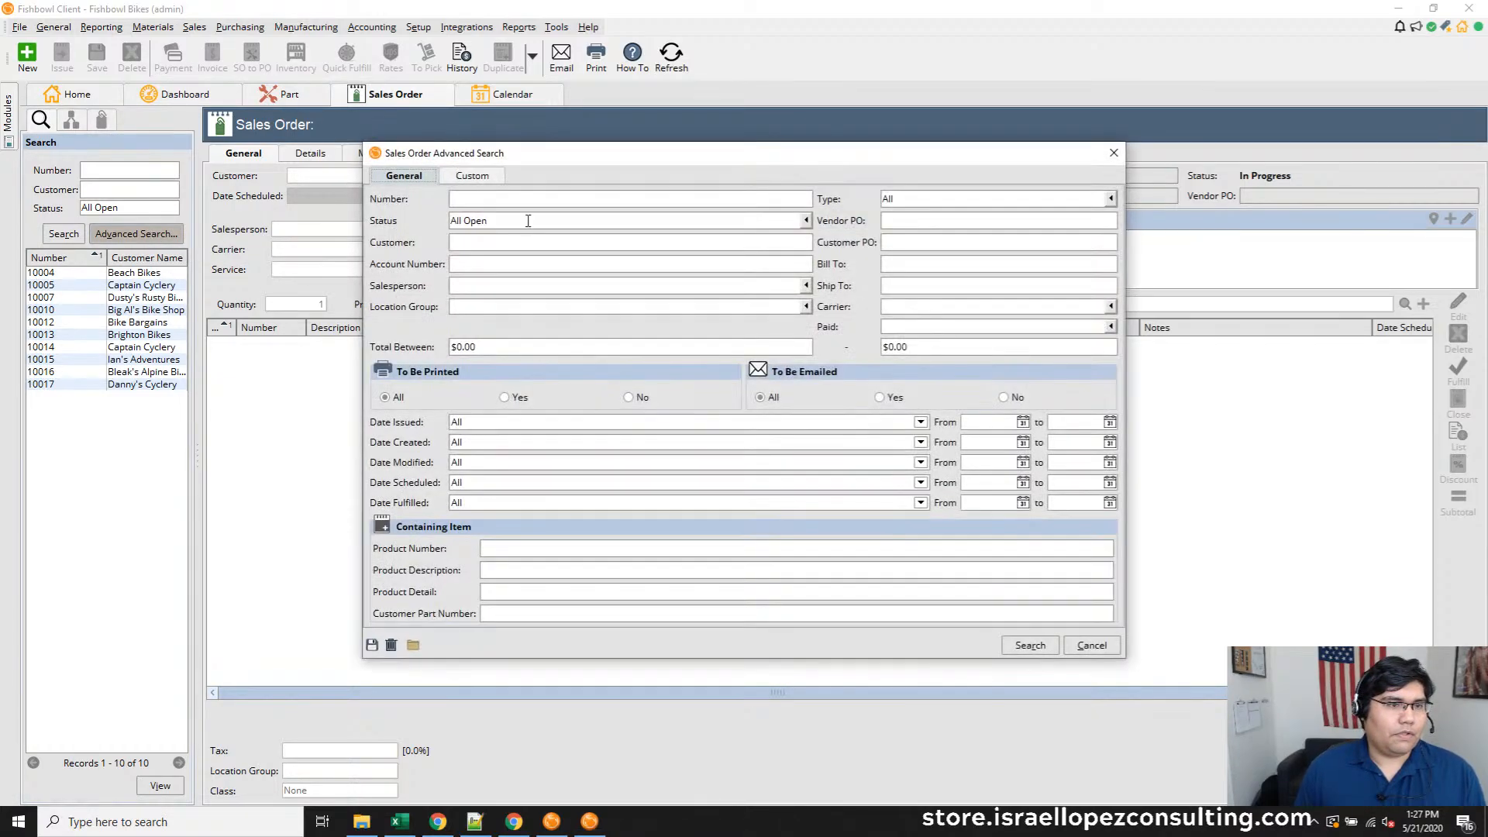
{"action": "left_click", "coordinate": [489, 175]}
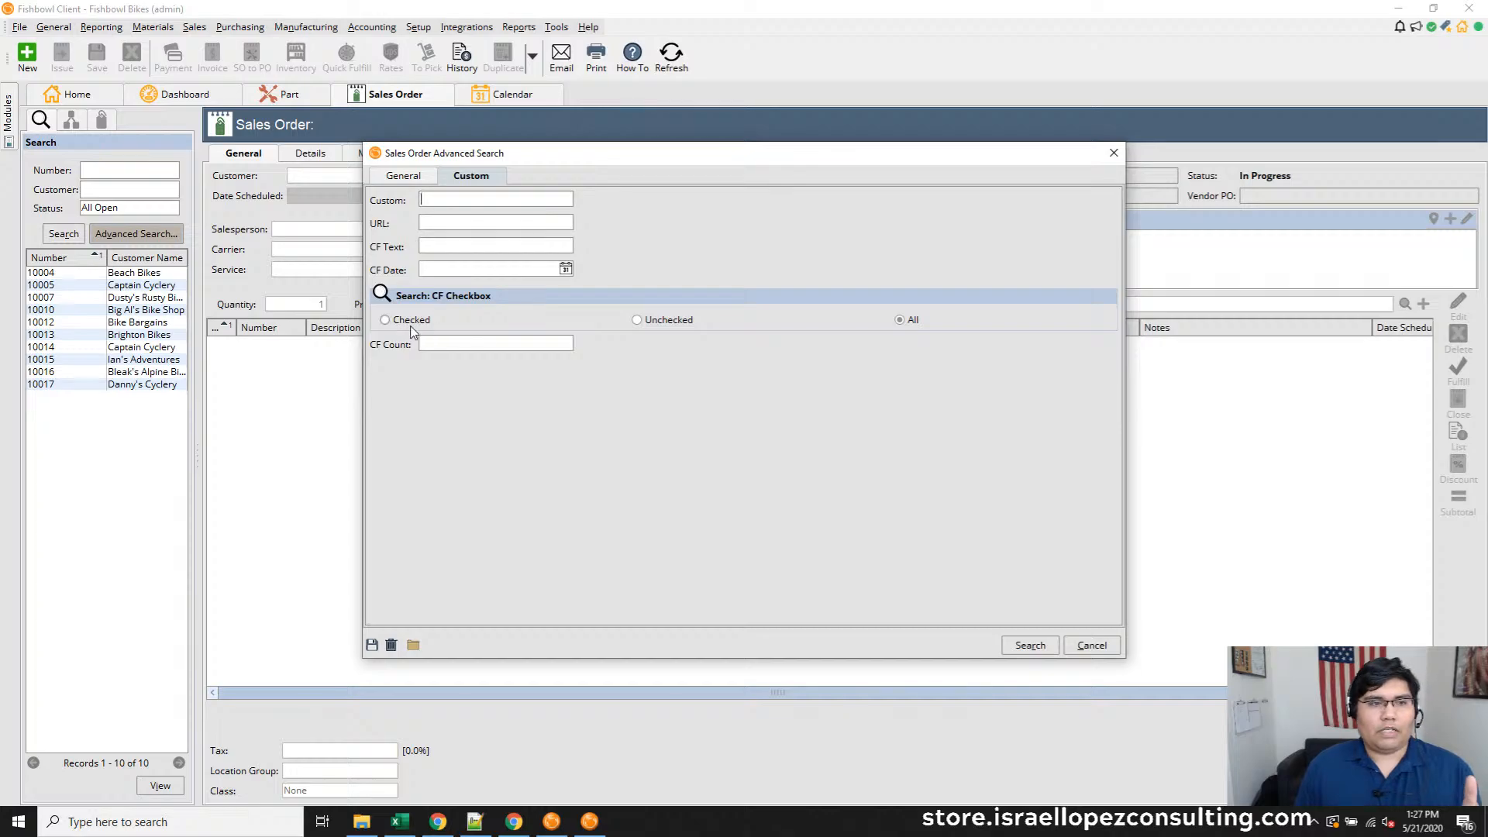
{"action": "left_click", "coordinate": [645, 324]}
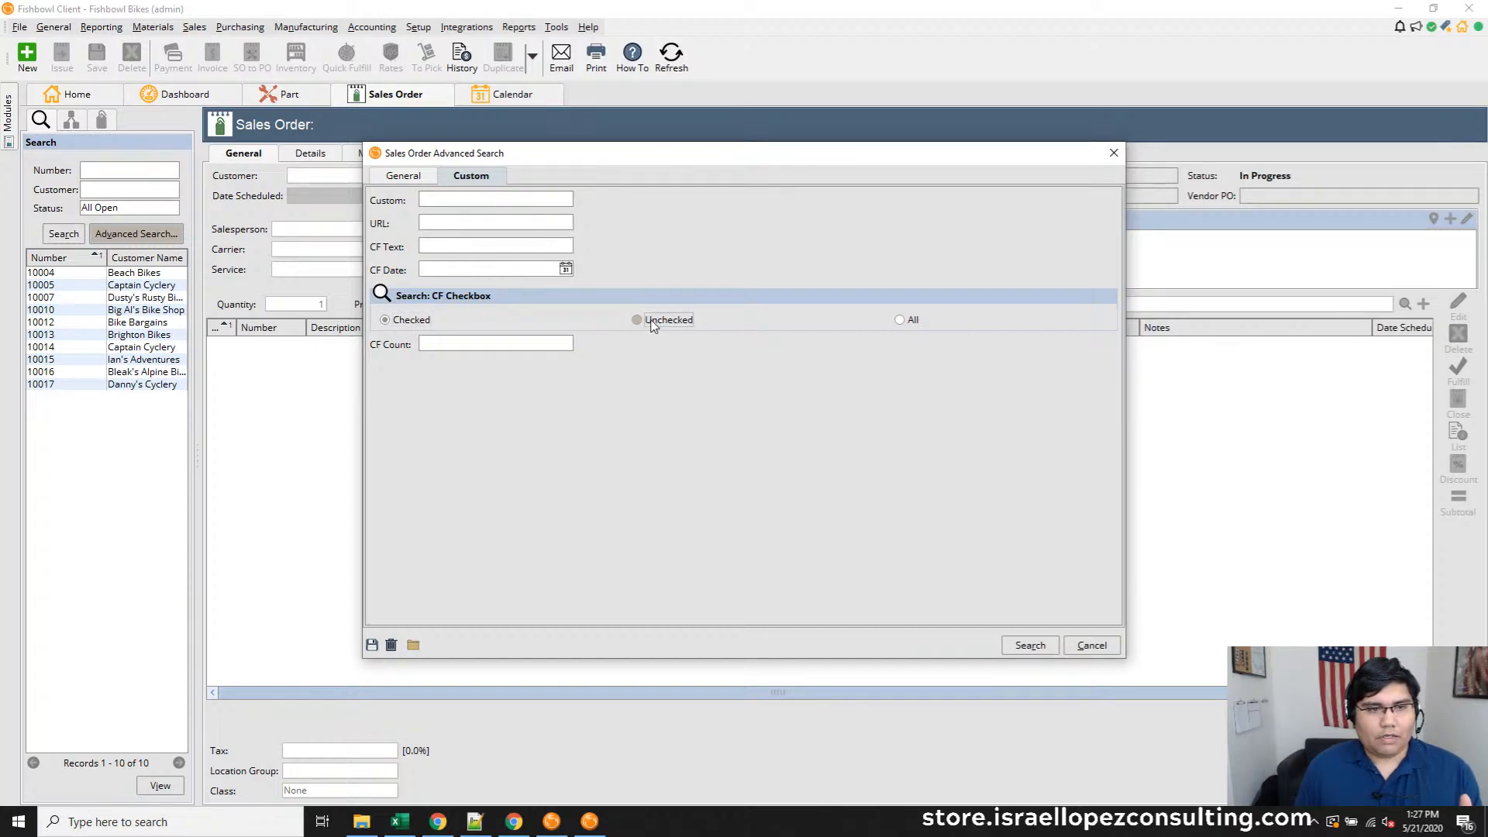
{"action": "left_click", "coordinate": [905, 324]}
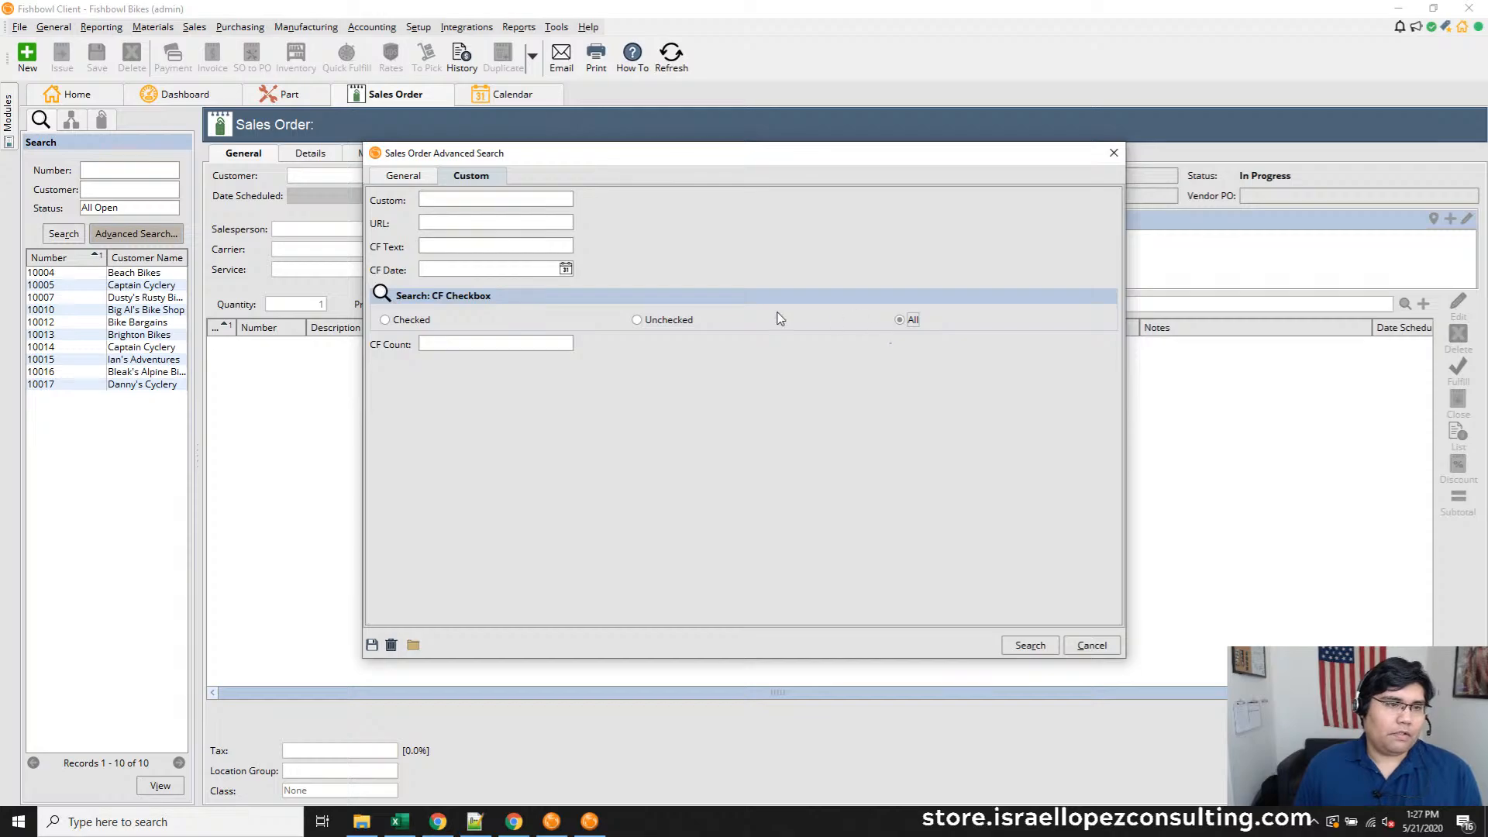
{"action": "left_click", "coordinate": [1030, 645]}
{"action": "left_click", "coordinate": [97, 276]}
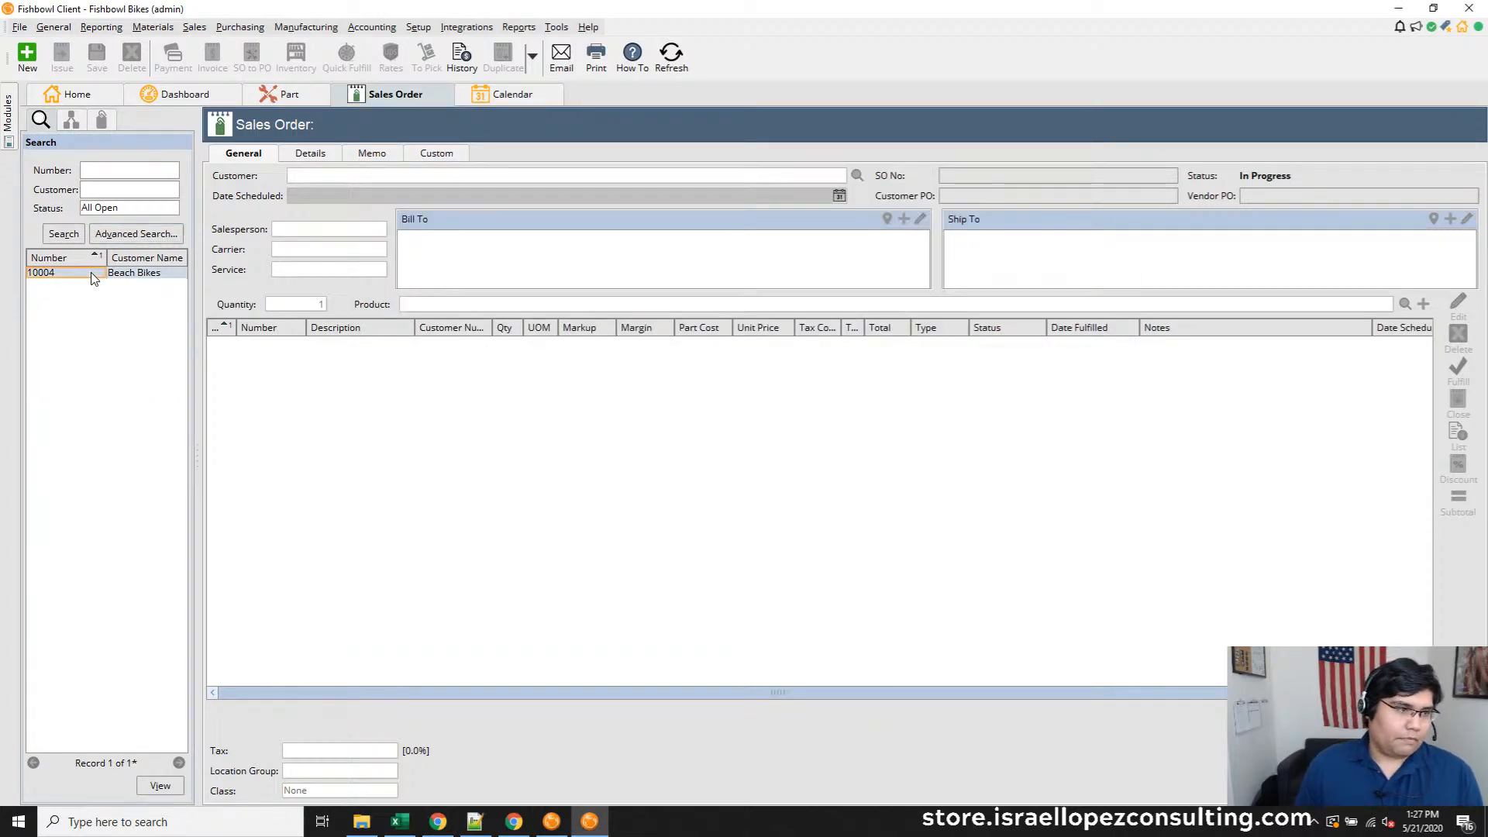
{"action": "double_click", "coordinate": [91, 277]}
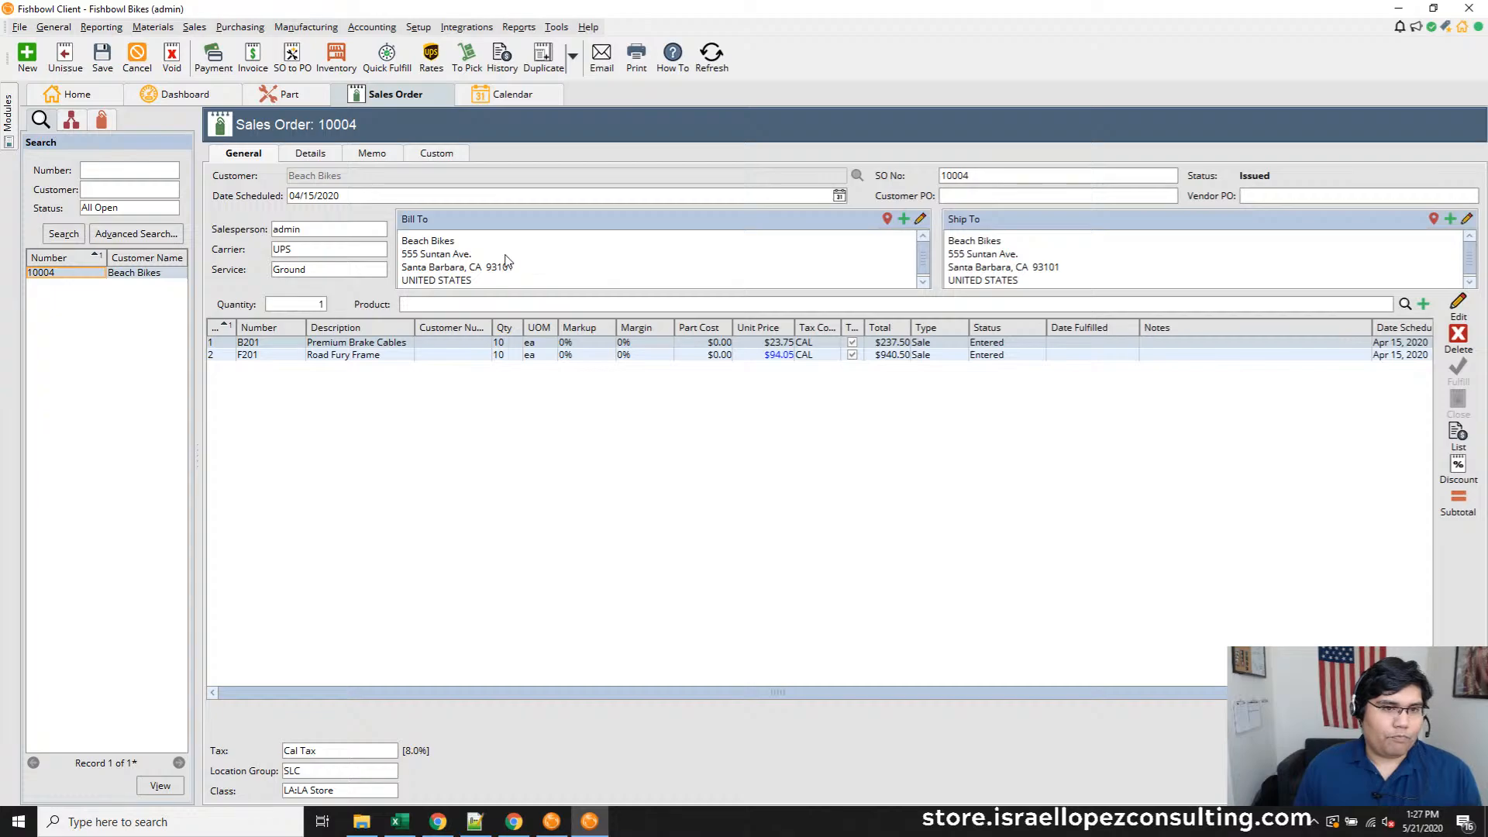
Repeat the Sales Order Advanced Search with CF Checkbox set to Unchecked and with it set to All
{"action": "left_click", "coordinate": [131, 239]}
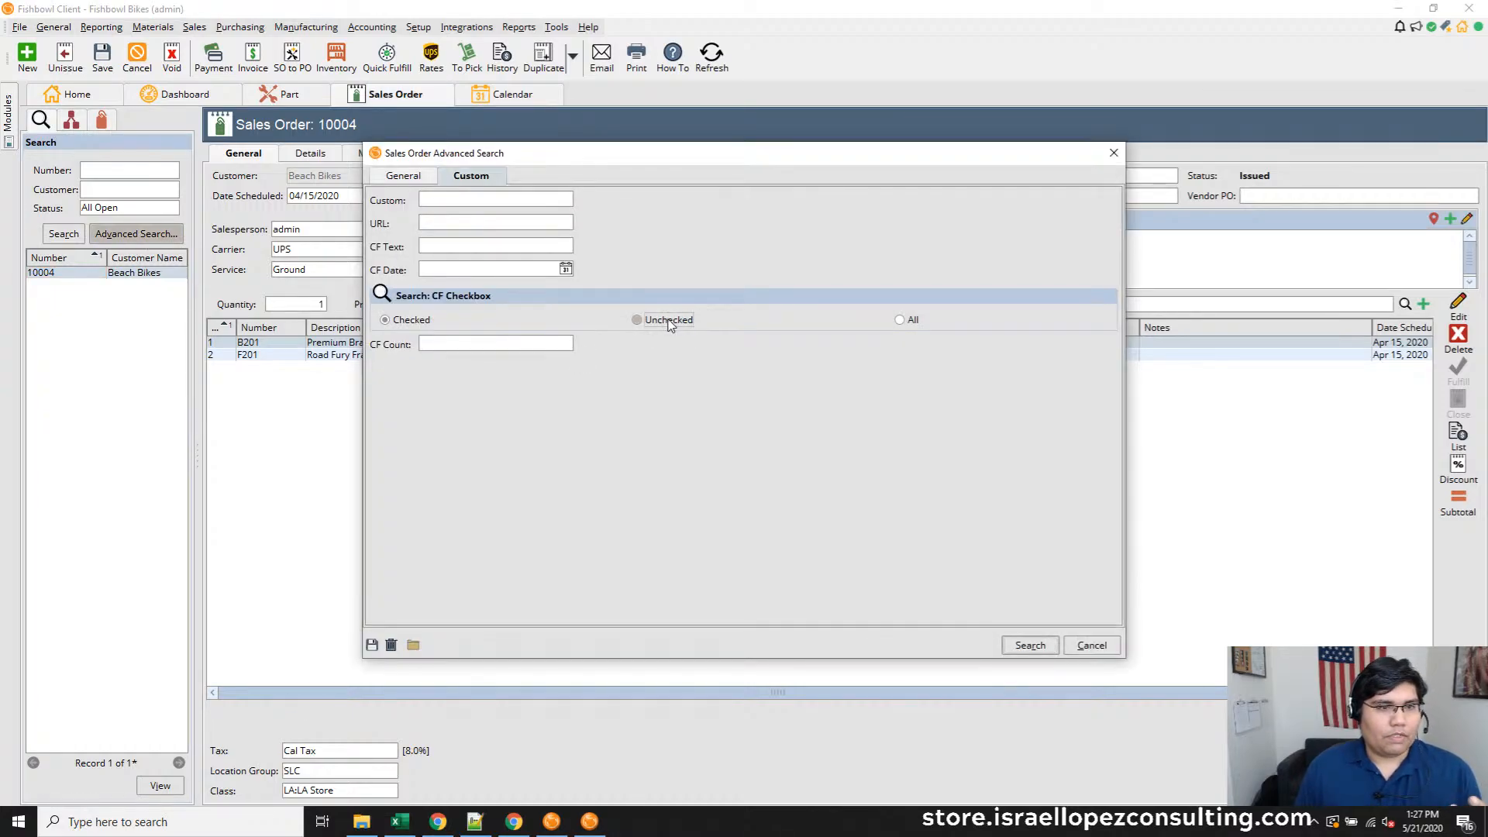
{"action": "left_click", "coordinate": [1029, 646]}
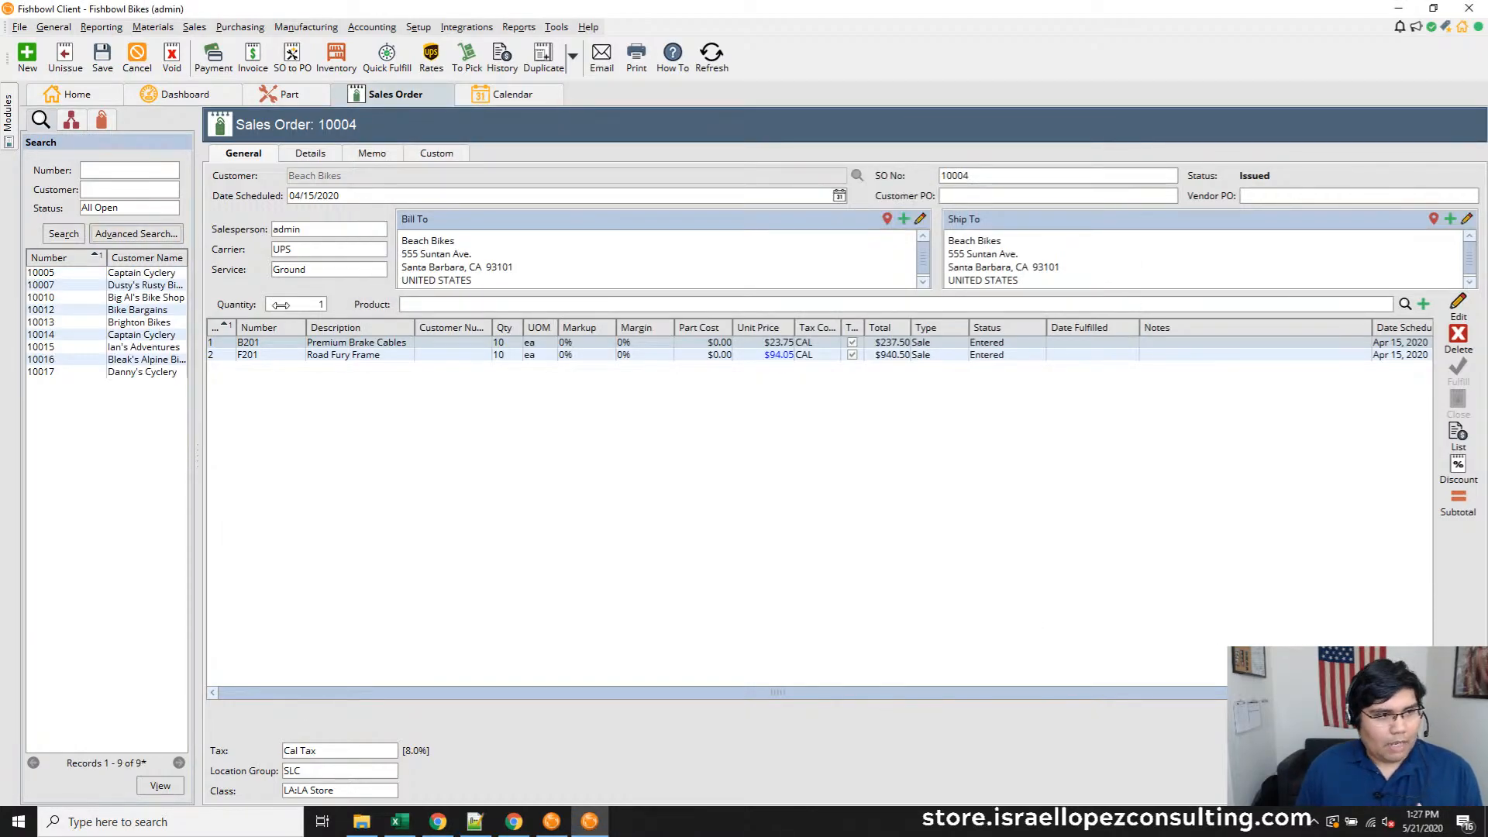
{"action": "left_click", "coordinate": [136, 234]}
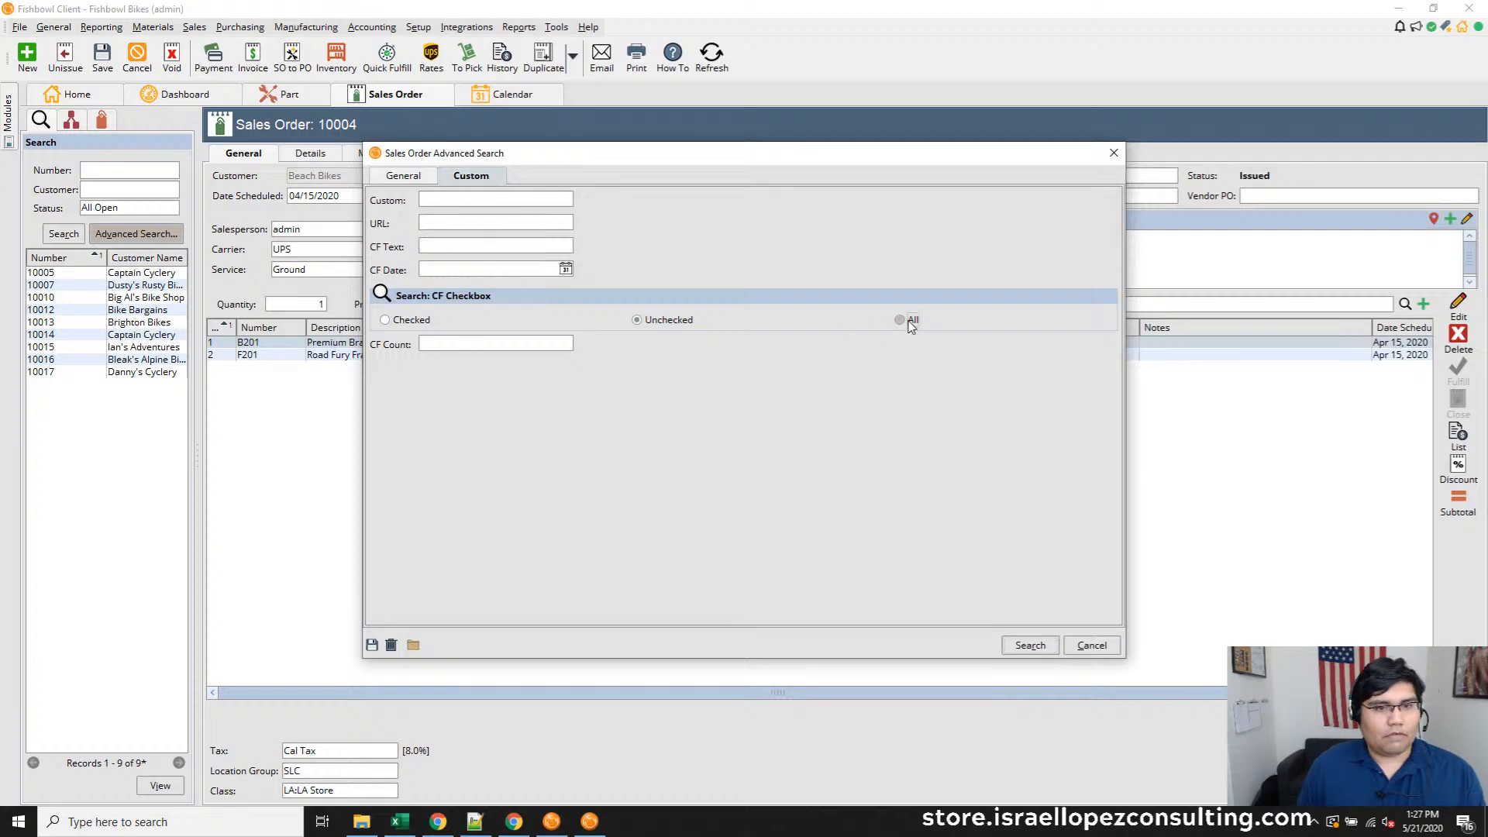
{"action": "left_click", "coordinate": [1030, 646]}
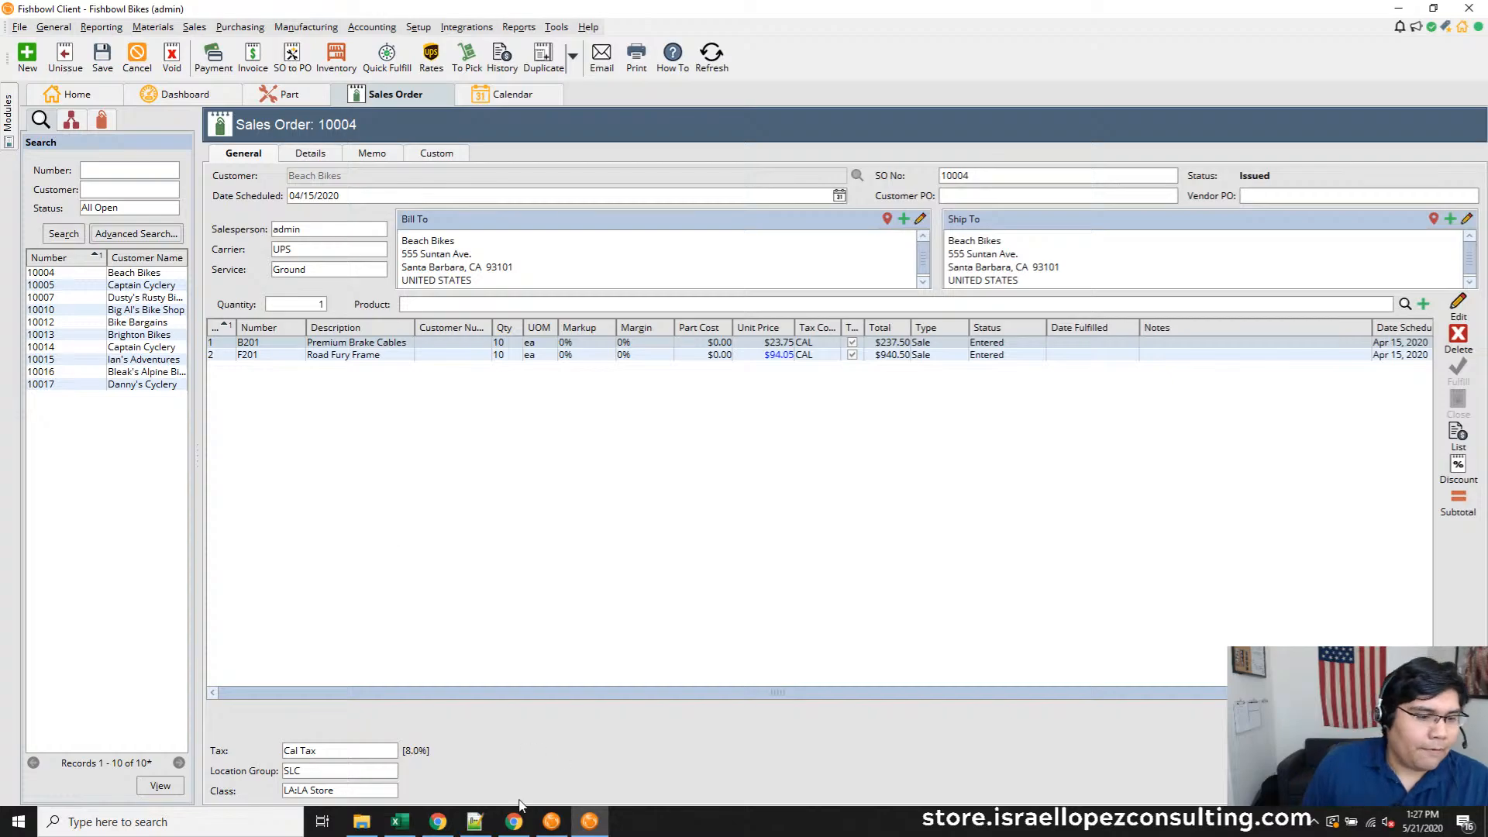
Switch to the Fishbowl release notes in Chrome and highlight the item on the URL type for Custom Fields
{"action": "mouse_move", "coordinate": [514, 820]}
{"action": "mouse_move", "coordinate": [530, 766]}
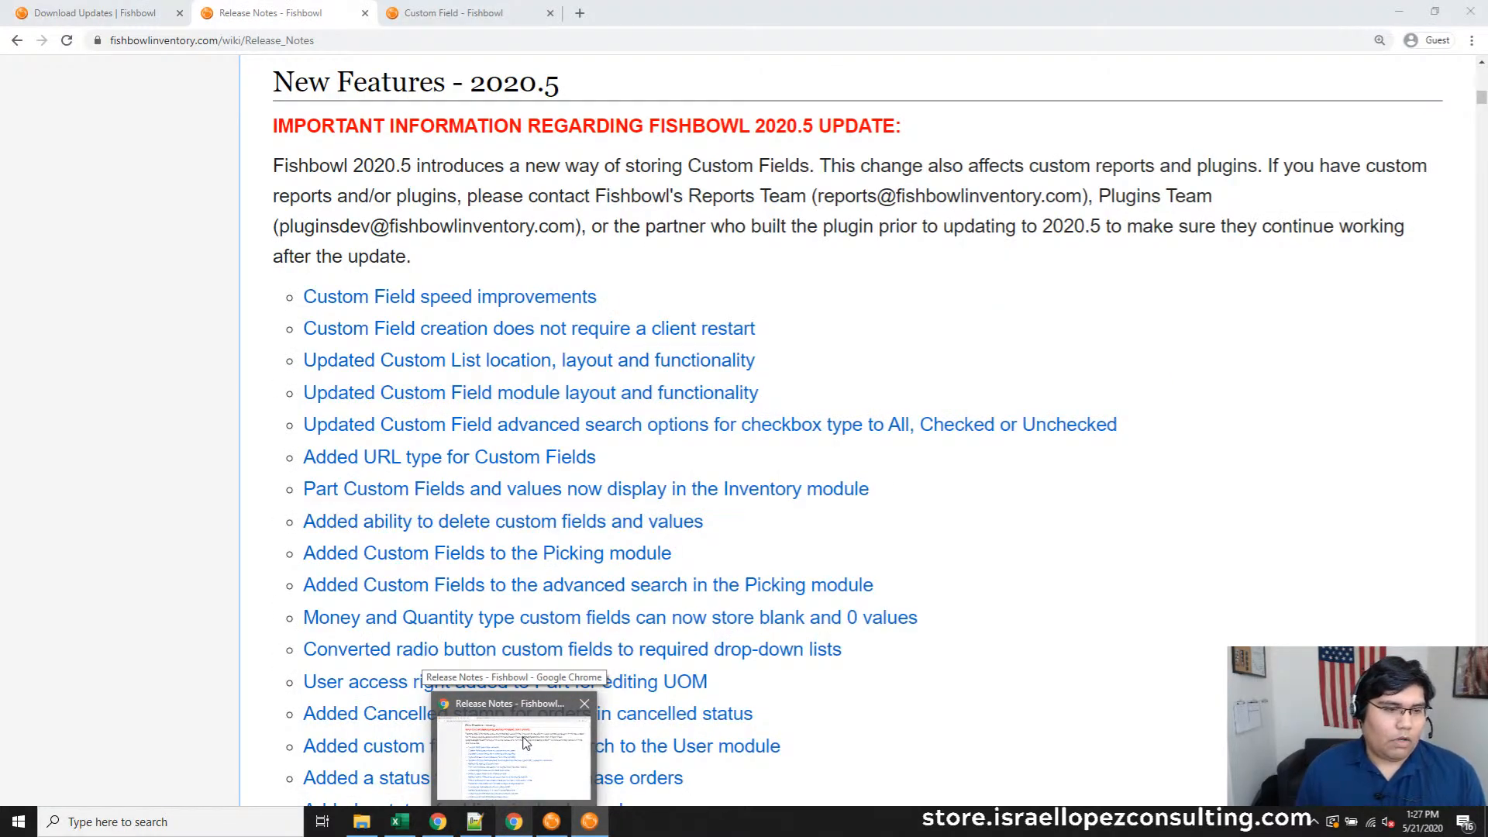
{"action": "left_click", "coordinate": [525, 742]}
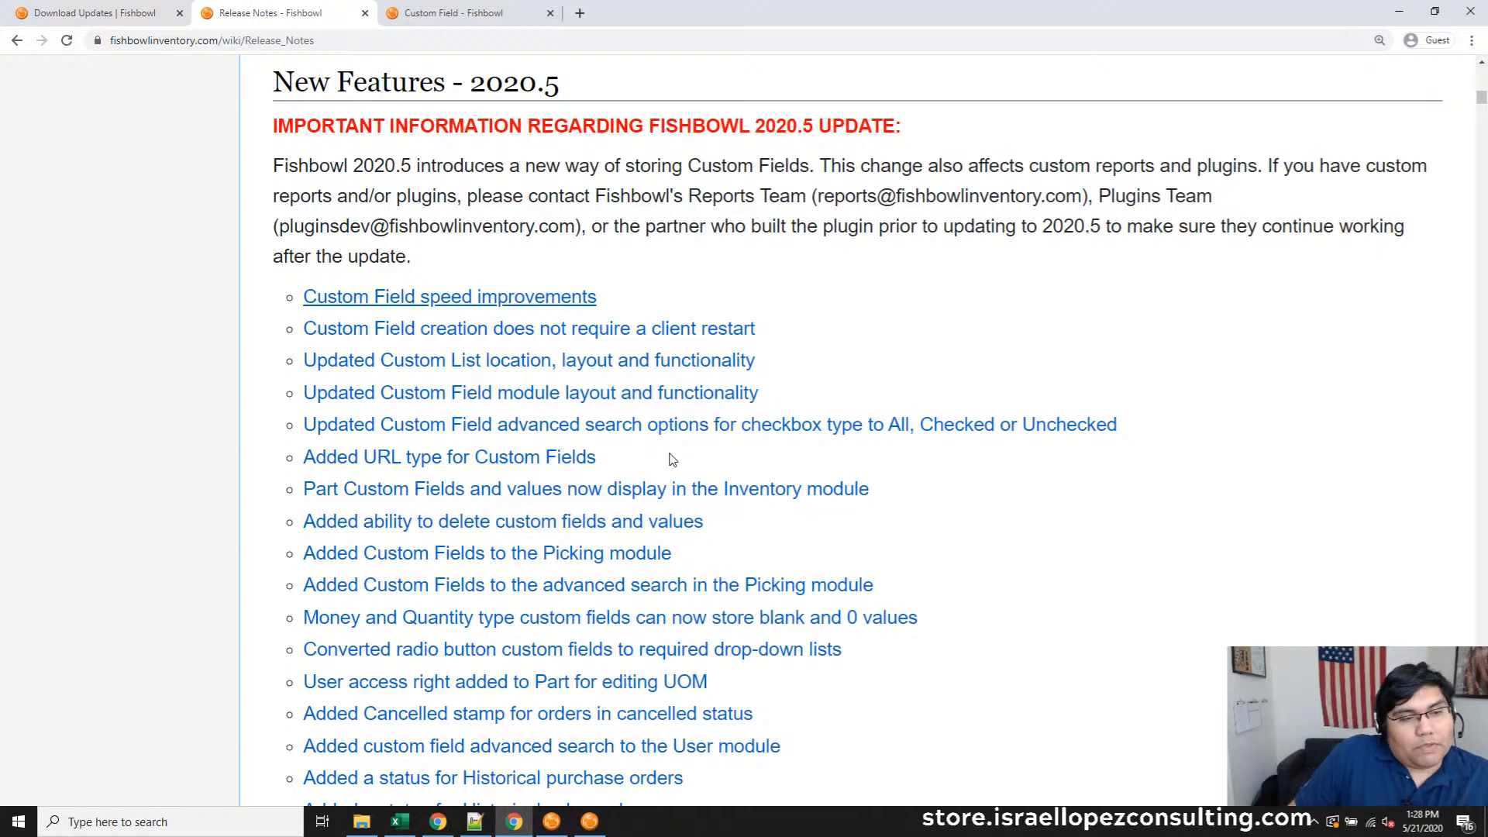
{"action": "left_click_drag", "start_coordinate": [671, 459], "coordinate": [393, 459]}
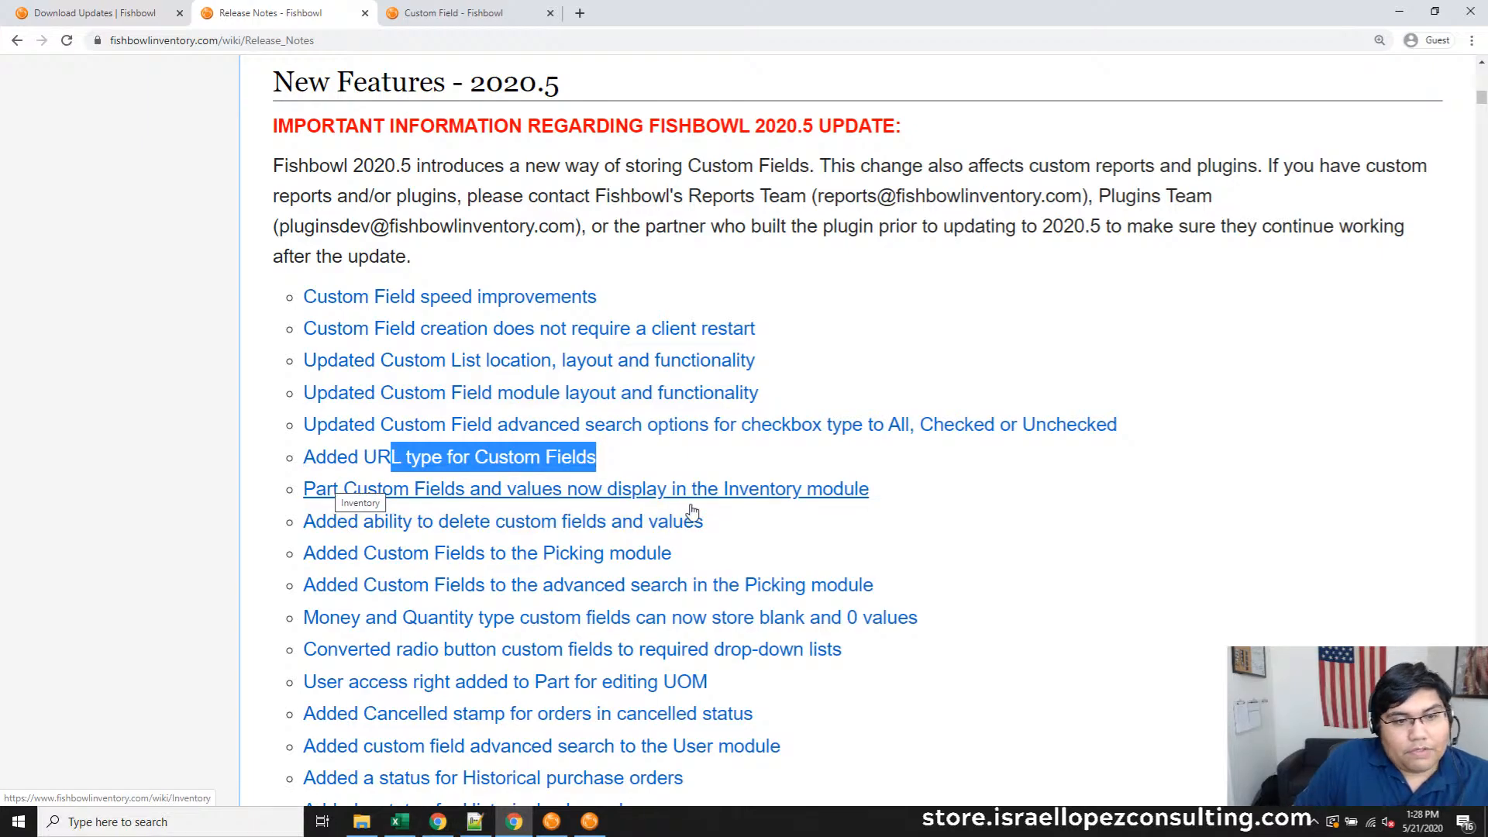
Return to the Fishbowl client and view the custom fields of part B200 in the Part module
{"action": "left_click", "coordinate": [589, 818]}
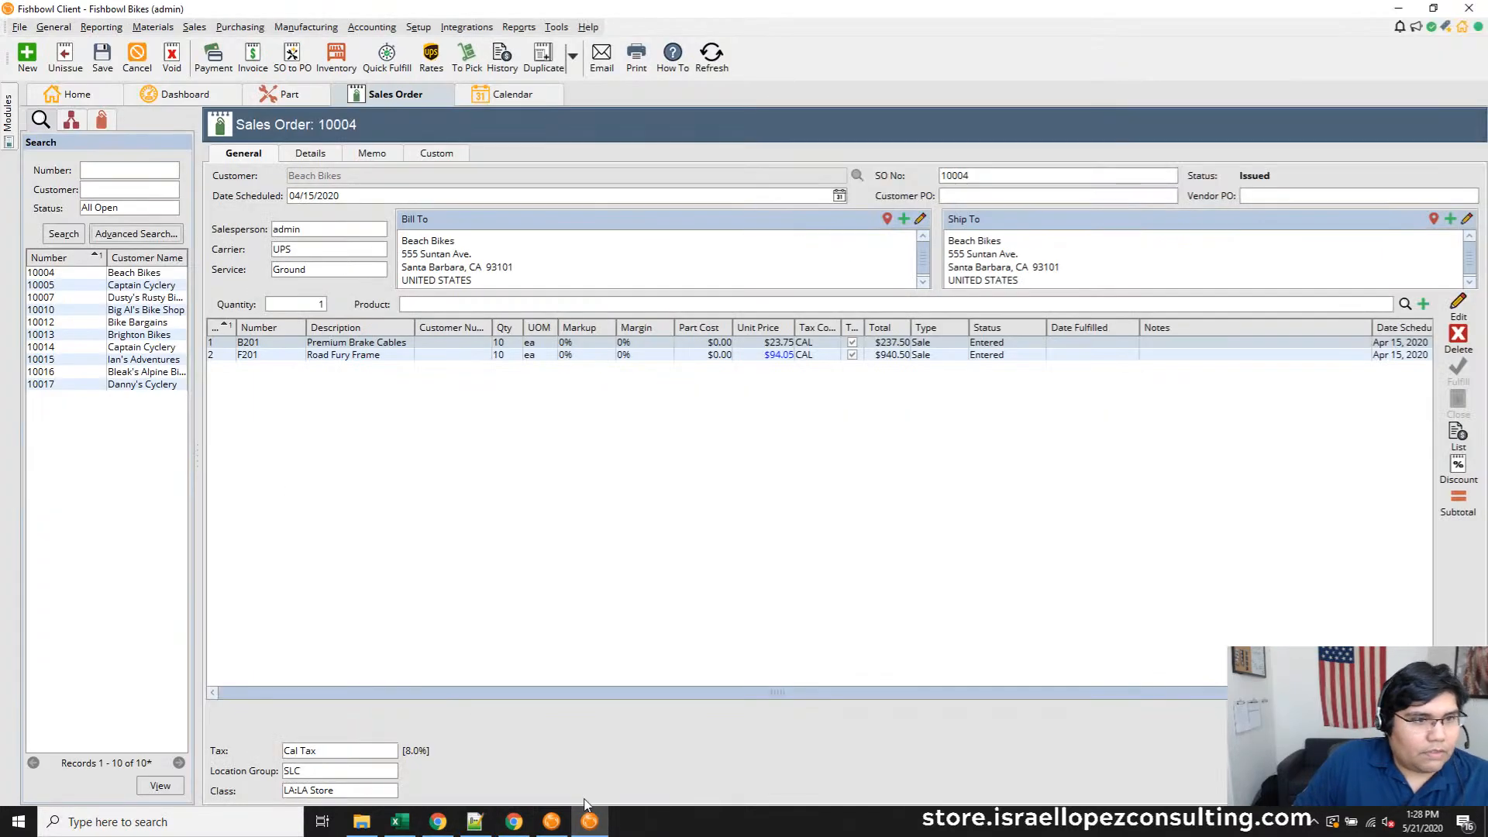
{"action": "left_click", "coordinate": [267, 97]}
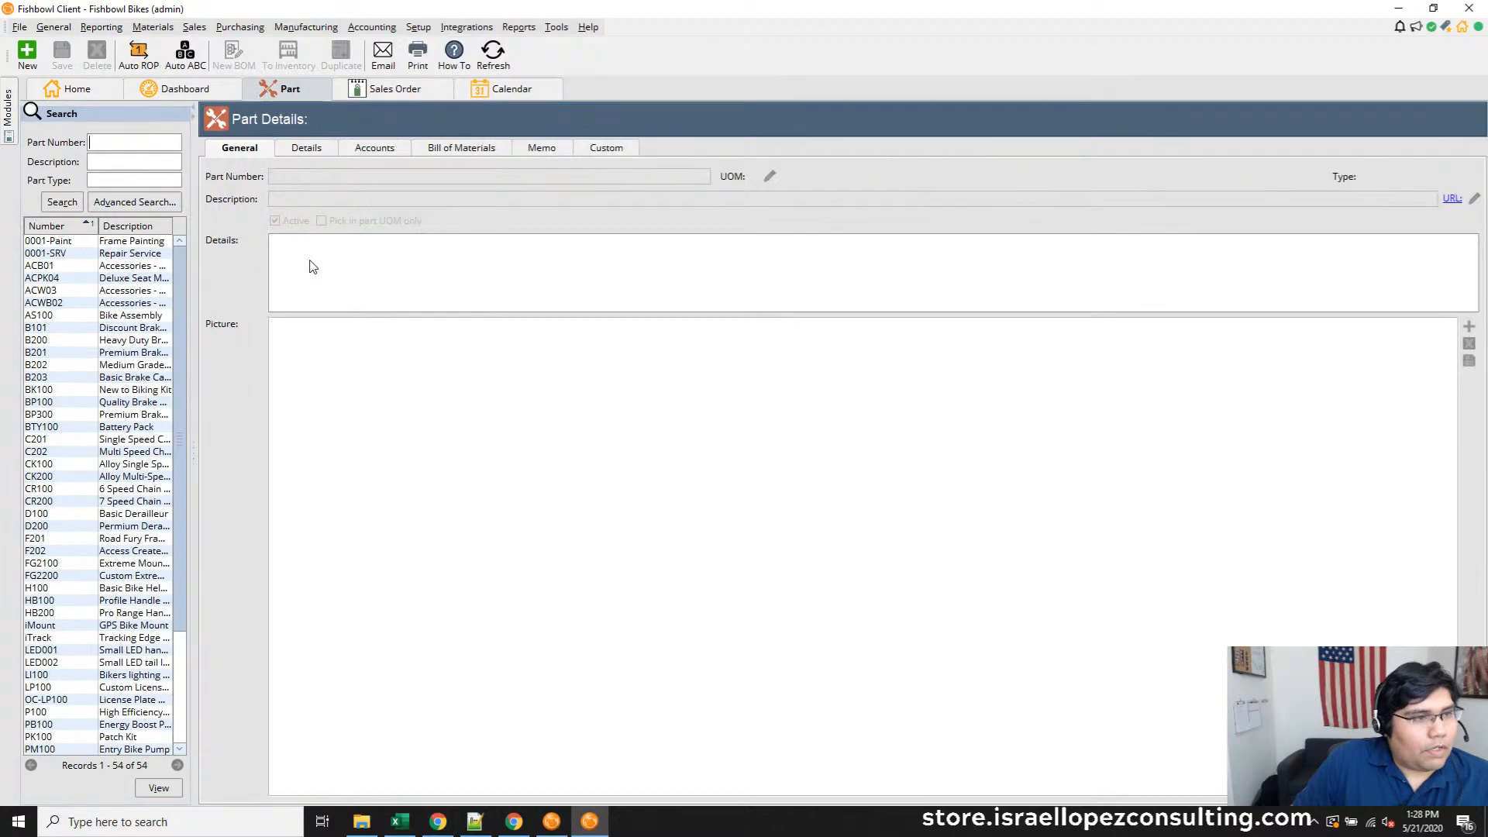
{"action": "left_click", "coordinate": [61, 340]}
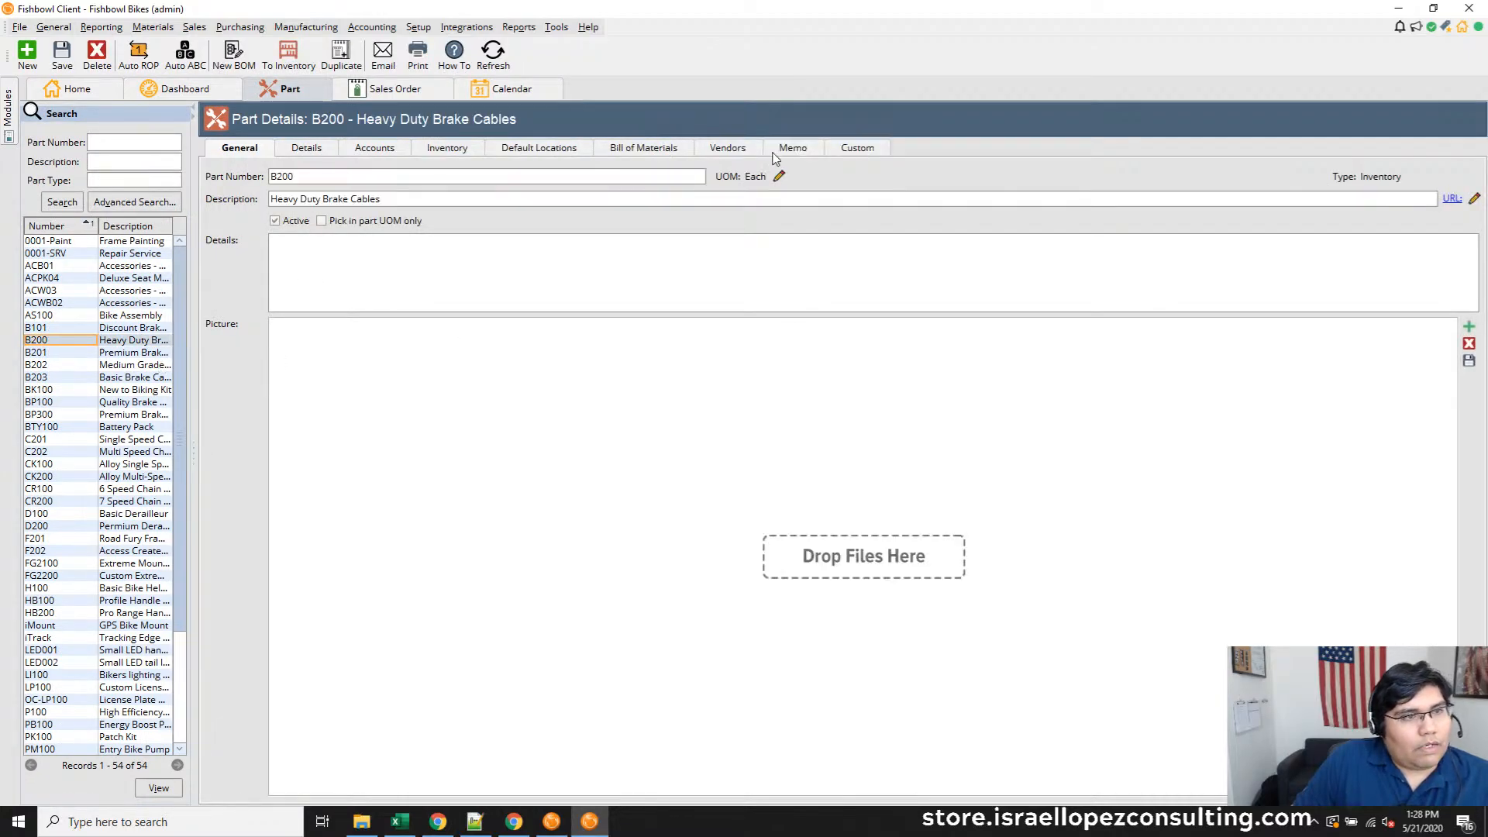
{"action": "left_click", "coordinate": [885, 151]}
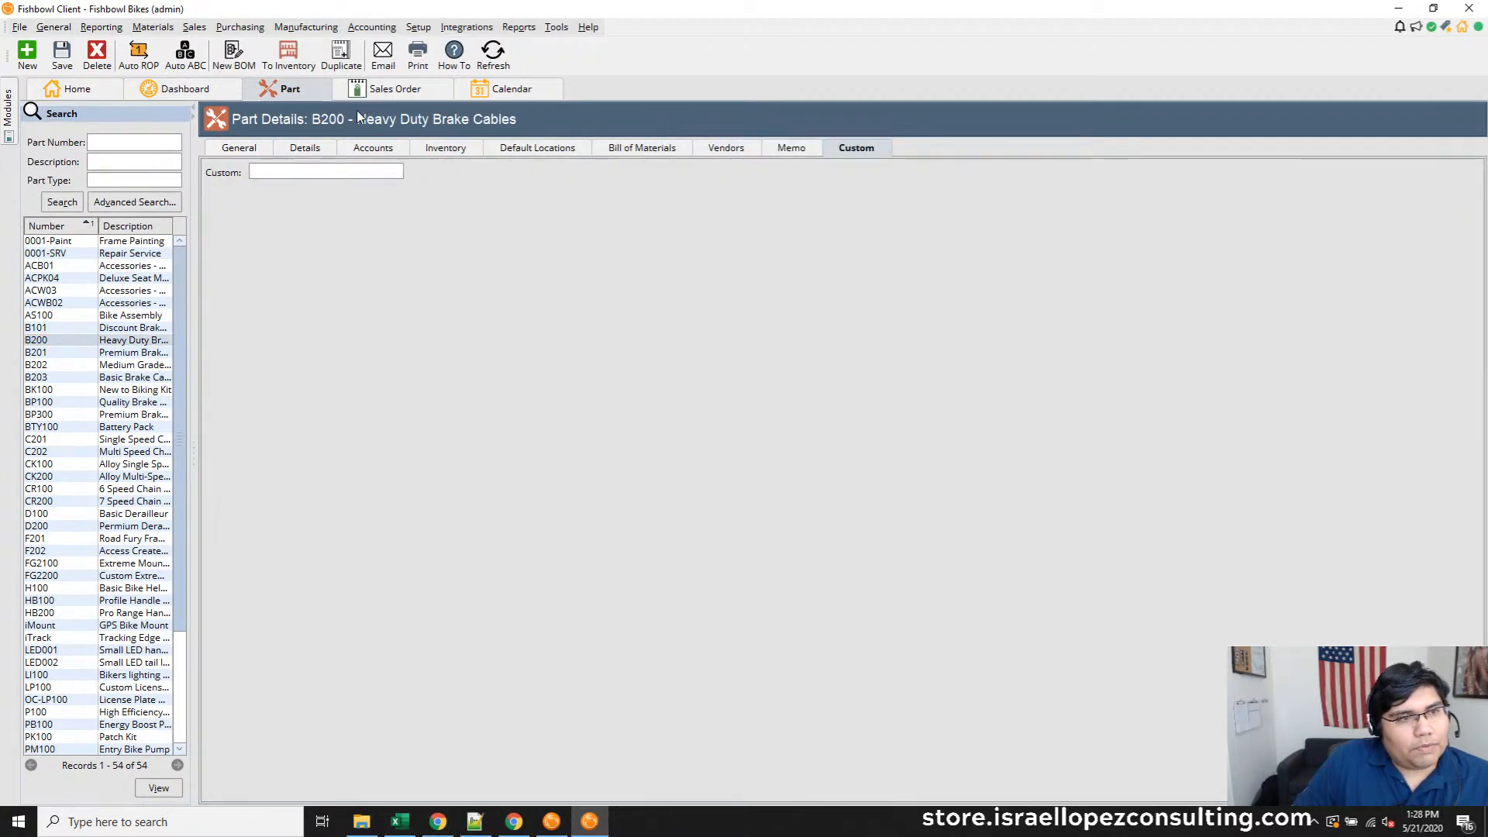
Add a Part custom field named Flavor with type Drop-Down List and the Flavors list
{"action": "left_click", "coordinate": [419, 27]}
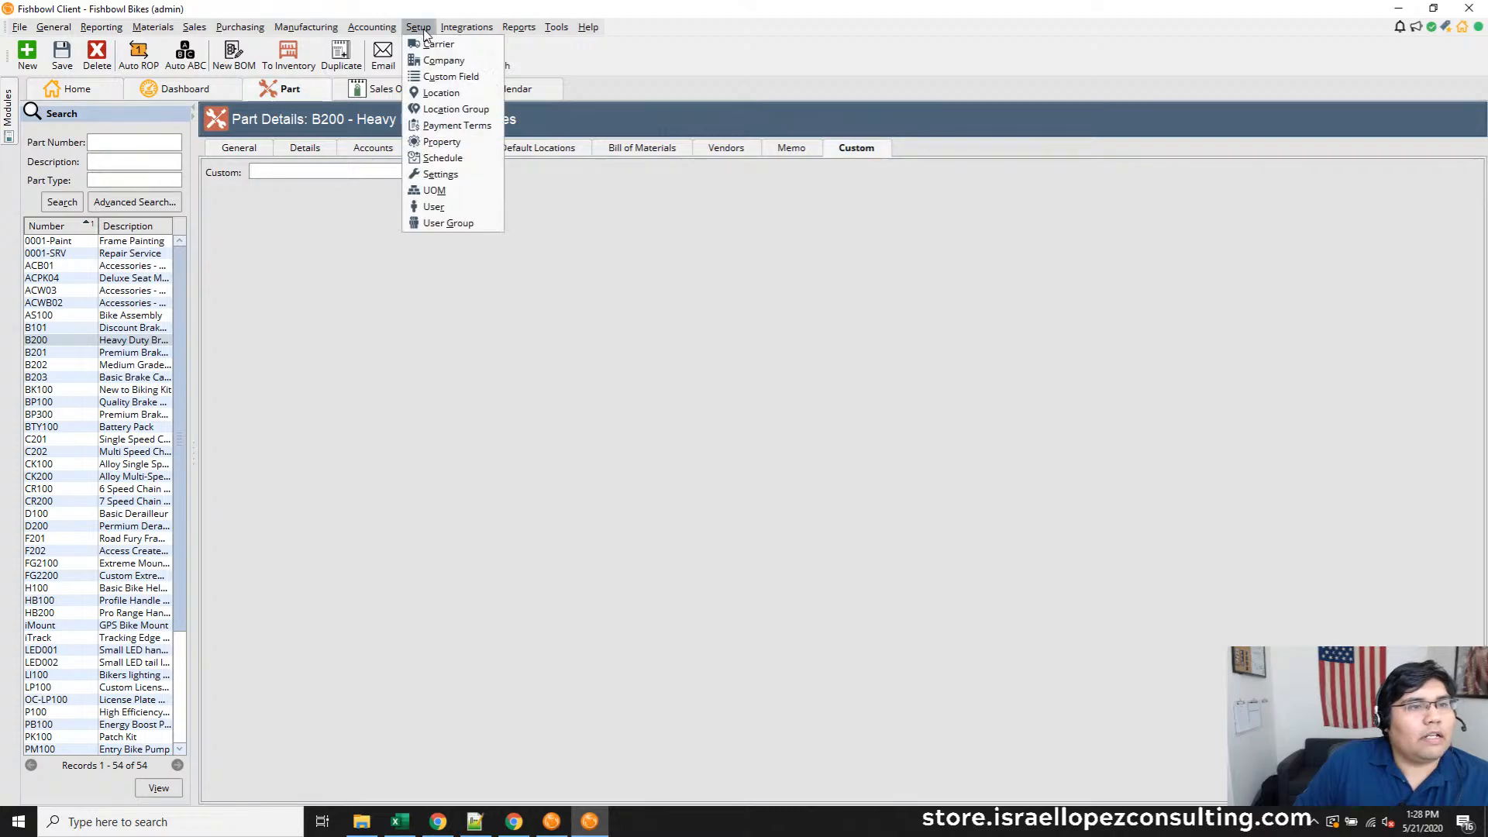
{"action": "left_click", "coordinate": [451, 77]}
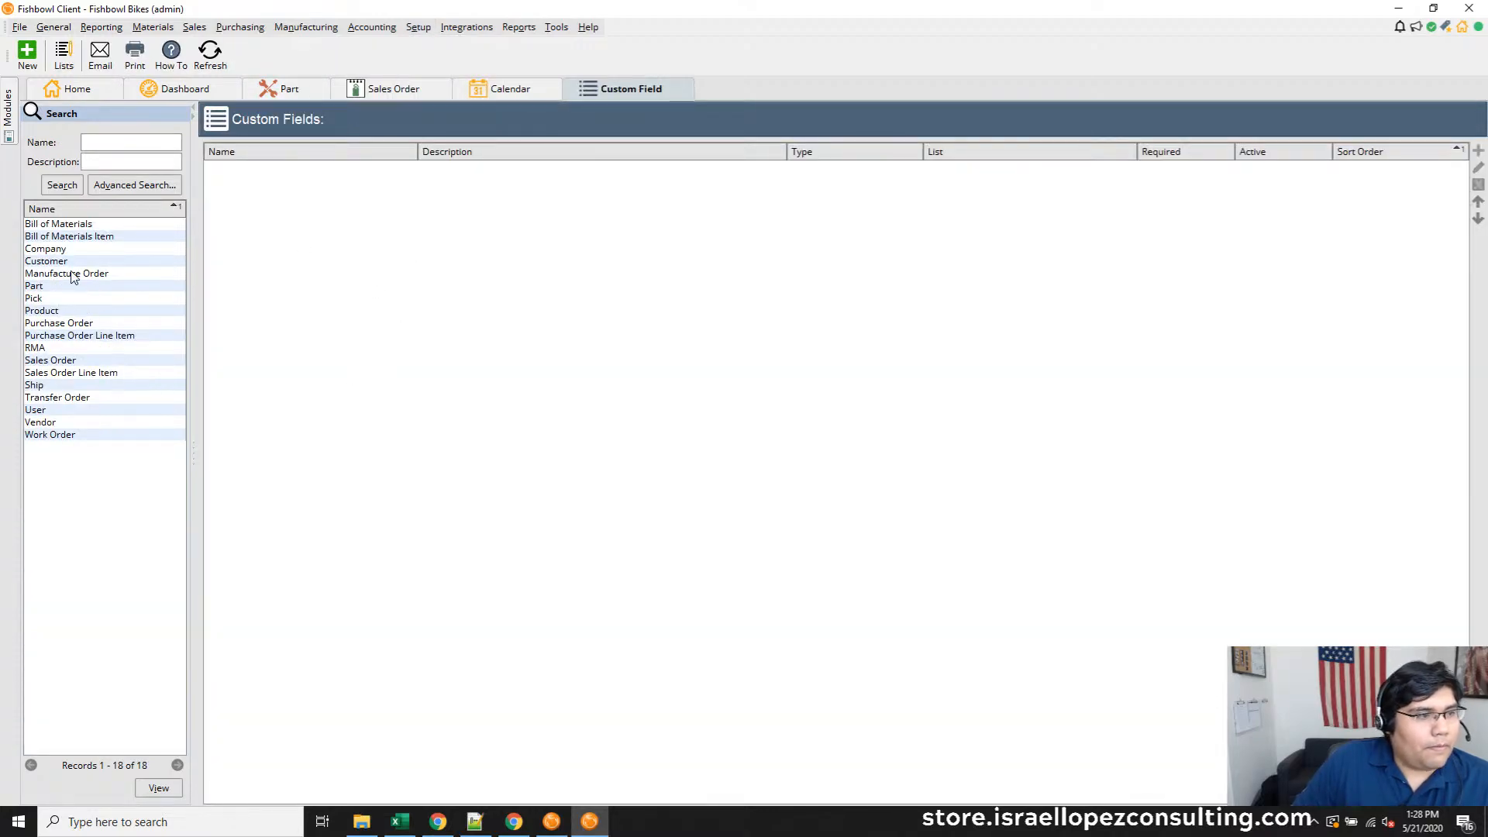
{"action": "left_click", "coordinate": [54, 288]}
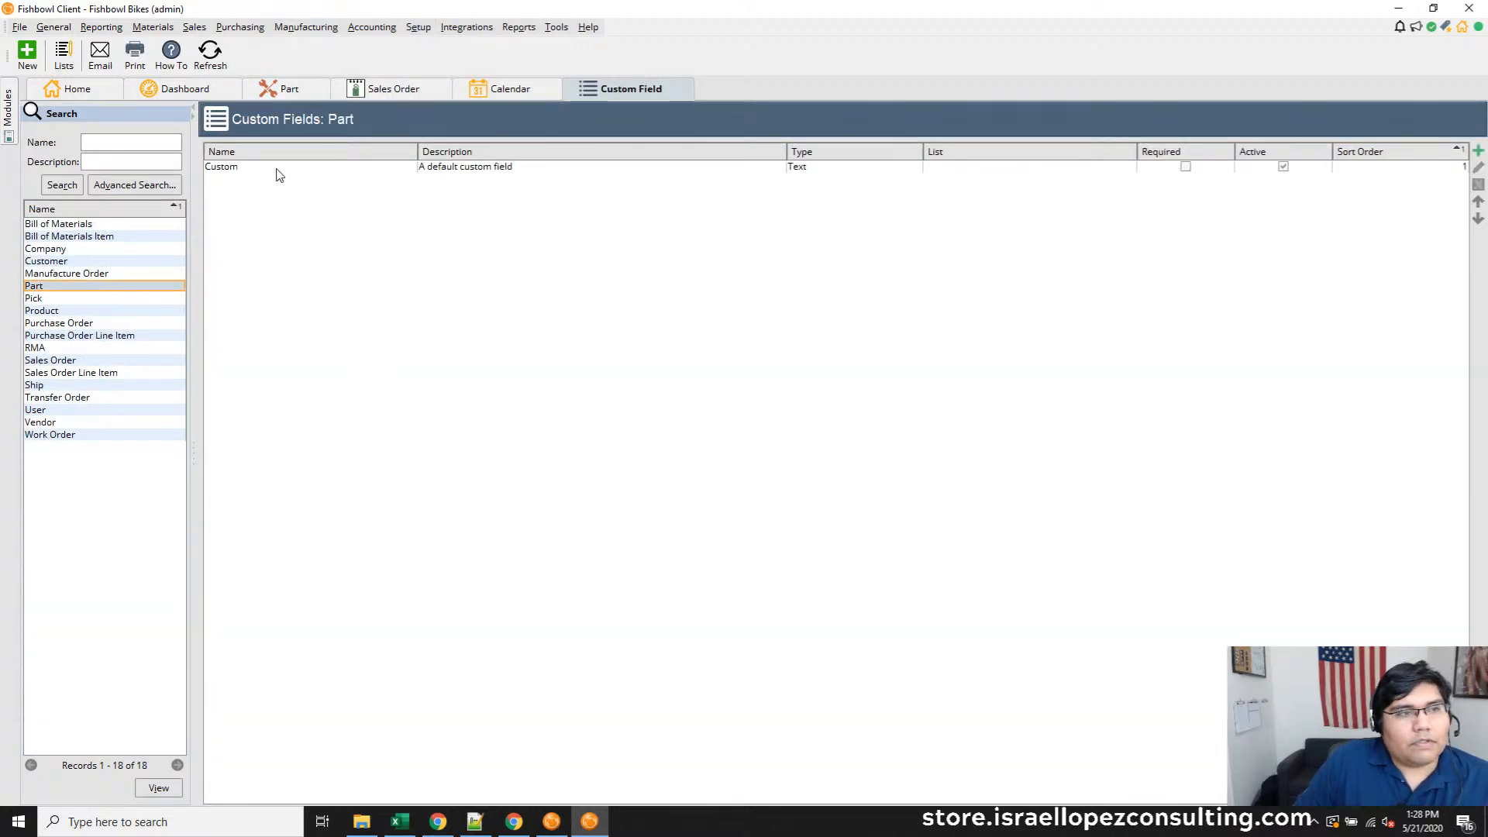
{"action": "left_click", "coordinate": [1478, 150]}
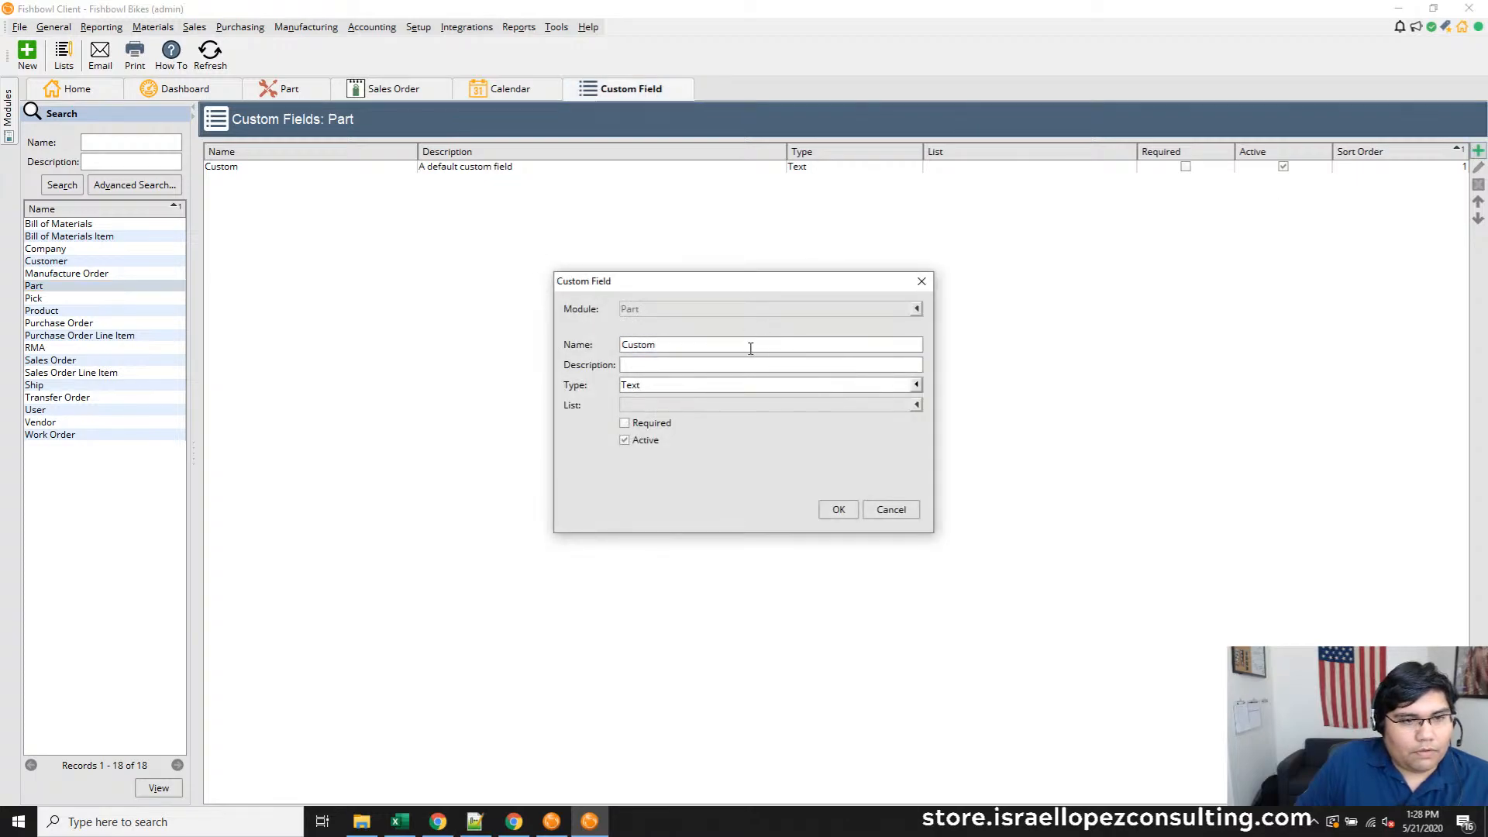
{"action": "type", "text": "Flavor"}
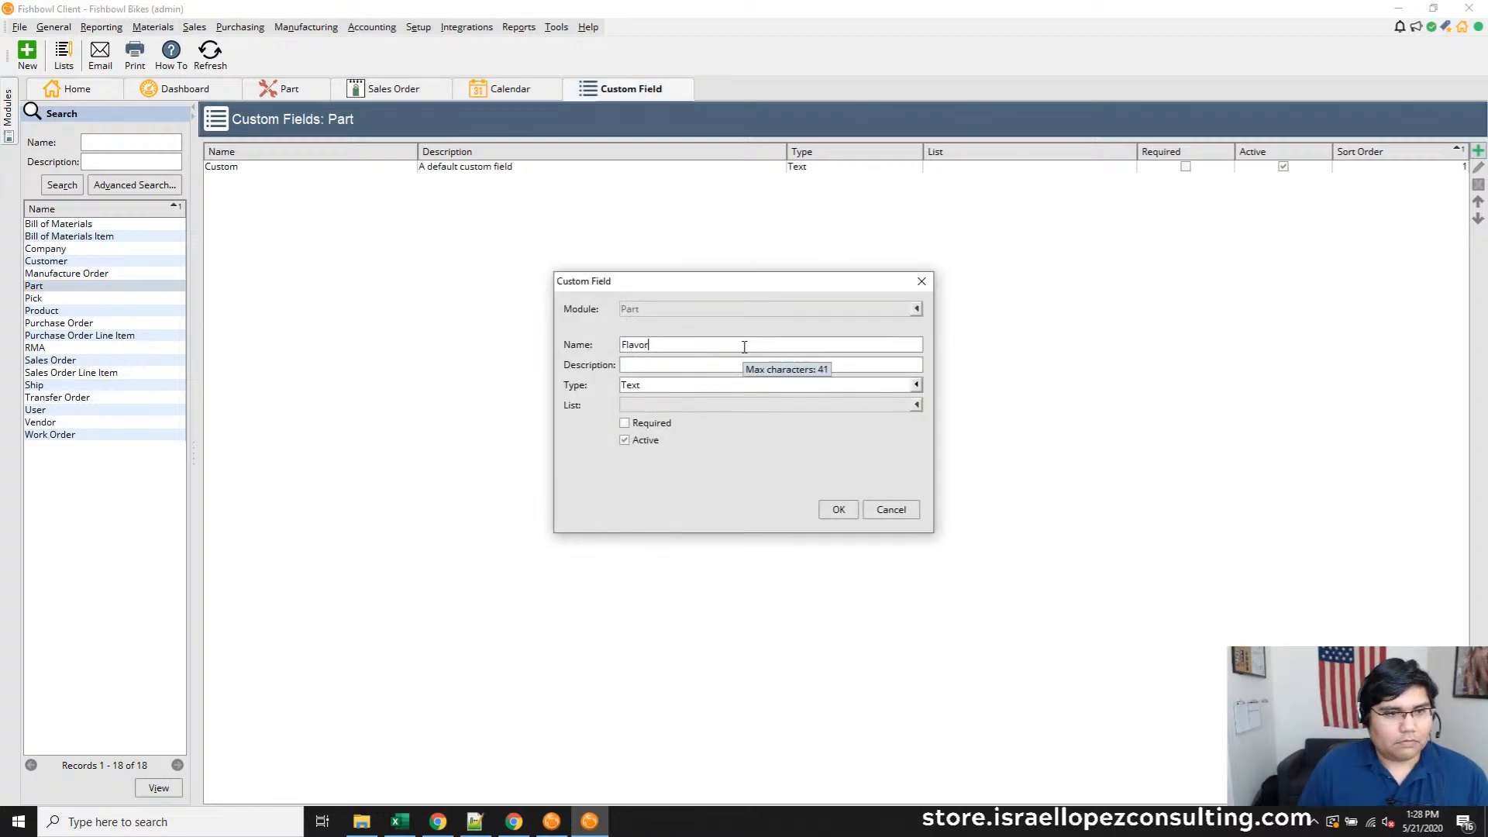
{"action": "left_click", "coordinate": [915, 385]}
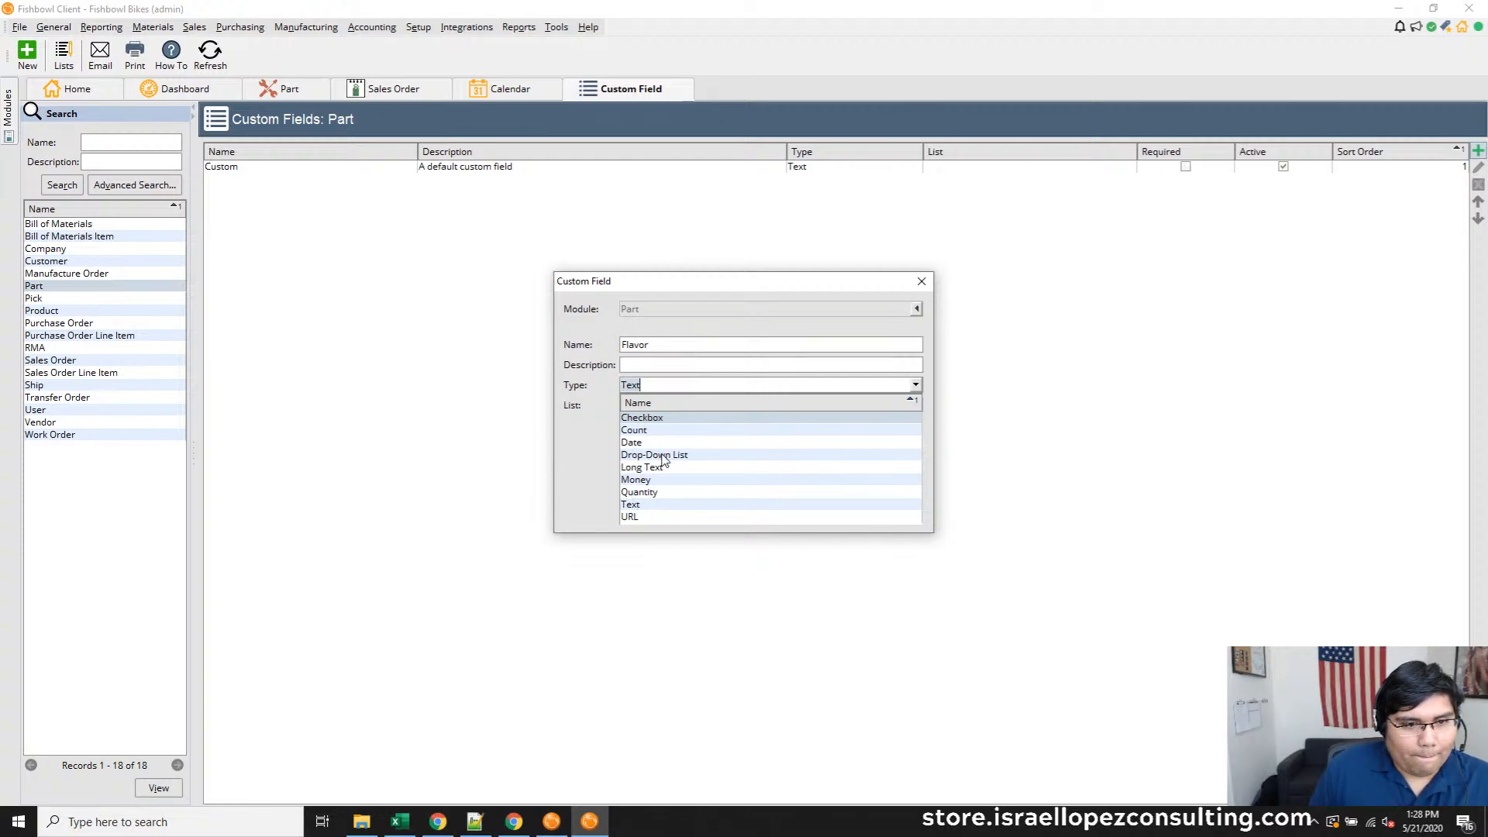
{"action": "left_click", "coordinate": [662, 455]}
{"action": "left_click", "coordinate": [753, 405]}
{"action": "left_click", "coordinate": [671, 462]}
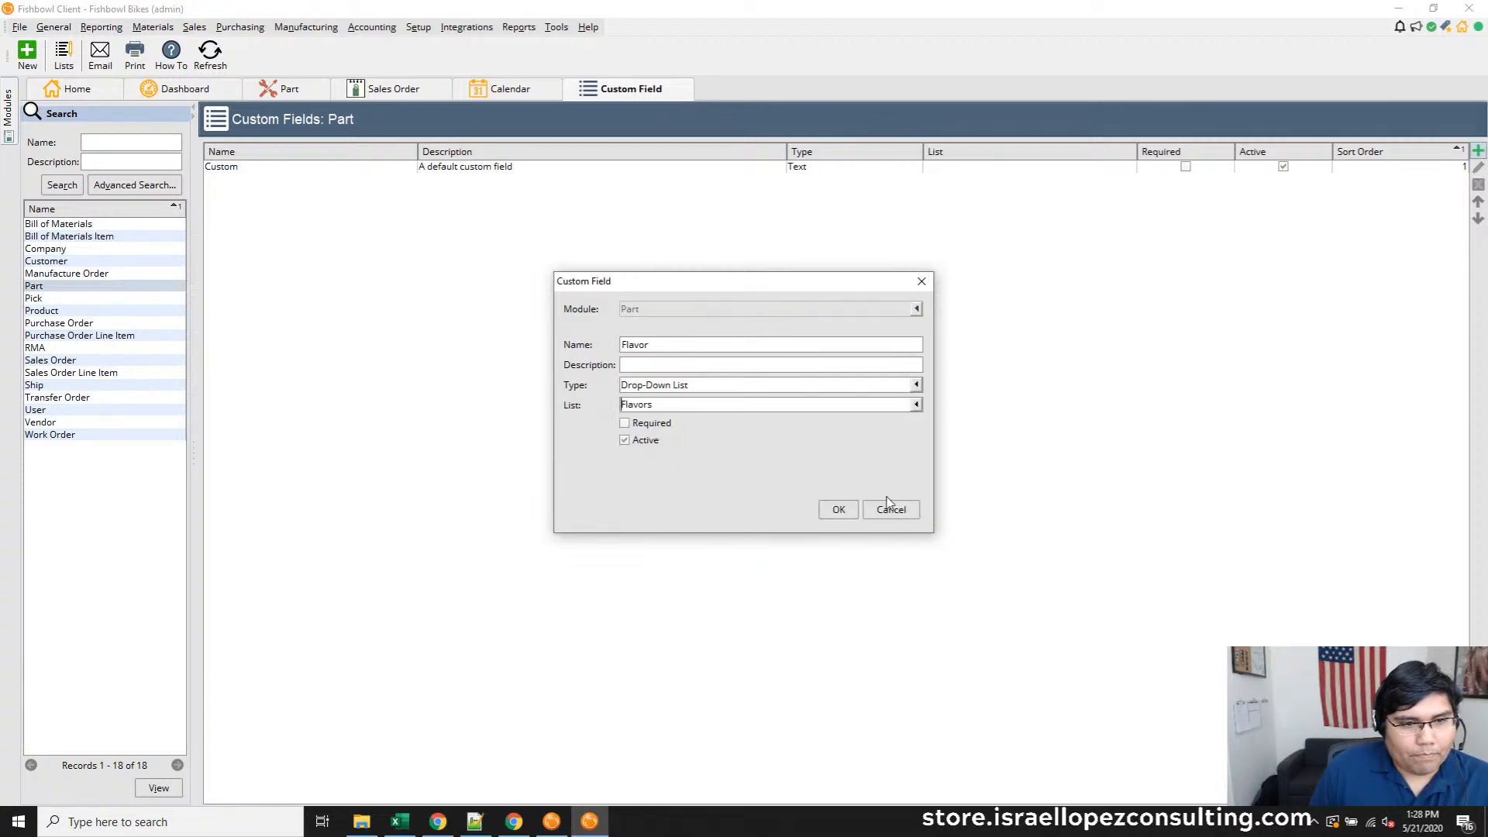
{"action": "left_click", "coordinate": [847, 513]}
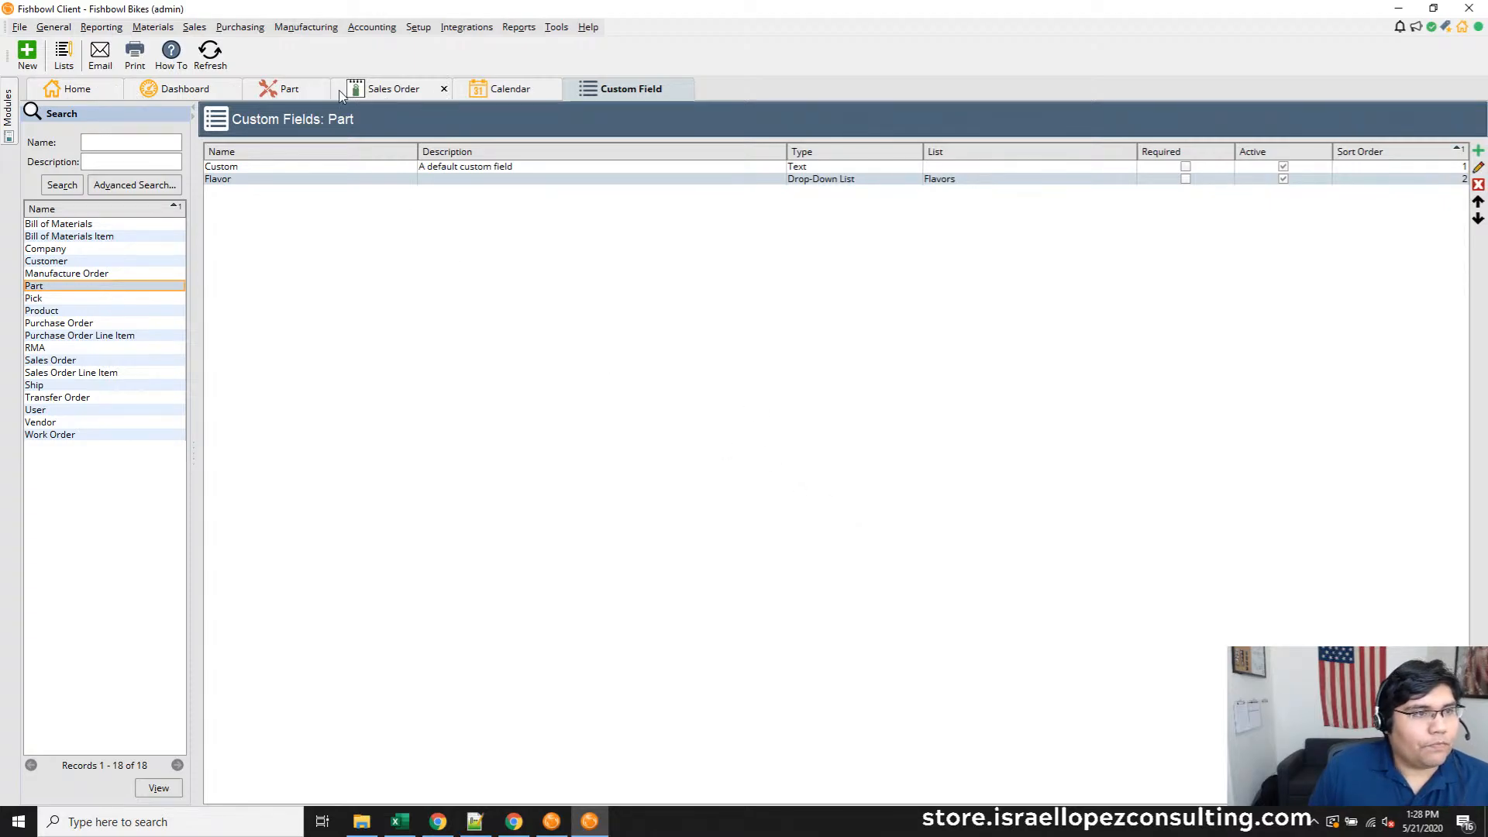
Set part B200's Flavor custom field to Taro and save the part
{"action": "left_click", "coordinate": [289, 88]}
{"action": "left_click", "coordinate": [512, 61]}
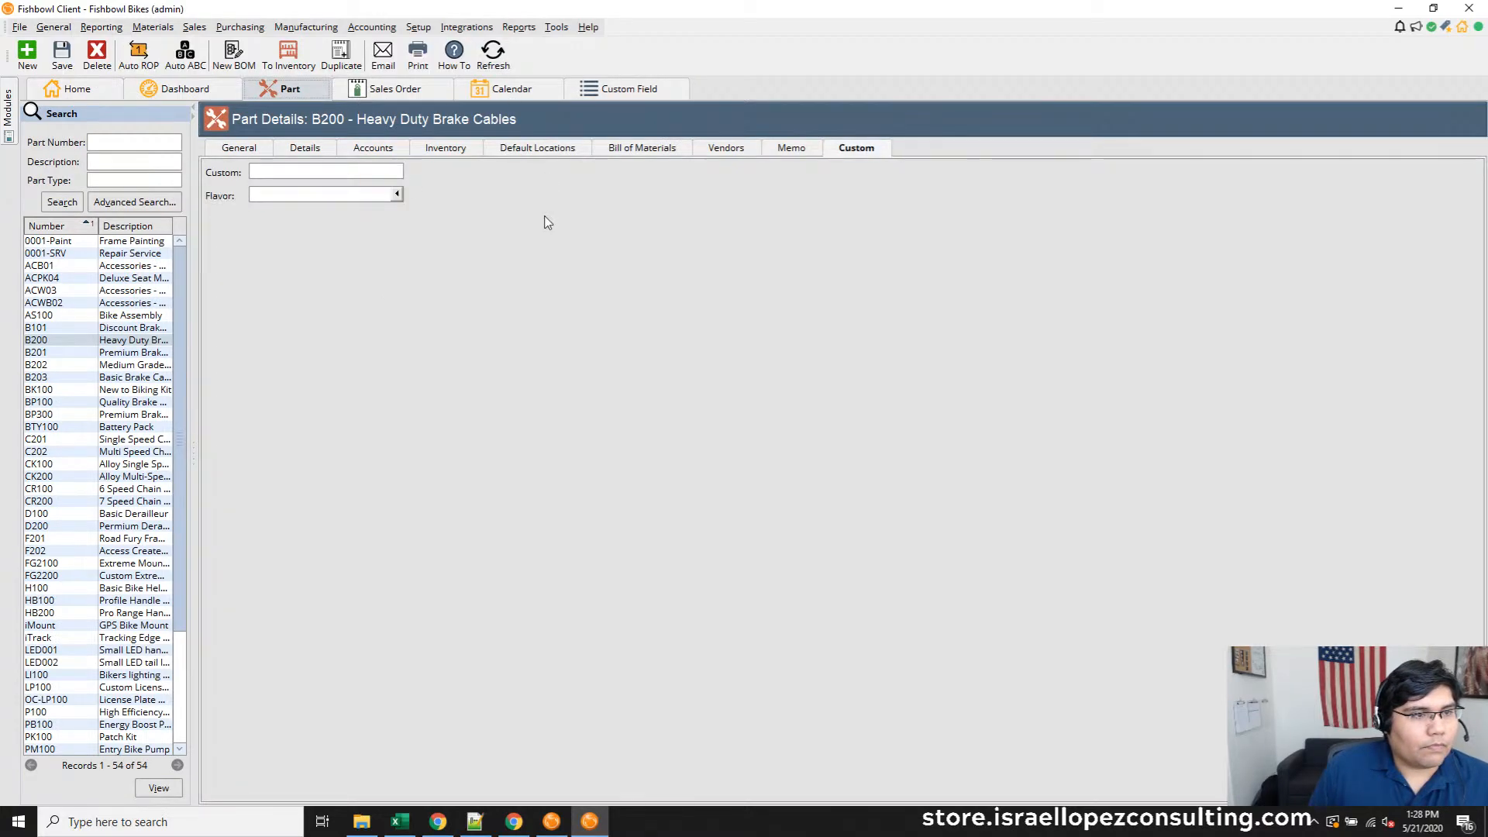
{"action": "left_click", "coordinate": [396, 195]}
{"action": "left_click", "coordinate": [351, 265]}
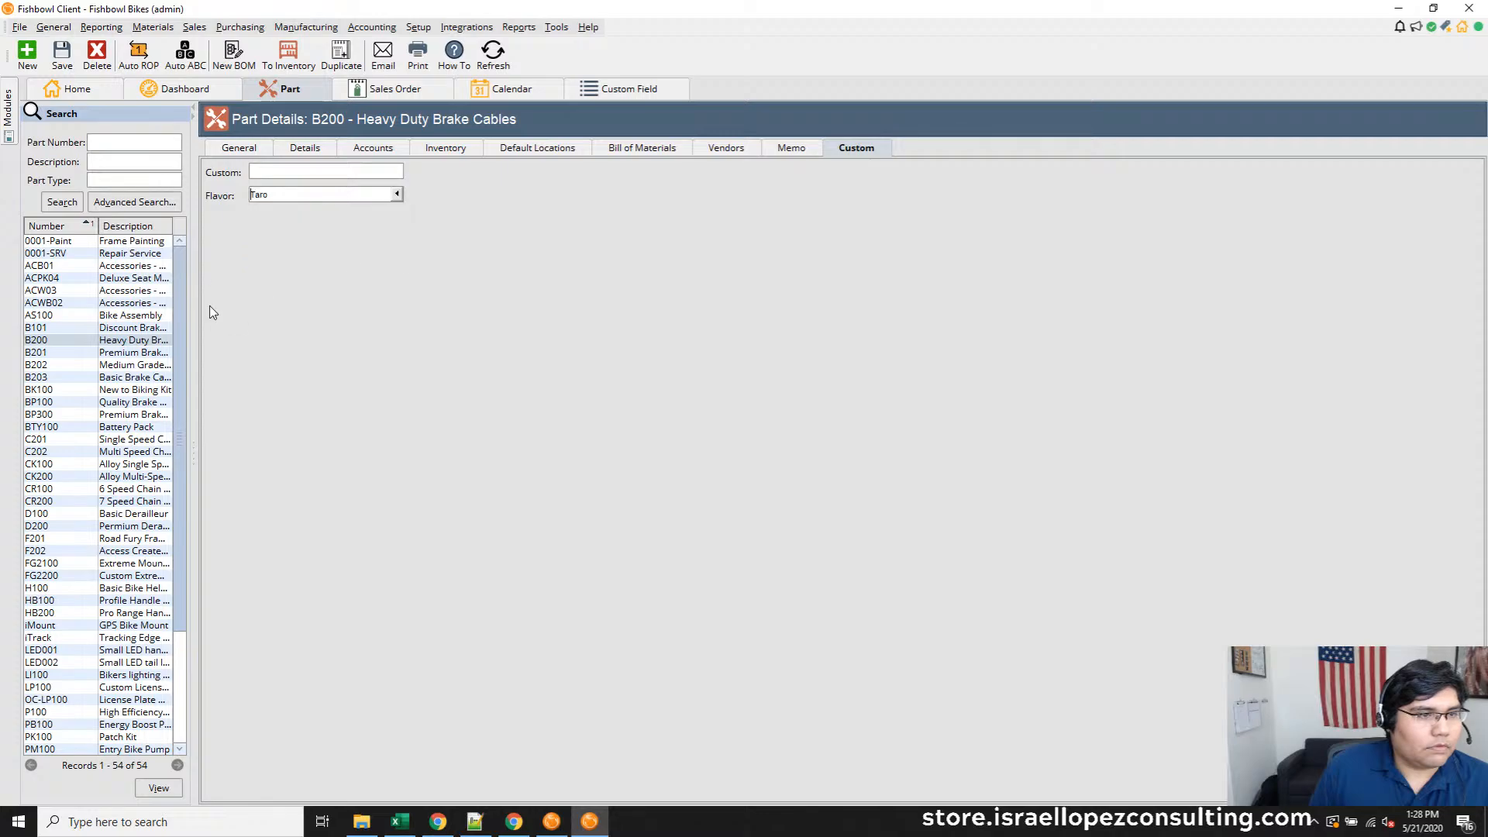
{"action": "left_click", "coordinate": [62, 55]}
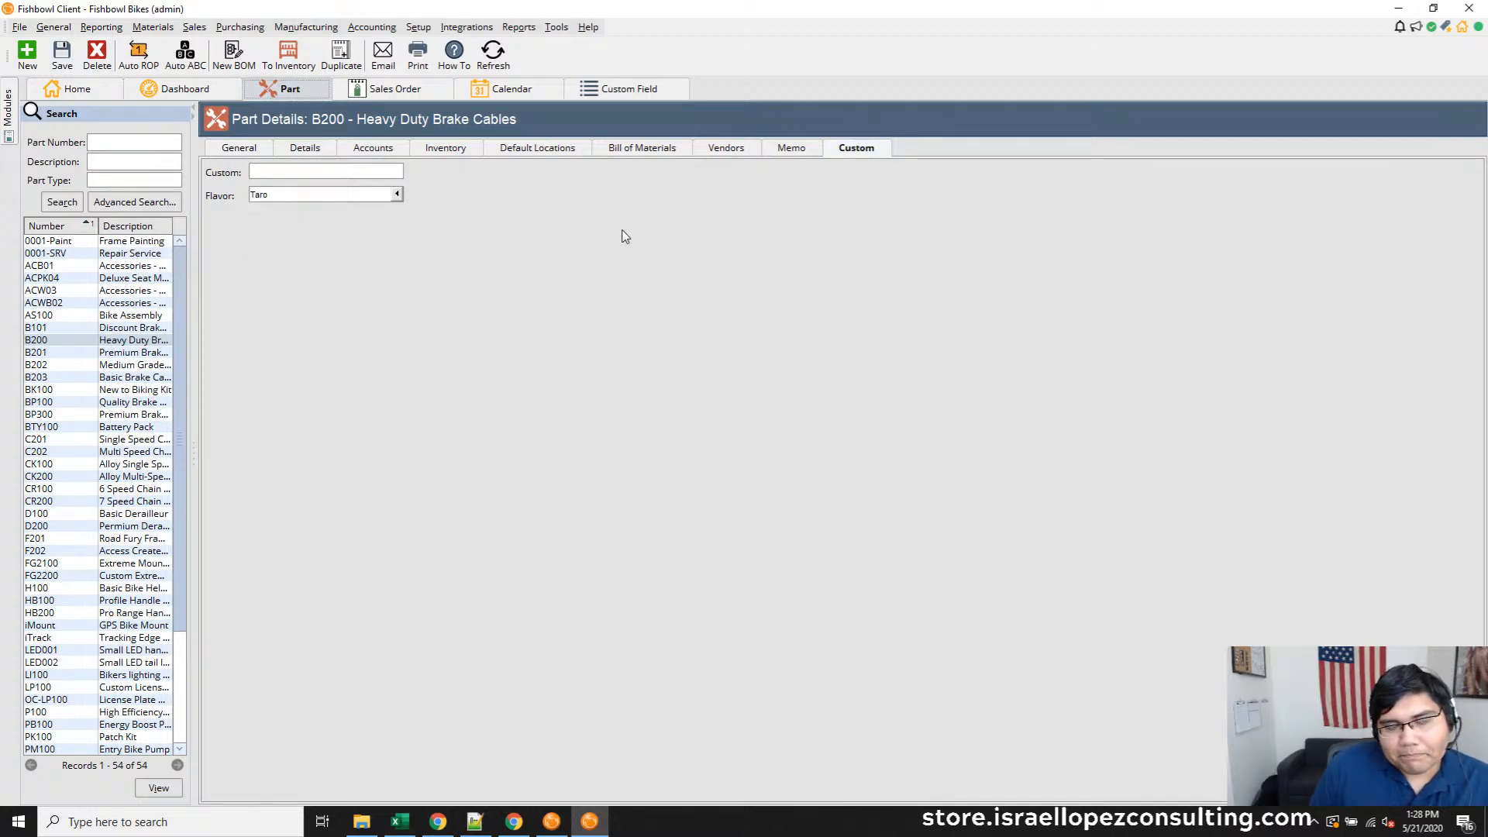
Open part B200 in the Inventory module and examine its costing and custom field details
{"action": "left_click", "coordinate": [287, 59]}
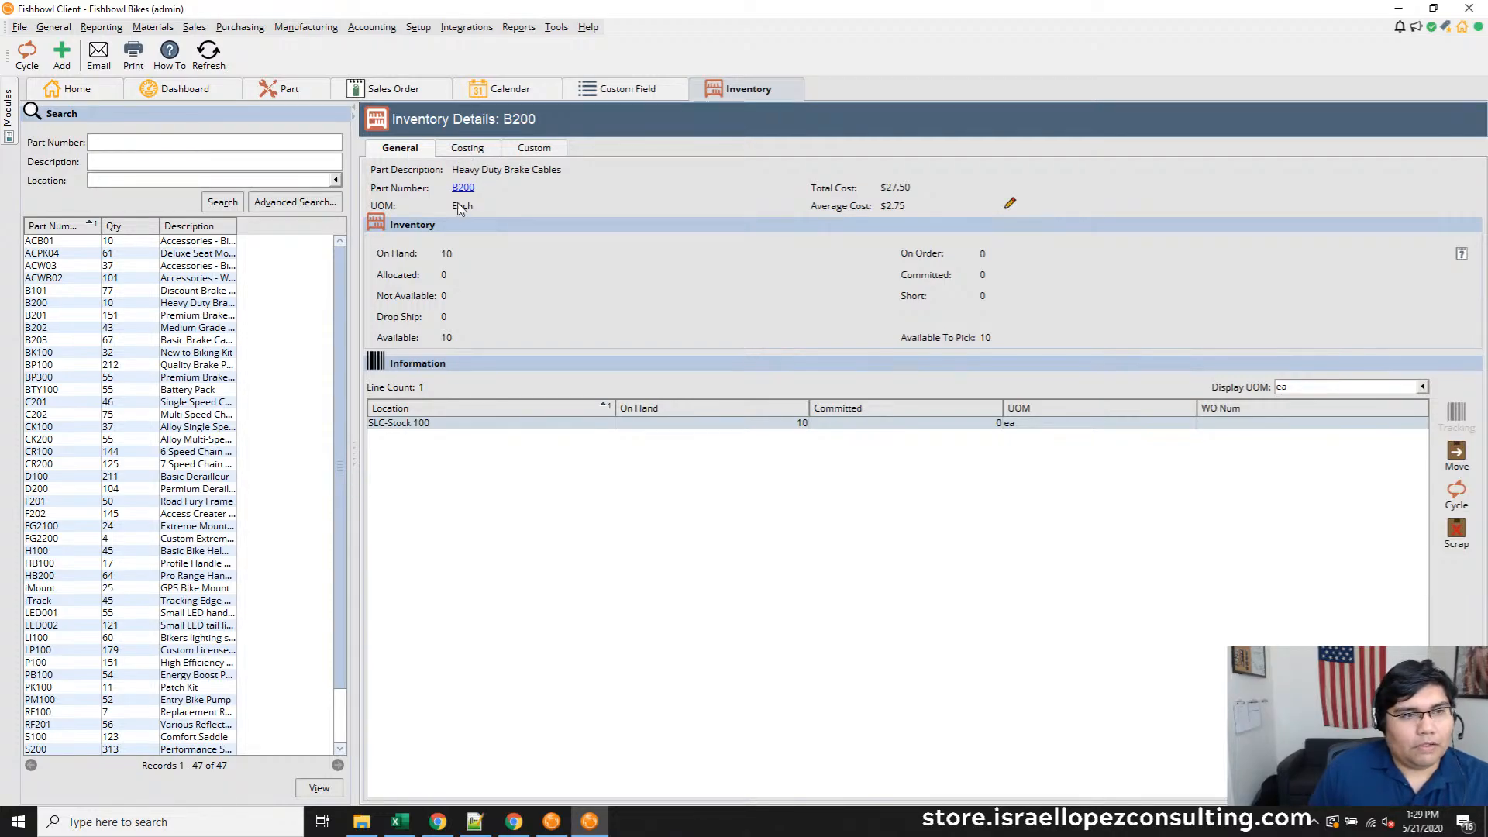
{"action": "left_click", "coordinate": [477, 154]}
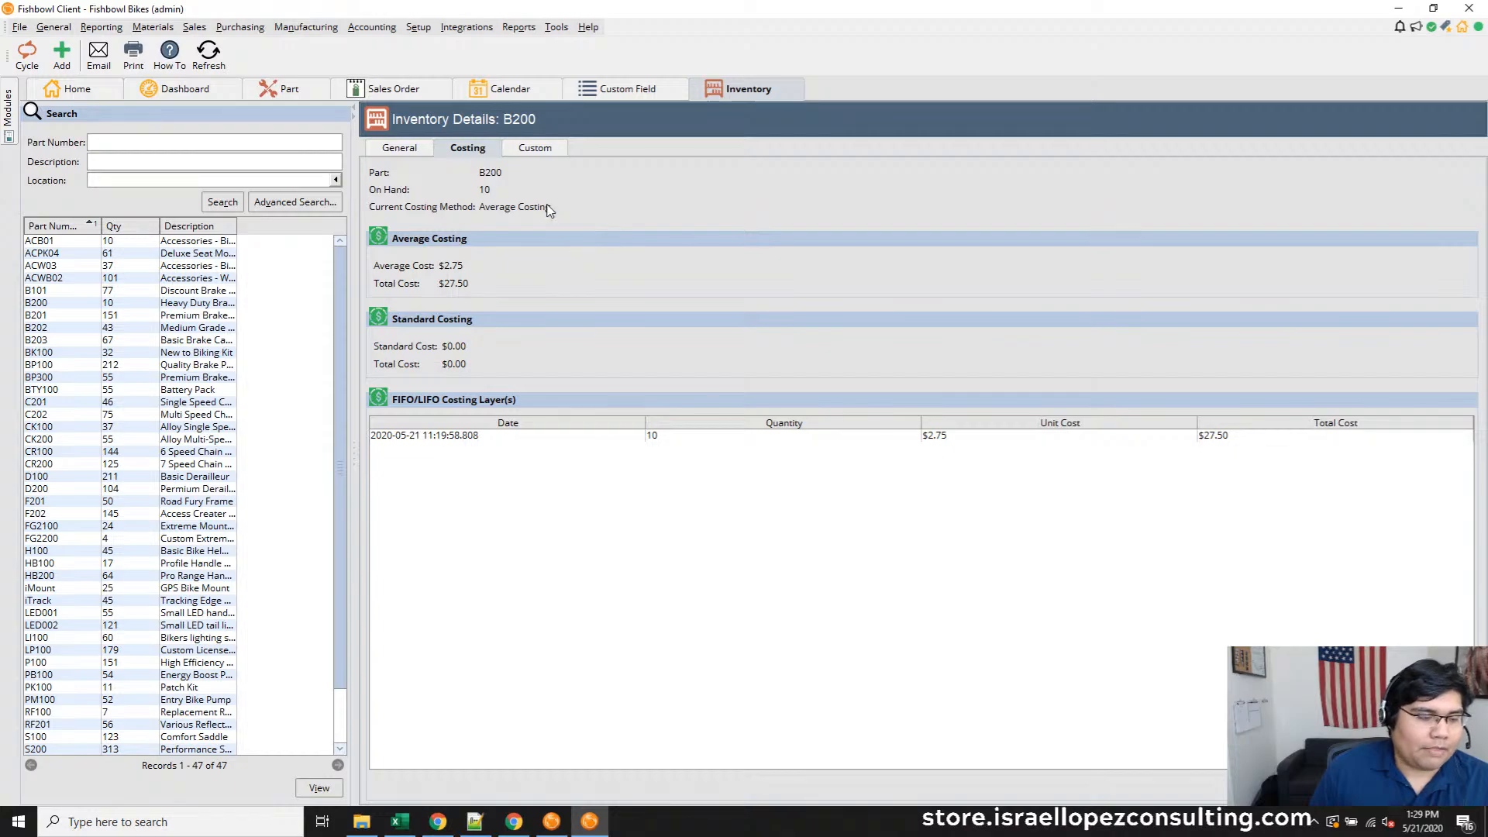
{"action": "left_click", "coordinate": [545, 152]}
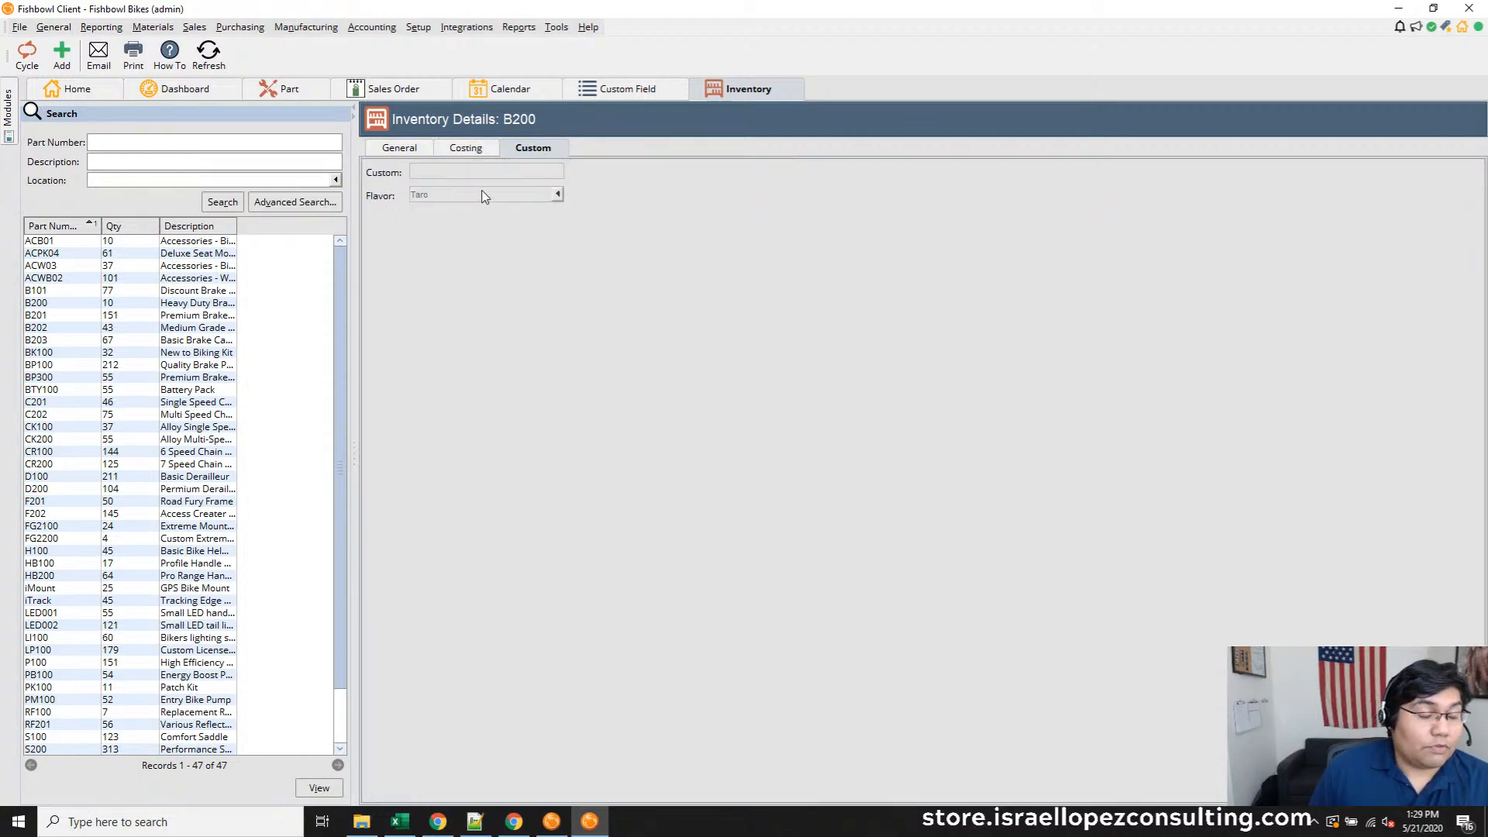
{"action": "left_click", "coordinate": [467, 152]}
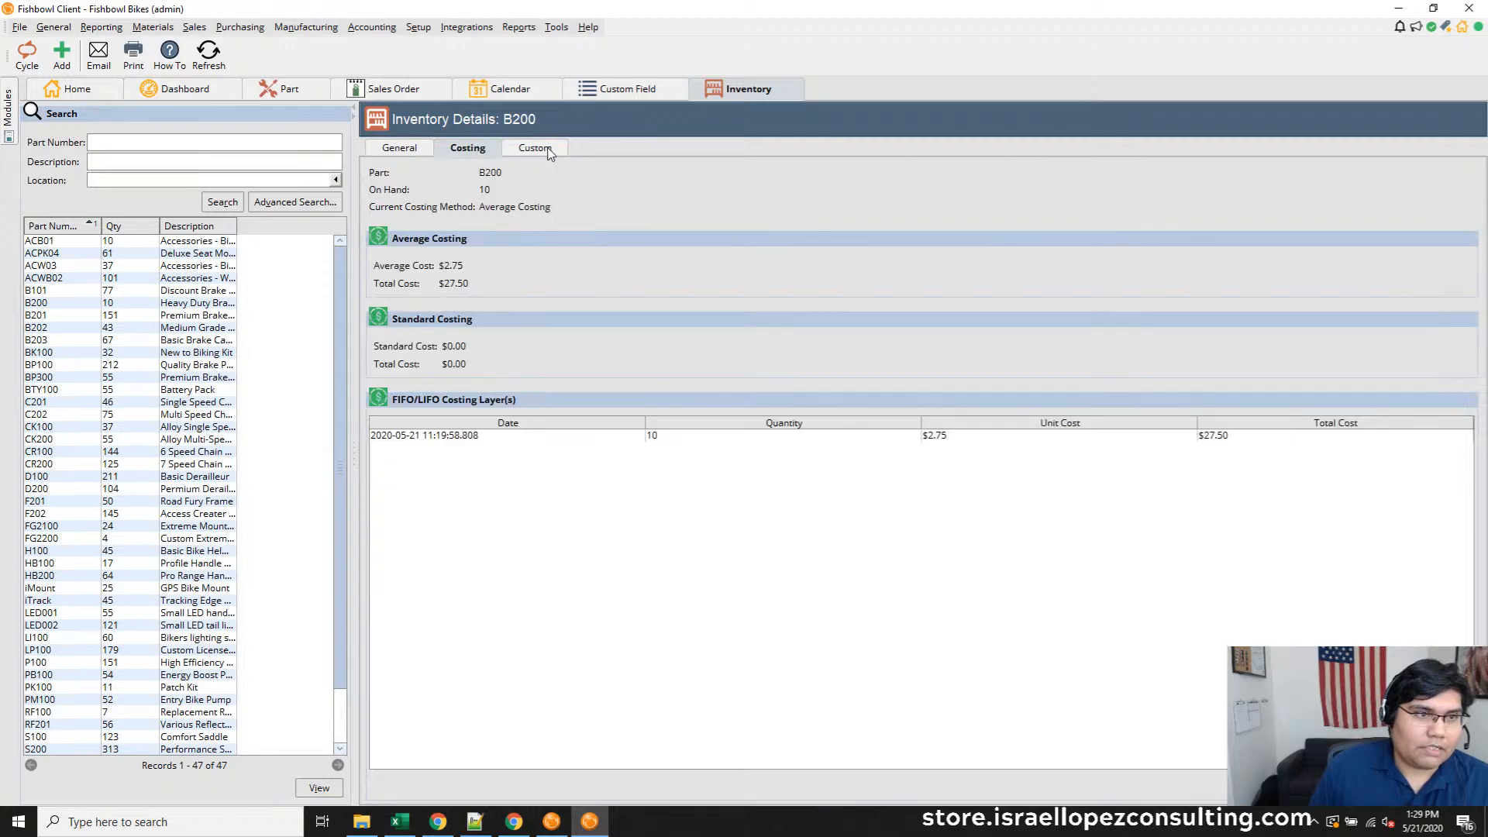
Run an advanced search in Inventory for parts whose Flavor custom field is Taro, and select part B200 in the results
{"action": "left_click", "coordinate": [332, 200]}
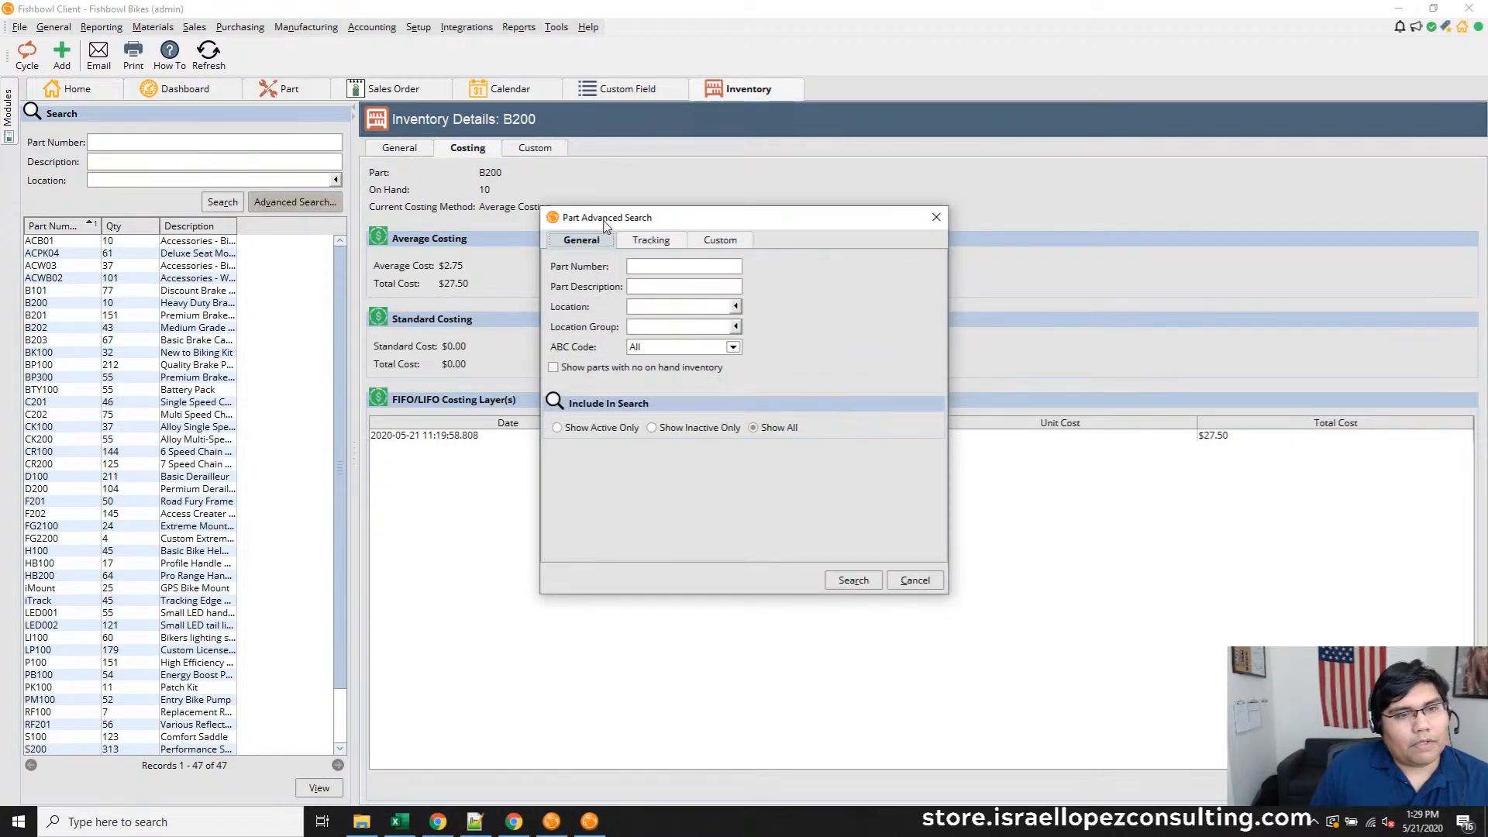
{"action": "left_click", "coordinate": [706, 246]}
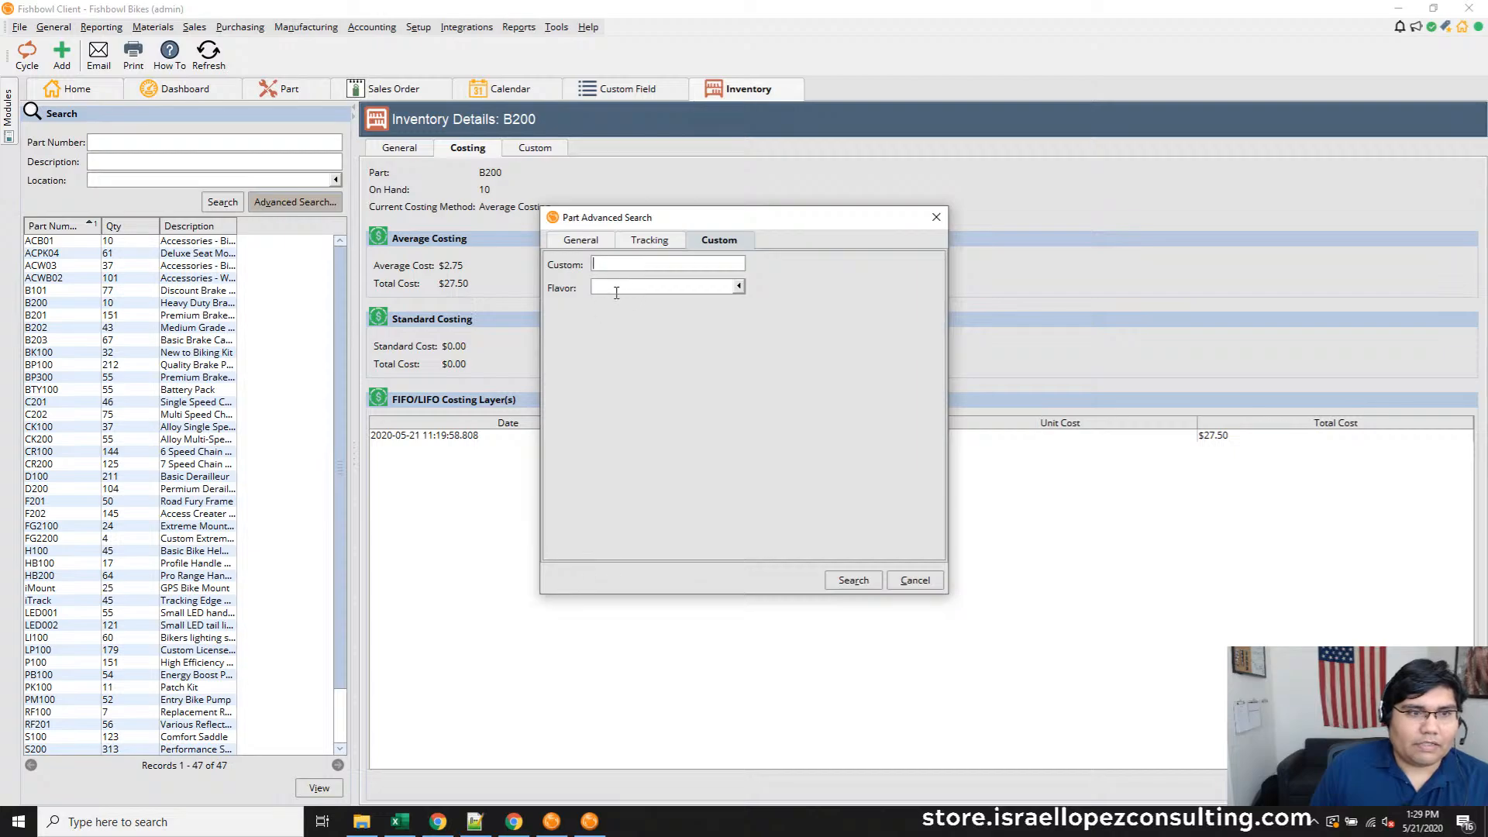
{"action": "left_click", "coordinate": [739, 288]}
{"action": "left_click", "coordinate": [619, 359]}
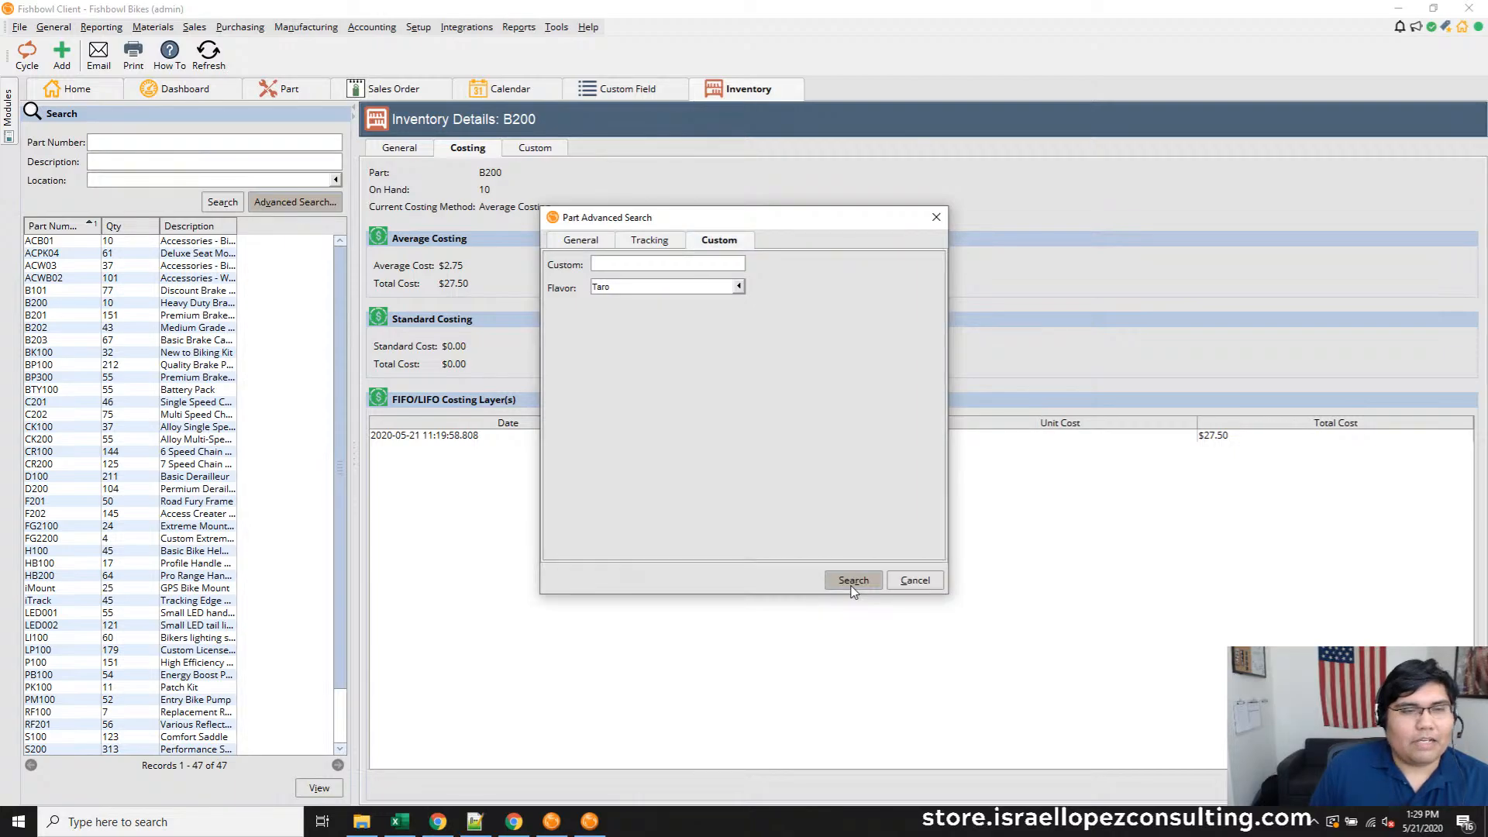
{"action": "left_click", "coordinate": [853, 581]}
{"action": "left_click", "coordinate": [128, 242]}
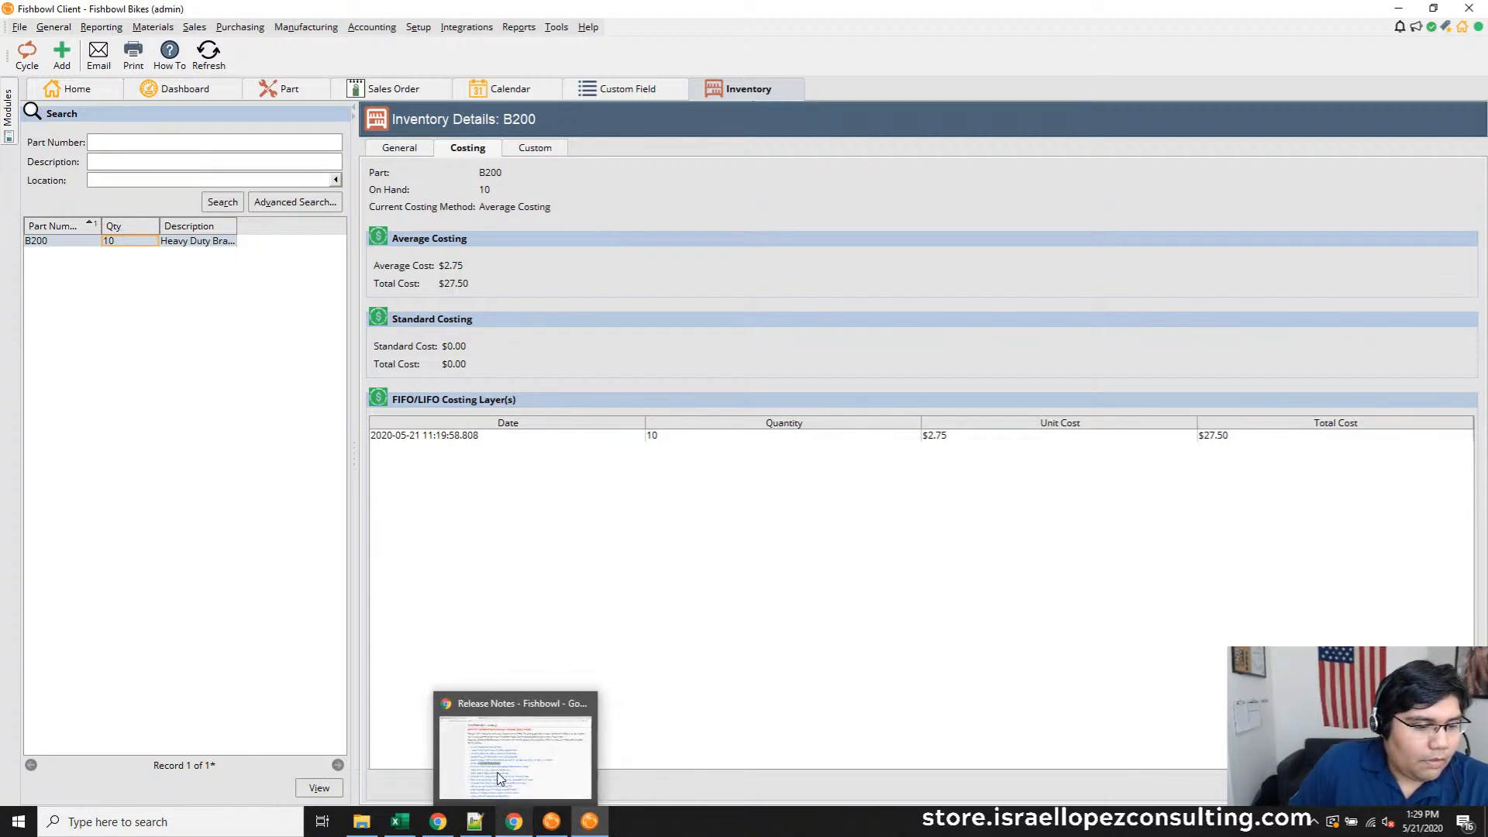
Switch to the release notes in Chrome and read the 2020.5 items from Inventory custom fields through radio button conversion to required drop-down lists
{"action": "left_click", "coordinate": [511, 821]}
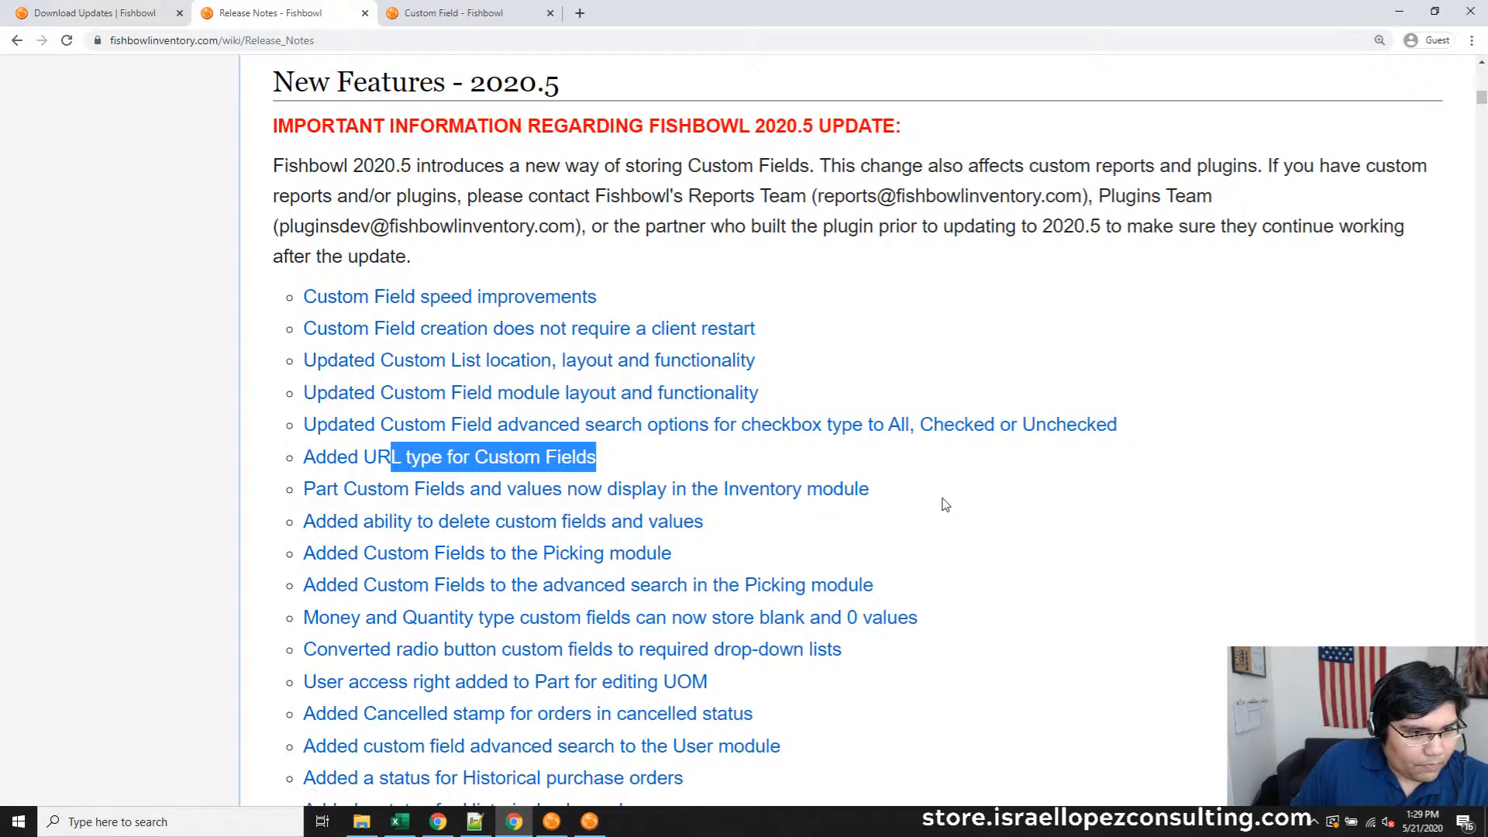
{"action": "triple_click", "coordinate": [899, 482]}
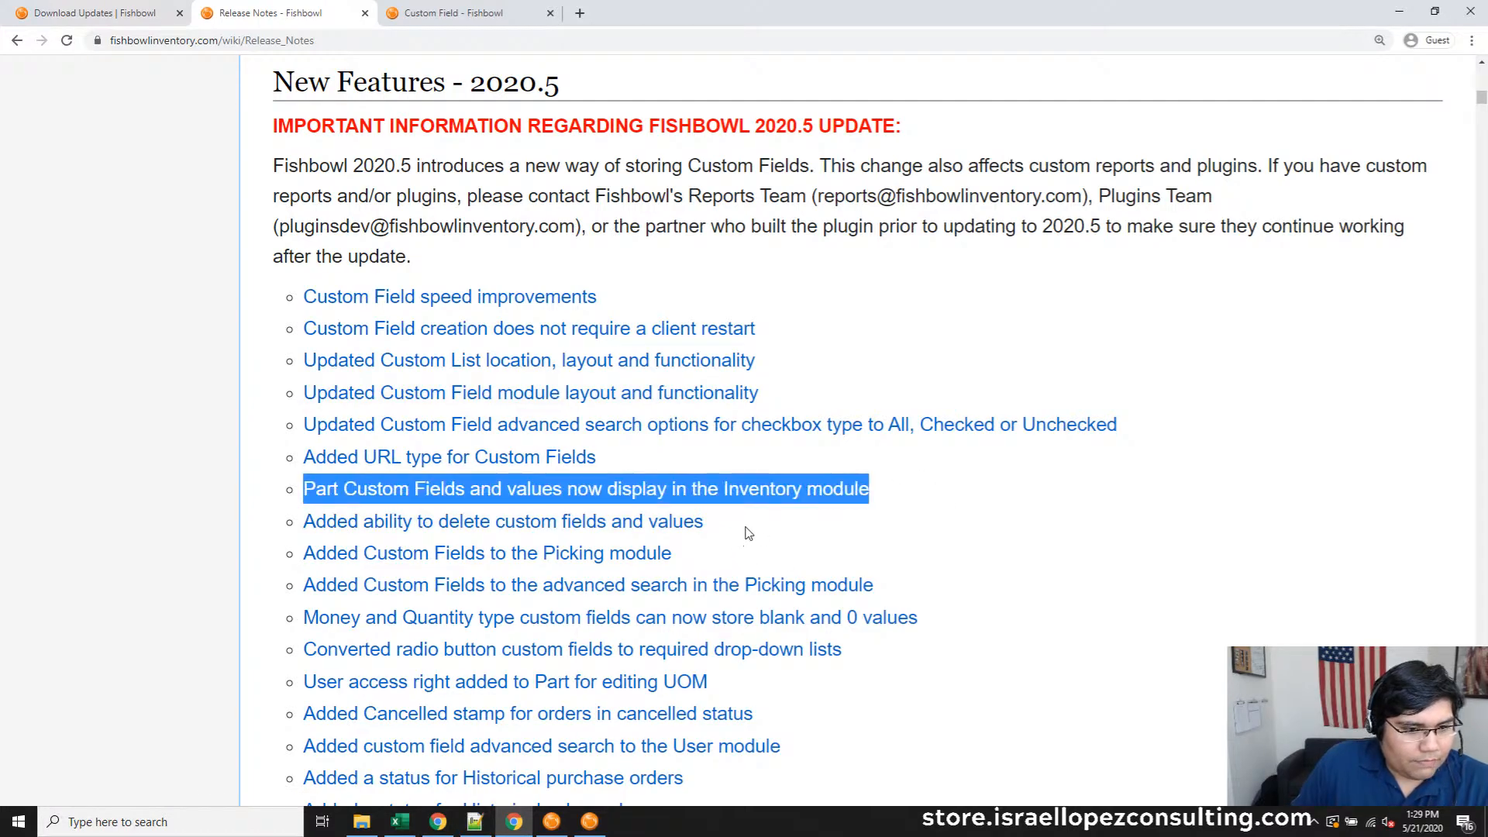
{"action": "left_click_drag", "start_coordinate": [747, 531], "coordinate": [364, 523]}
{"action": "scroll", "coordinate": [697, 504], "scroll_direction": "down", "scroll_amount": 2}
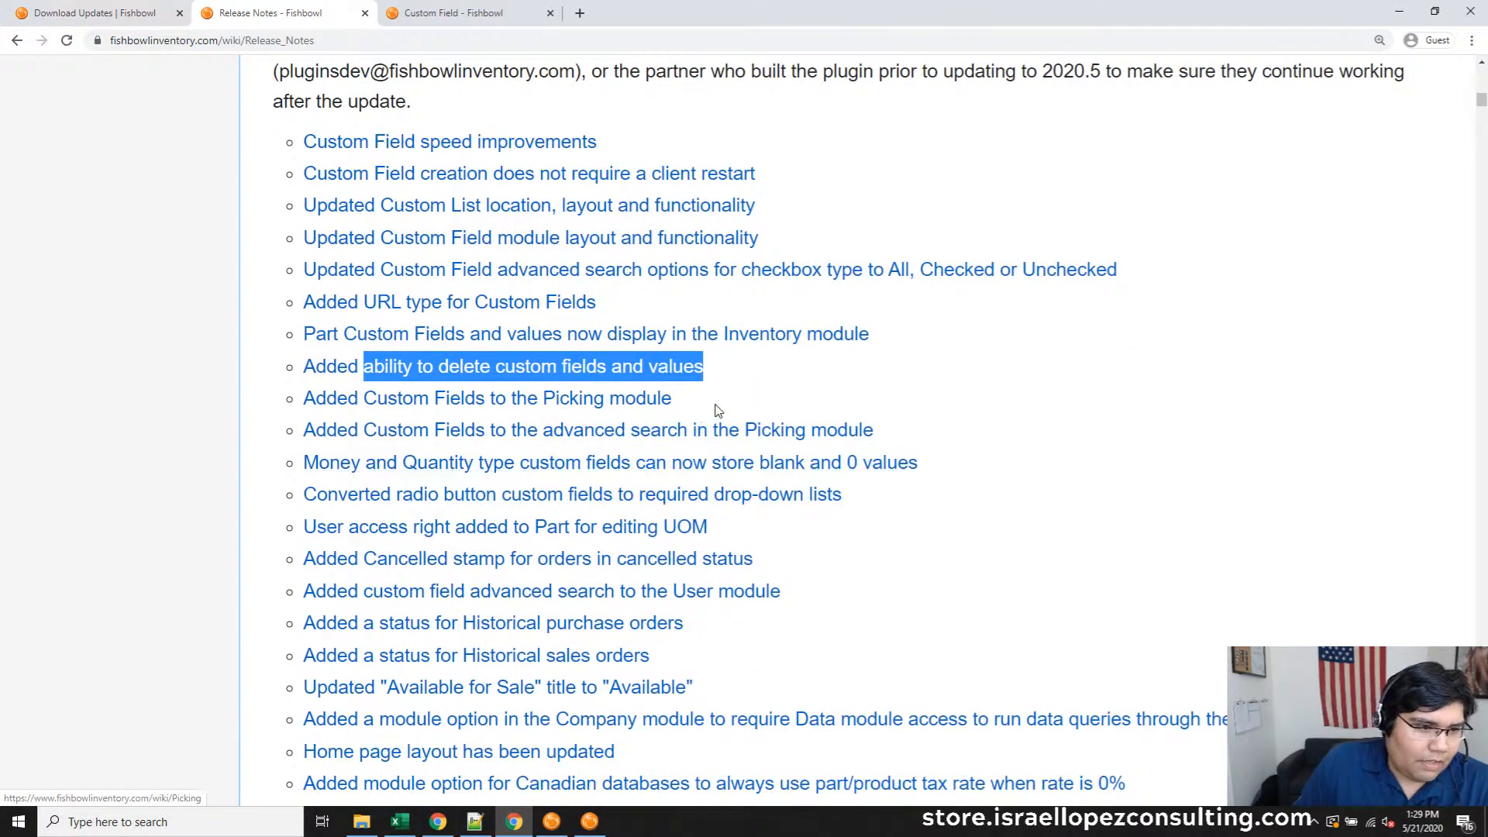
{"action": "left_click_drag", "start_coordinate": [714, 406], "coordinate": [268, 404]}
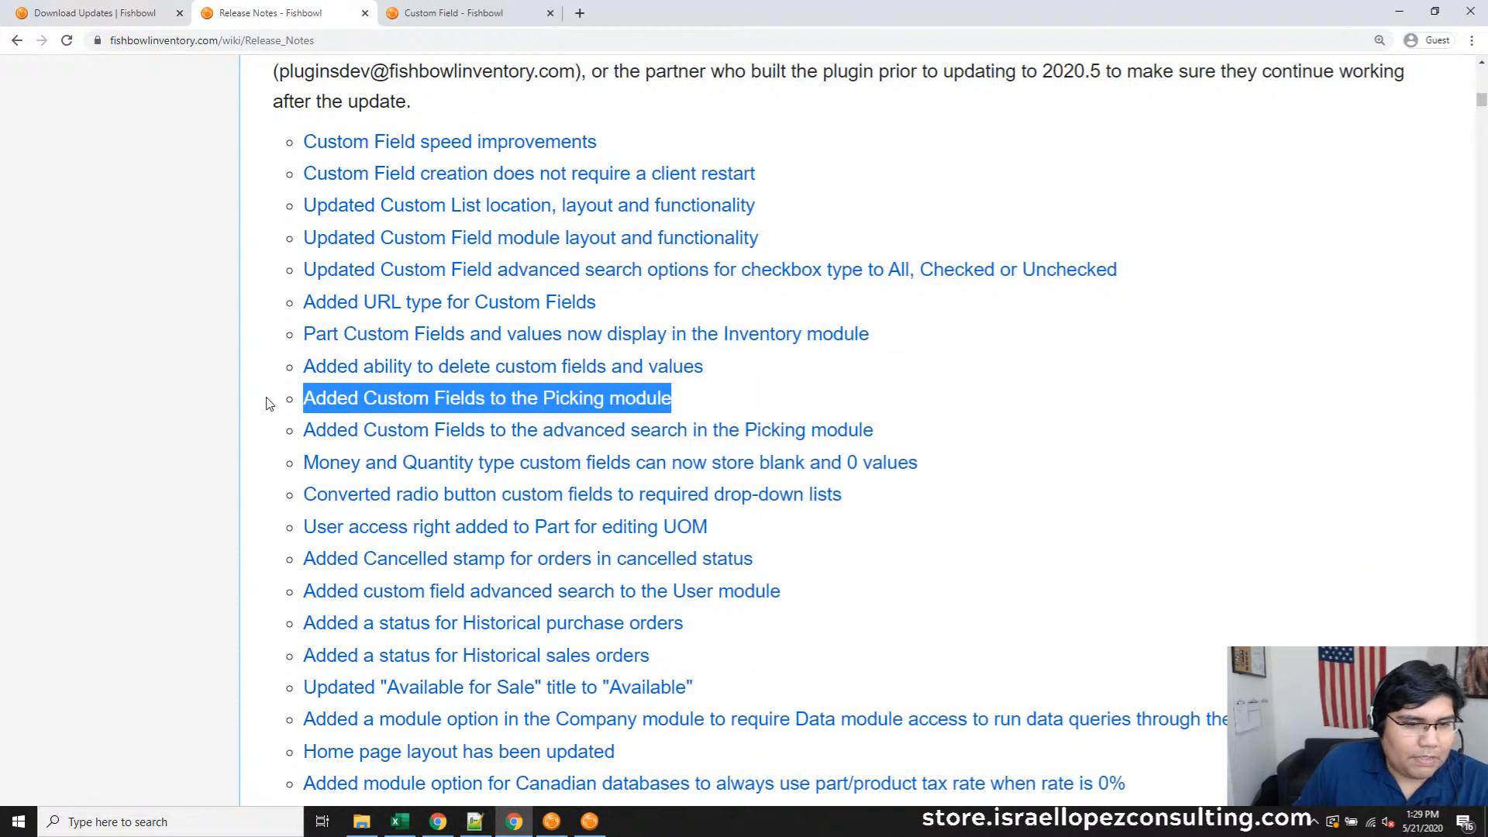
{"action": "triple_click", "coordinate": [891, 419]}
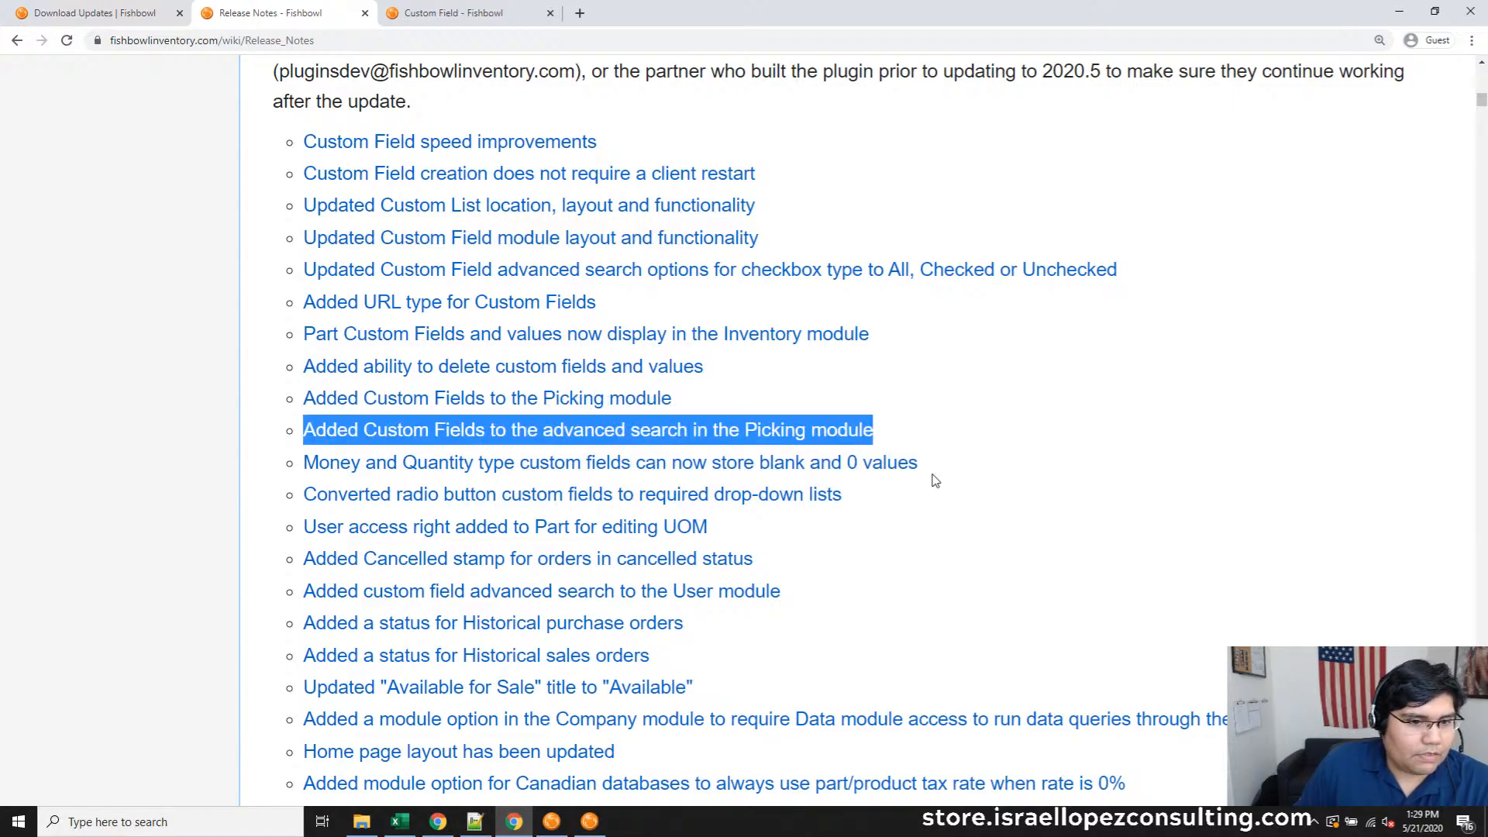
{"action": "left_click", "coordinate": [976, 470]}
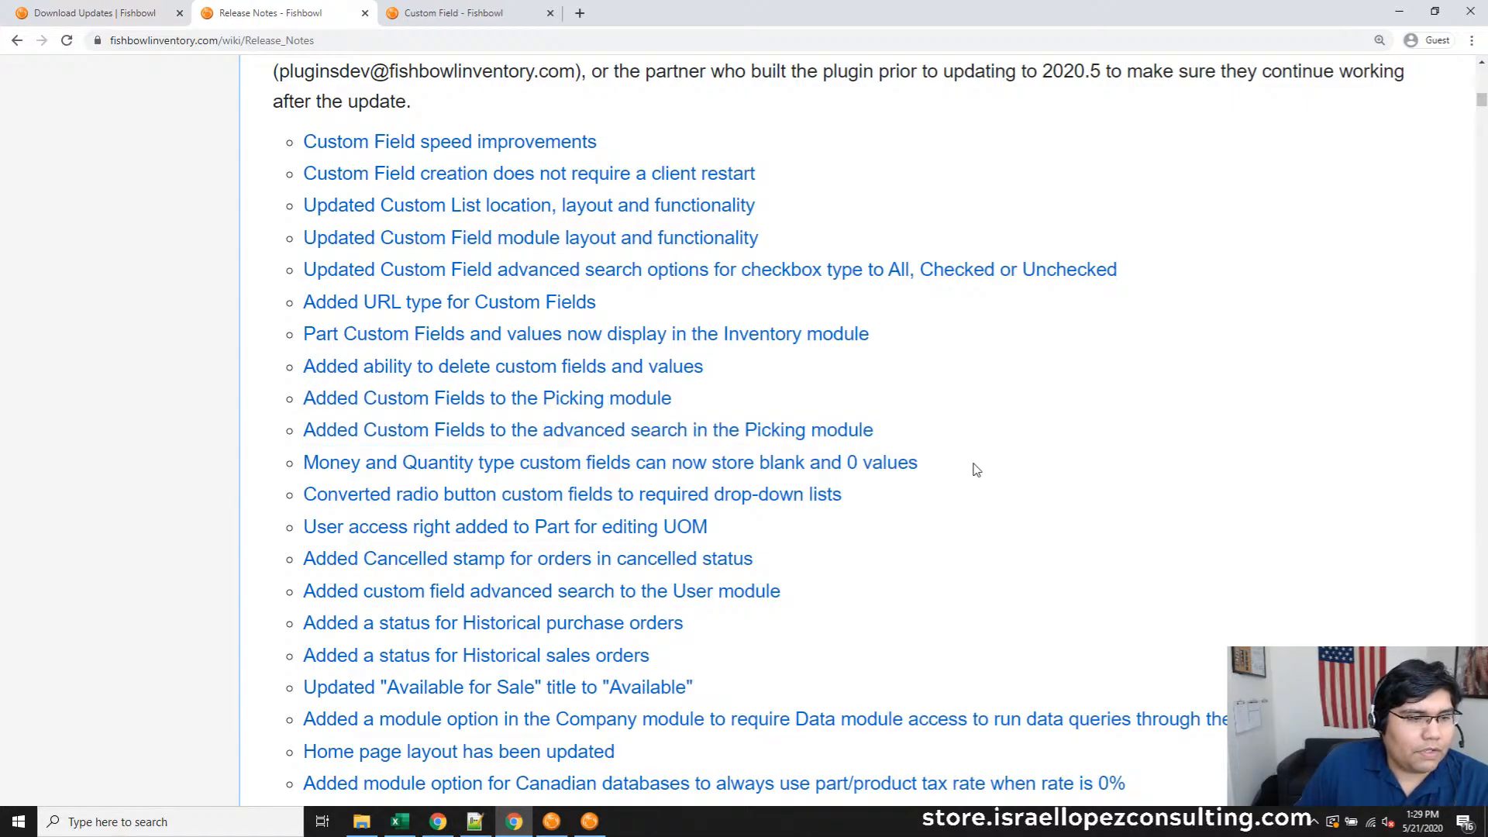
{"action": "left_click_drag", "start_coordinate": [969, 459], "coordinate": [283, 465]}
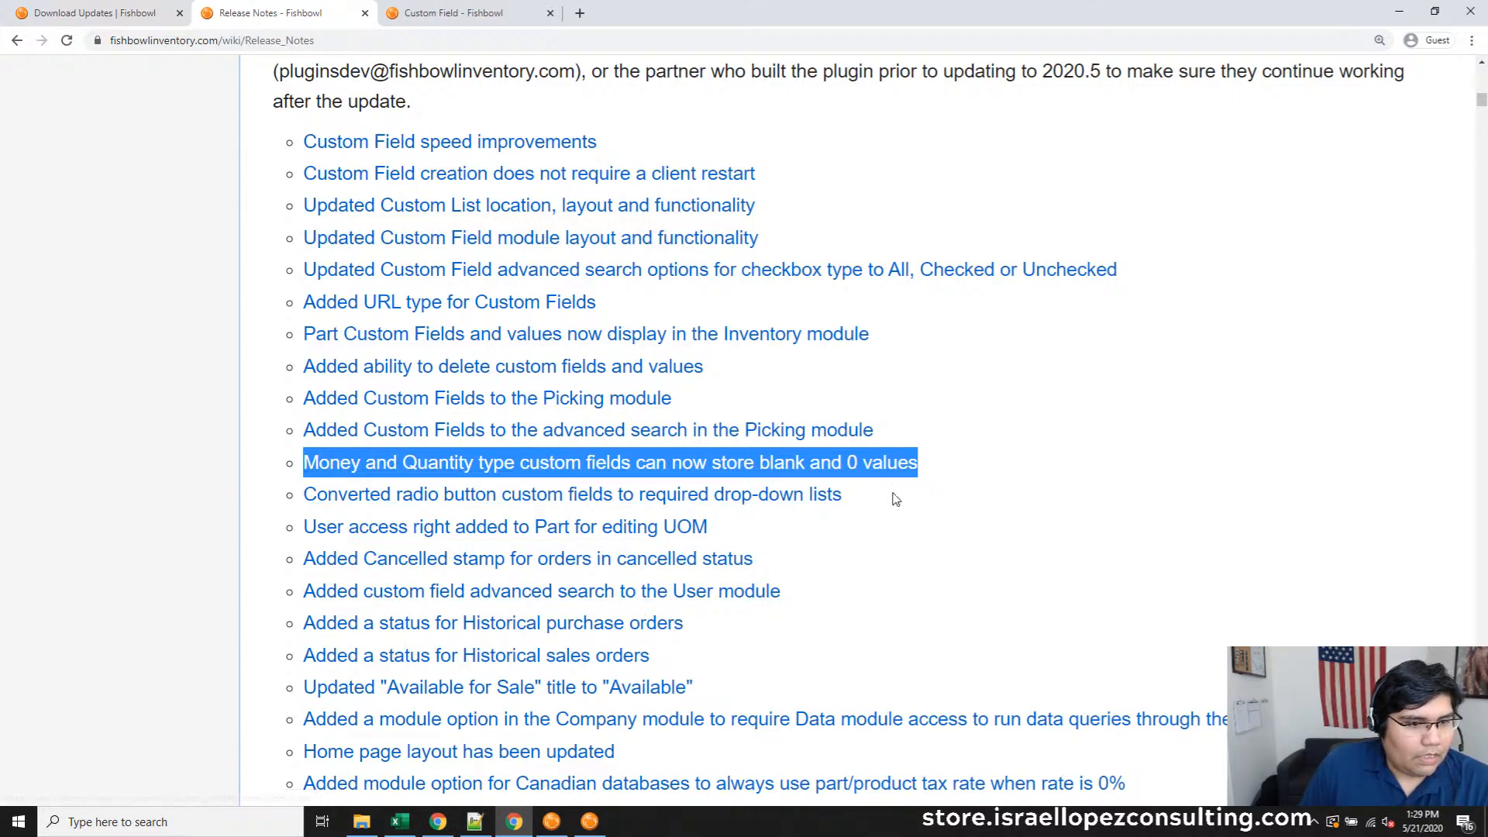
{"action": "left_click_drag", "start_coordinate": [891, 496], "coordinate": [655, 507]}
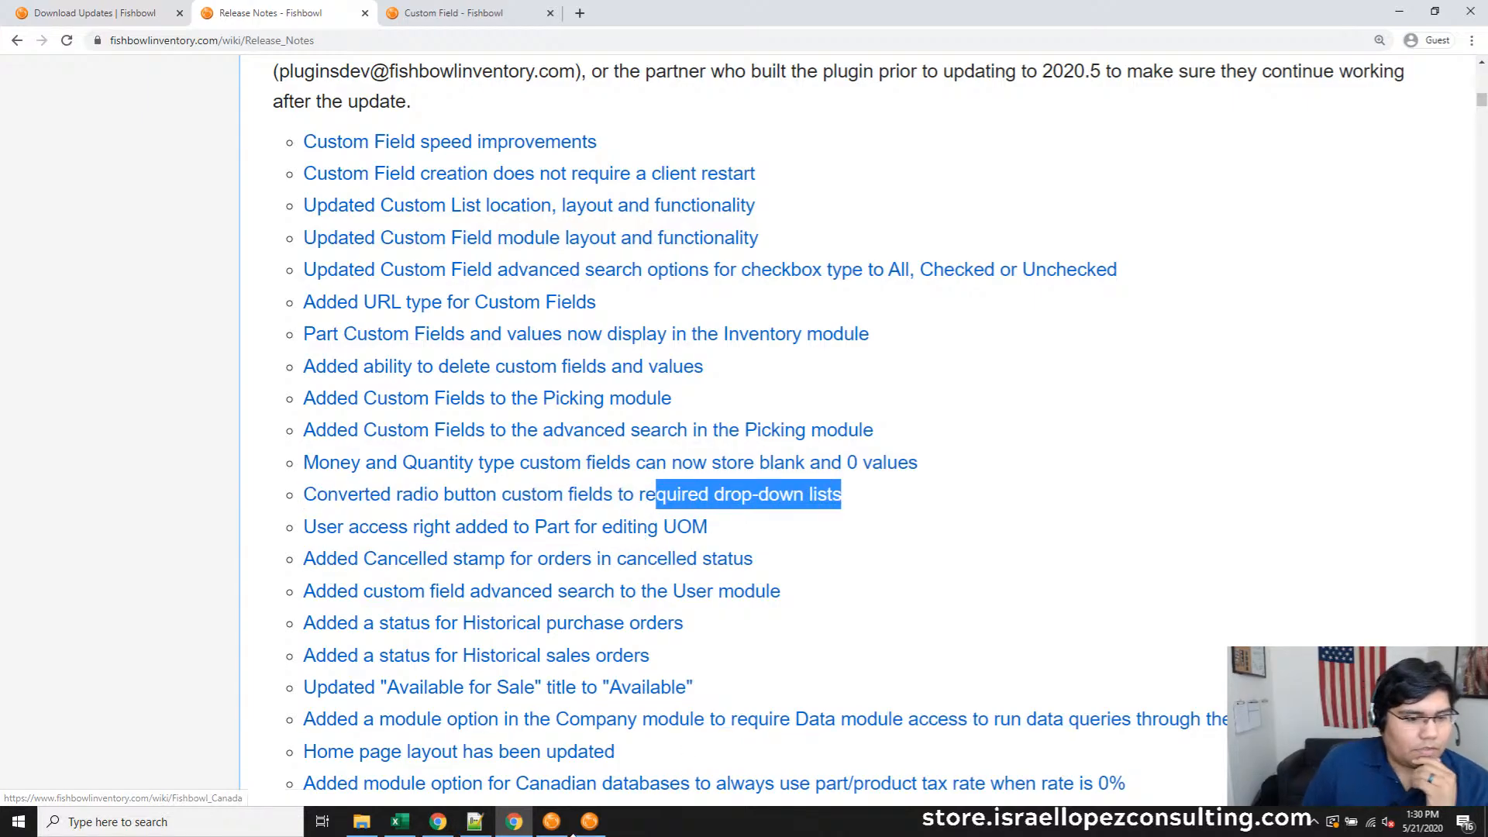
Return to the Fishbowl client and start a new Part custom field of type Drop-Down List, marked as required
{"action": "left_click", "coordinate": [589, 825]}
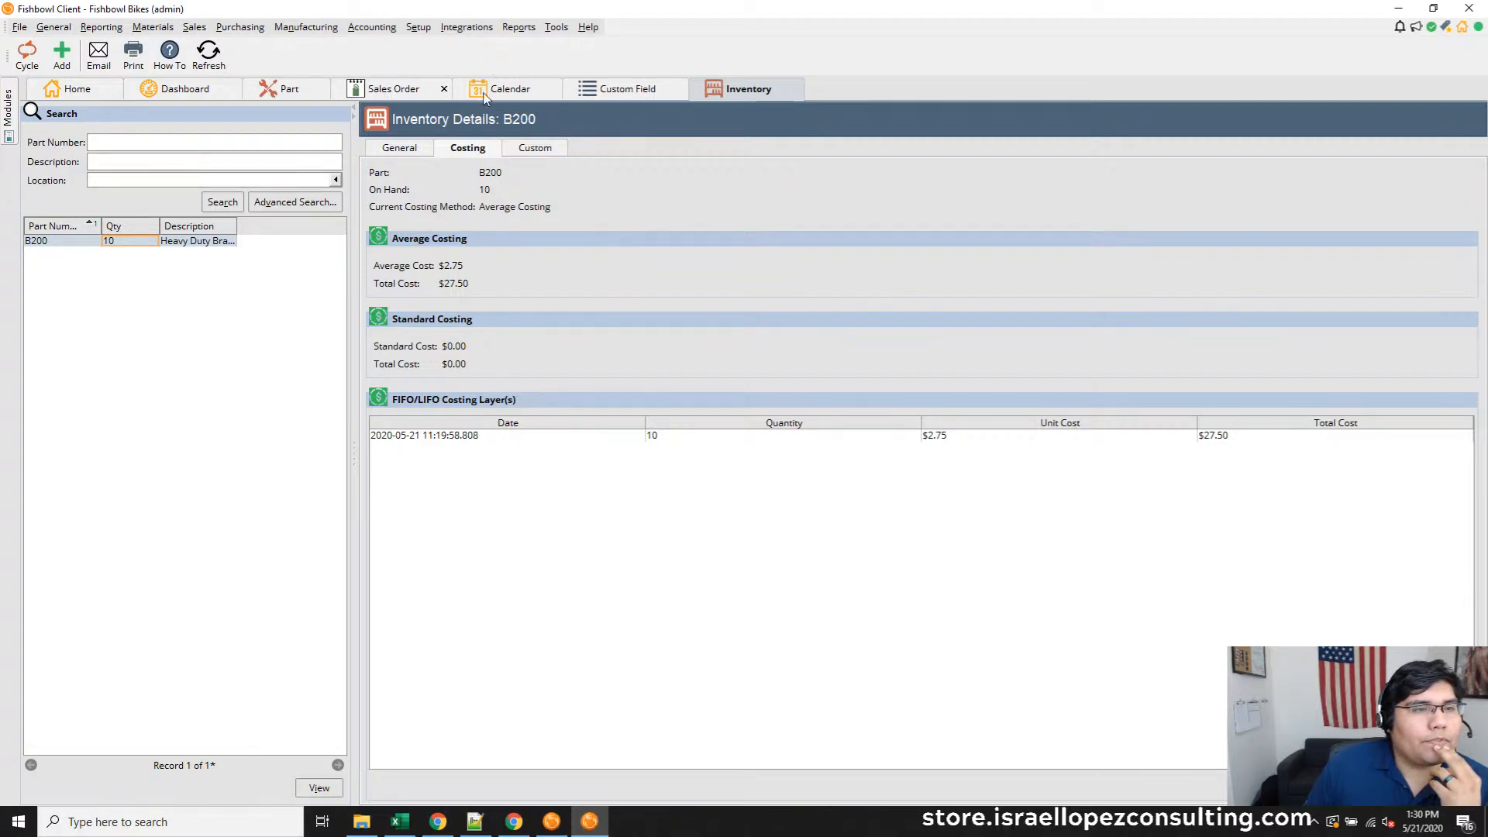
{"action": "left_click", "coordinate": [616, 95]}
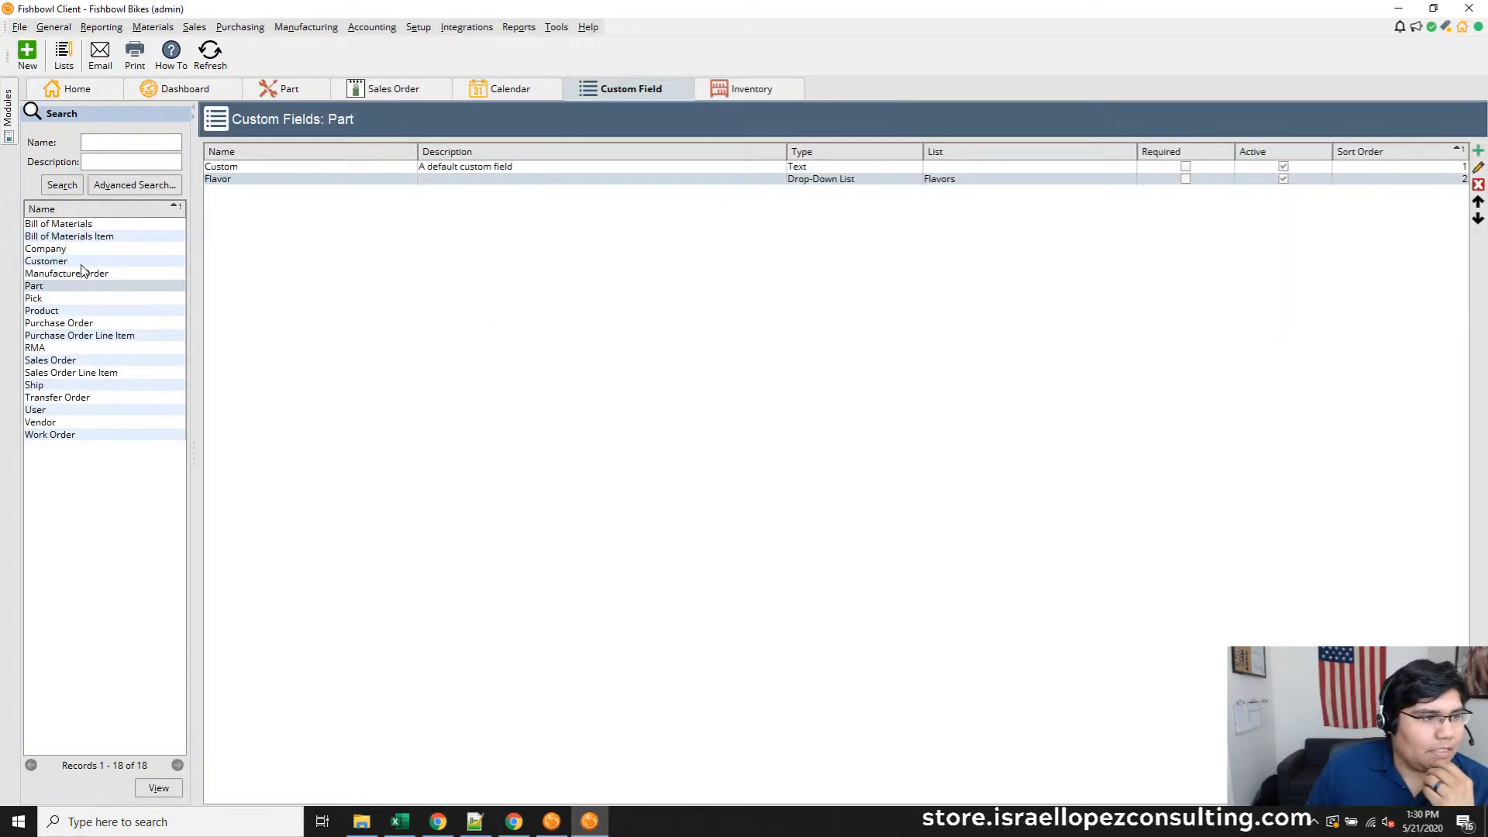
{"action": "left_click", "coordinate": [1478, 150]}
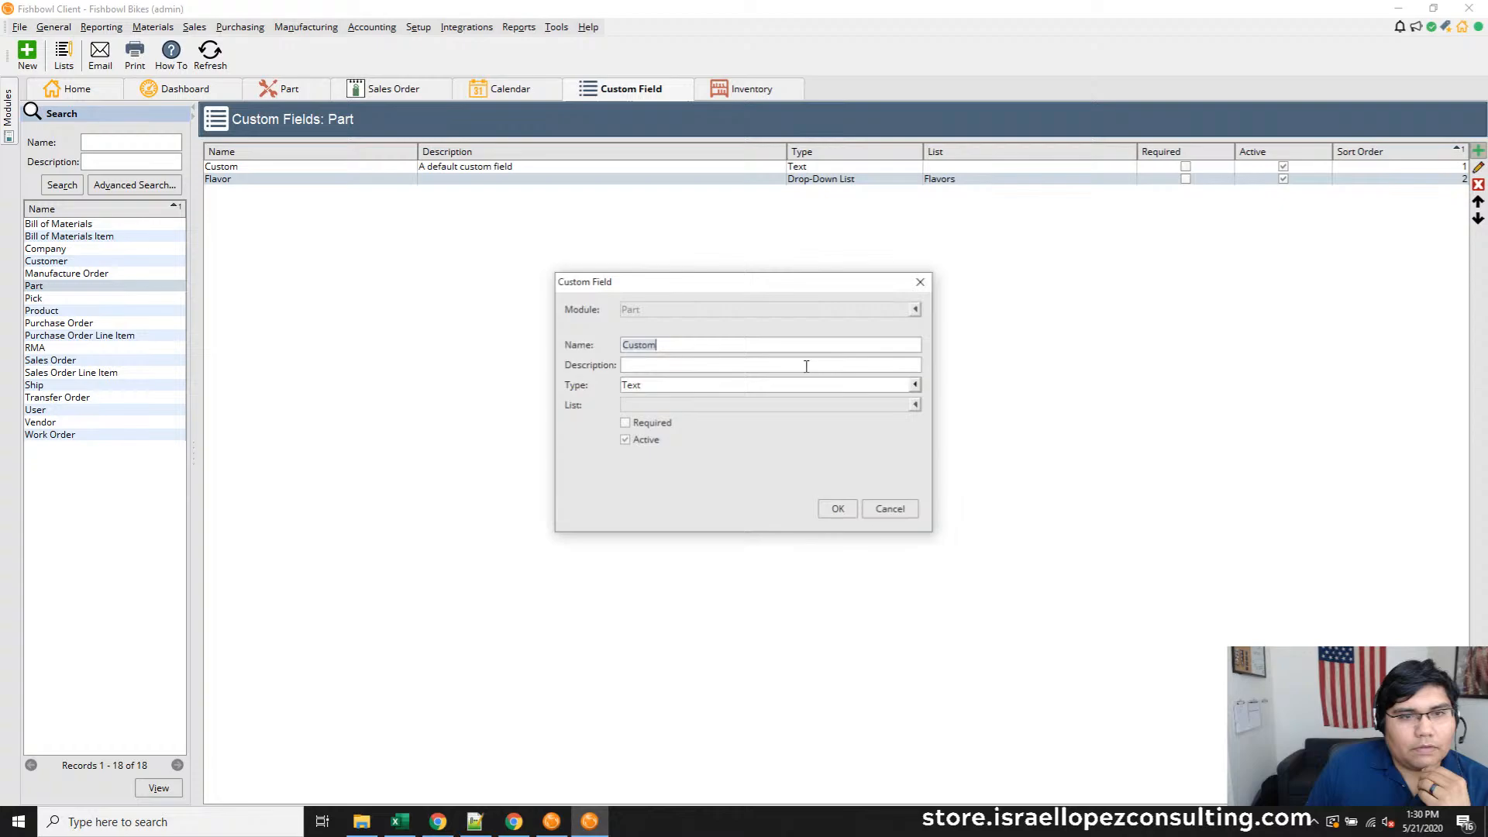
{"action": "left_click", "coordinate": [916, 385]}
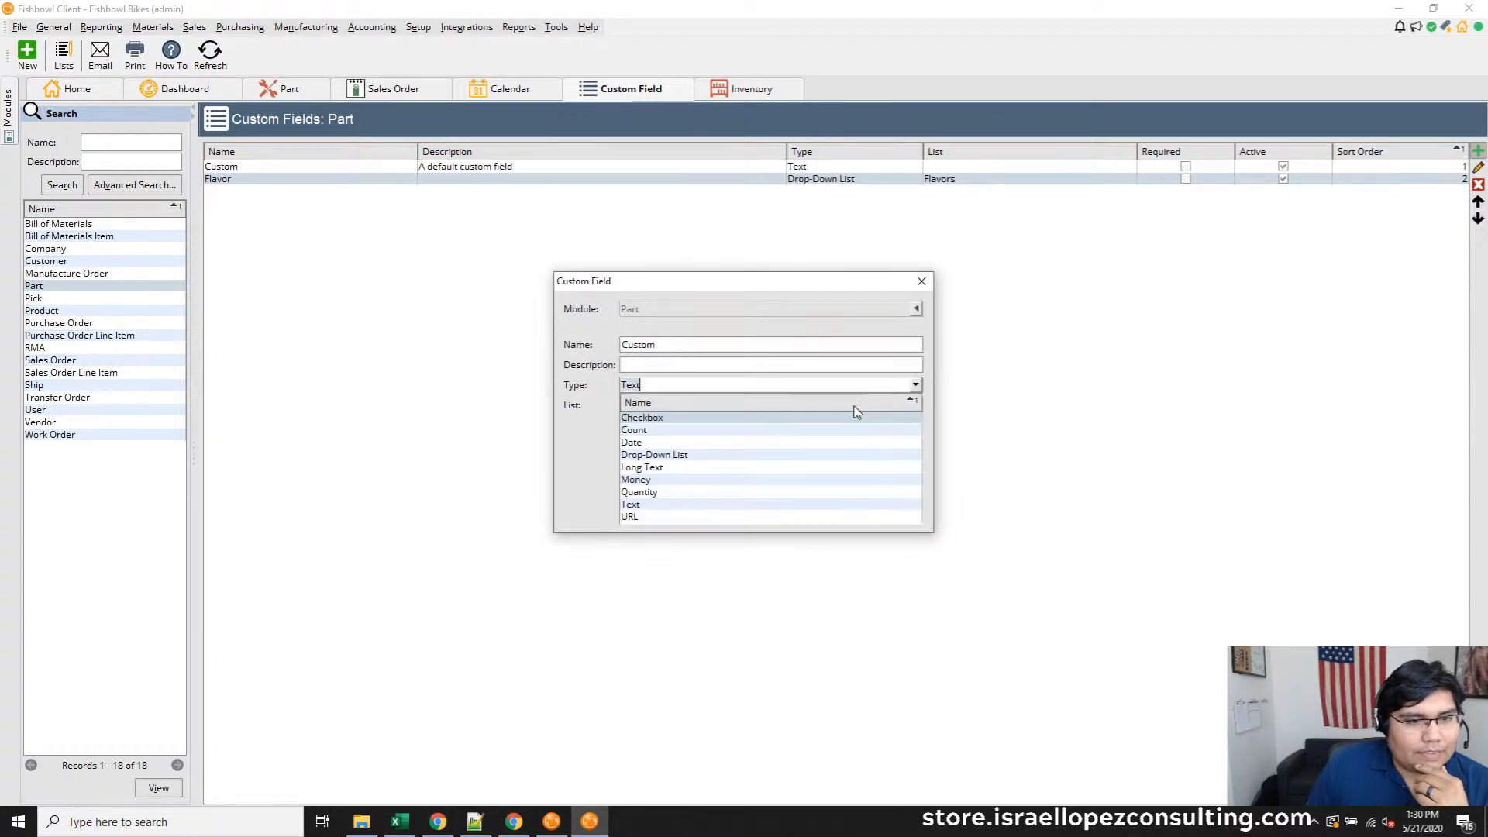
{"action": "left_click", "coordinate": [688, 456]}
{"action": "left_click", "coordinate": [658, 426]}
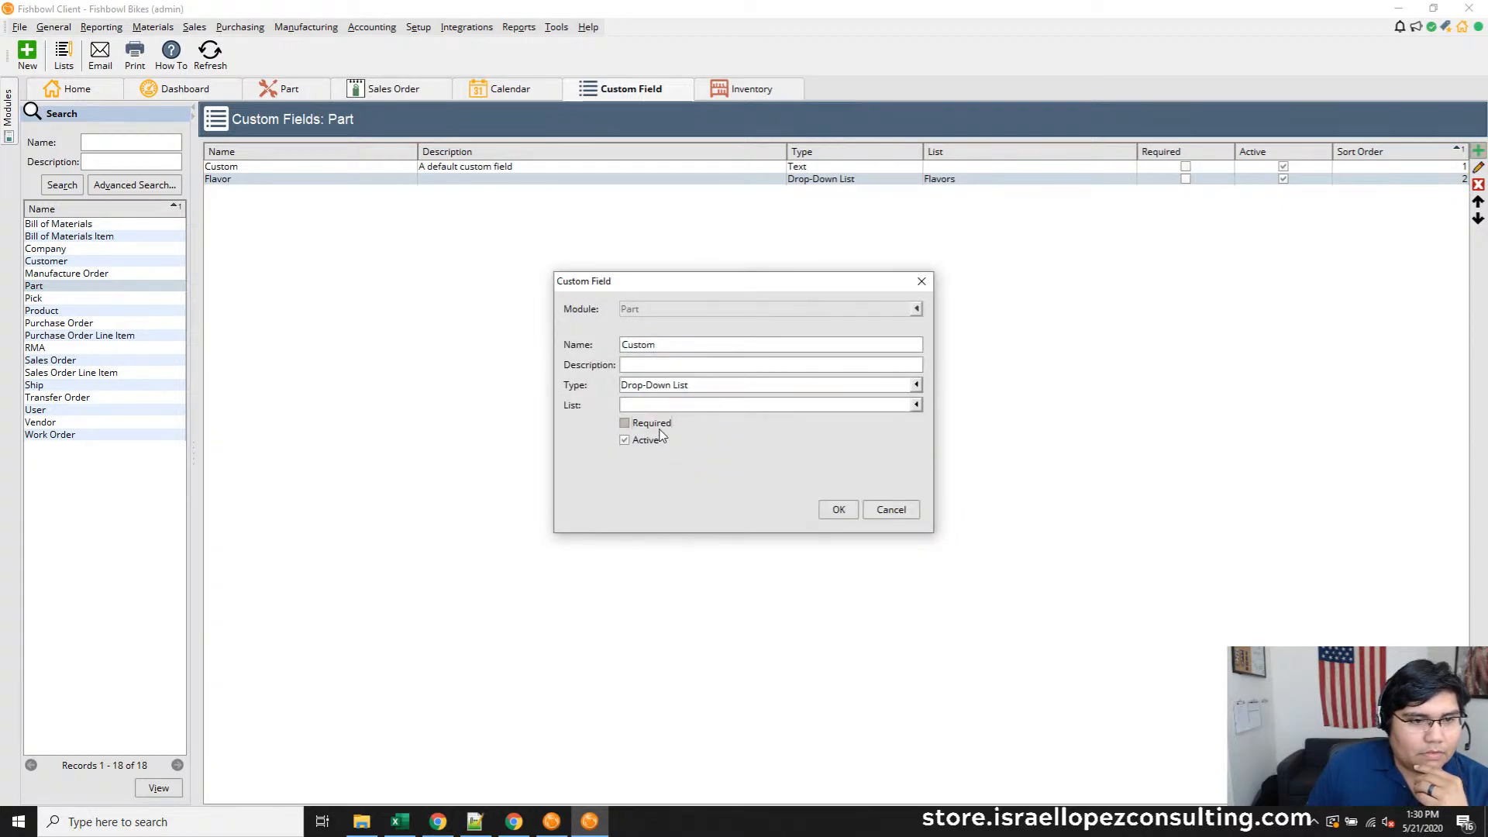
Name the new Part custom field Primary Flavor, assign it the Flavors list and save it
{"action": "left_click", "coordinate": [817, 351]}
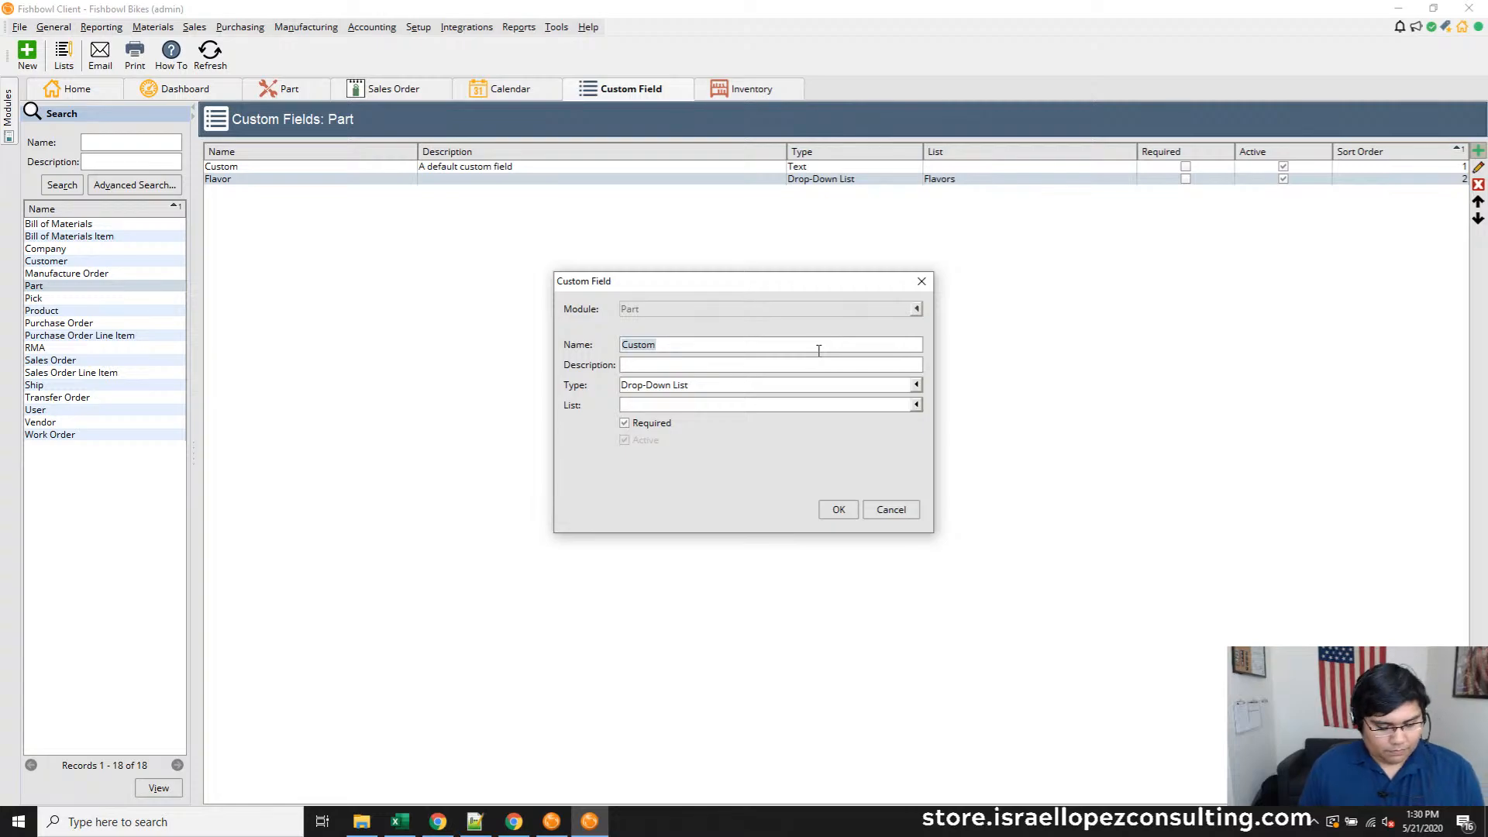
{"action": "type", "text": "Pricing"}
{"action": "key", "text": "ctrl+a"}
{"action": "type", "text": "Pri"}
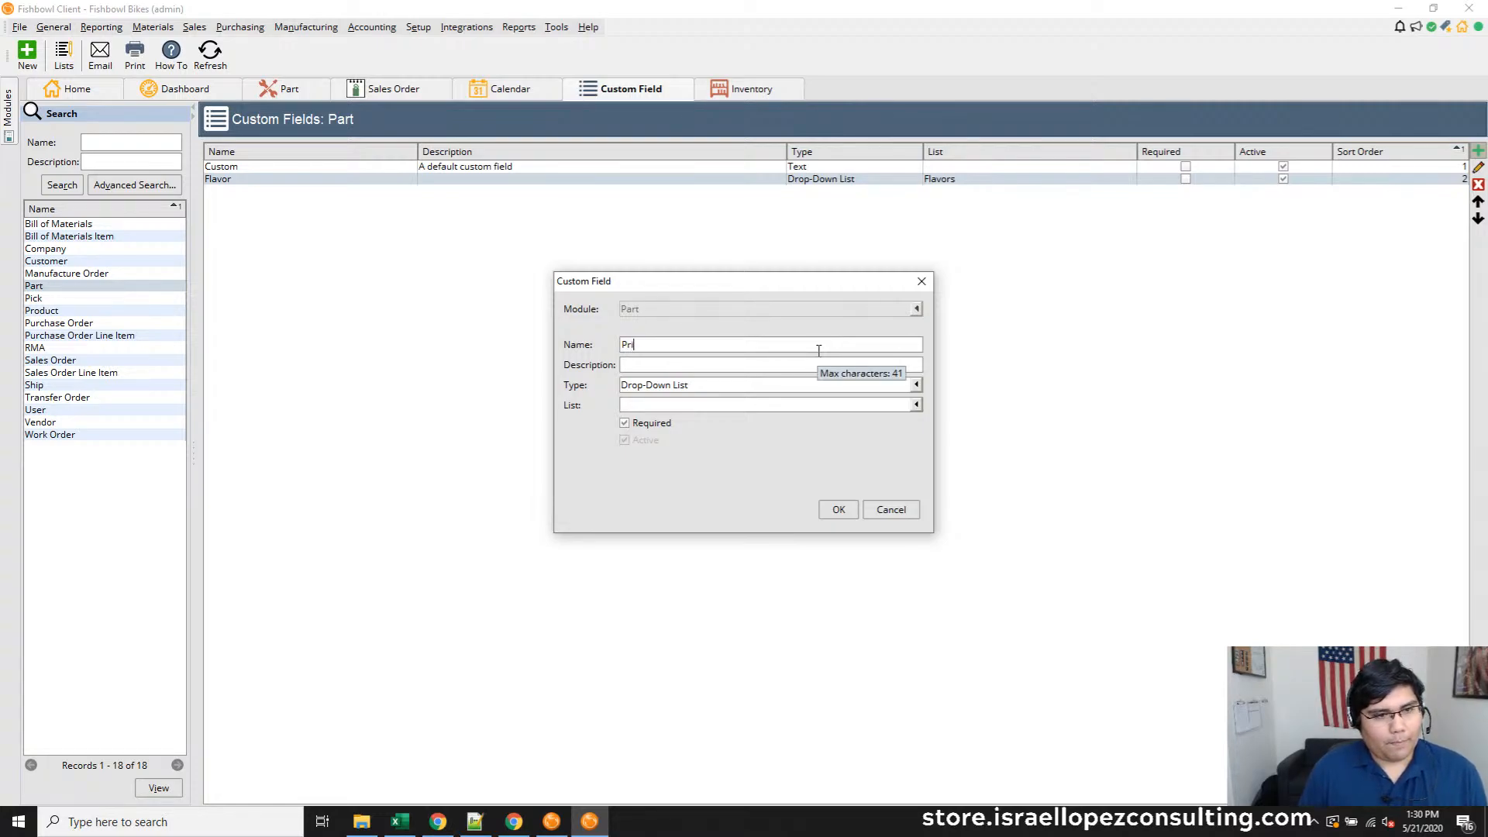
{"action": "type", "text": "mary Flavor"}
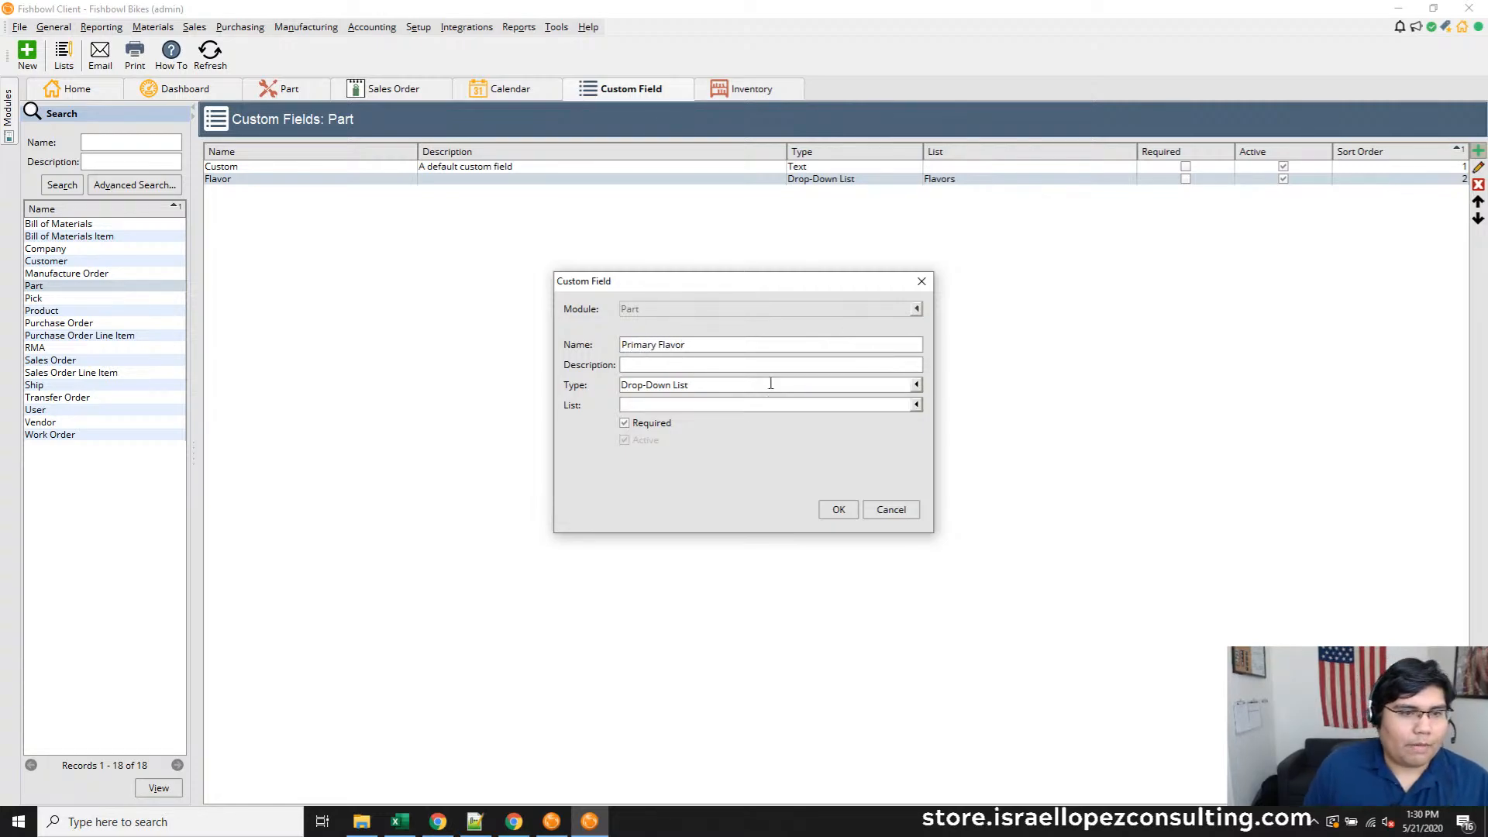
{"action": "left_click", "coordinate": [722, 405]}
{"action": "left_click", "coordinate": [654, 464]}
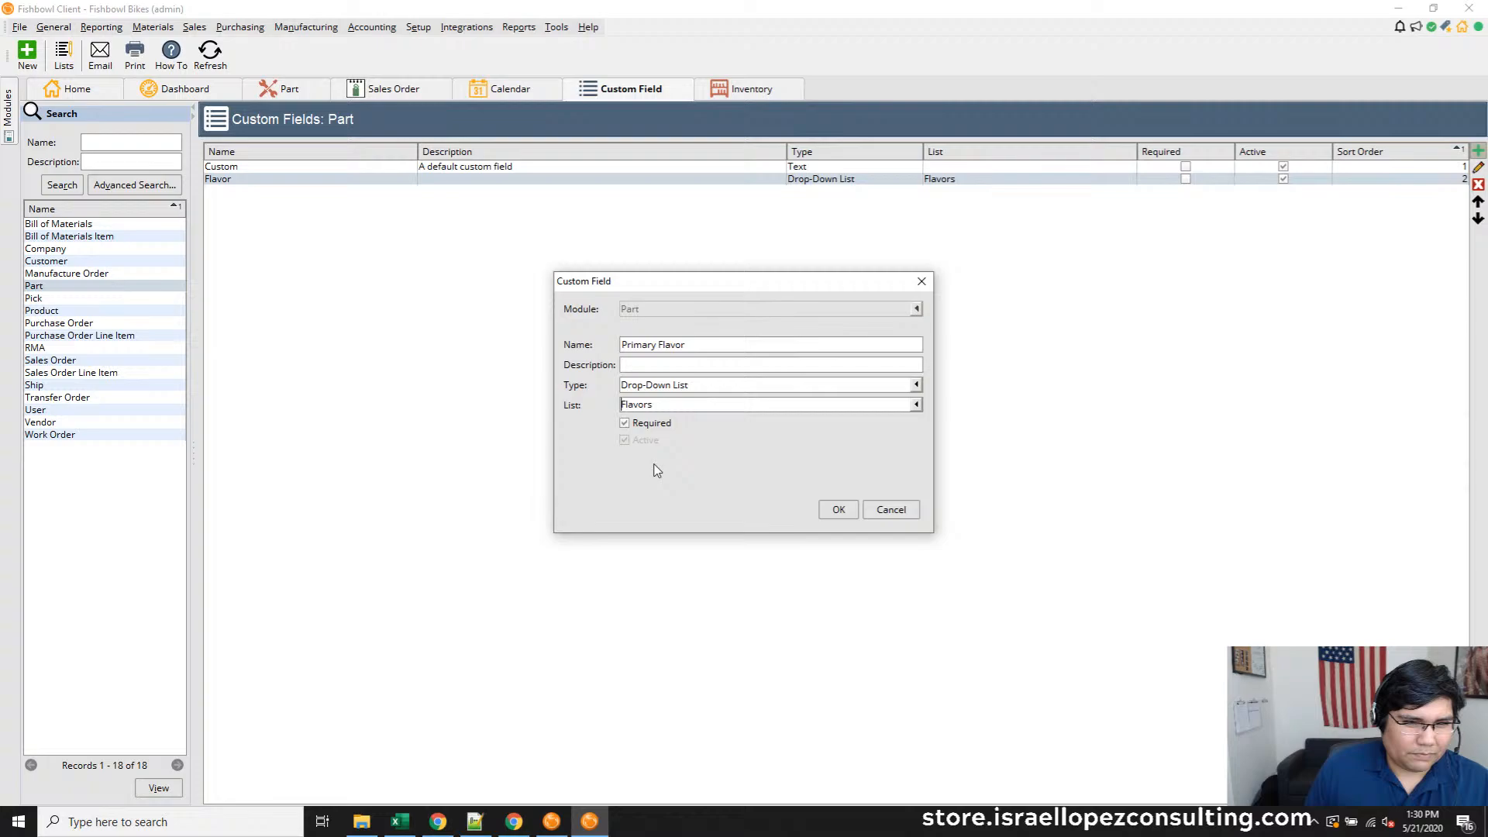
{"action": "left_click", "coordinate": [836, 507]}
Rename the Part custom field Flavor as Secondary Flavor
{"action": "double_click", "coordinate": [242, 179]}
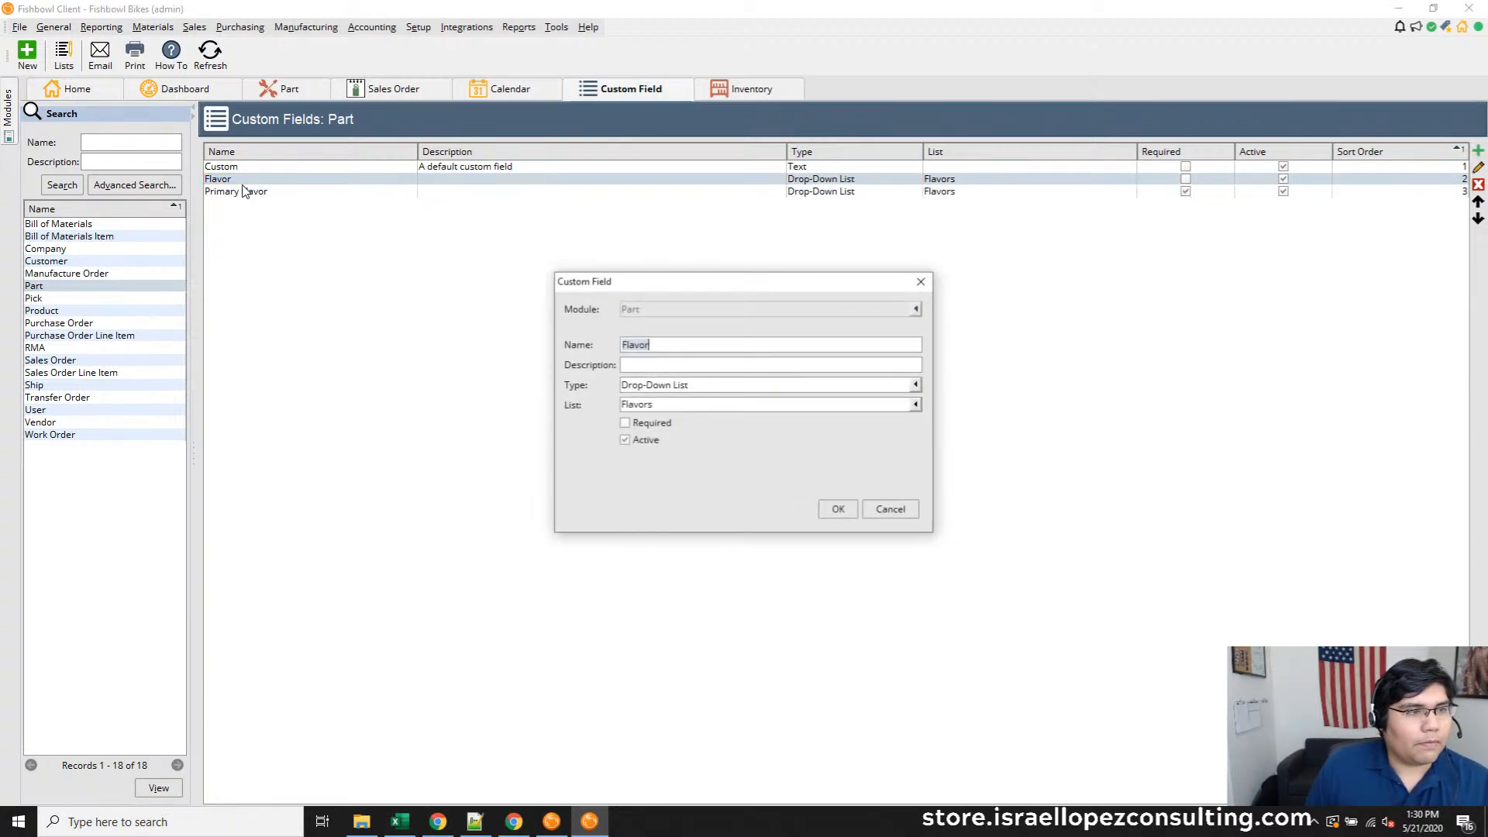
{"action": "key", "text": "ctrl+a"}
{"action": "type", "text": "Seco"}
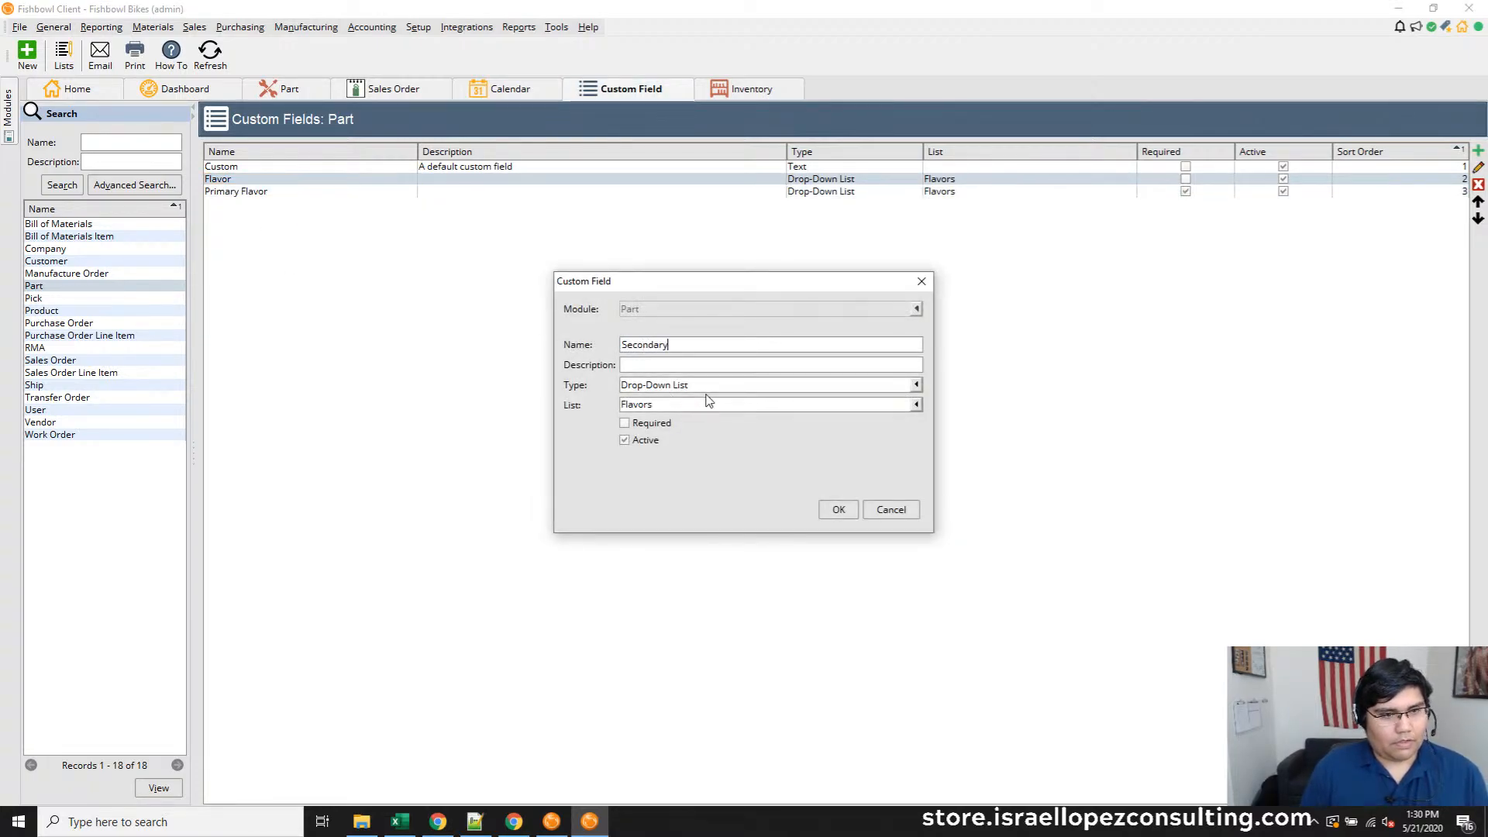
{"action": "left_click", "coordinate": [839, 509]}
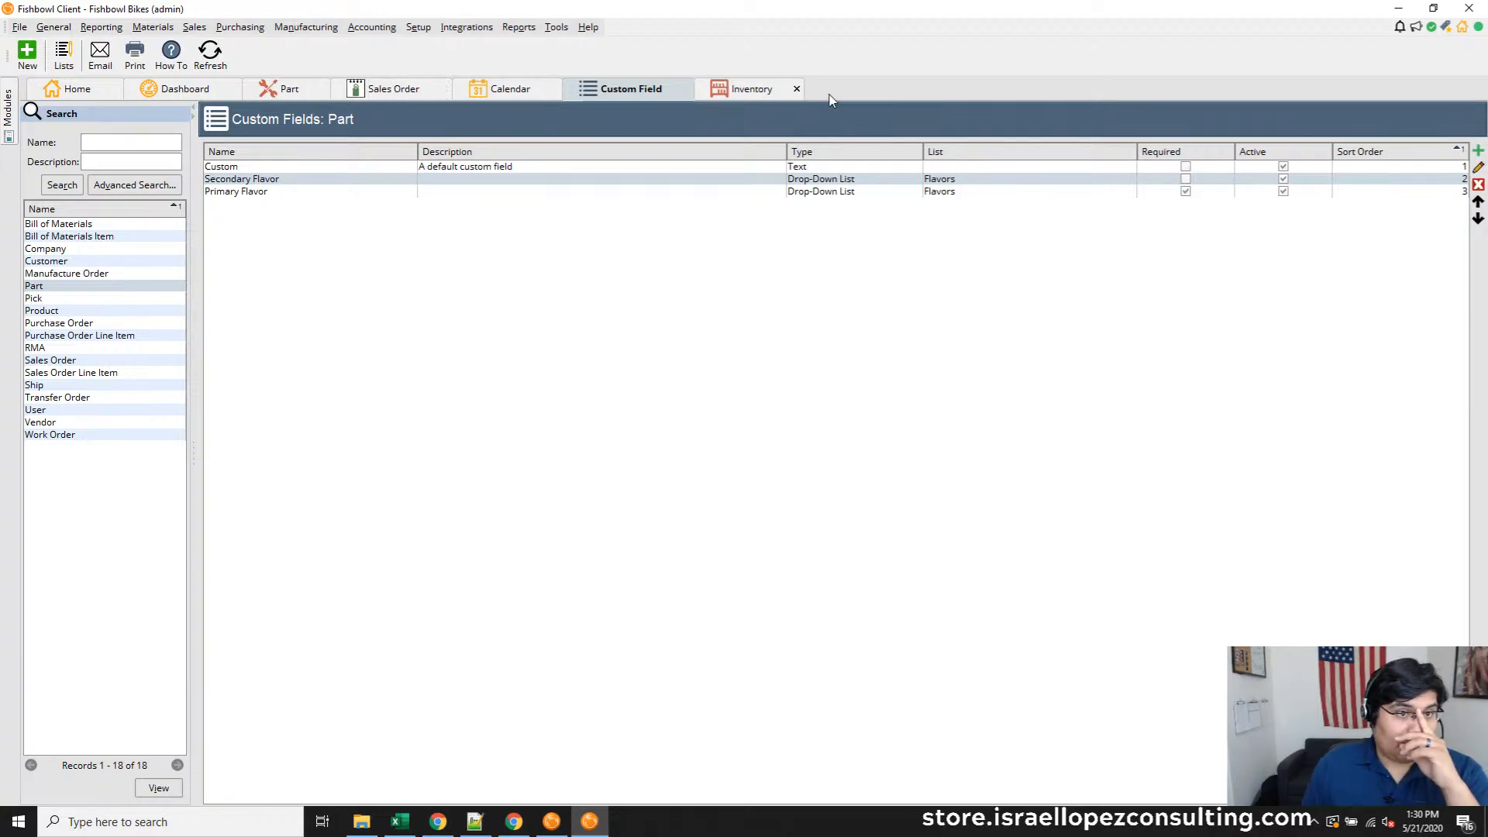
Review part B200's custom fields and general details in the Inventory module
{"action": "left_click", "coordinate": [788, 90]}
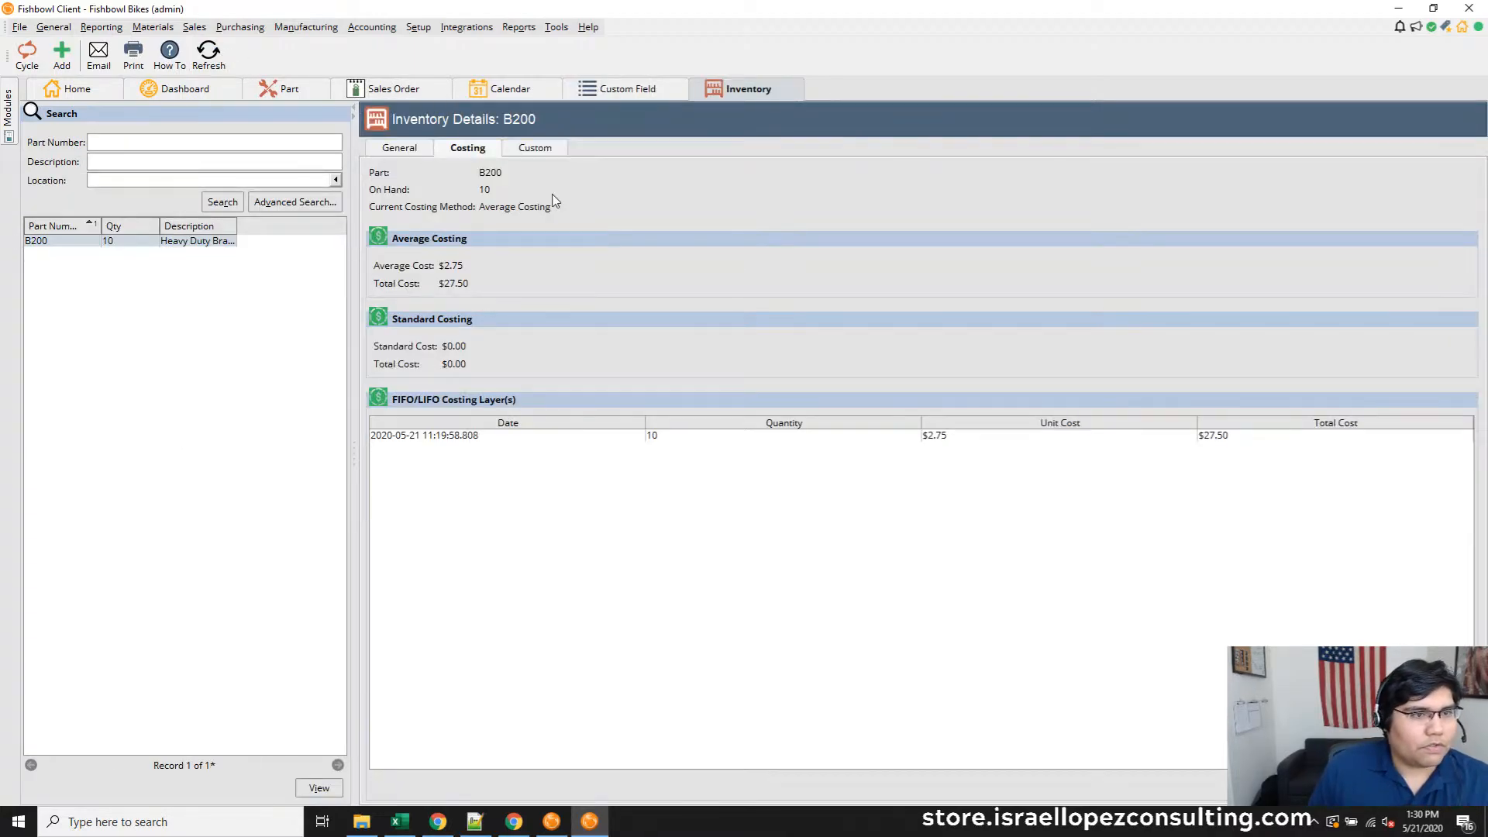
{"action": "left_click", "coordinate": [535, 149]}
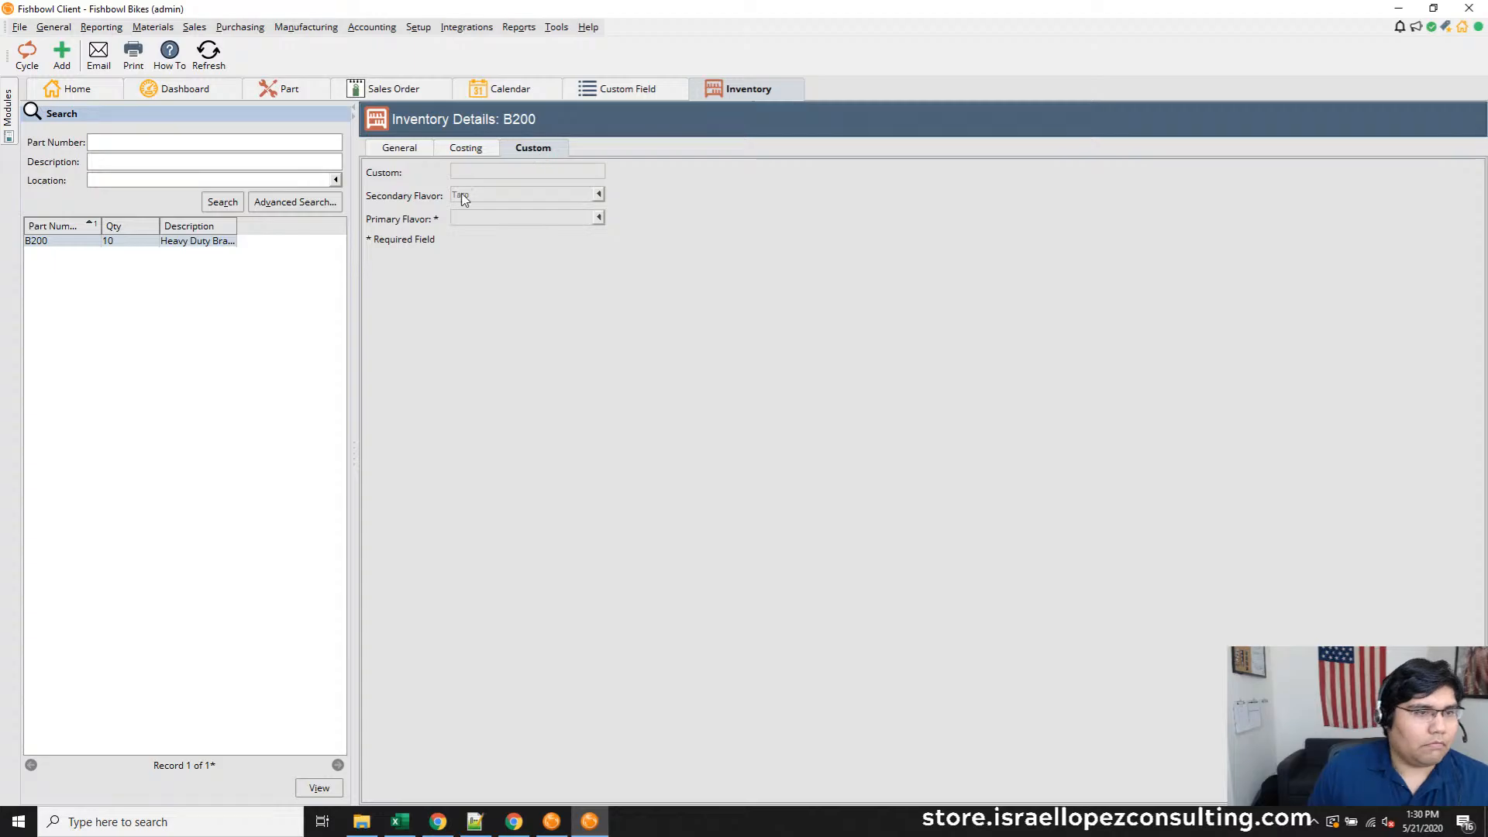
{"action": "left_click", "coordinate": [447, 150]}
{"action": "left_click", "coordinate": [406, 152]}
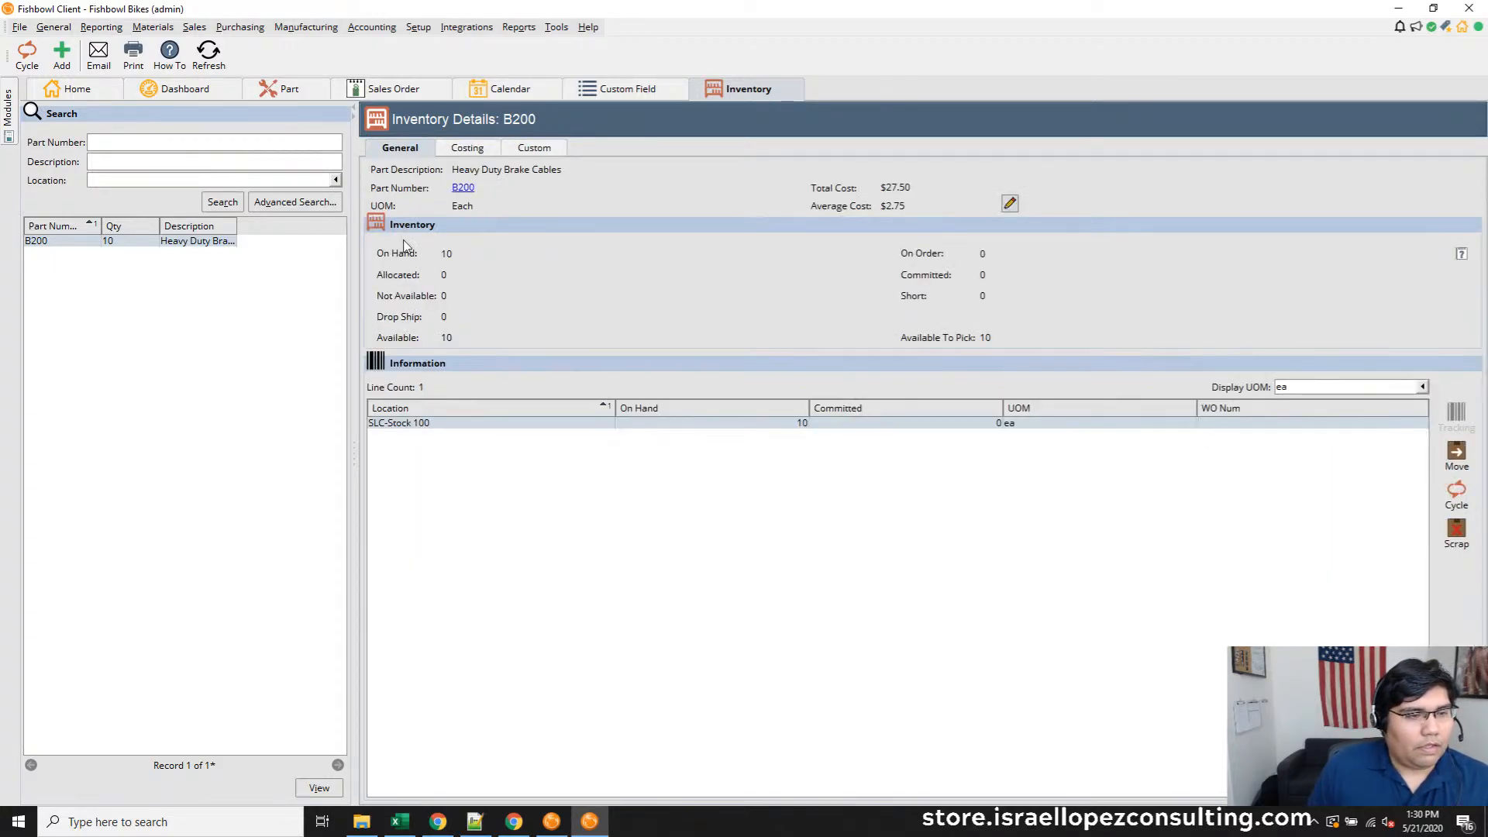
Open part B200's custom fields in the Part module and examine the choices for the required Primary Flavor field
{"action": "left_click", "coordinate": [303, 98]}
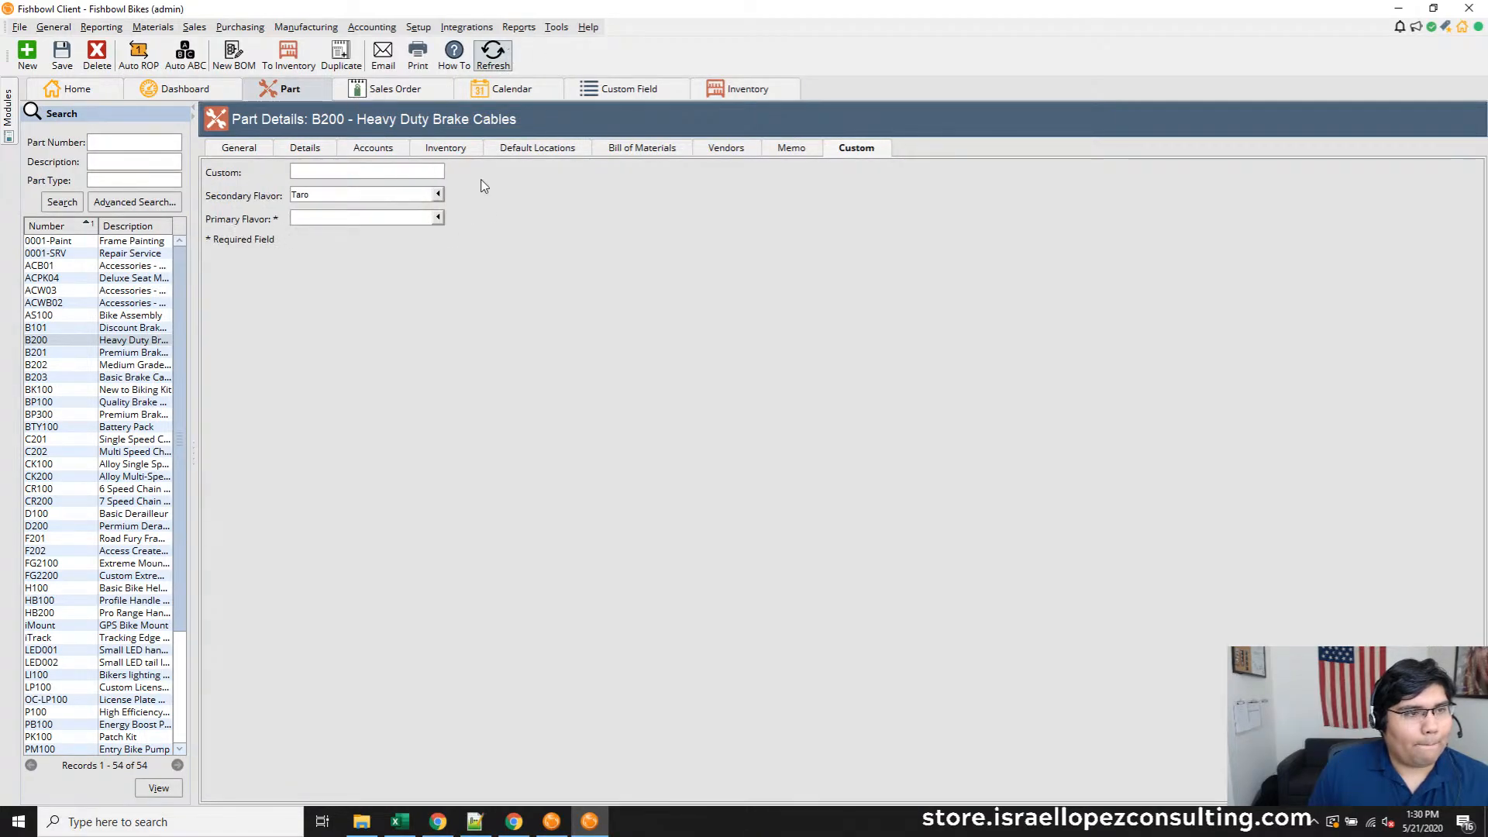
{"action": "left_click", "coordinate": [438, 217]}
{"action": "left_click", "coordinate": [434, 260]}
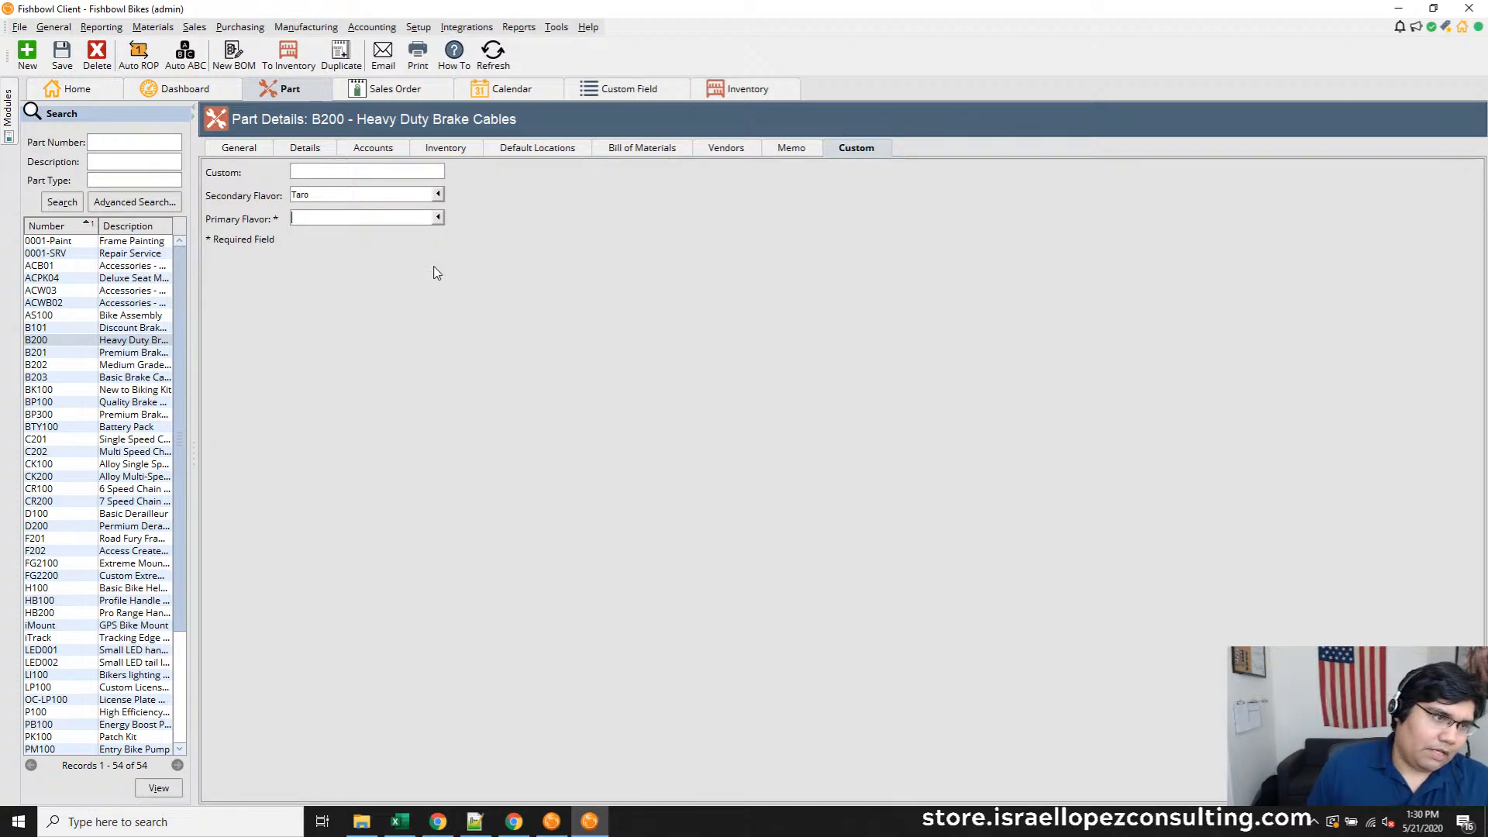
{"action": "left_click", "coordinate": [438, 219]}
{"action": "left_click", "coordinate": [367, 270]}
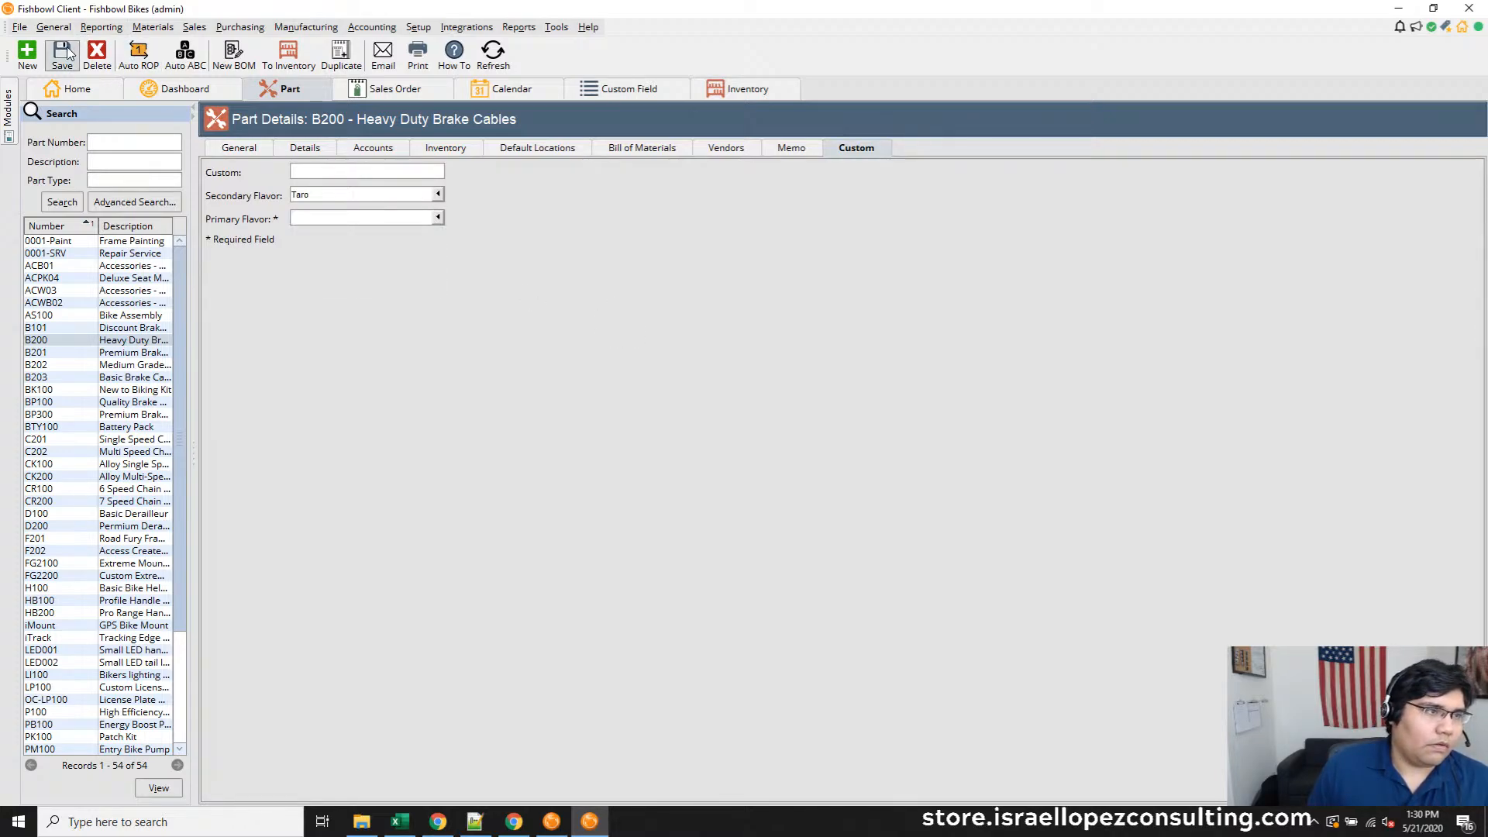
{"action": "left_click", "coordinate": [438, 218]}
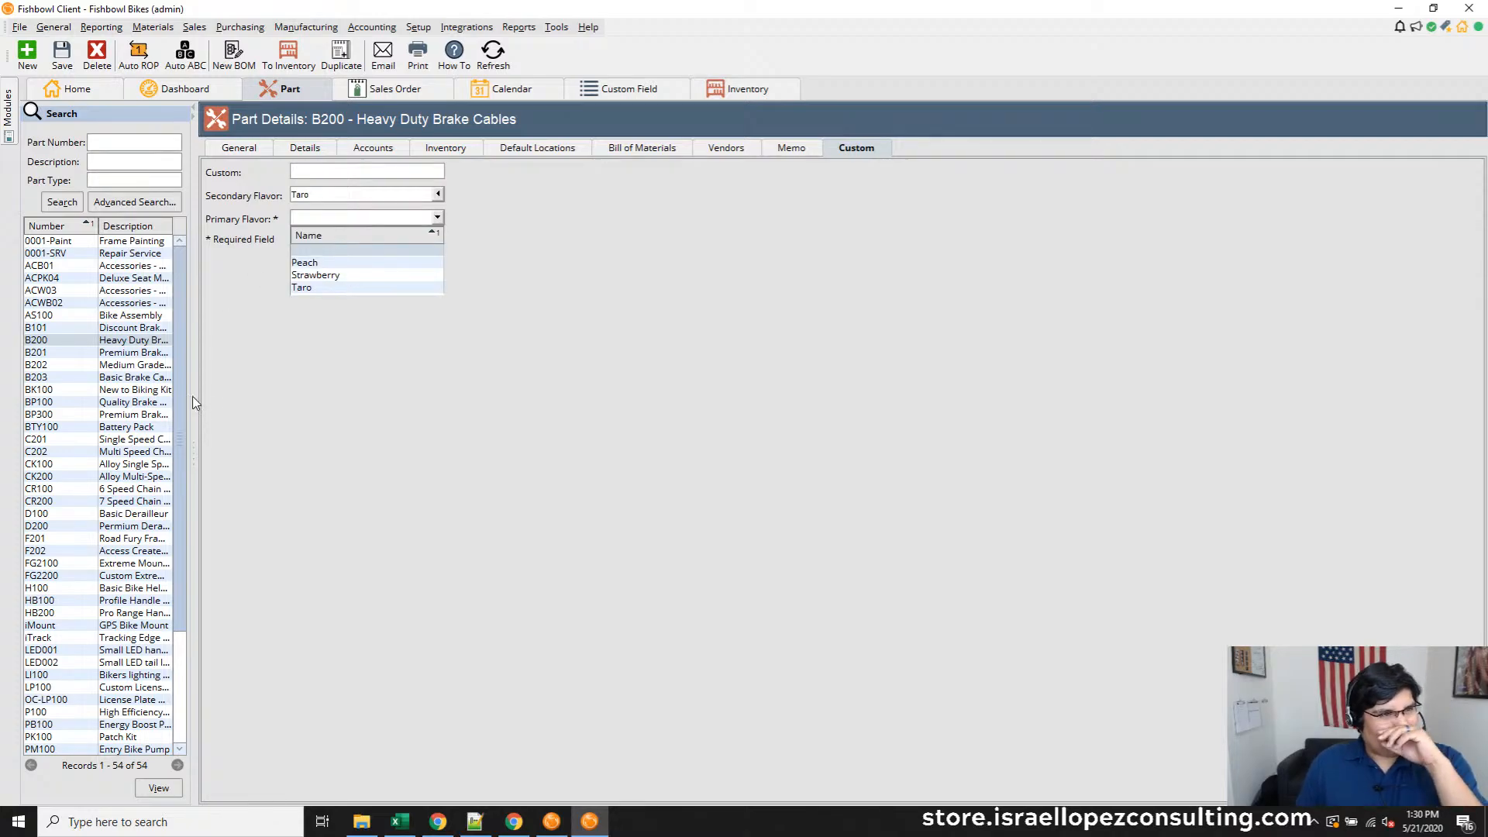
Check the flavor custom fields of other parts, including B101, B203, BP100, C201 and B201
{"action": "left_click", "coordinate": [155, 331]}
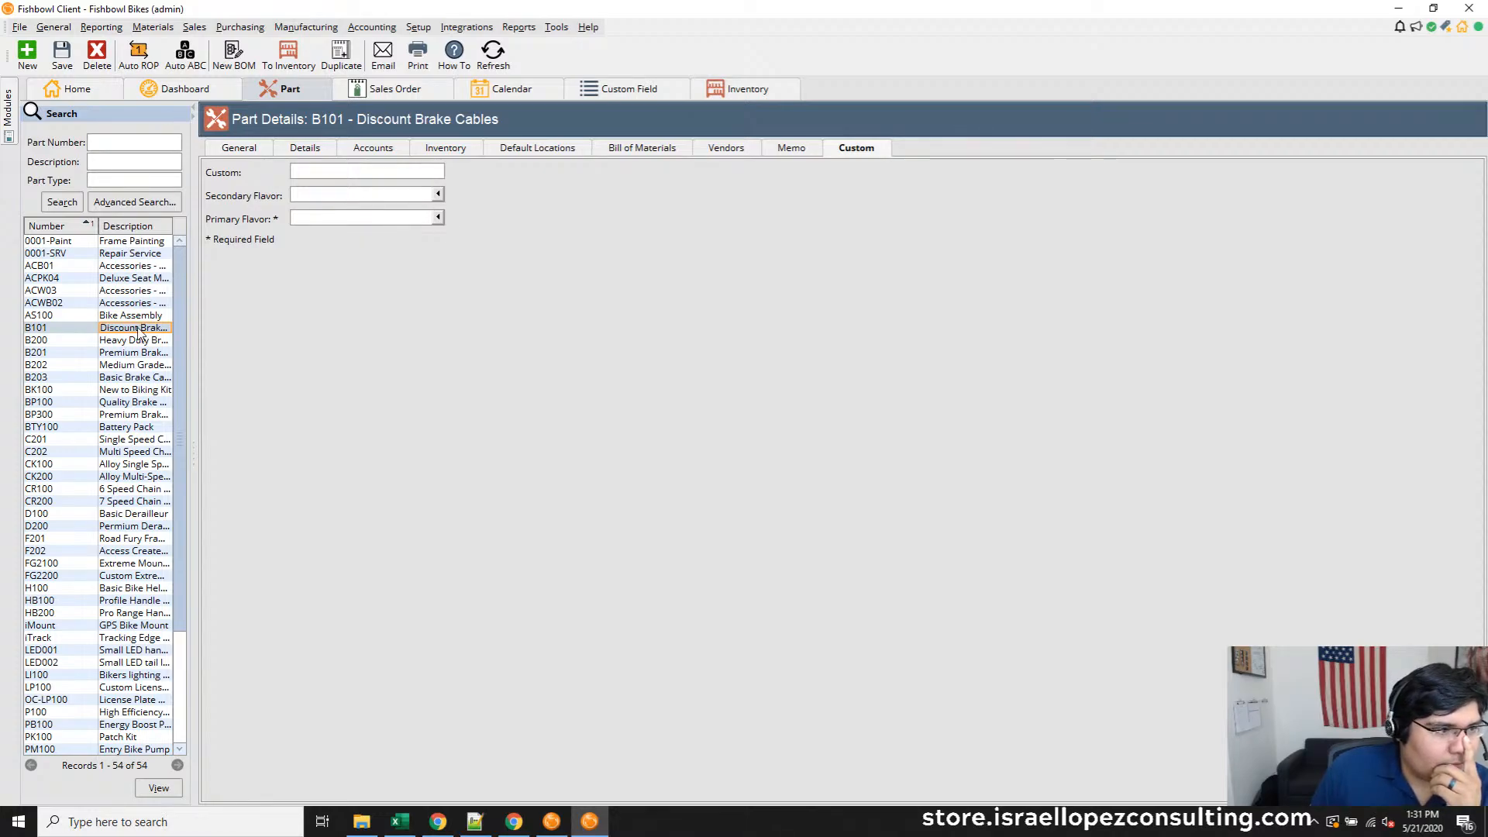
{"action": "left_click", "coordinate": [147, 377]}
{"action": "left_click", "coordinate": [144, 402]}
{"action": "left_click", "coordinate": [143, 440]}
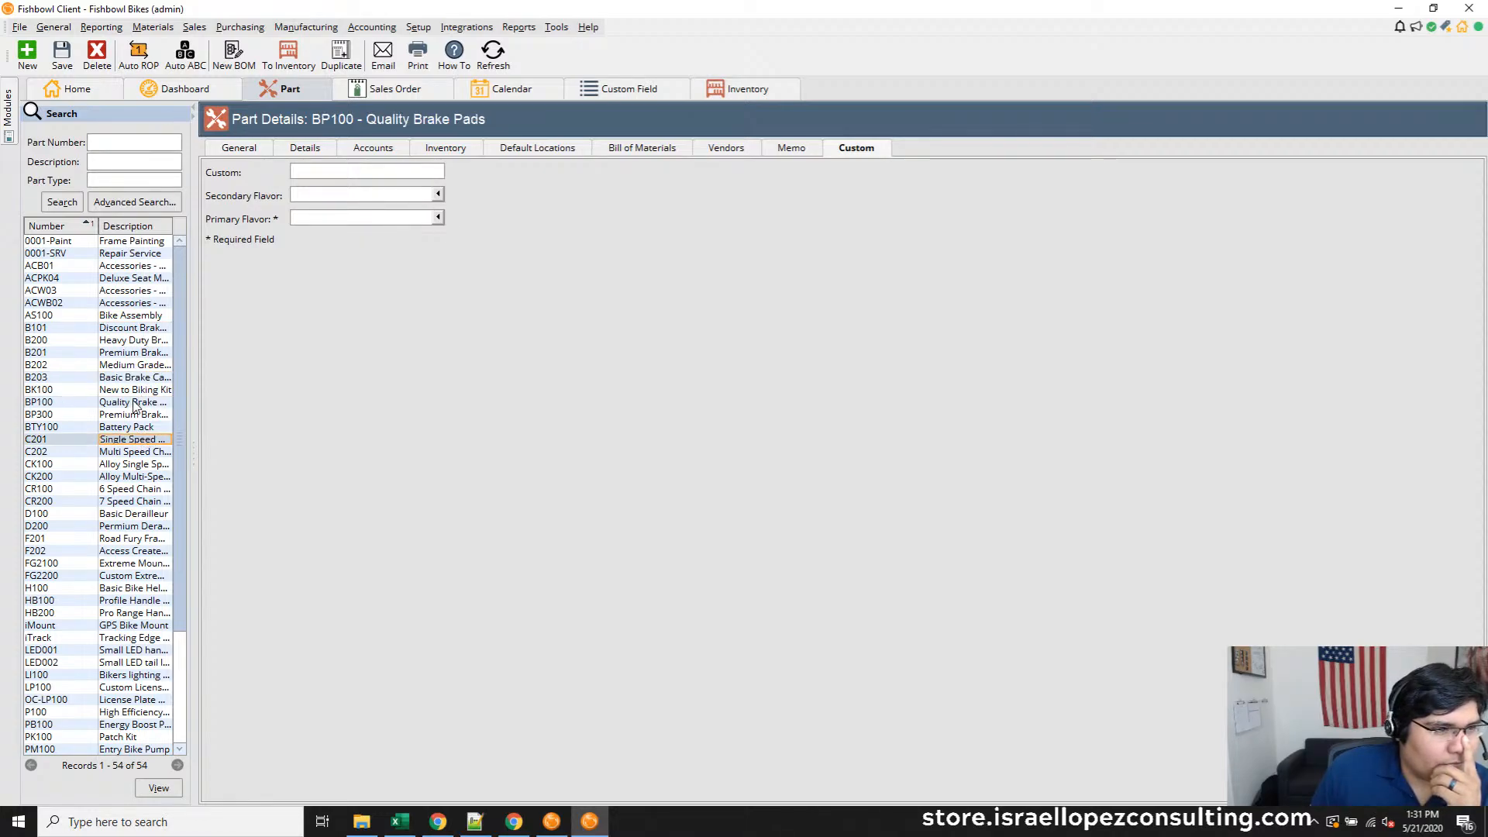
{"action": "left_click", "coordinate": [122, 353]}
{"action": "left_click", "coordinate": [126, 328]}
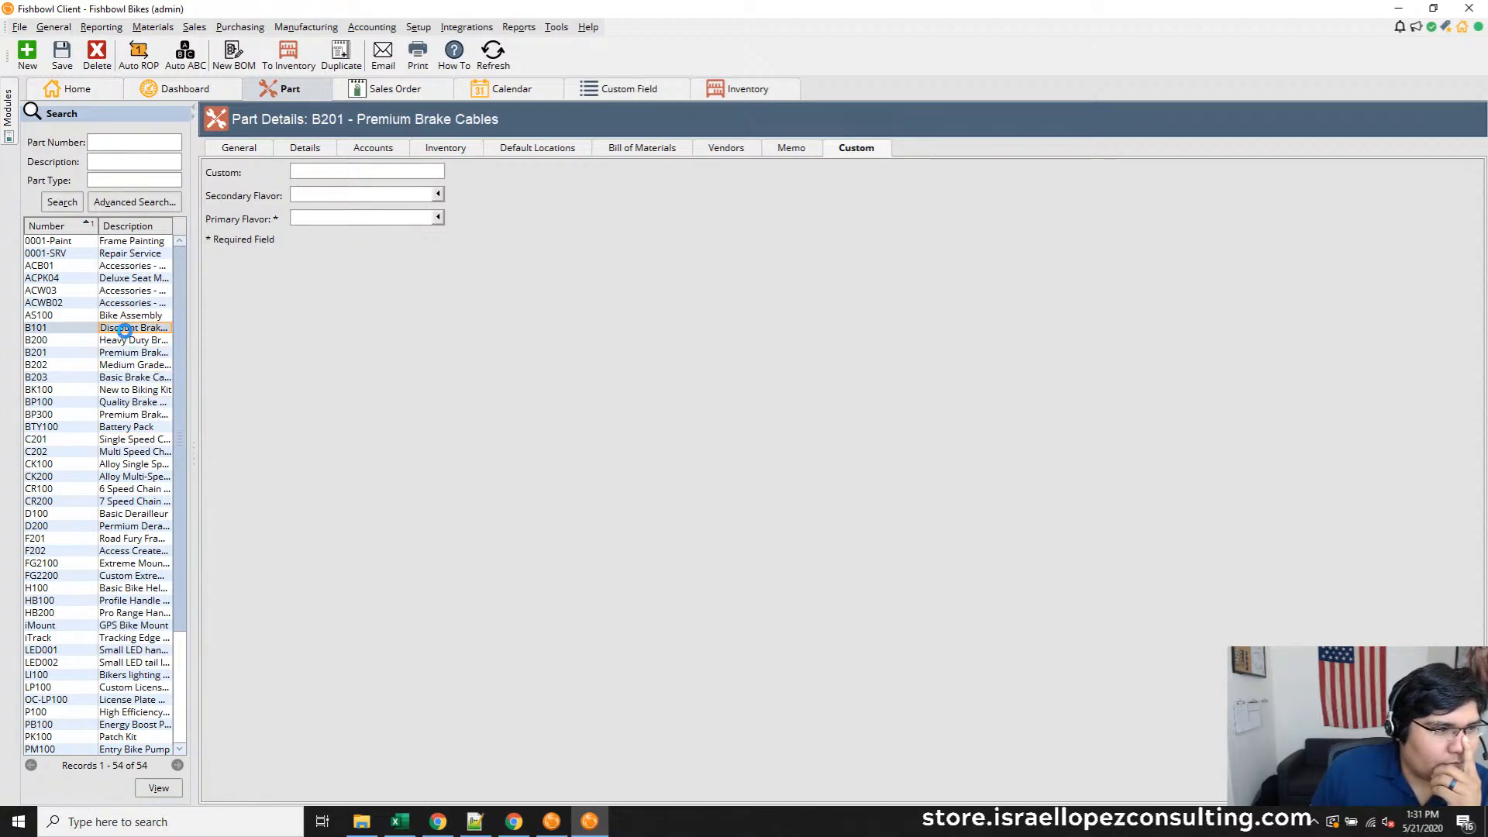
Start a new inventory part numbered T1000 with the description Taro Terminator
{"action": "left_click", "coordinate": [23, 60]}
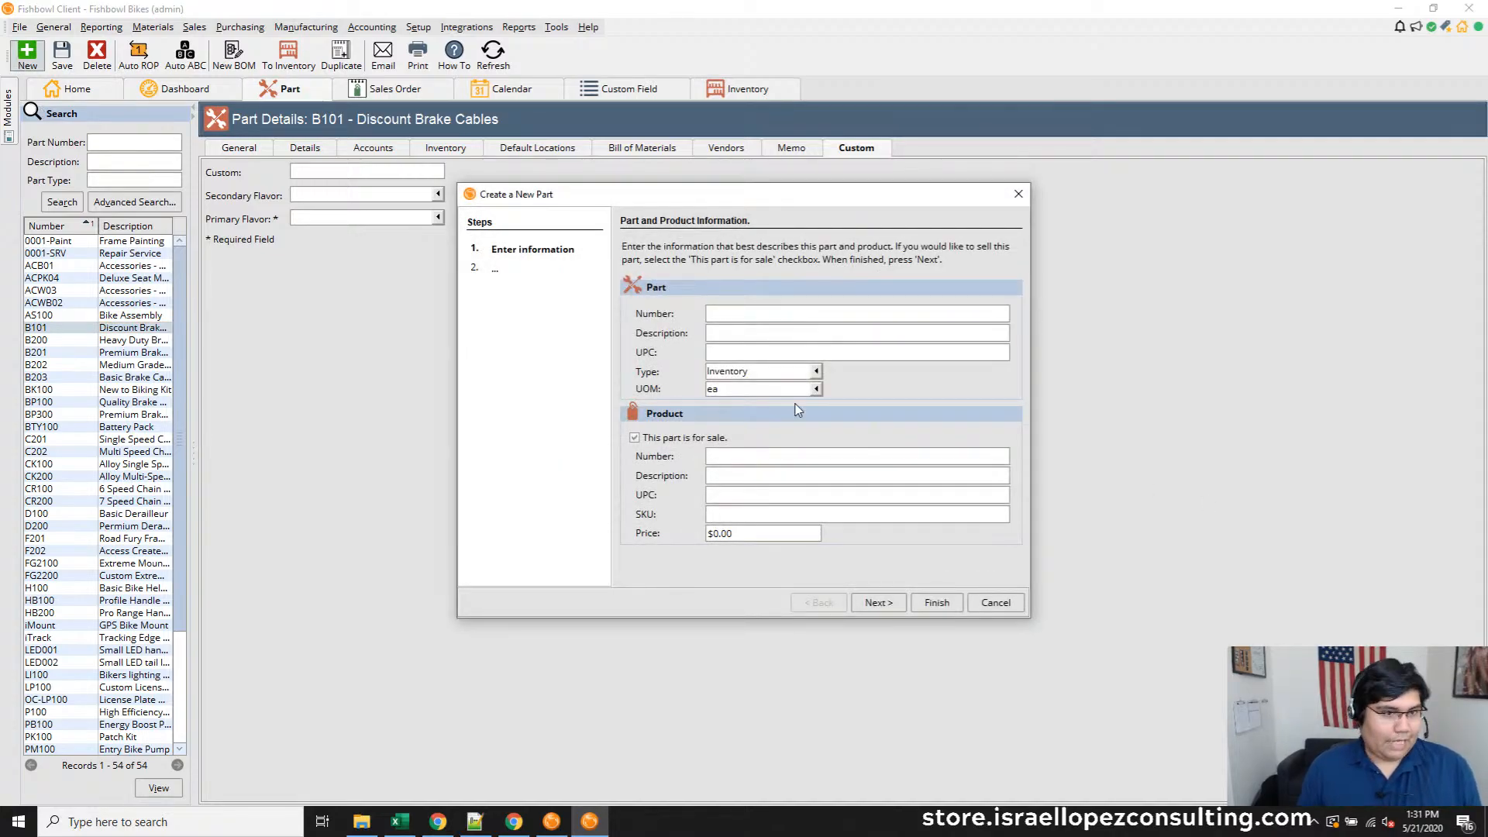
{"action": "type", "text": "T100"}
{"action": "key", "text": "Tab"}
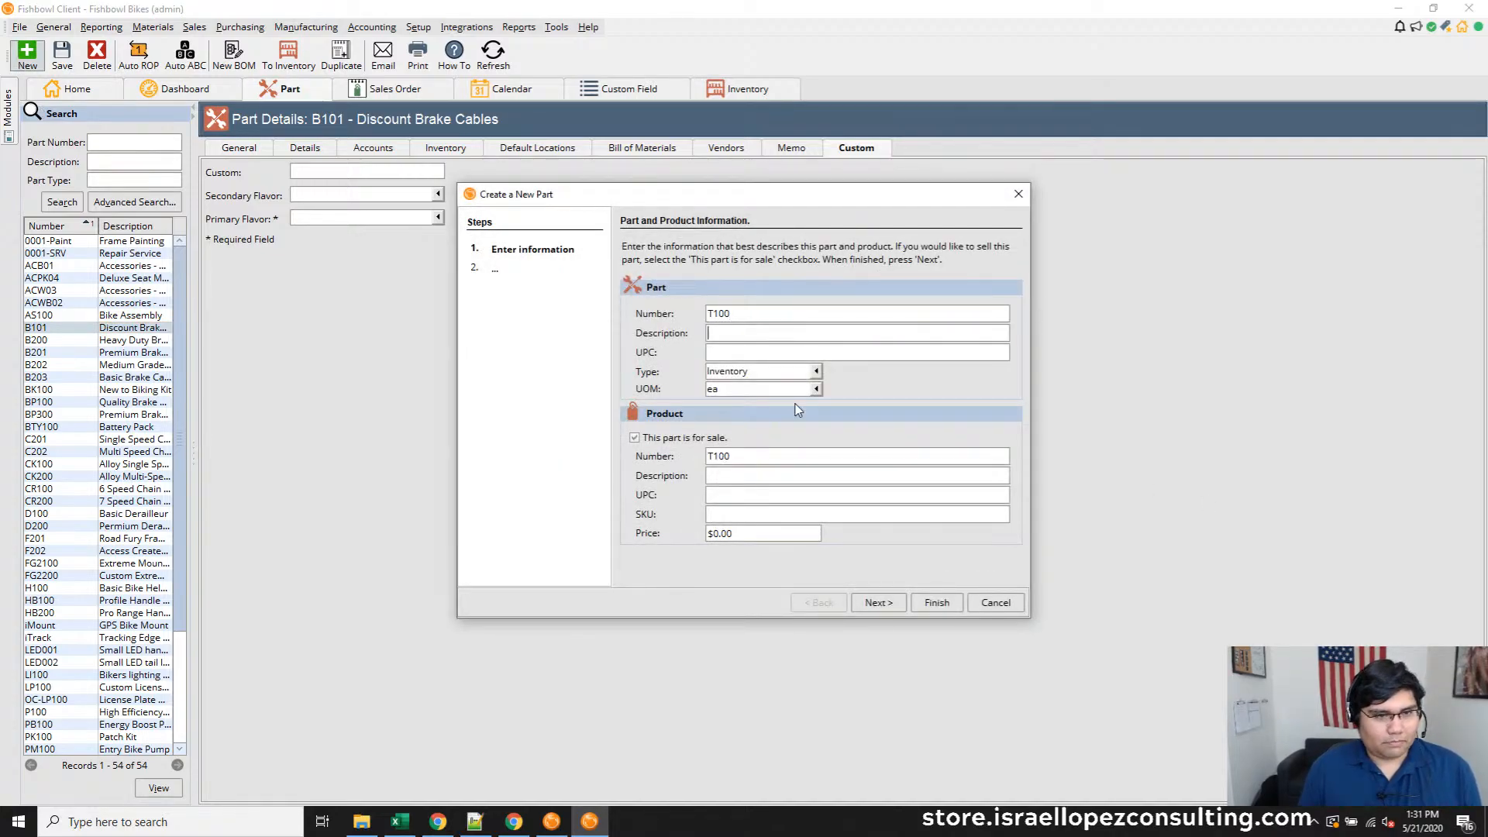
{"action": "key", "text": "shift+Tab"}
{"action": "key", "text": "End"}
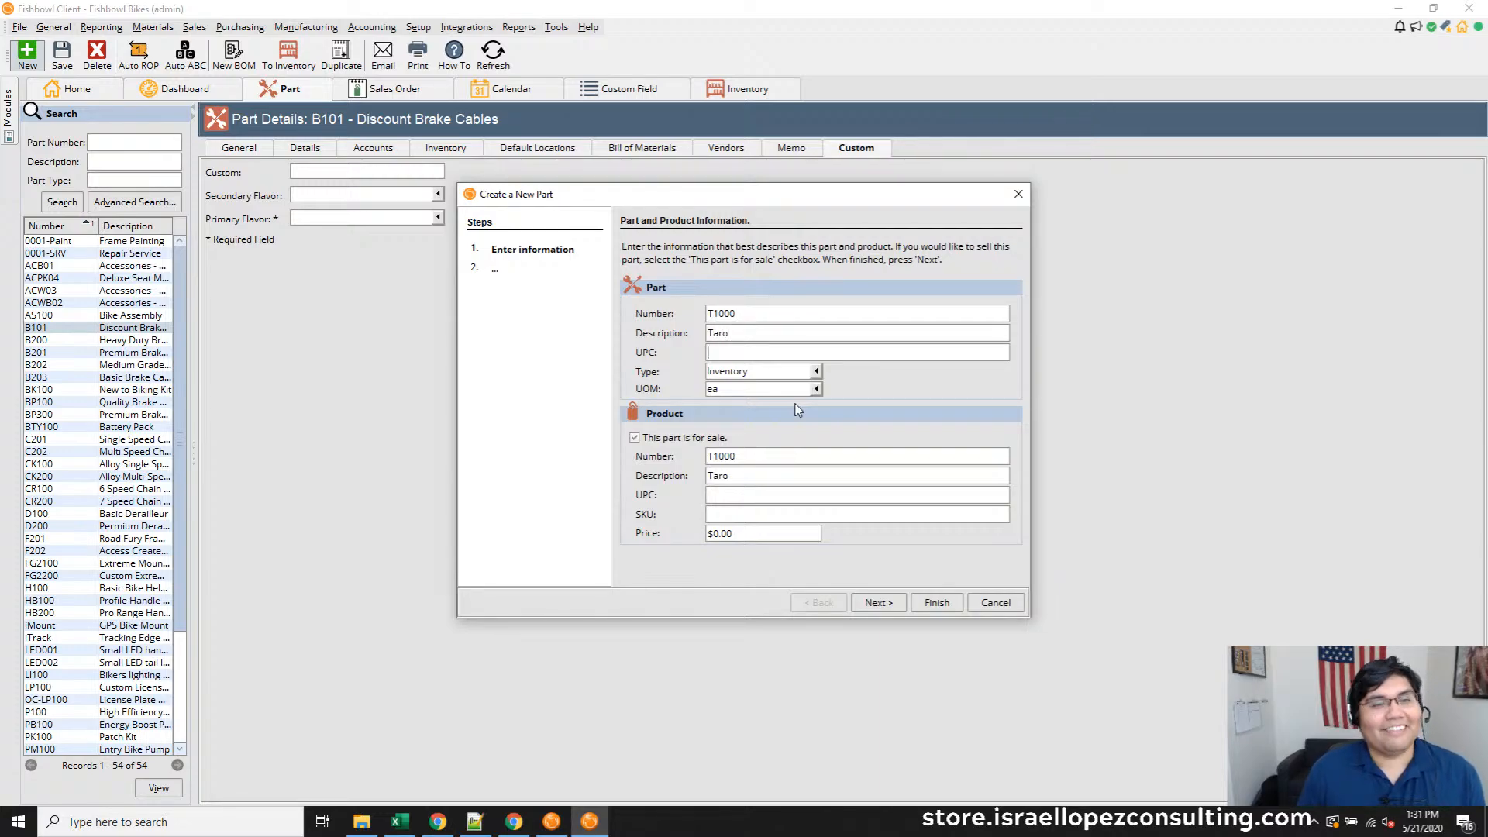
{"action": "key", "text": "Tab"}
{"action": "key", "text": "End"}
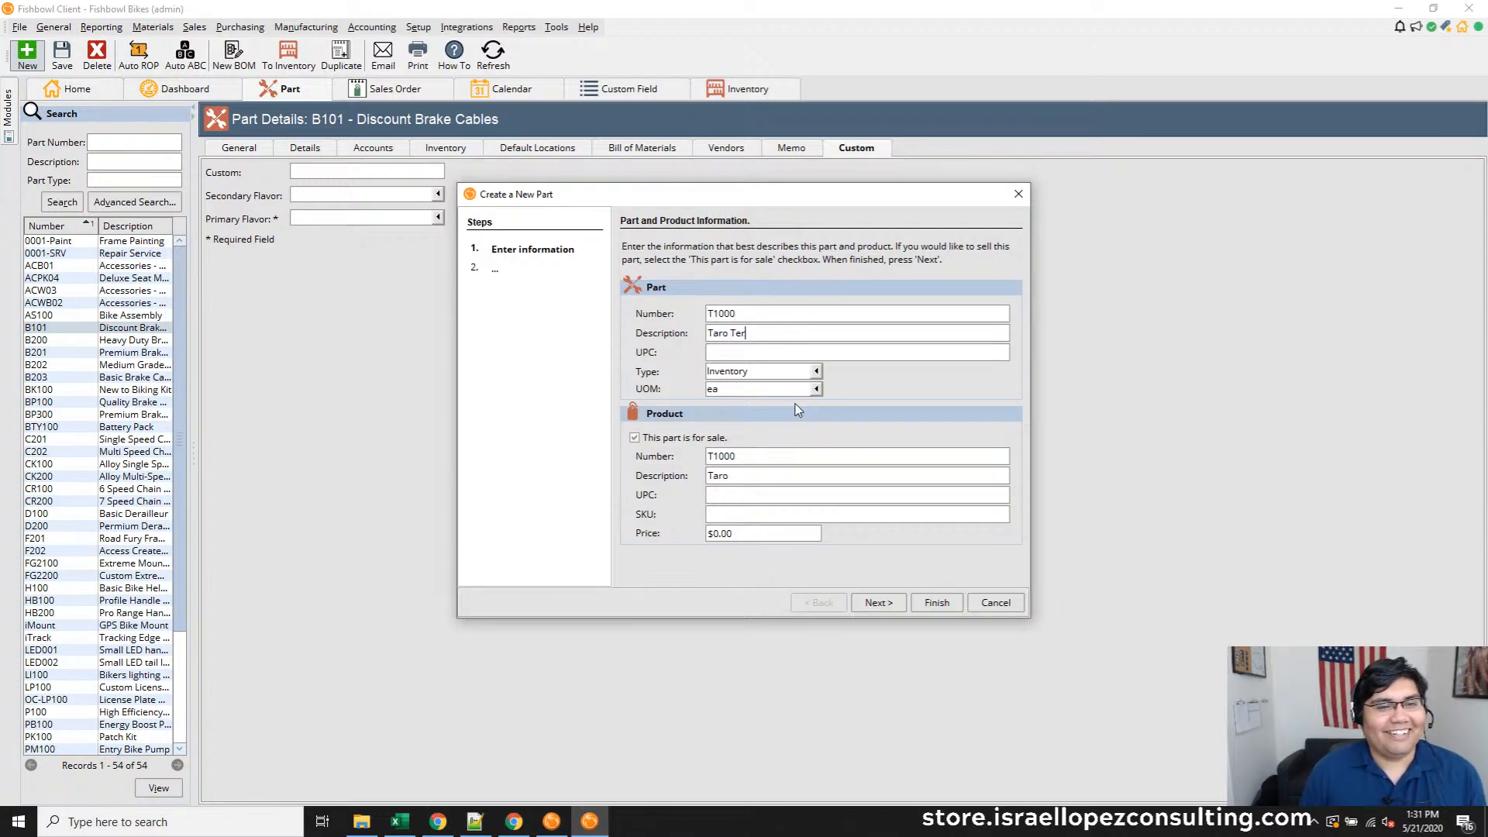
{"action": "type", "text": "Terminator"}
{"action": "key", "text": "Tab"}
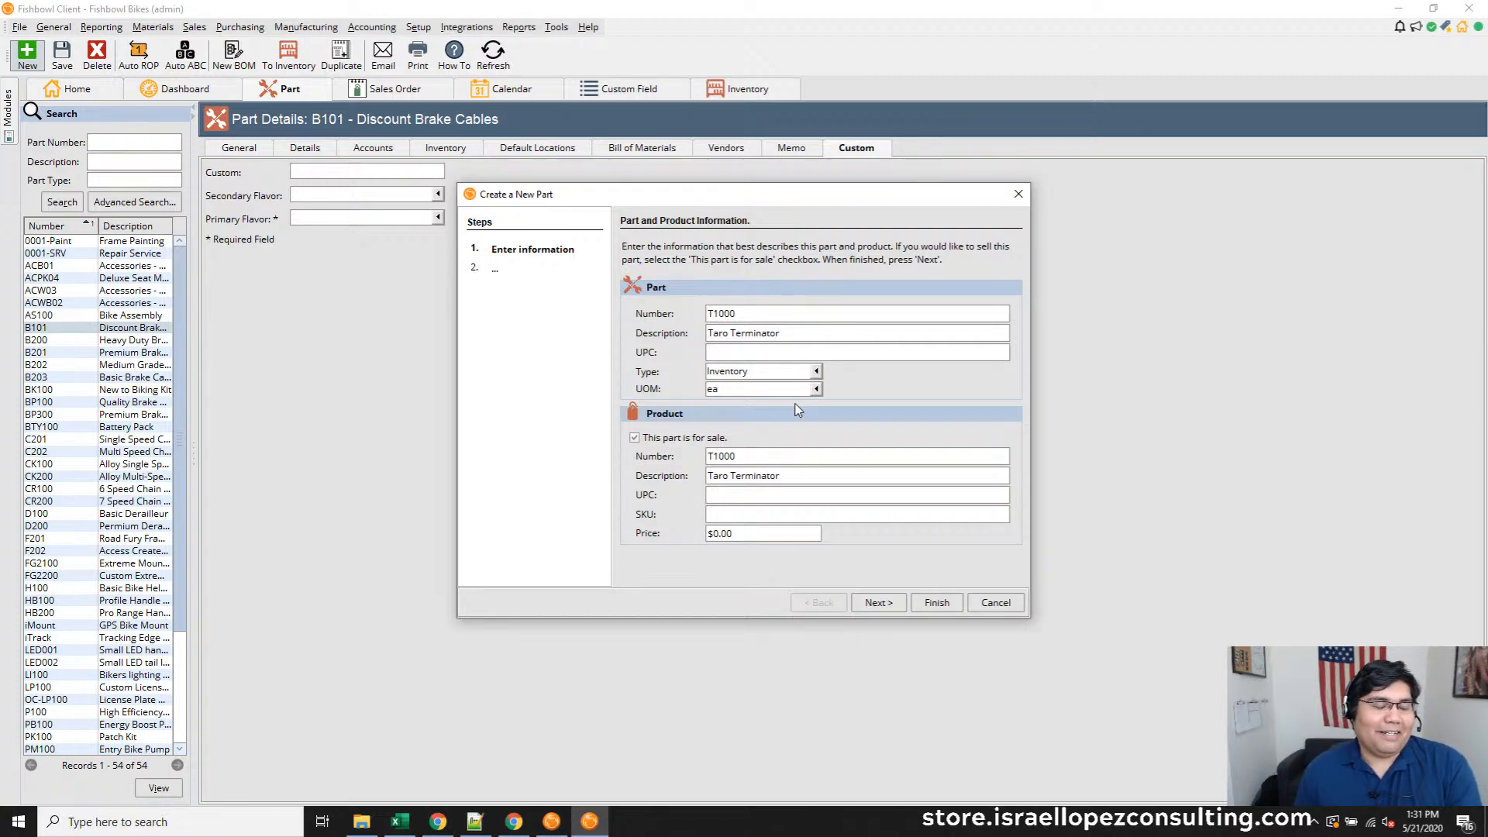
Skip tracking, initial inventory, default locations and vendor info, and try to continue past the part custom fields without a Primary Flavor
{"action": "left_click", "coordinate": [878, 602]}
{"action": "left_click", "coordinate": [796, 459]}
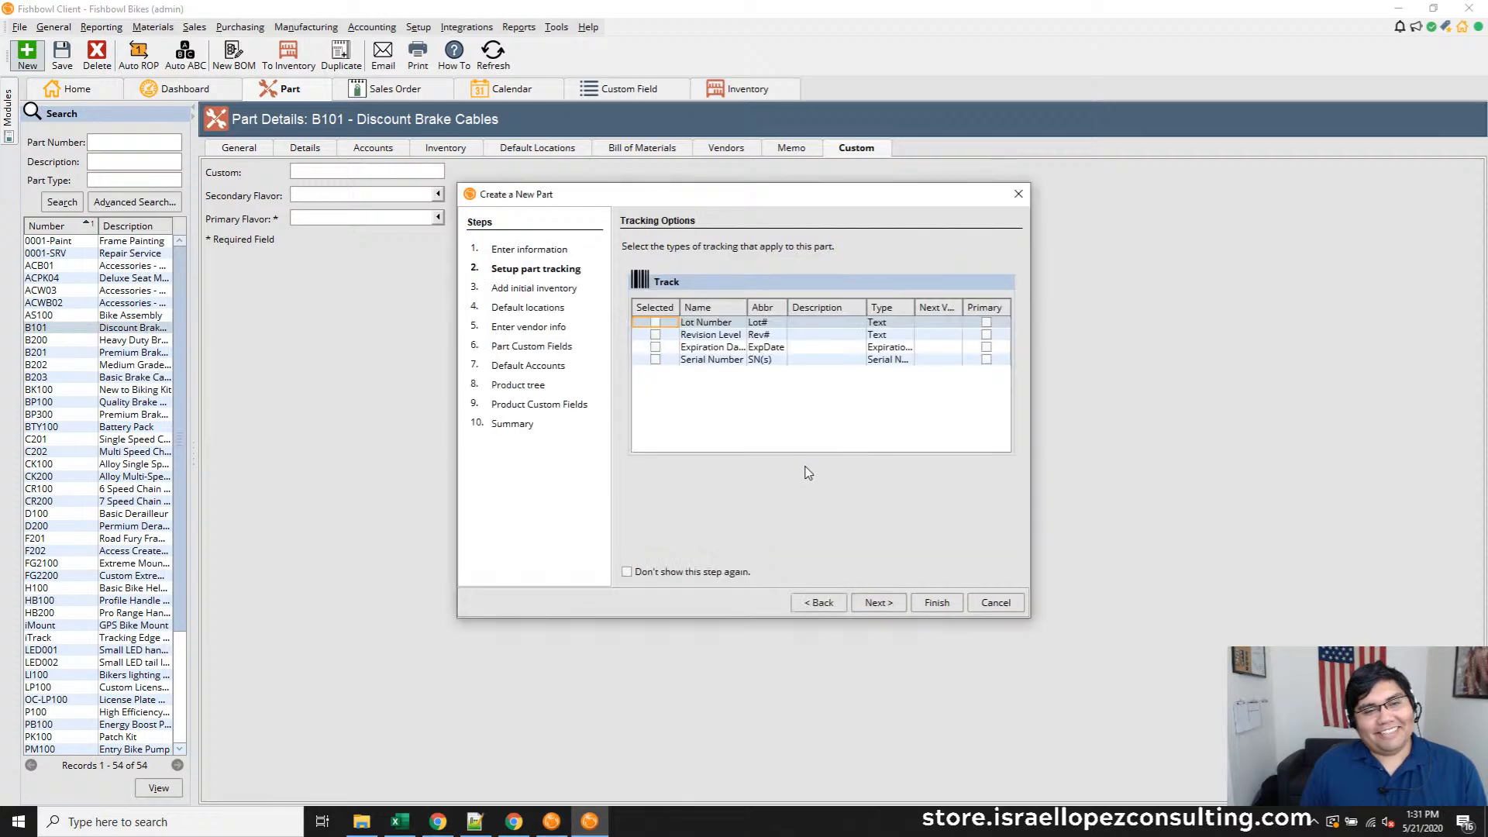
{"action": "left_click", "coordinate": [876, 603]}
{"action": "left_click", "coordinate": [876, 602]}
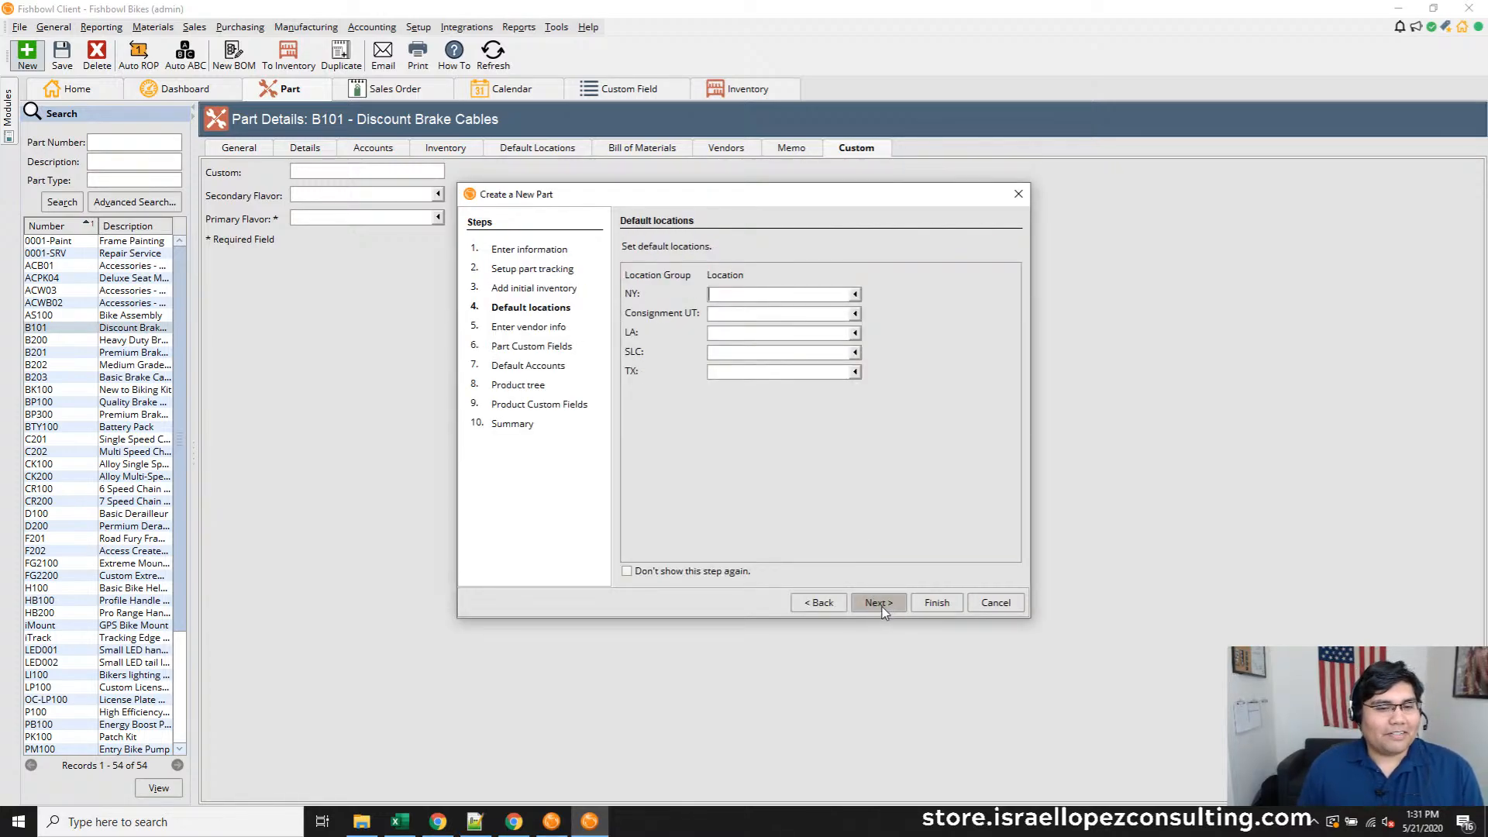
{"action": "left_click", "coordinate": [885, 612]}
{"action": "left_click", "coordinate": [878, 606]}
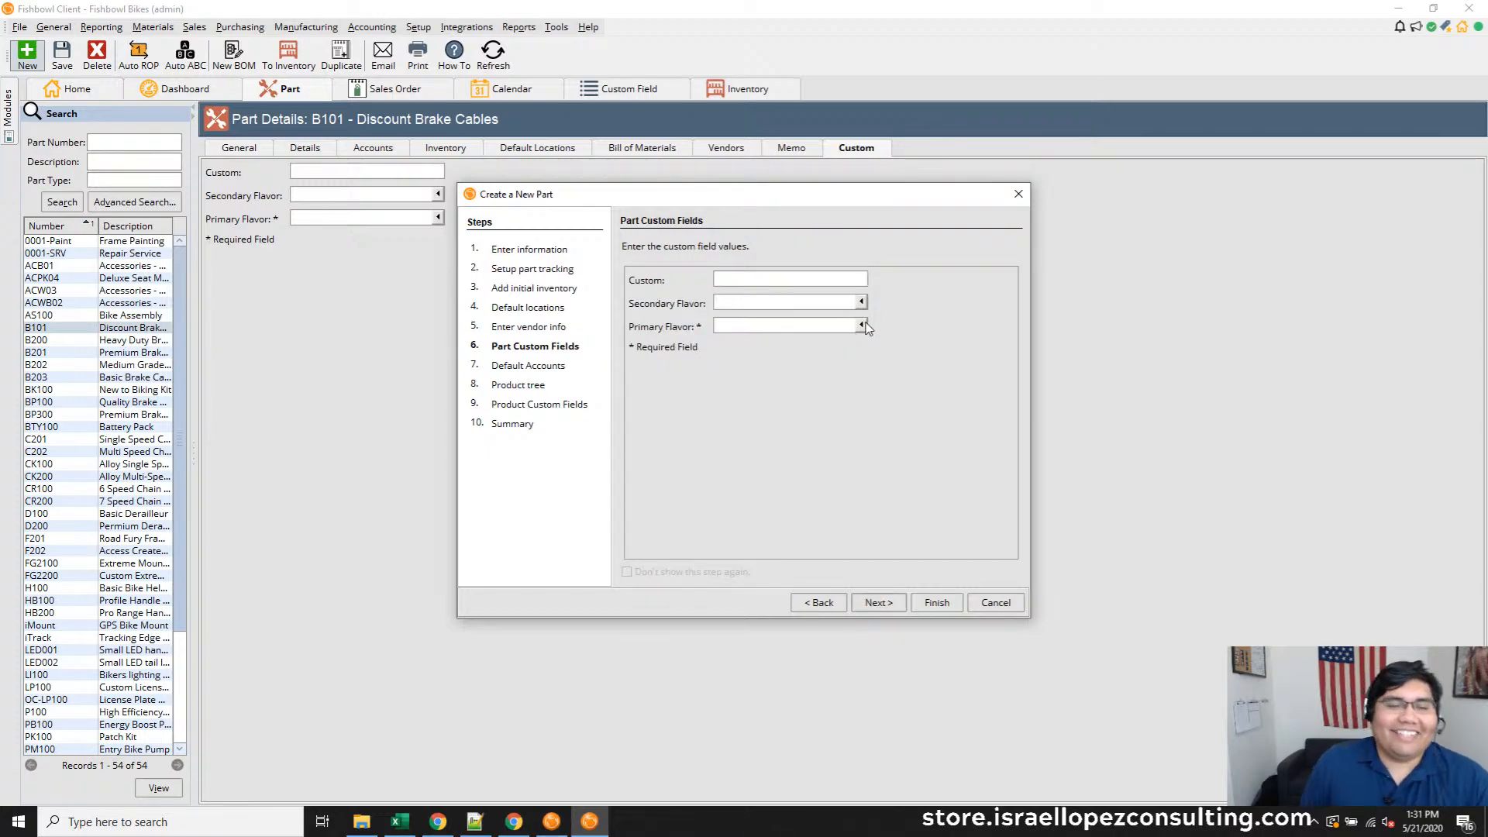
{"action": "left_click", "coordinate": [875, 603]}
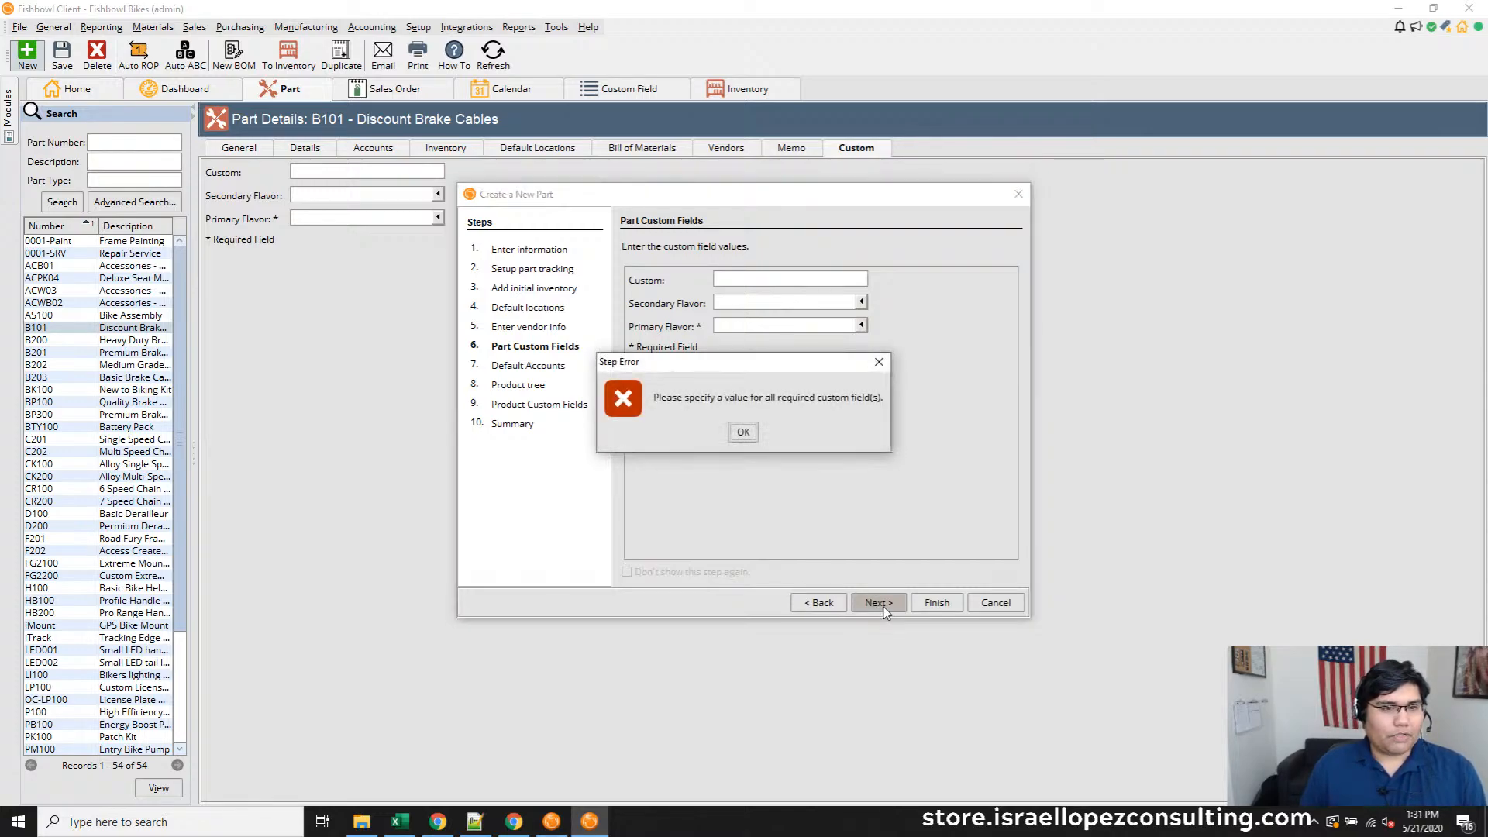
{"action": "left_click", "coordinate": [742, 430]}
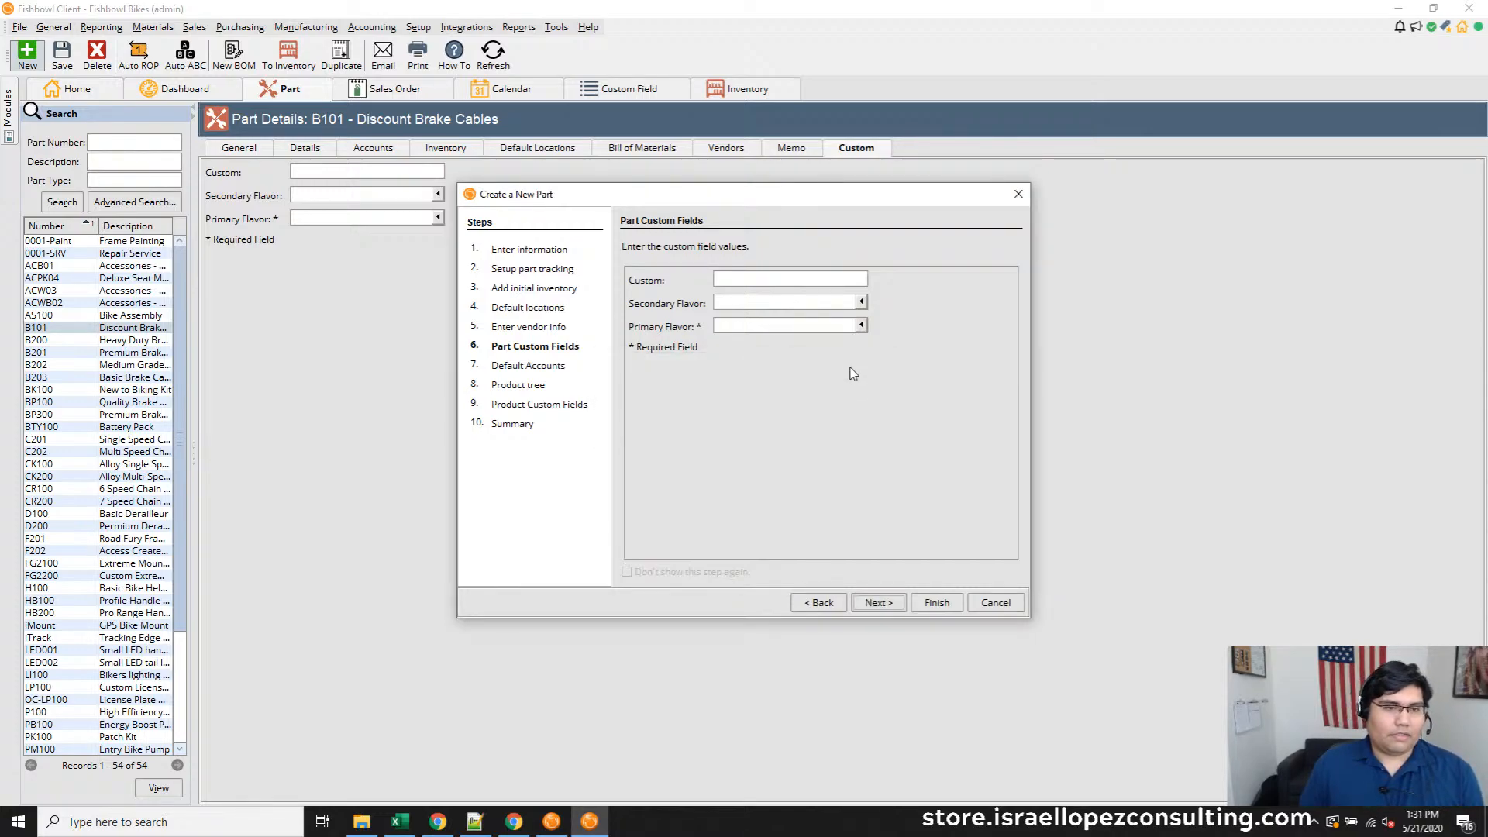
Set the required Primary Flavor to Taro, keep the remaining defaults, and finish creating the part after reviewing its summary
{"action": "left_click", "coordinate": [860, 325]}
{"action": "left_click", "coordinate": [754, 397]}
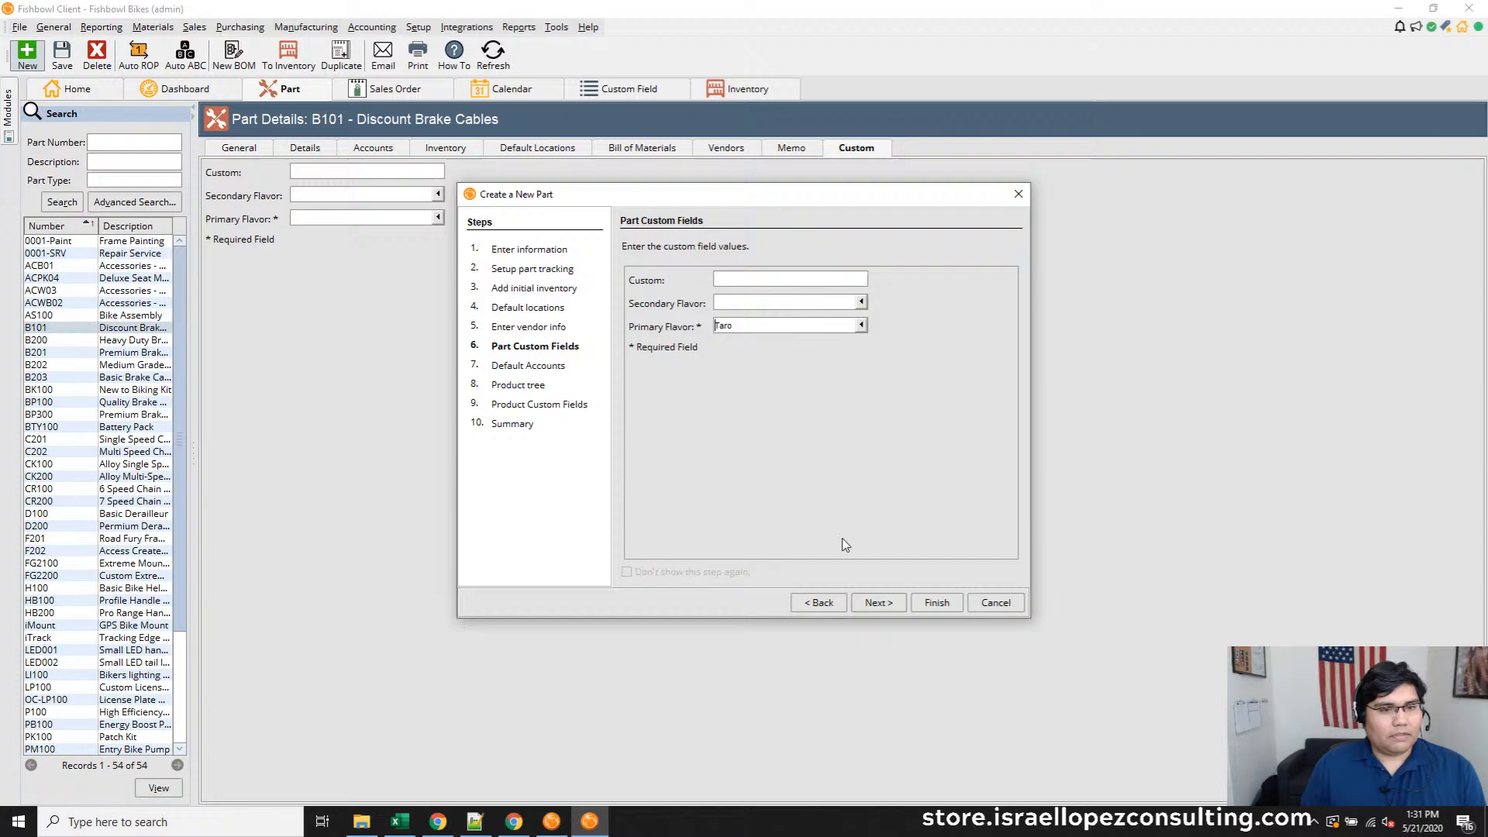
{"action": "left_click", "coordinate": [875, 603]}
{"action": "left_click", "coordinate": [874, 604]}
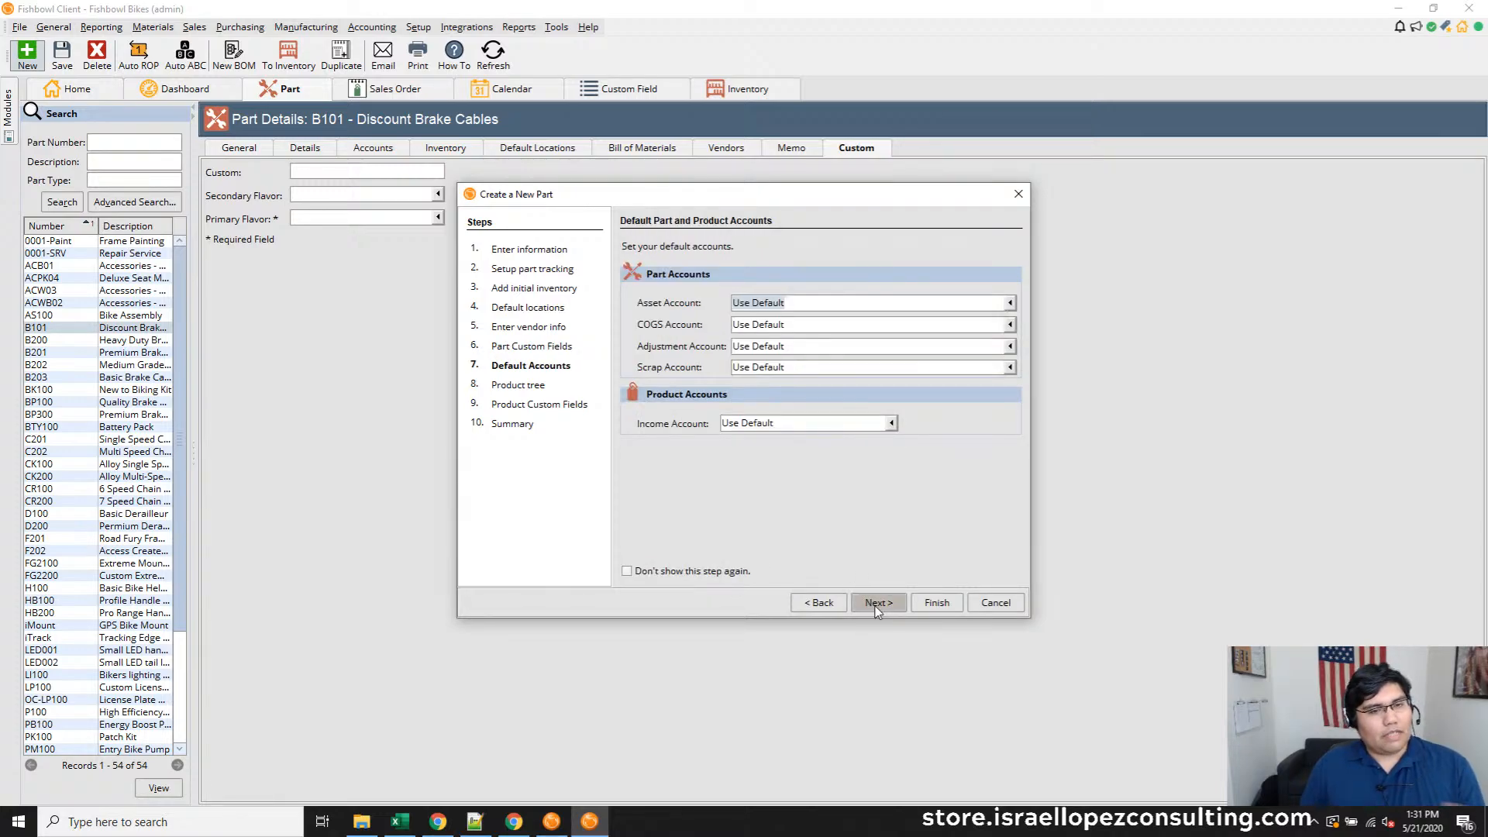
{"action": "left_click", "coordinate": [875, 604]}
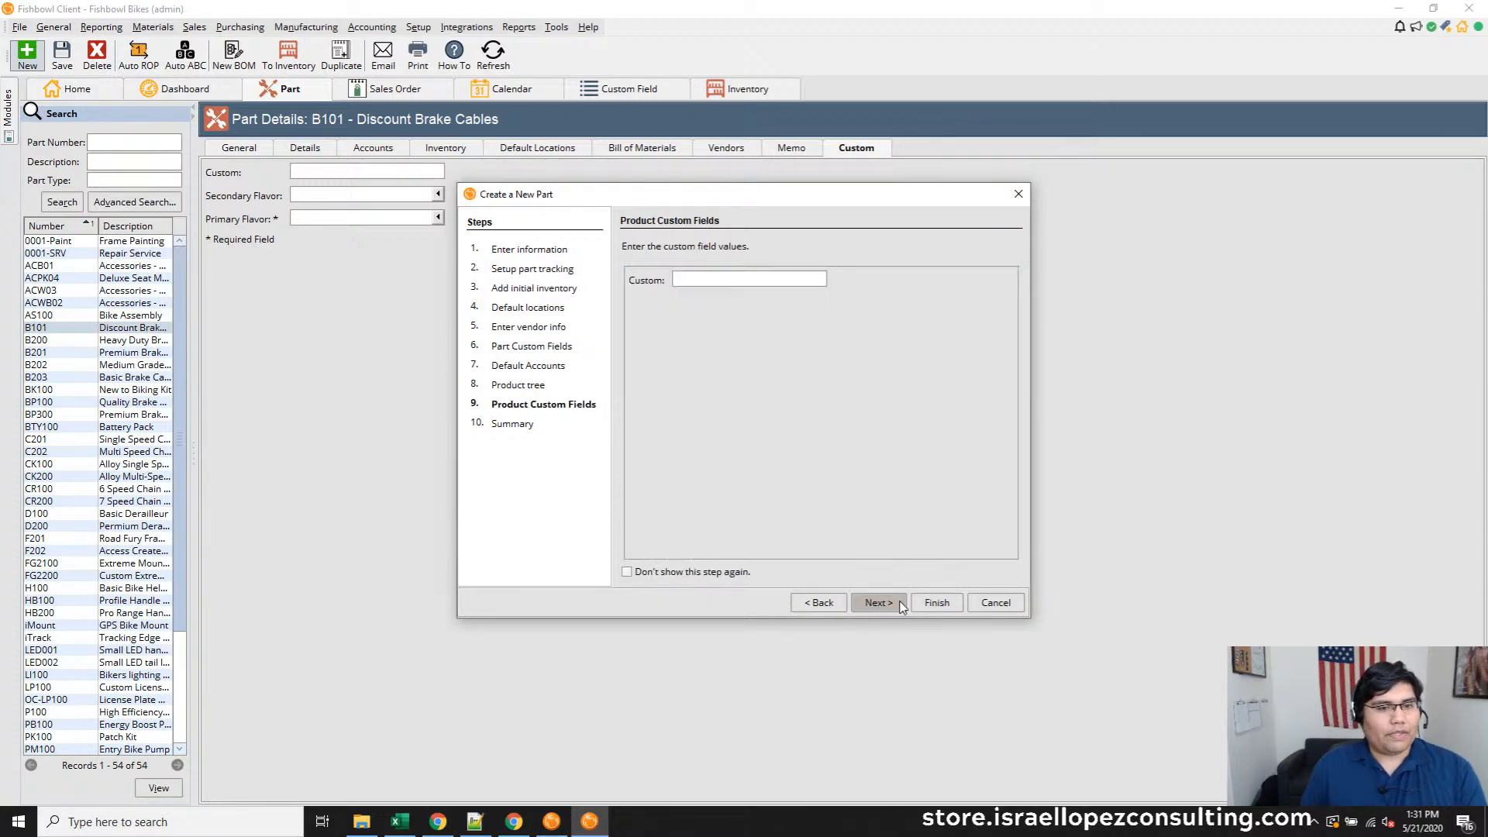
{"action": "left_click", "coordinate": [878, 604]}
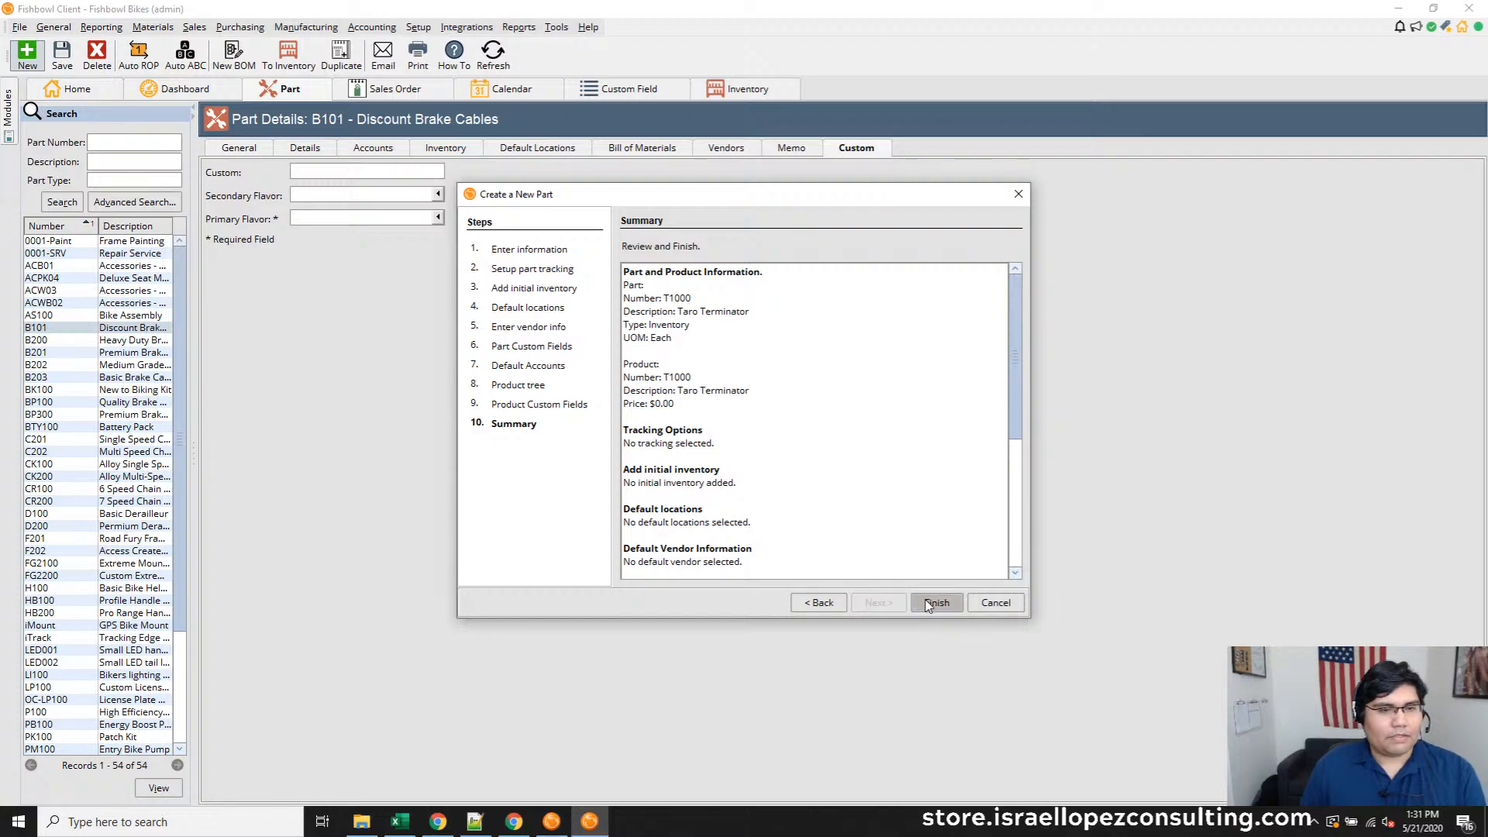
{"action": "scroll", "coordinate": [877, 532], "scroll_direction": "down", "scroll_amount": 5}
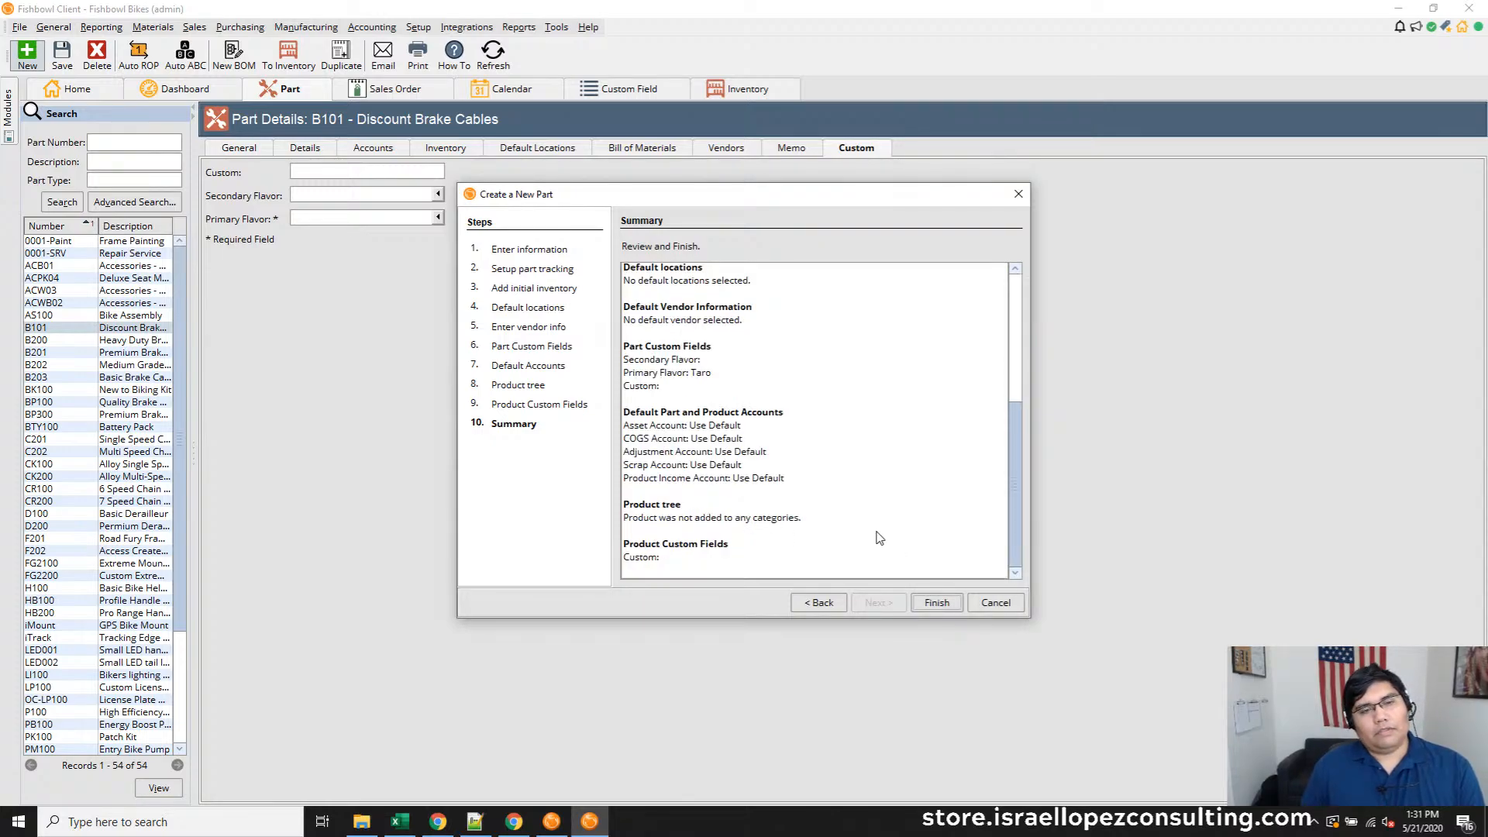
{"action": "left_click", "coordinate": [935, 604]}
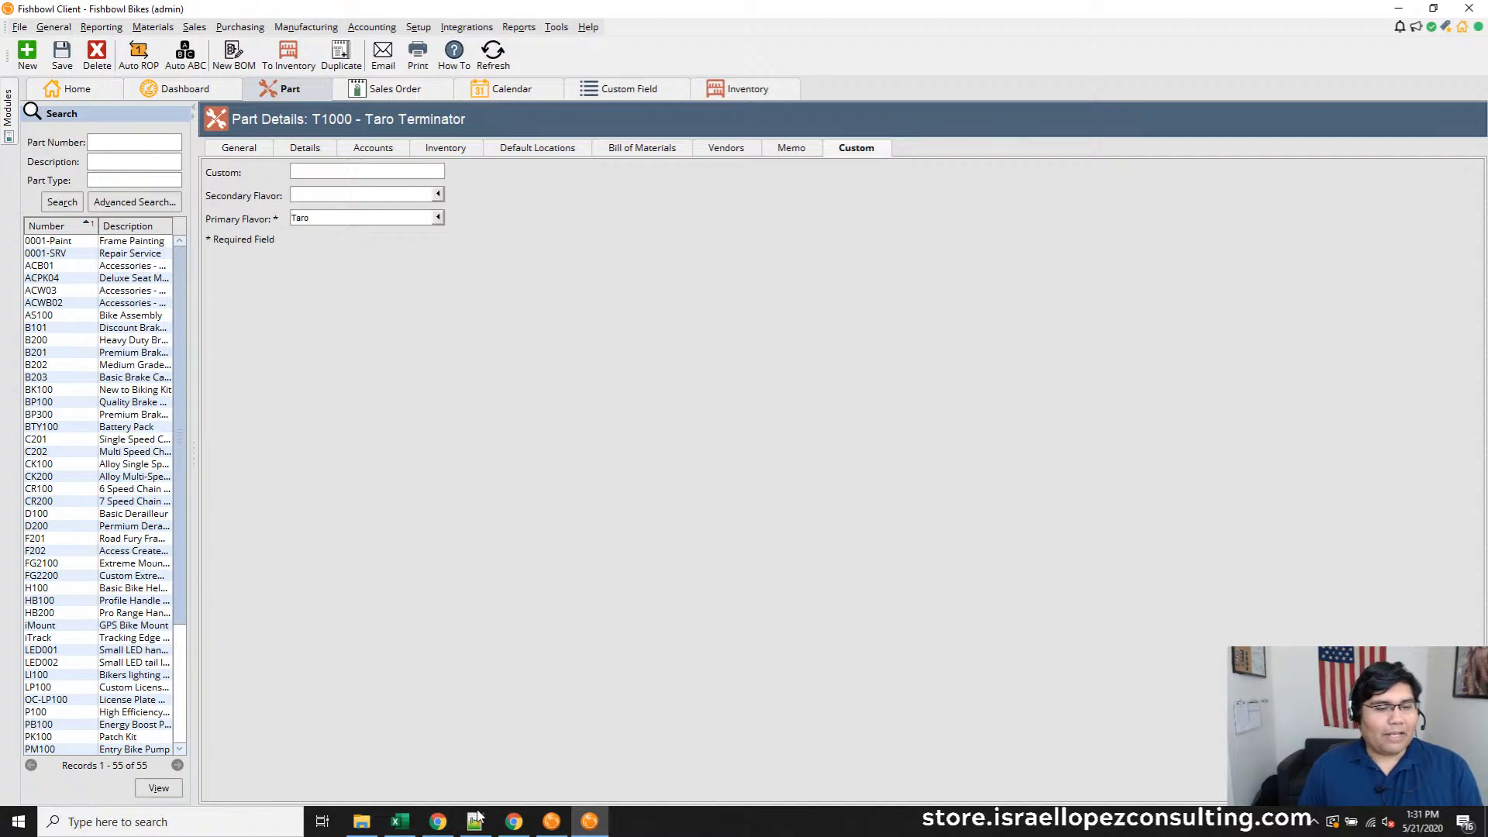
Switch to Chrome, search Google for taro in a new tab, and view images of taro bubble tea and taro milk tea
{"action": "left_click", "coordinate": [514, 821]}
{"action": "key", "text": "ctrl+t"}
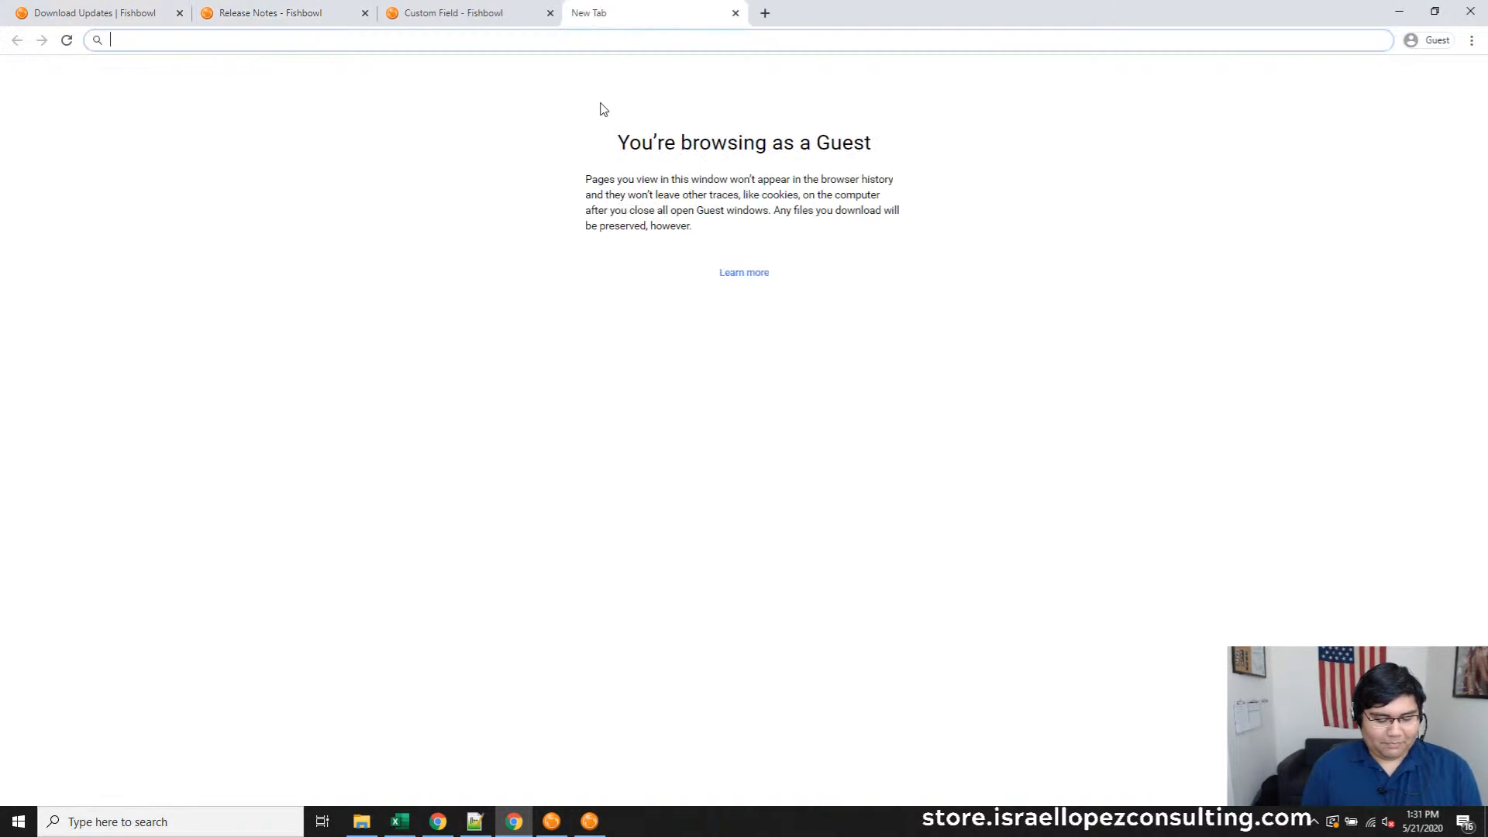
{"action": "type", "text": "taro"}
{"action": "key", "text": "Return"}
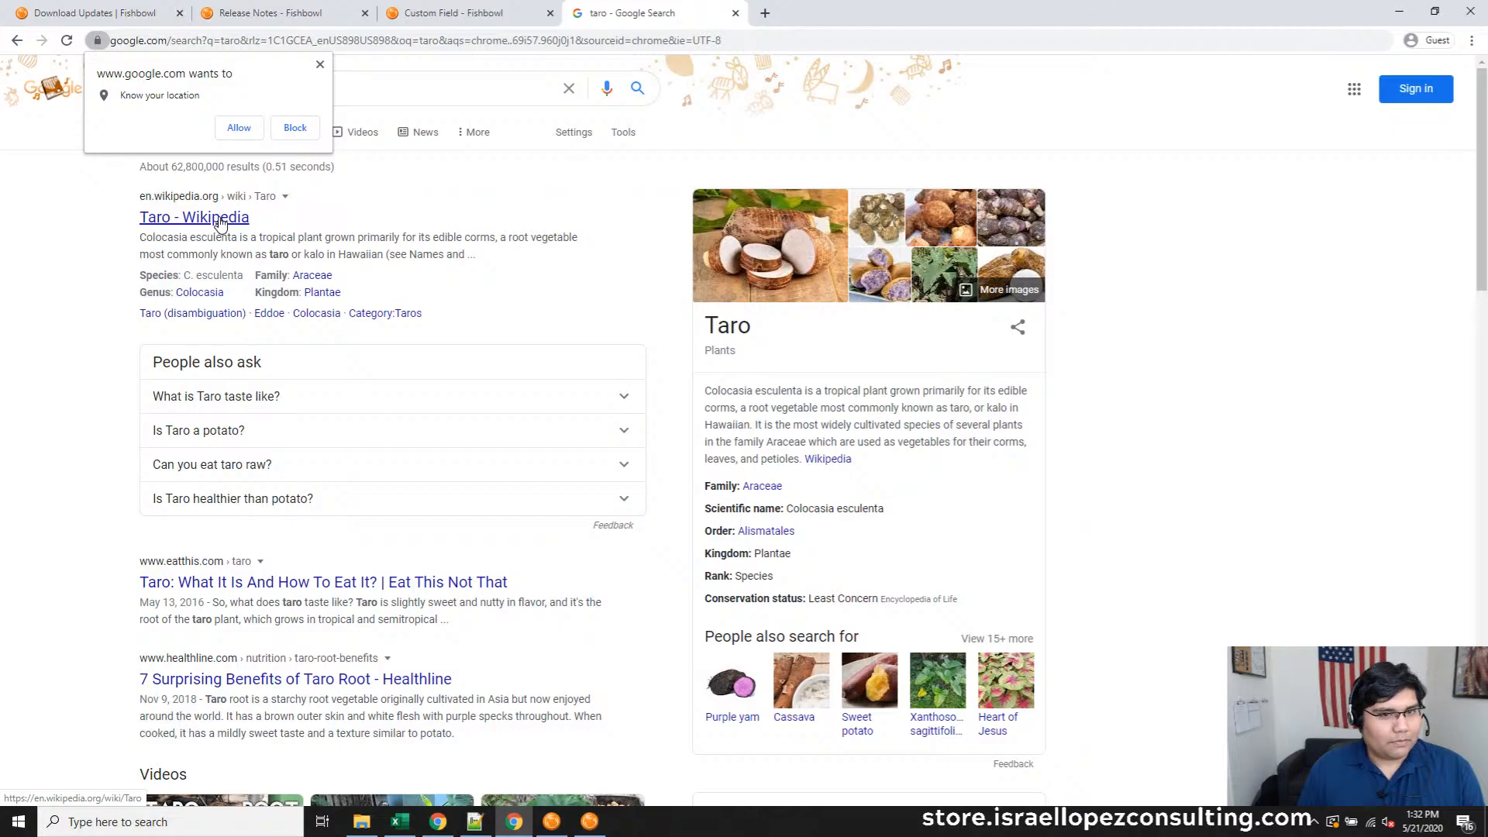
{"action": "left_click", "coordinate": [874, 279]}
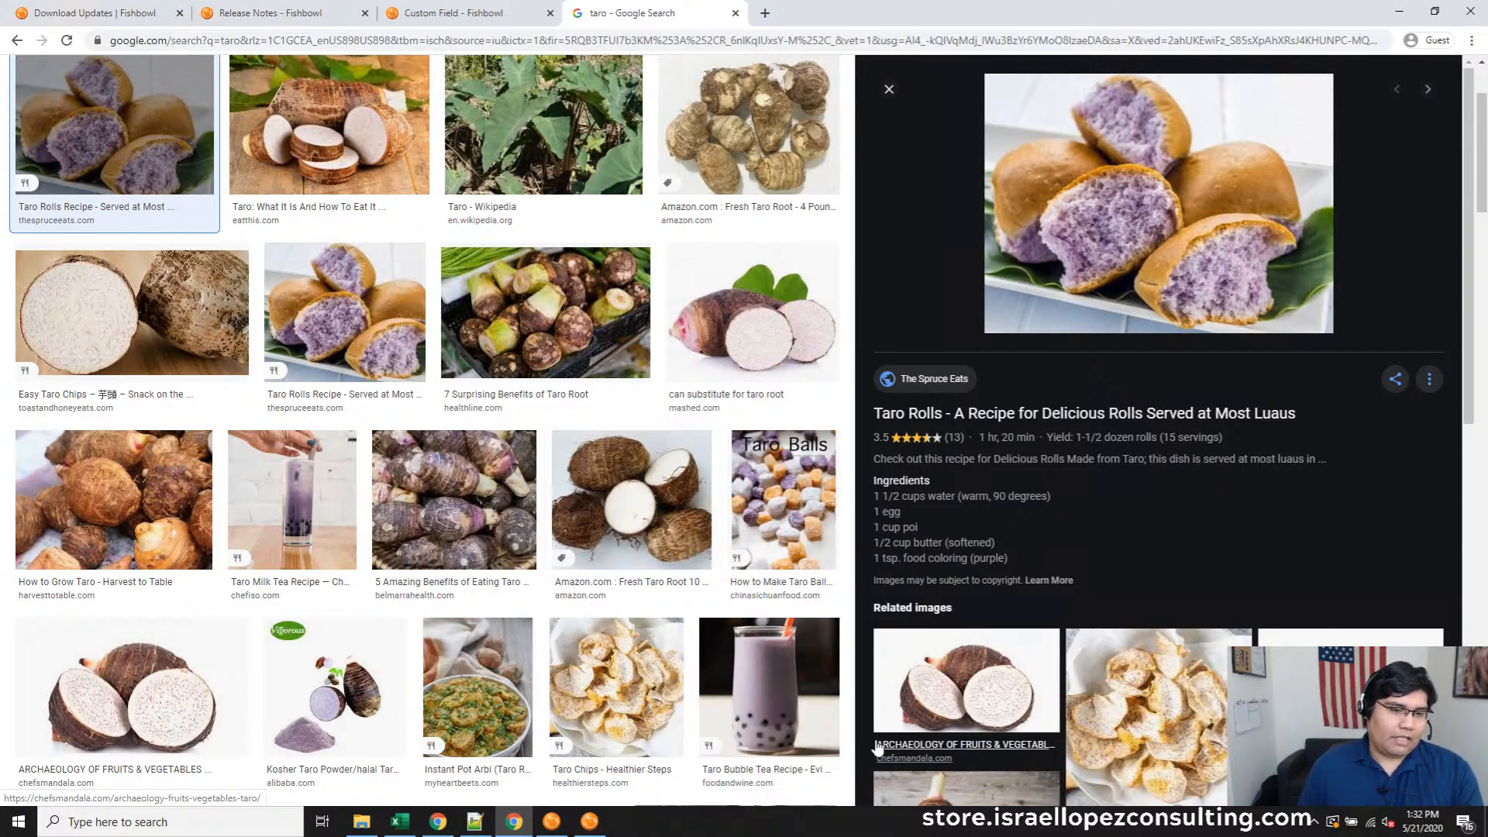
{"action": "left_click", "coordinate": [757, 620]}
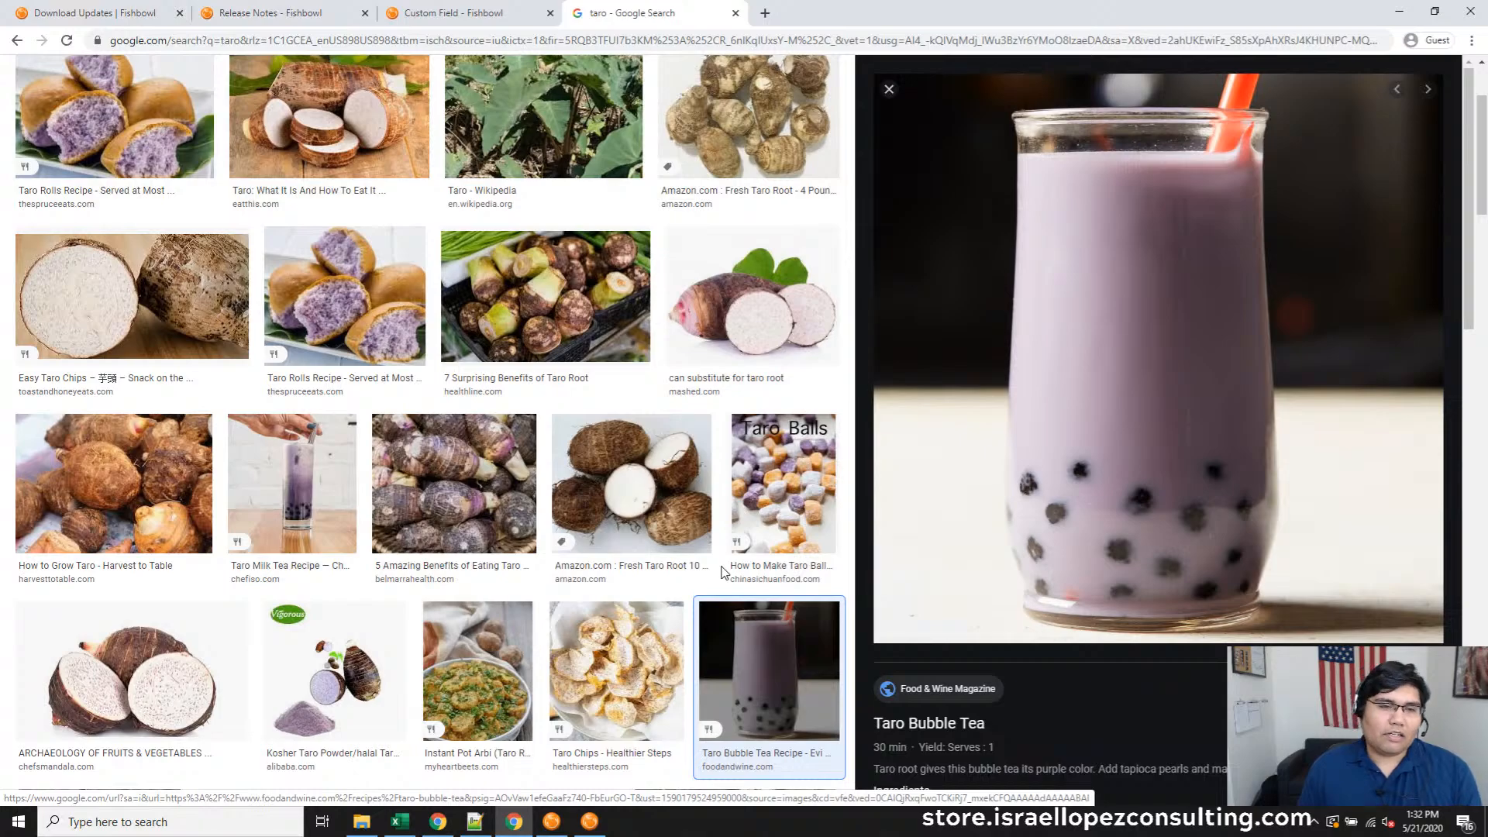
{"action": "left_click", "coordinate": [295, 482]}
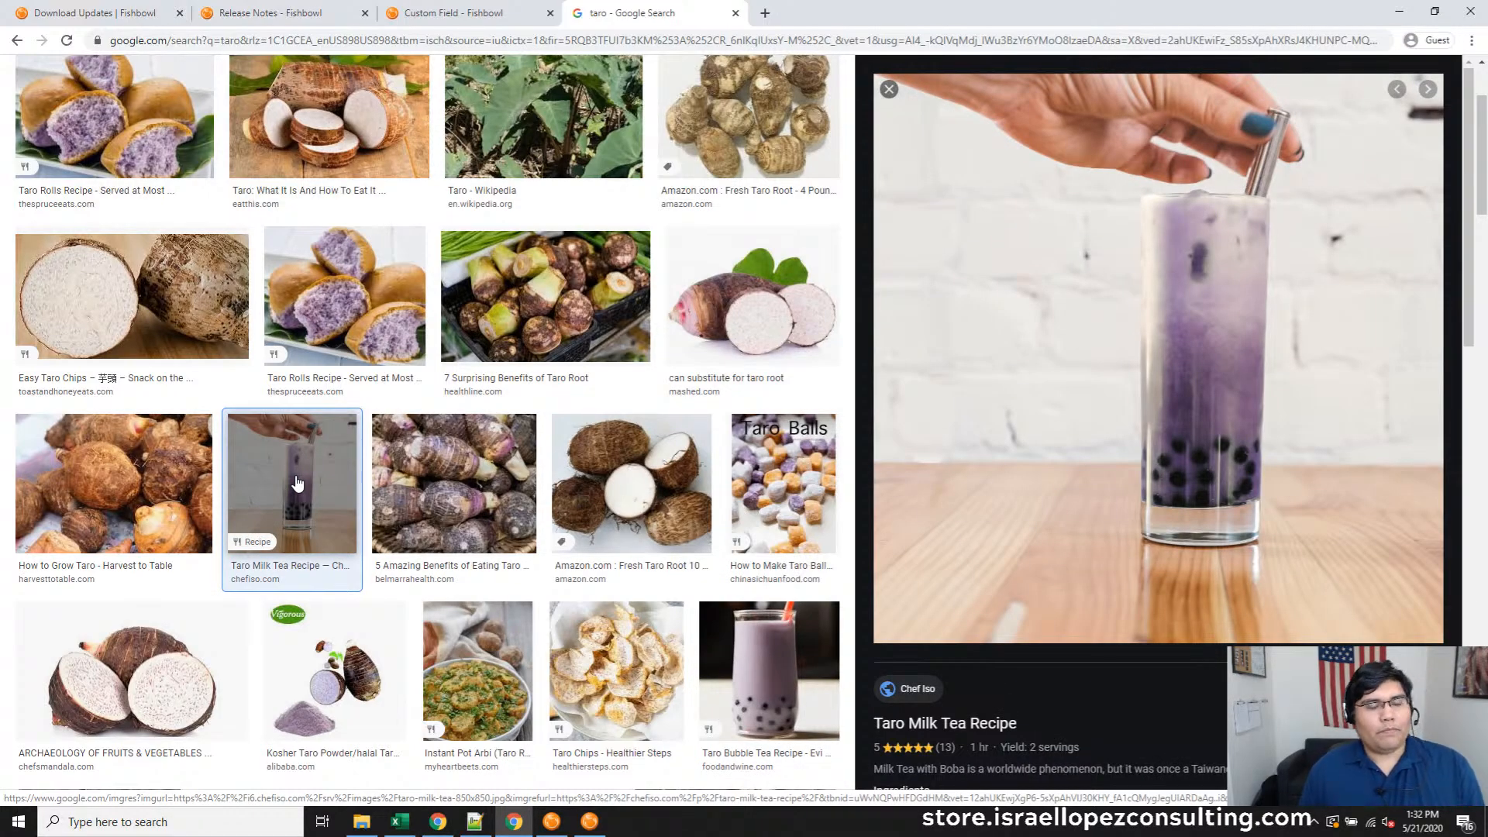
Search Google Images for "taro potato chips", then close the image results page
{"action": "scroll", "coordinate": [638, 411], "scroll_direction": "up", "scroll_amount": 1}
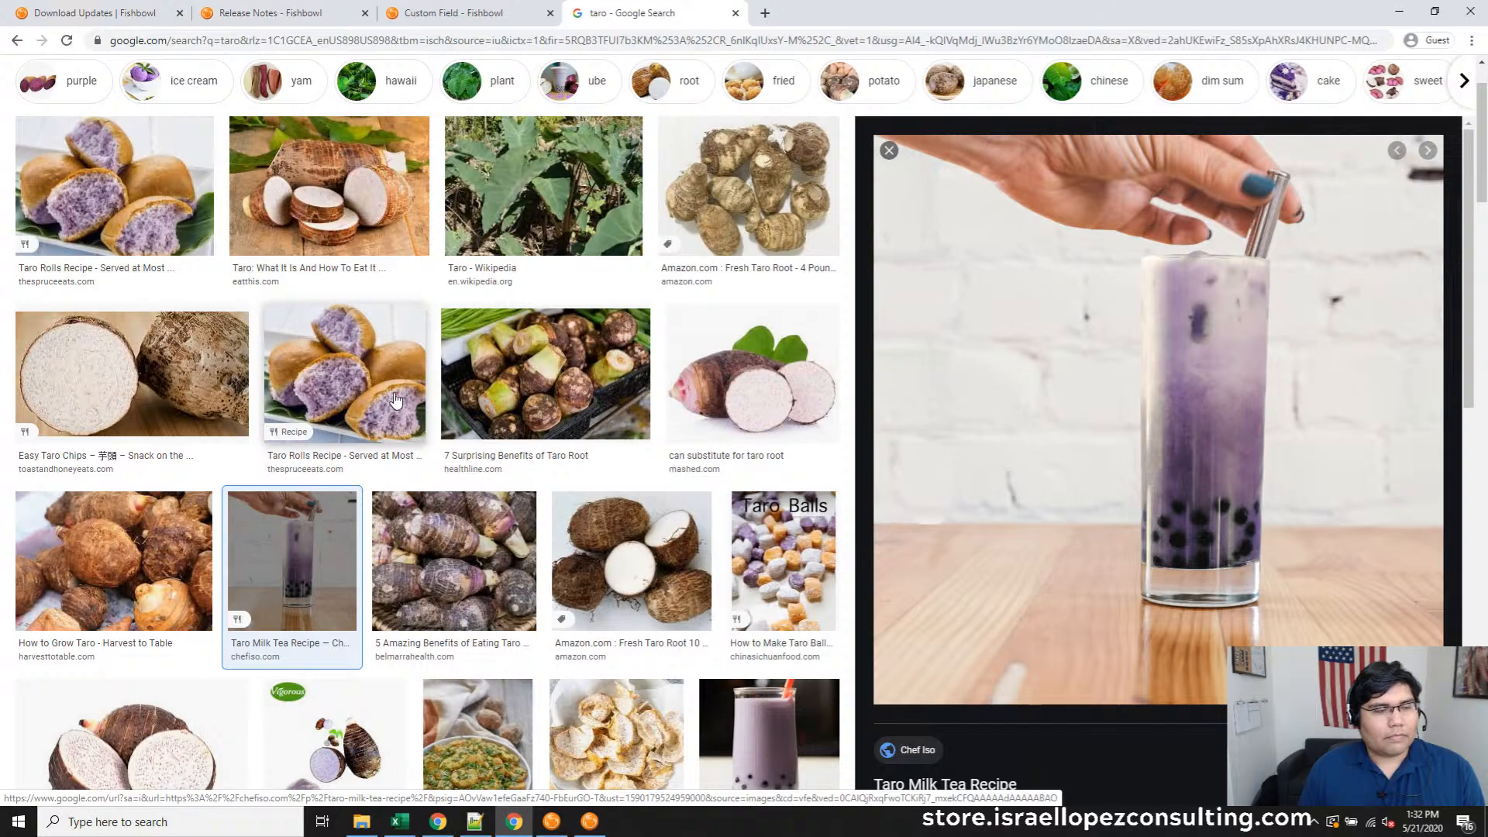
{"action": "scroll", "coordinate": [395, 399], "scroll_direction": "up", "scroll_amount": 2}
{"action": "left_click", "coordinate": [222, 83]}
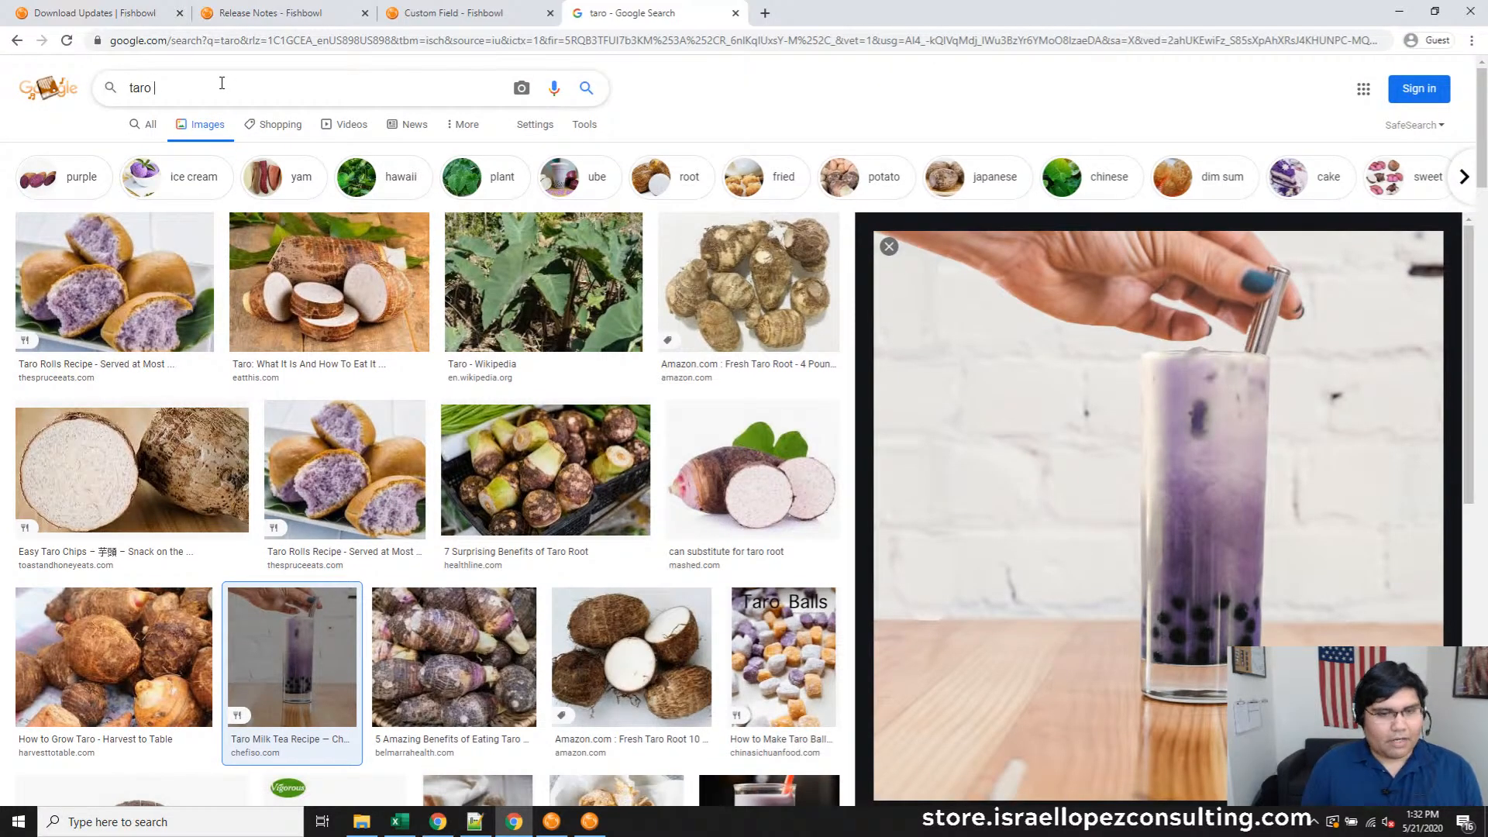
{"action": "type", "text": "potato"}
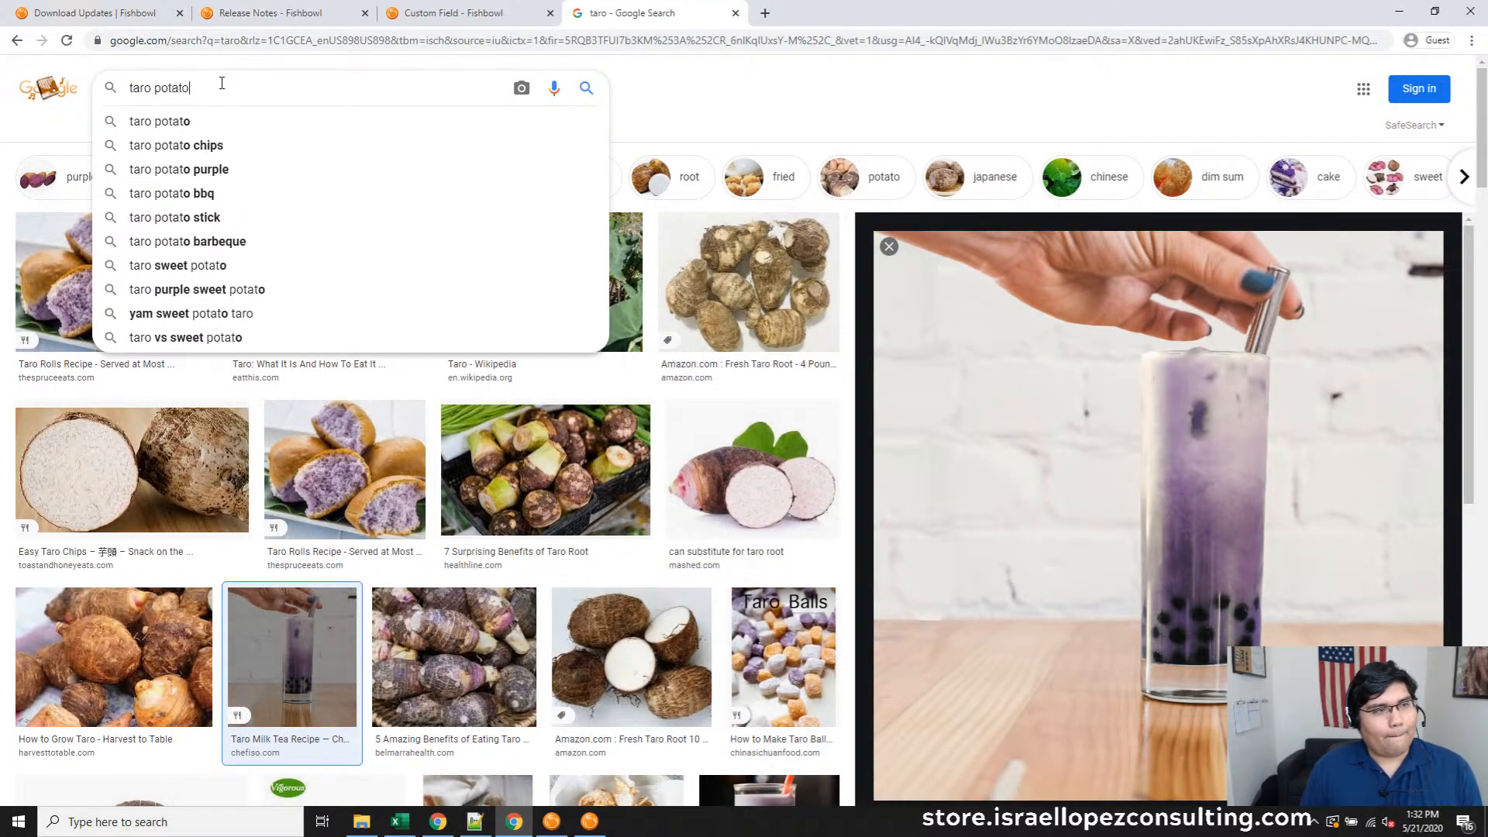
{"action": "type", "text": " chips"}
{"action": "key", "text": "Return"}
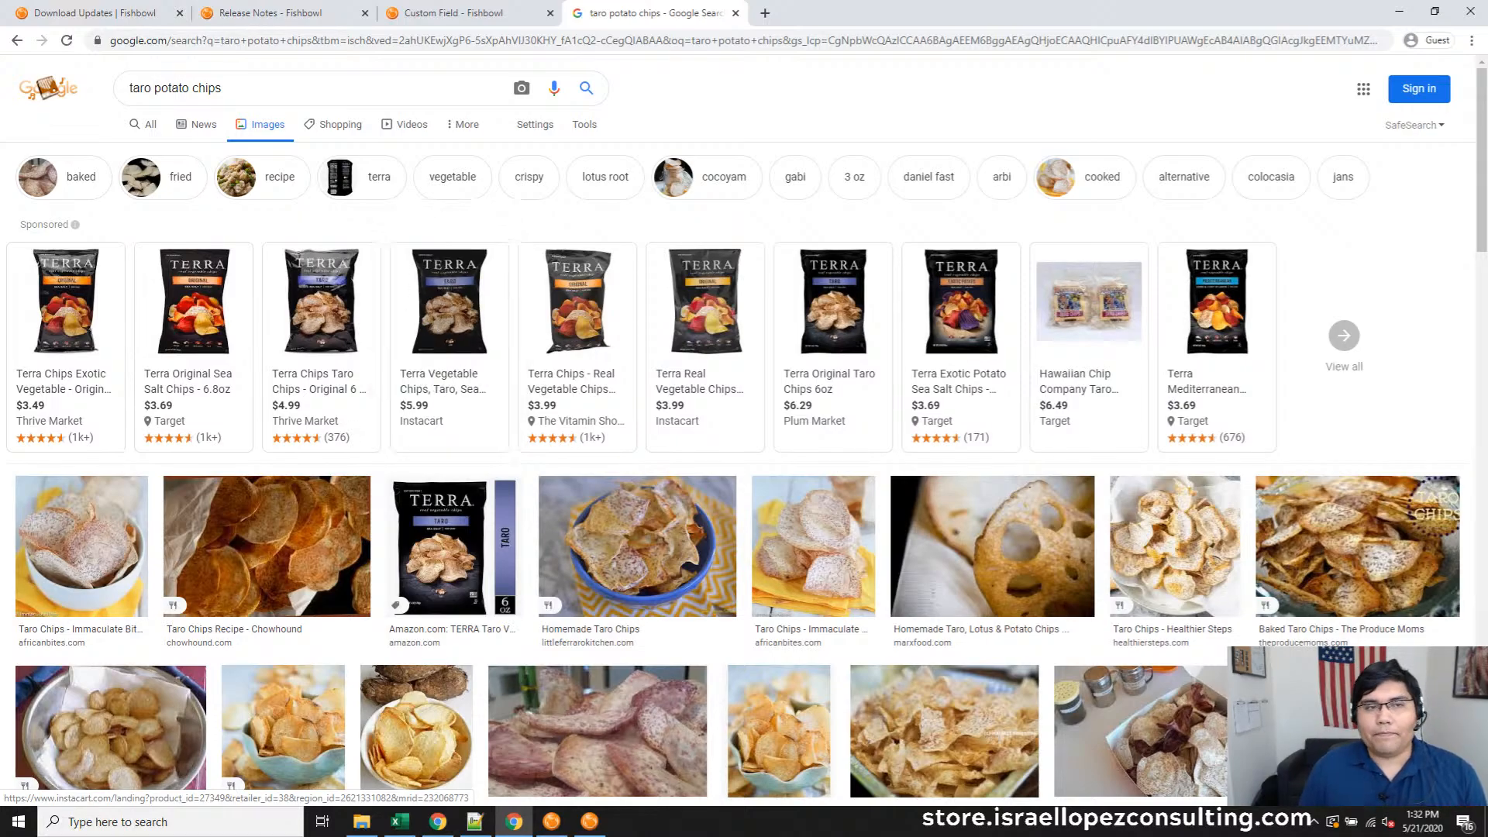
{"action": "left_click", "coordinate": [735, 14]}
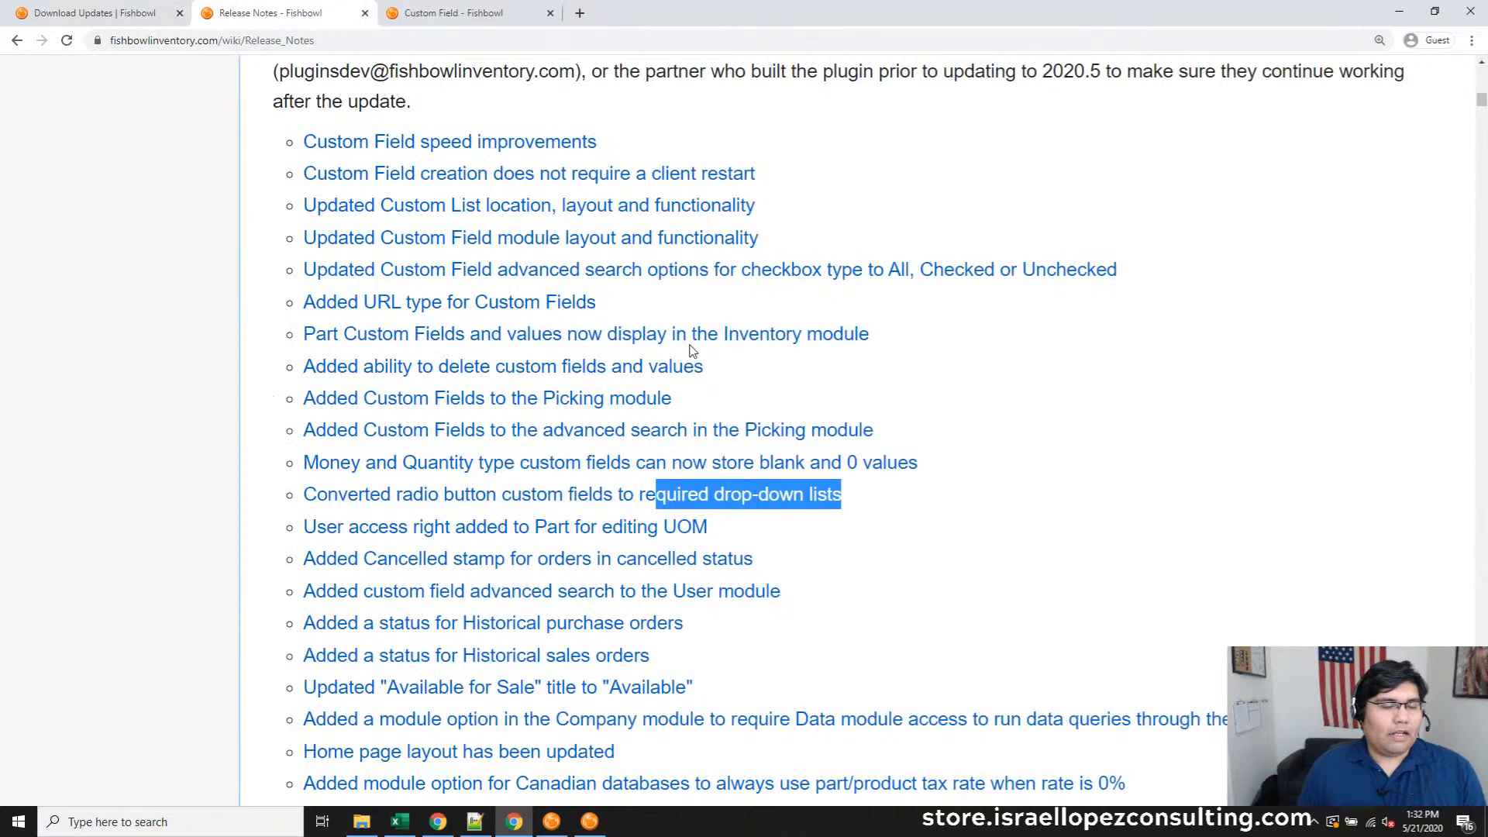
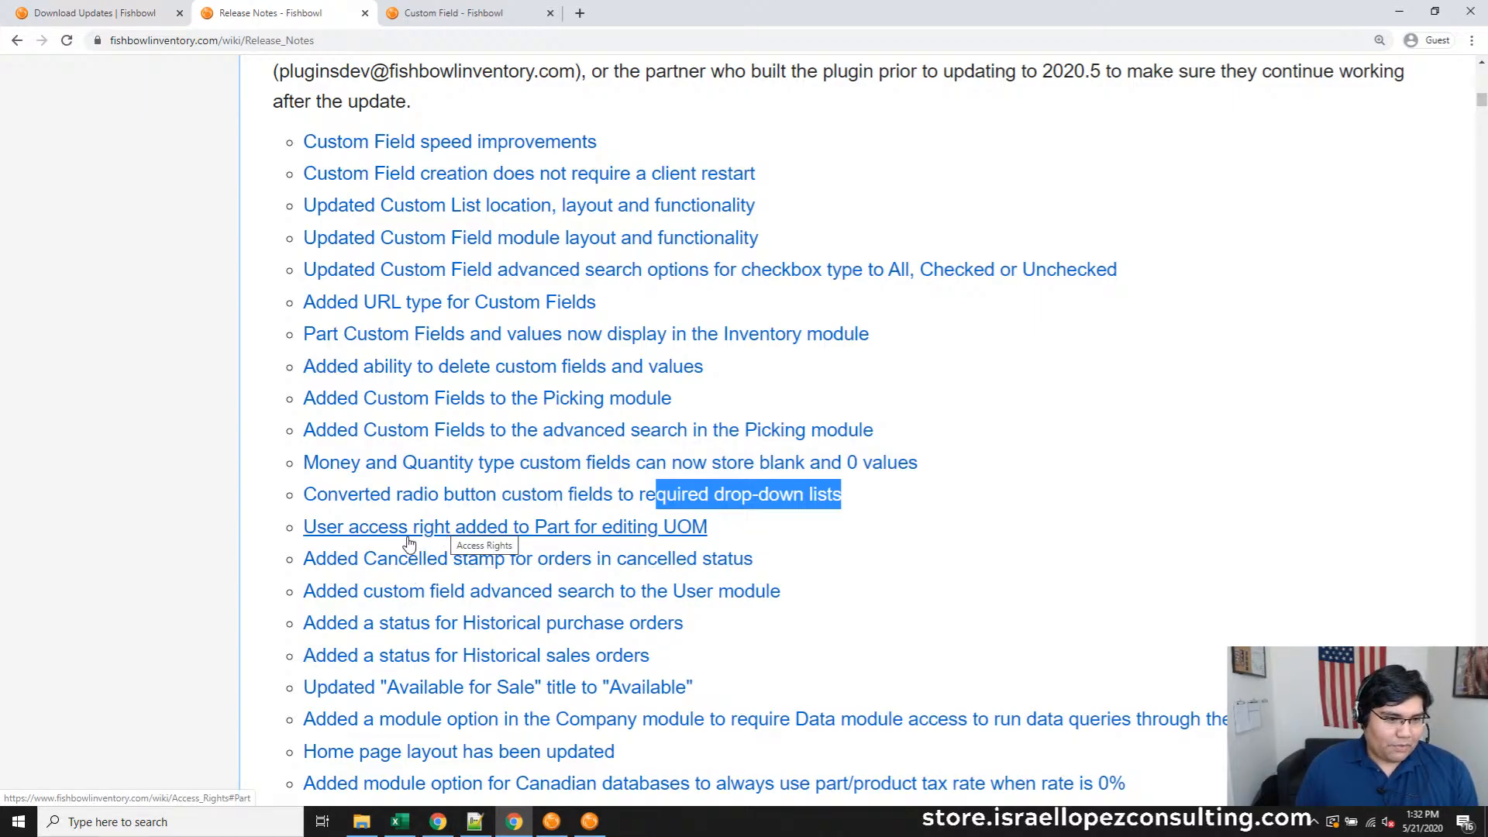
Switch to the Fishbowl Client and load the Purchasing group in the User Group module
{"action": "left_click", "coordinate": [589, 821]}
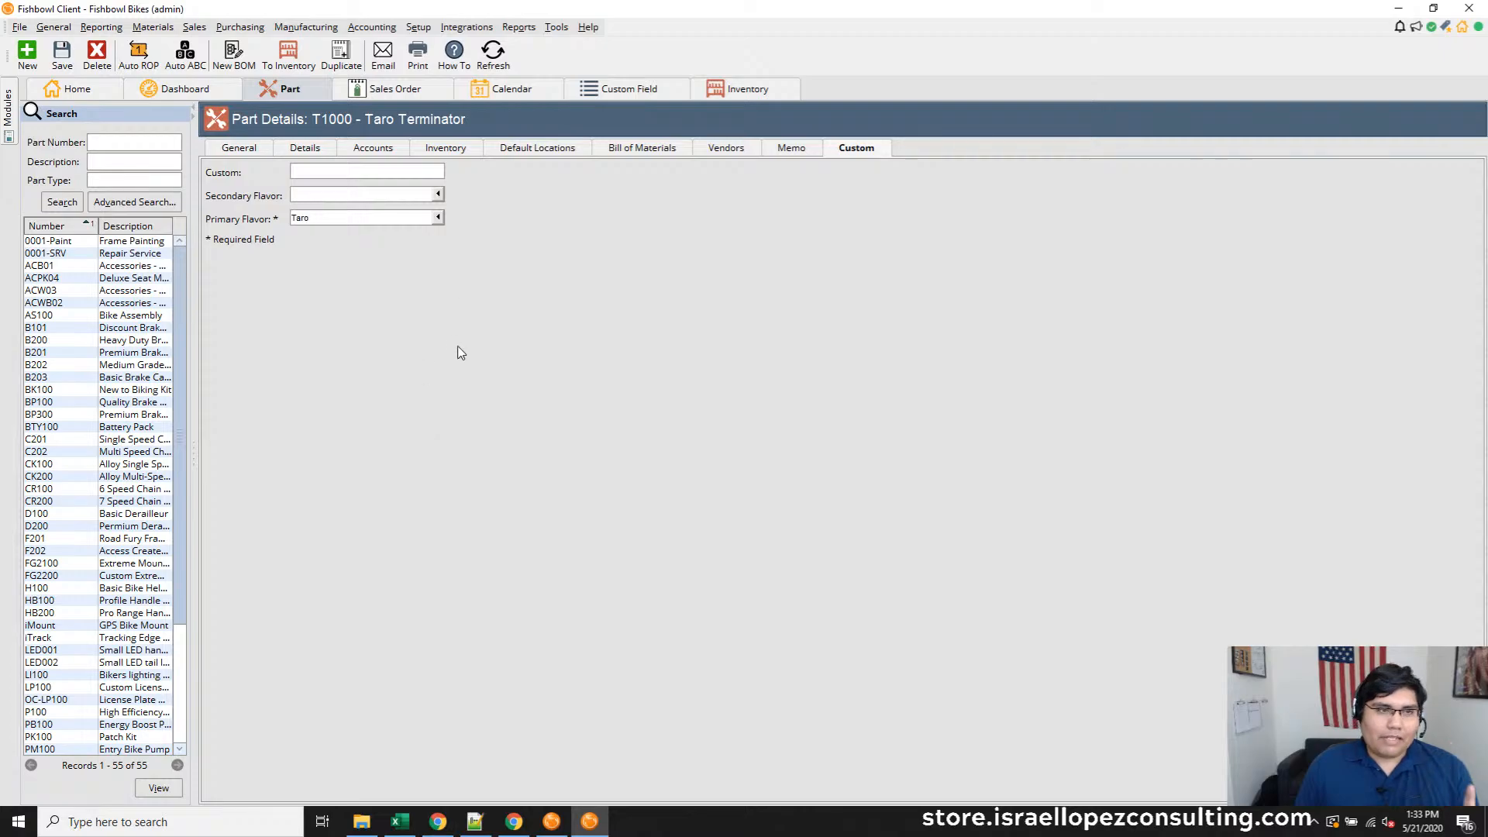
{"action": "left_click", "coordinate": [424, 29]}
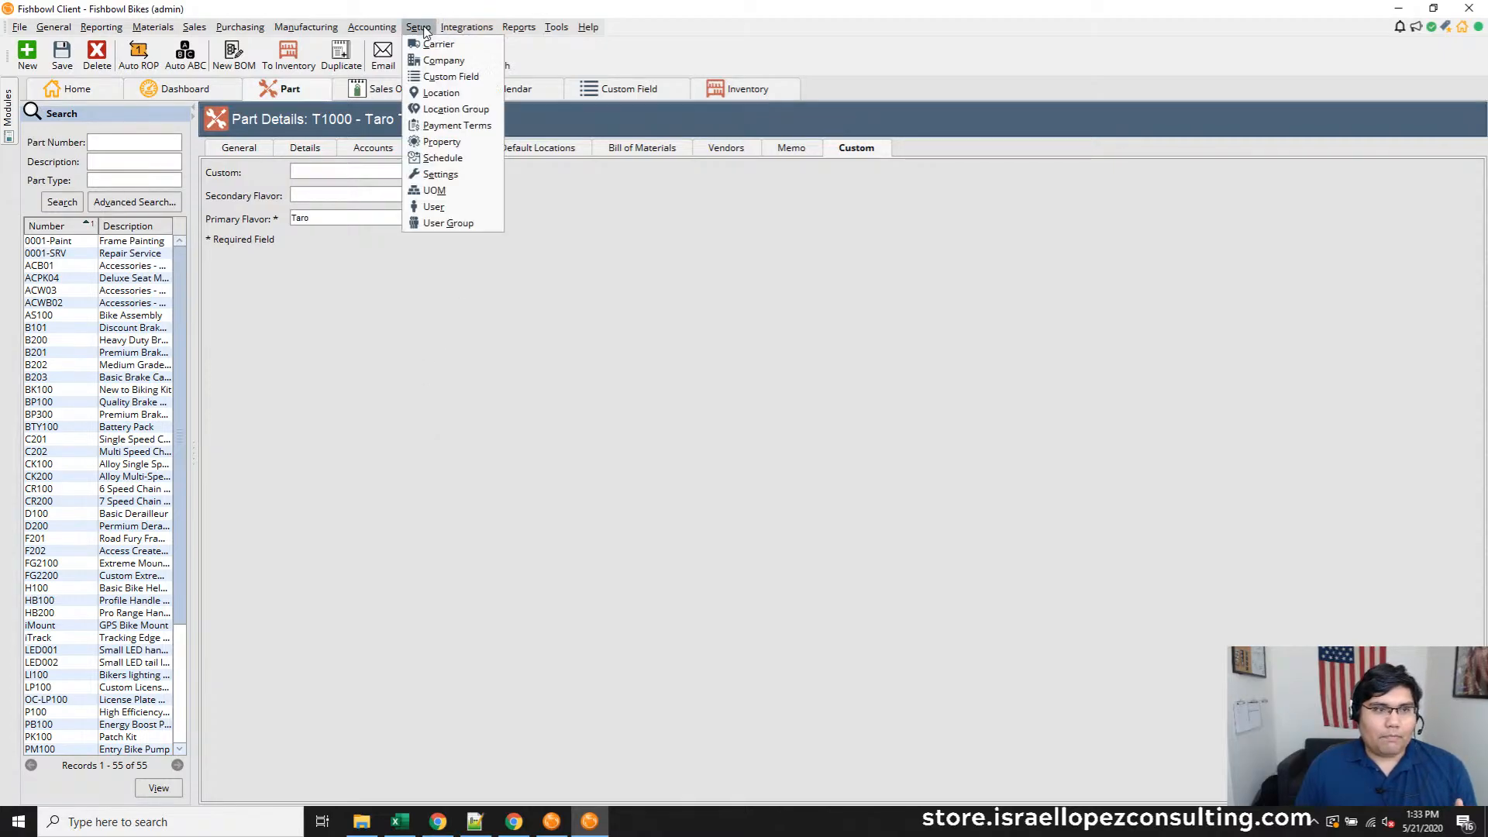
{"action": "left_click", "coordinate": [453, 223]}
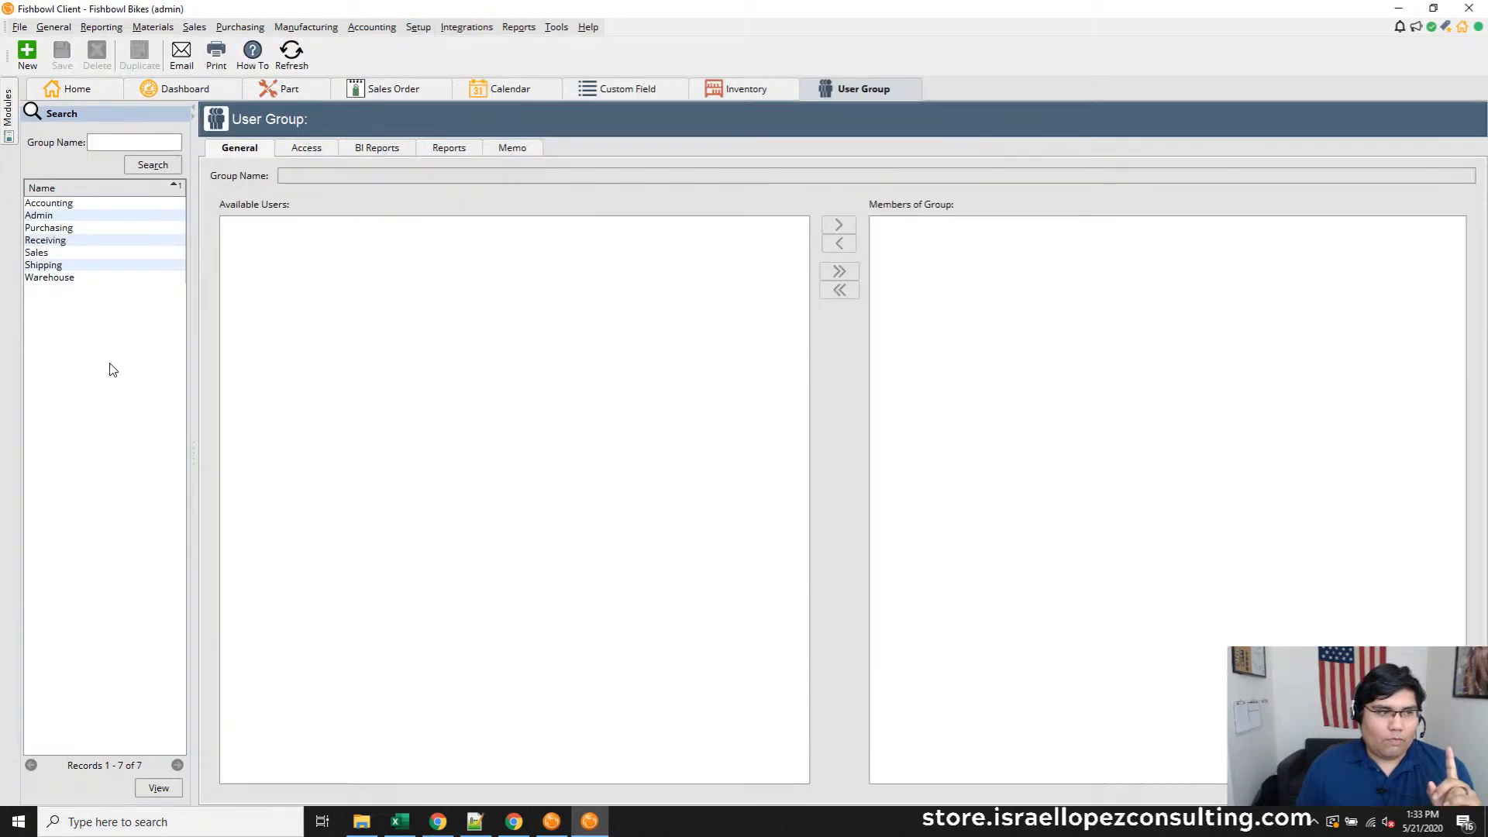
{"action": "left_click", "coordinate": [54, 230]}
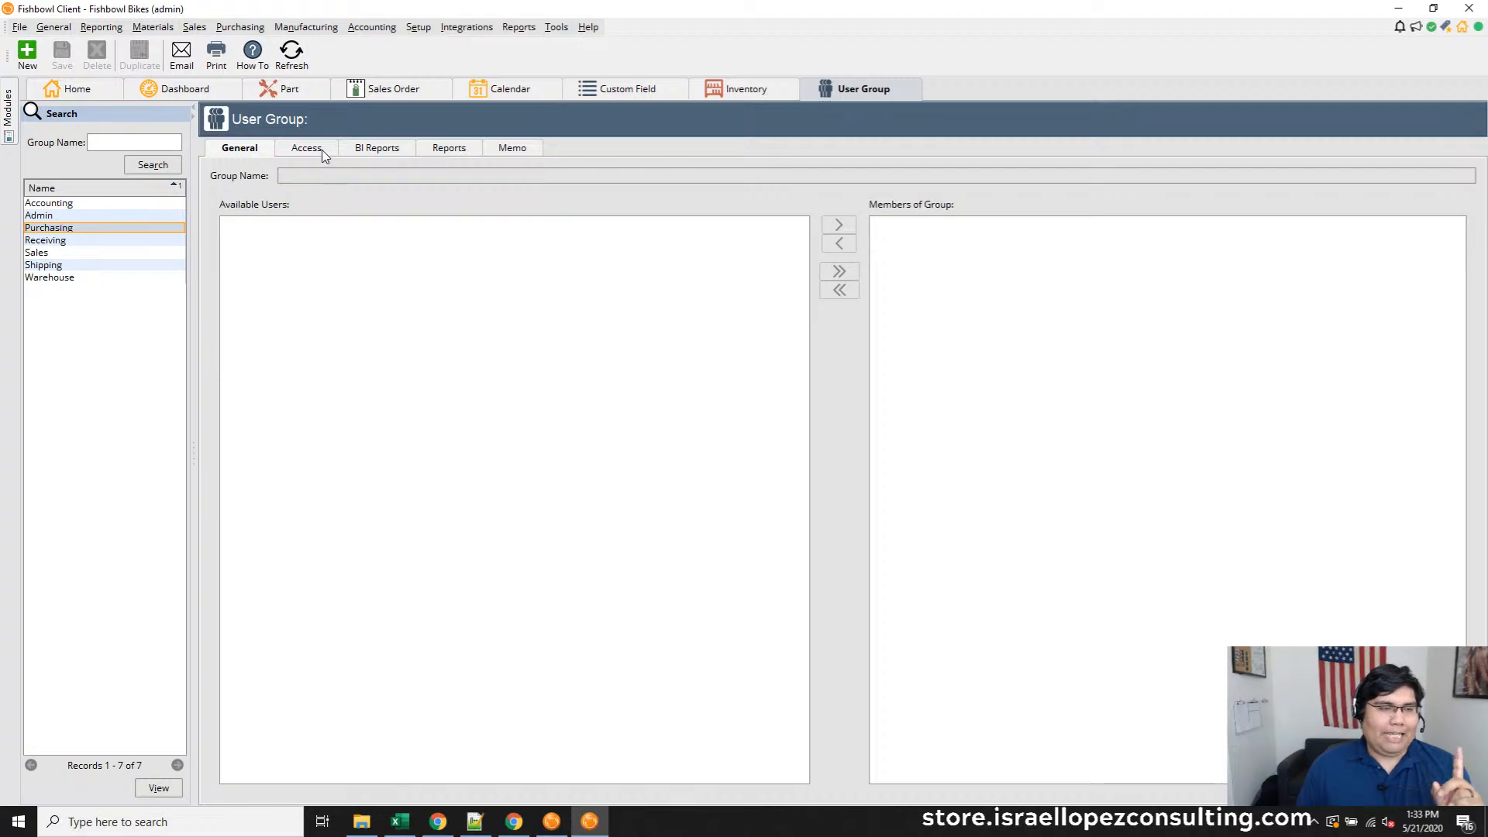
{"action": "left_click", "coordinate": [159, 787]}
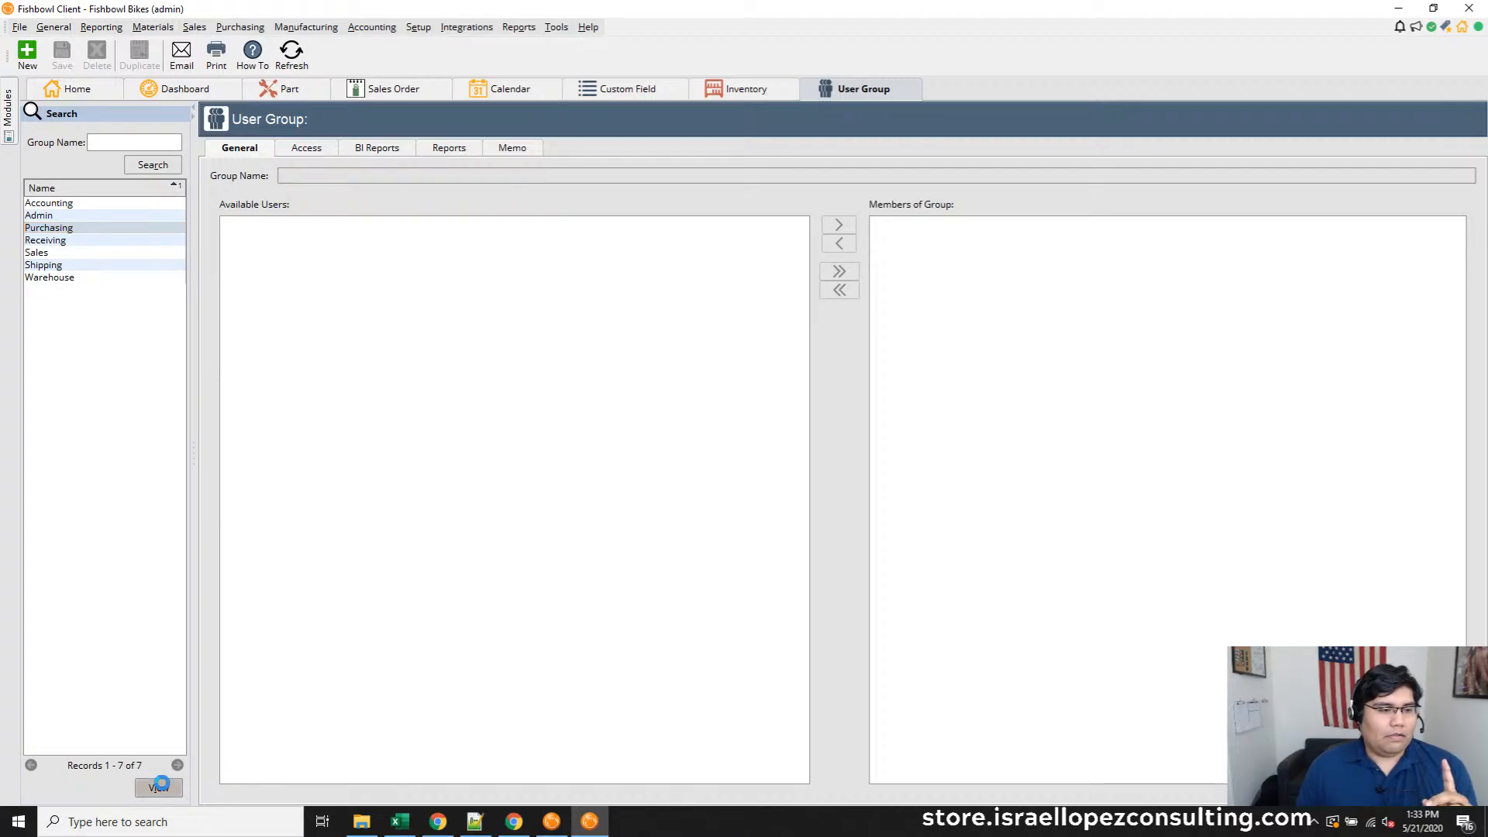
Show the Purchasing group's Part access rights and highlight the Part-Edit UOM right
{"action": "left_click", "coordinate": [319, 151]}
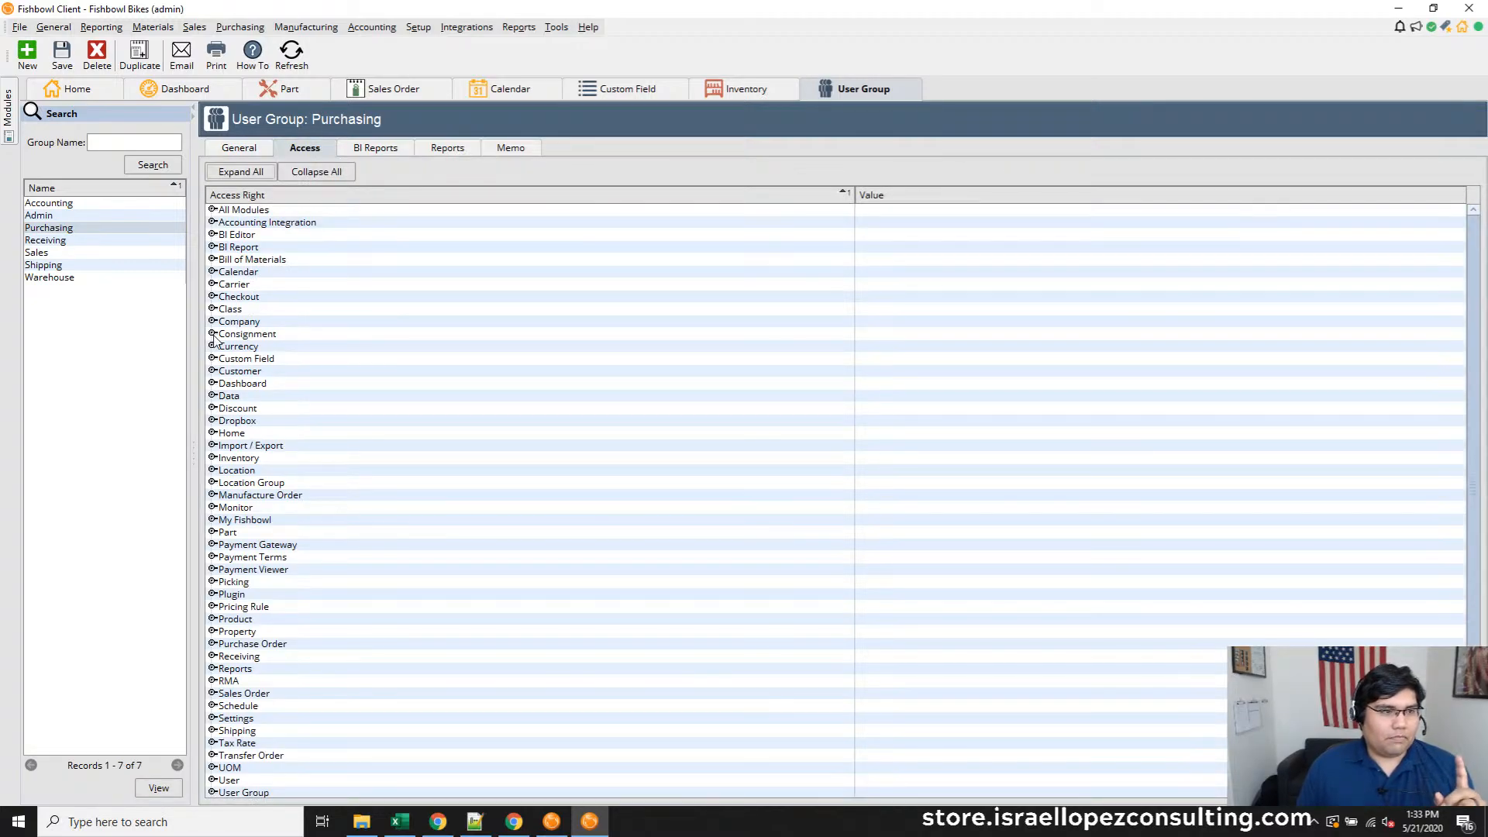
{"action": "scroll", "coordinate": [230, 564], "scroll_direction": "down", "scroll_amount": 1}
{"action": "left_click", "coordinate": [212, 507]}
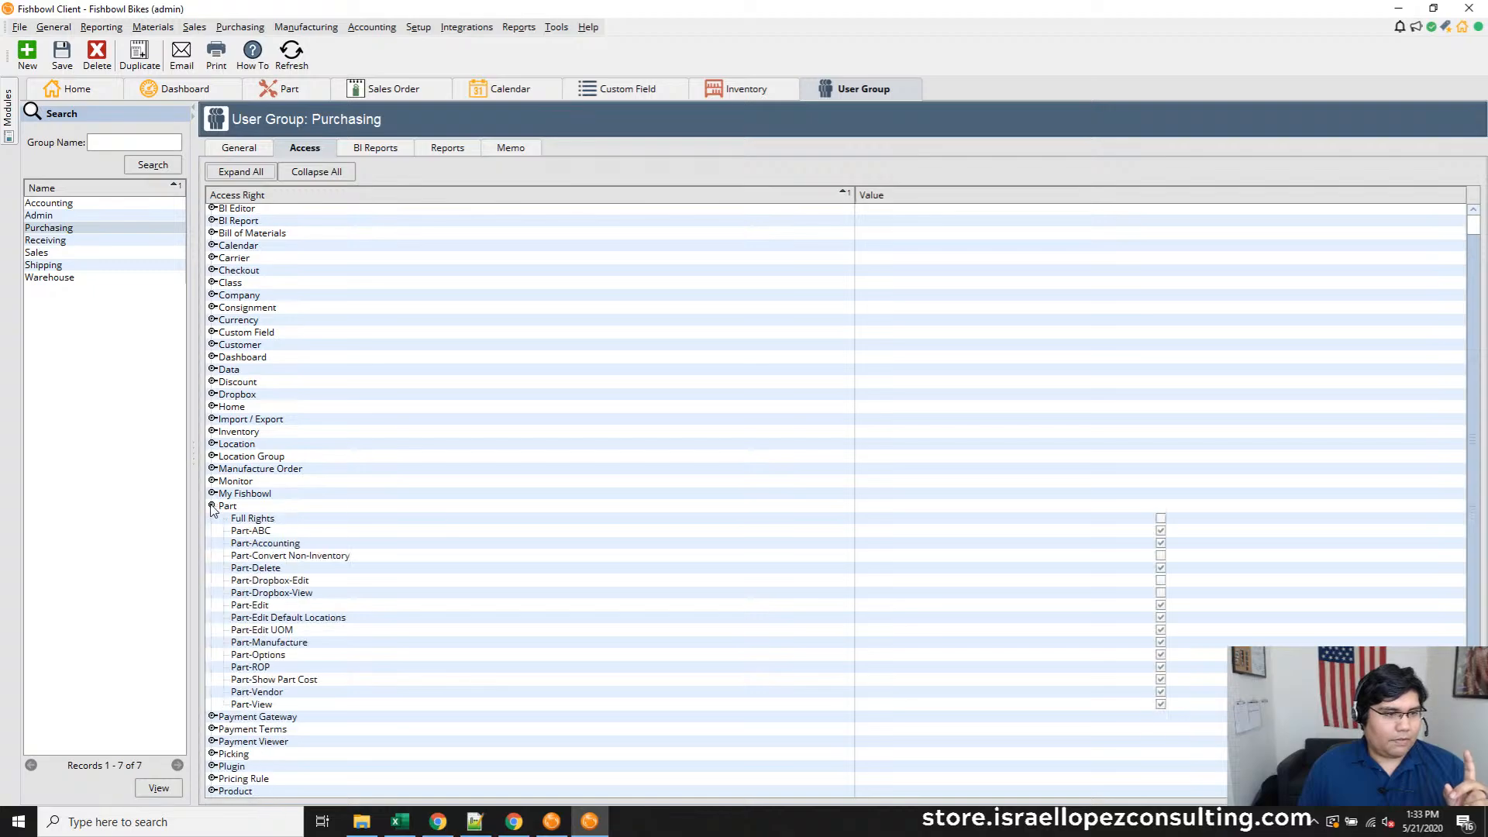
{"action": "left_click", "coordinate": [289, 631]}
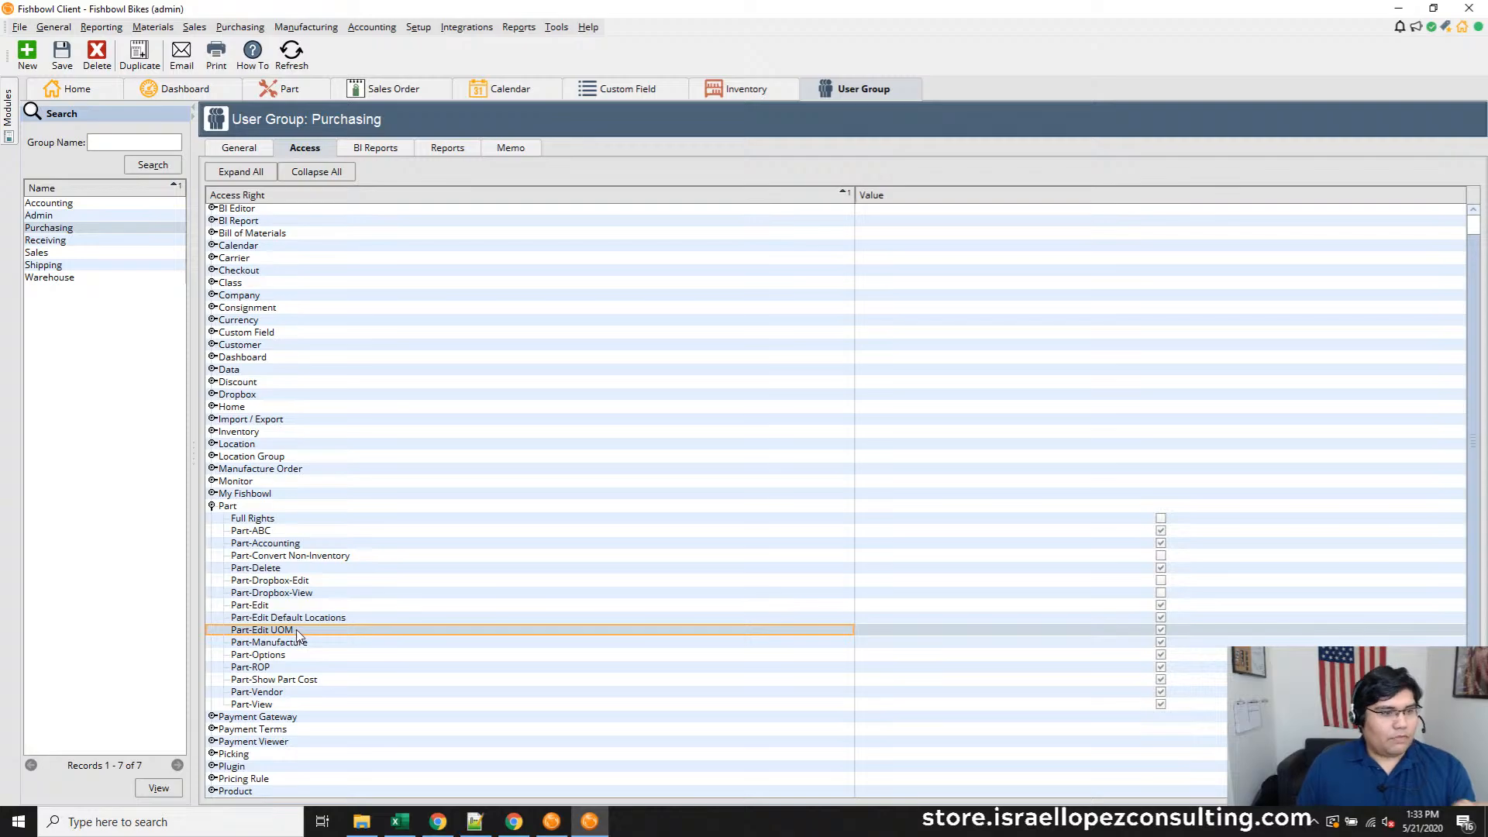
View the unit of measure choices for the Taro Terminator part and dismiss the list
{"action": "left_click", "coordinate": [298, 91]}
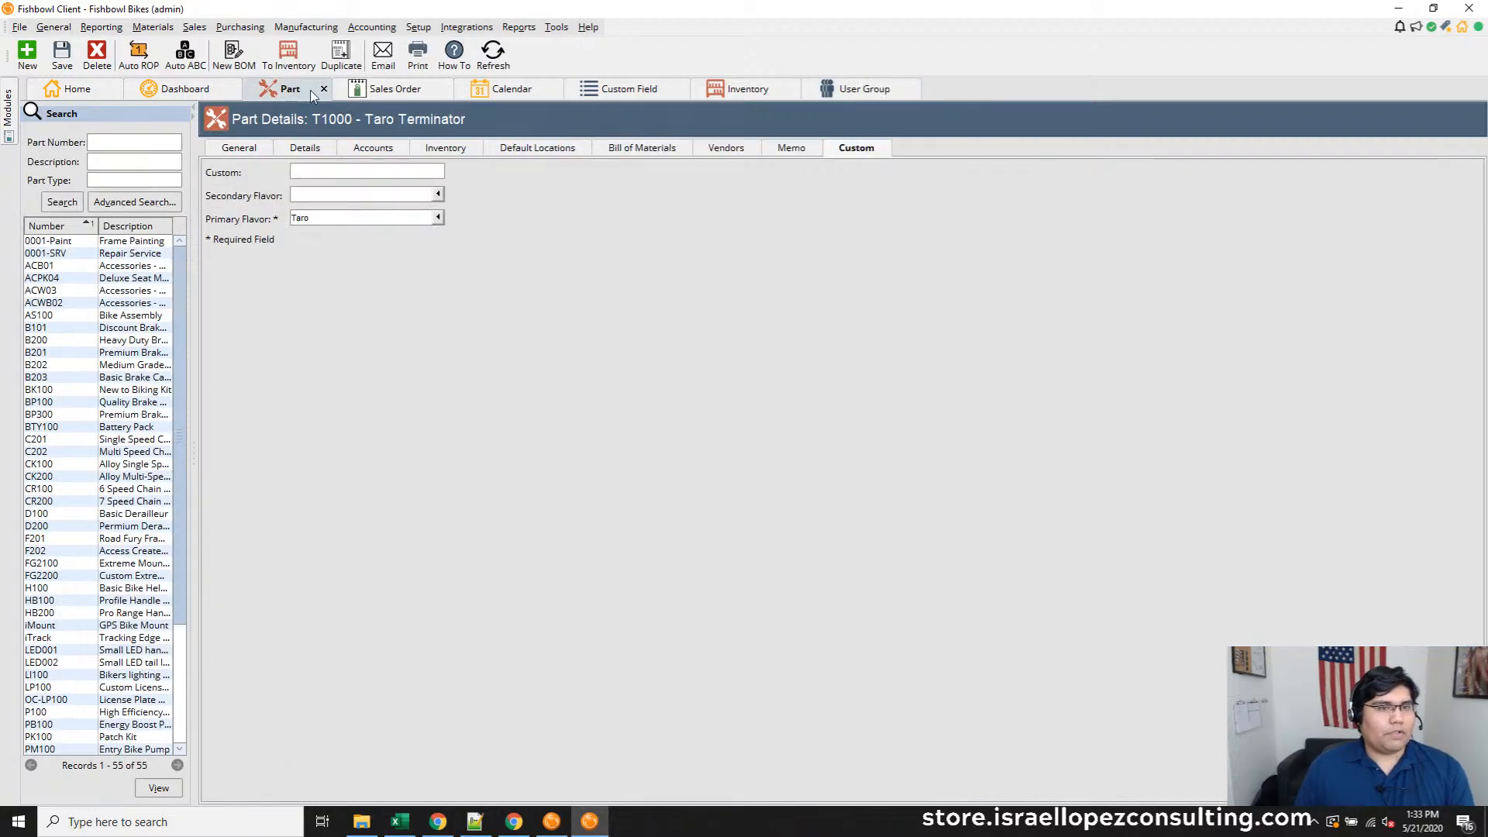
{"action": "left_click", "coordinate": [252, 150]}
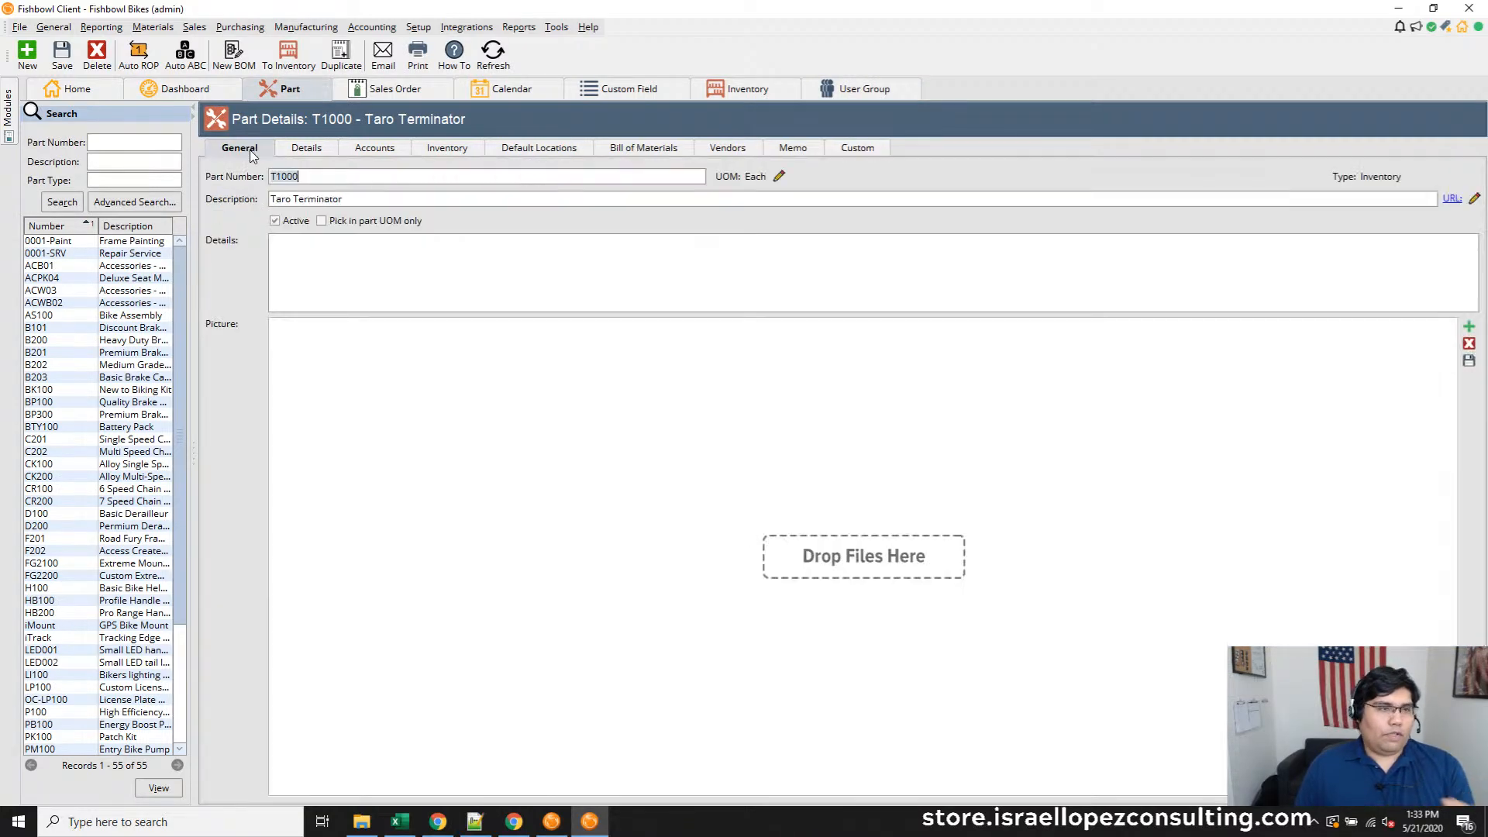
{"action": "left_click", "coordinate": [779, 176]}
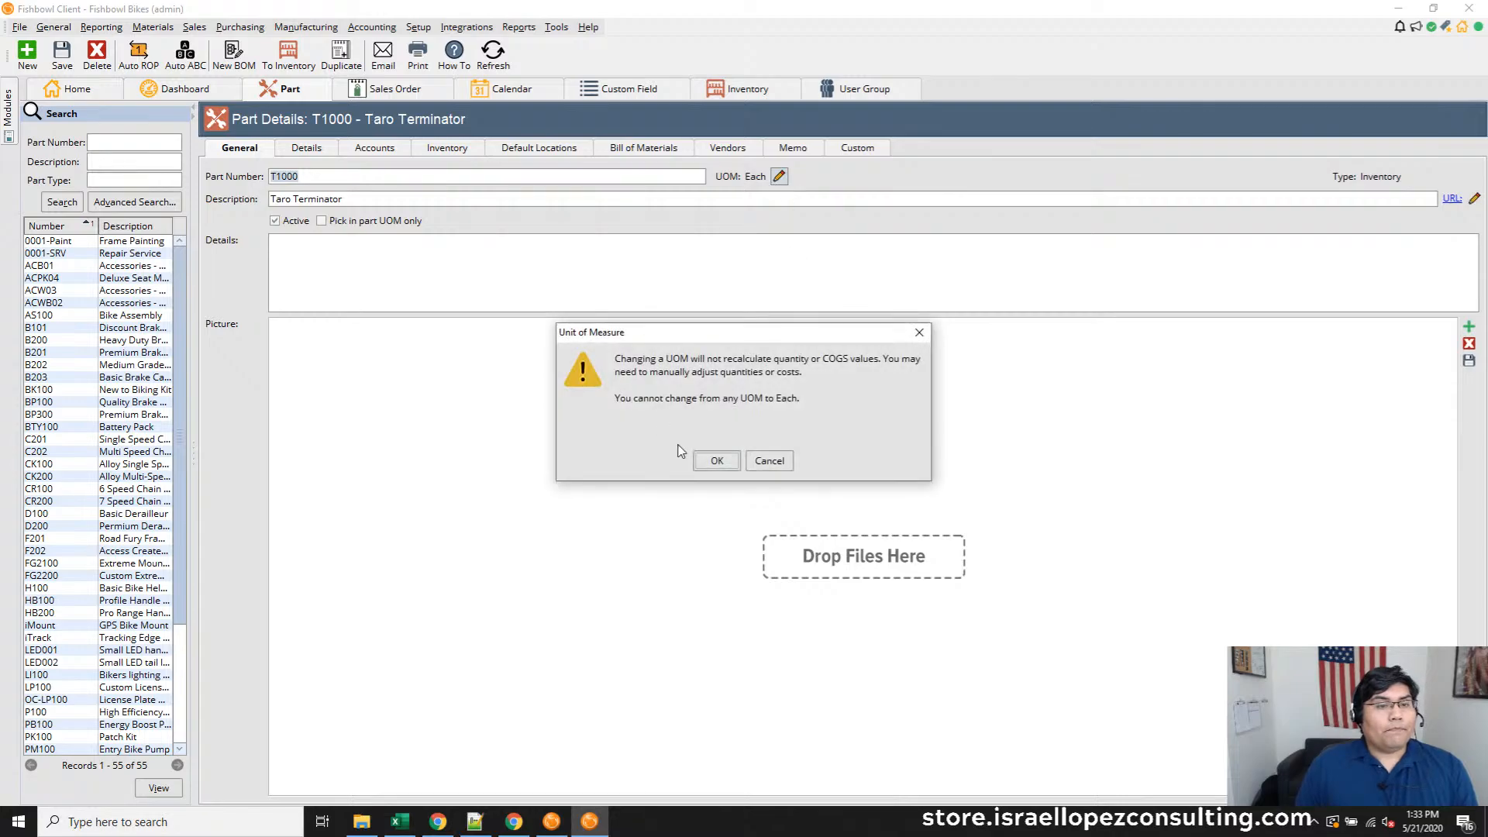
{"action": "left_click", "coordinate": [715, 460]}
{"action": "type", "text": "ea"}
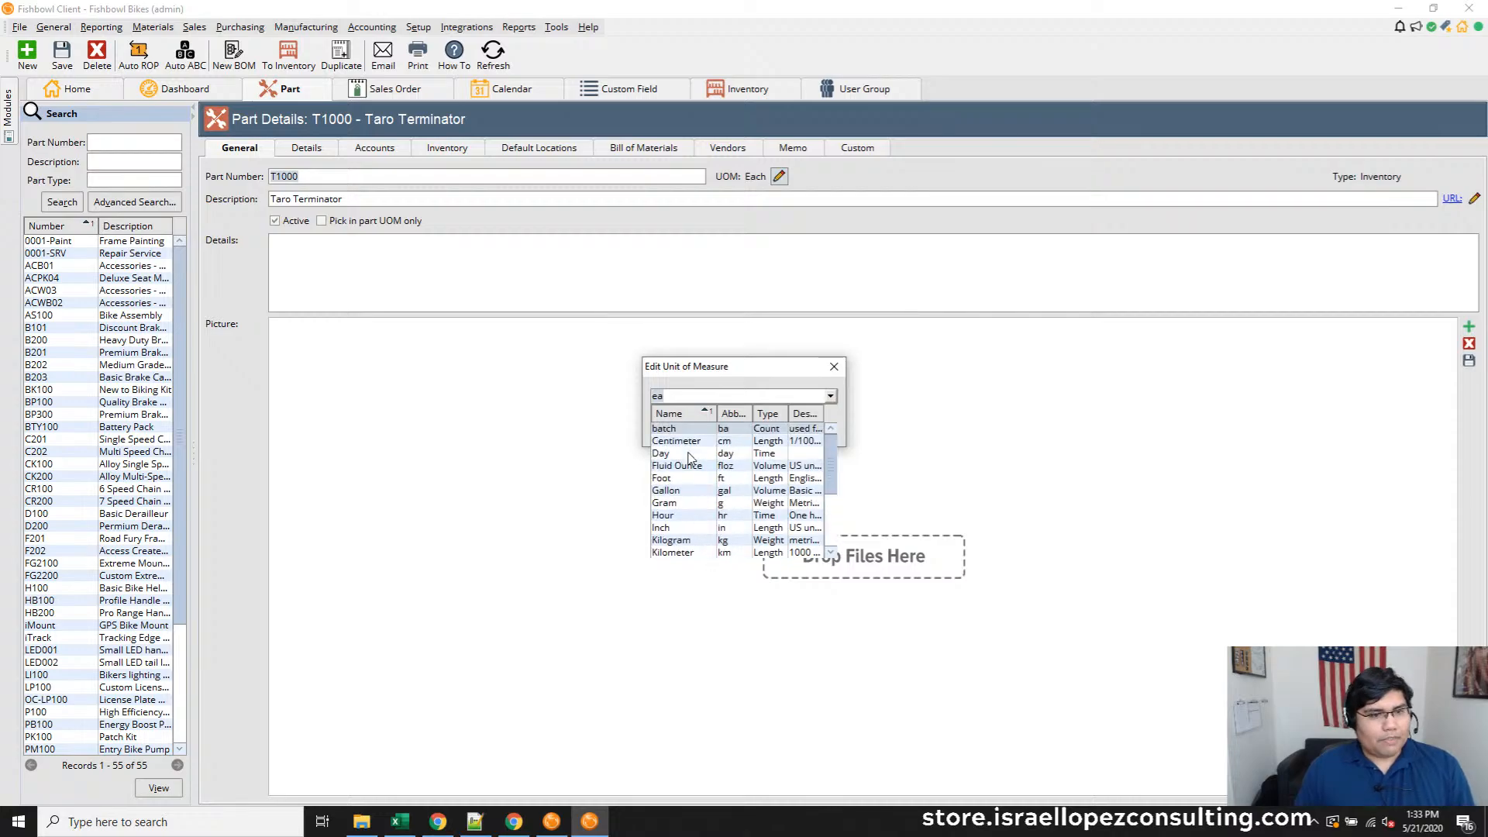
{"action": "left_click", "coordinate": [833, 366]}
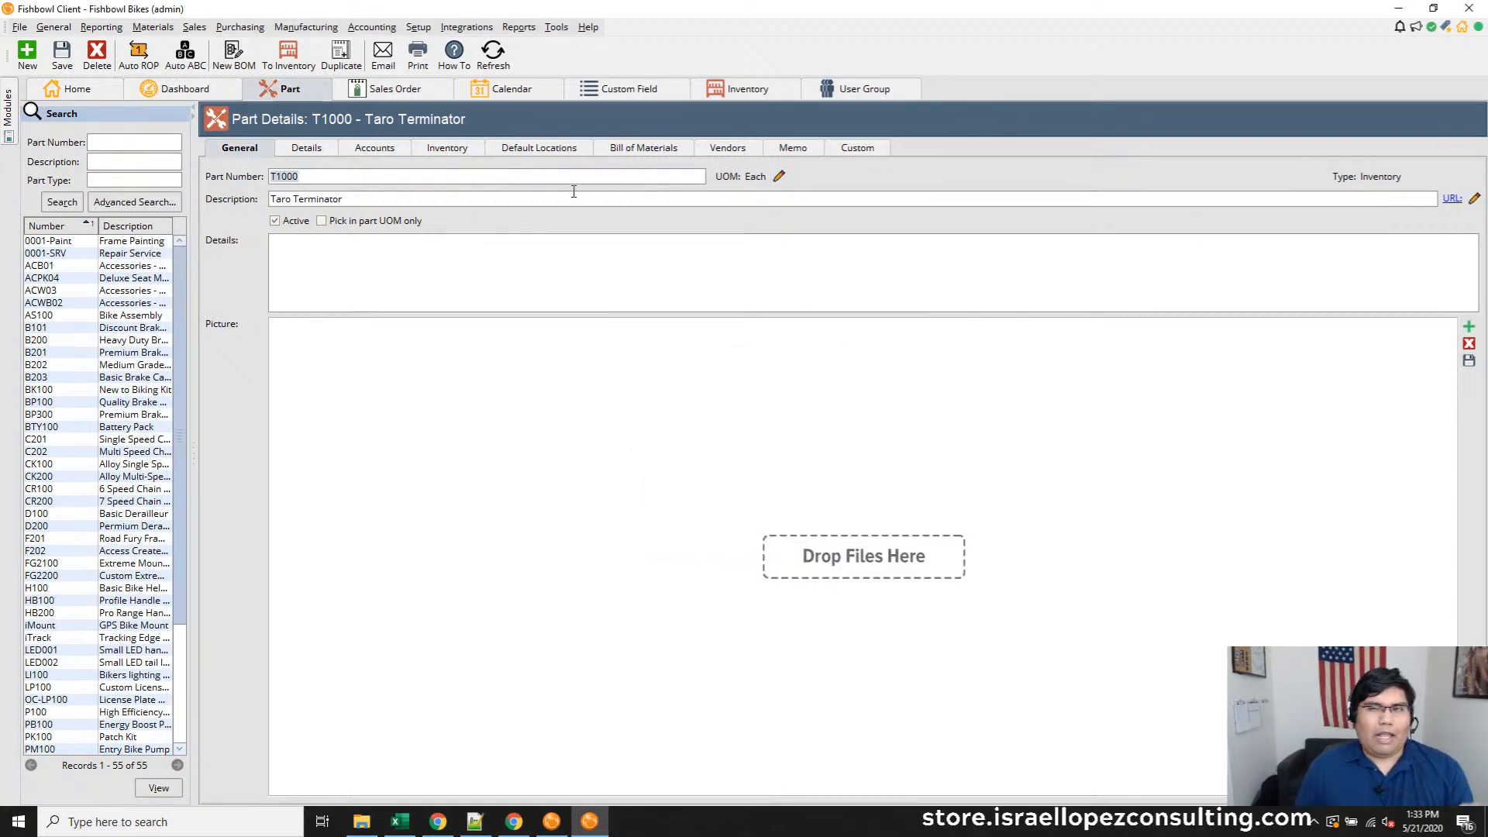
Check the release notes, return to Fishbowl and cancel the Beach Bikes sales order
{"action": "left_click", "coordinate": [1399, 9]}
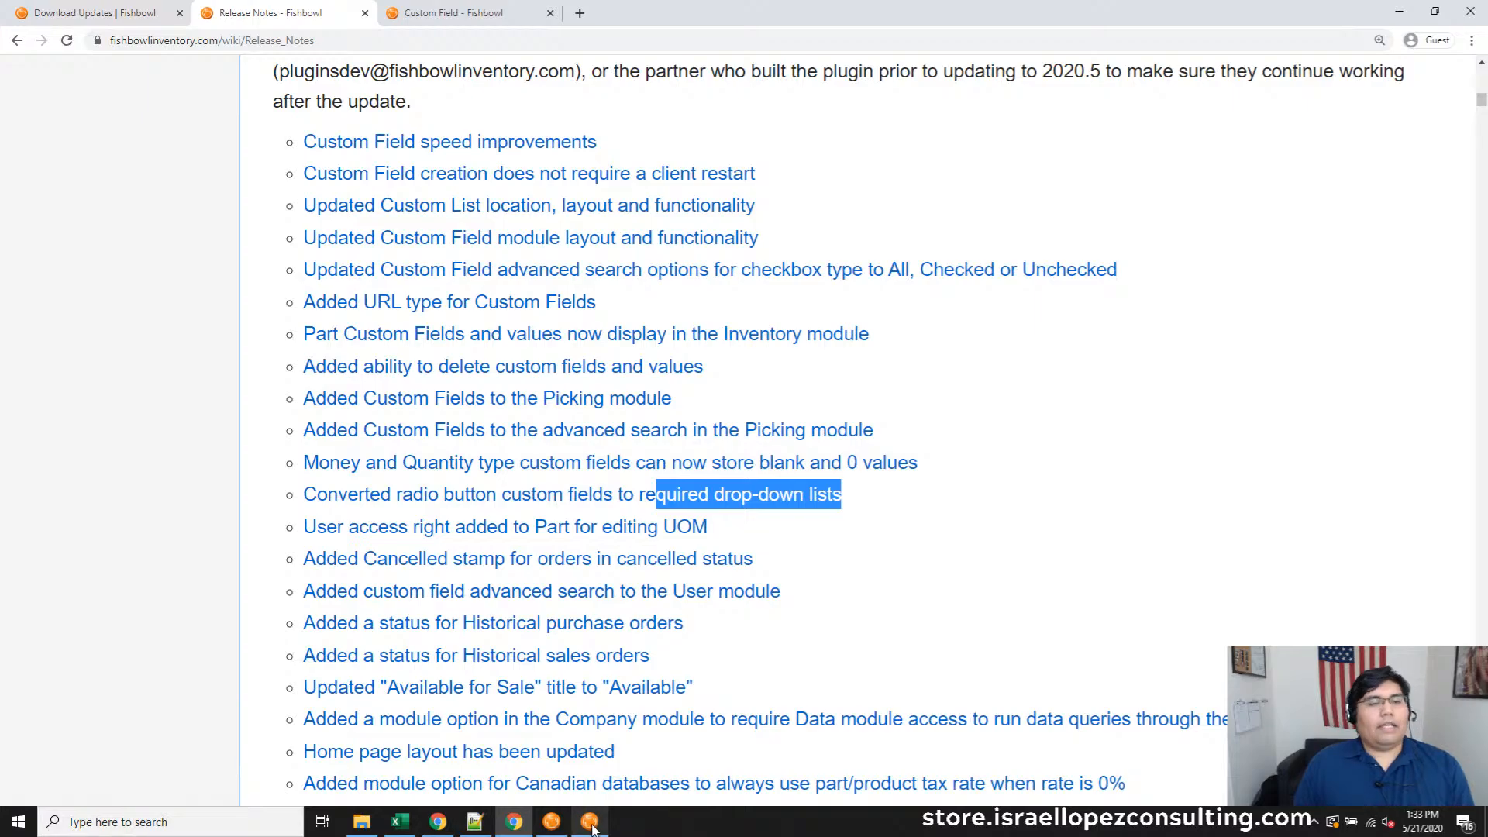
{"action": "left_click", "coordinate": [591, 769]}
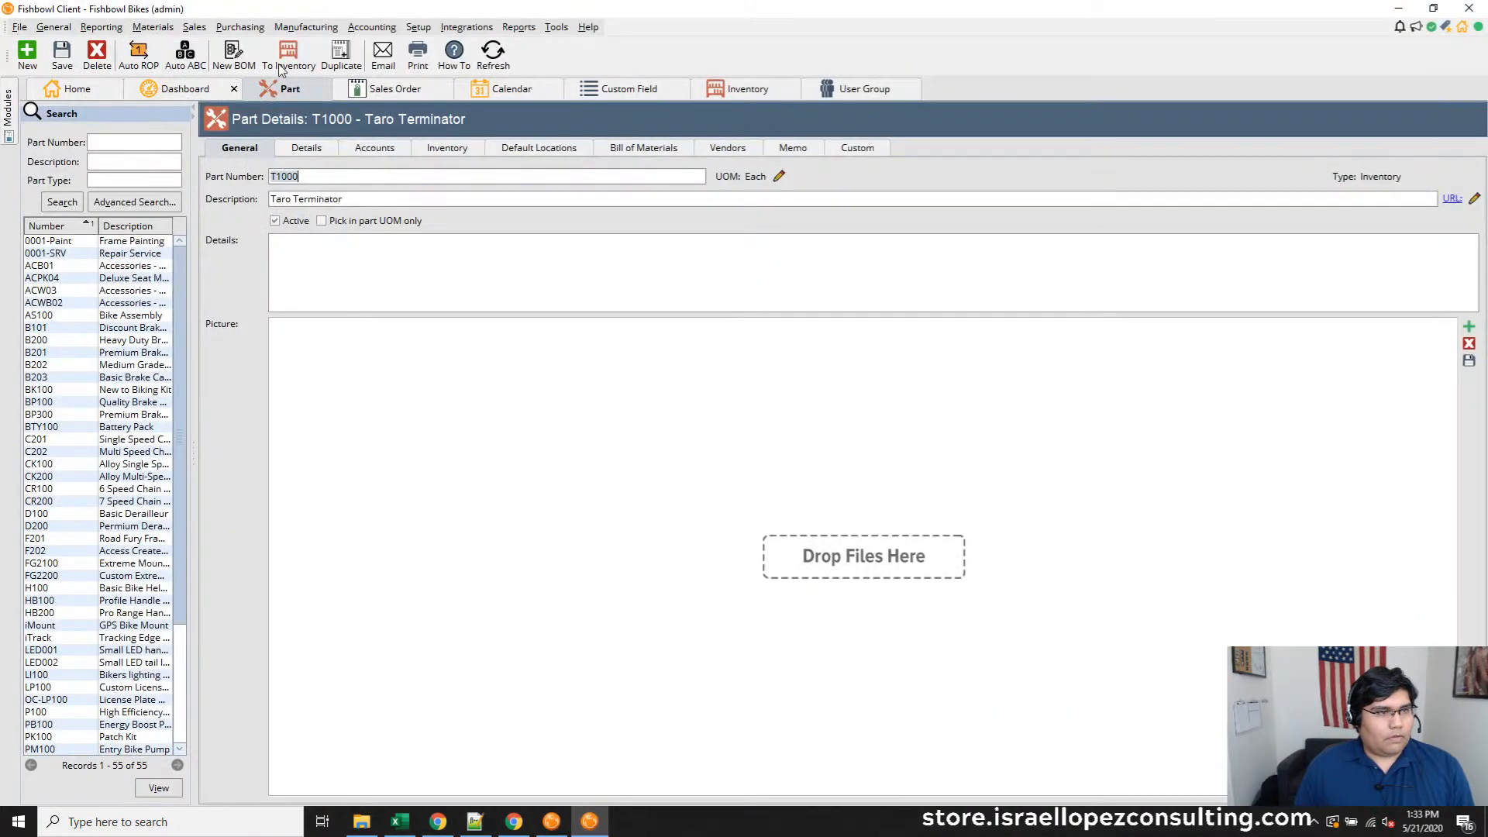
{"action": "left_click", "coordinate": [393, 89]}
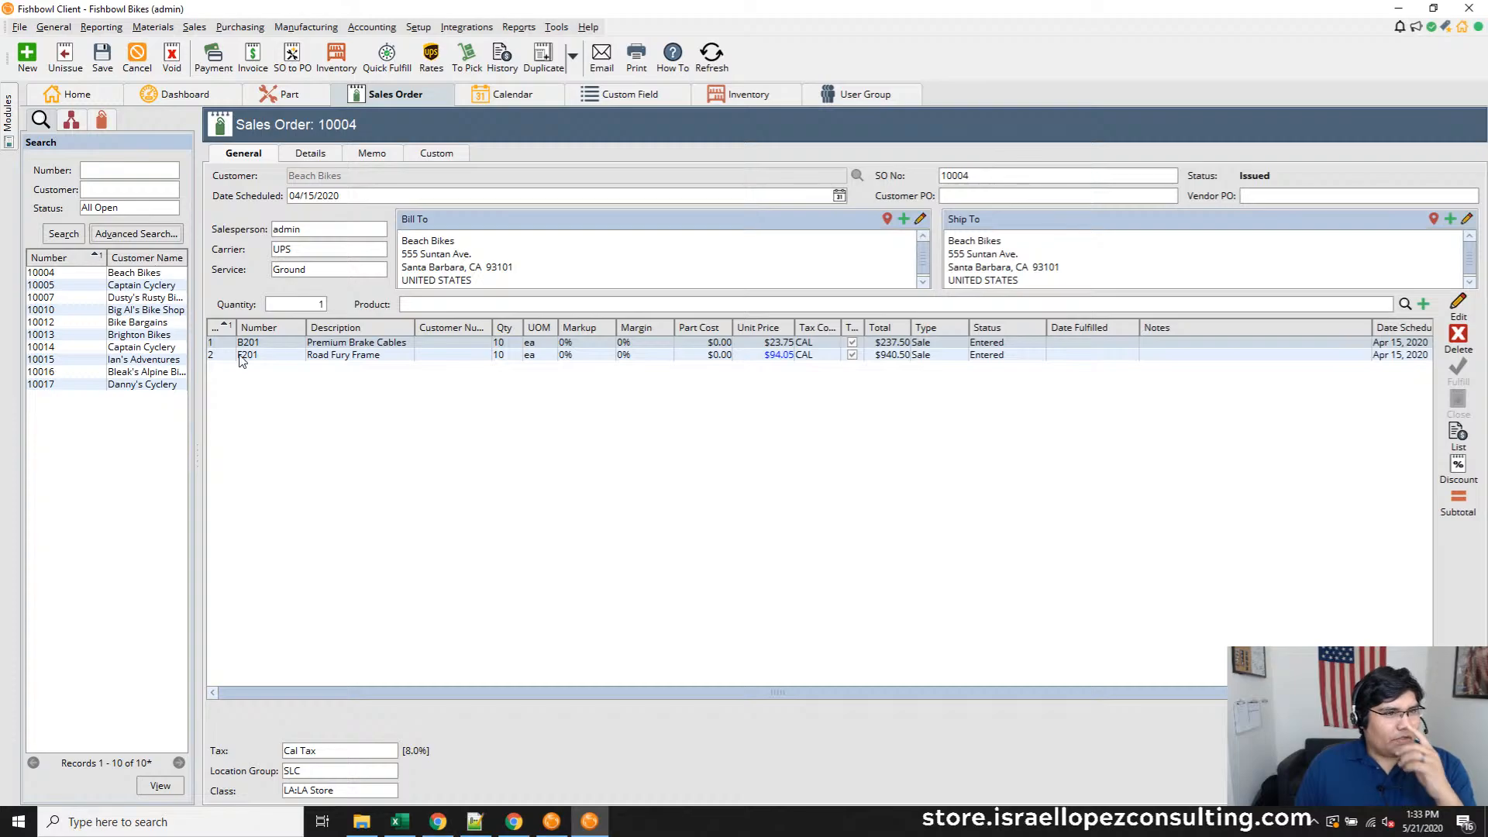
{"action": "left_click", "coordinate": [136, 62]}
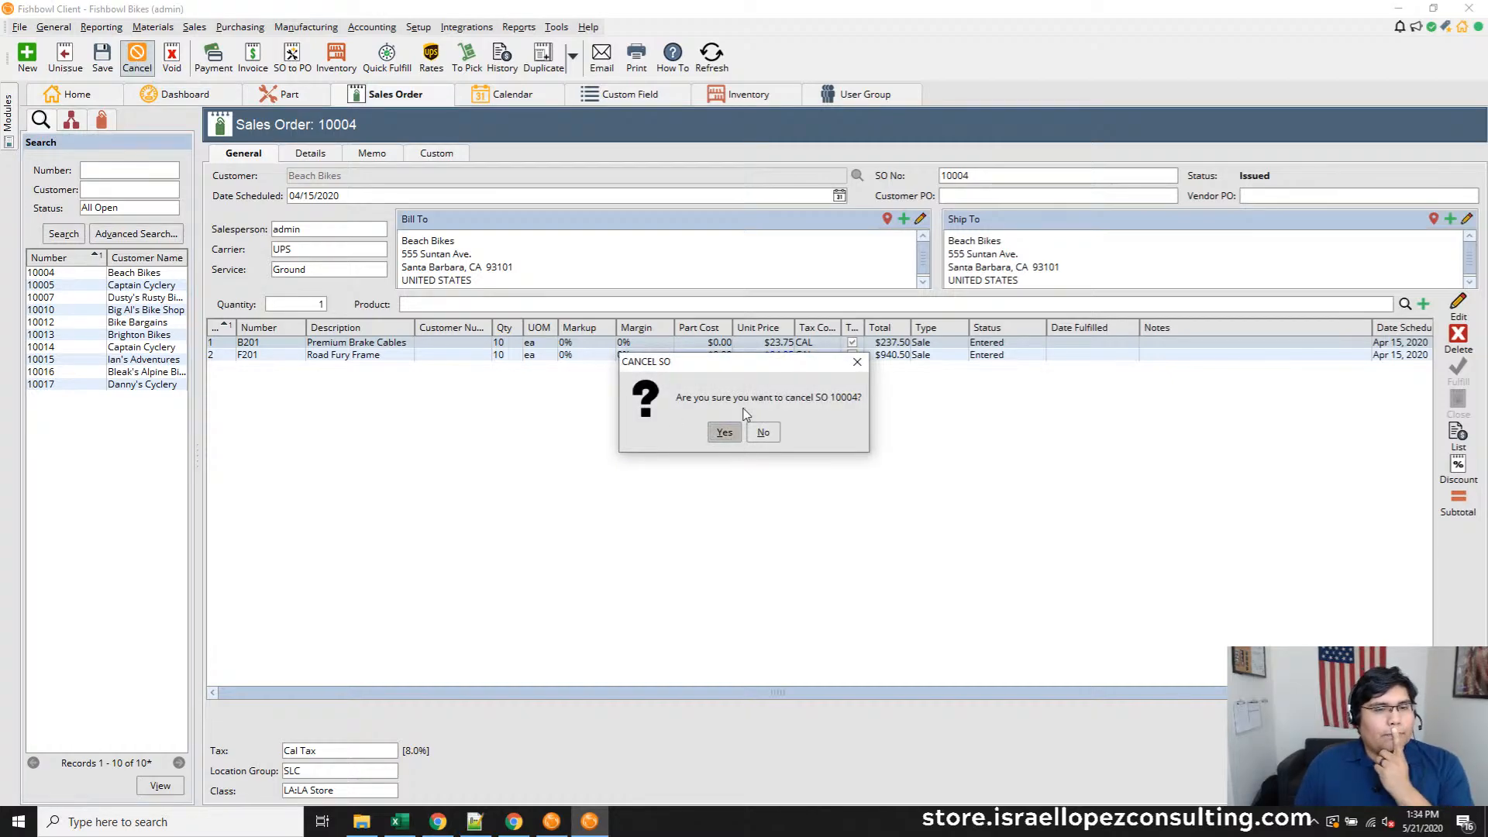
{"action": "left_click", "coordinate": [725, 432]}
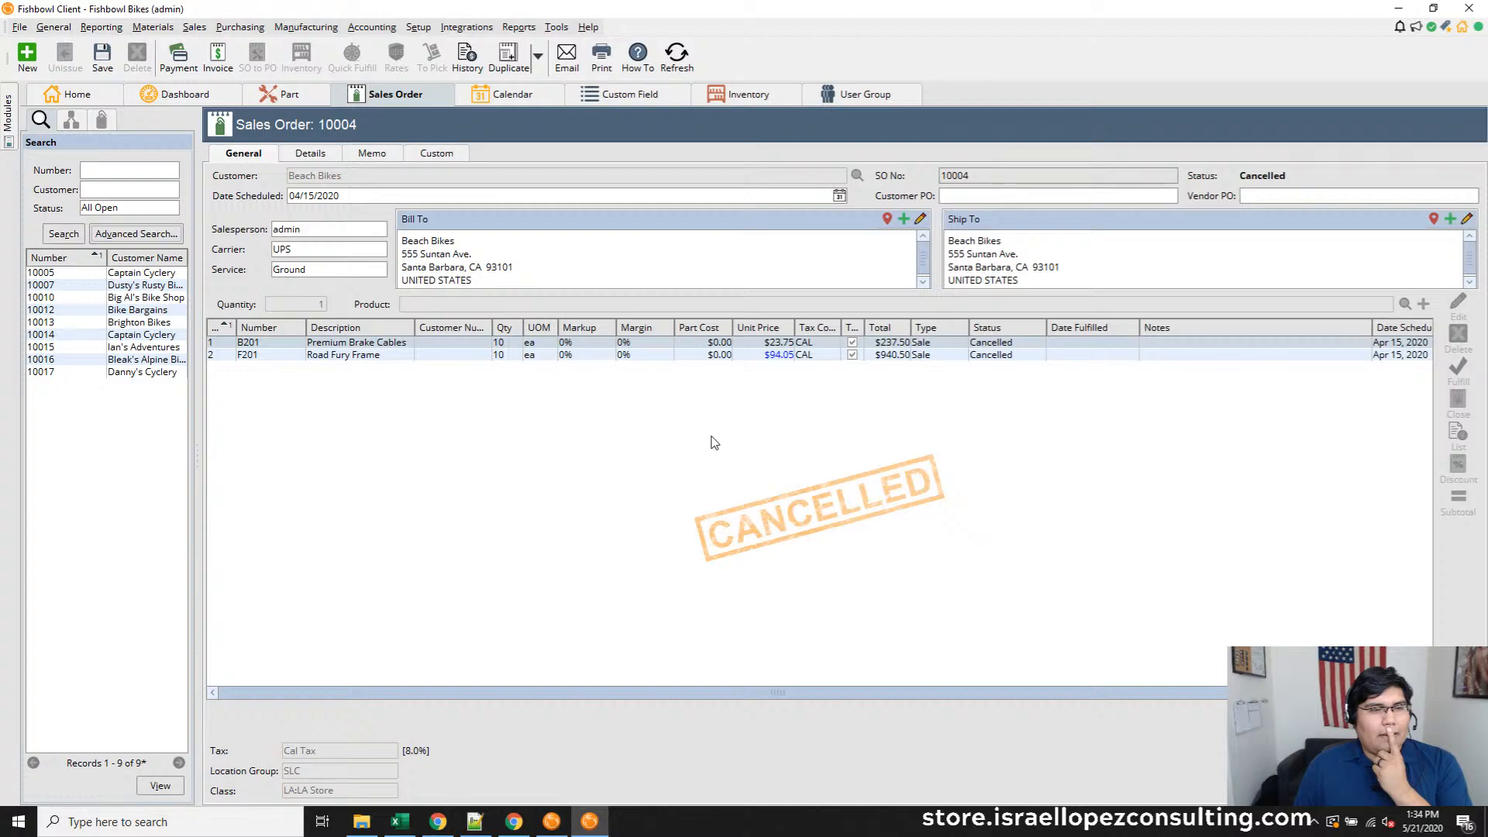
{"action": "left_click", "coordinate": [1003, 354]}
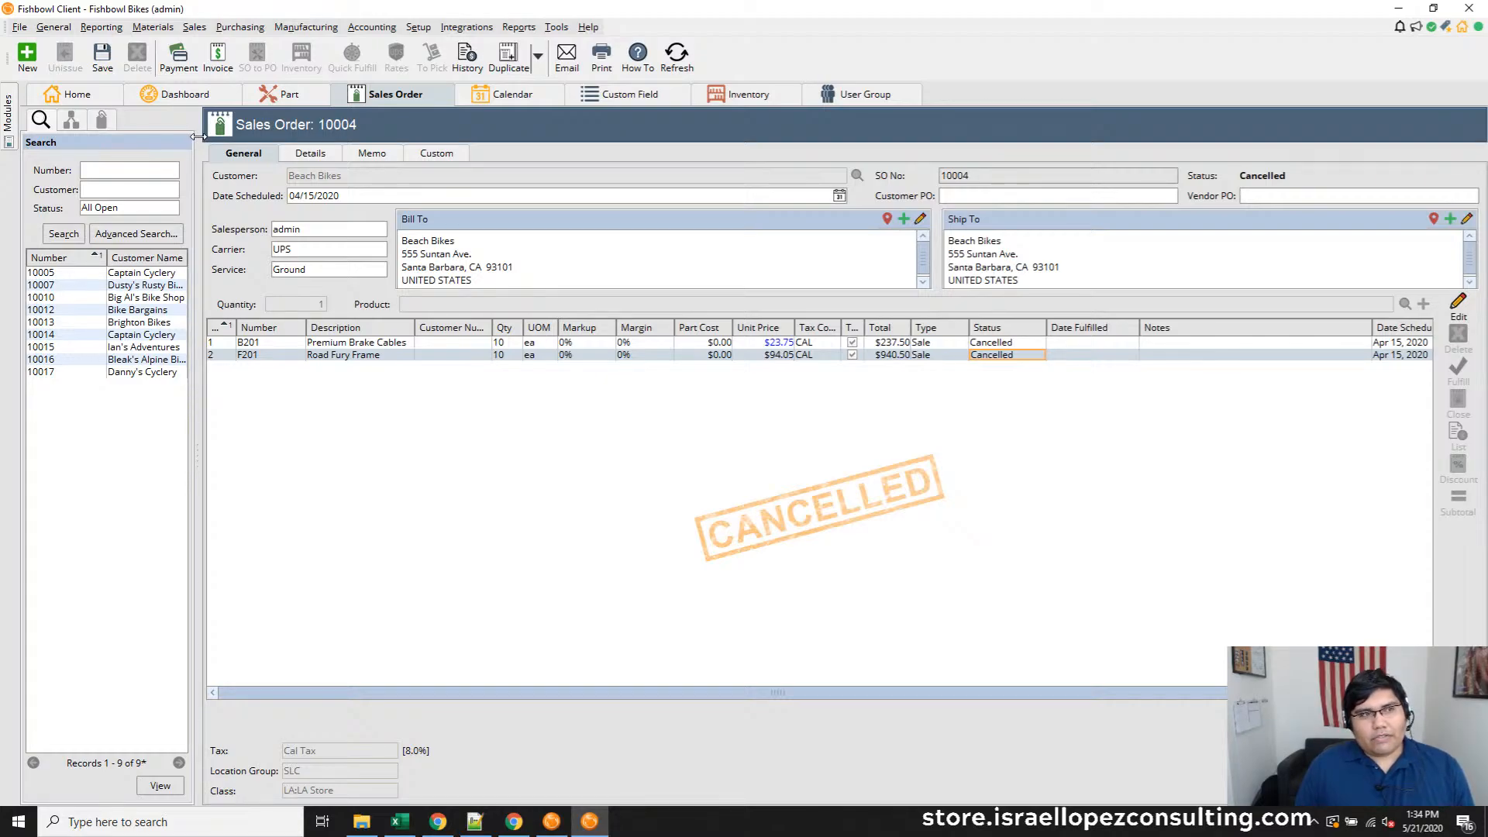
Load the Bleak's Alpine Bikes sales order and void it
{"action": "left_click", "coordinate": [140, 374]}
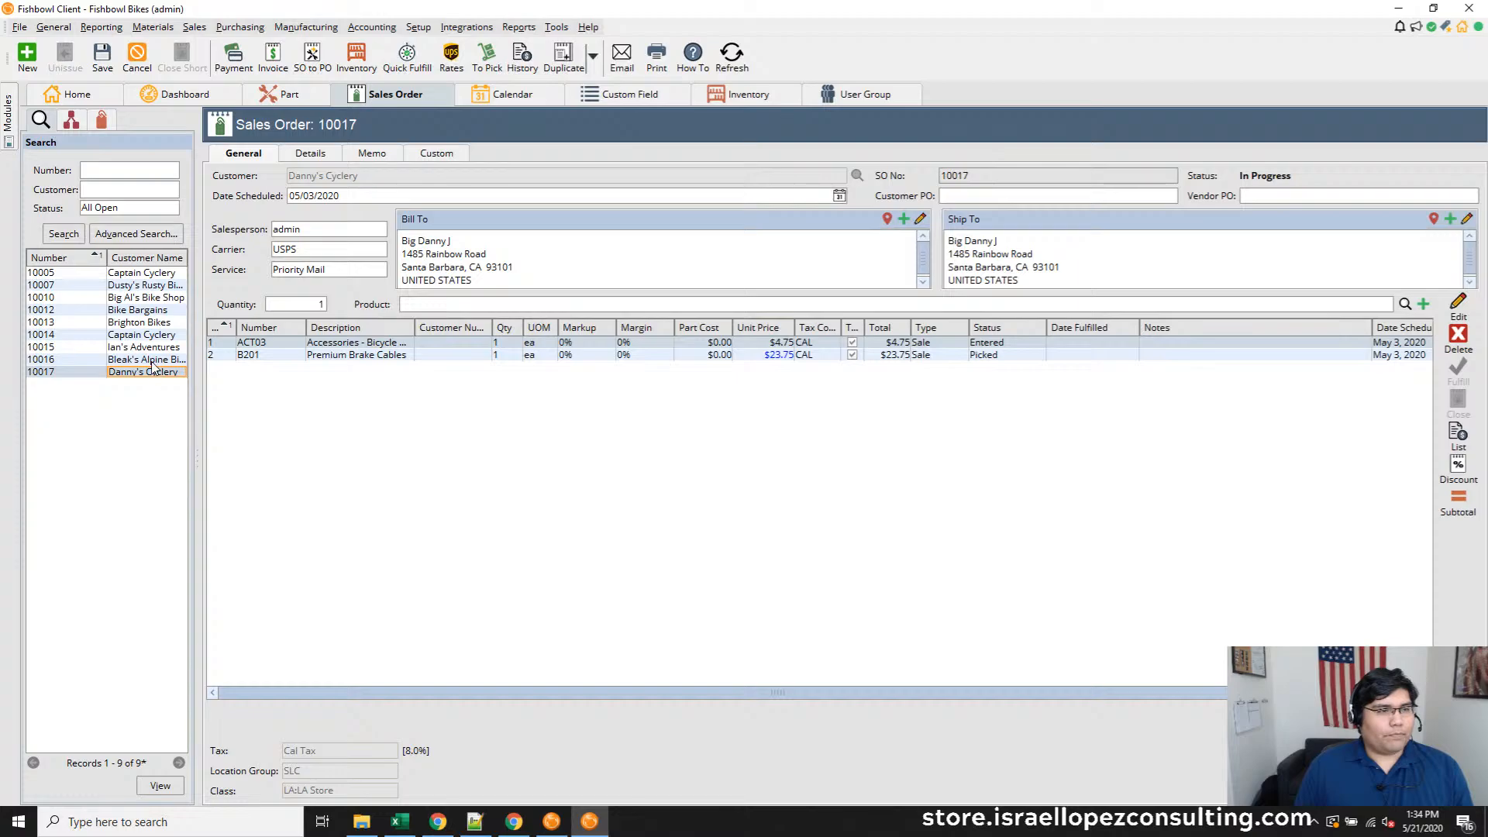
{"action": "double_click", "coordinate": [154, 361]}
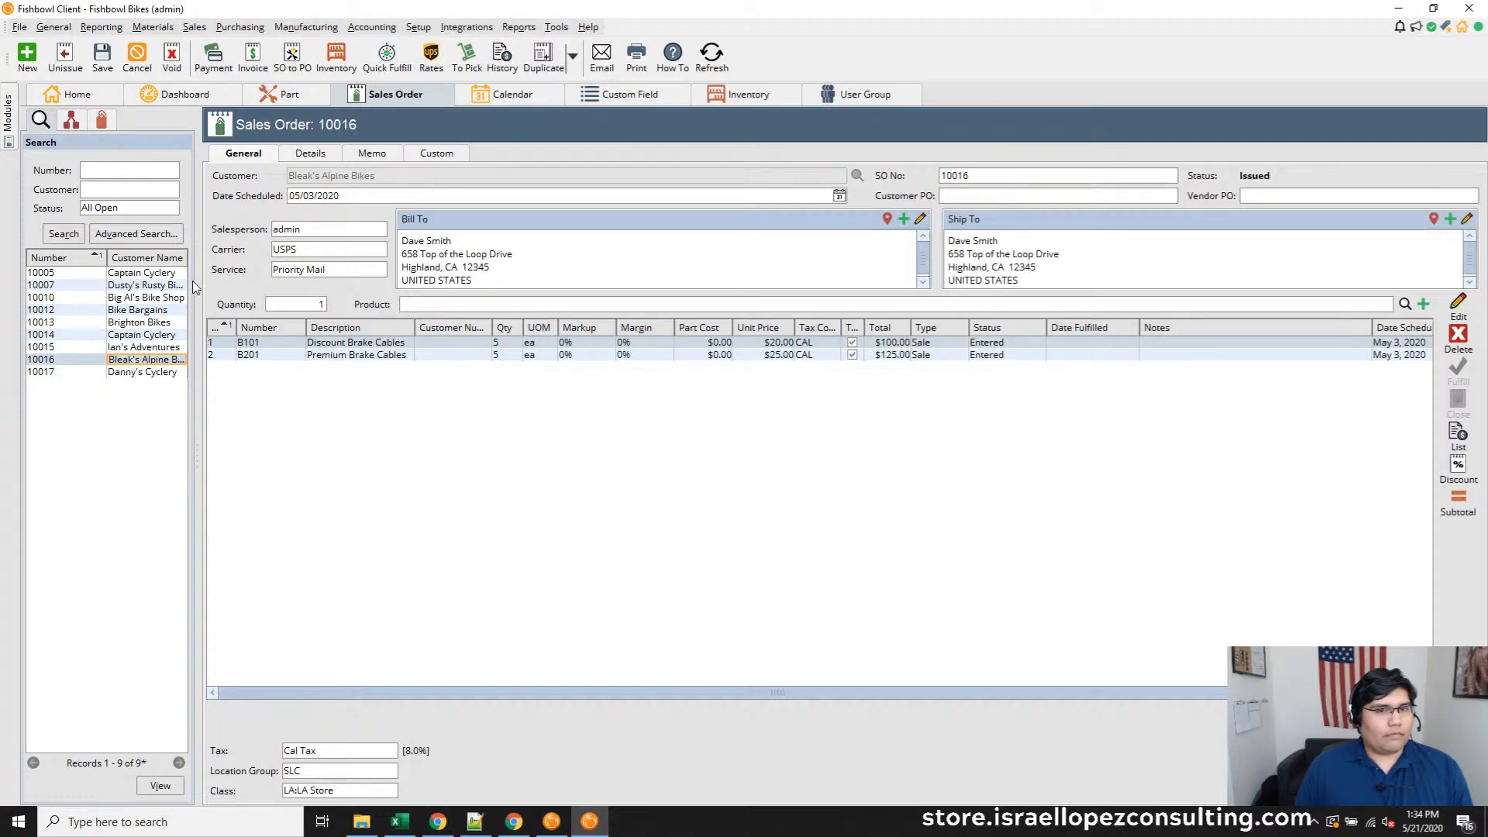
{"action": "left_click", "coordinate": [172, 62]}
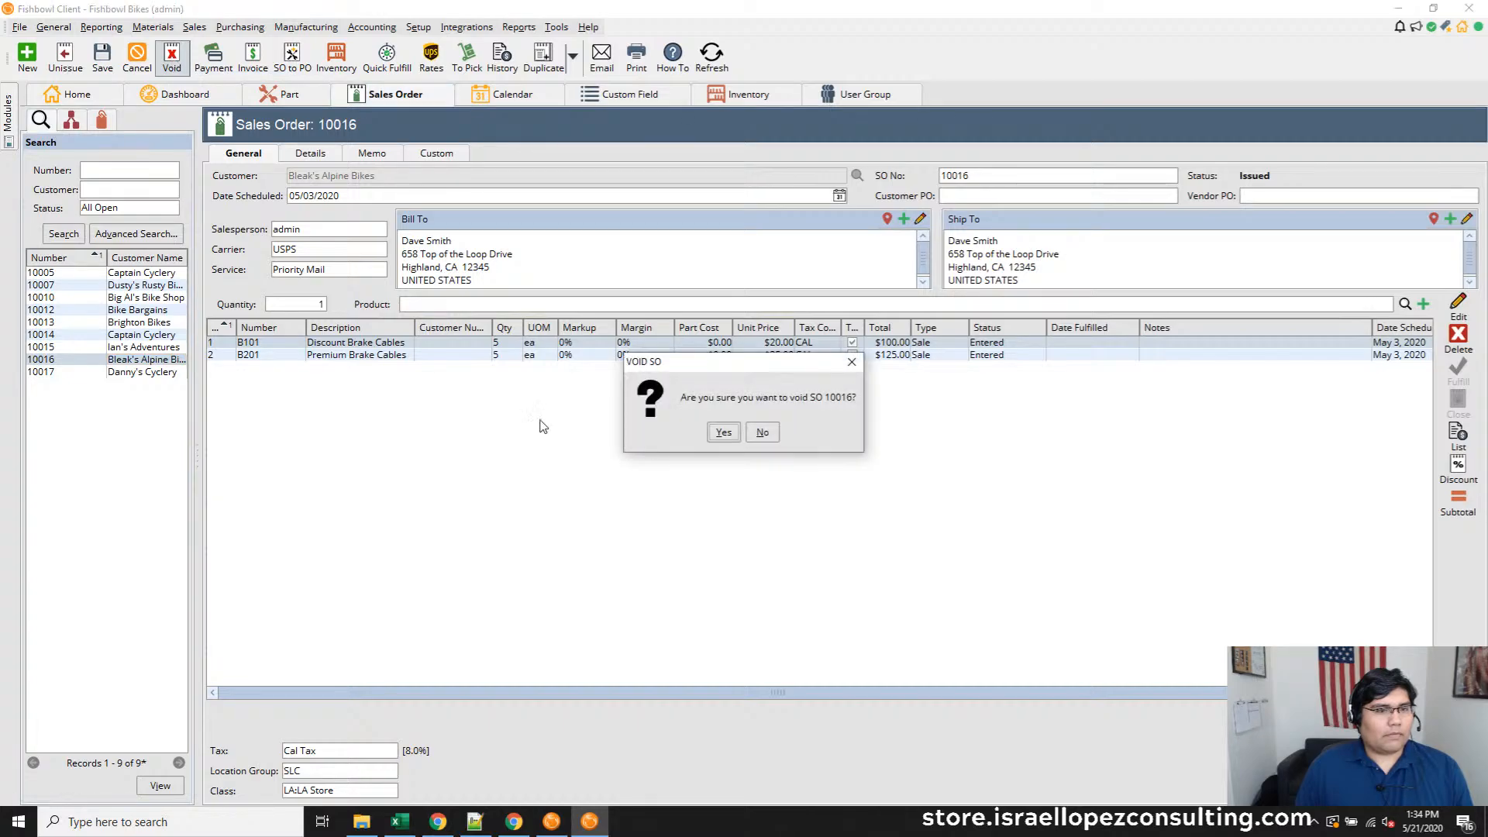
{"action": "left_click", "coordinate": [745, 434]}
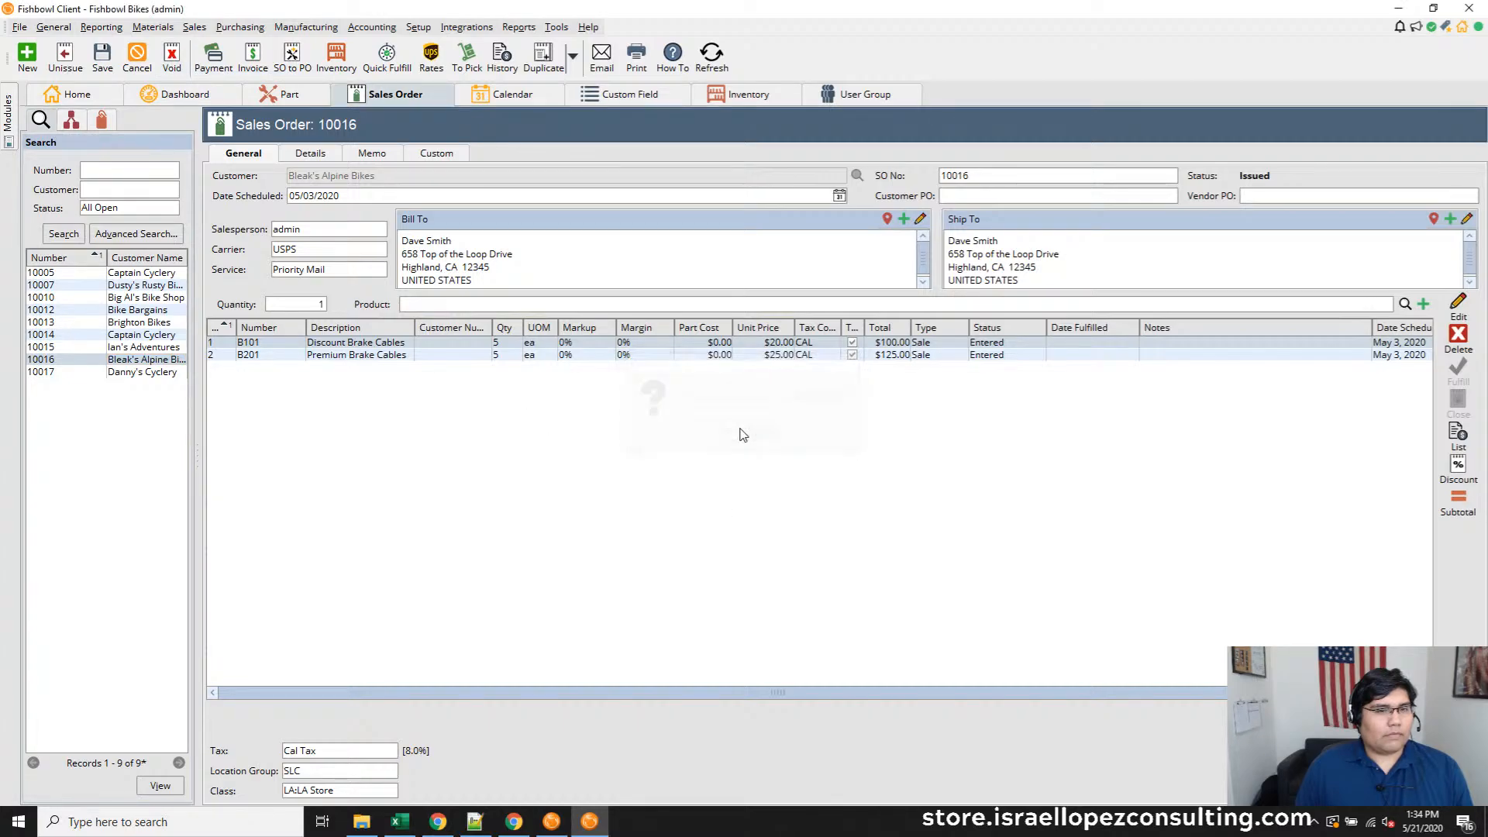
{"action": "left_click", "coordinate": [172, 62]}
{"action": "left_click", "coordinate": [723, 433]}
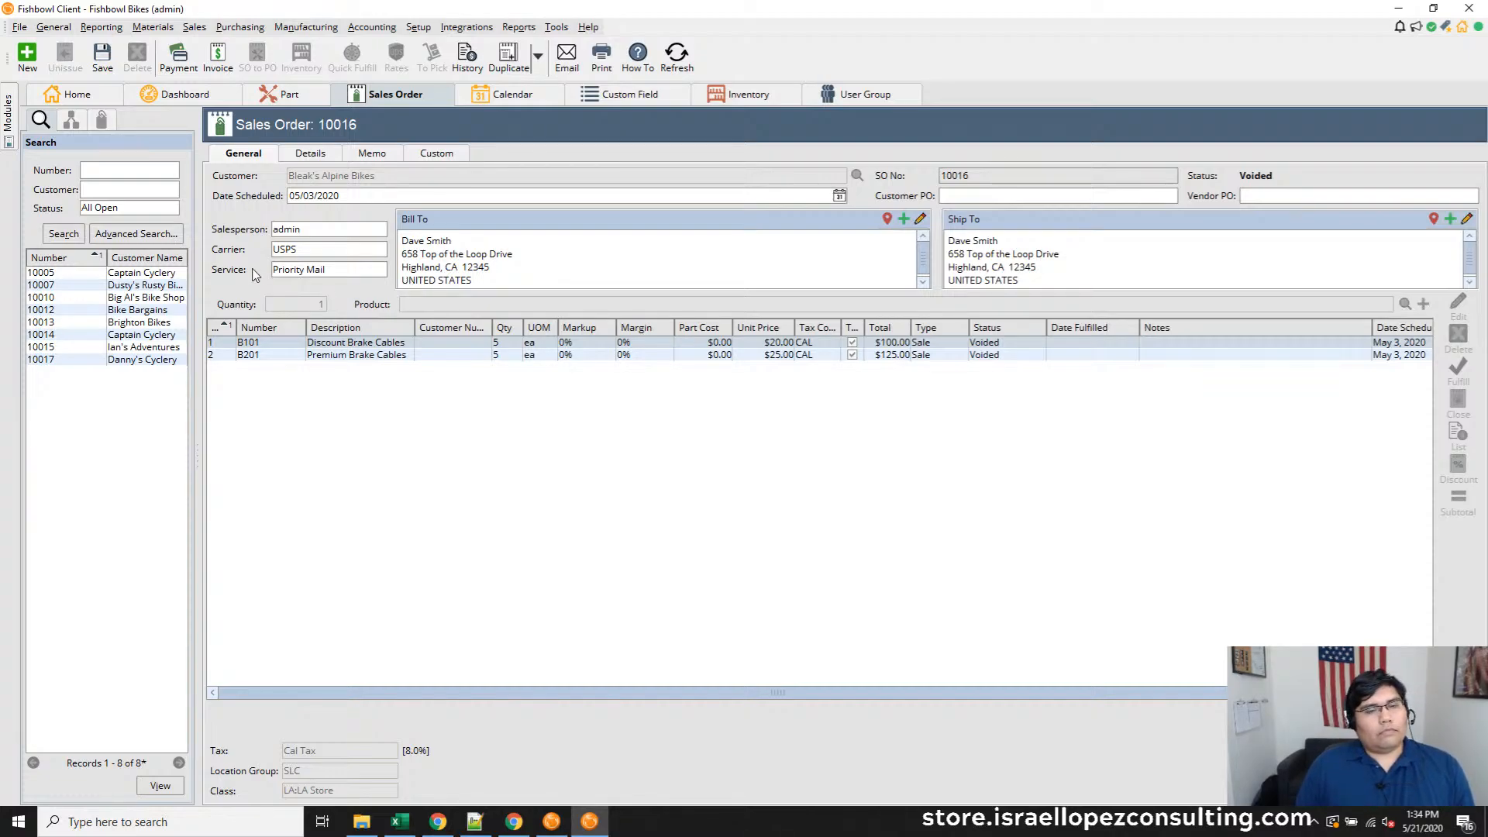
Review the Details, Memo and Custom sections of the voided Bleak's Alpine Bikes sales order
{"action": "left_click", "coordinate": [321, 155]}
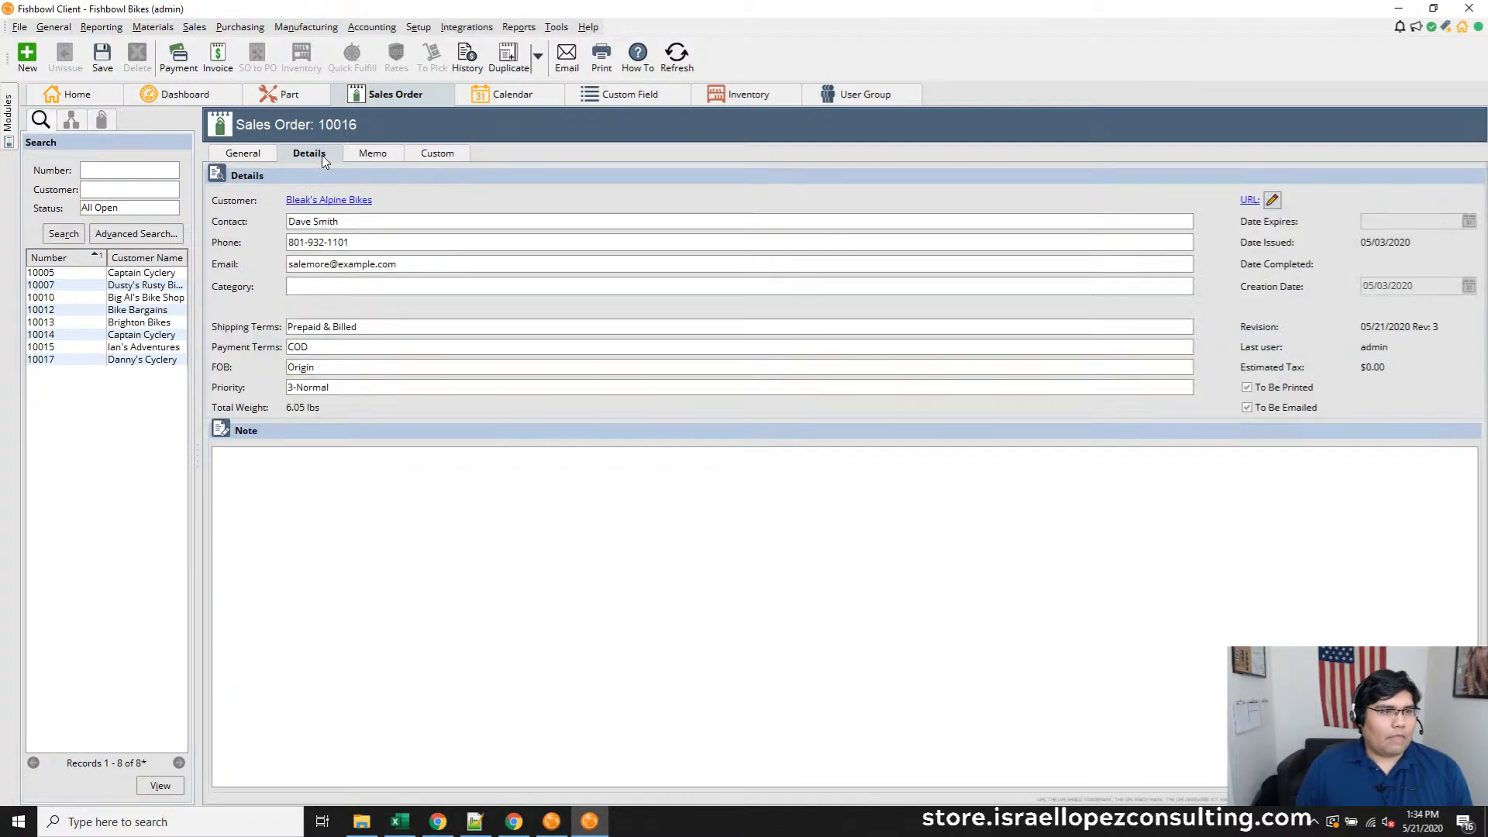
{"action": "left_click", "coordinate": [364, 156]}
{"action": "left_click", "coordinate": [430, 160]}
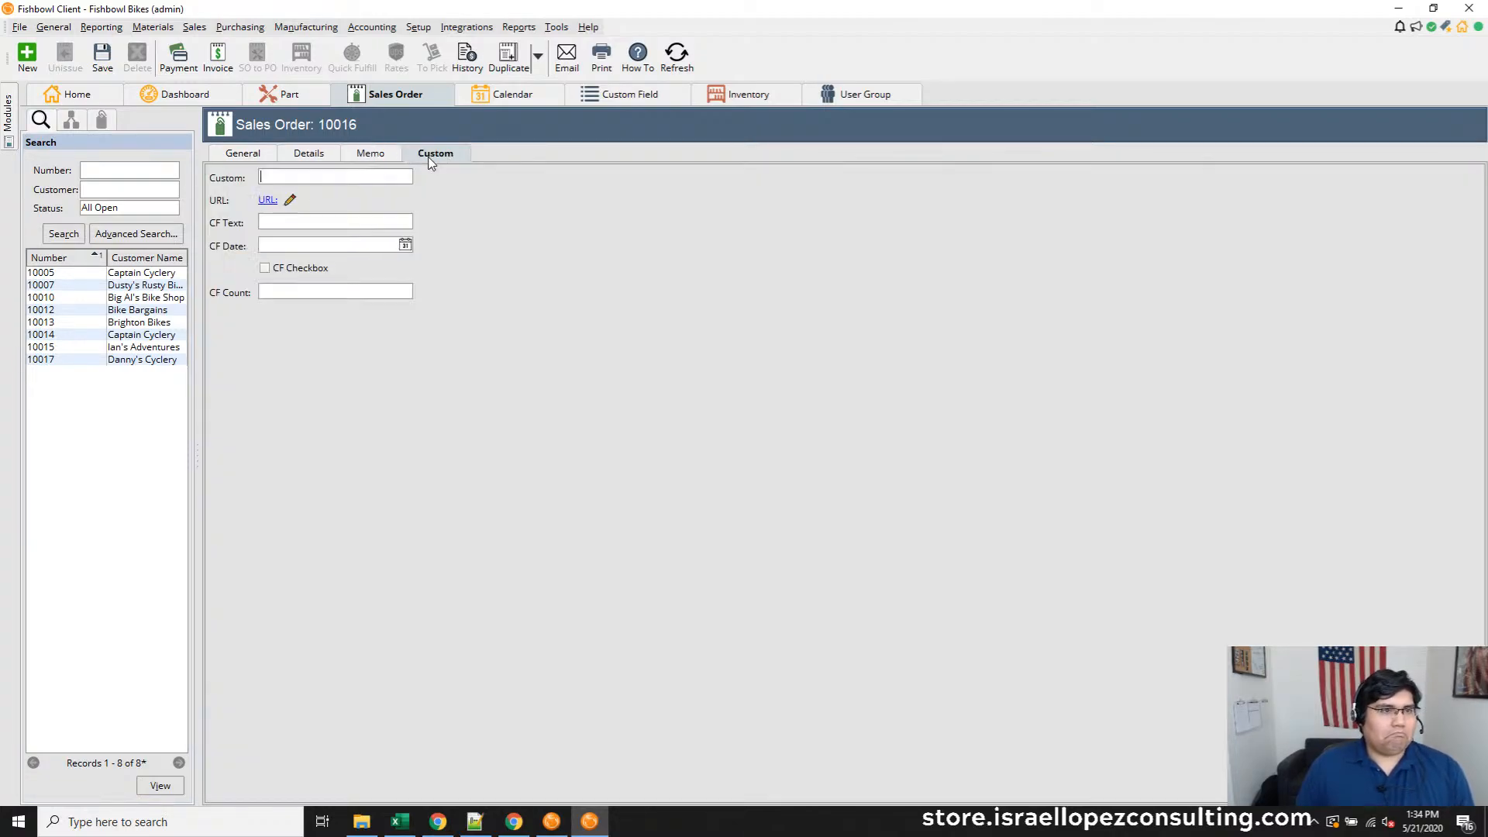
{"action": "left_click", "coordinate": [241, 158]}
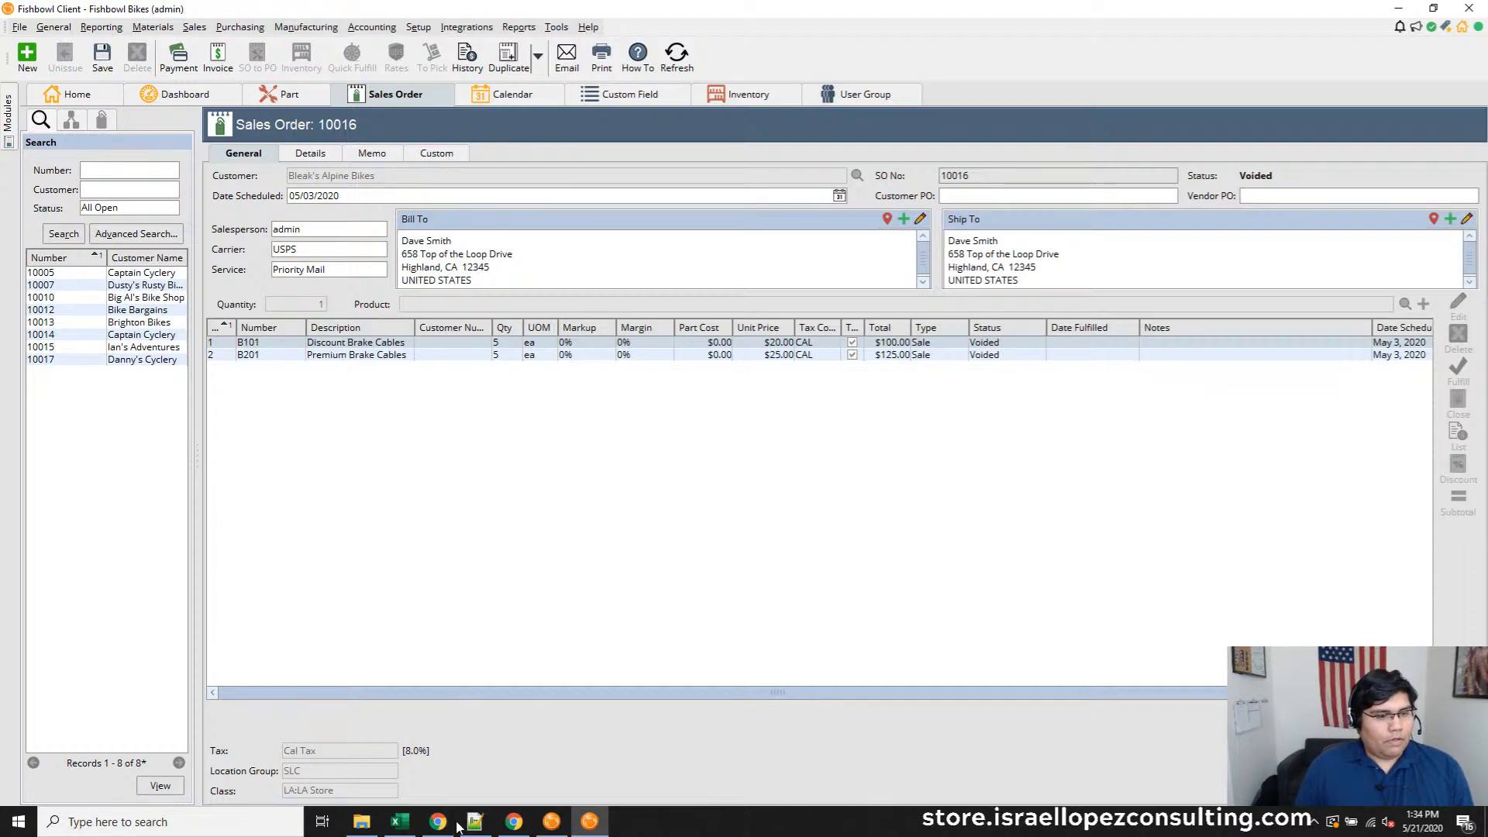
Return to the release notes in Chrome and view the page linked from the Cancelled stamp entry in a separate tab
{"action": "left_click", "coordinate": [514, 821]}
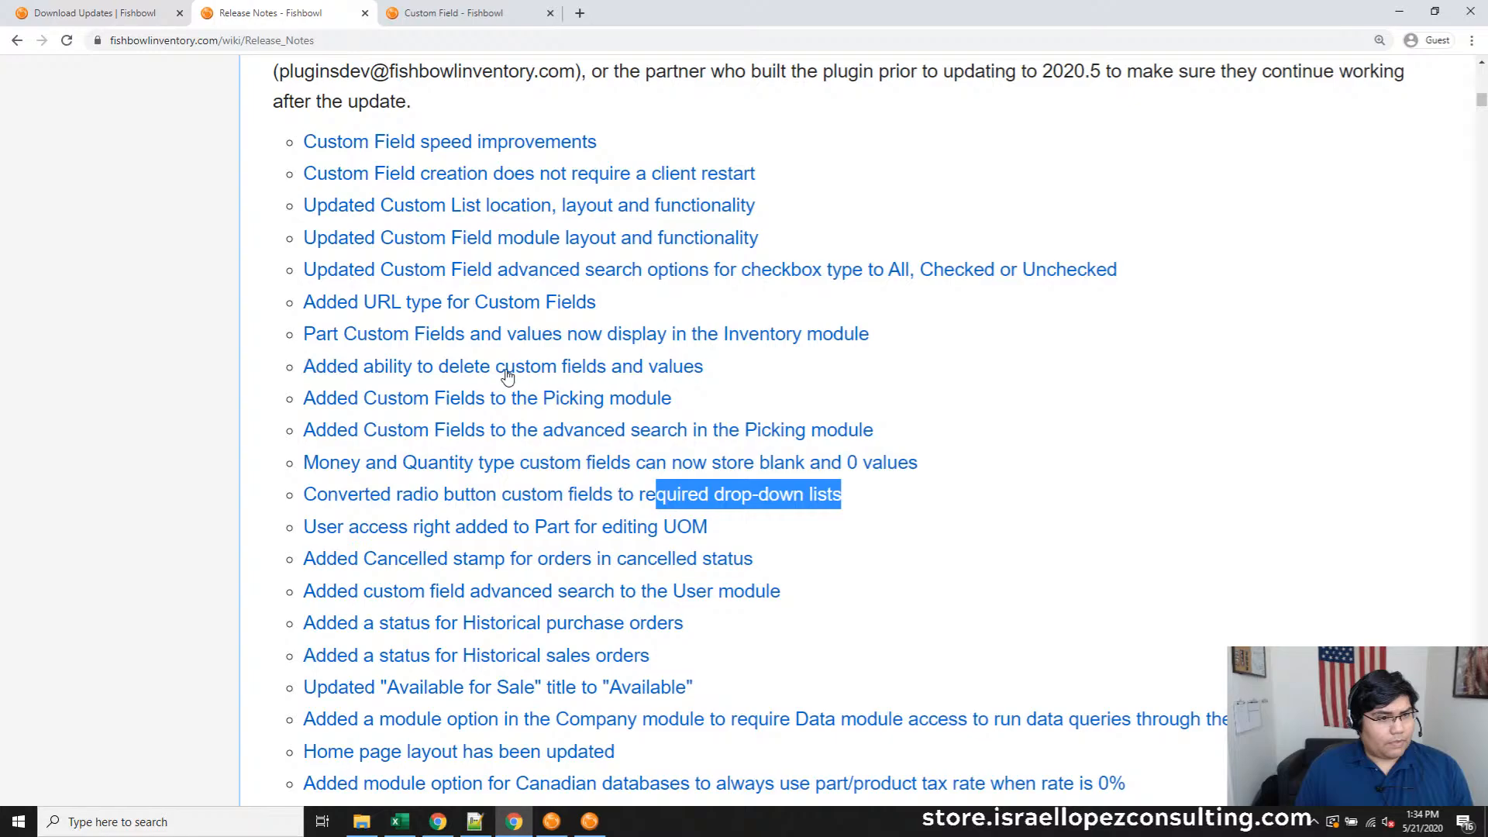
{"action": "middle_click", "coordinate": [585, 556]}
{"action": "left_click", "coordinate": [430, 28]}
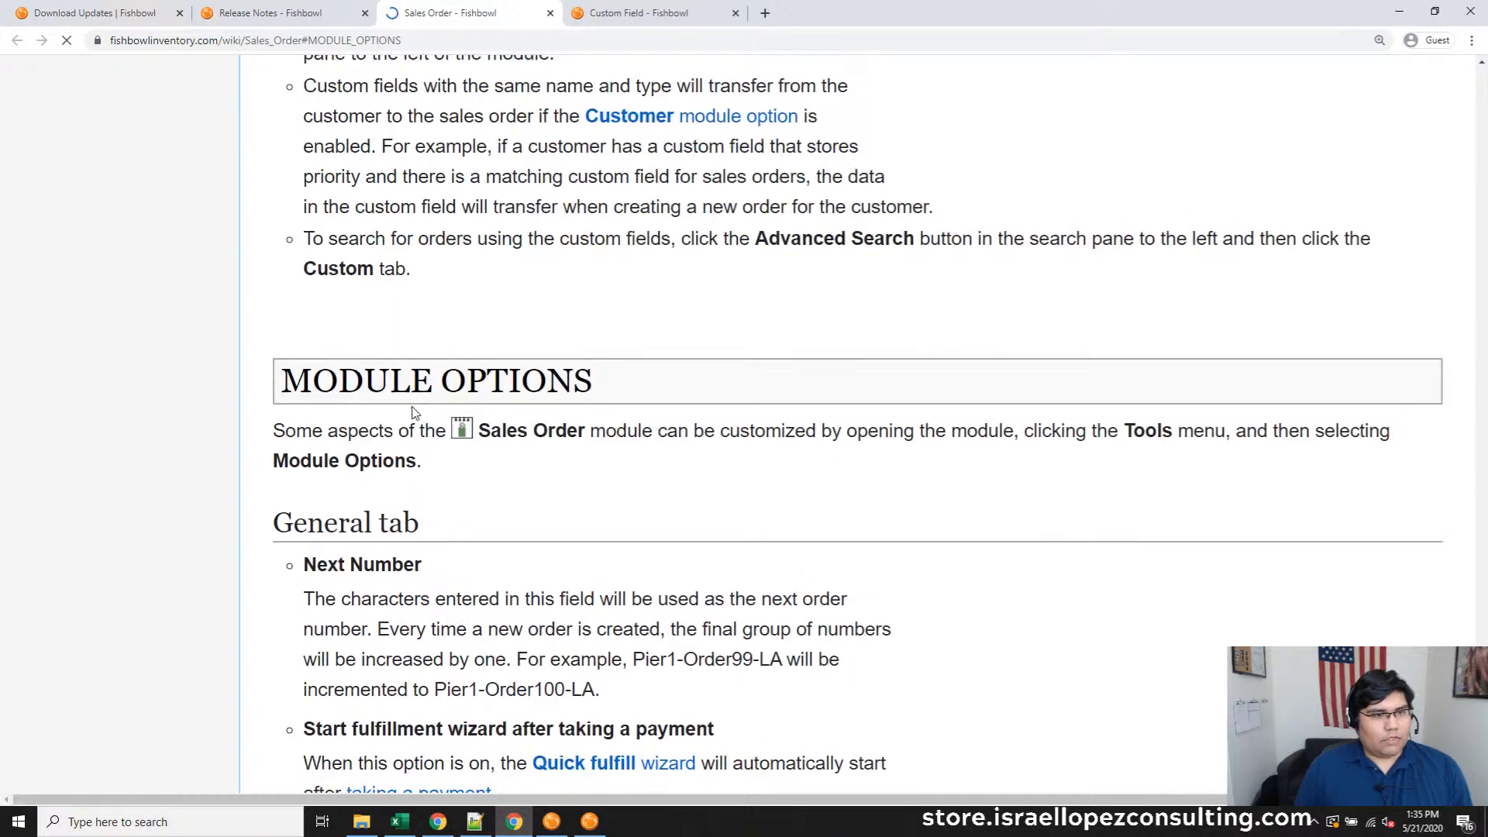
Examine the Module Options section and earlier sections of the Sales Order wiki page at 125% zoom
{"action": "scroll", "coordinate": [413, 410], "scroll_direction": "down", "scroll_amount": 5}
{"action": "key", "text": "ctrl+0"}
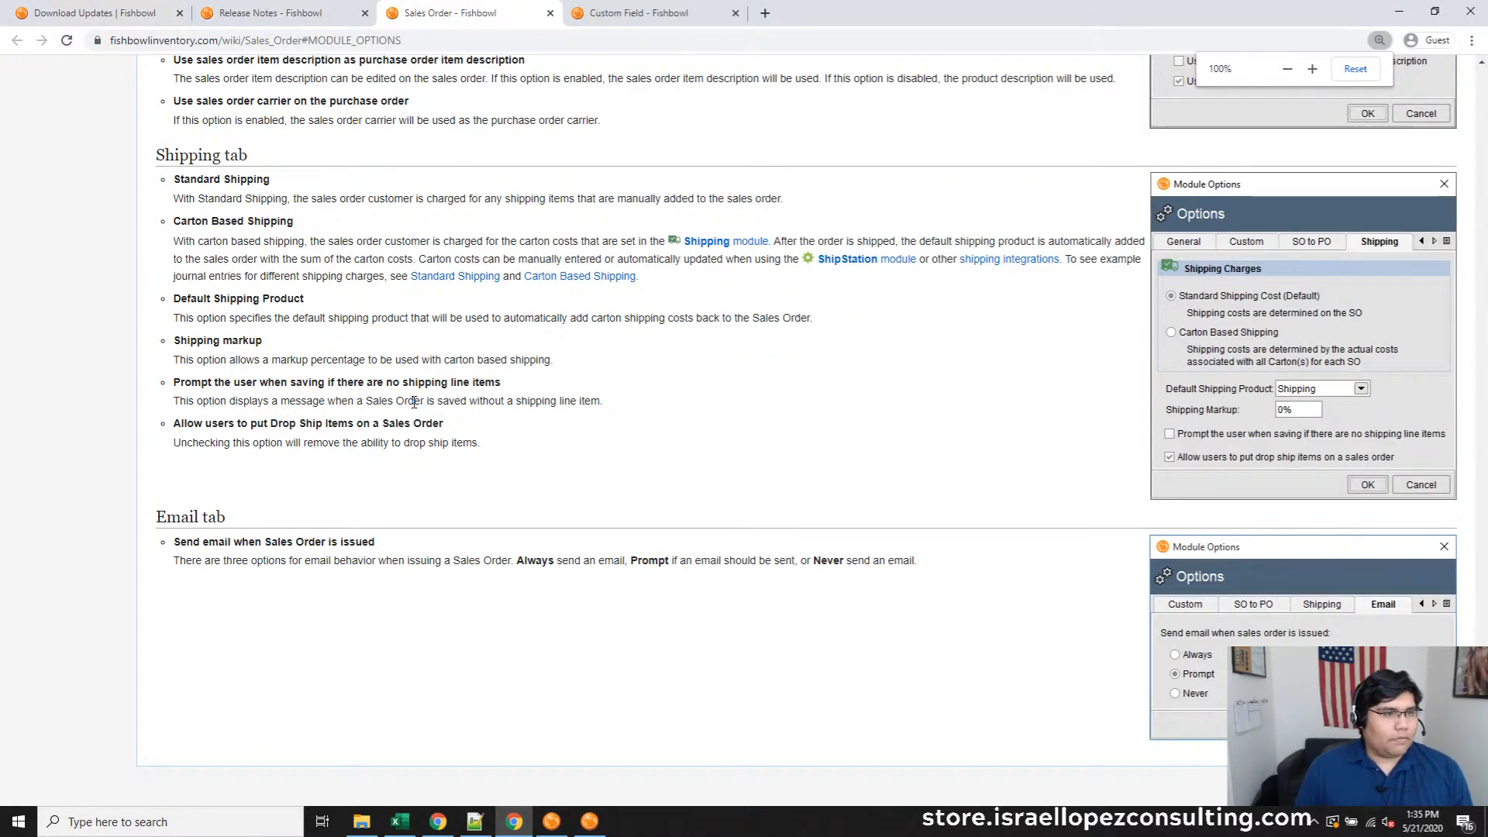
{"action": "key", "text": "ctrl+plus"}
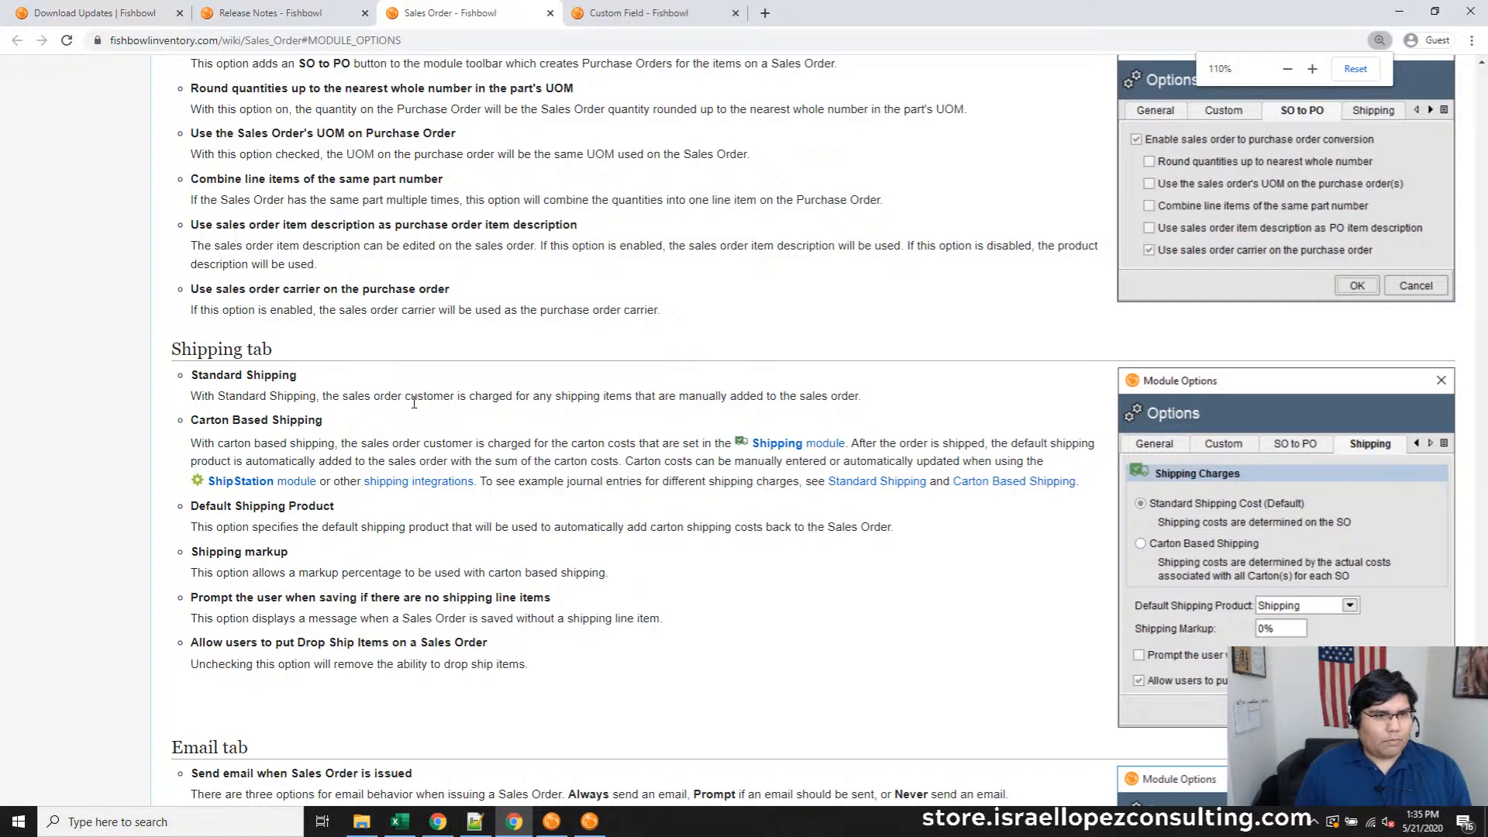
{"action": "key", "text": "ctrl+plus"}
{"action": "scroll", "coordinate": [413, 403], "scroll_direction": "down", "scroll_amount": 4}
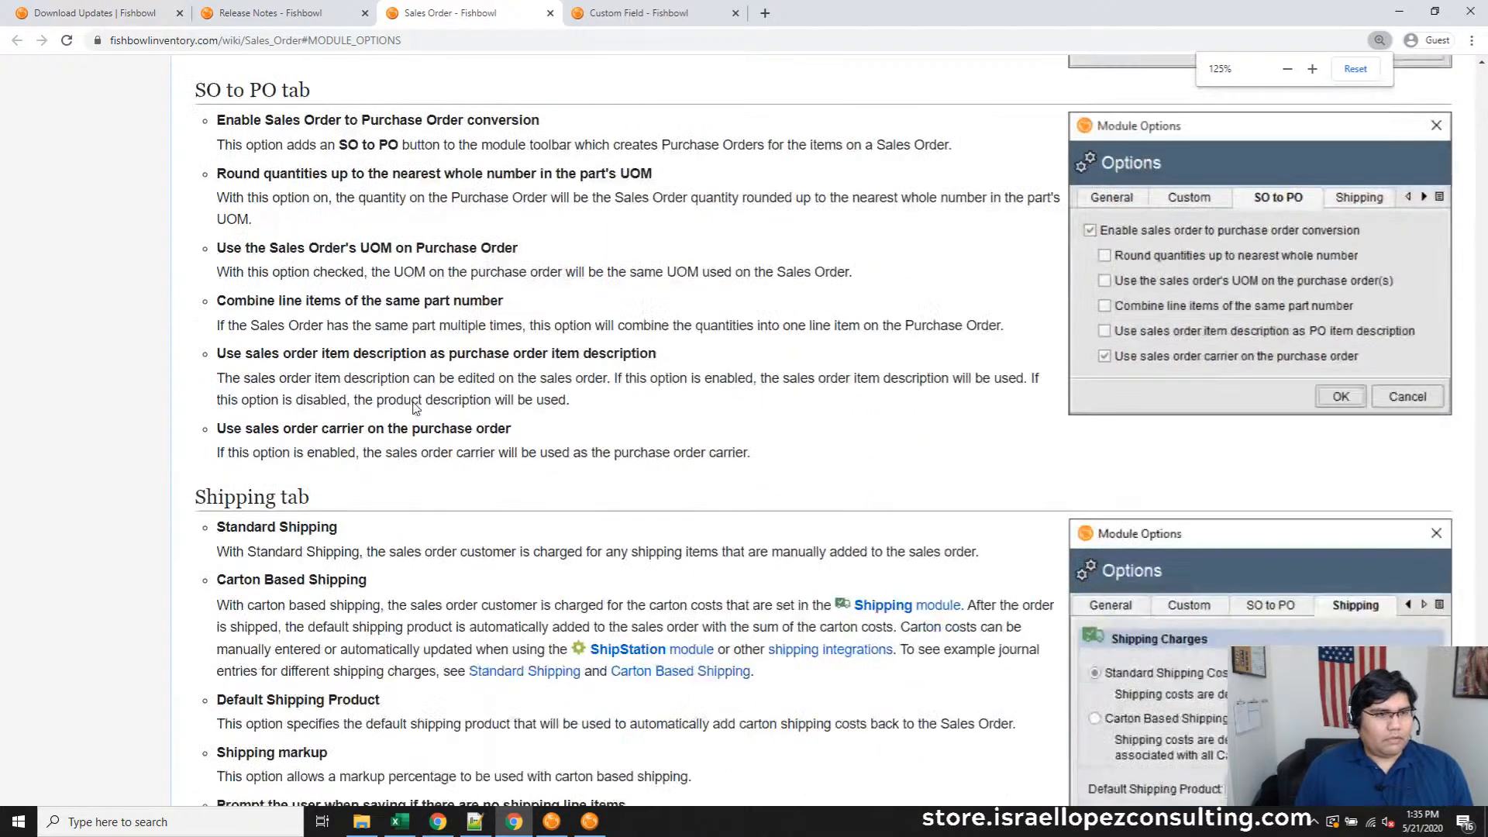
{"action": "scroll", "coordinate": [416, 408], "scroll_direction": "down", "scroll_amount": 1}
{"action": "scroll", "coordinate": [413, 403], "scroll_direction": "down", "scroll_amount": 5}
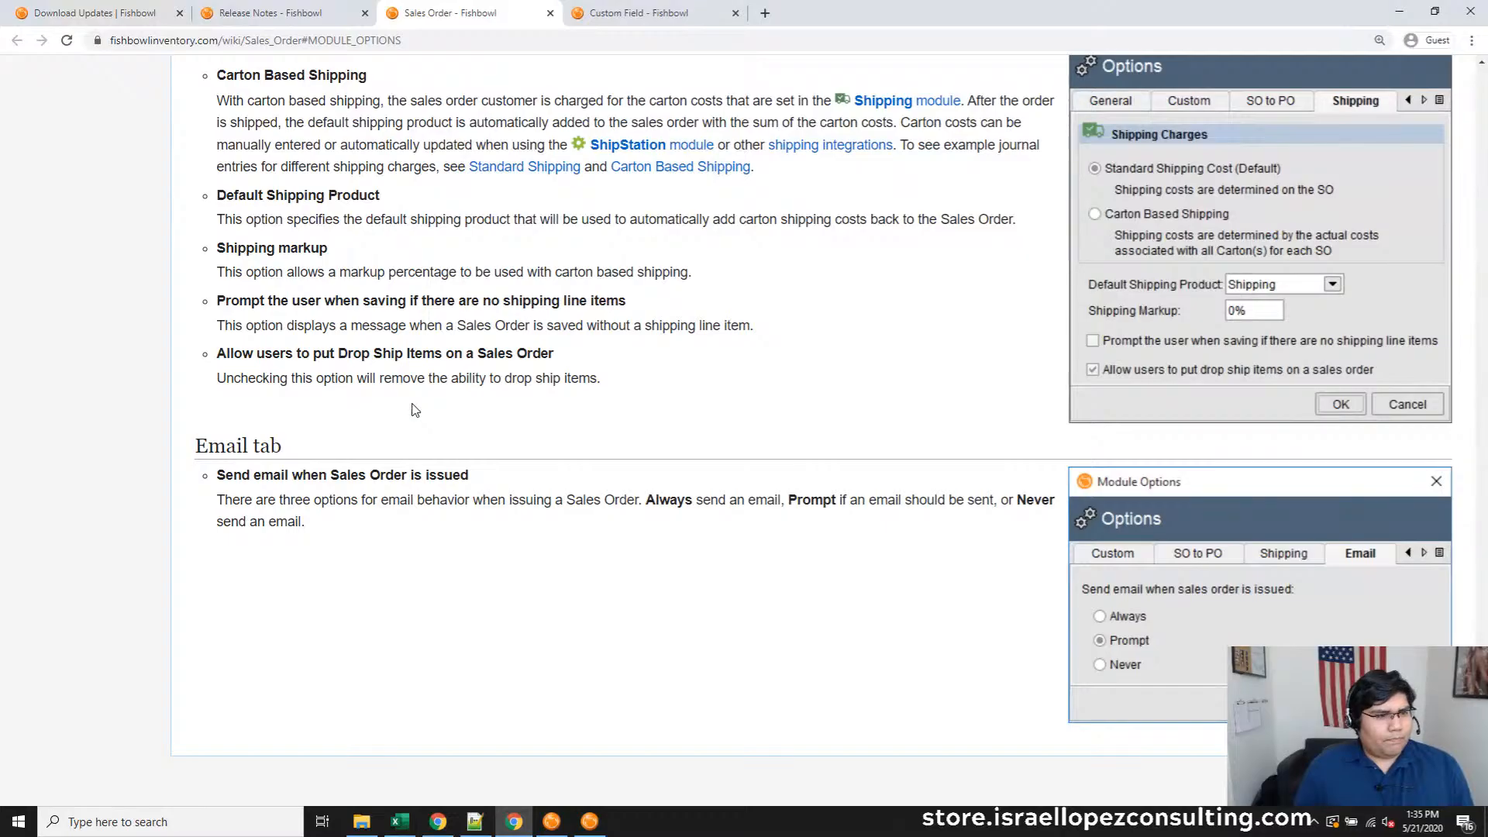
{"action": "scroll", "coordinate": [415, 403], "scroll_direction": "up", "scroll_amount": 15}
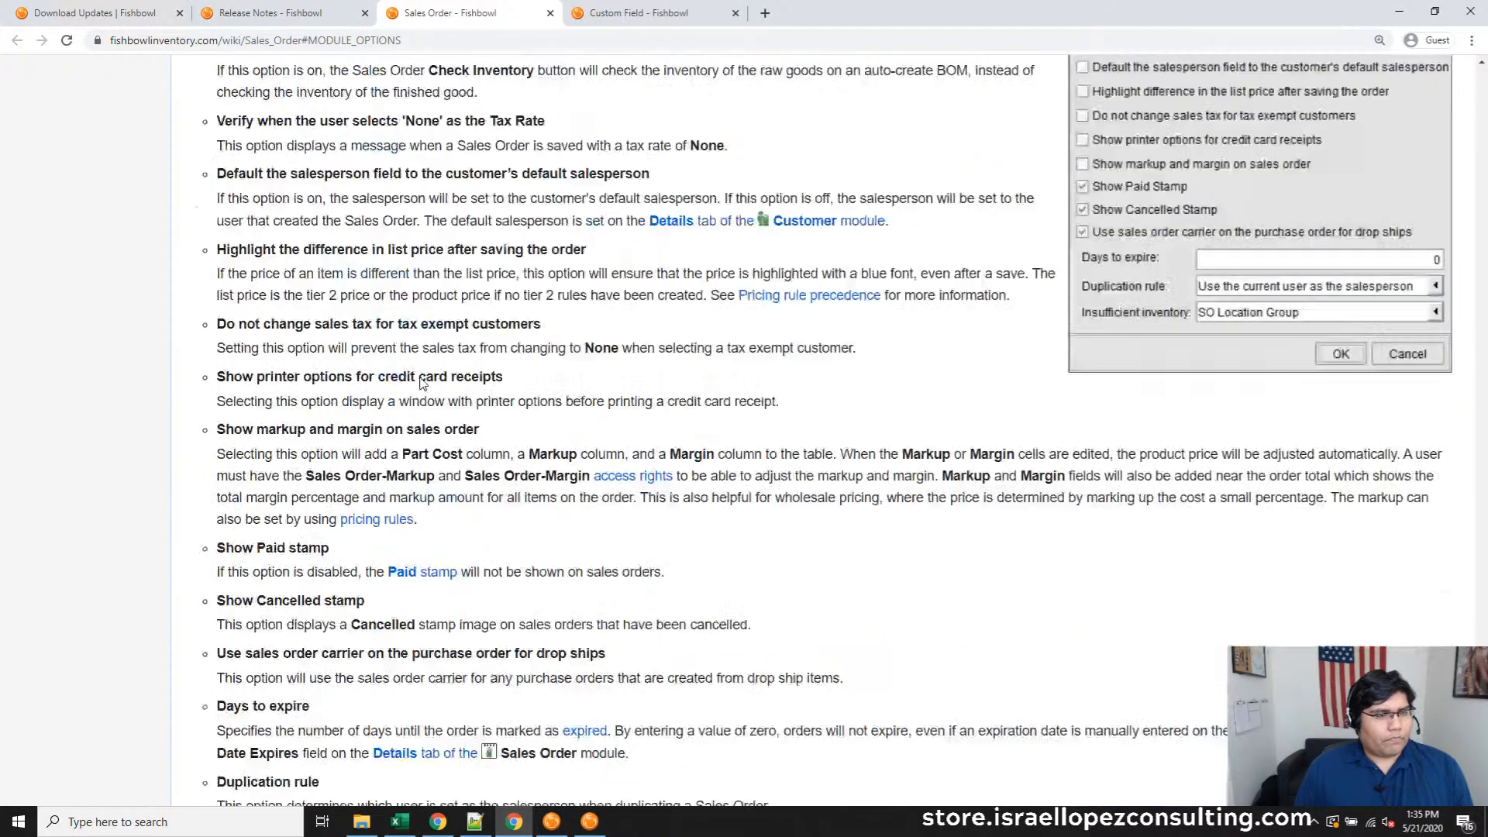
{"action": "scroll", "coordinate": [420, 384], "scroll_direction": "up", "scroll_amount": 20}
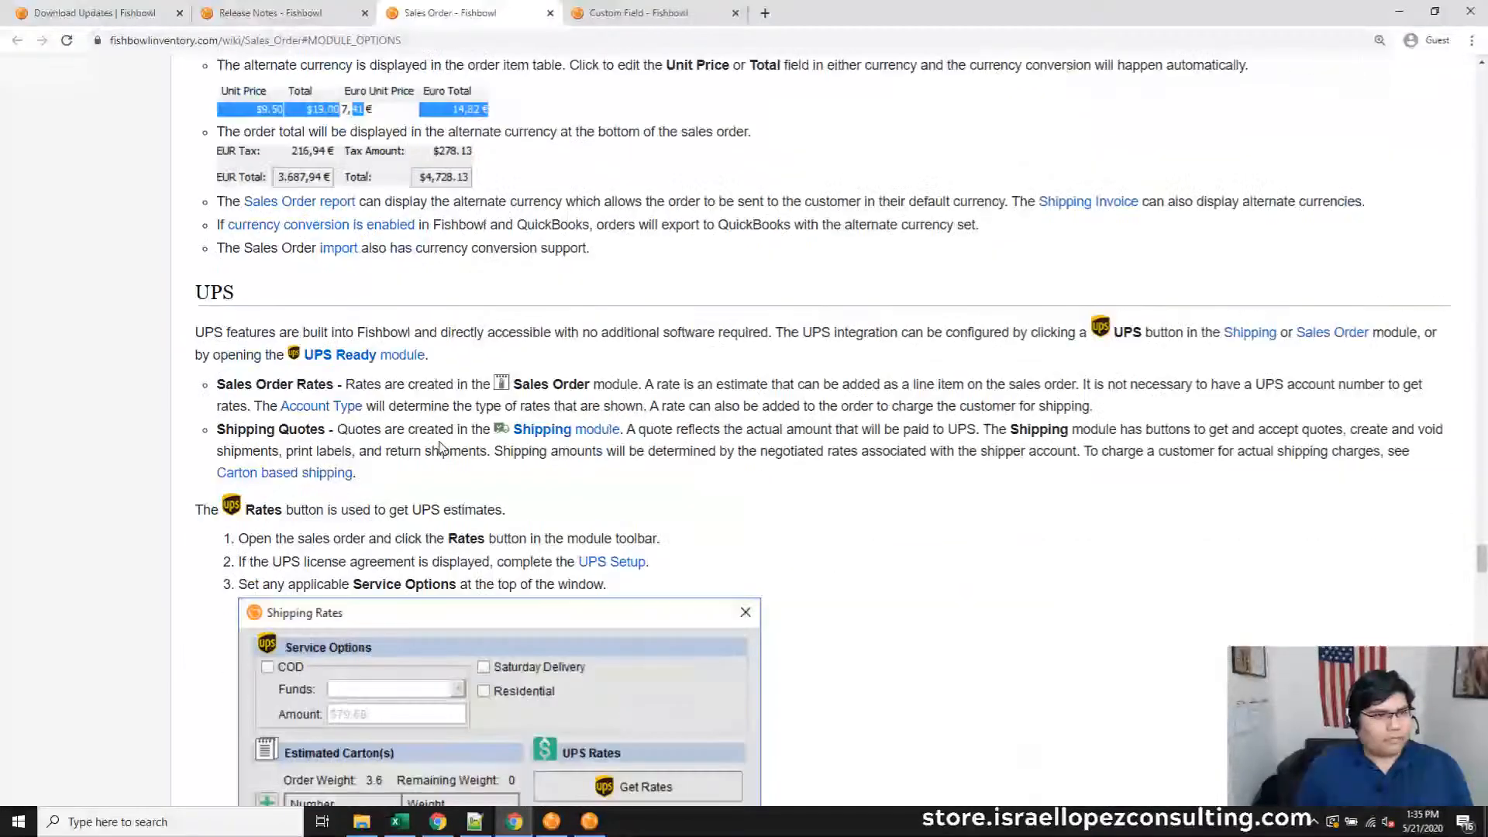
{"action": "scroll", "coordinate": [440, 448], "scroll_direction": "up", "scroll_amount": 20}
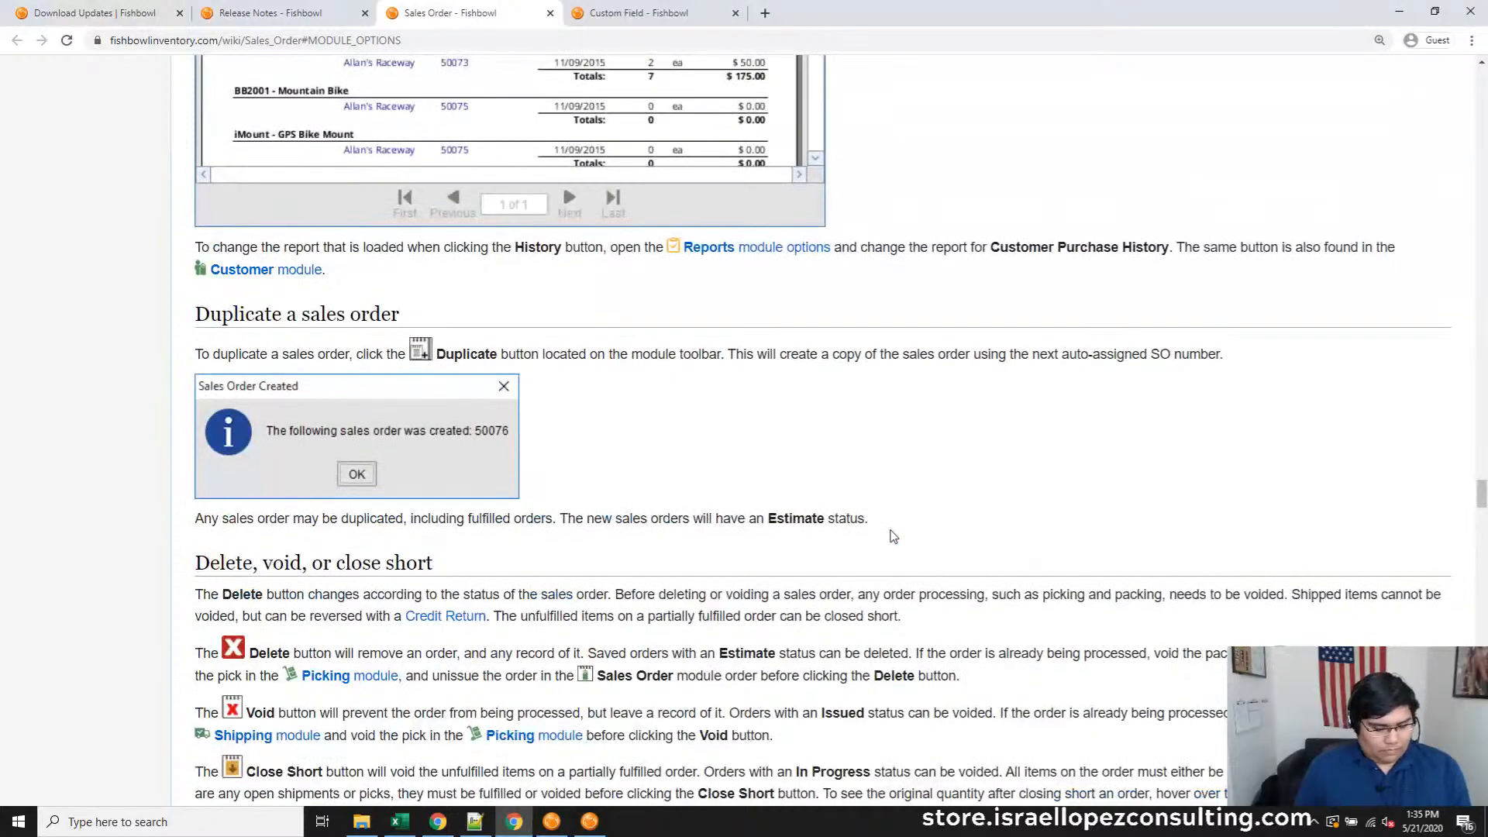
Search the Sales Order wiki page for "Cancelled" and highlight the description of the Cancel function
{"action": "key", "text": "ctrl+f"}
{"action": "type", "text": "Cancelled"}
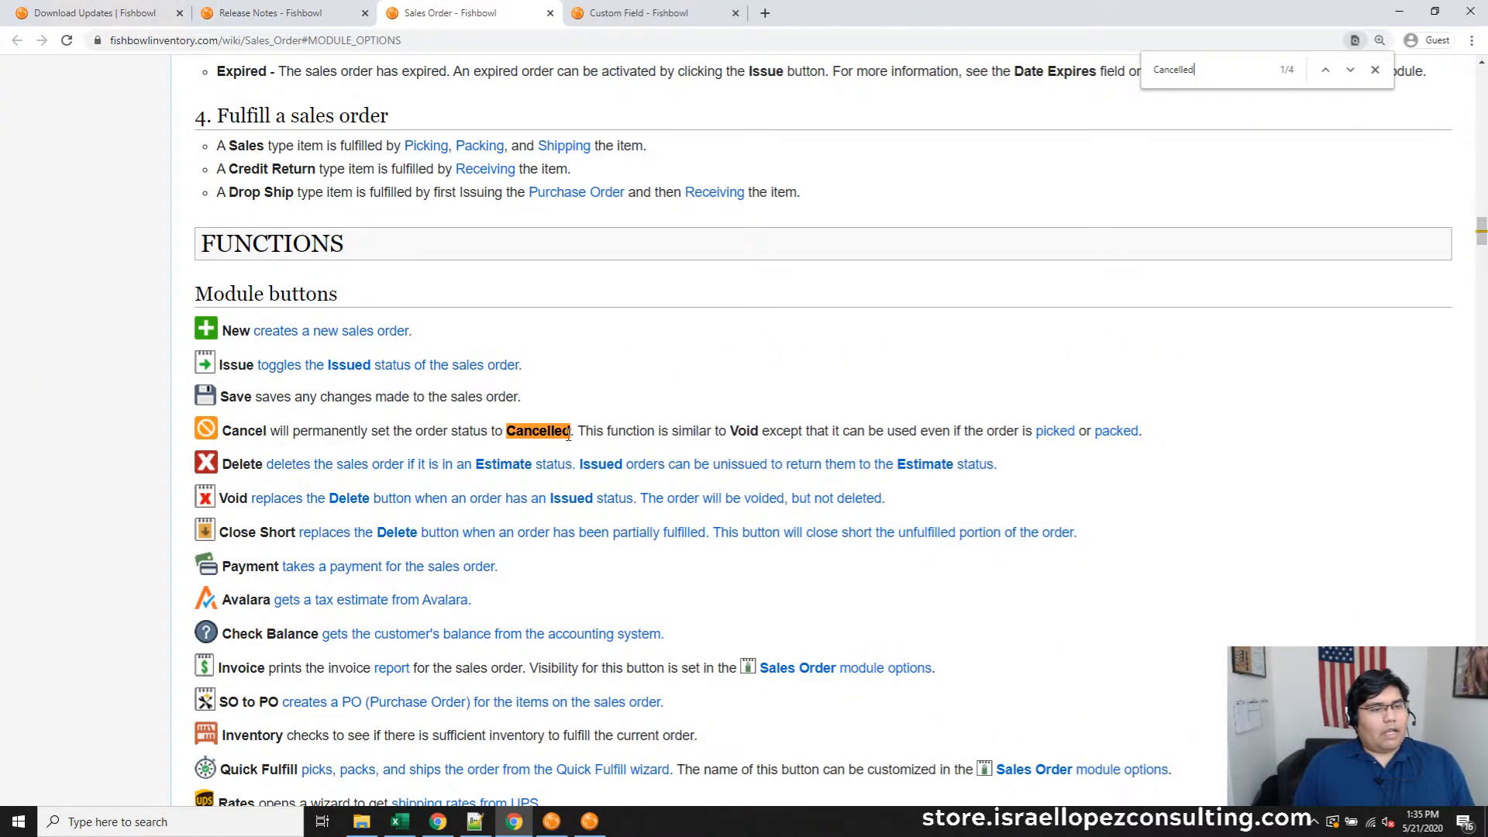
{"action": "left_click_drag", "start_coordinate": [293, 431], "coordinate": [1166, 436]}
{"action": "double_click", "coordinate": [661, 432]}
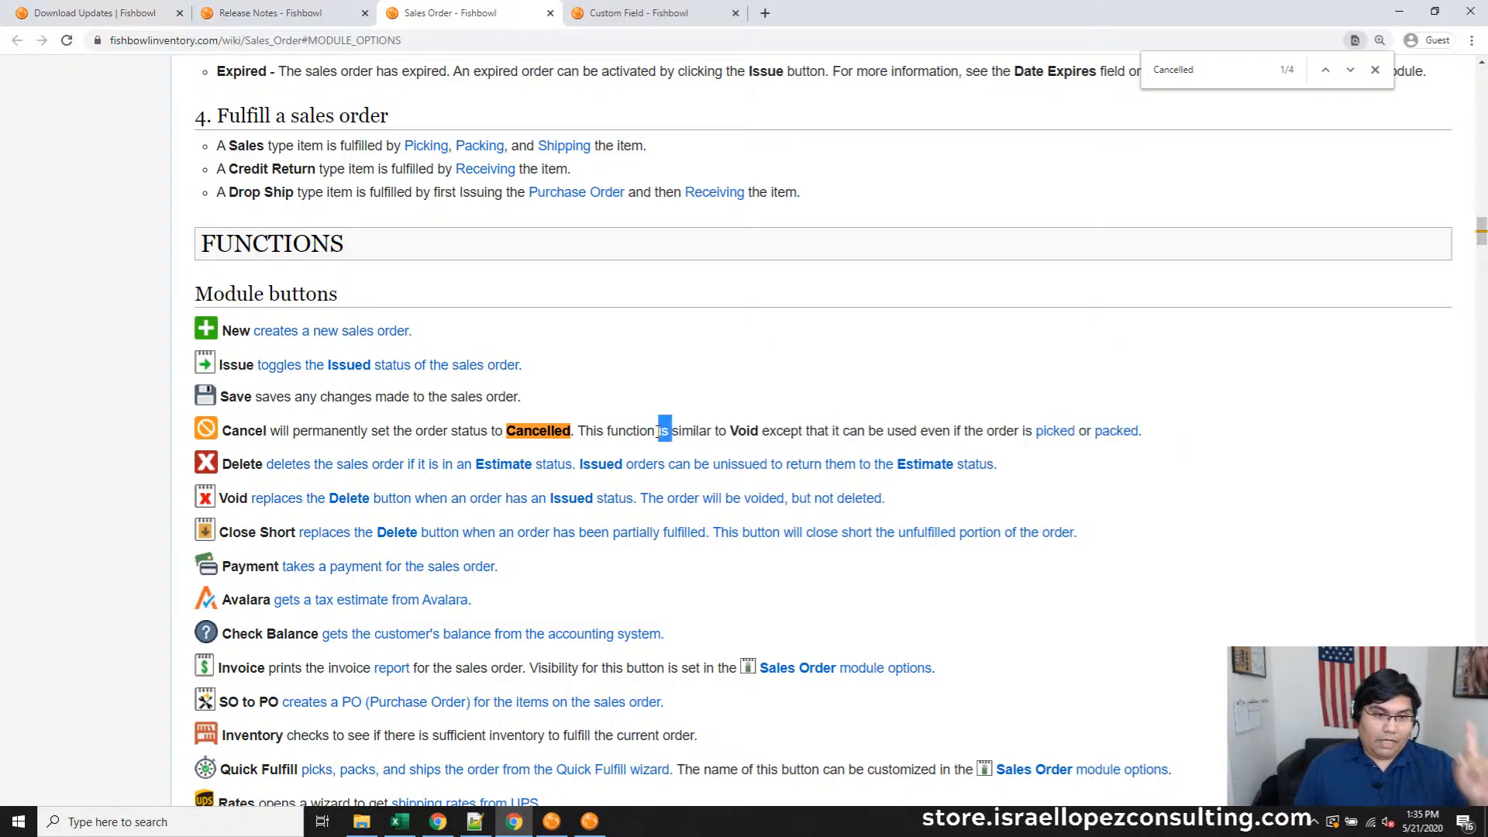
{"action": "left_click", "coordinate": [660, 433]}
Return to Fishbowl and finish the pick for the in-progress Captain Cyclery sales order, selecting the needed Basic Bike Helmet serial number
{"action": "left_click", "coordinate": [271, 12]}
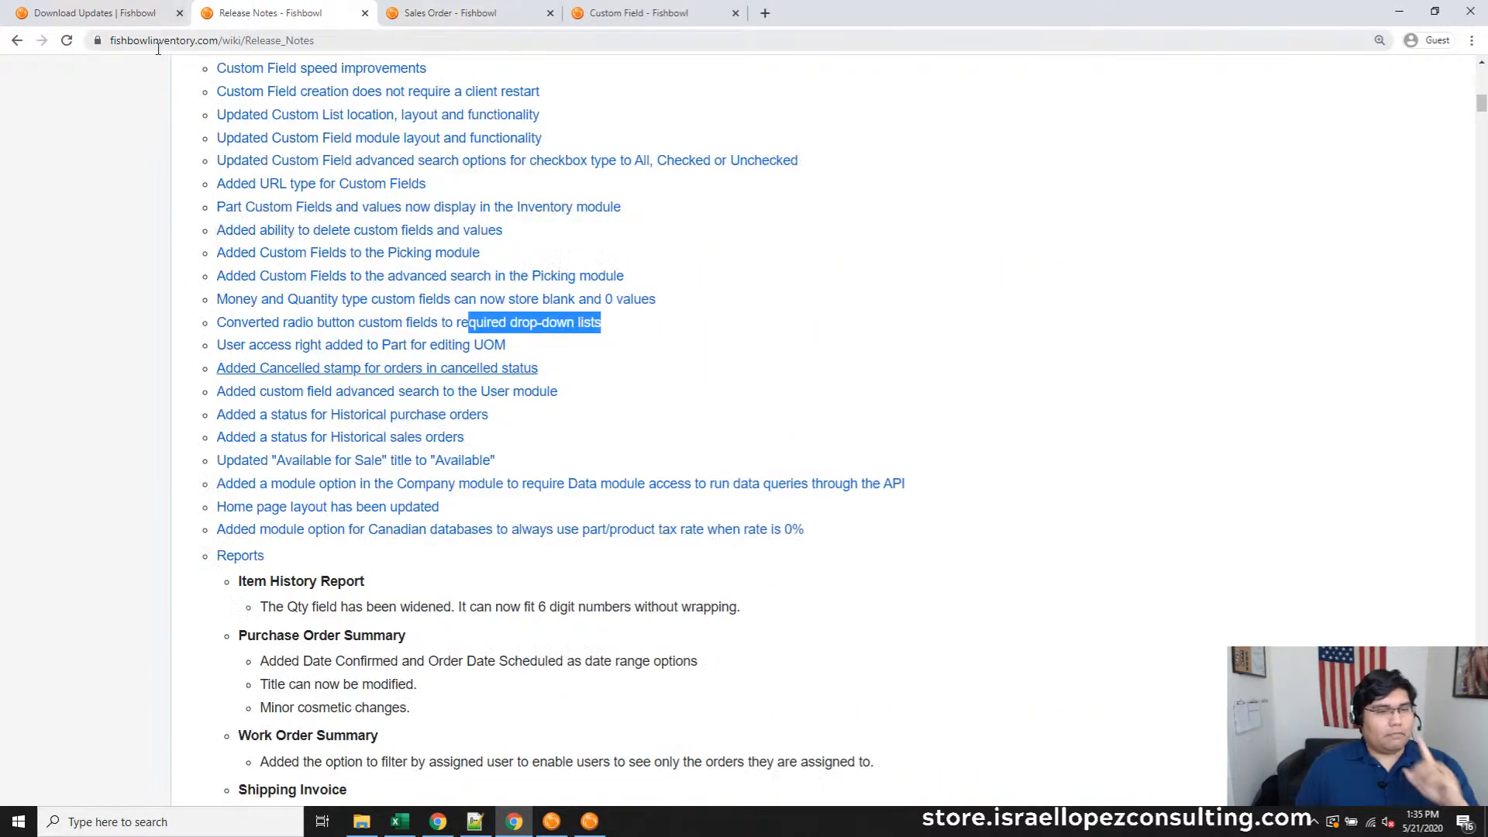
{"action": "left_click", "coordinate": [1399, 11]}
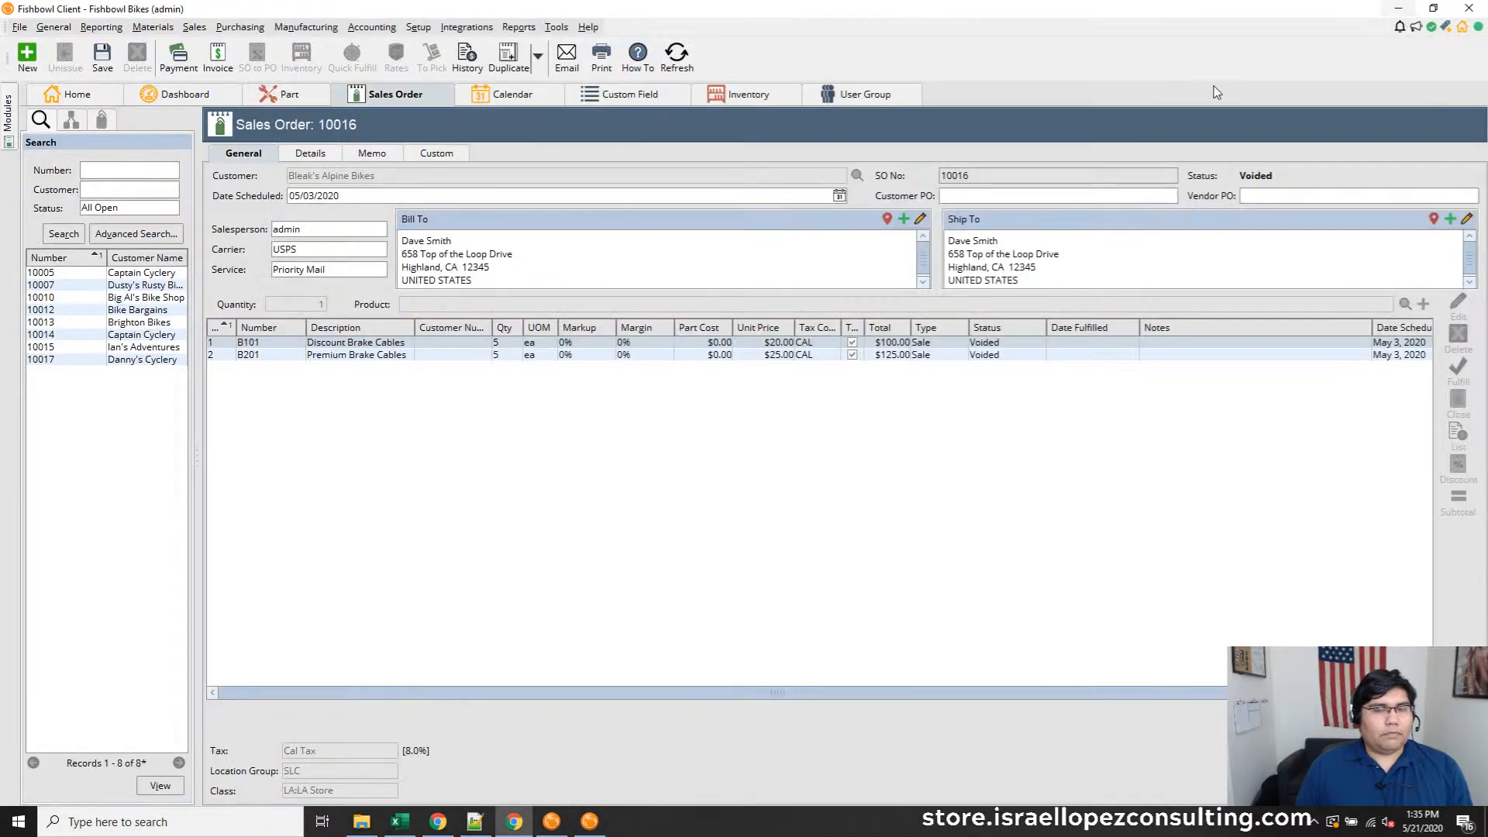
{"action": "left_click", "coordinate": [145, 338]}
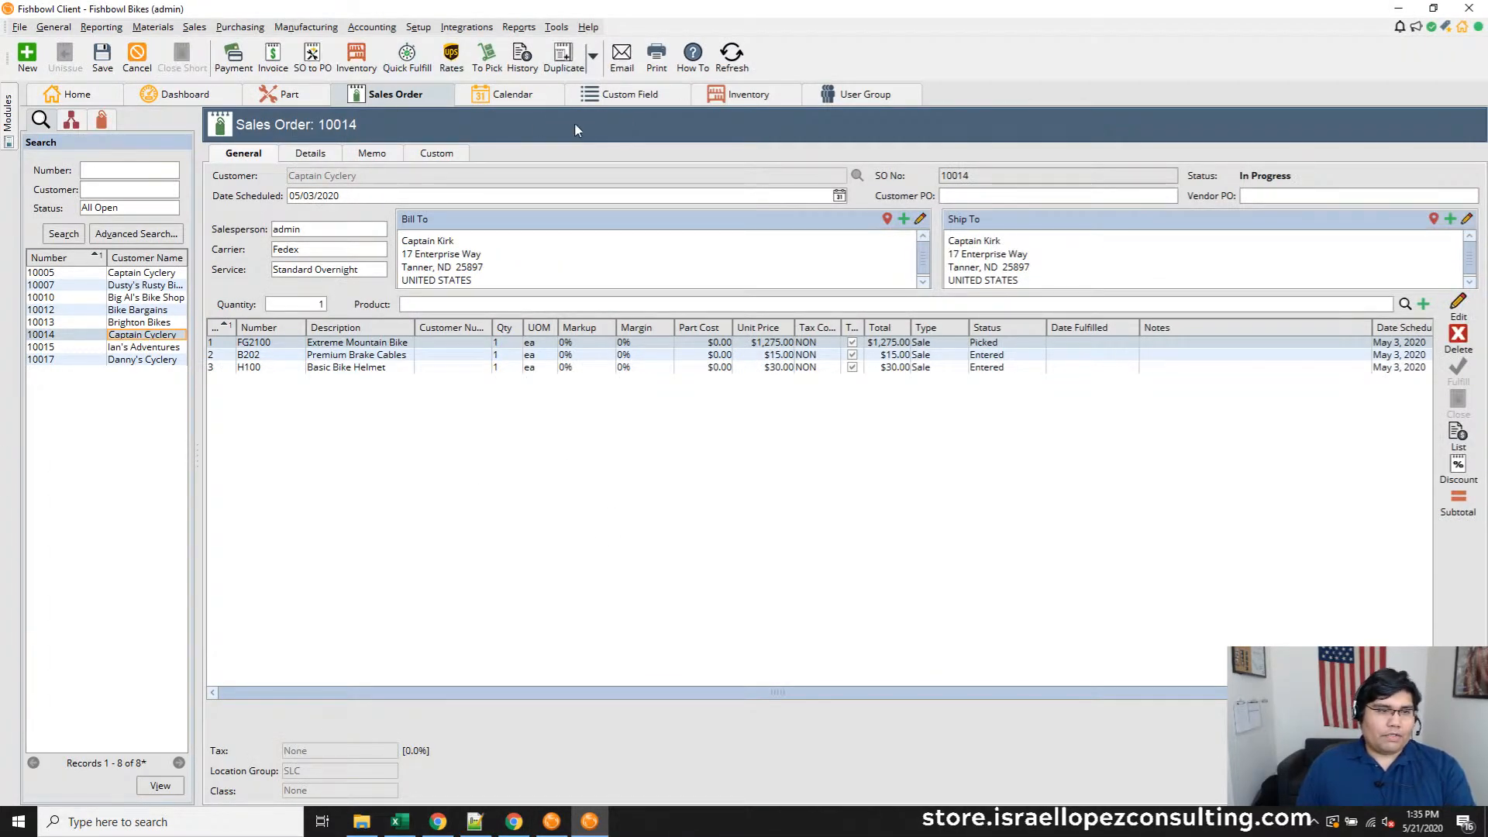
{"action": "left_click", "coordinate": [487, 56]}
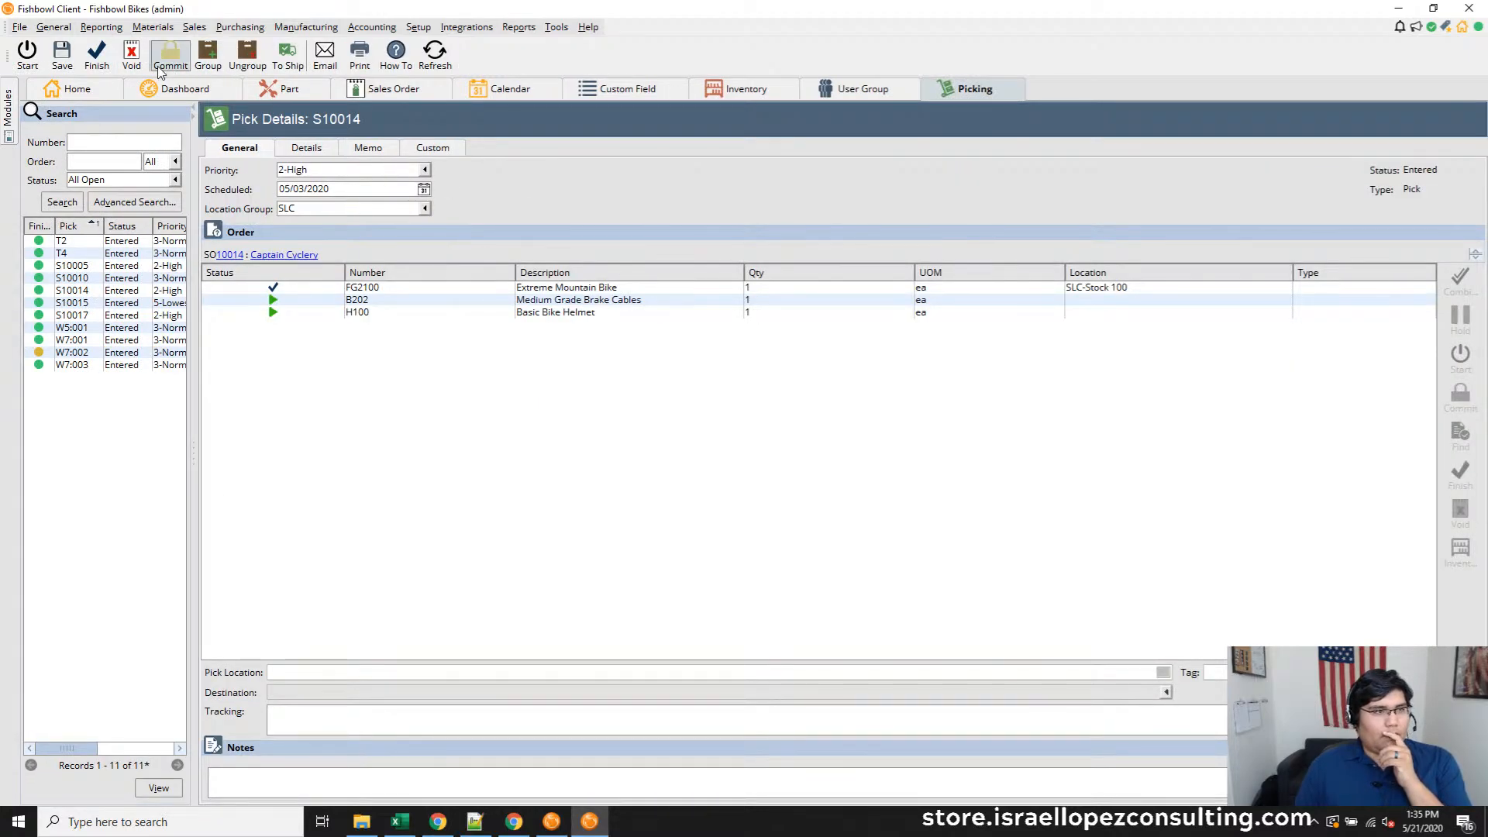
{"action": "left_click", "coordinate": [101, 65]}
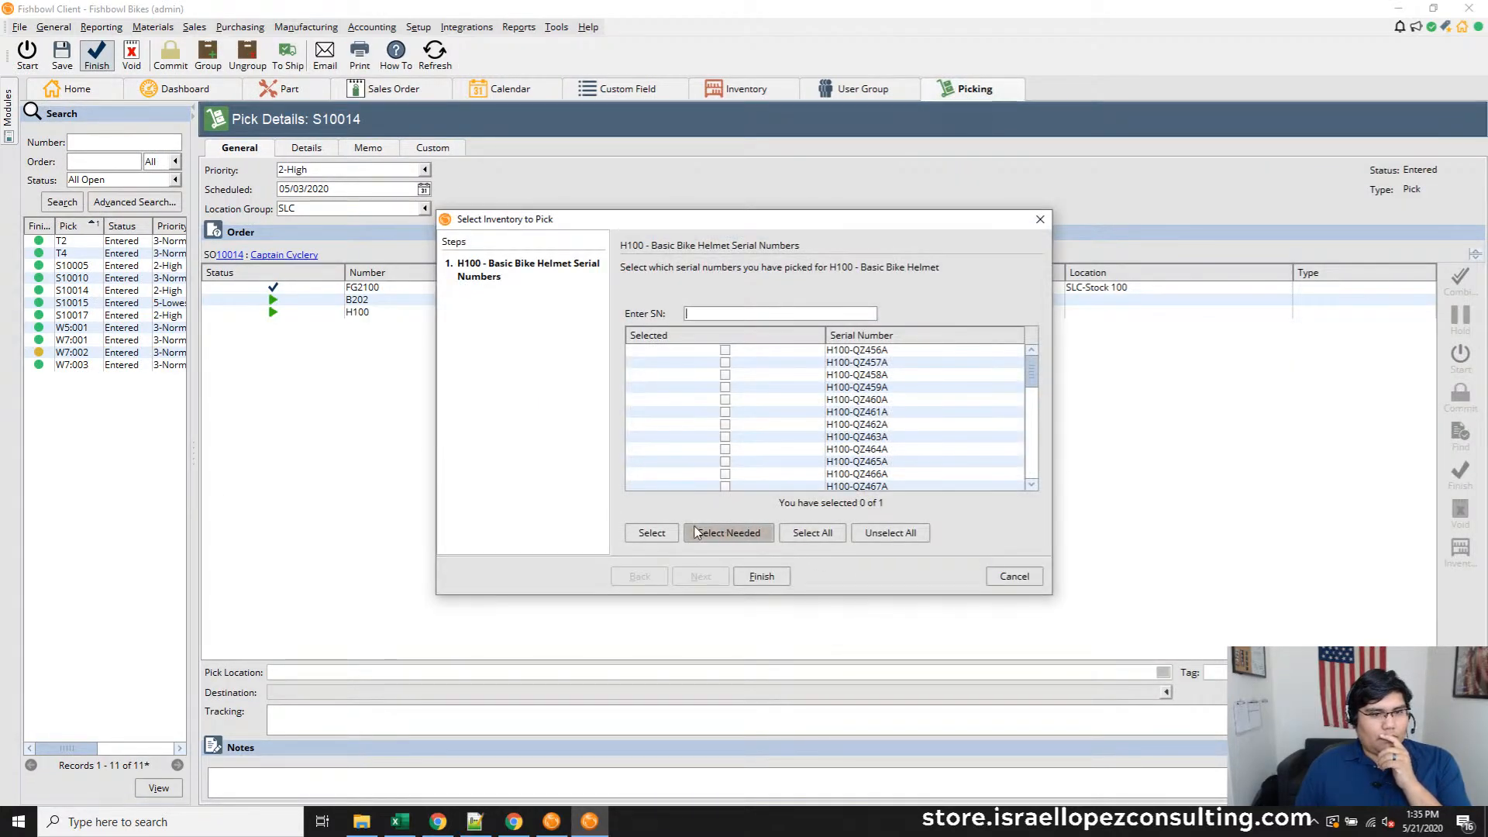
{"action": "left_click", "coordinate": [758, 578]}
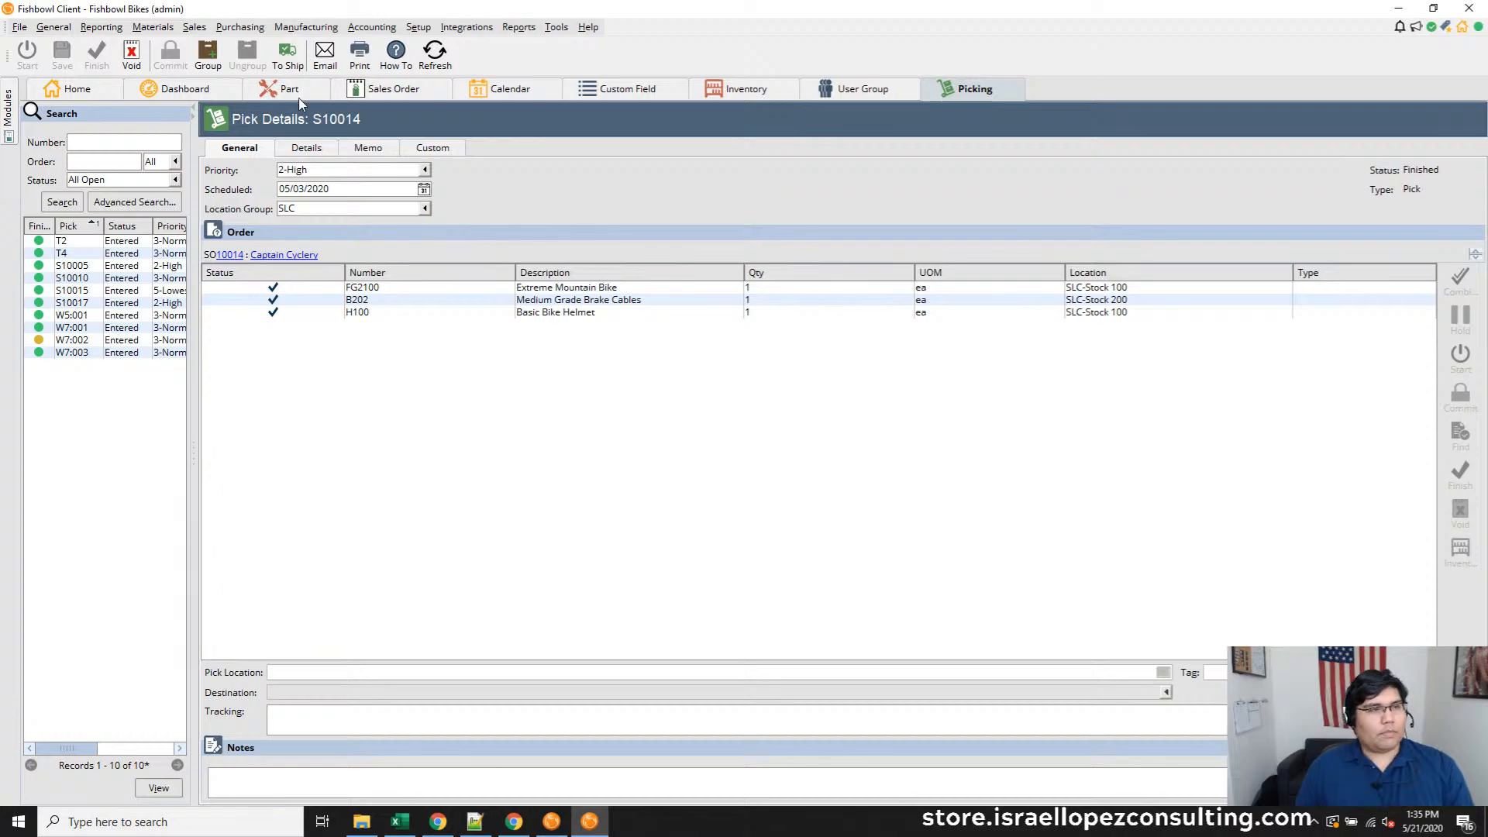
Send the finished pick to shipping and pack it despite the missing payment, without printing a packing list
{"action": "left_click", "coordinate": [286, 66]}
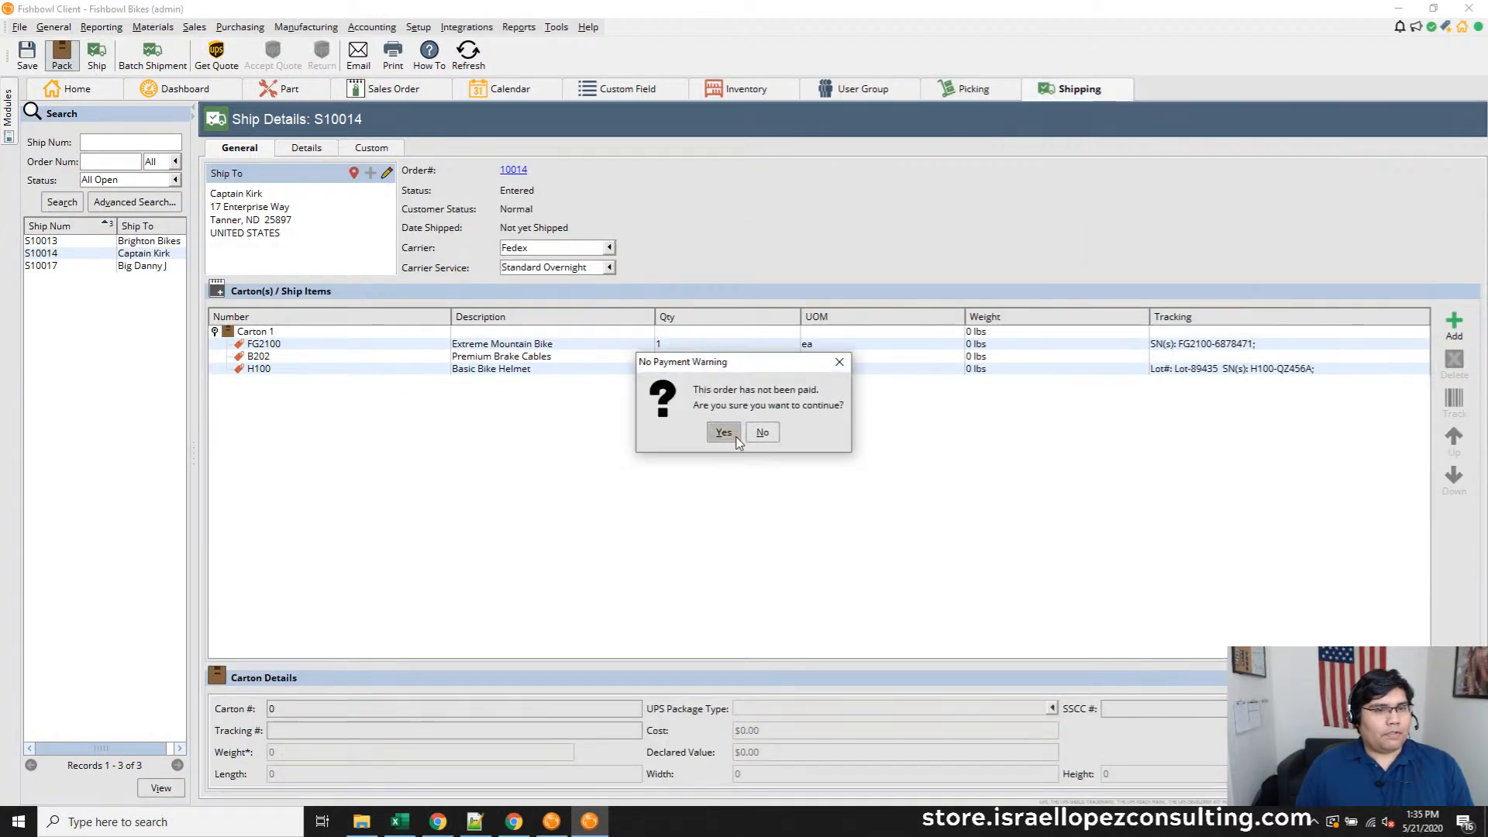
{"action": "left_click", "coordinate": [721, 426]}
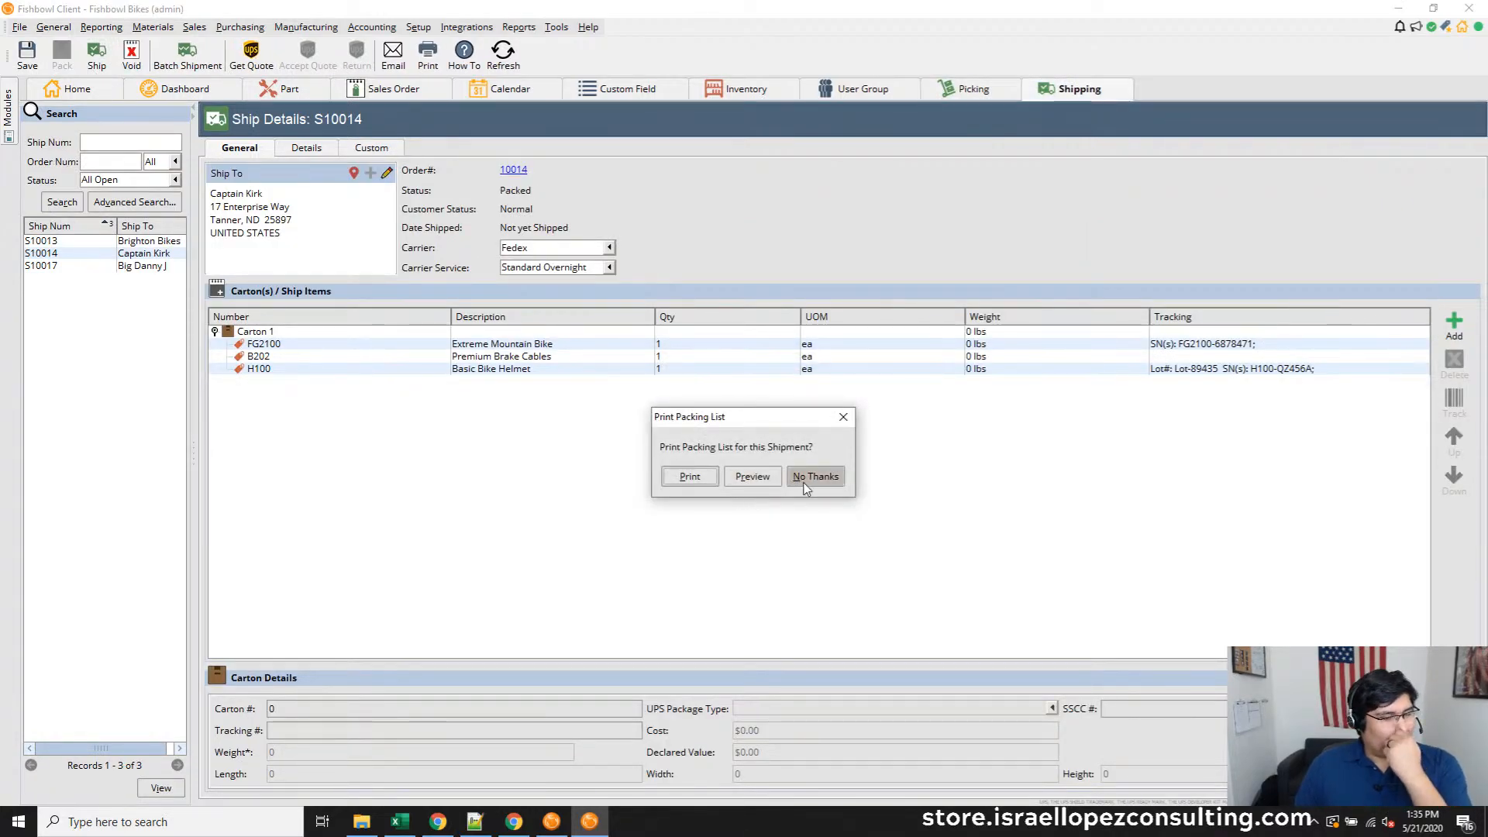
{"action": "left_click", "coordinate": [804, 486]}
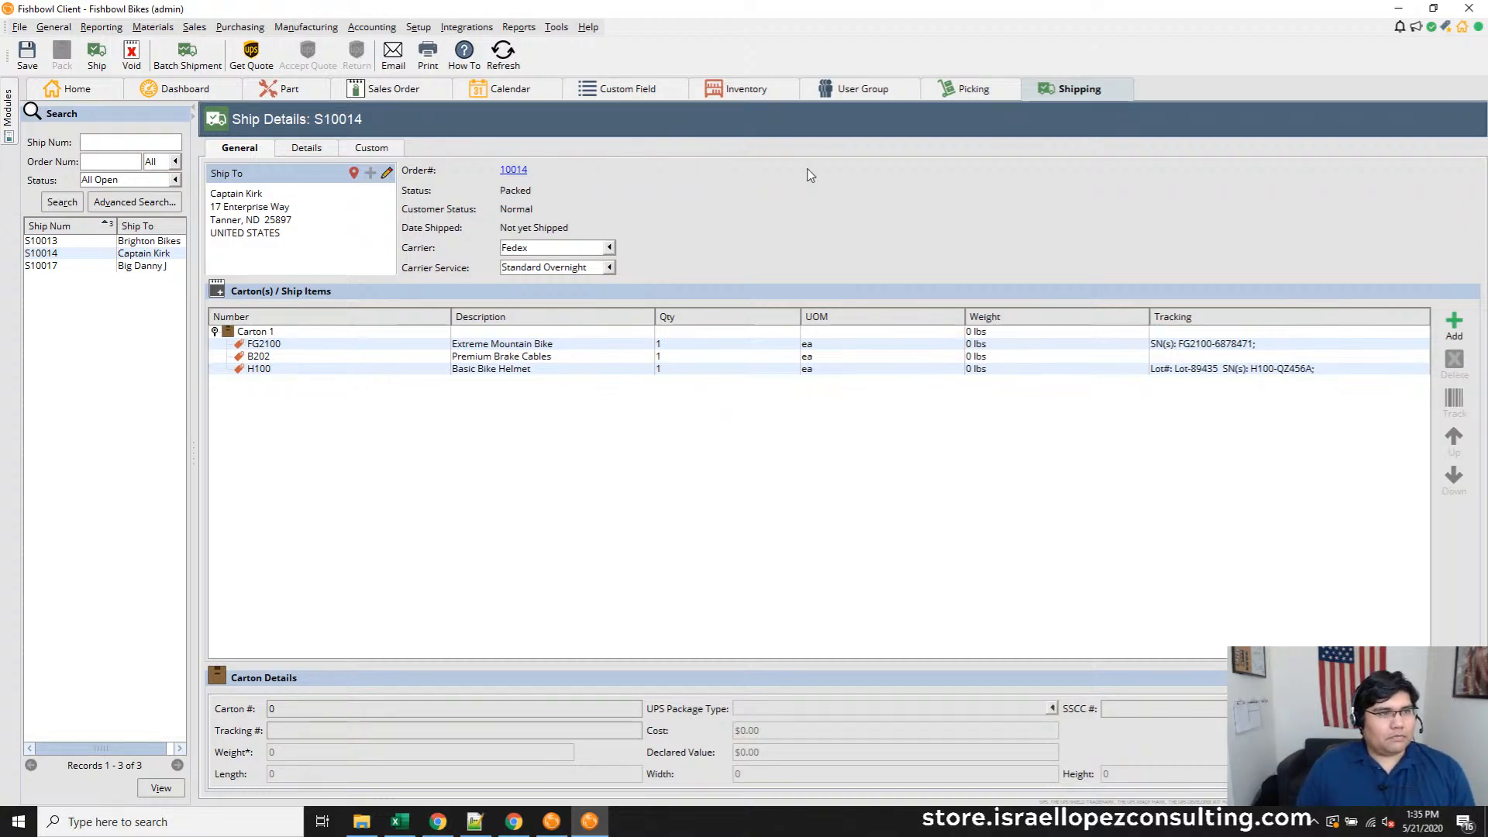
Return to the packed Captain Cyclery sales order and cancel it
{"action": "left_click", "coordinate": [378, 92]}
{"action": "left_click", "coordinate": [137, 56]}
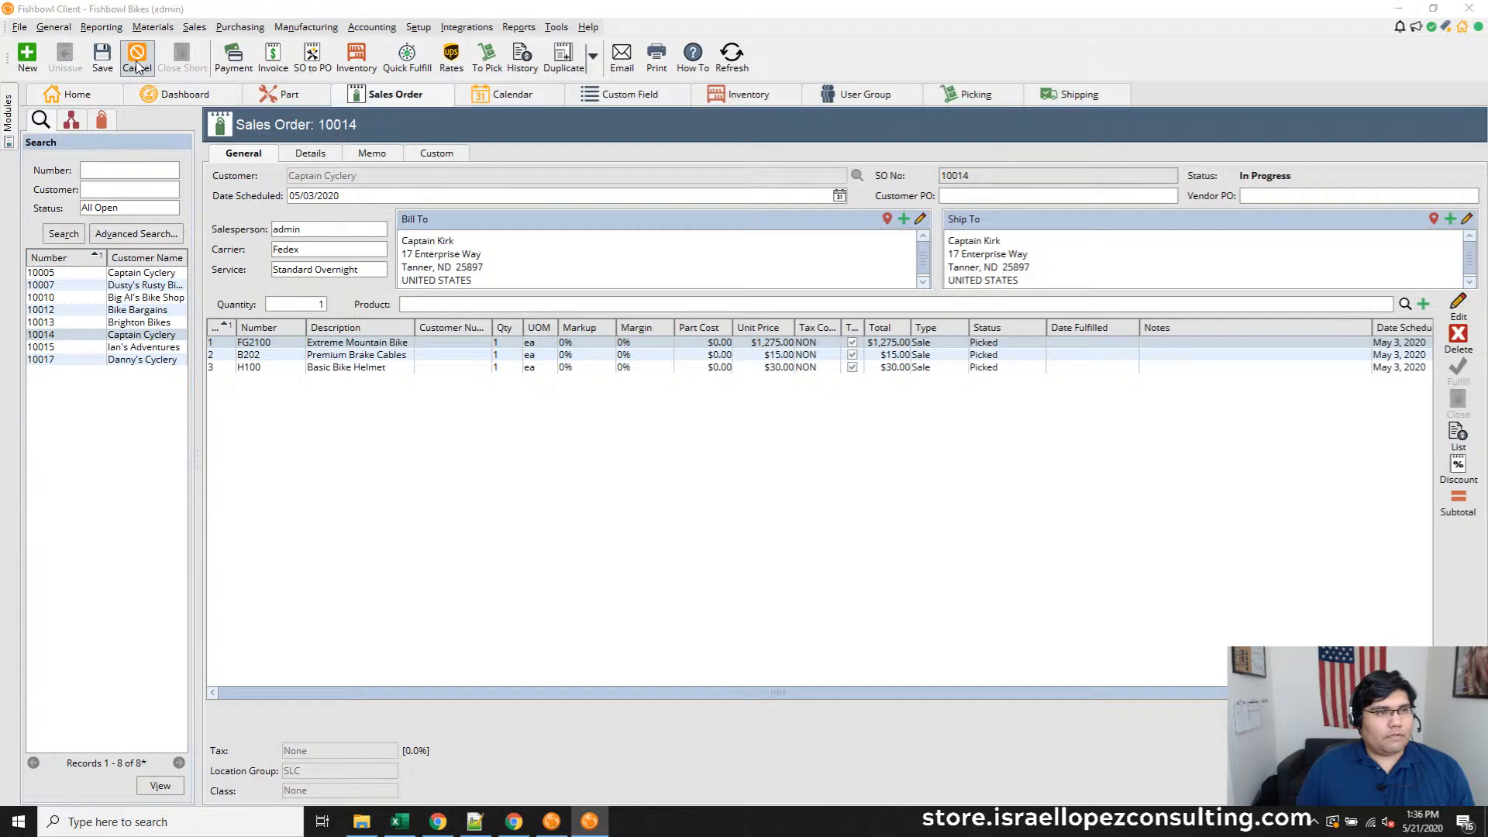
{"action": "left_click", "coordinate": [725, 433]}
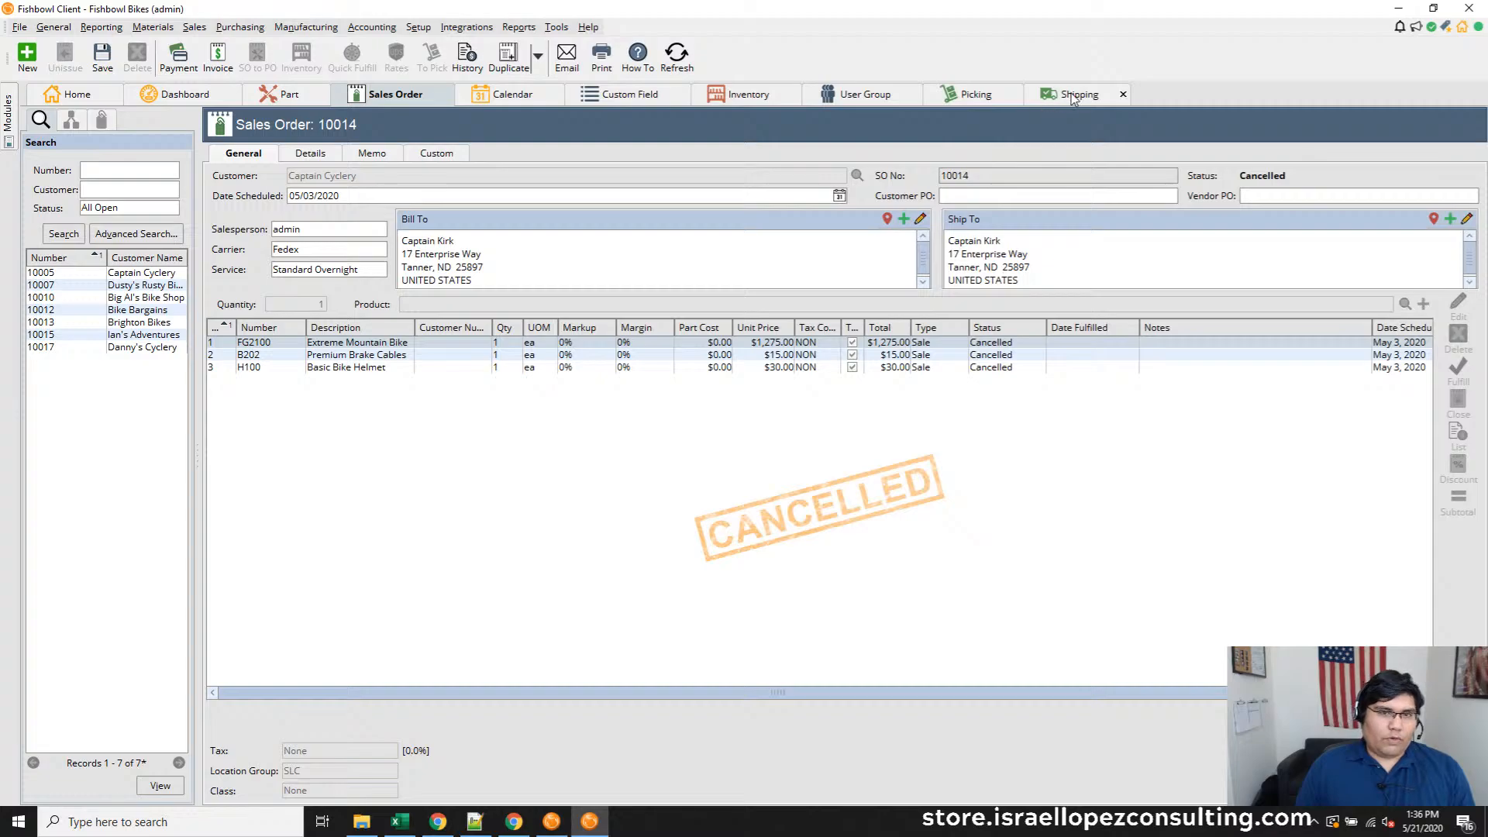
Check the Picking and Shipping modules for the cancelled order's pick and shipment, dismissing any messages
{"action": "left_click", "coordinate": [951, 95]}
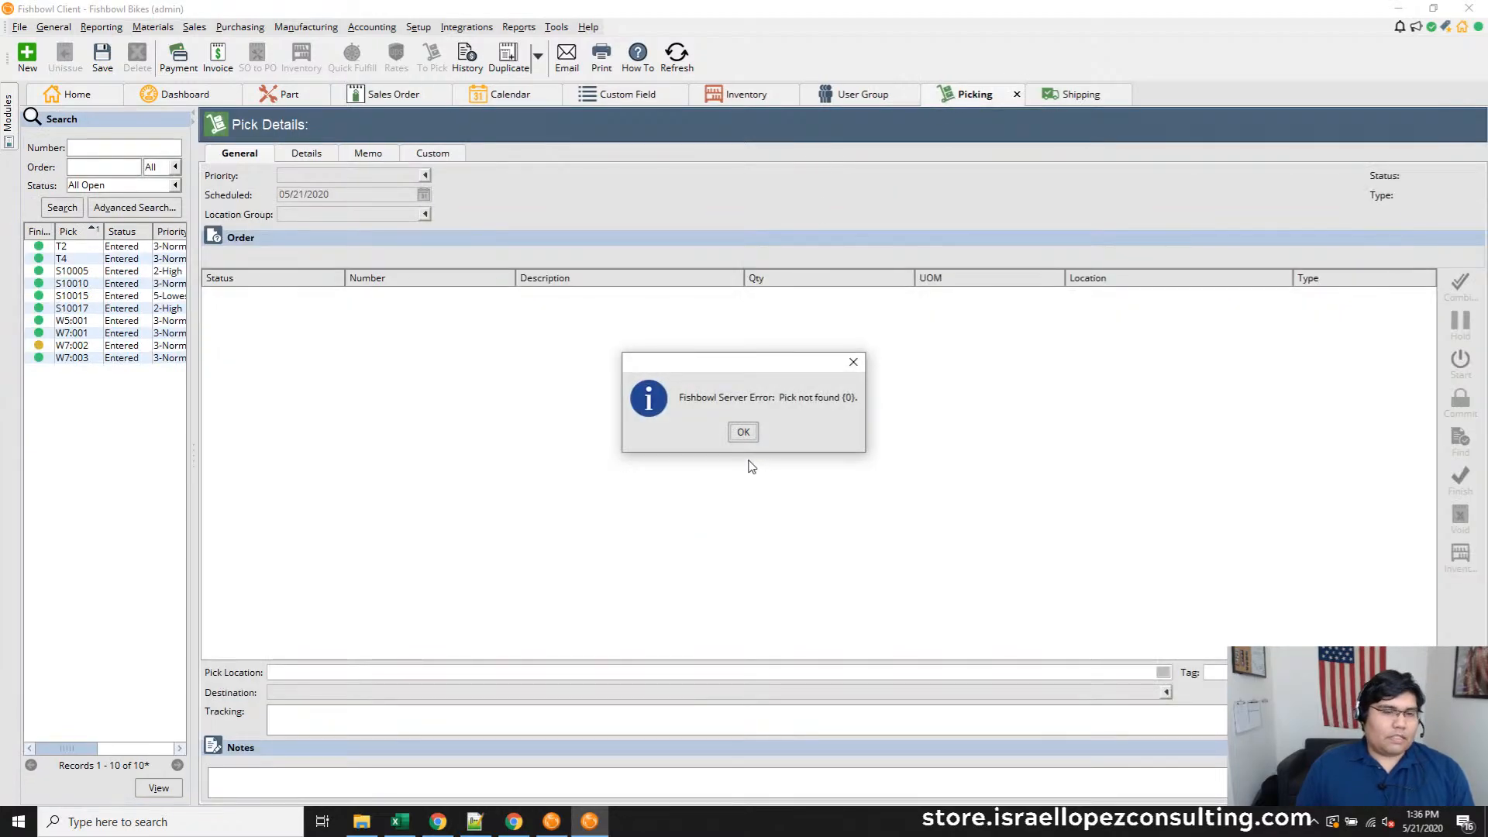
{"action": "left_click", "coordinate": [743, 433]}
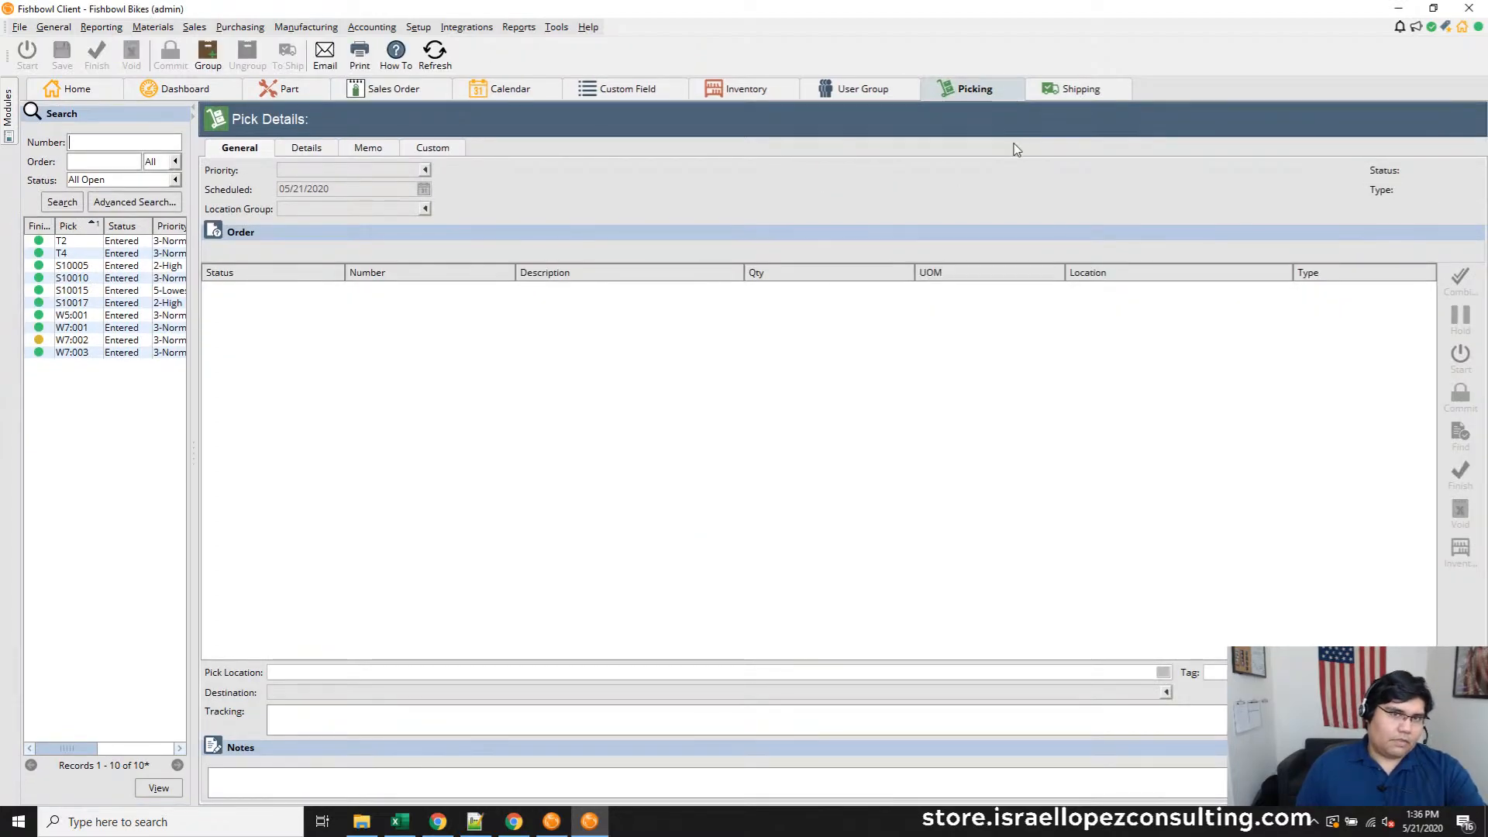
{"action": "left_click", "coordinate": [1067, 100]}
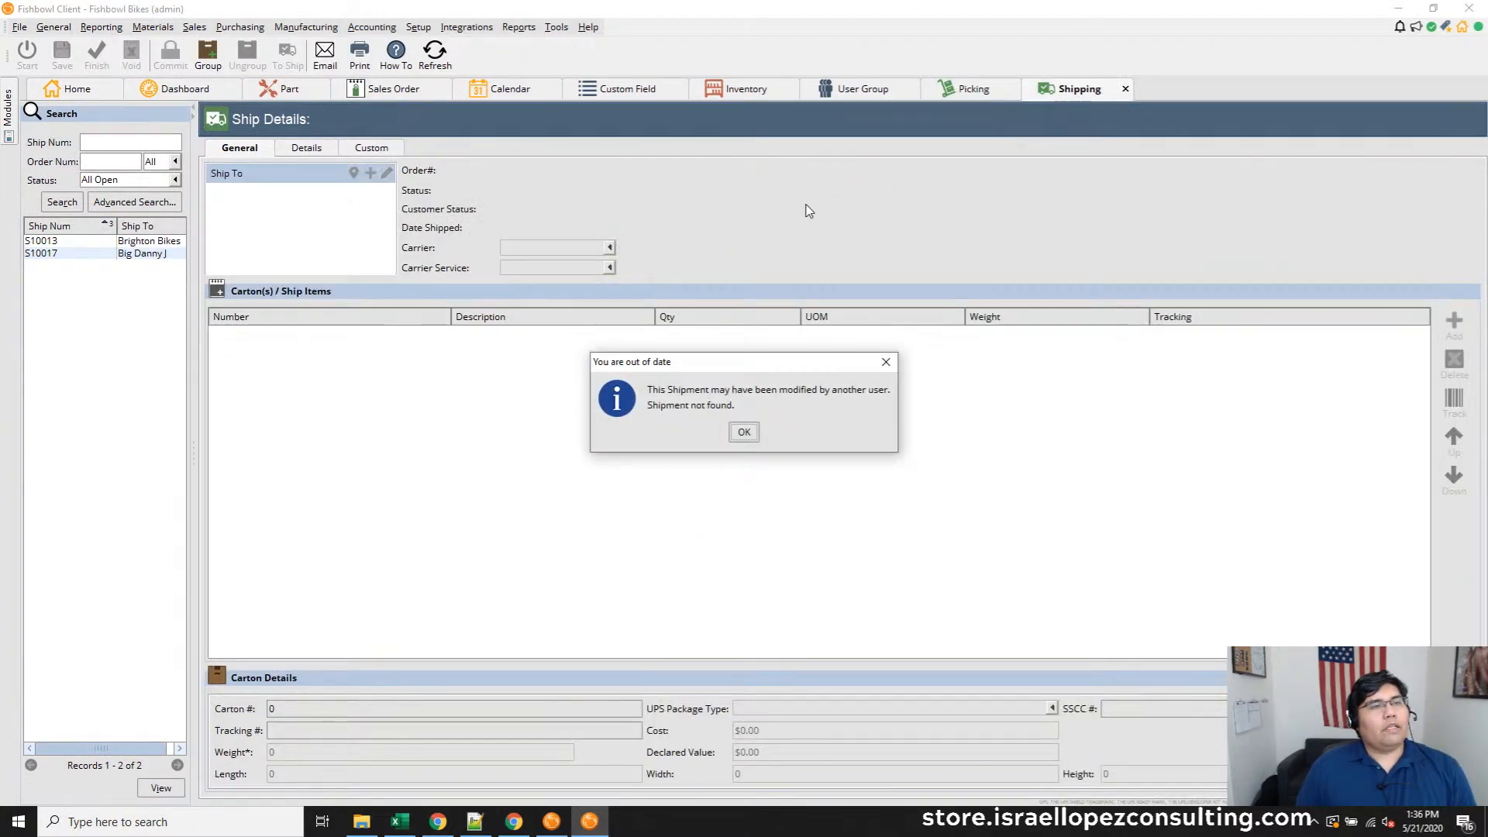
{"action": "left_click", "coordinate": [743, 434]}
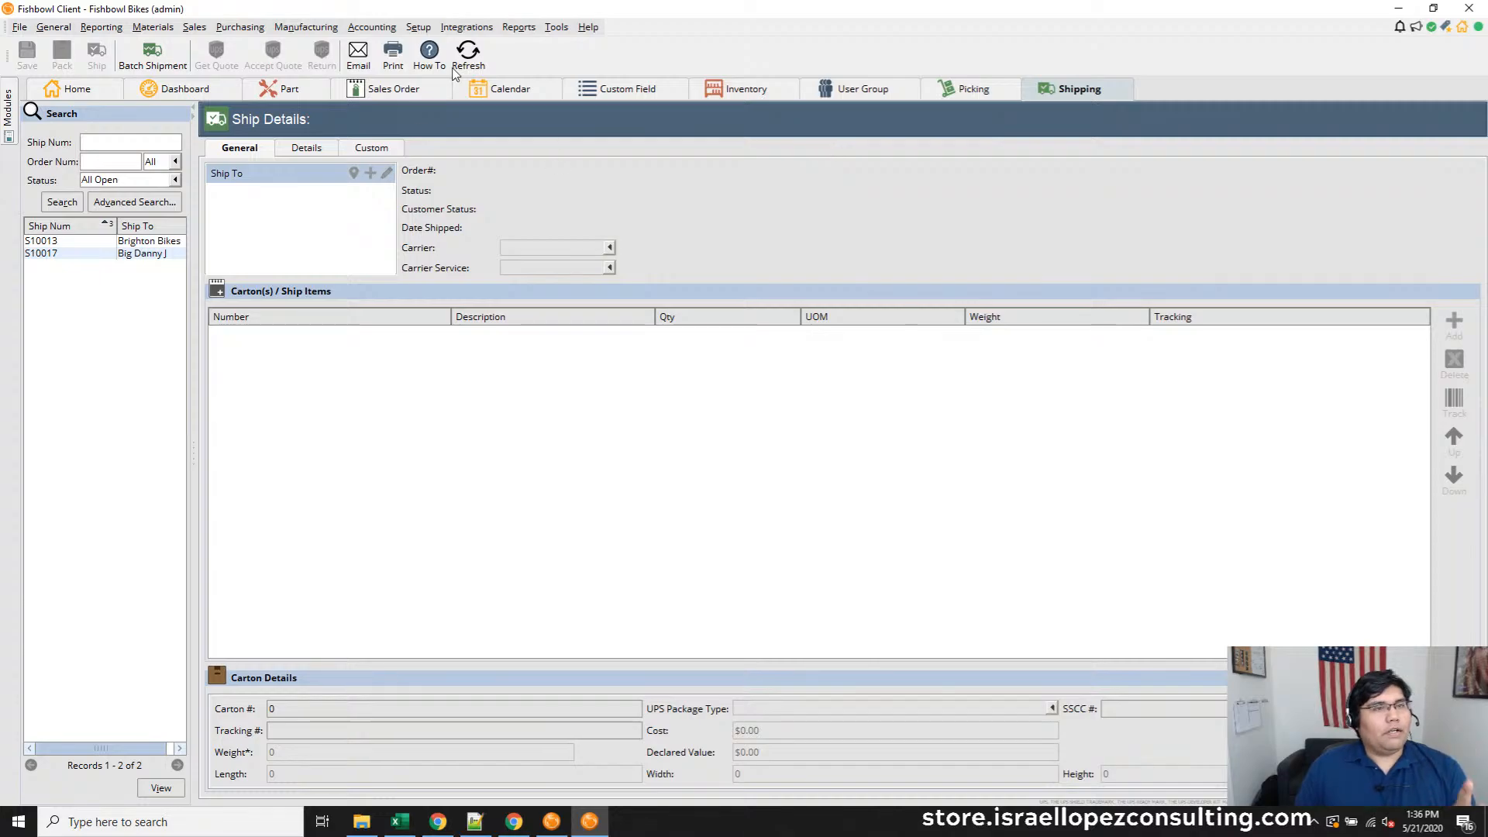
Revisit the cancelled order, then locate the Sales Order-Delete/Void/Cancel access right in the Purchasing user group
{"action": "left_click", "coordinate": [412, 94]}
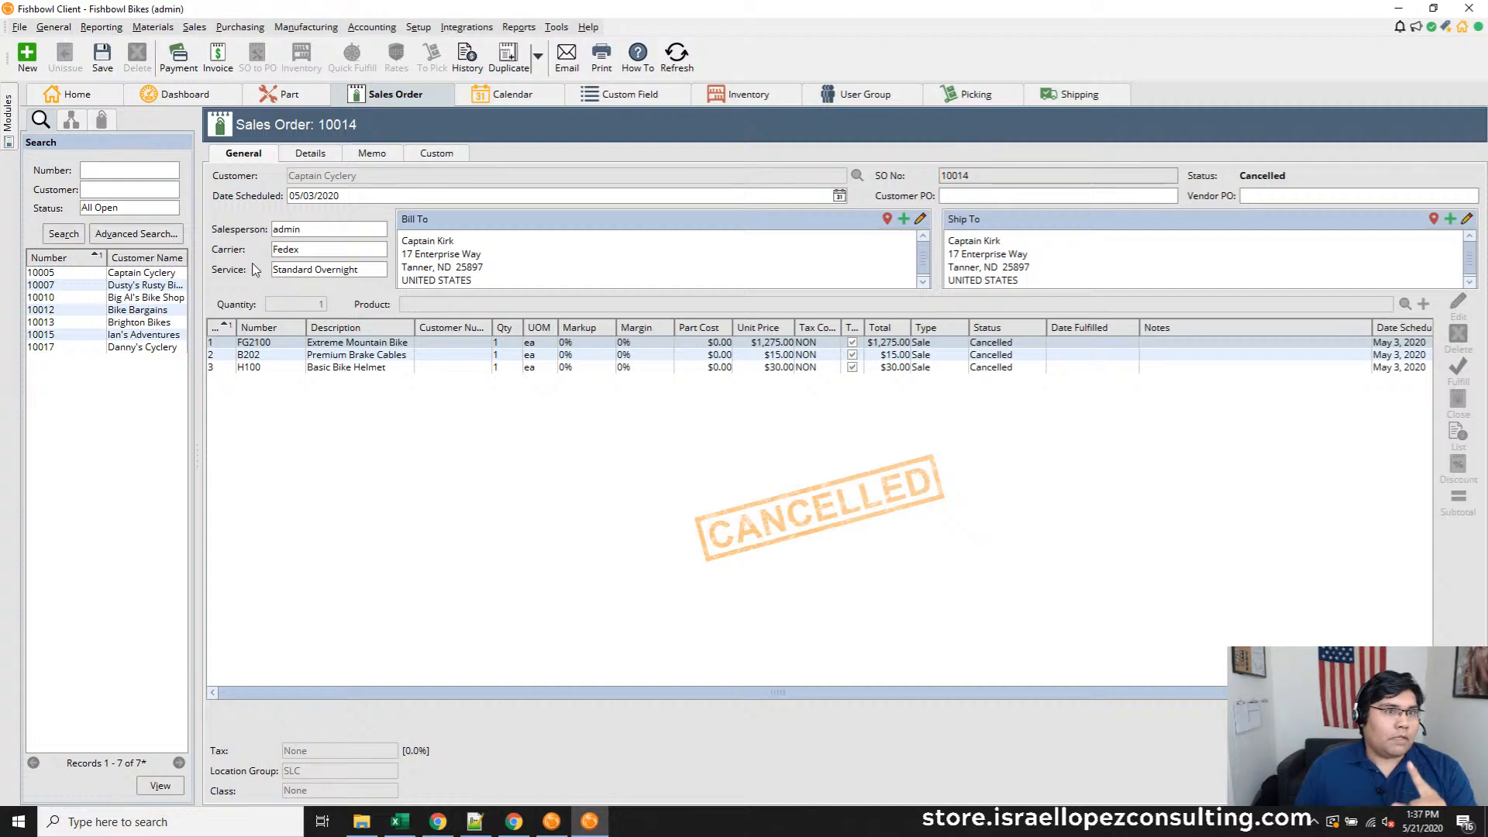
{"action": "left_click", "coordinate": [846, 96]}
{"action": "left_click", "coordinate": [211, 506]}
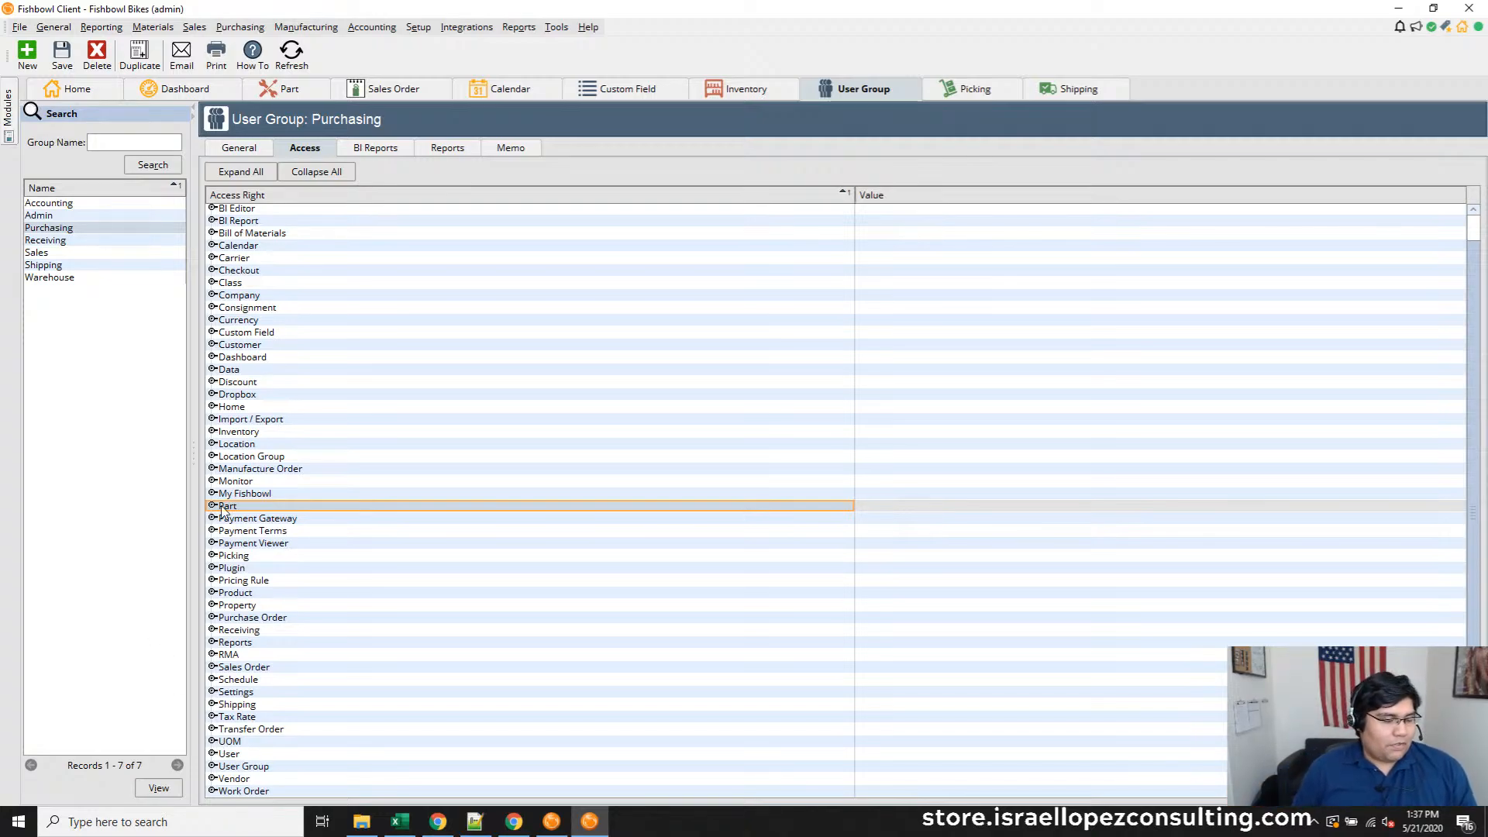
{"action": "left_click", "coordinate": [212, 667]}
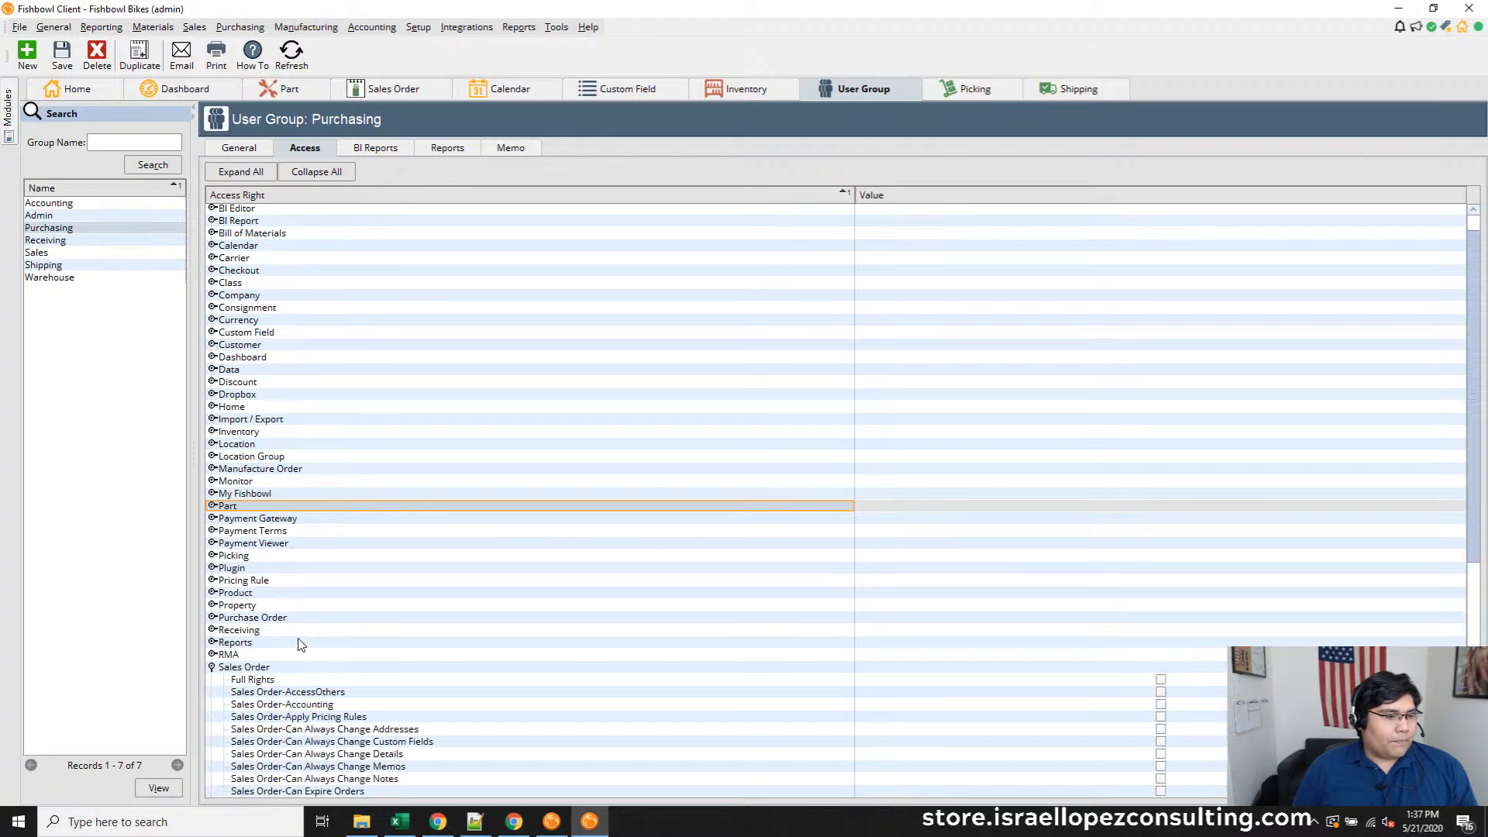
{"action": "scroll", "coordinate": [299, 643], "scroll_direction": "down", "scroll_amount": 6}
{"action": "scroll", "coordinate": [287, 646], "scroll_direction": "down", "scroll_amount": 2}
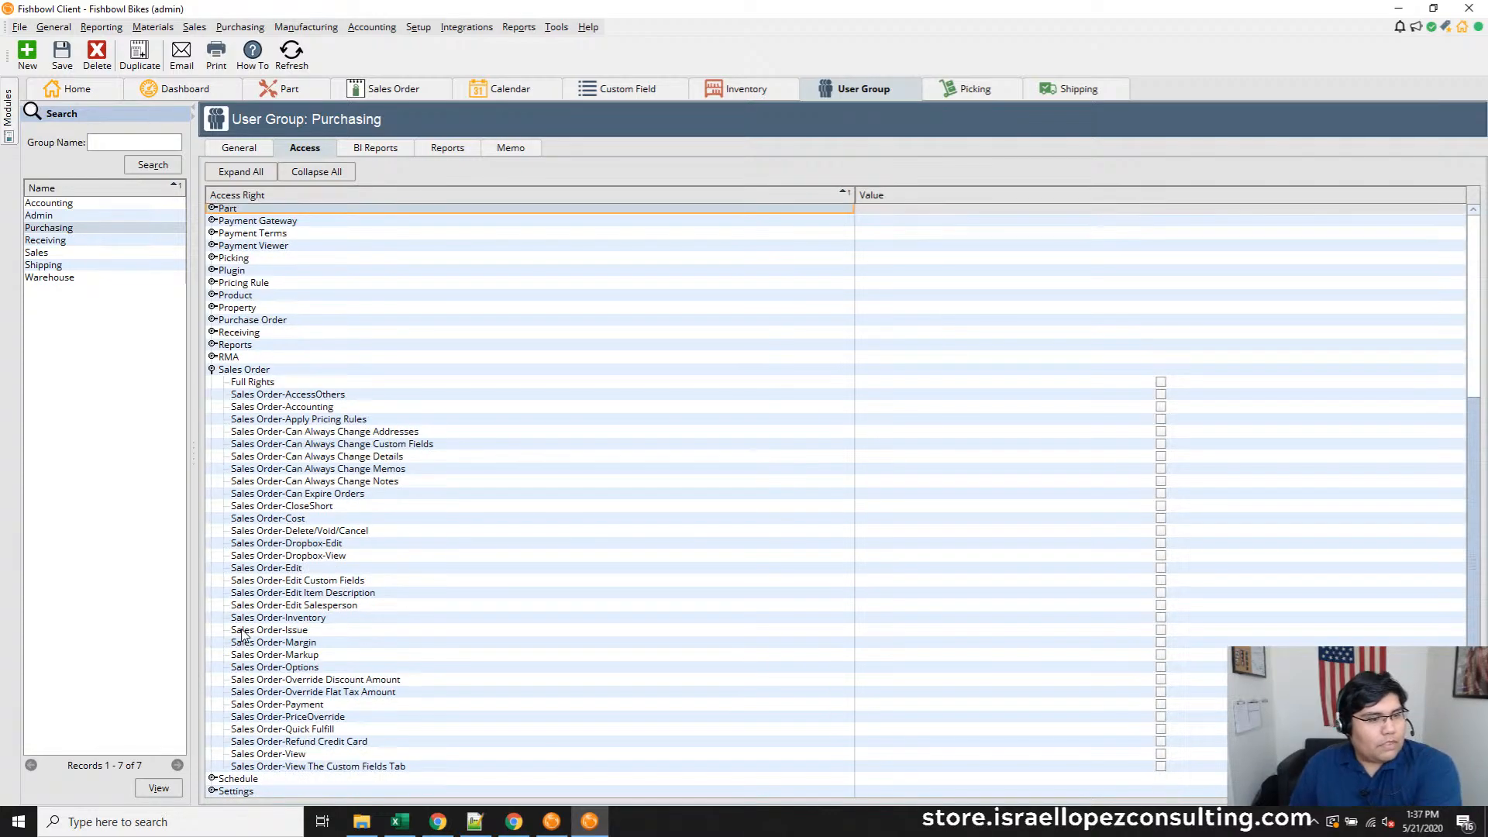
{"action": "left_click", "coordinate": [353, 532]}
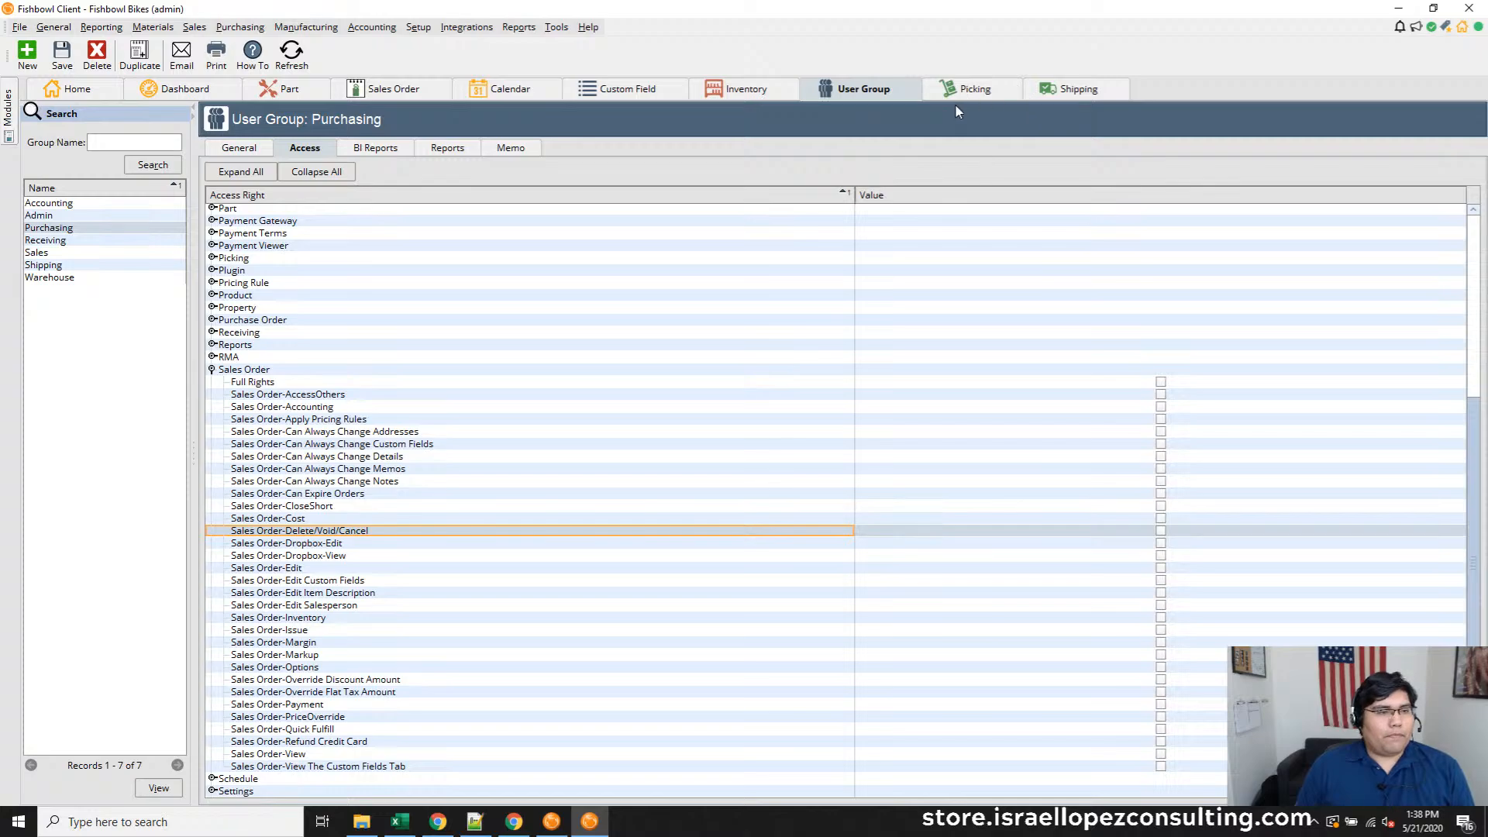
View the cancelled sales order again, then return to the release notes in Chrome and clear the text selection
{"action": "left_click", "coordinate": [394, 89]}
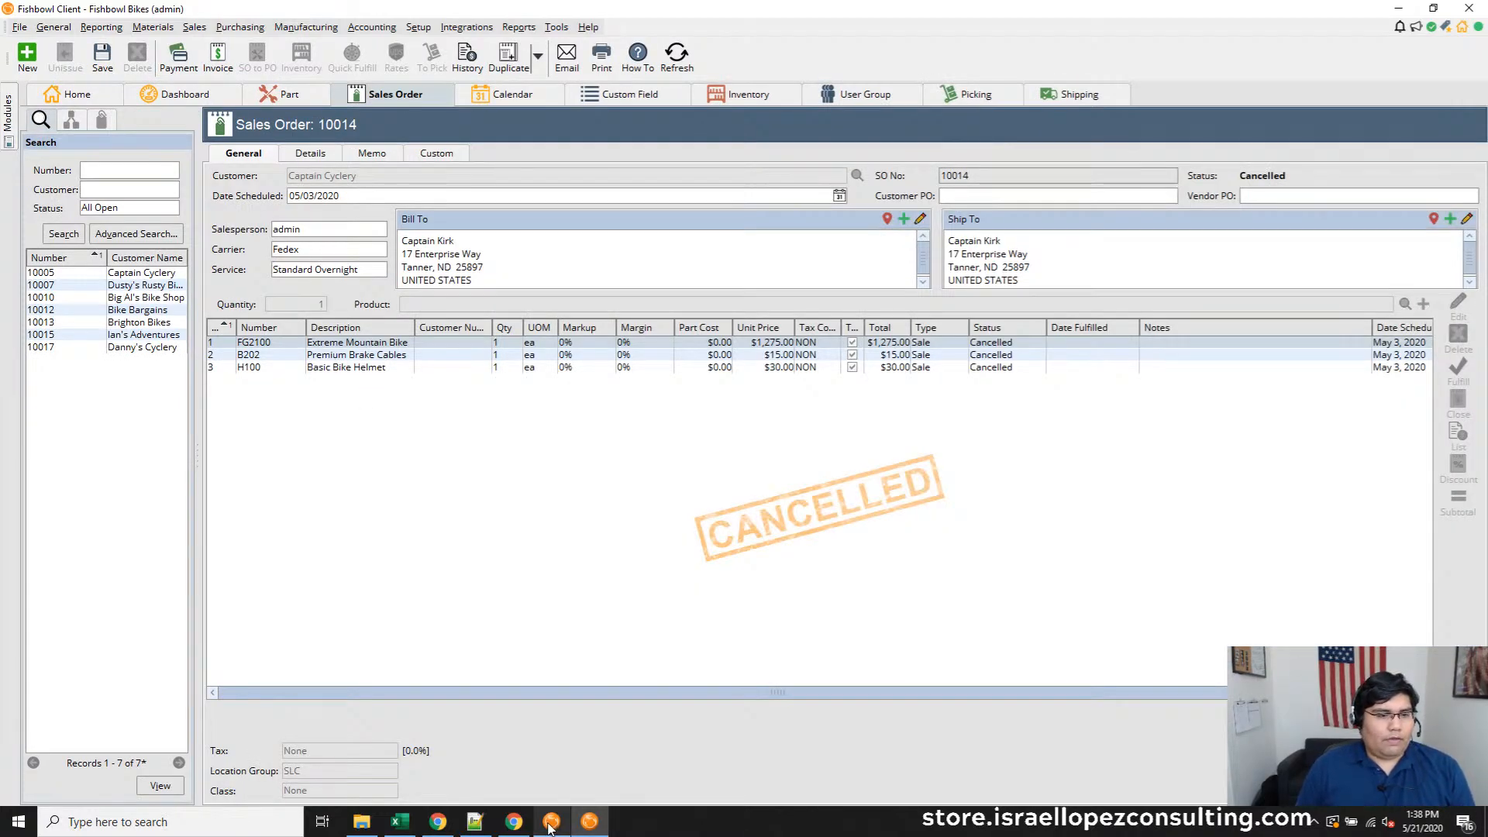
{"action": "left_click", "coordinate": [514, 821]}
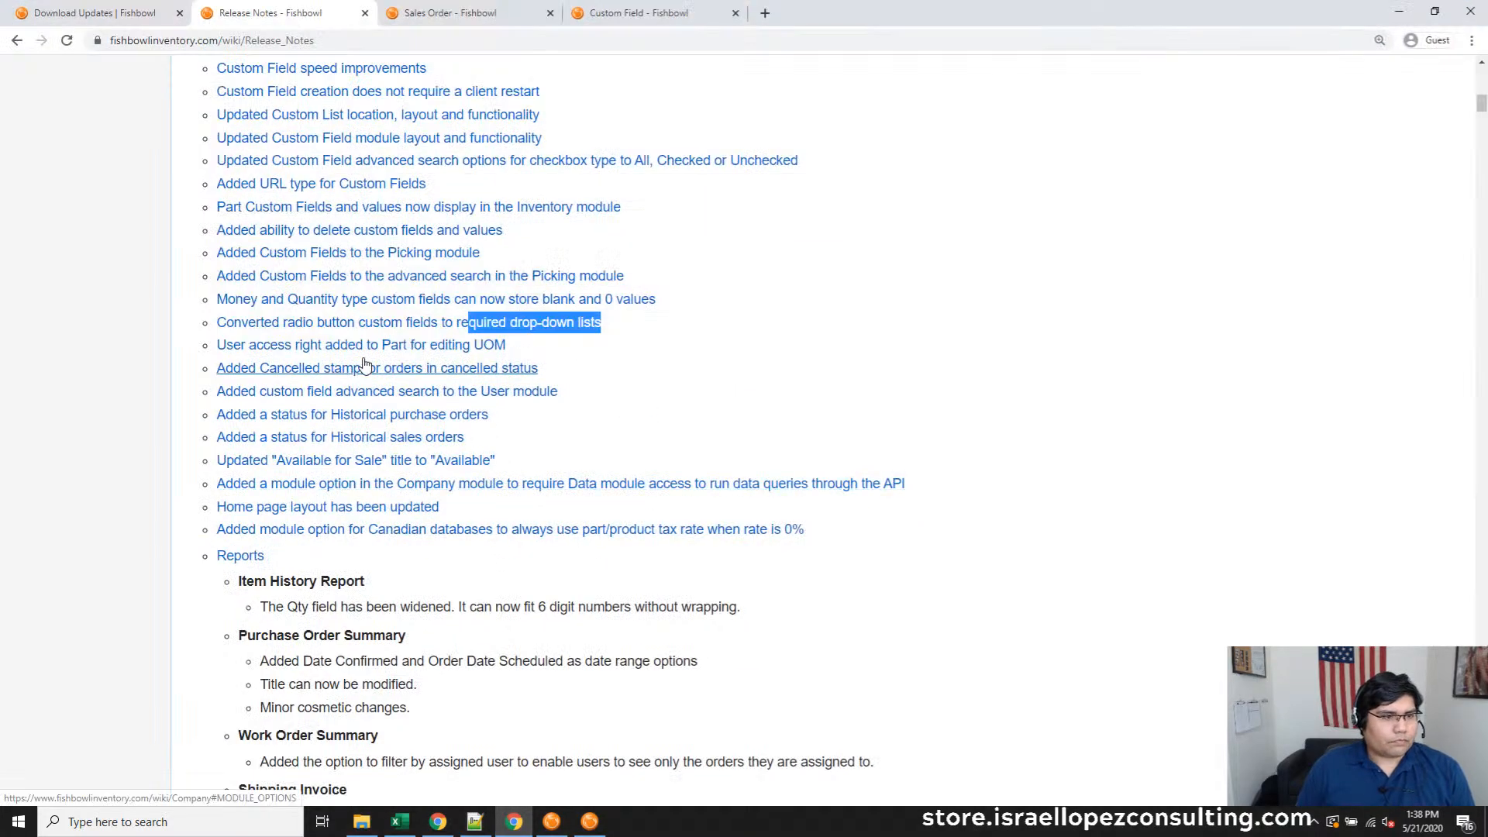
{"action": "left_click", "coordinate": [360, 358]}
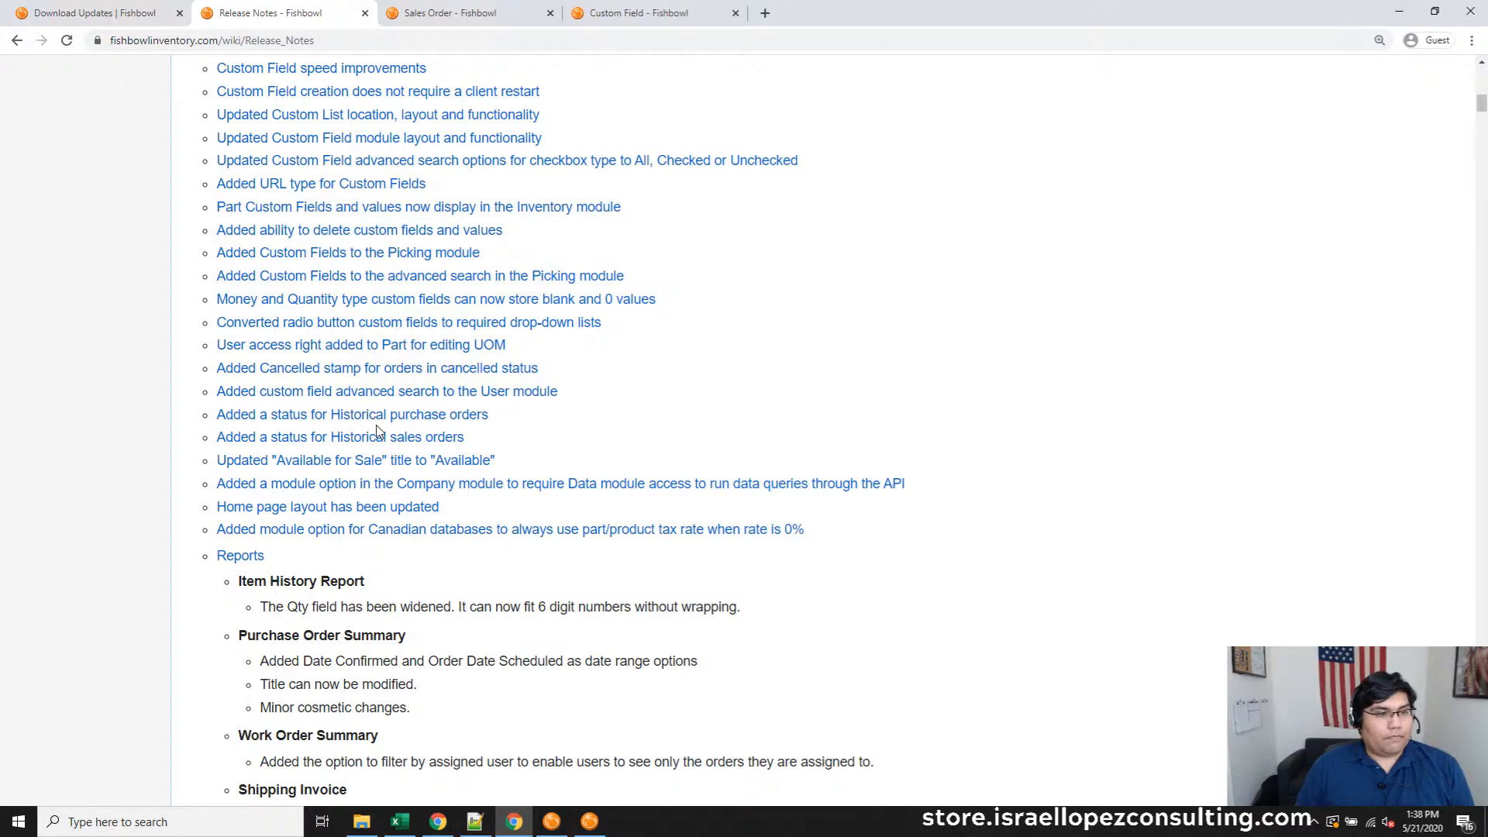
Review the Order status section of the Sales Order wiki page and highlight its list of statuses
{"action": "left_click", "coordinate": [496, 13]}
{"action": "scroll", "coordinate": [538, 535], "scroll_direction": "up", "scroll_amount": 4}
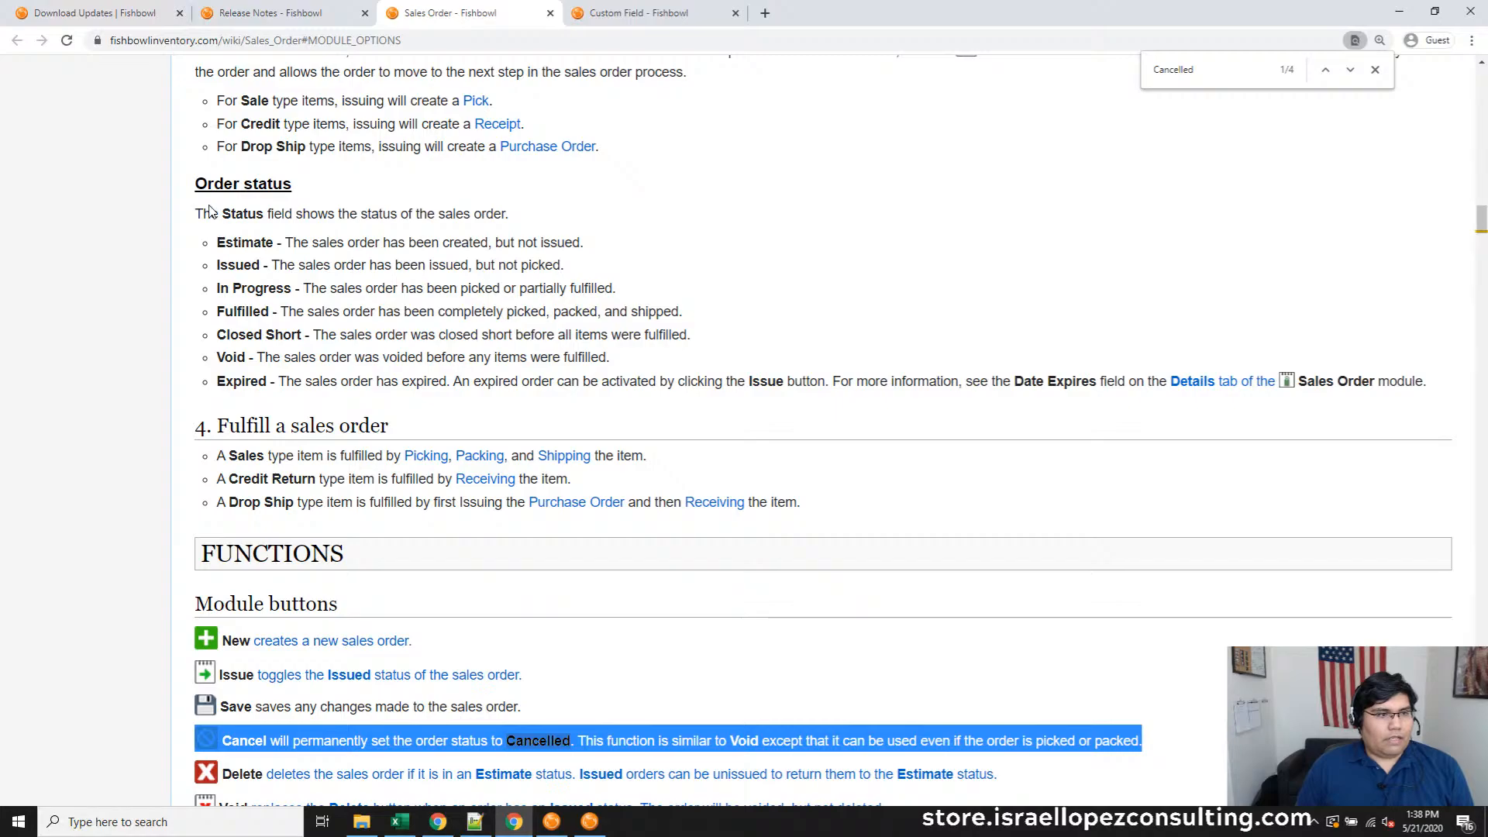
{"action": "left_click_drag", "start_coordinate": [209, 211], "coordinate": [1434, 381]}
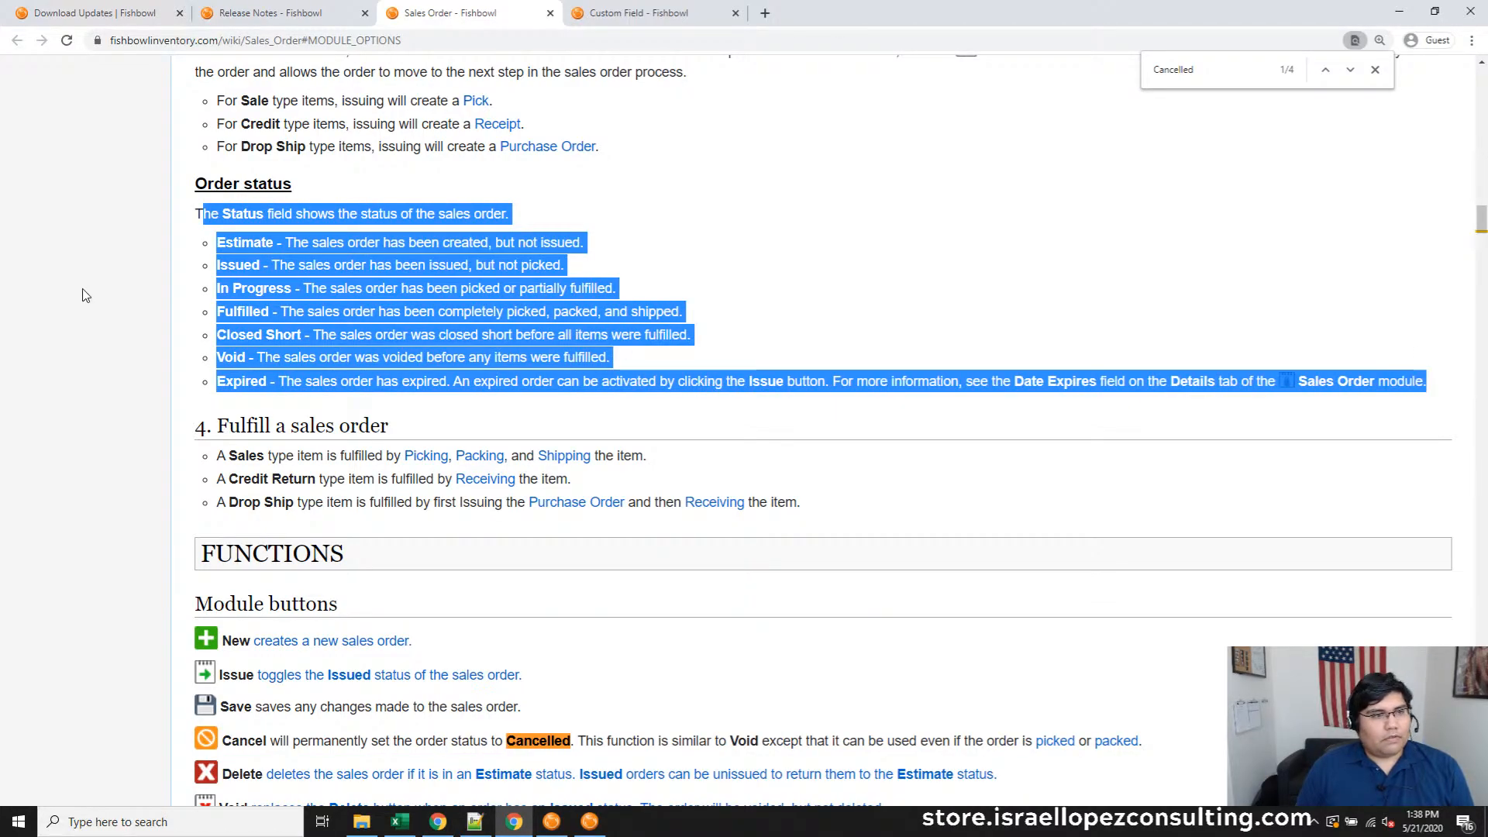
{"action": "scroll", "coordinate": [85, 295], "scroll_direction": "up", "scroll_amount": 3}
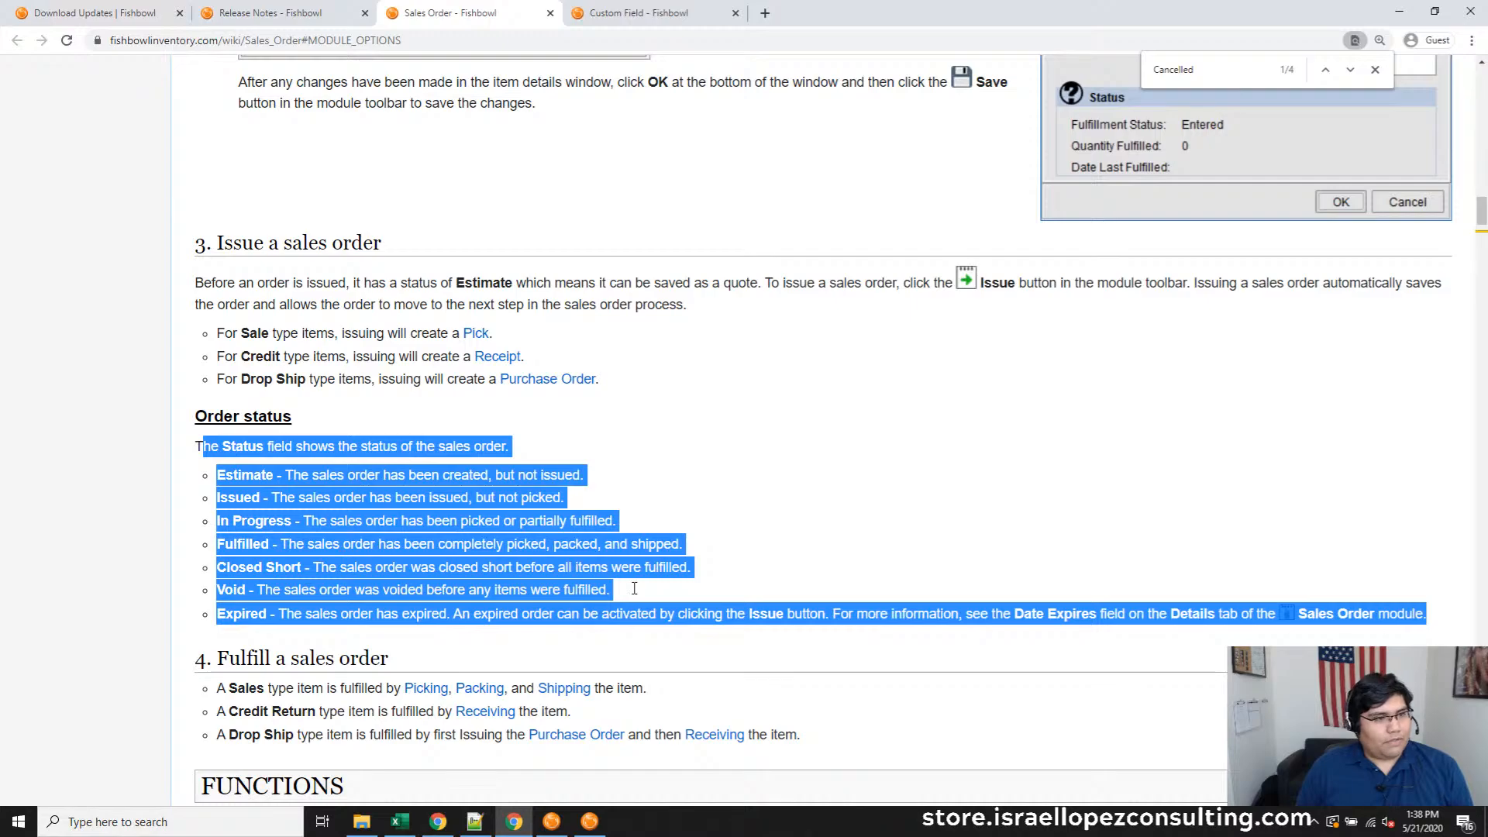
Highlight the statuses from Issued to Void on the Sales Order wiki page, then return to the release notes
{"action": "left_click", "coordinate": [339, 525]}
{"action": "left_click_drag", "start_coordinate": [305, 498], "coordinate": [382, 590]}
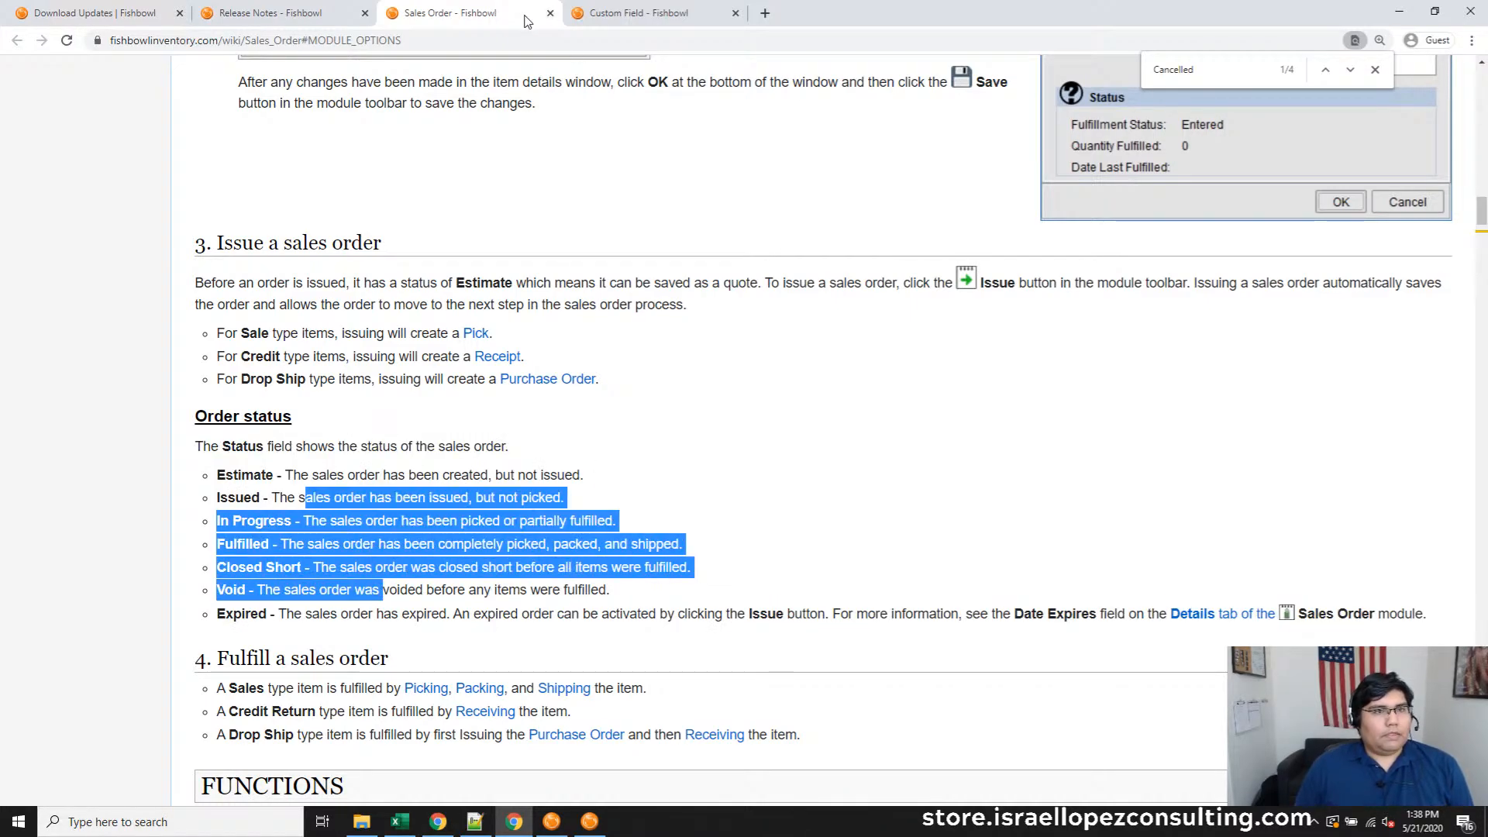
{"action": "left_click", "coordinate": [277, 13]}
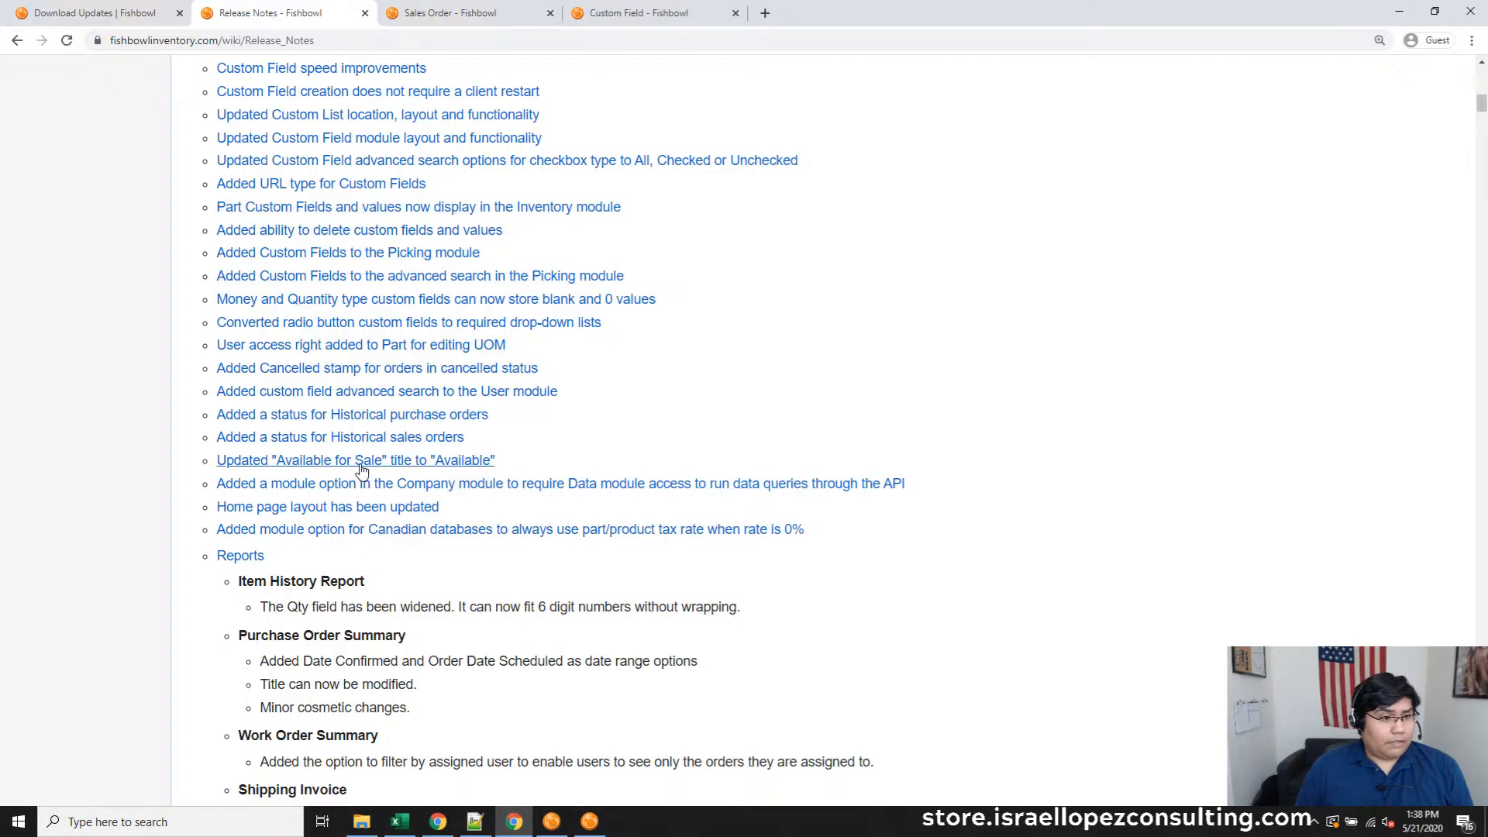
Open the Historical purchase orders release note in a new browser tab and highlight the purchase order statuses under Order status
{"action": "left_click", "coordinate": [398, 414], "text": "ctrl"}
{"action": "left_click", "coordinate": [625, 16]}
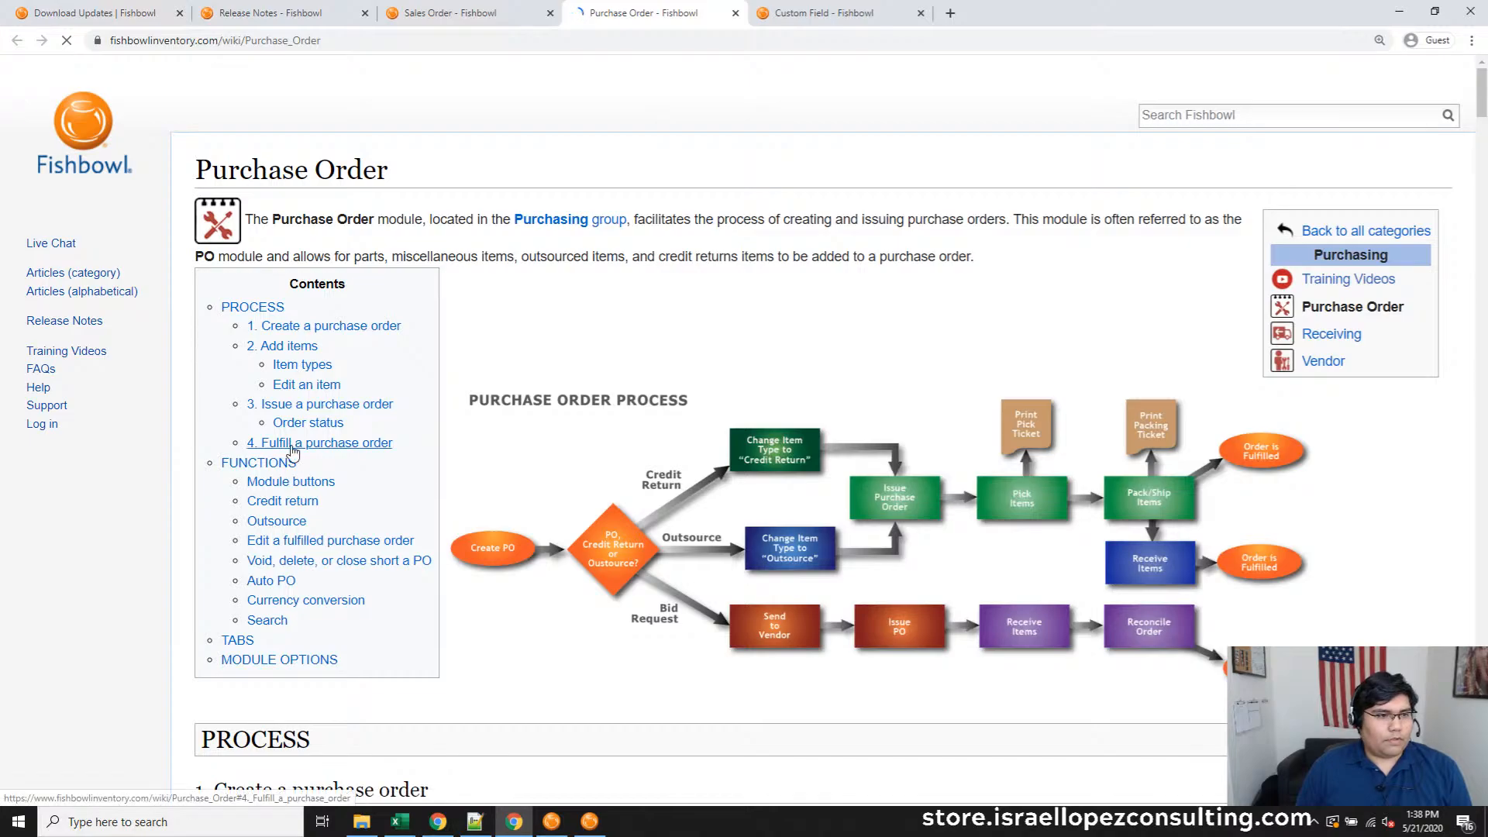
{"action": "scroll", "coordinate": [364, 449], "scroll_direction": "down", "scroll_amount": 7}
{"action": "scroll", "coordinate": [360, 453], "scroll_direction": "down", "scroll_amount": 20}
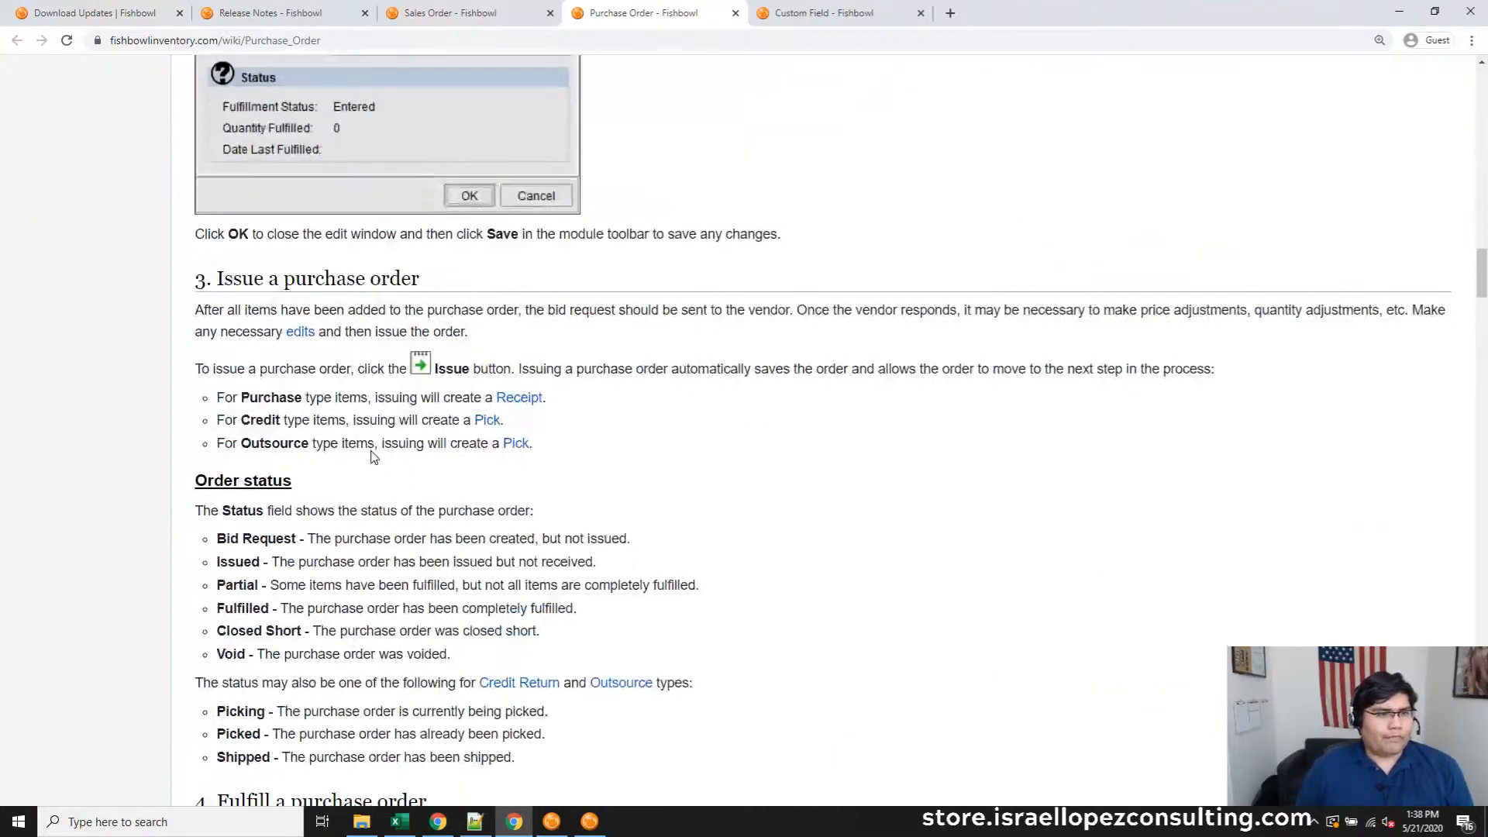
{"action": "scroll", "coordinate": [372, 457], "scroll_direction": "up", "scroll_amount": 4}
{"action": "left_click_drag", "start_coordinate": [261, 318], "coordinate": [380, 408]}
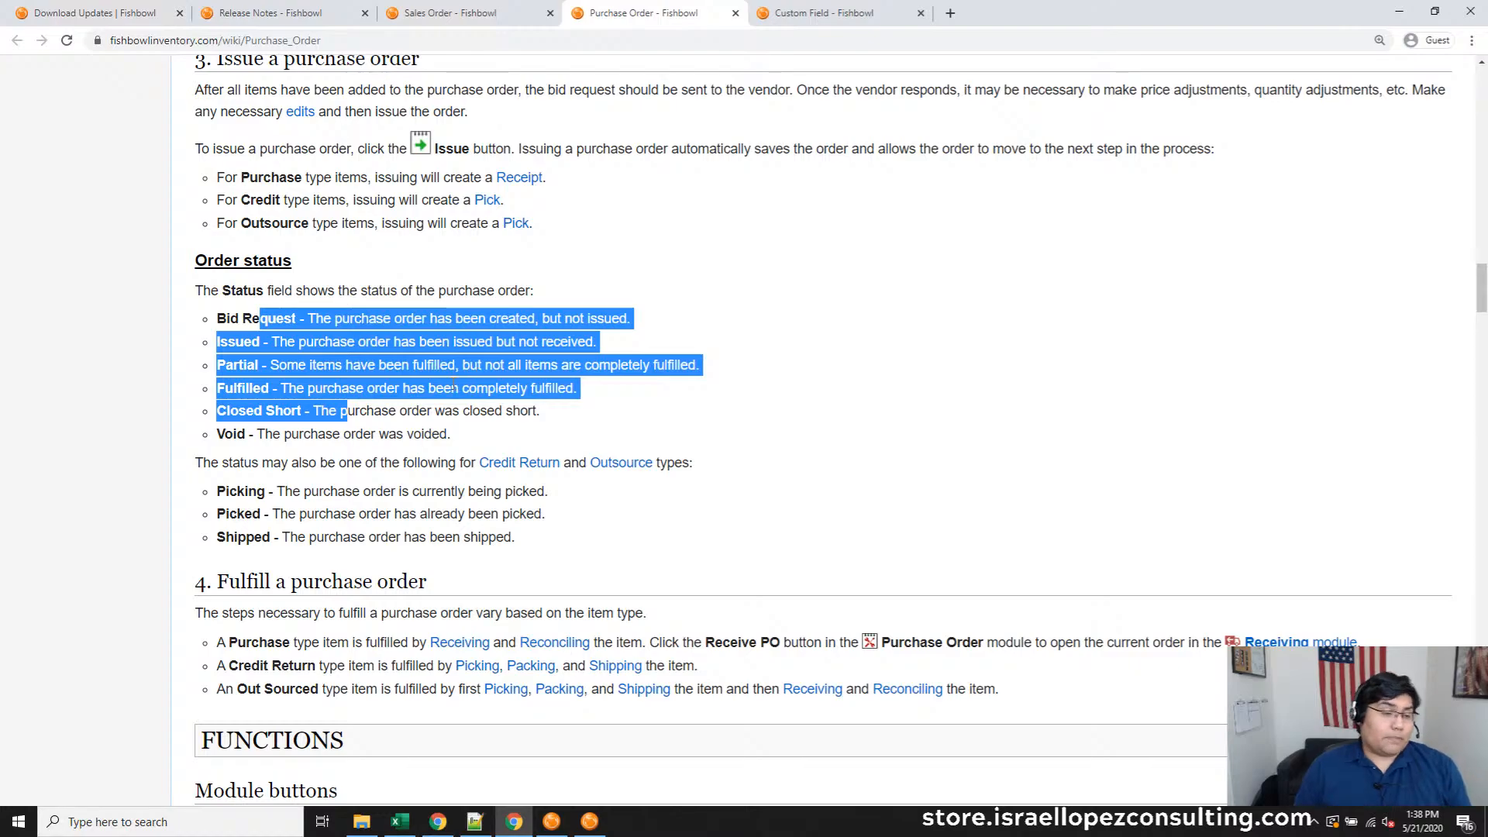
Switch to the Fishbowl client and view the Danny's Cyclery sales order's details, then its general information and status
{"action": "left_click", "coordinate": [1399, 12]}
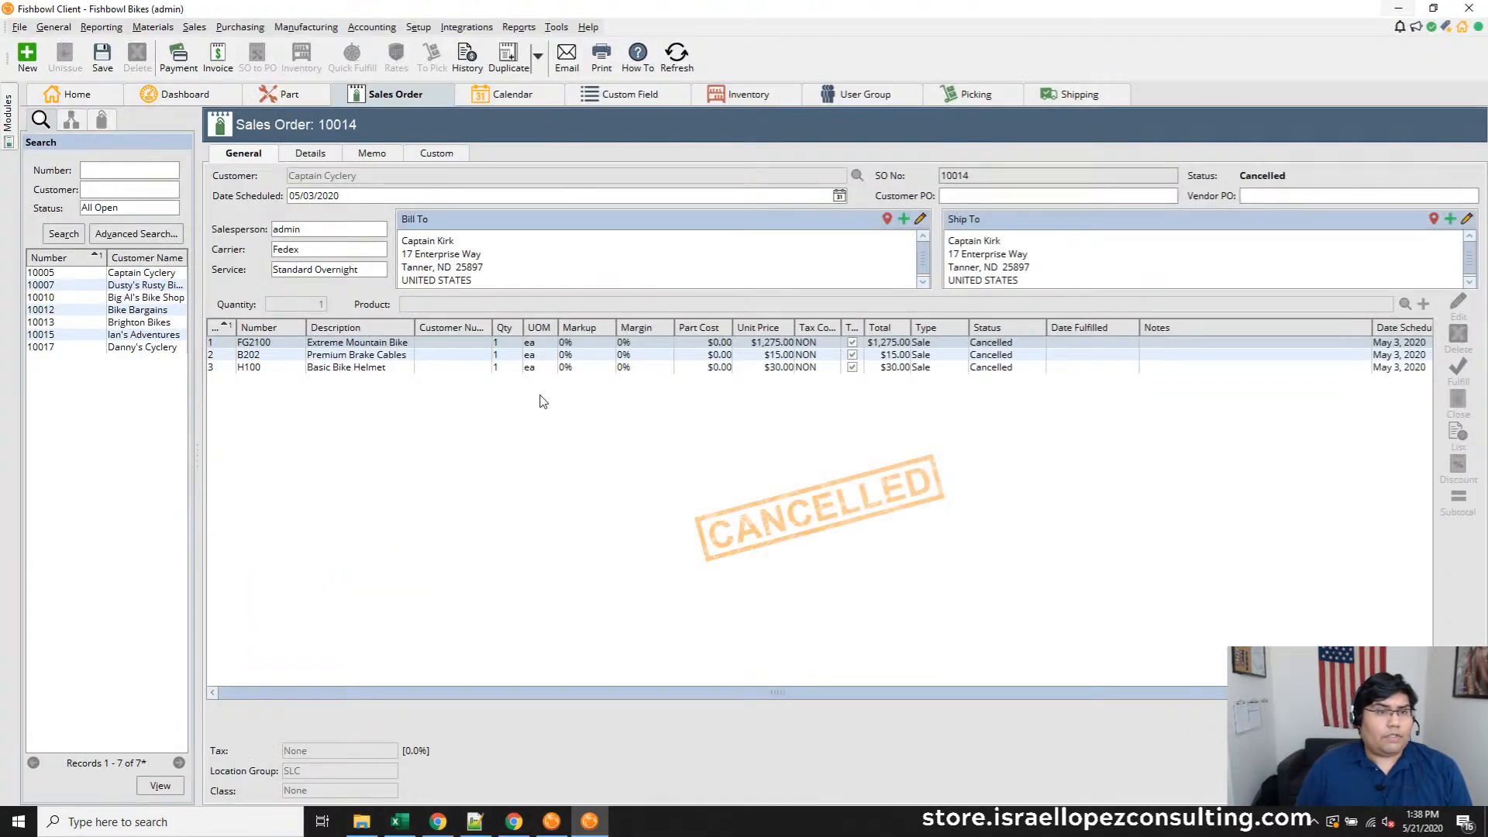
{"action": "left_click", "coordinate": [131, 350]}
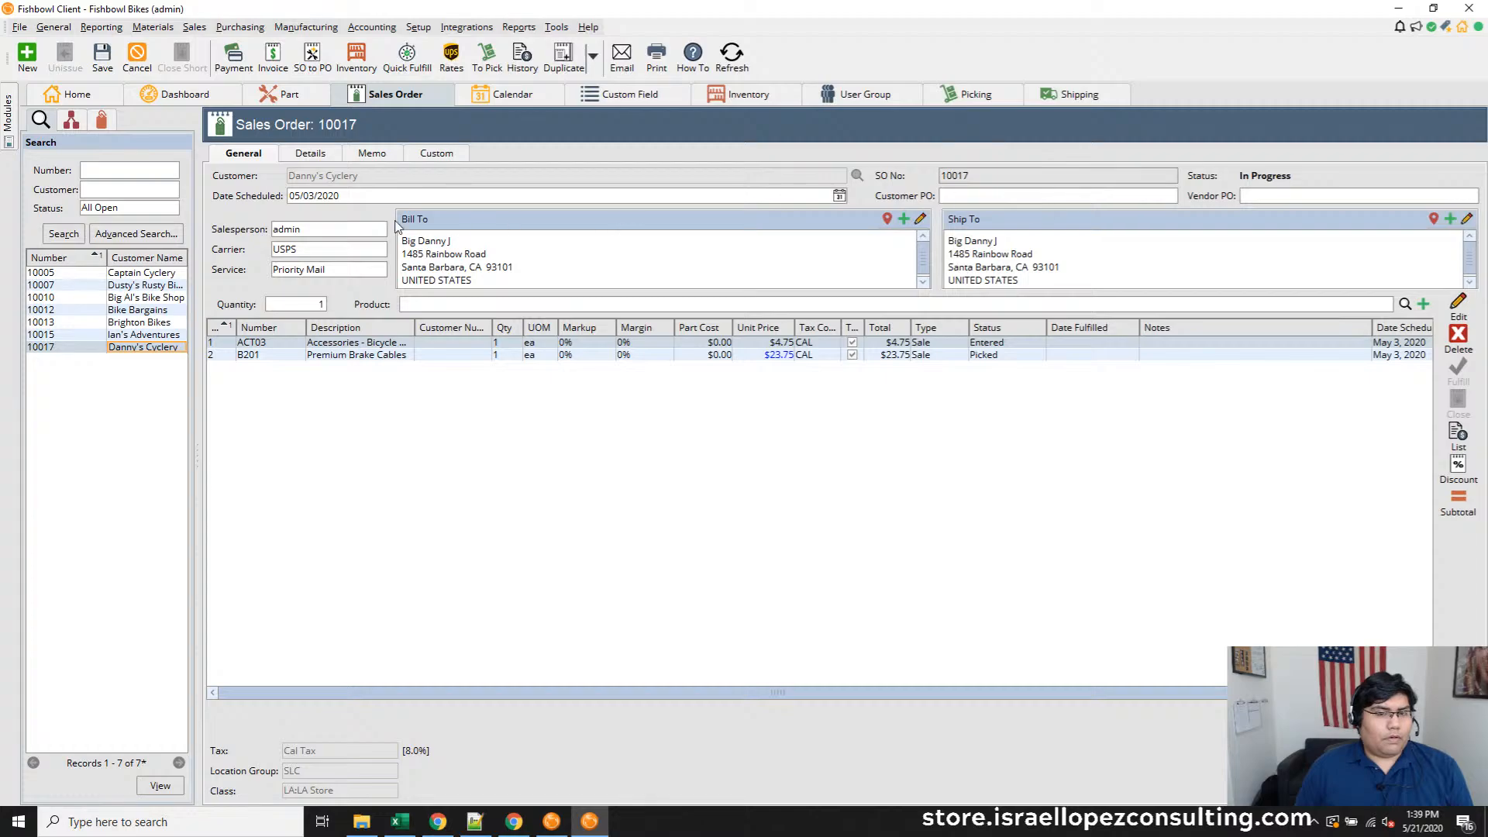
{"action": "left_click", "coordinate": [309, 154]}
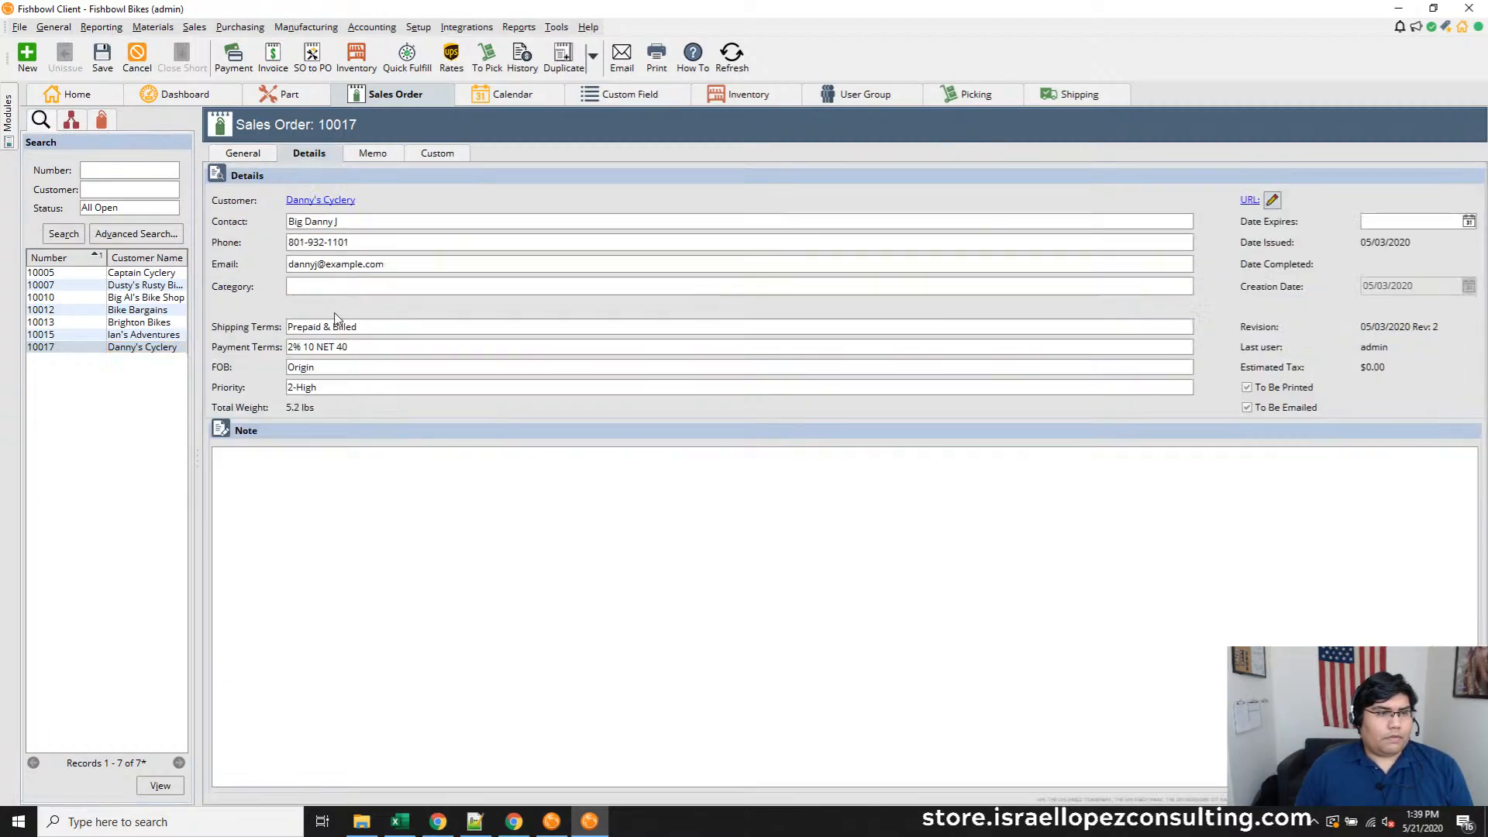
{"action": "left_click", "coordinate": [243, 156]}
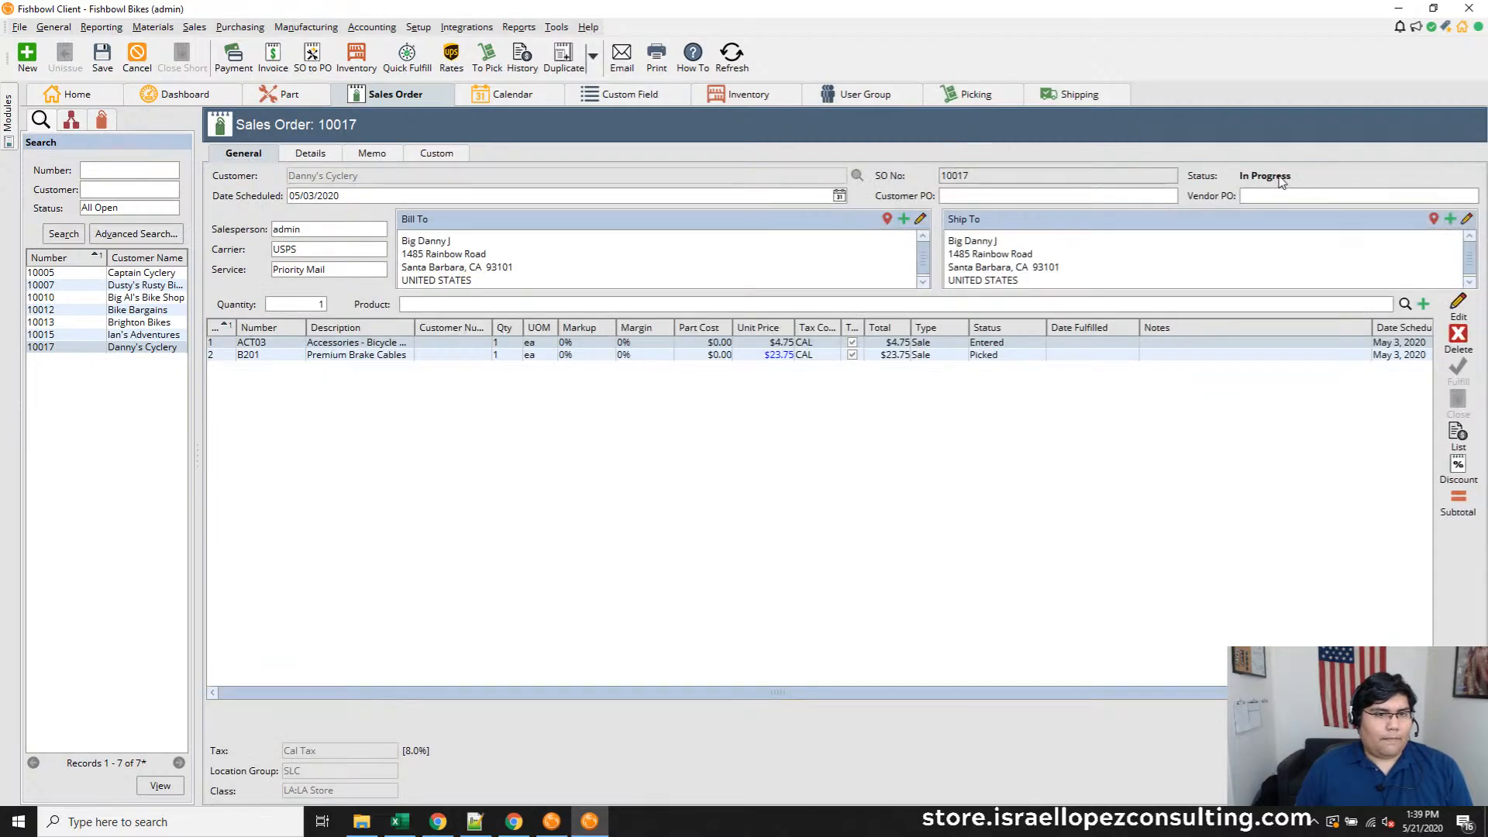
Start the Import Wizard with the Sales Order import type and proceed to its data preparation instructions
{"action": "left_click", "coordinate": [8, 113]}
{"action": "left_click", "coordinate": [18, 27]}
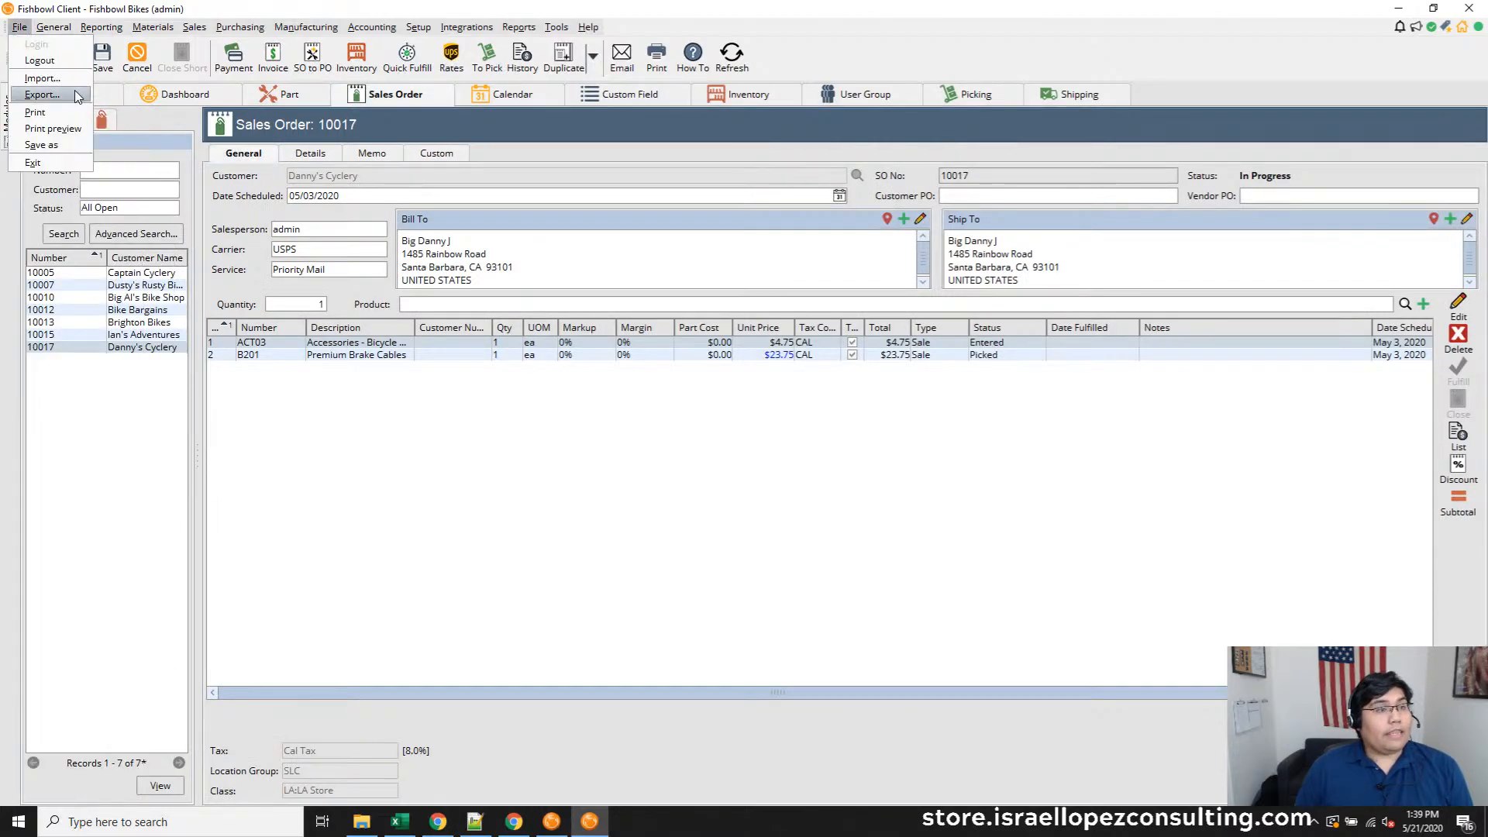
{"action": "left_click", "coordinate": [31, 79]}
{"action": "left_click", "coordinate": [702, 370]}
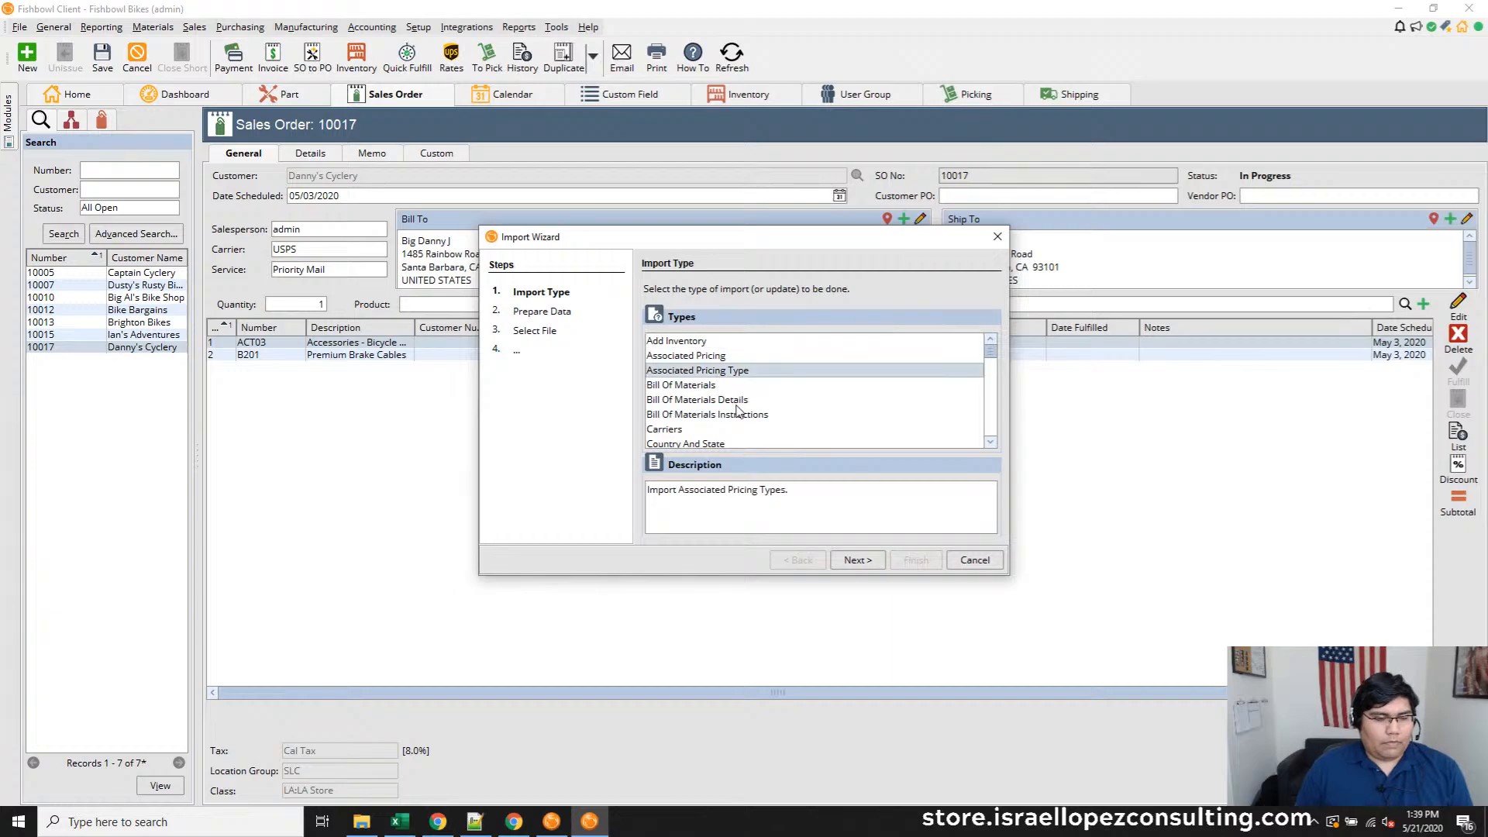
{"action": "scroll", "coordinate": [739, 411], "scroll_direction": "down", "scroll_amount": 2}
{"action": "type", "text": "sales"}
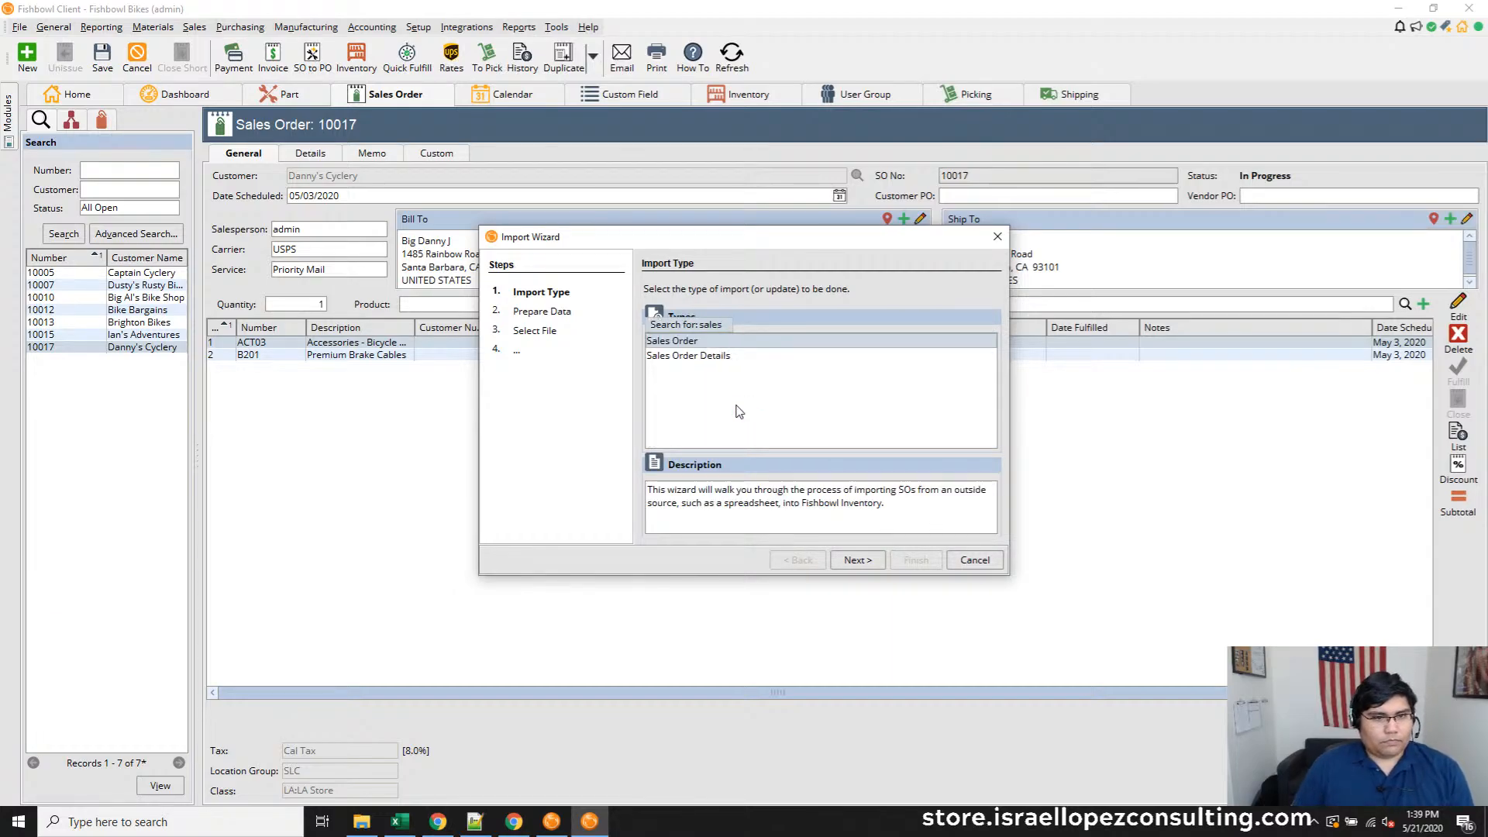
{"action": "left_click", "coordinate": [858, 560]}
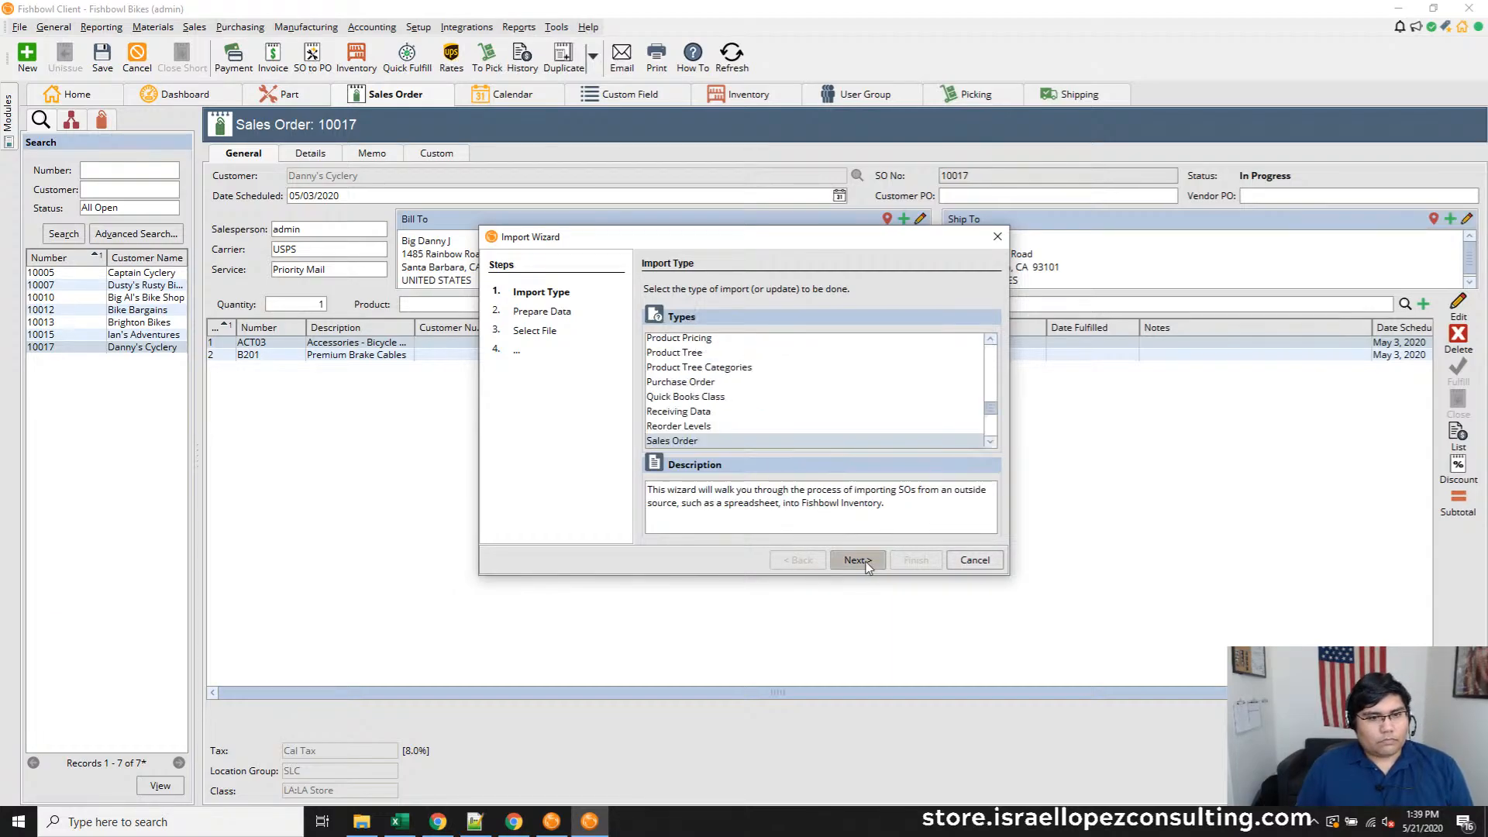
Enlarge the wizard vertically, find the Status field in the import instructions, and highlight its Estimate, Issued and Historical options
{"action": "double_click", "coordinate": [841, 230]}
{"action": "scroll", "coordinate": [794, 465], "scroll_direction": "down", "scroll_amount": 8}
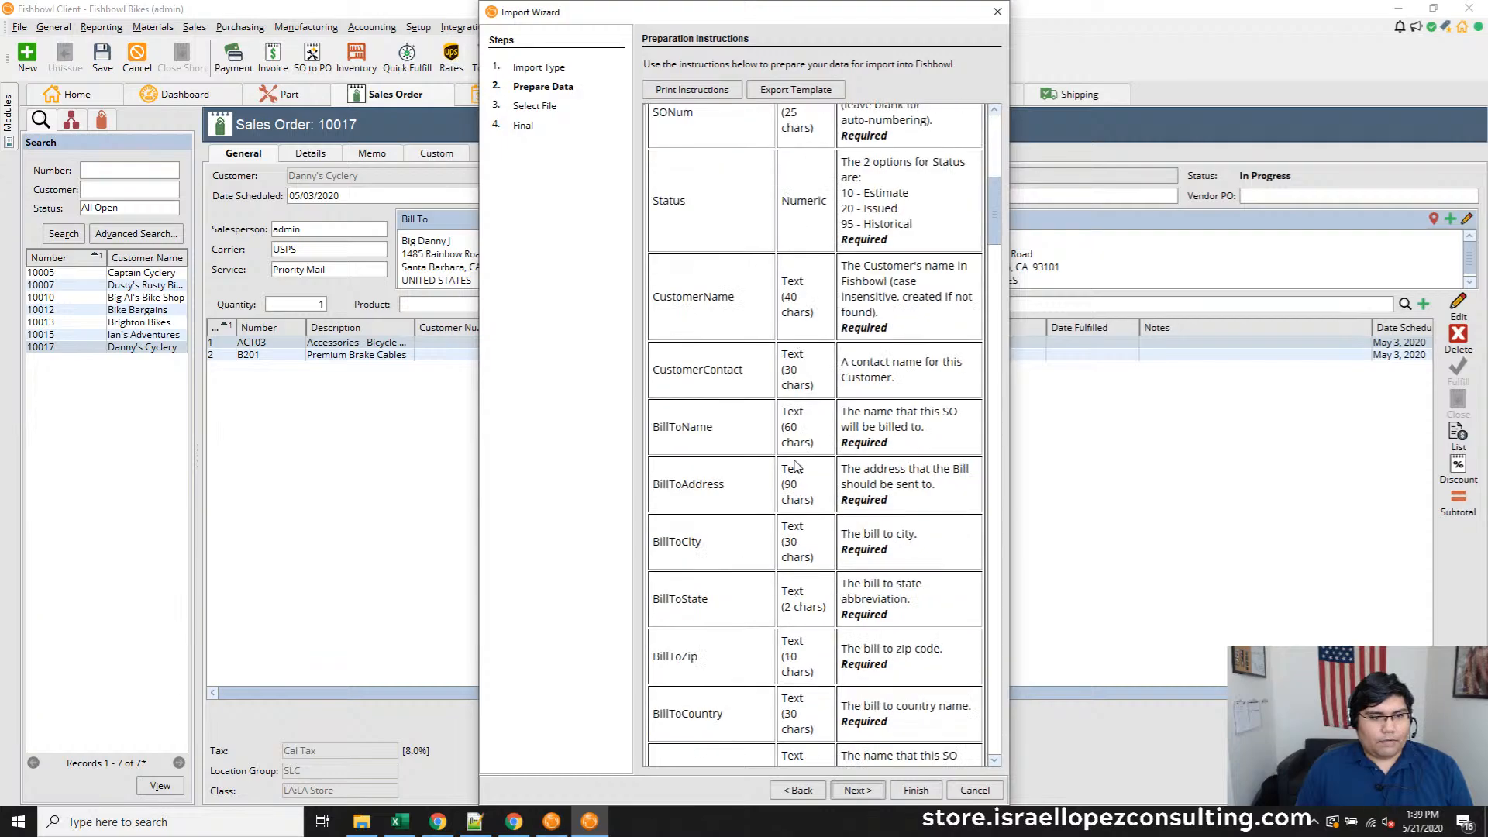
{"action": "scroll", "coordinate": [794, 465], "scroll_direction": "down", "scroll_amount": 12}
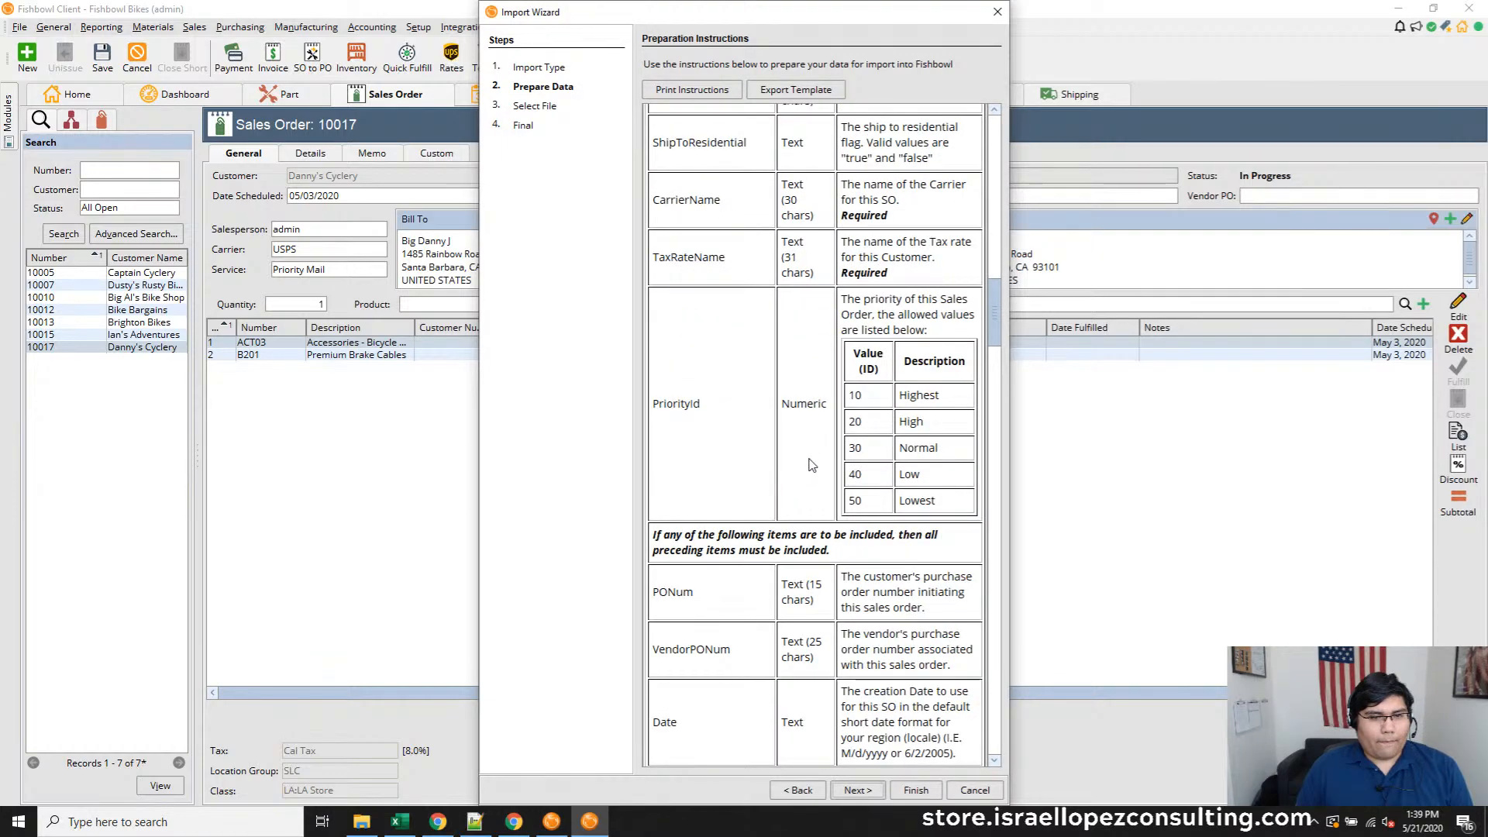
{"action": "scroll", "coordinate": [813, 465], "scroll_direction": "up", "scroll_amount": 15}
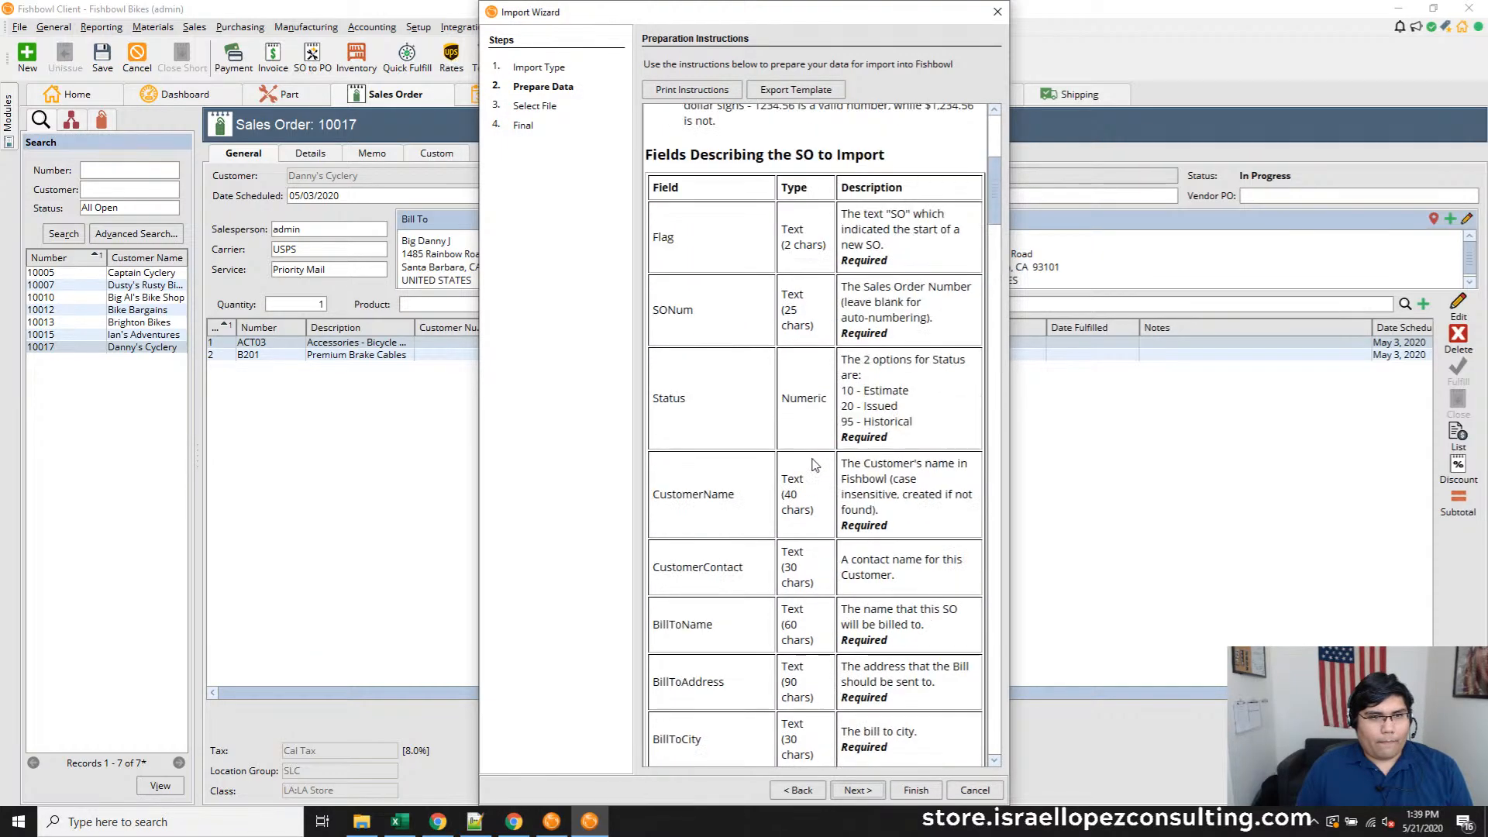
{"action": "left_click_drag", "start_coordinate": [913, 422], "coordinate": [841, 358]}
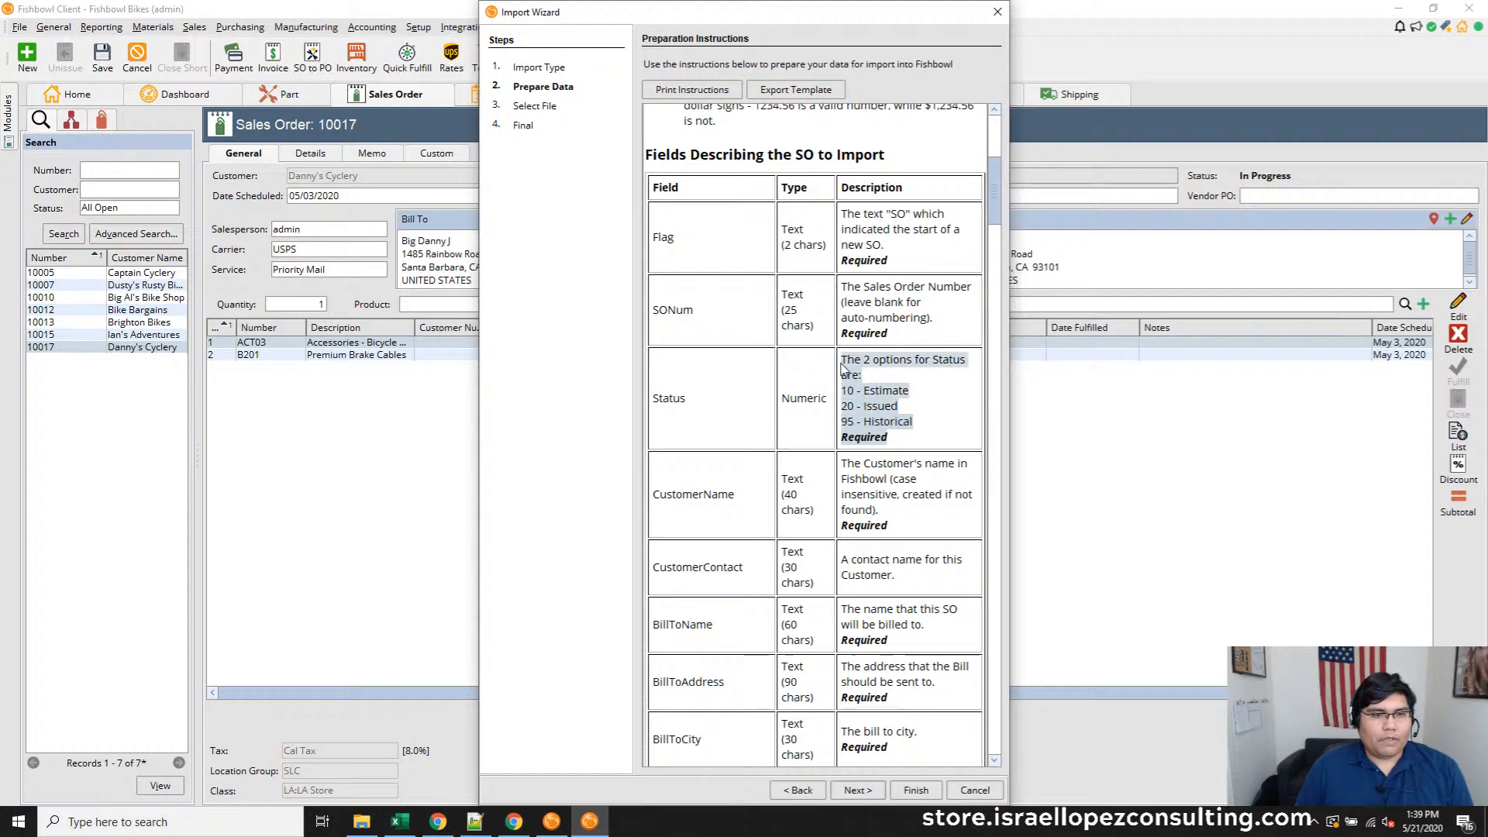
{"action": "left_click", "coordinate": [886, 409]}
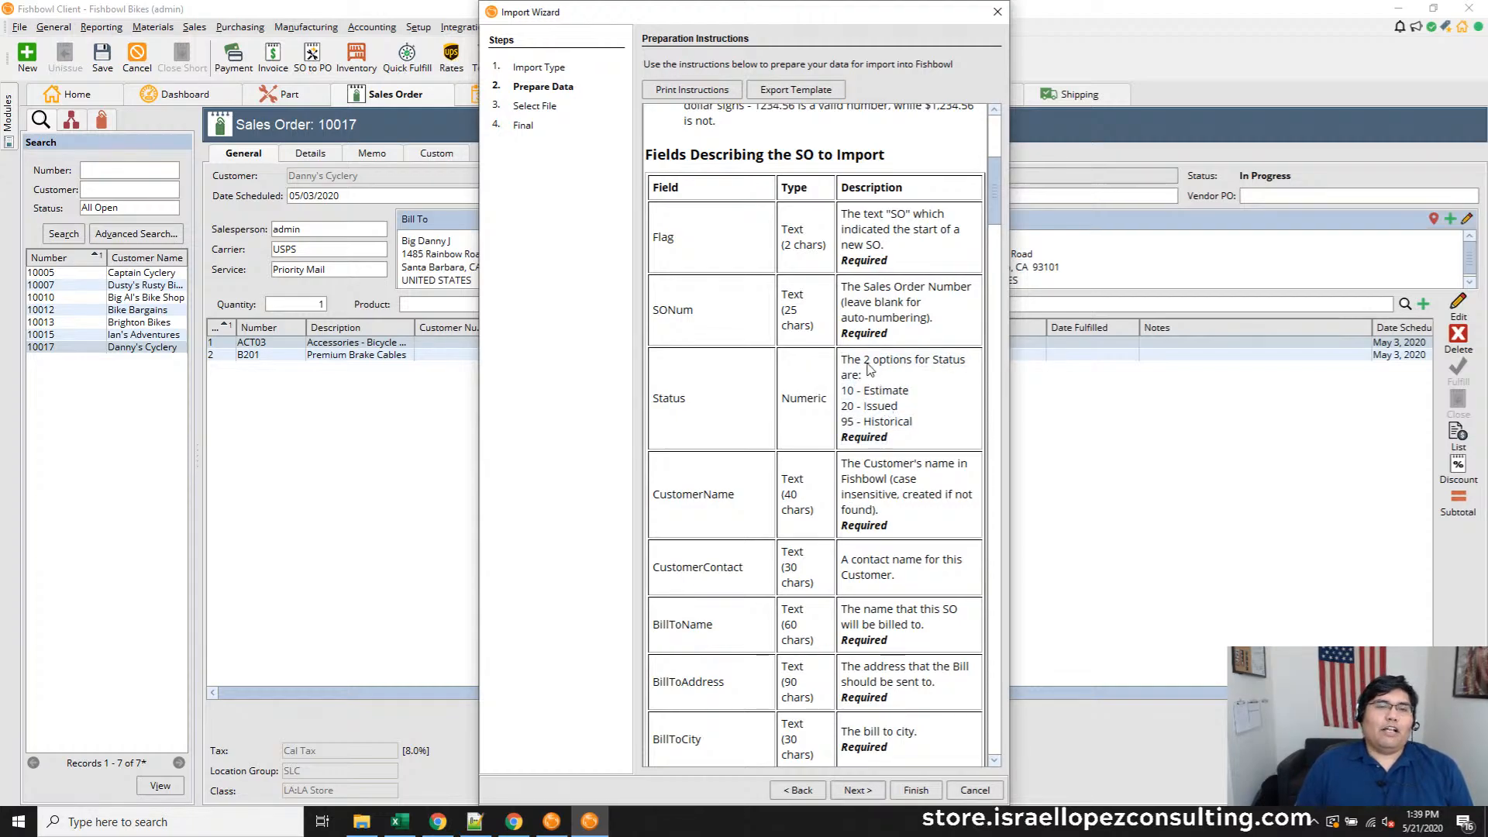
{"action": "double_click", "coordinate": [872, 366]}
{"action": "left_click_drag", "start_coordinate": [865, 390], "coordinate": [904, 422]}
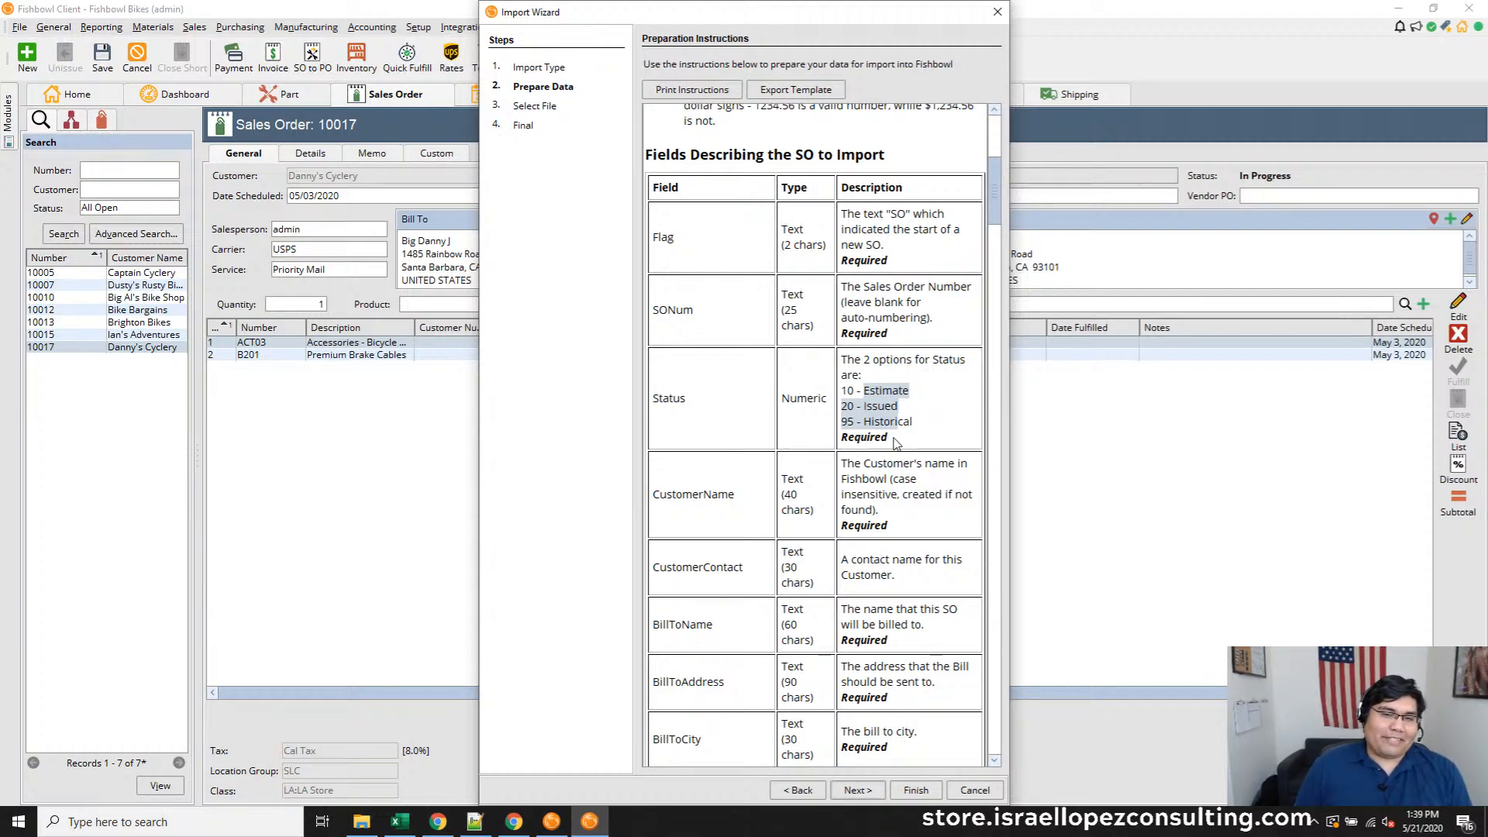
Widen the Import Wizard and highlight the Status field's options again, focusing on 95 - Historical
{"action": "left_click_drag", "start_coordinate": [476, 421], "coordinate": [276, 408]}
{"action": "left_click", "coordinate": [739, 207]}
{"action": "left_click_drag", "start_coordinate": [739, 236], "coordinate": [694, 203]}
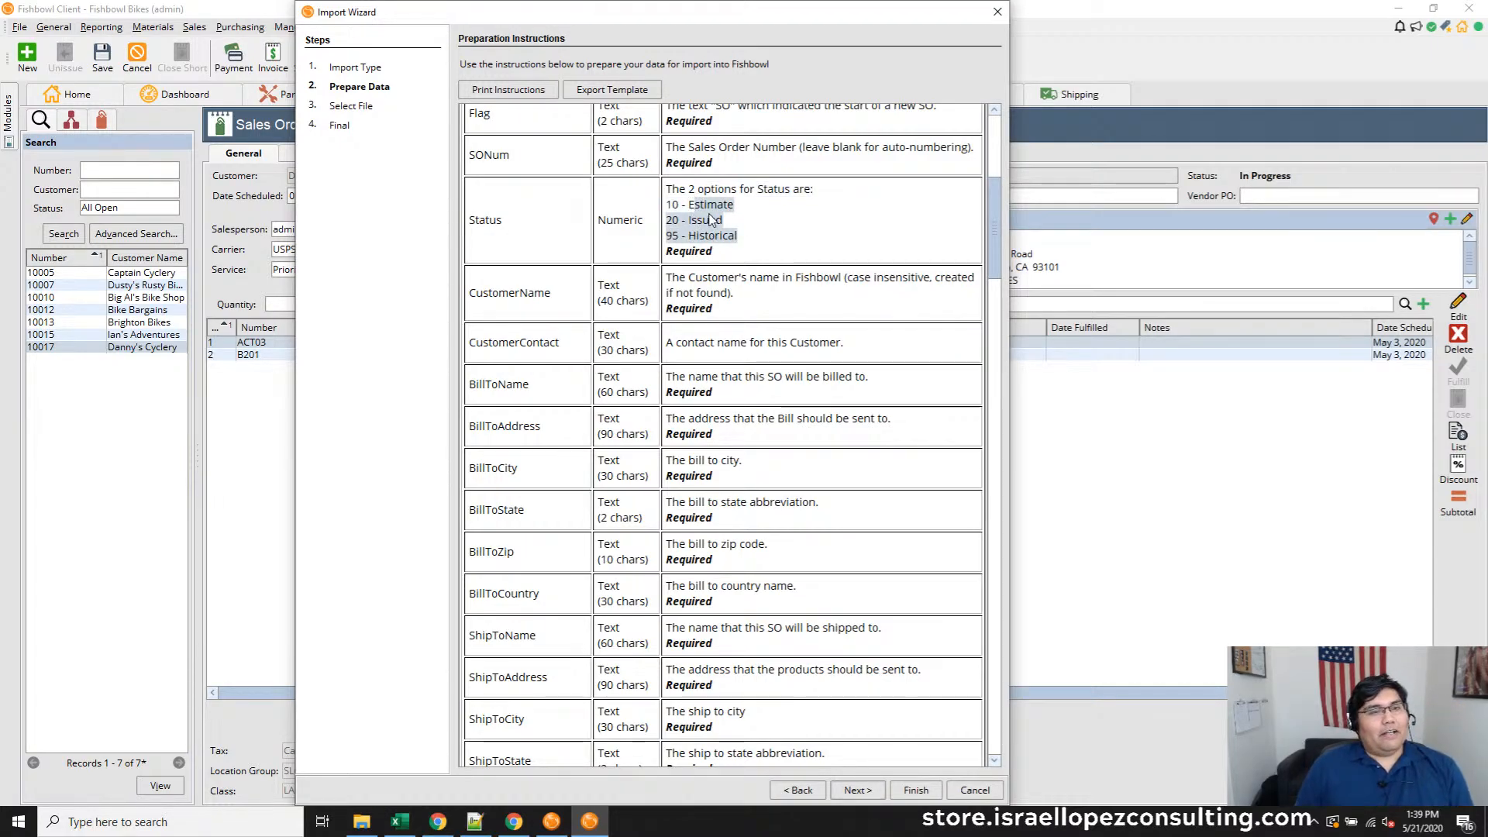
{"action": "left_click", "coordinate": [707, 217]}
{"action": "left_click_drag", "start_coordinate": [667, 204], "coordinate": [735, 237]}
{"action": "left_click", "coordinate": [674, 223]}
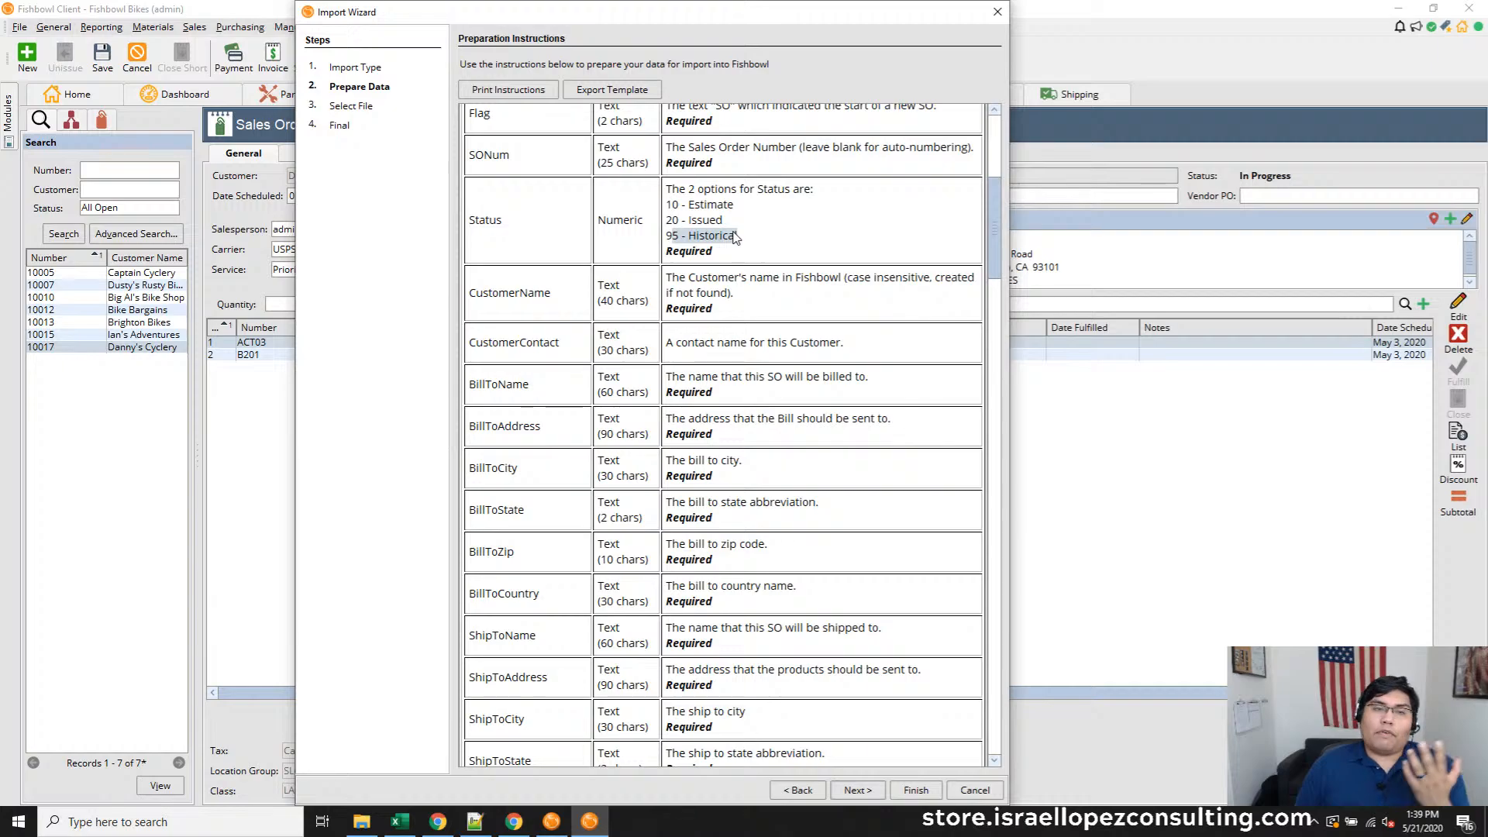
{"action": "left_click_drag", "start_coordinate": [735, 237], "coordinate": [731, 238]}
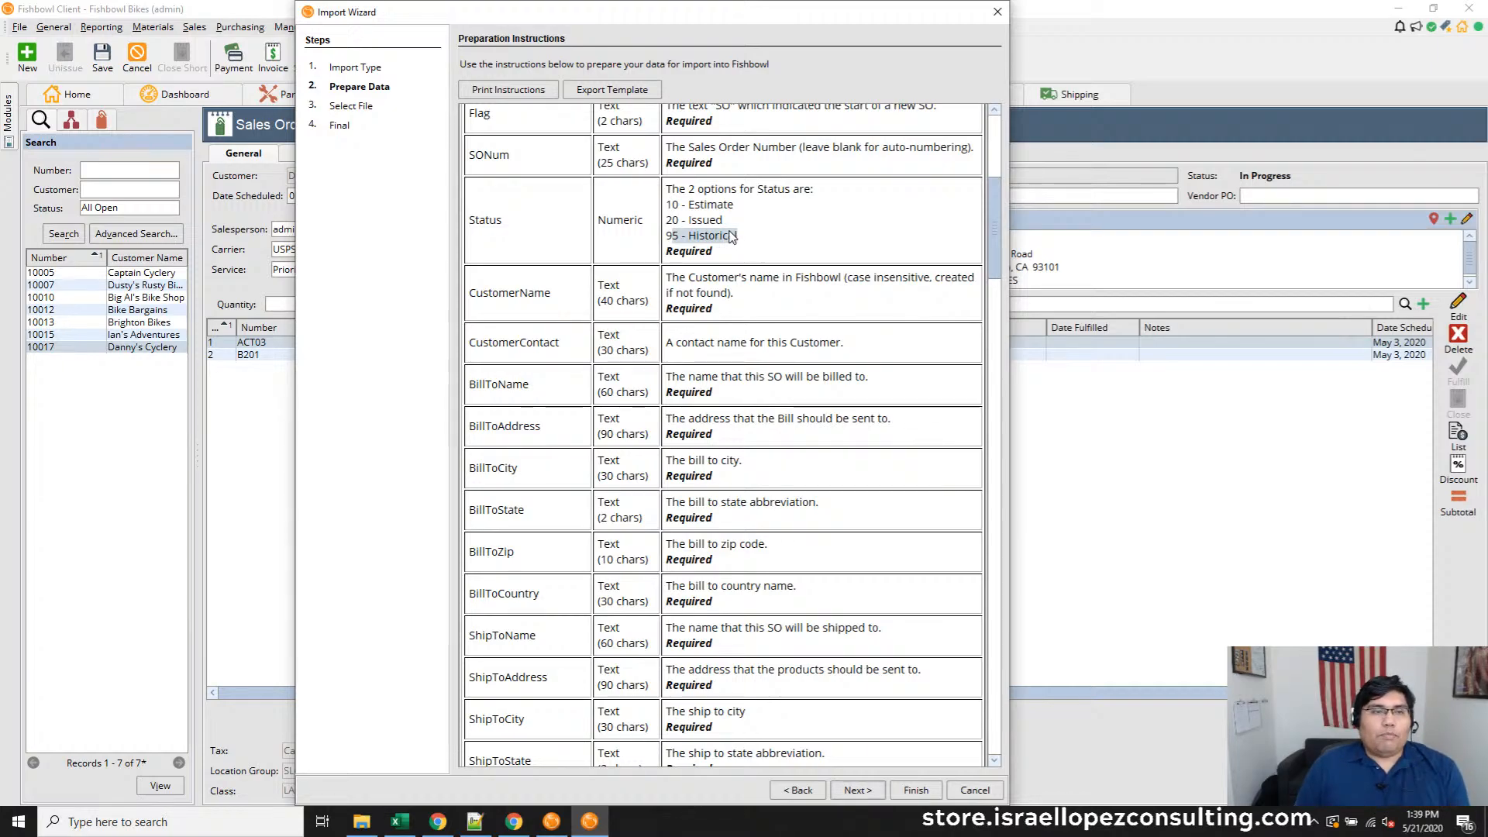
{"action": "left_click_drag", "start_coordinate": [732, 236], "coordinate": [725, 245]}
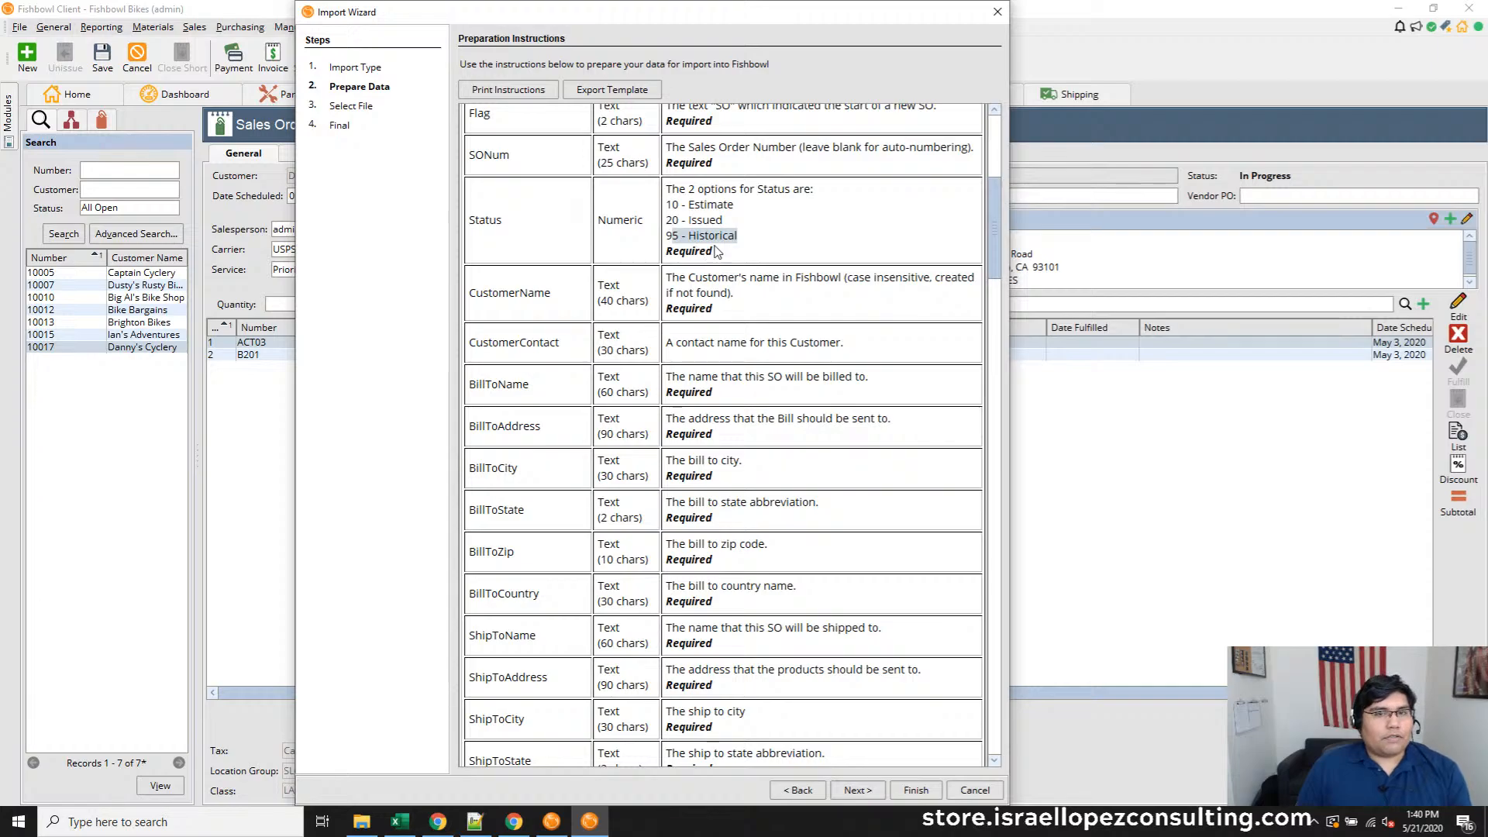
{"action": "left_click_drag", "start_coordinate": [753, 238], "coordinate": [672, 238]}
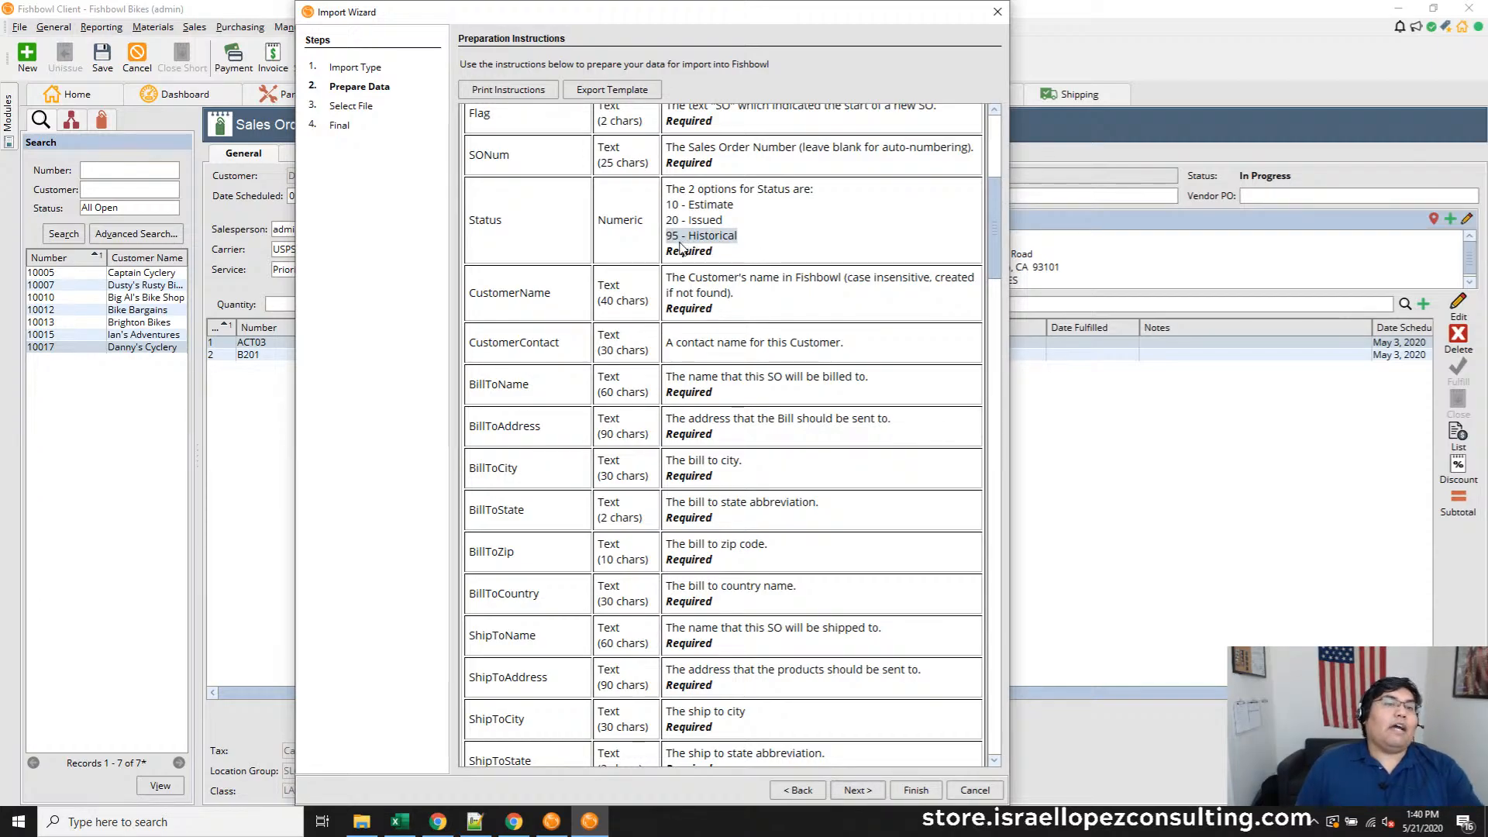
Close the Import Wizard and open the sostatus table from the table list in the Data module
{"action": "left_click", "coordinate": [996, 13]}
{"action": "left_click", "coordinate": [86, 28]}
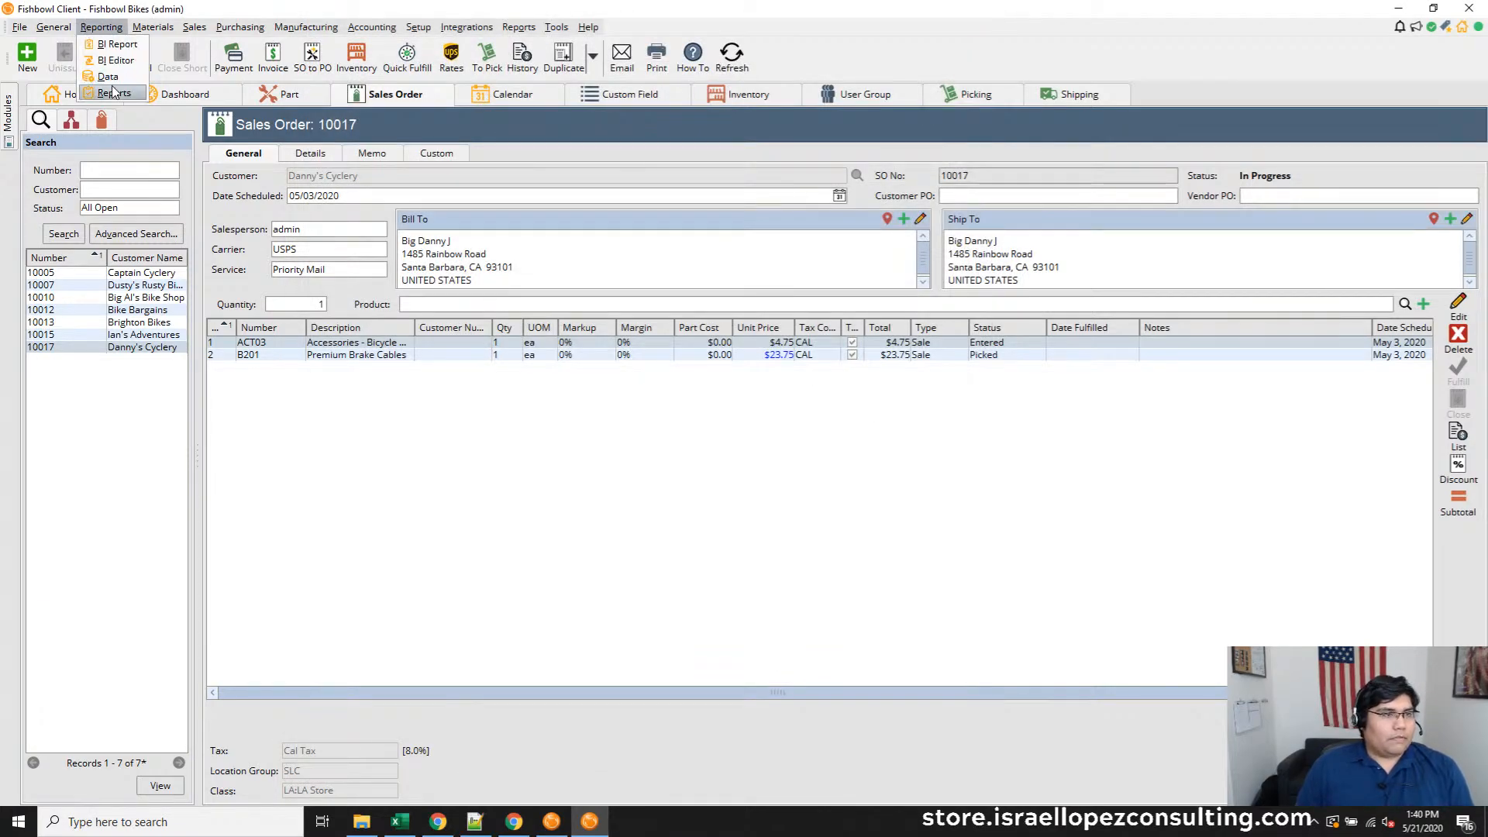
{"action": "left_click", "coordinate": [114, 93]}
{"action": "left_click", "coordinate": [102, 27]}
{"action": "left_click", "coordinate": [107, 77]}
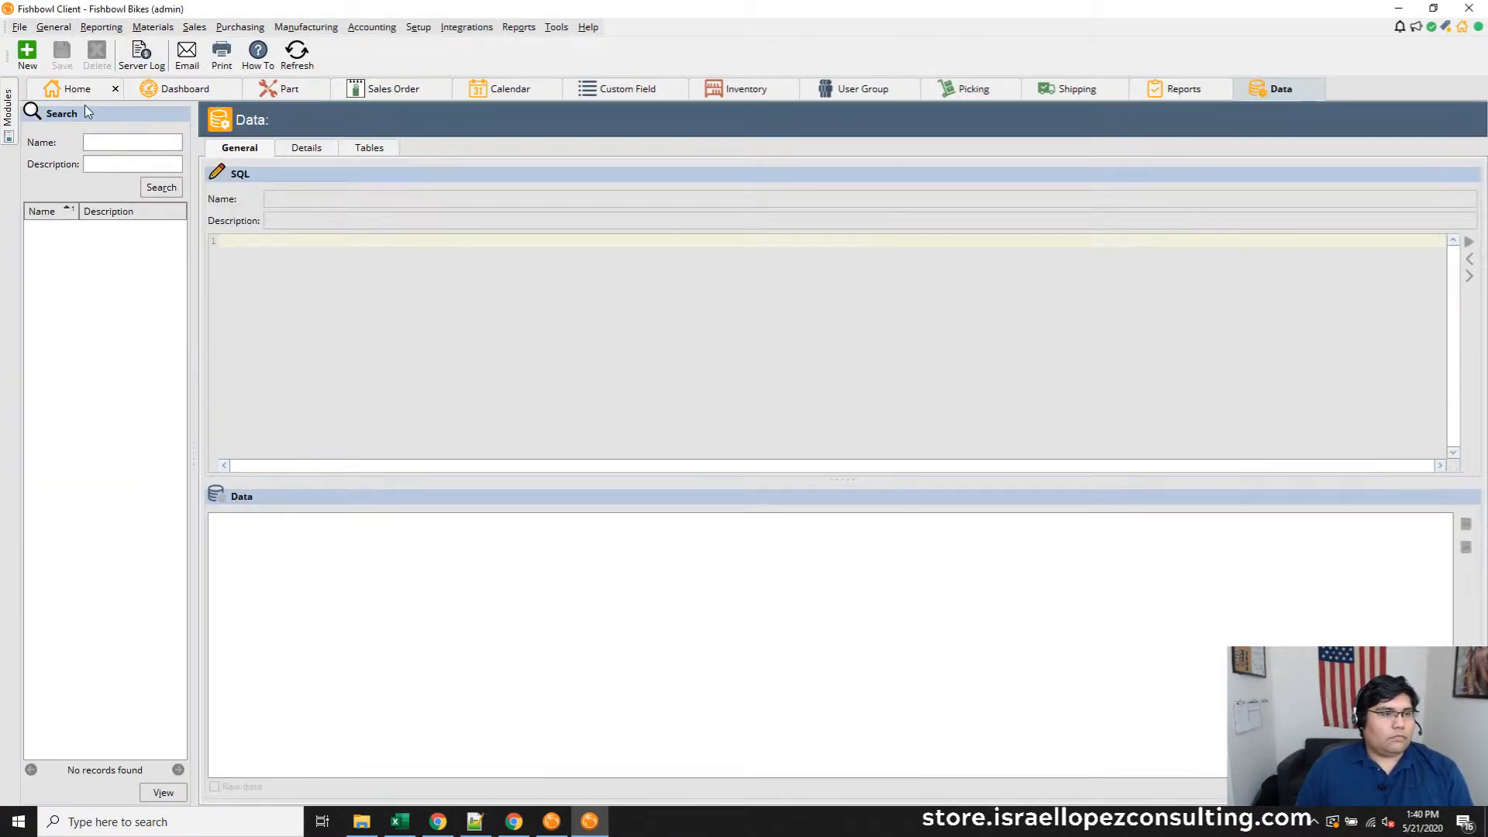
{"action": "left_click", "coordinate": [380, 152]}
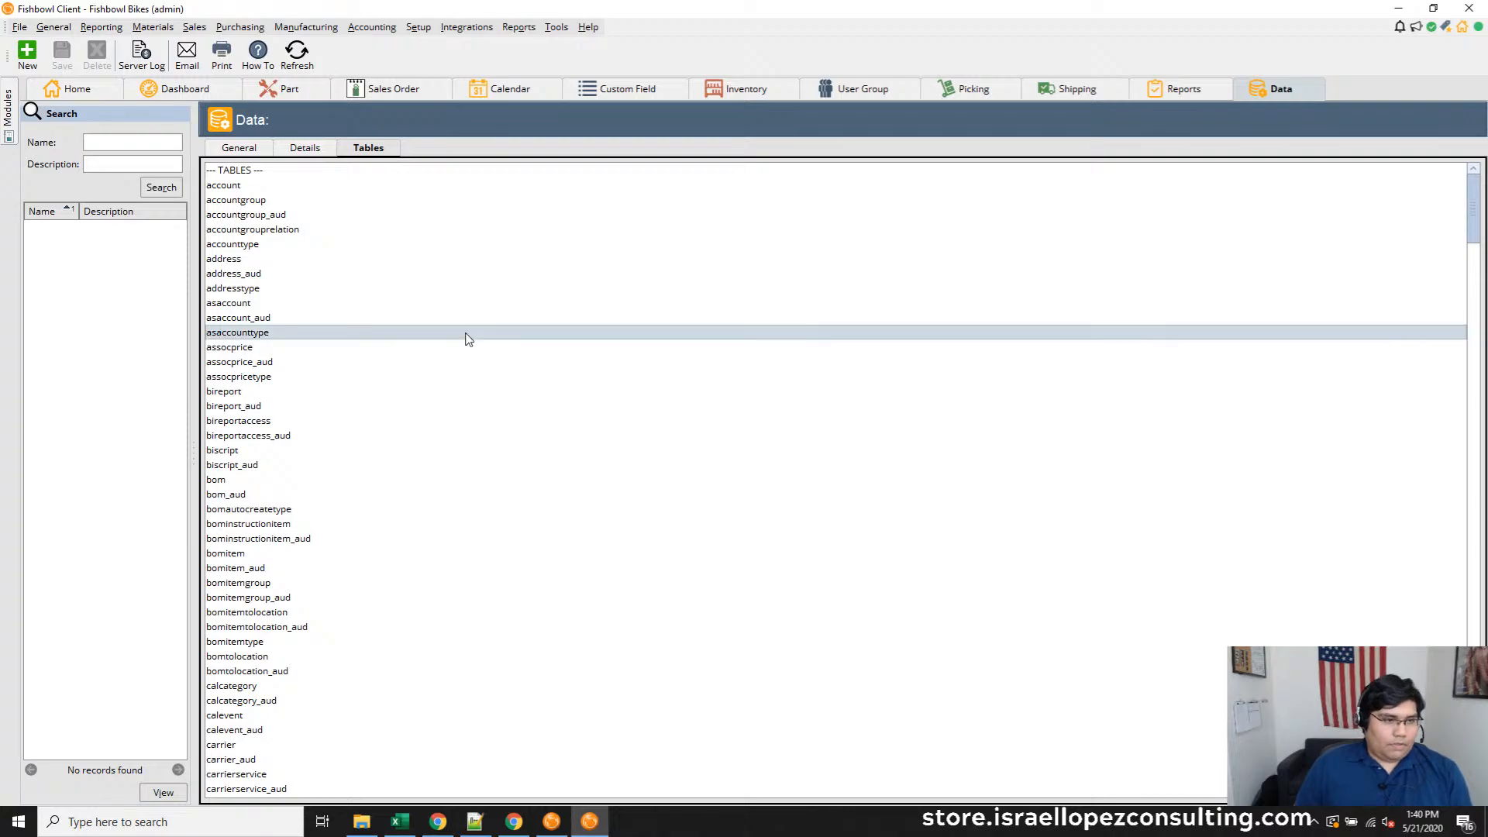
{"action": "type", "text": "sostatus"}
{"action": "key", "text": "Return"}
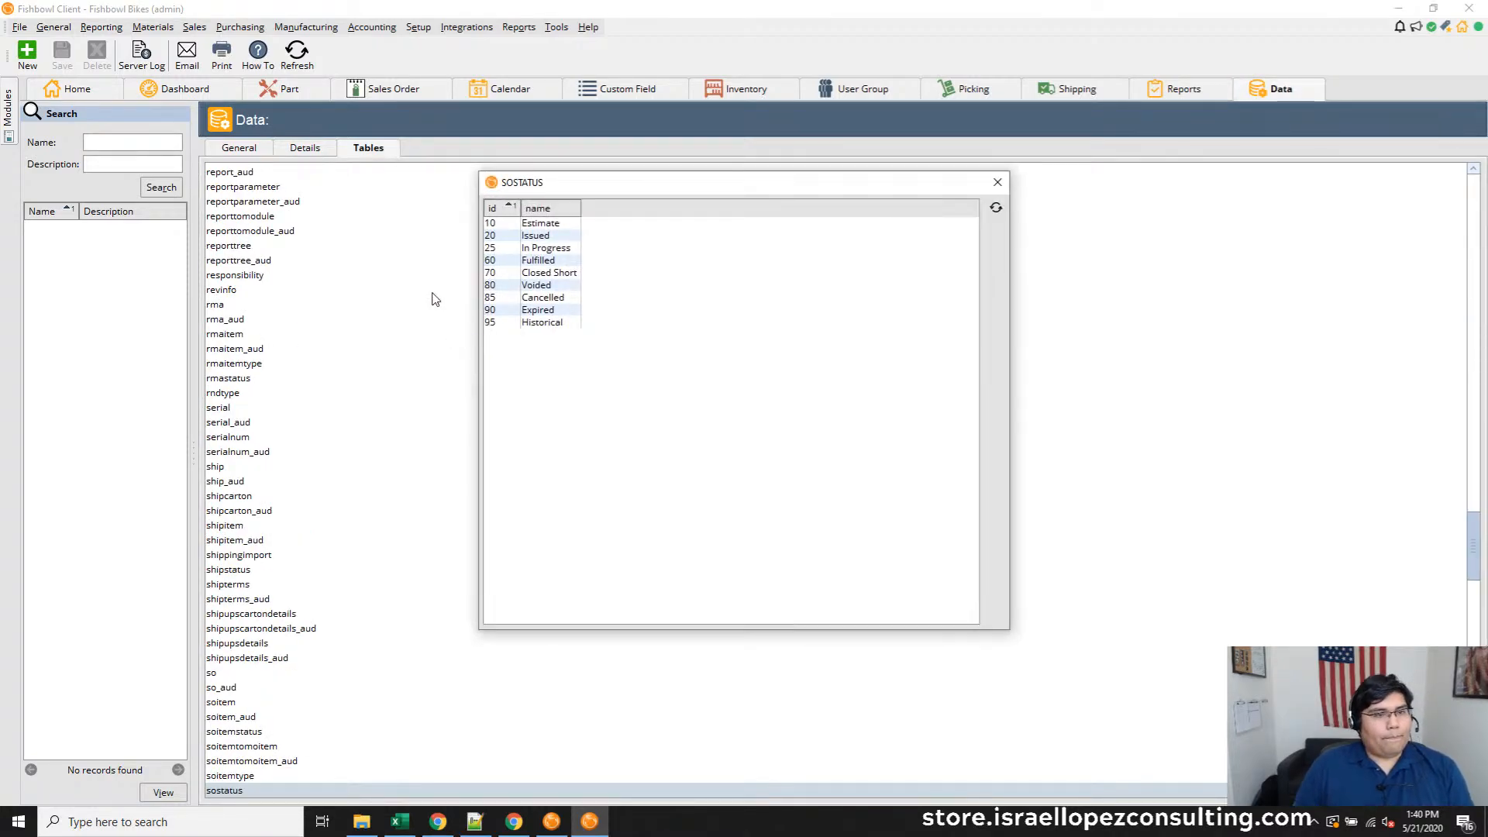
Sort the sostatus table by ascending id and go through its rows from In Progress to Historical
{"action": "left_click", "coordinate": [505, 207]}
{"action": "left_click", "coordinate": [505, 207]}
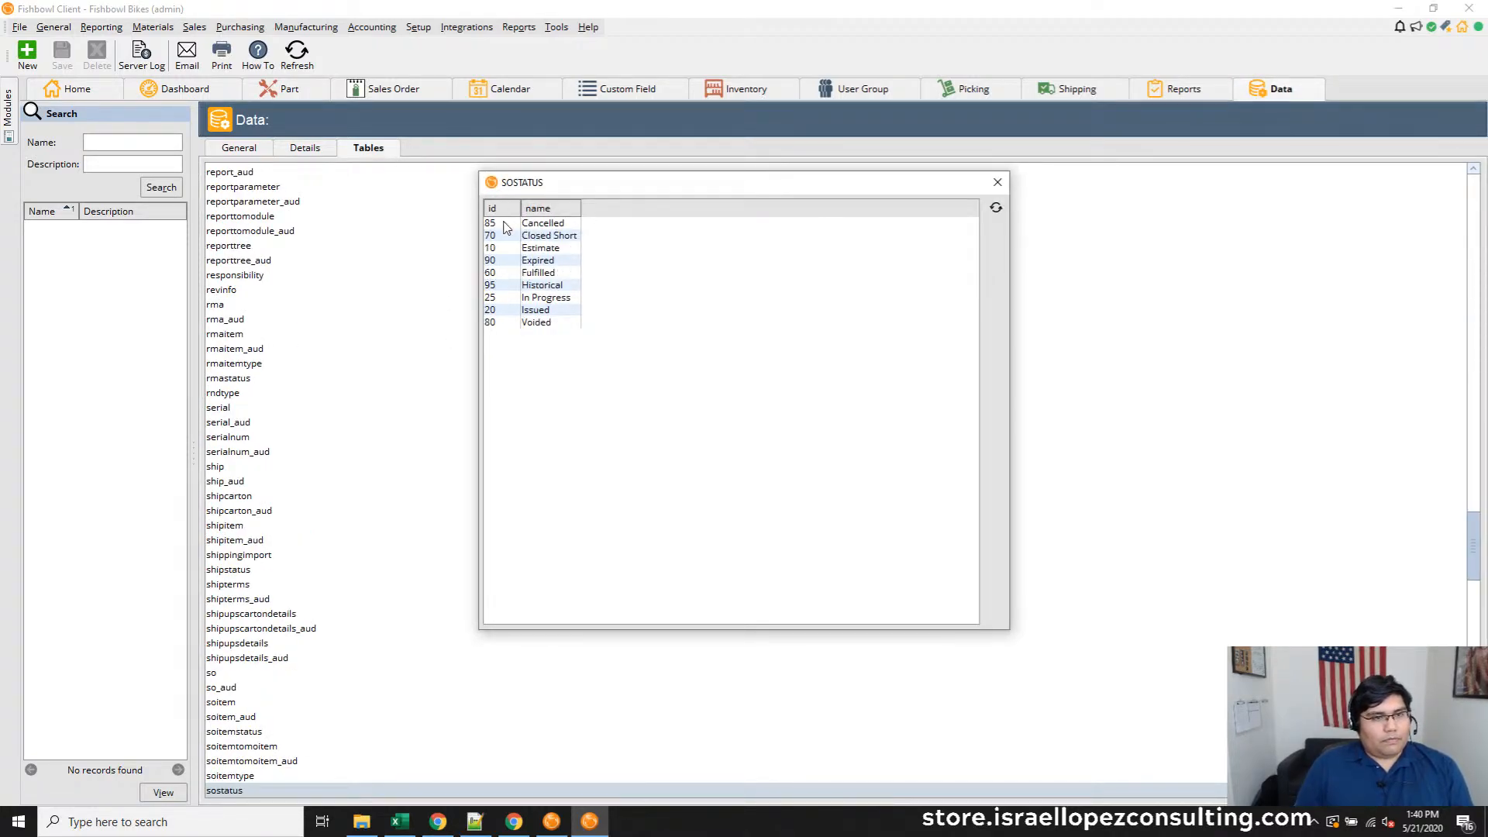
{"action": "left_click", "coordinate": [506, 208]}
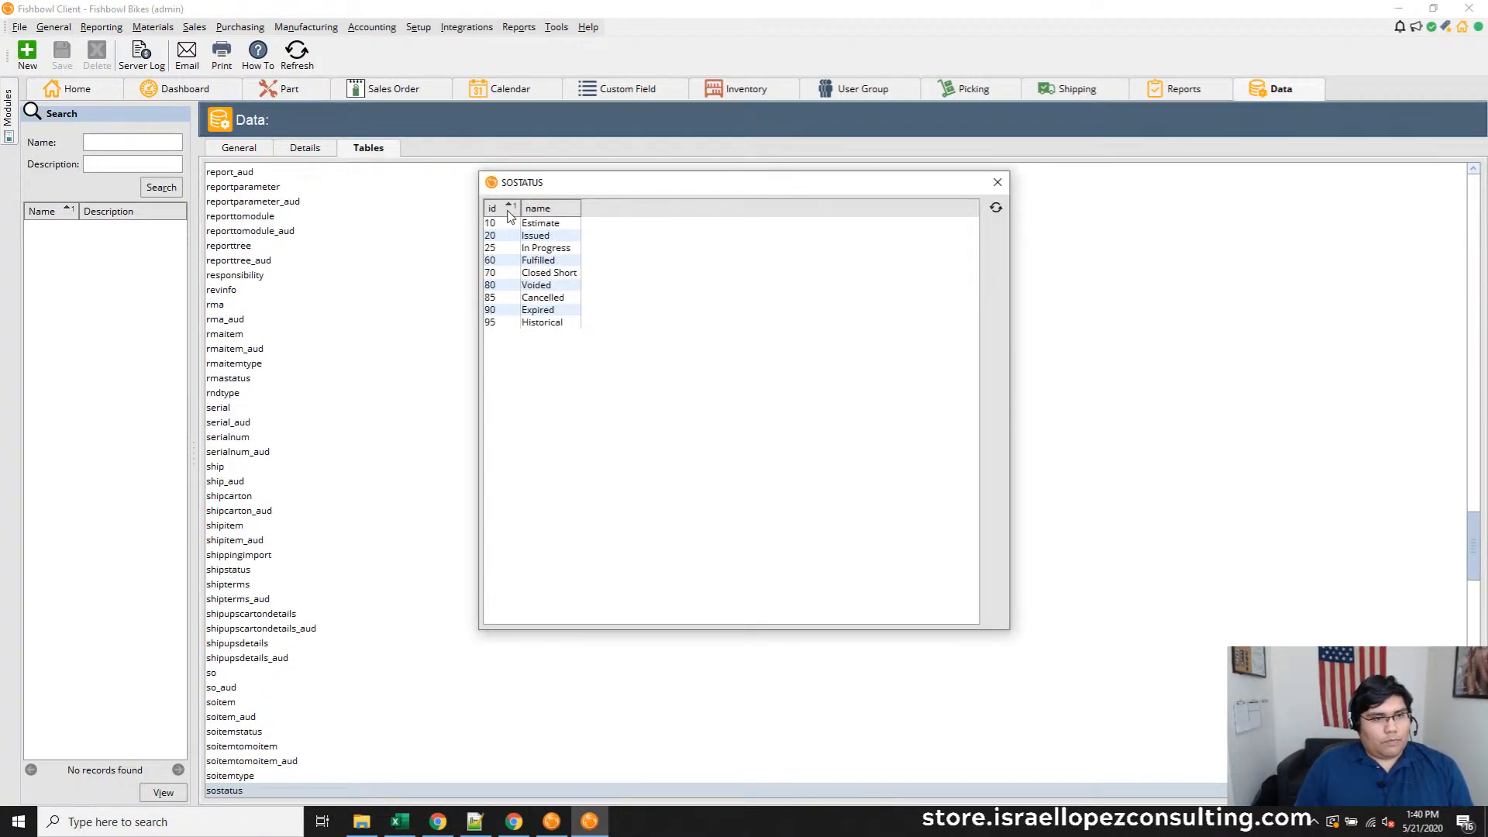
{"action": "left_click", "coordinate": [512, 248]}
{"action": "left_click", "coordinate": [519, 264]}
{"action": "left_click", "coordinate": [525, 273]}
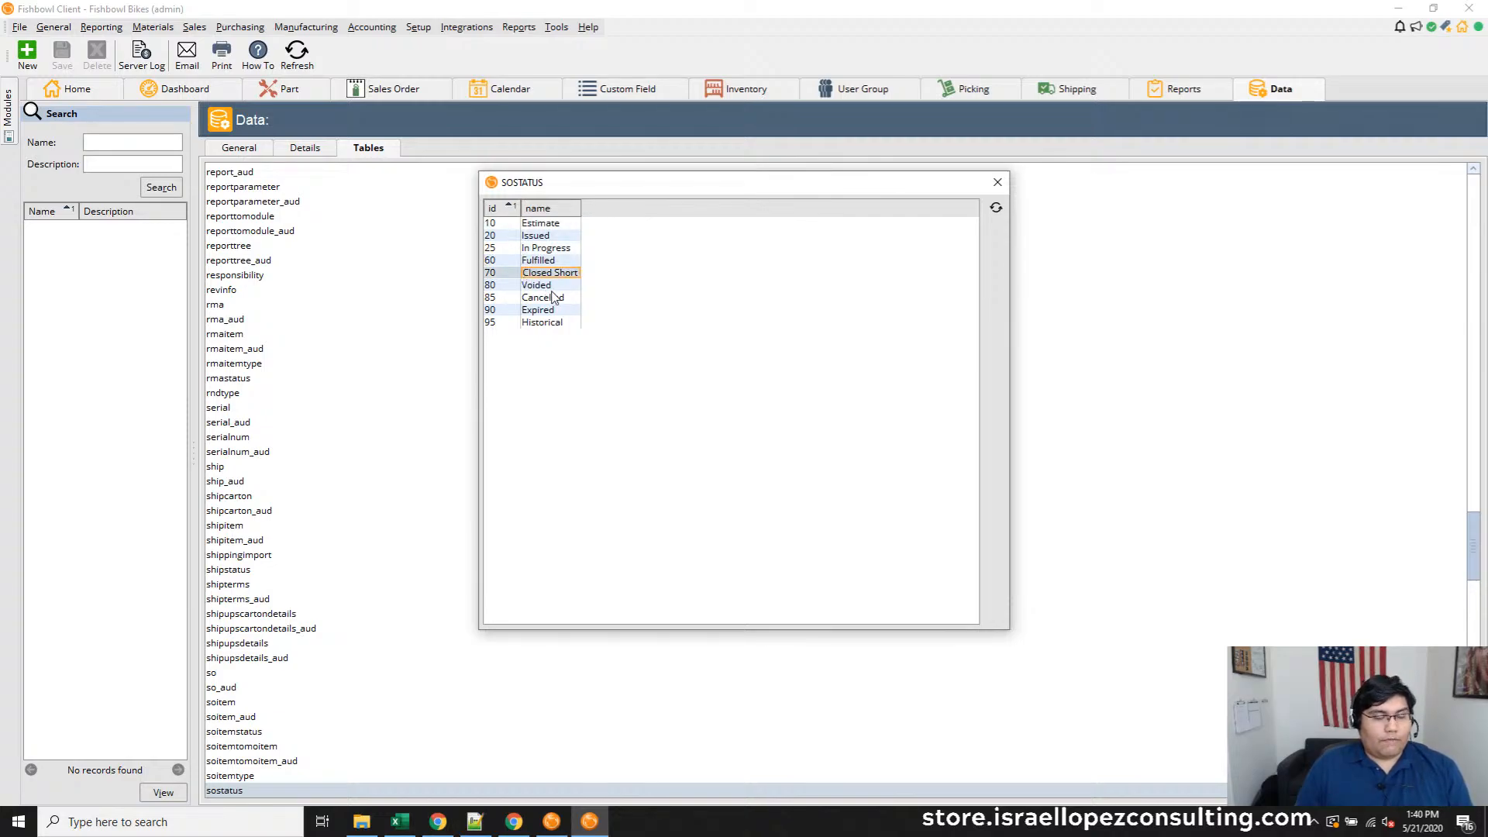
{"action": "left_click", "coordinate": [551, 288]}
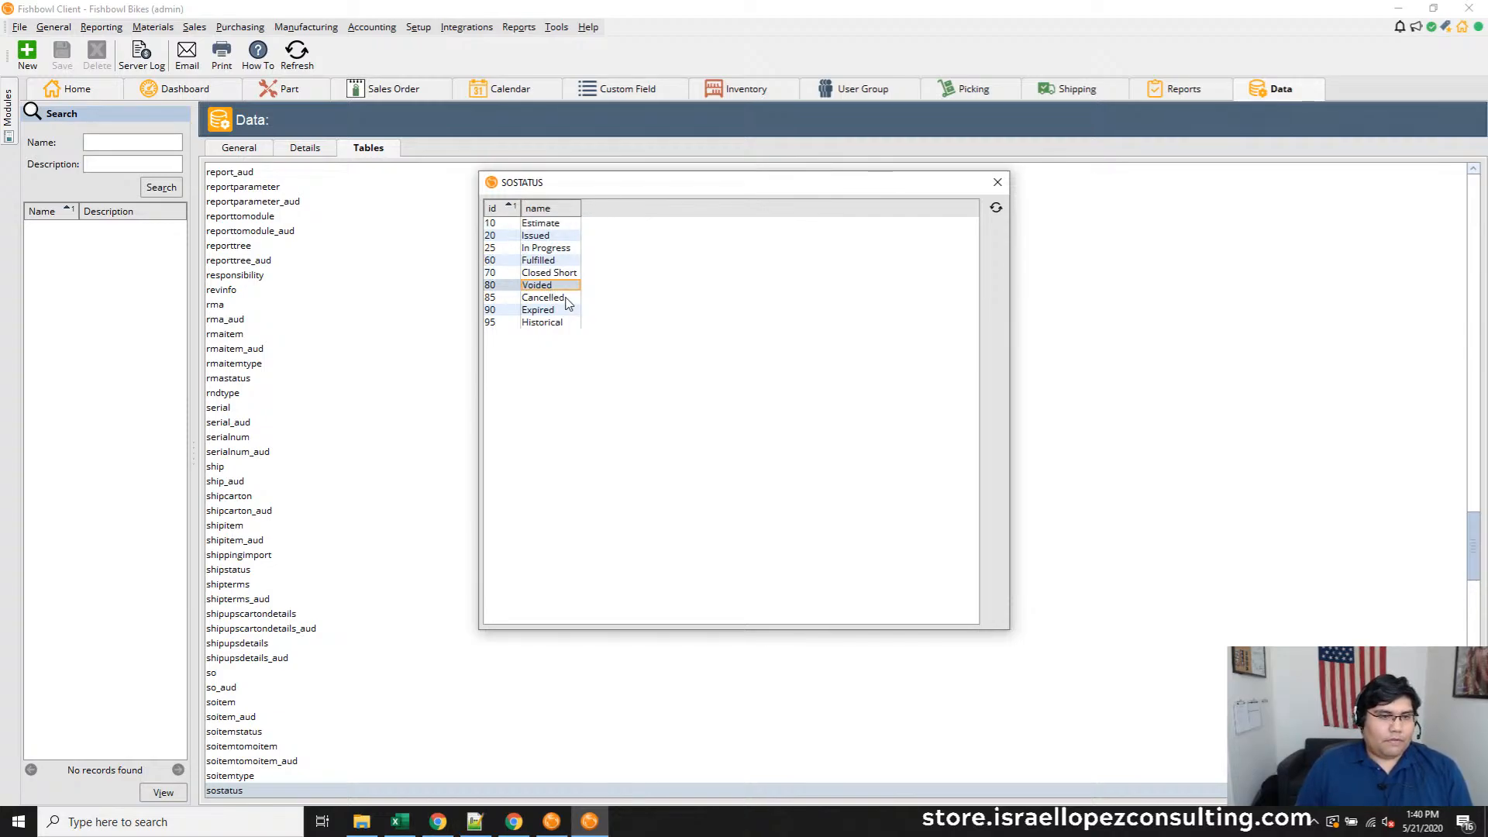
{"action": "left_click", "coordinate": [568, 299]}
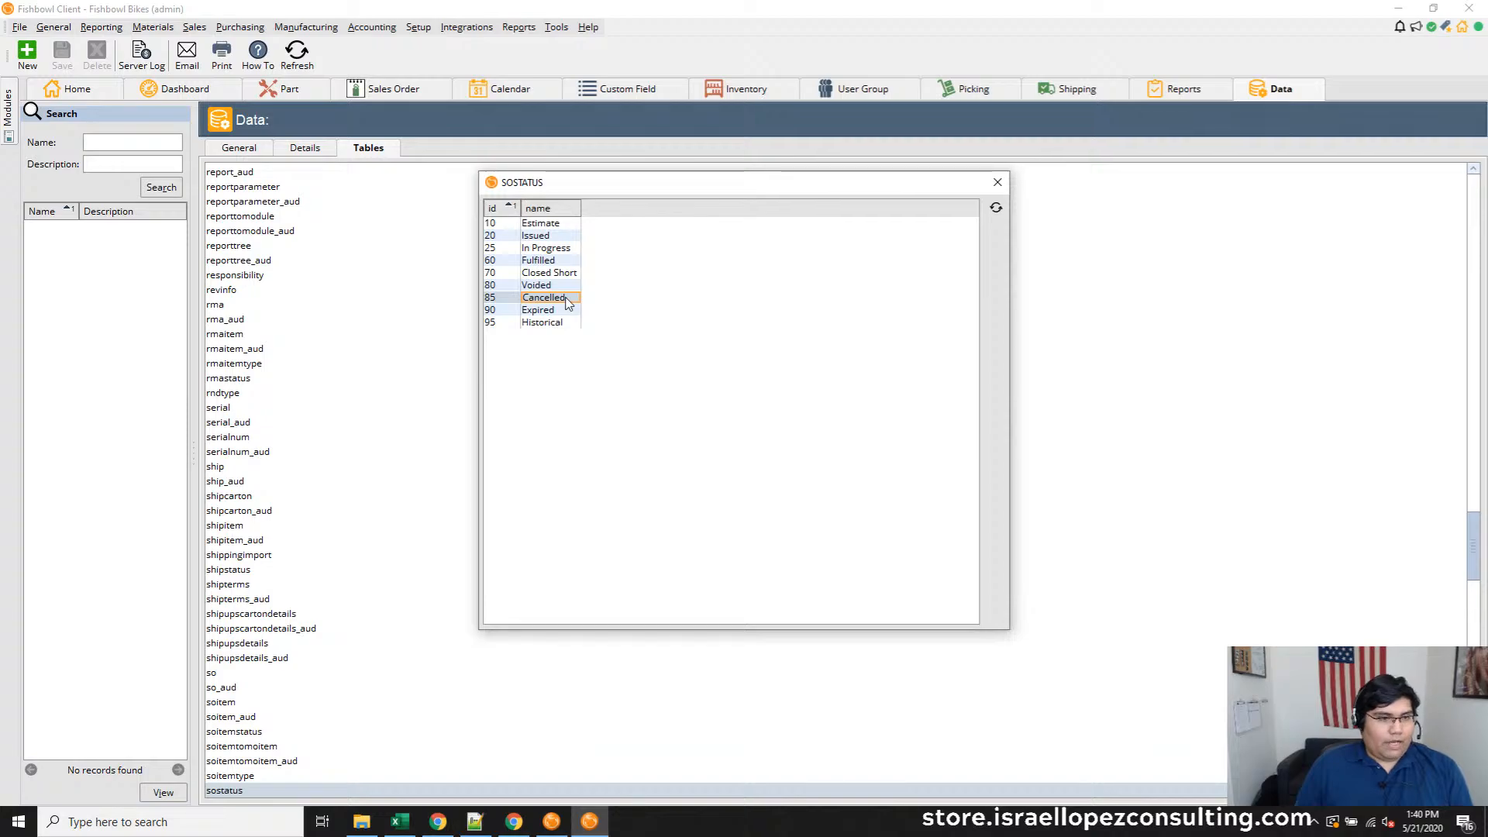
{"action": "left_click", "coordinate": [568, 311]}
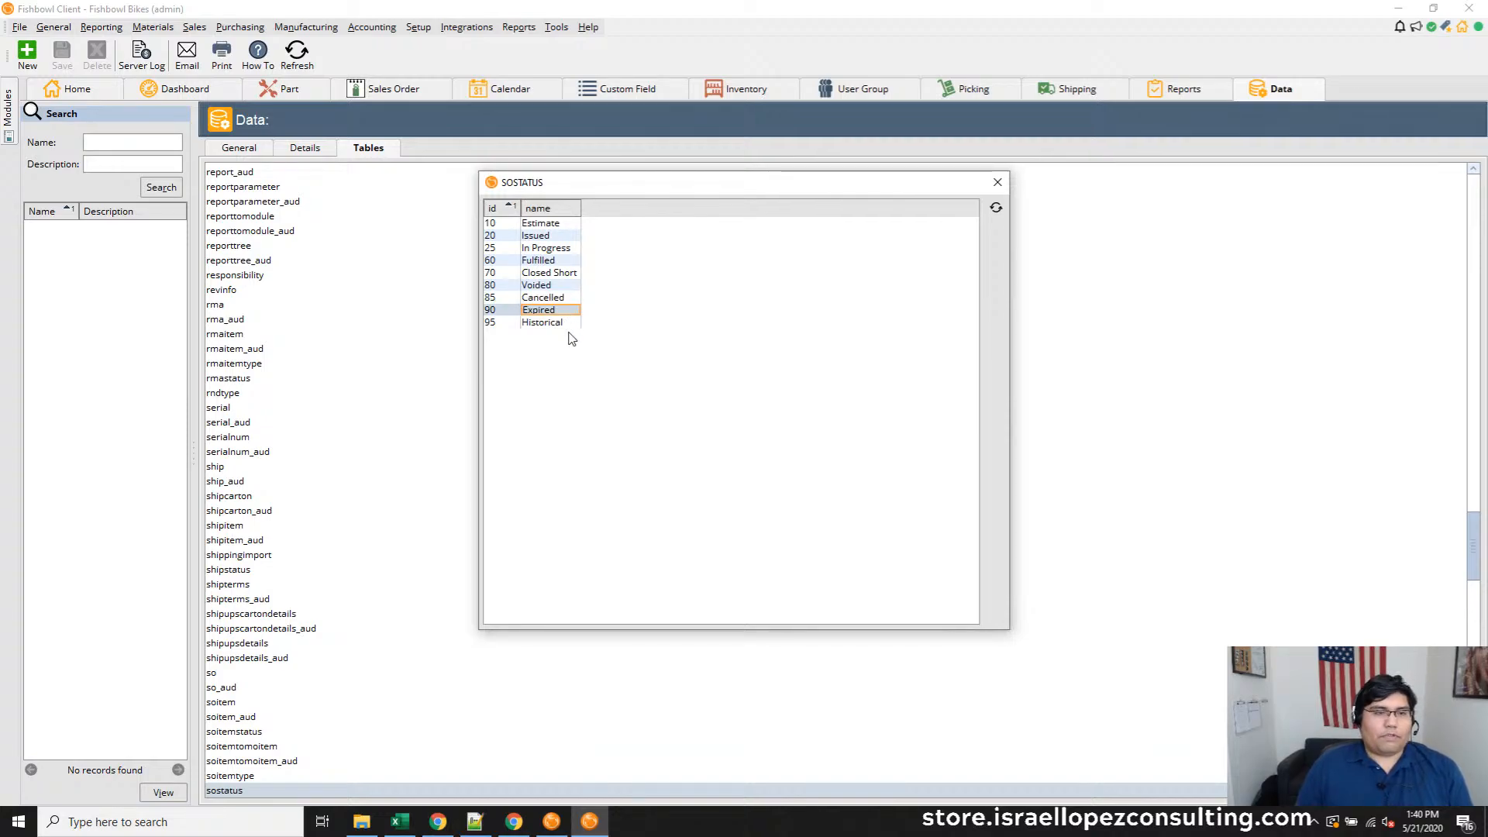
{"action": "left_click", "coordinate": [566, 324]}
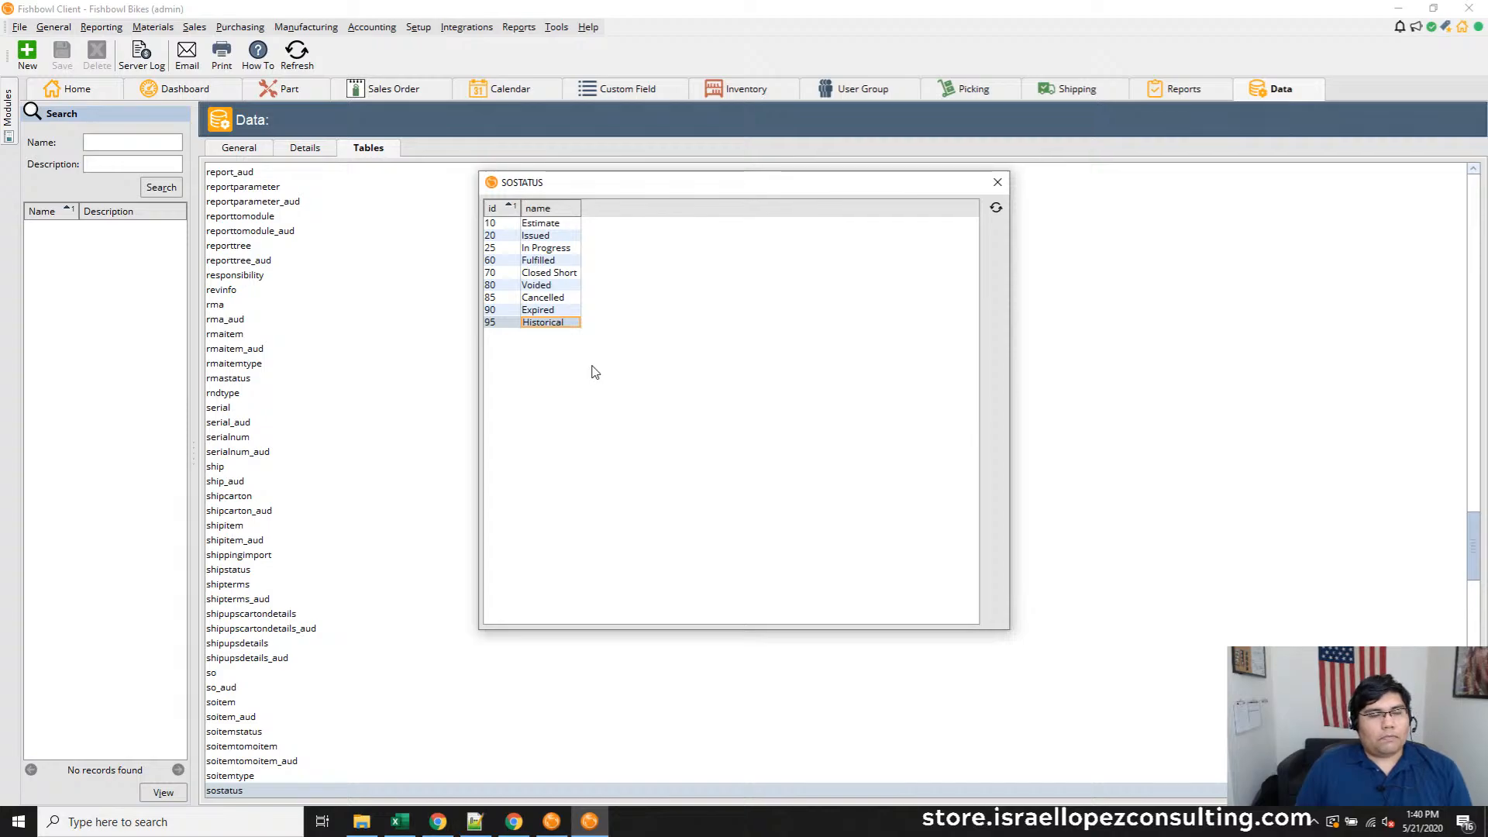
Close the sostatus table, return to the release notes in Chrome, and open the "Available" title change's linked page in a new tab
{"action": "left_click", "coordinate": [998, 182]}
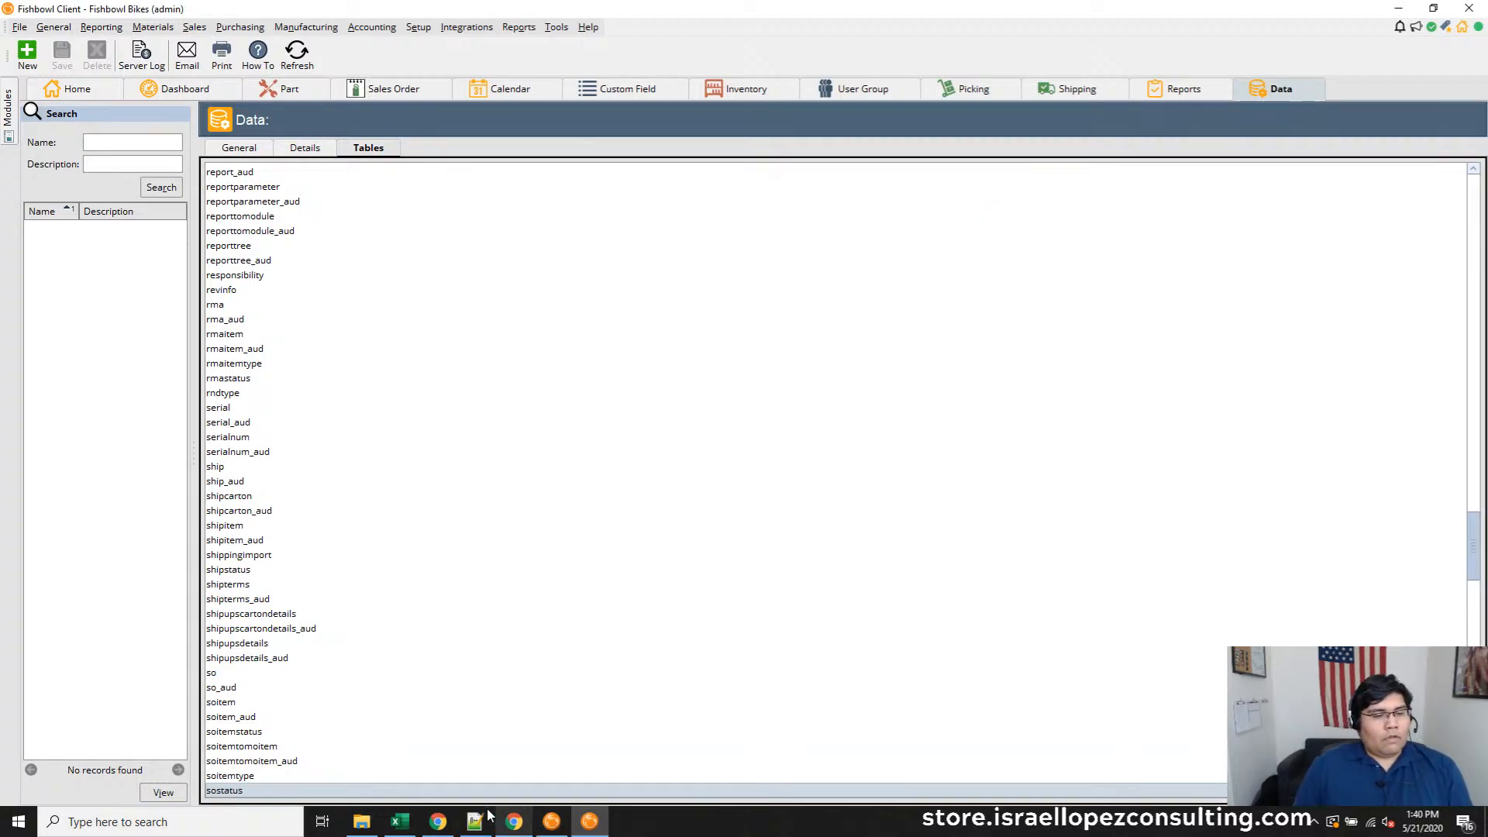
{"action": "left_click", "coordinate": [518, 782]}
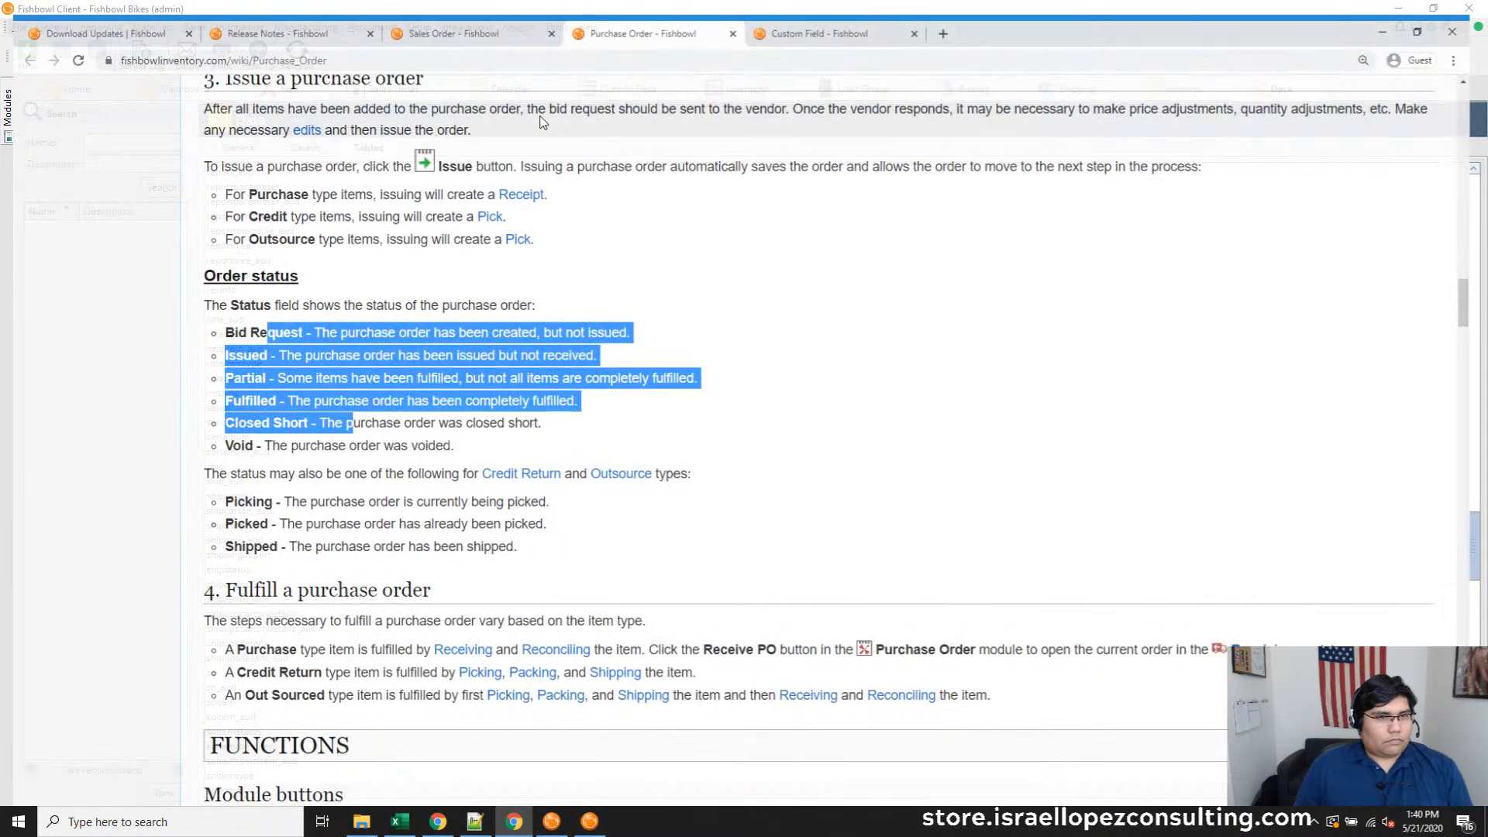
{"action": "left_click", "coordinate": [295, 15]}
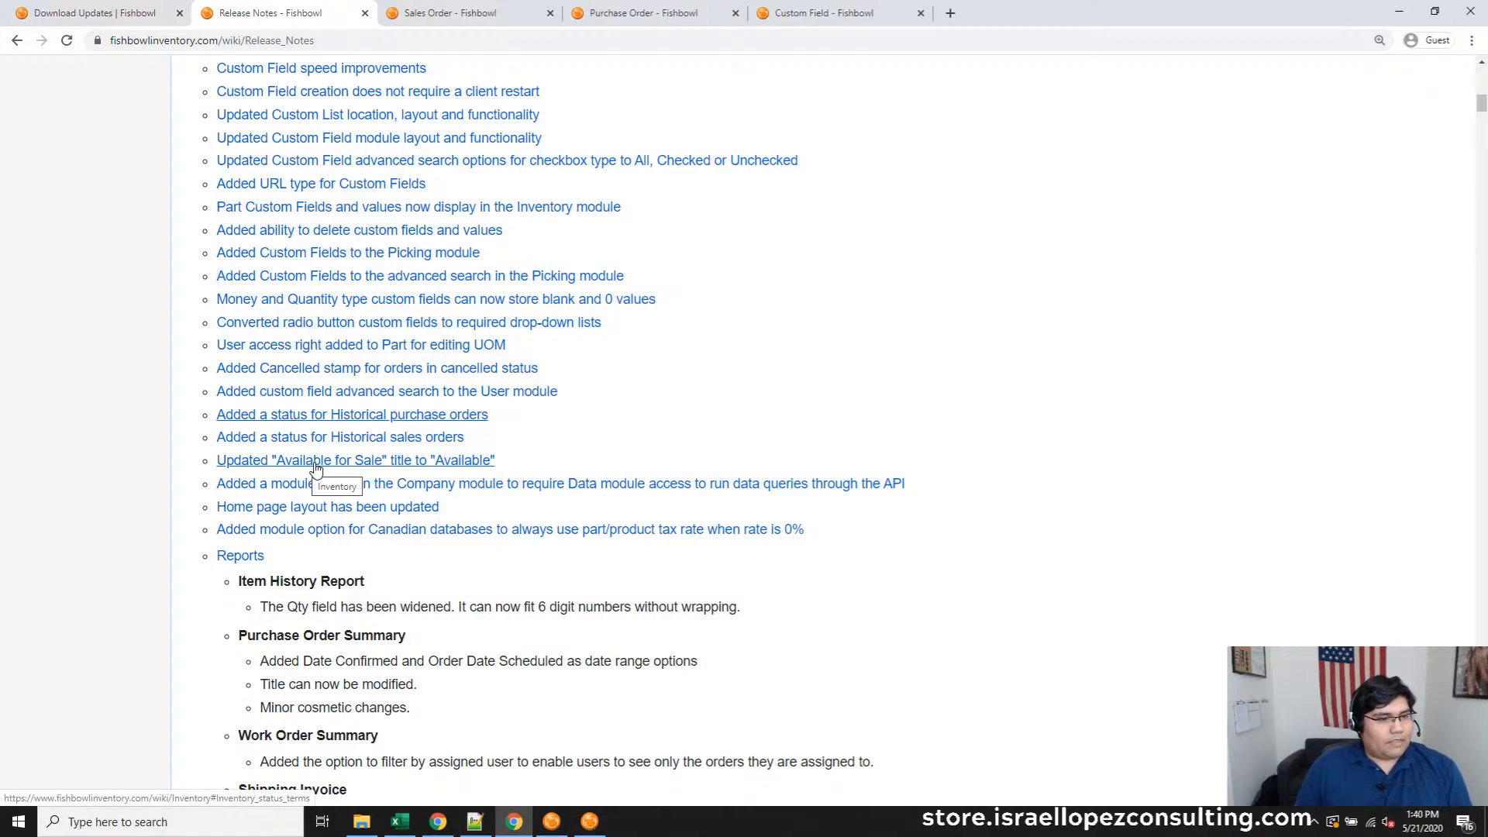
{"action": "left_click", "coordinate": [460, 468], "text": "ctrl"}
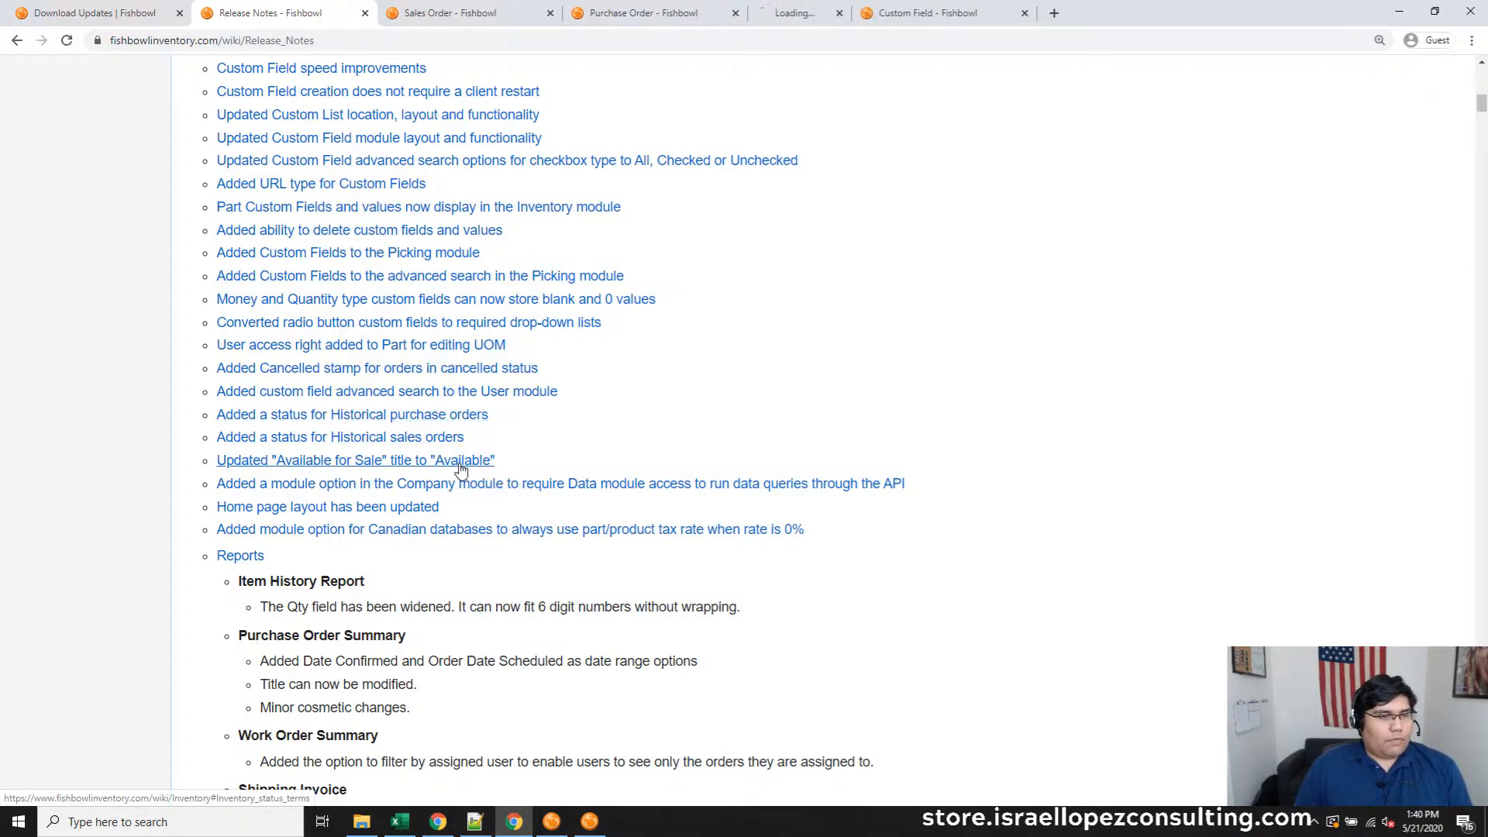
{"action": "left_click", "coordinate": [884, 21]}
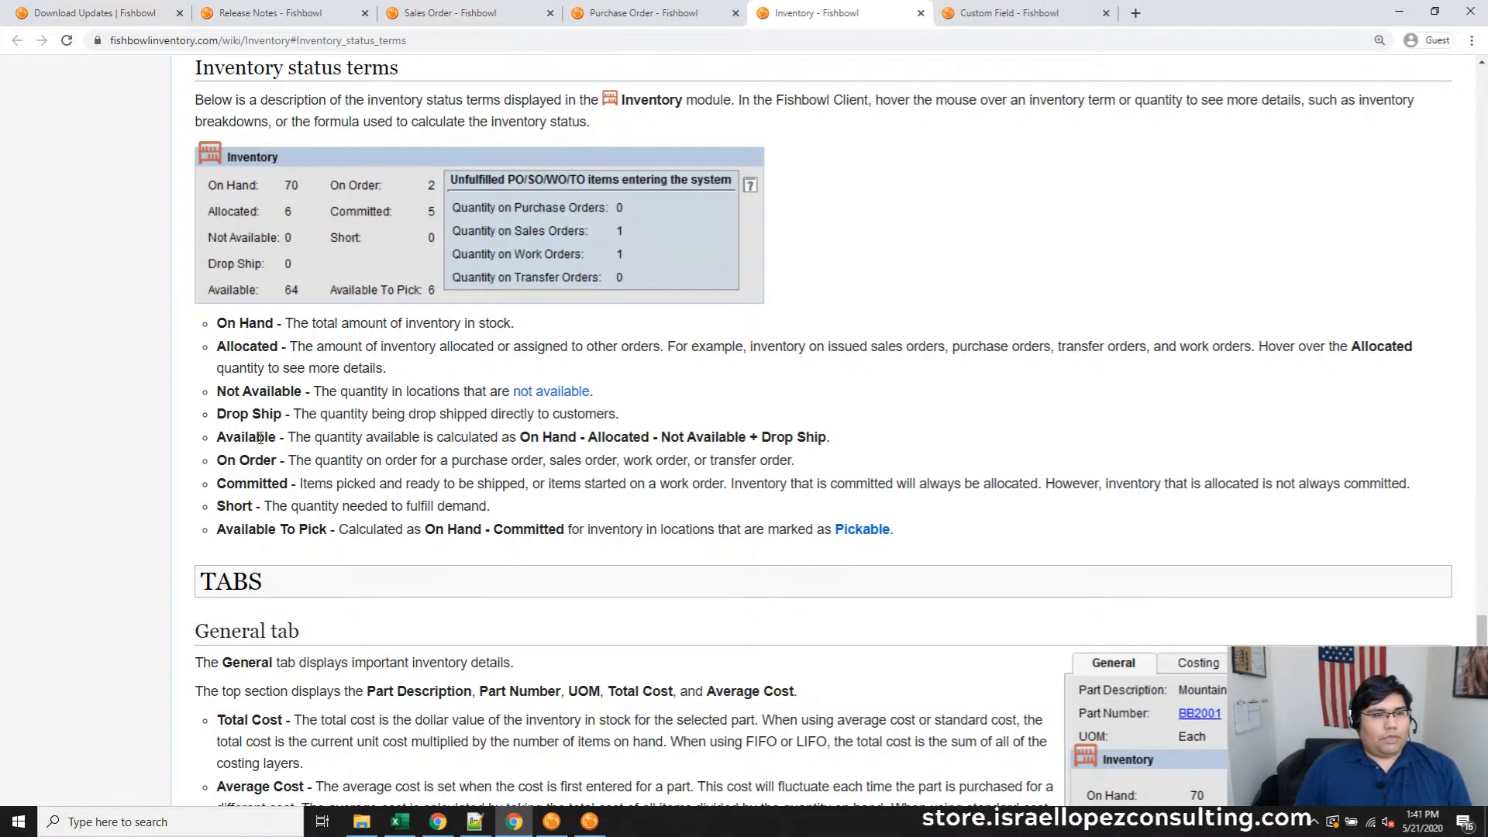
Highlight the Available definition, the On Hand - Committed formula for Available To Pick, and the term Available in the inventory status terms
{"action": "left_click_drag", "start_coordinate": [261, 438], "coordinate": [873, 439]}
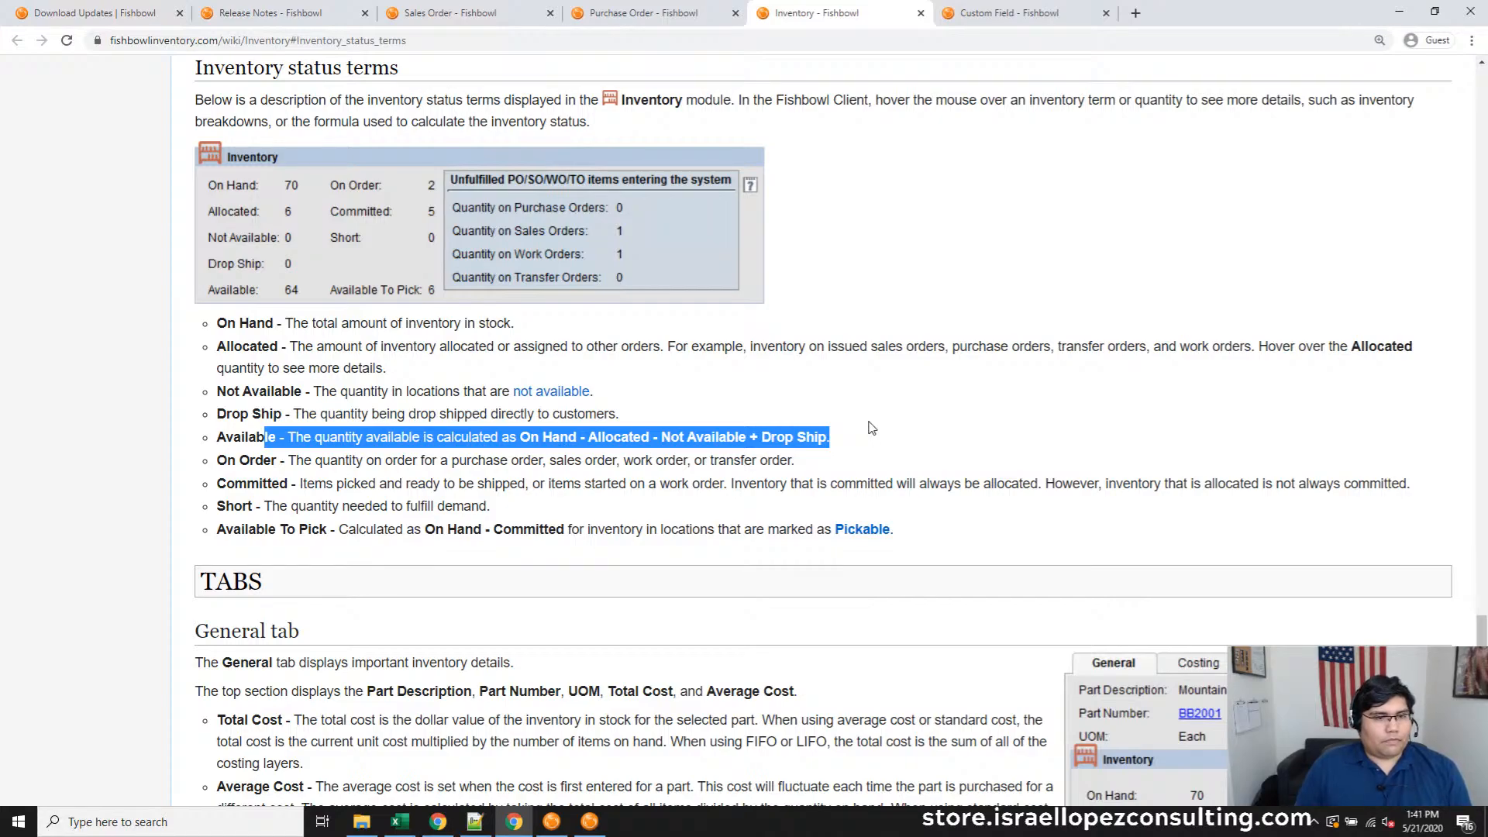
{"action": "triple_click", "coordinate": [753, 435]}
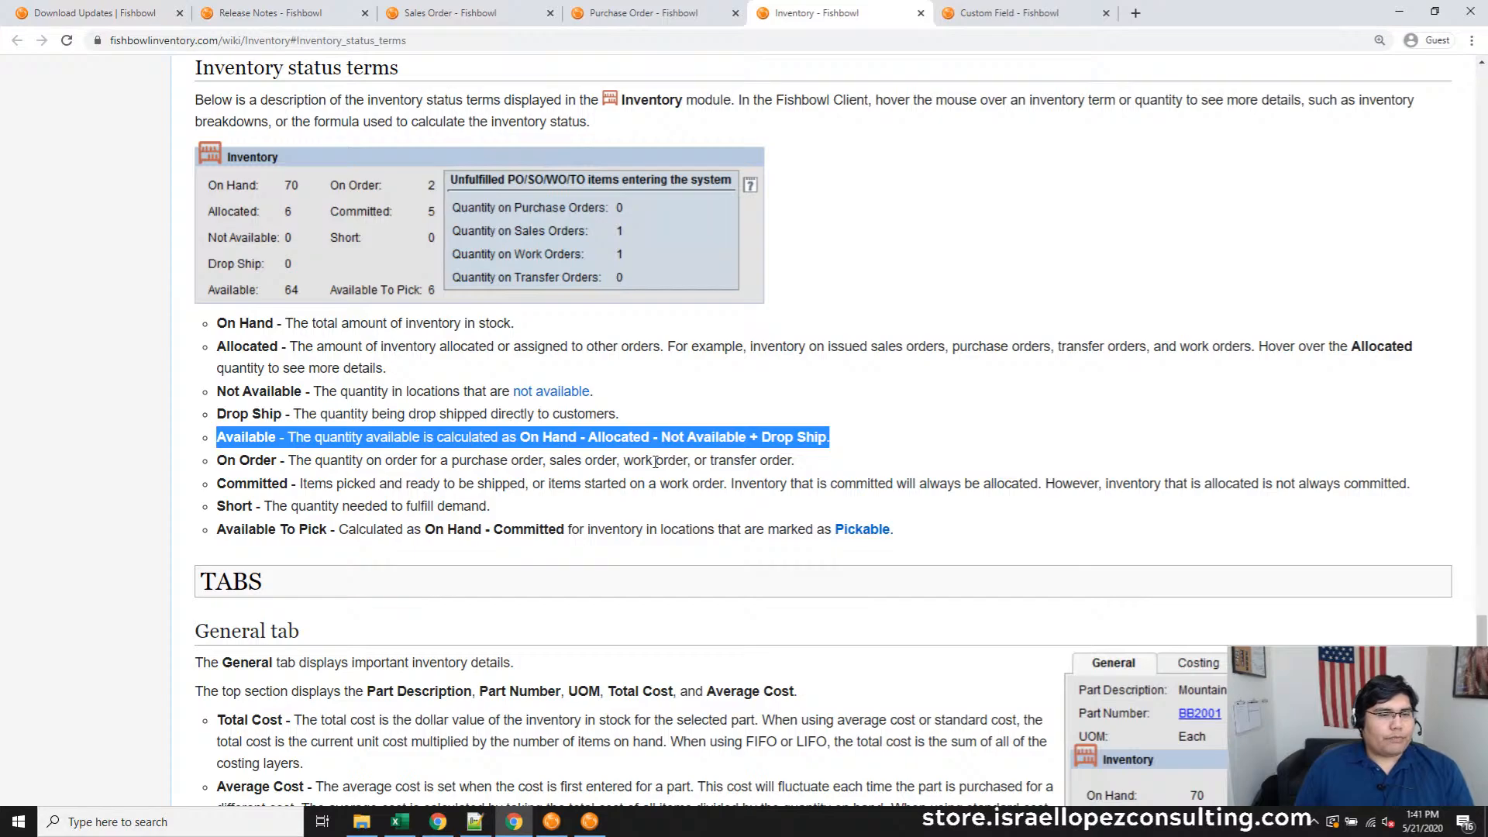
{"action": "left_click_drag", "start_coordinate": [423, 529], "coordinate": [563, 536]}
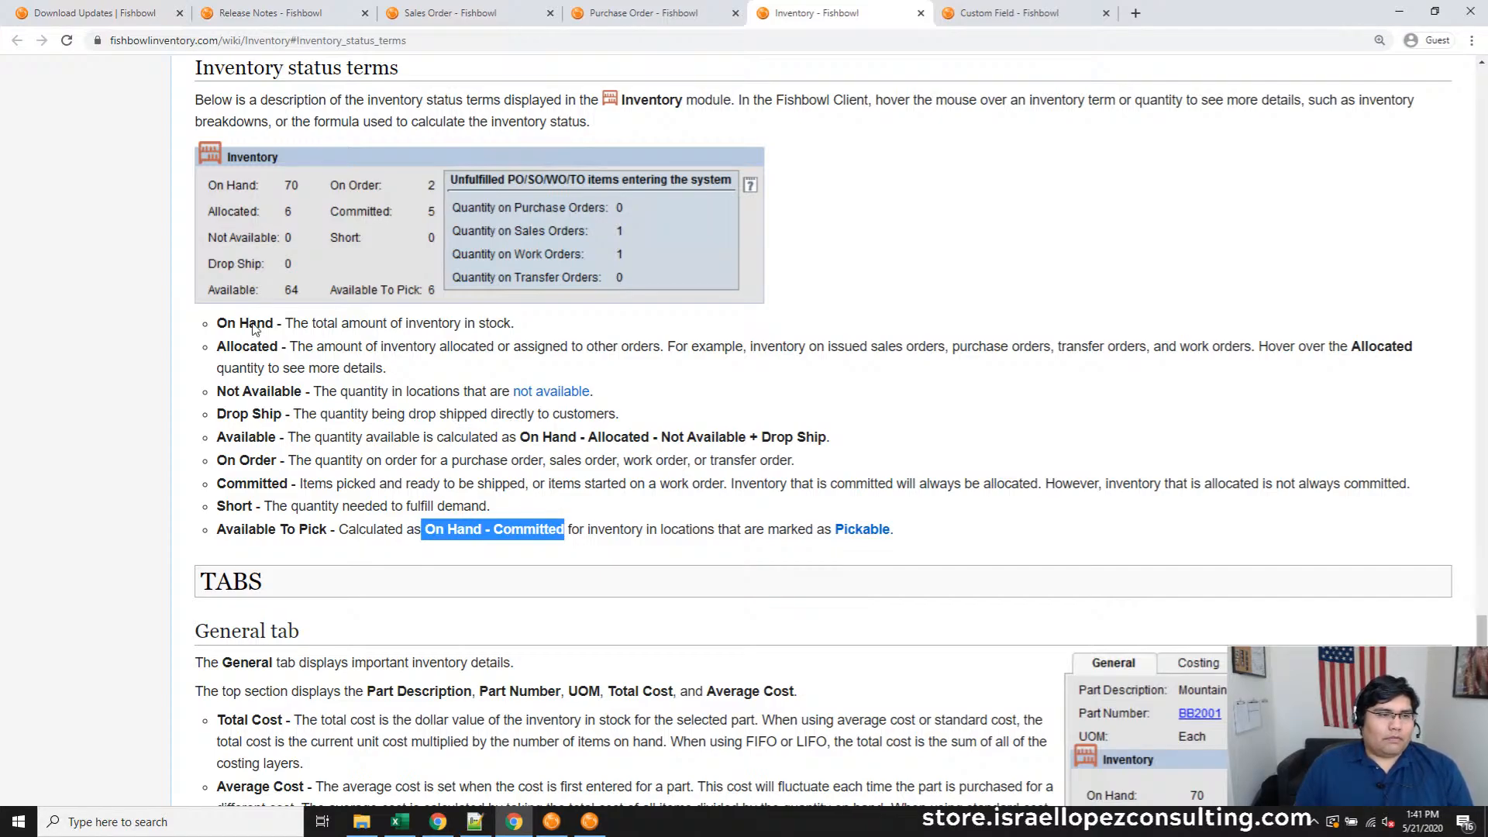
{"action": "double_click", "coordinate": [253, 437]}
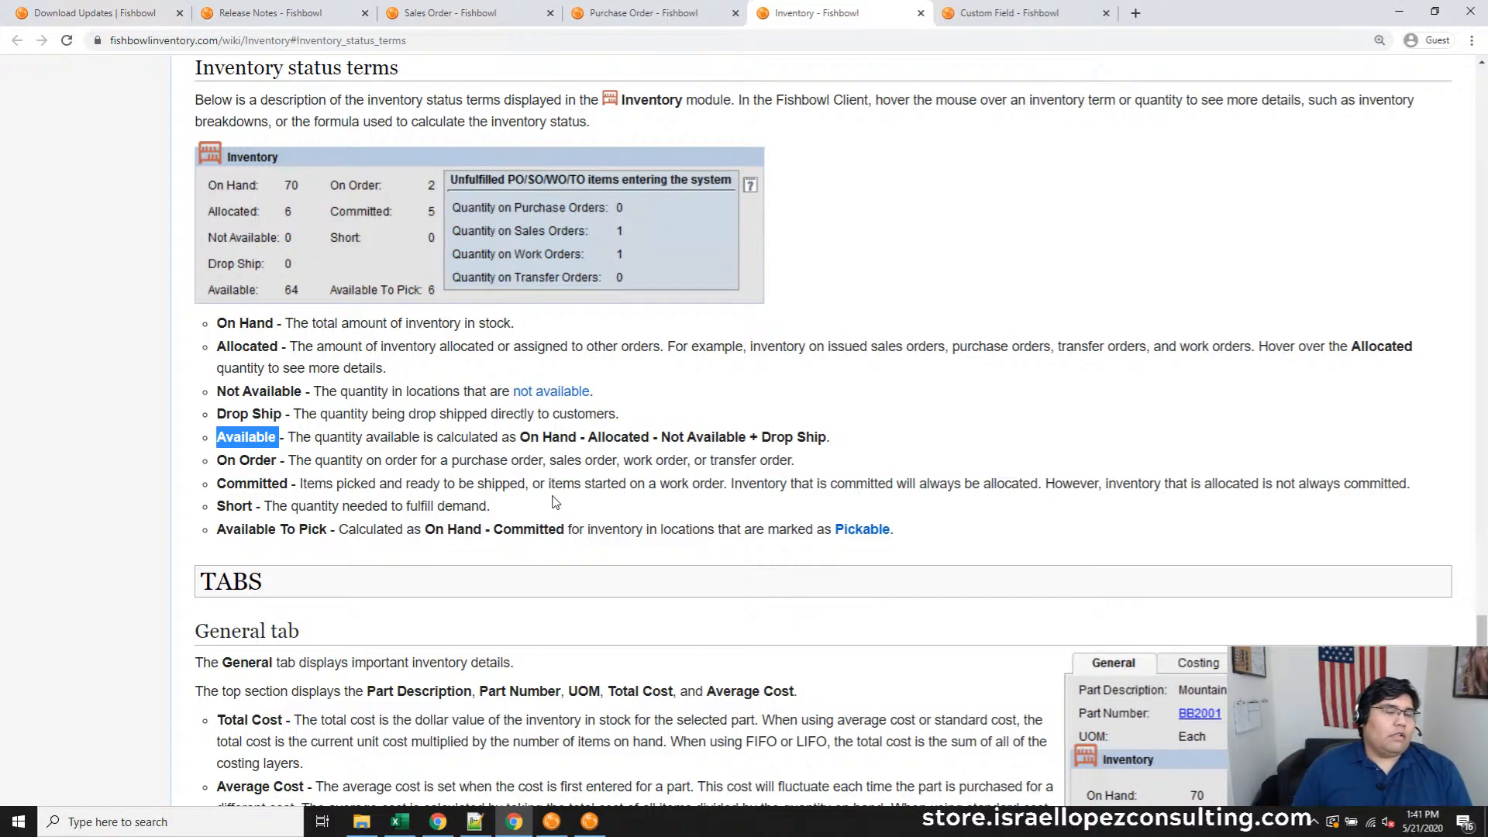
Check the release notes list, switch to Fishbowl Client, and open the Company module's Module Options
{"action": "left_click", "coordinate": [294, 23]}
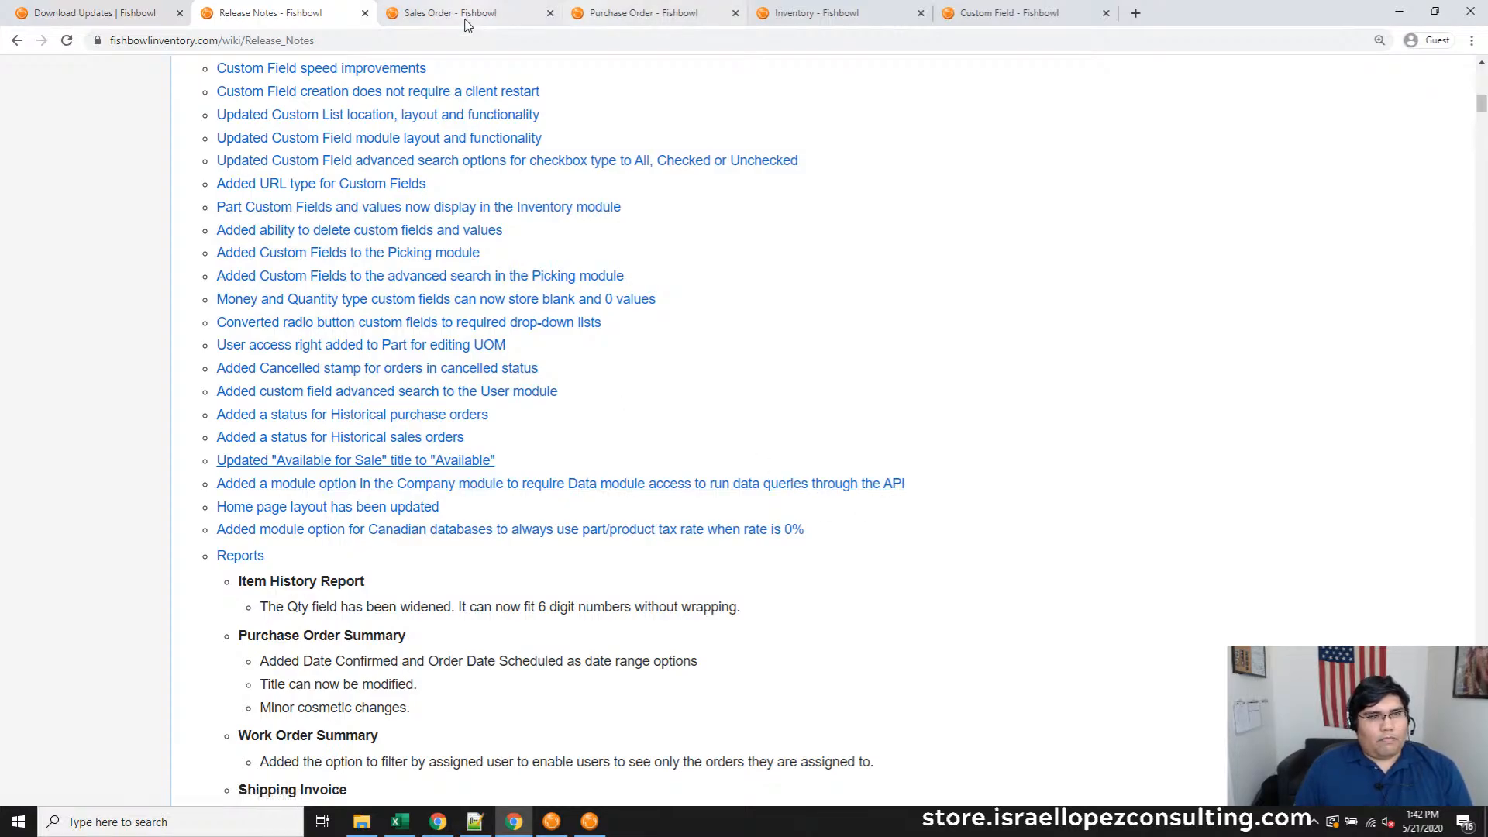
{"action": "left_click", "coordinate": [591, 820]}
{"action": "left_click", "coordinate": [416, 28]}
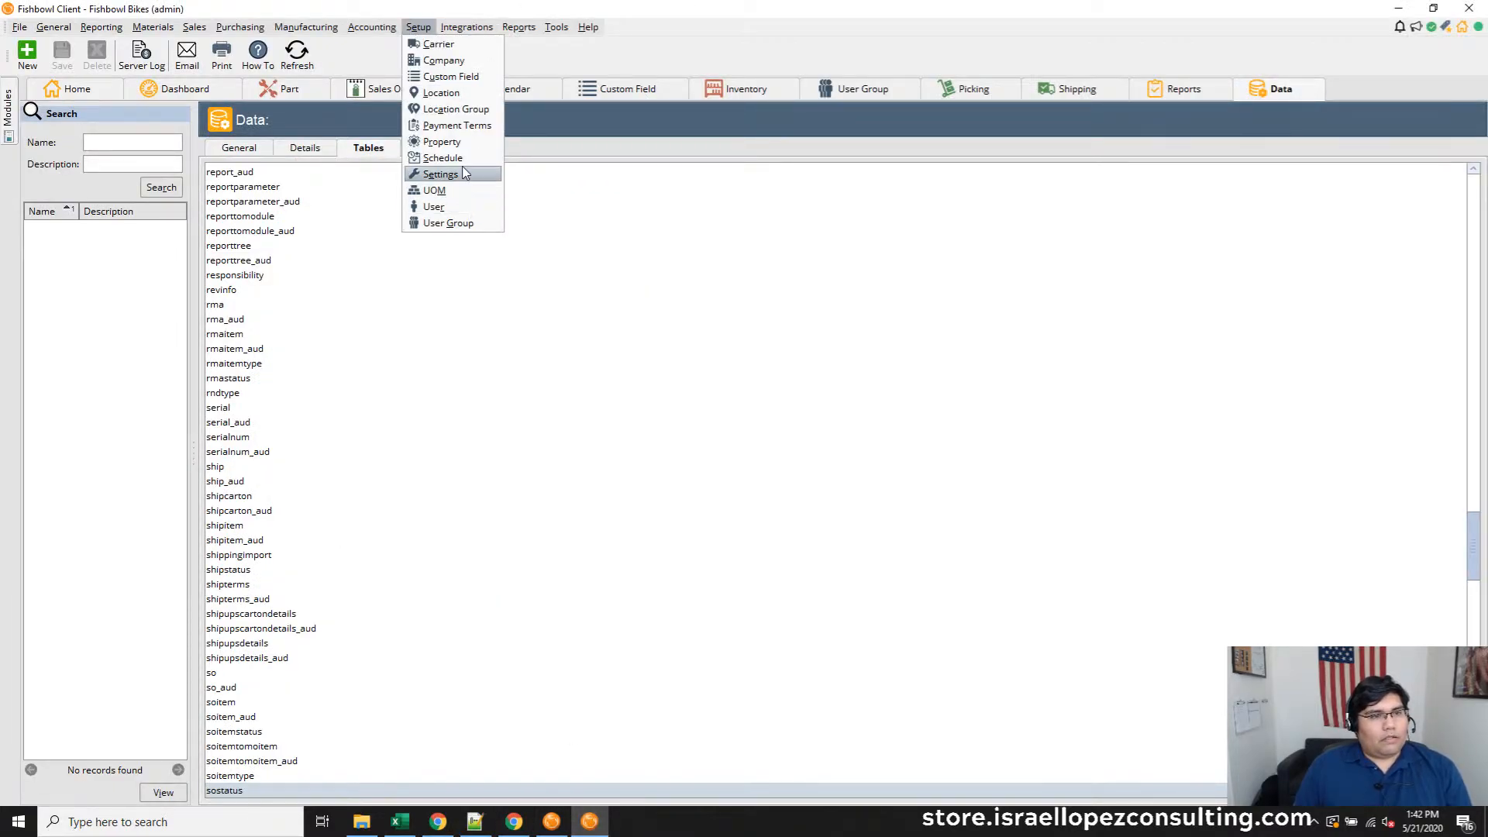
{"action": "left_click", "coordinate": [443, 60]}
{"action": "left_click", "coordinate": [556, 27]}
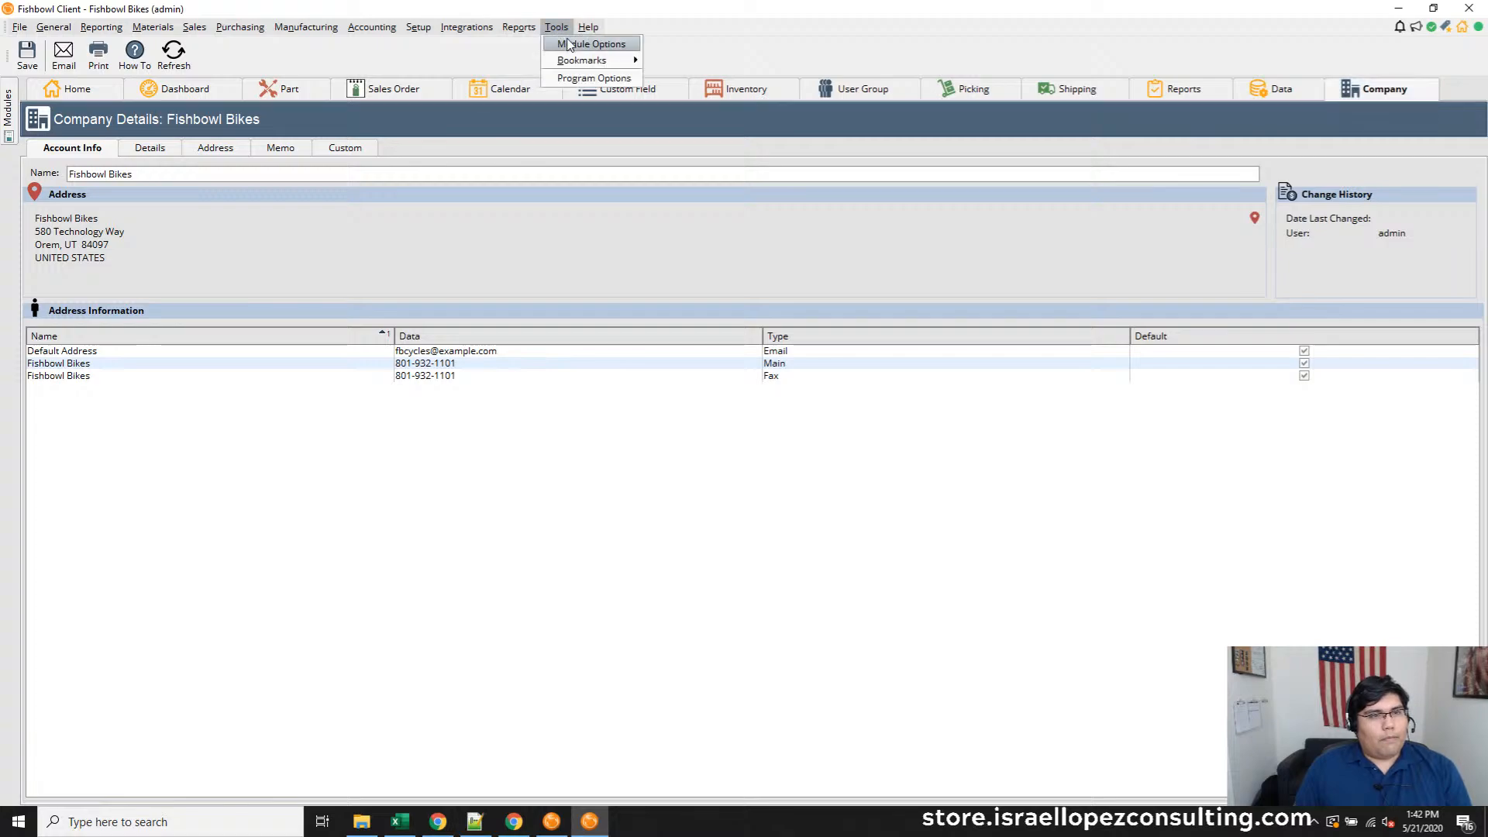
{"action": "left_click", "coordinate": [581, 43]}
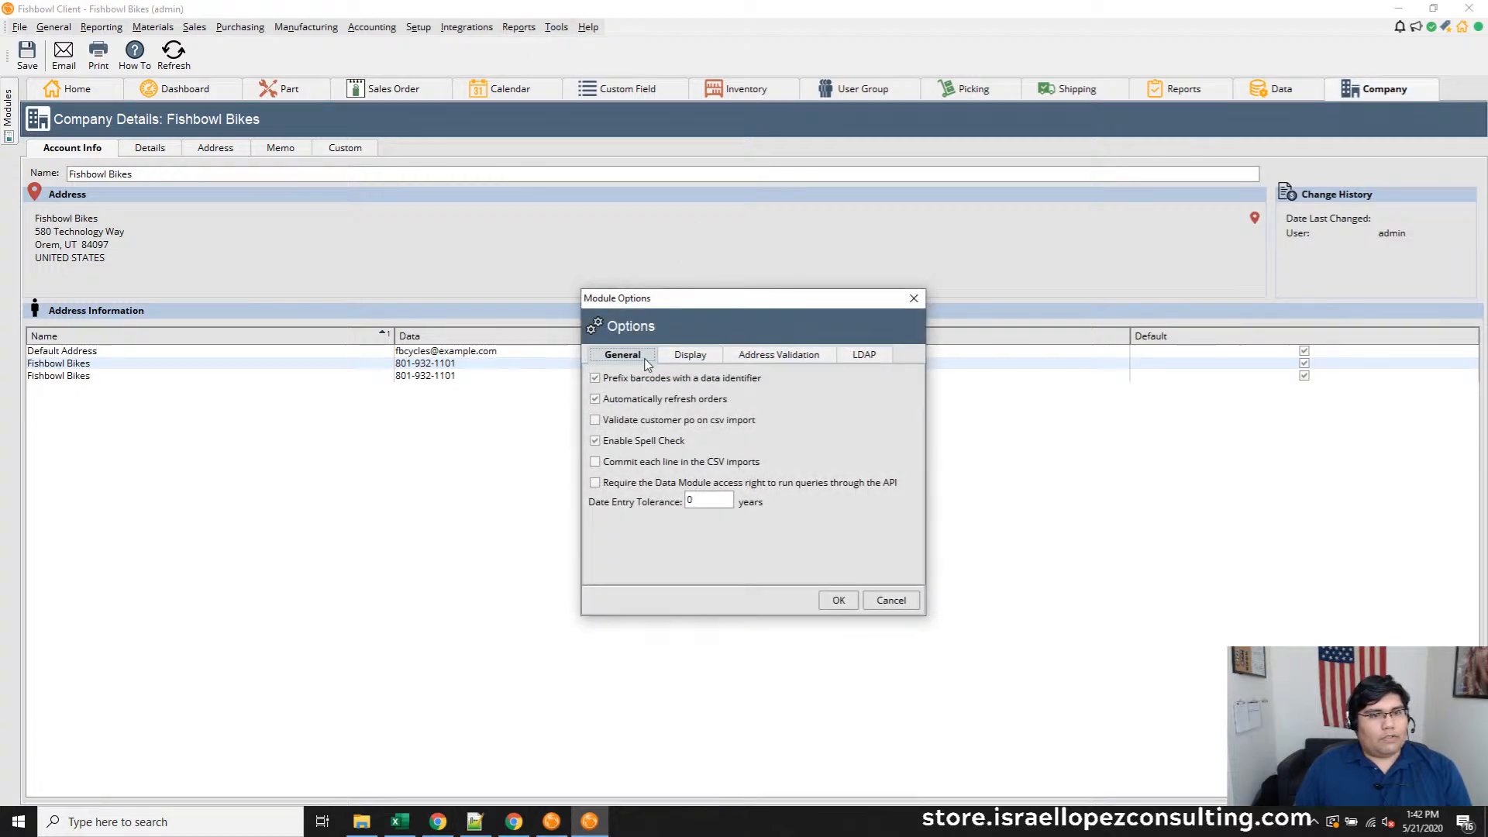
Enable requiring the Data Module access right to run queries through the API, and save the module options
{"action": "left_click", "coordinate": [630, 485]}
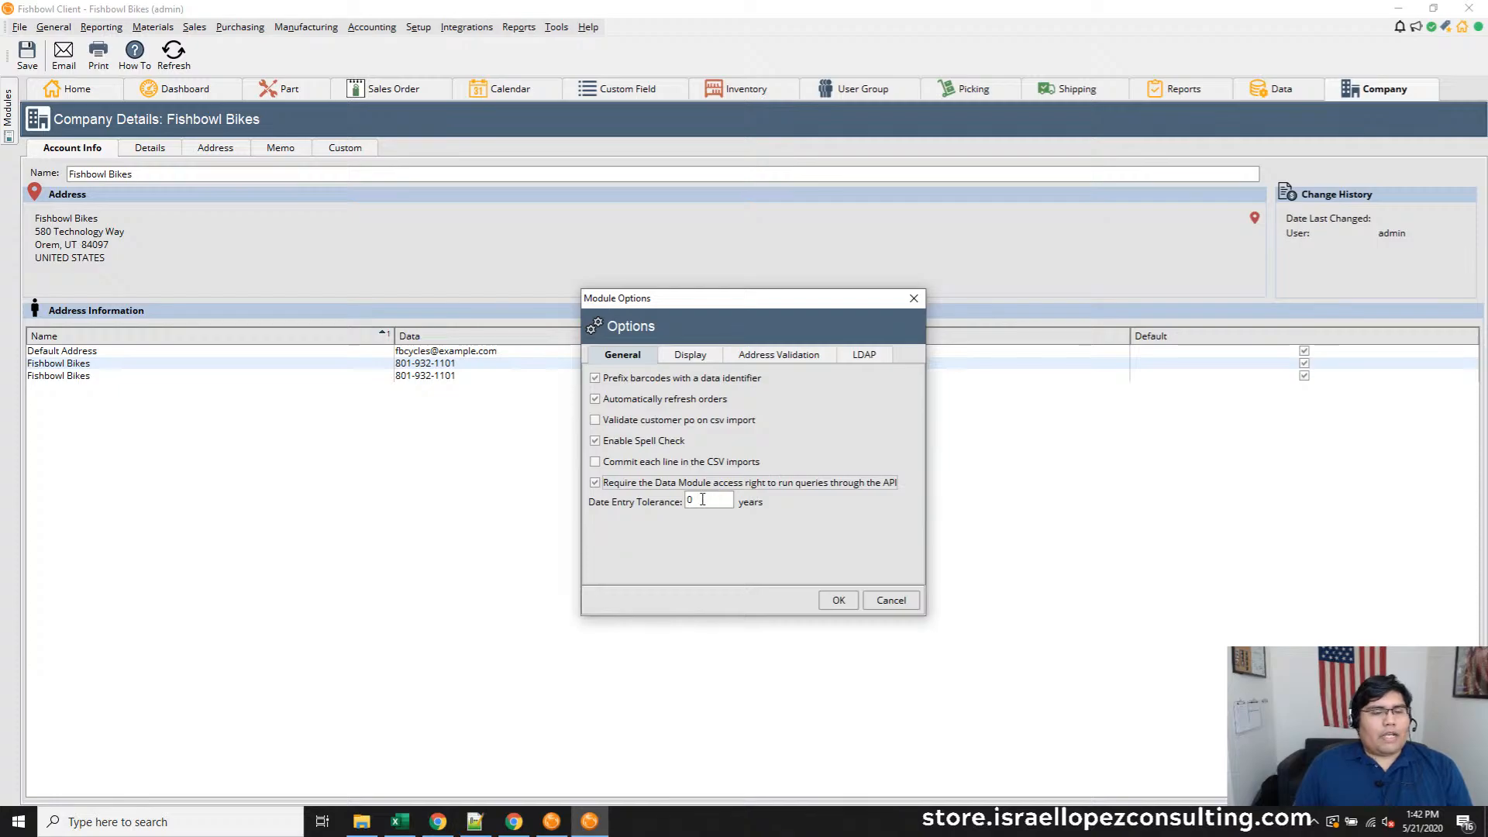
{"action": "left_click", "coordinate": [793, 486]}
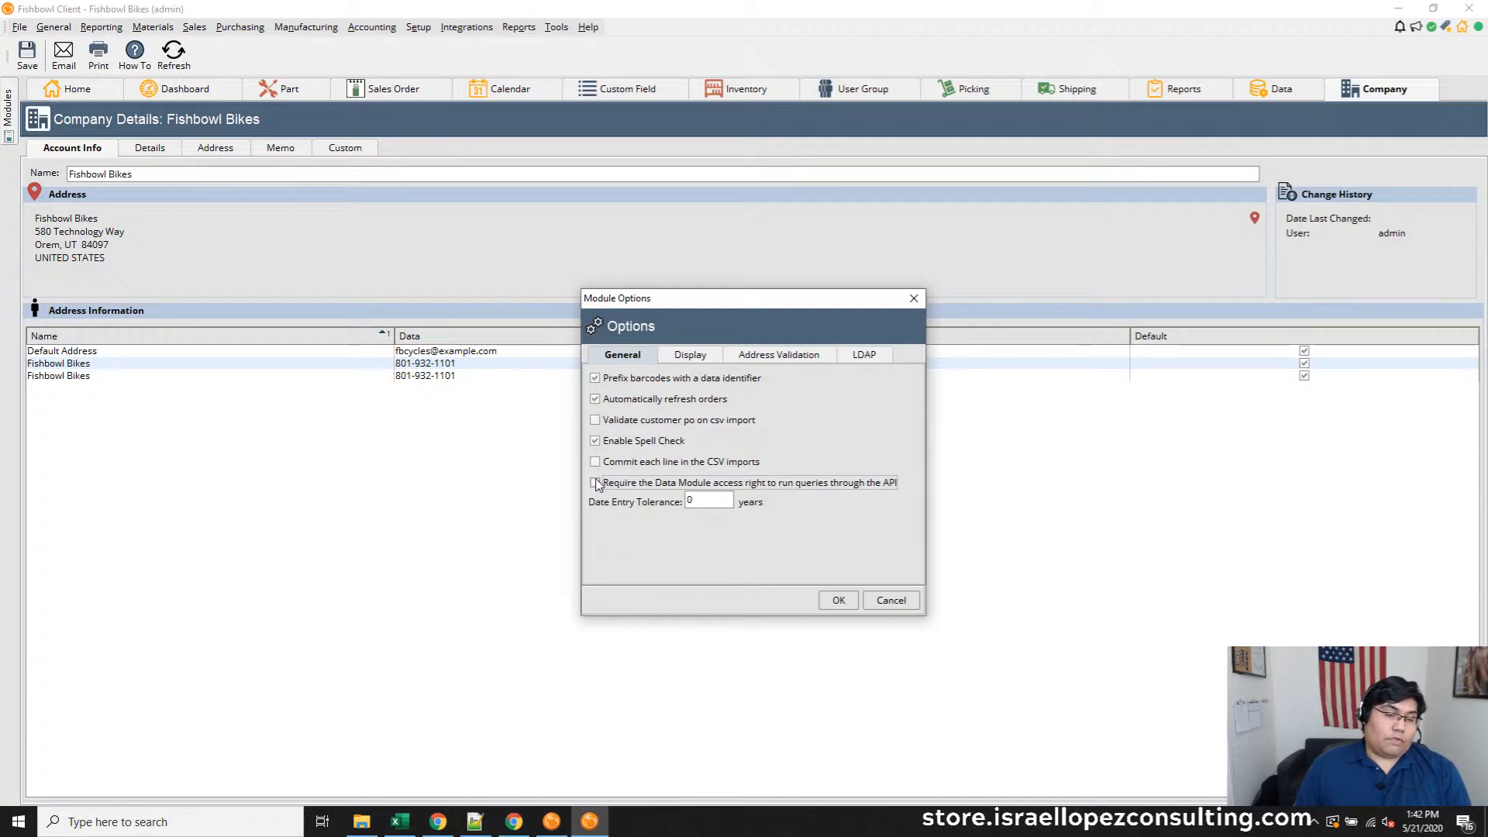
{"action": "left_click", "coordinate": [816, 487]}
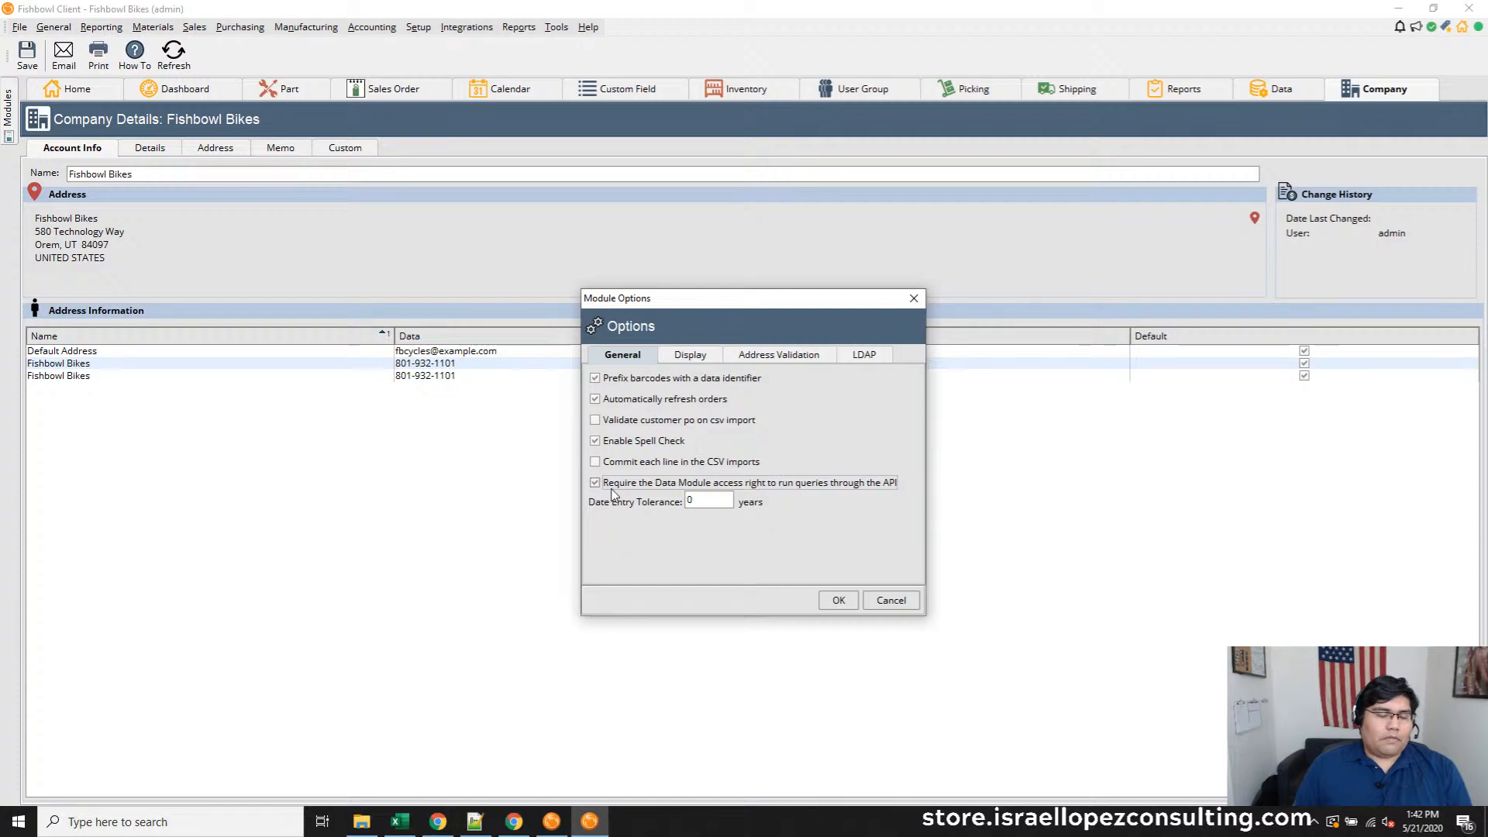
{"action": "left_click", "coordinate": [828, 604]}
Show the Data module's SQL query area, glance at the Company module, and return to the release notes in Chrome
{"action": "left_click", "coordinate": [1262, 92]}
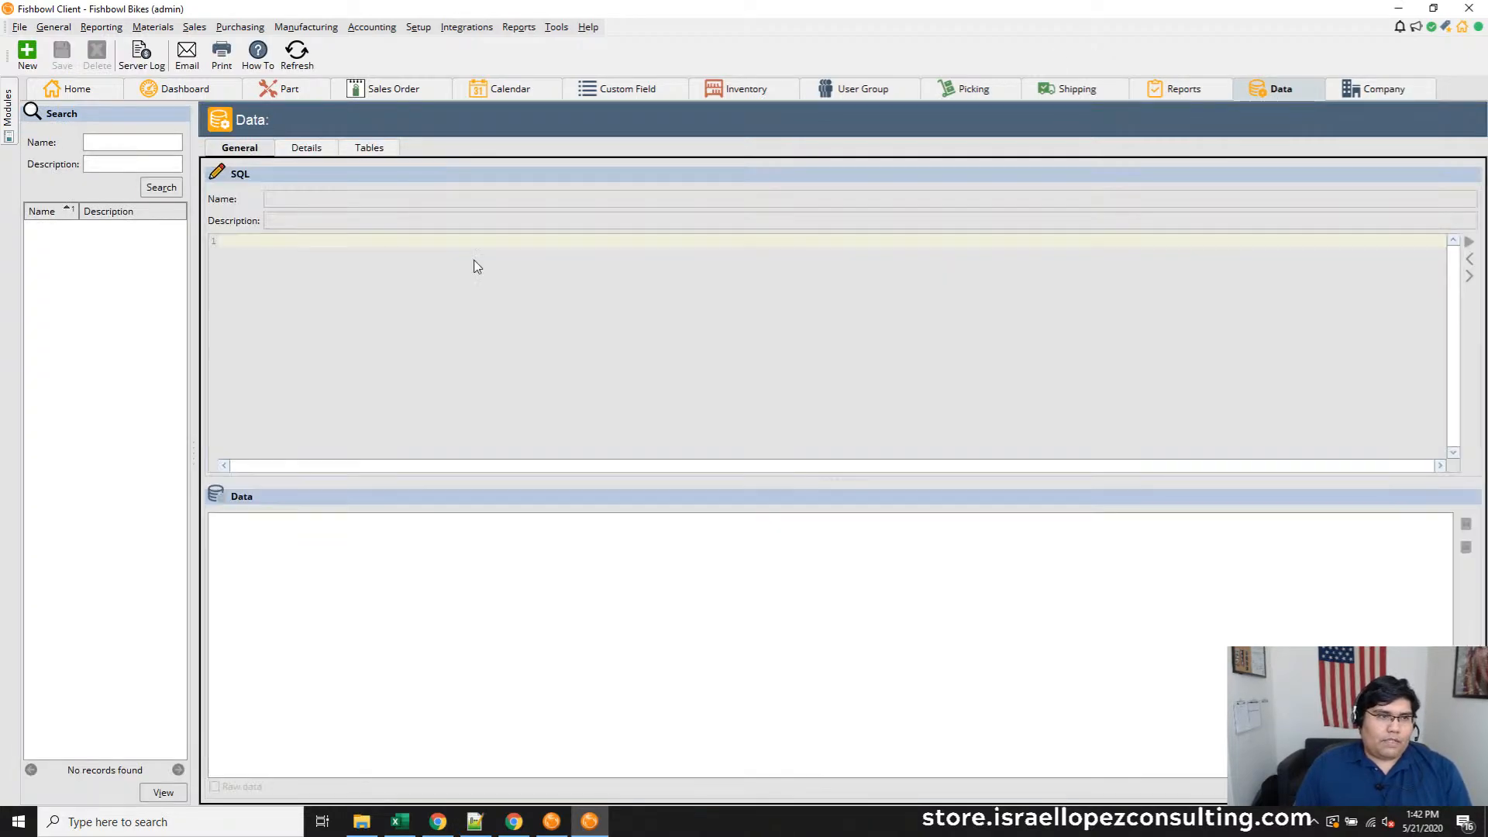
{"action": "left_click", "coordinate": [245, 150]}
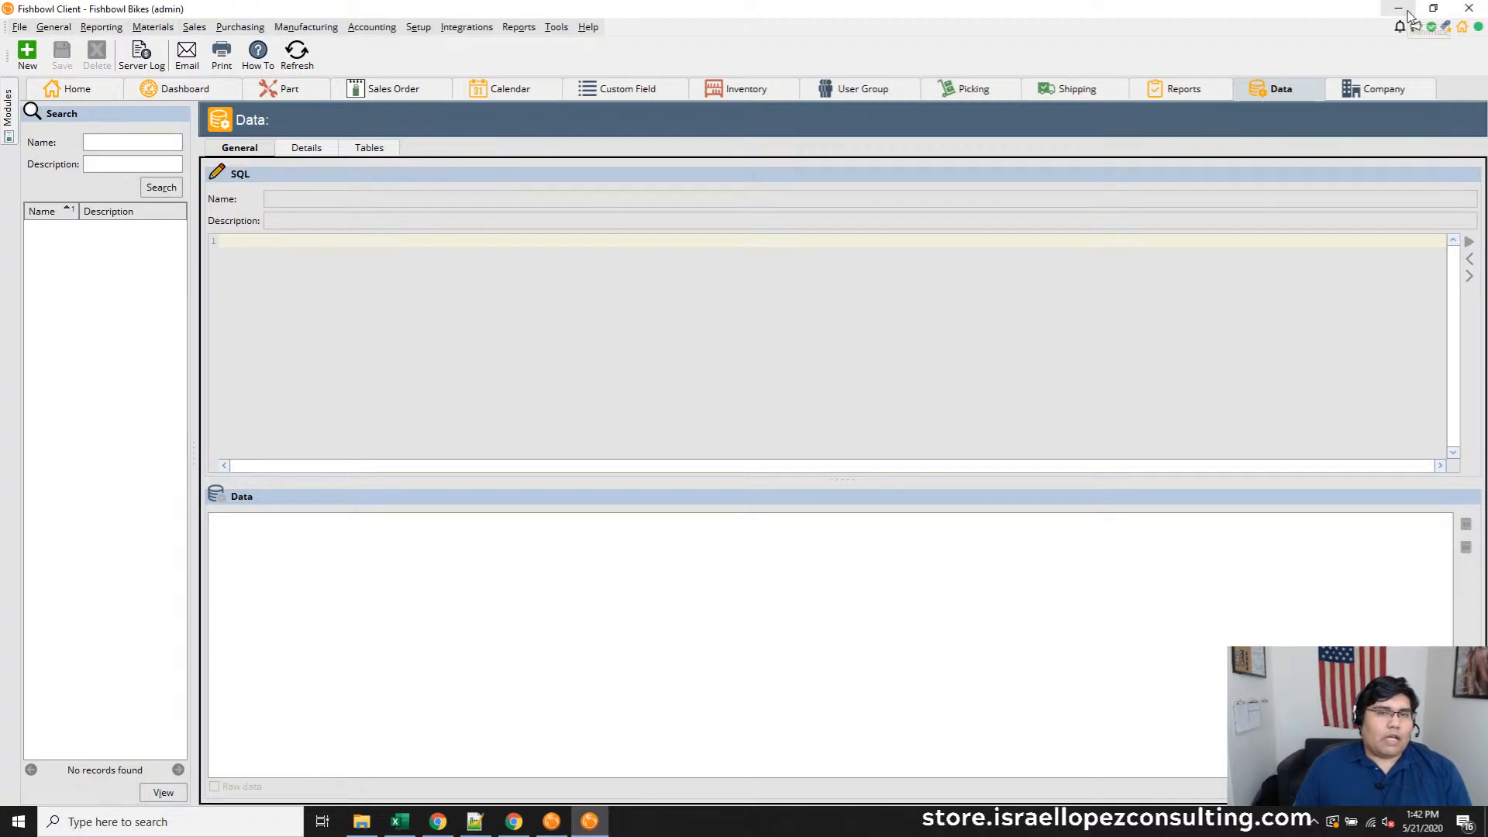
{"action": "left_click", "coordinate": [1395, 93]}
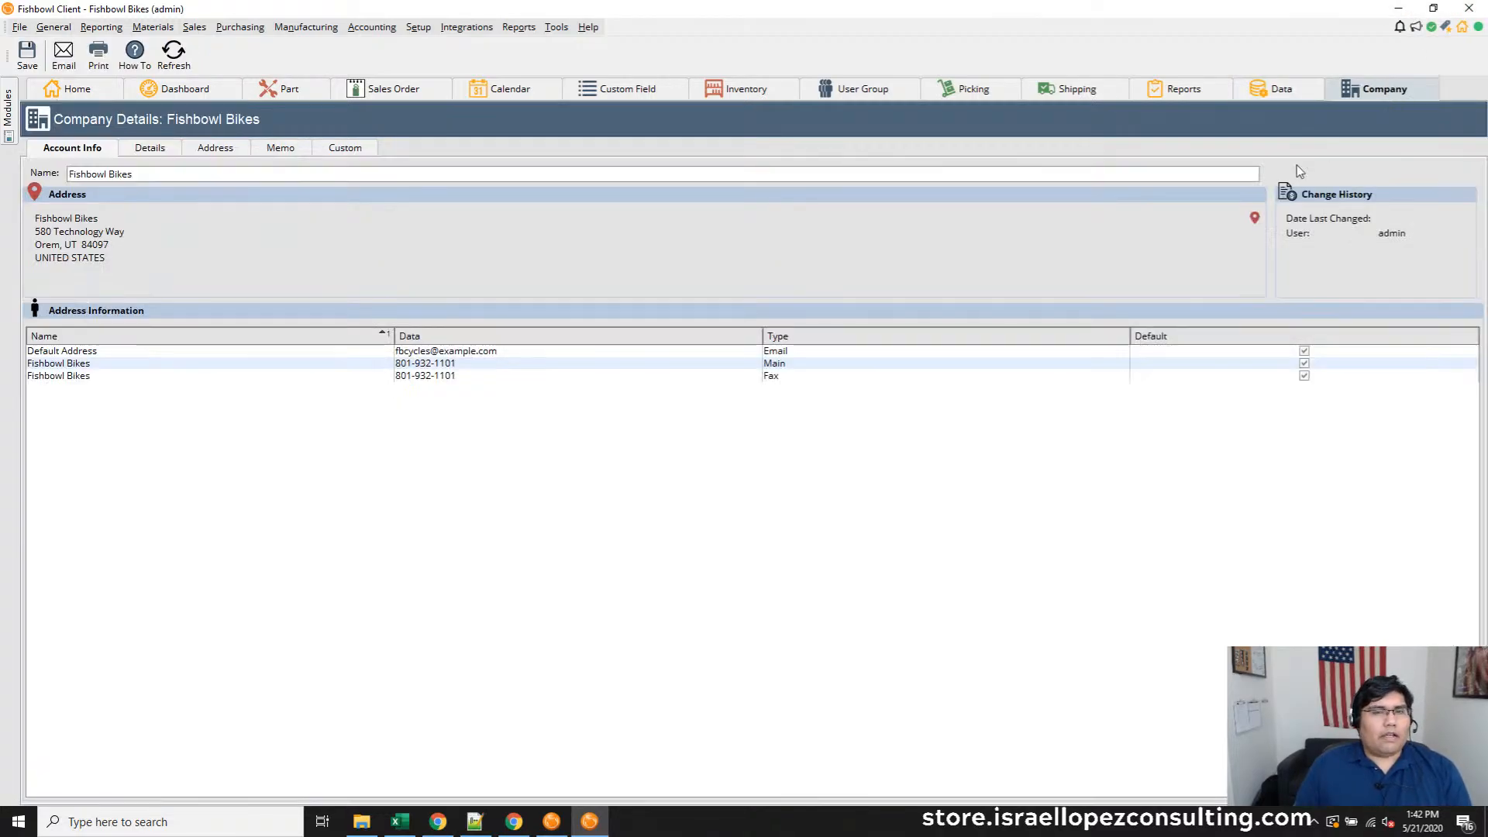
{"action": "left_click", "coordinate": [1281, 89]}
{"action": "left_click", "coordinate": [1398, 9]}
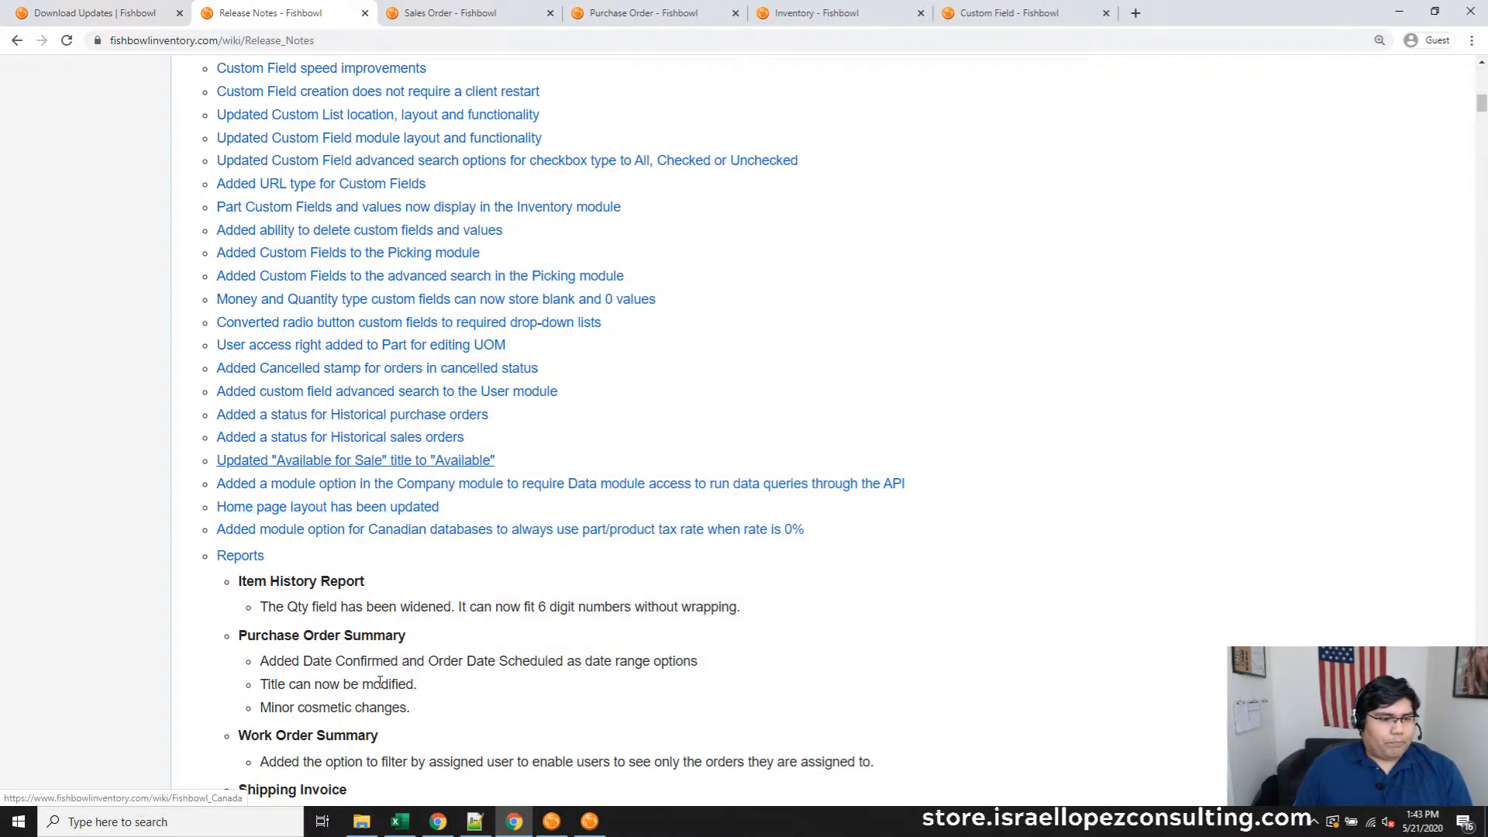
Switch back to Fishbowl Client and open the Home page to show its updated layout
{"action": "left_click", "coordinate": [589, 821]}
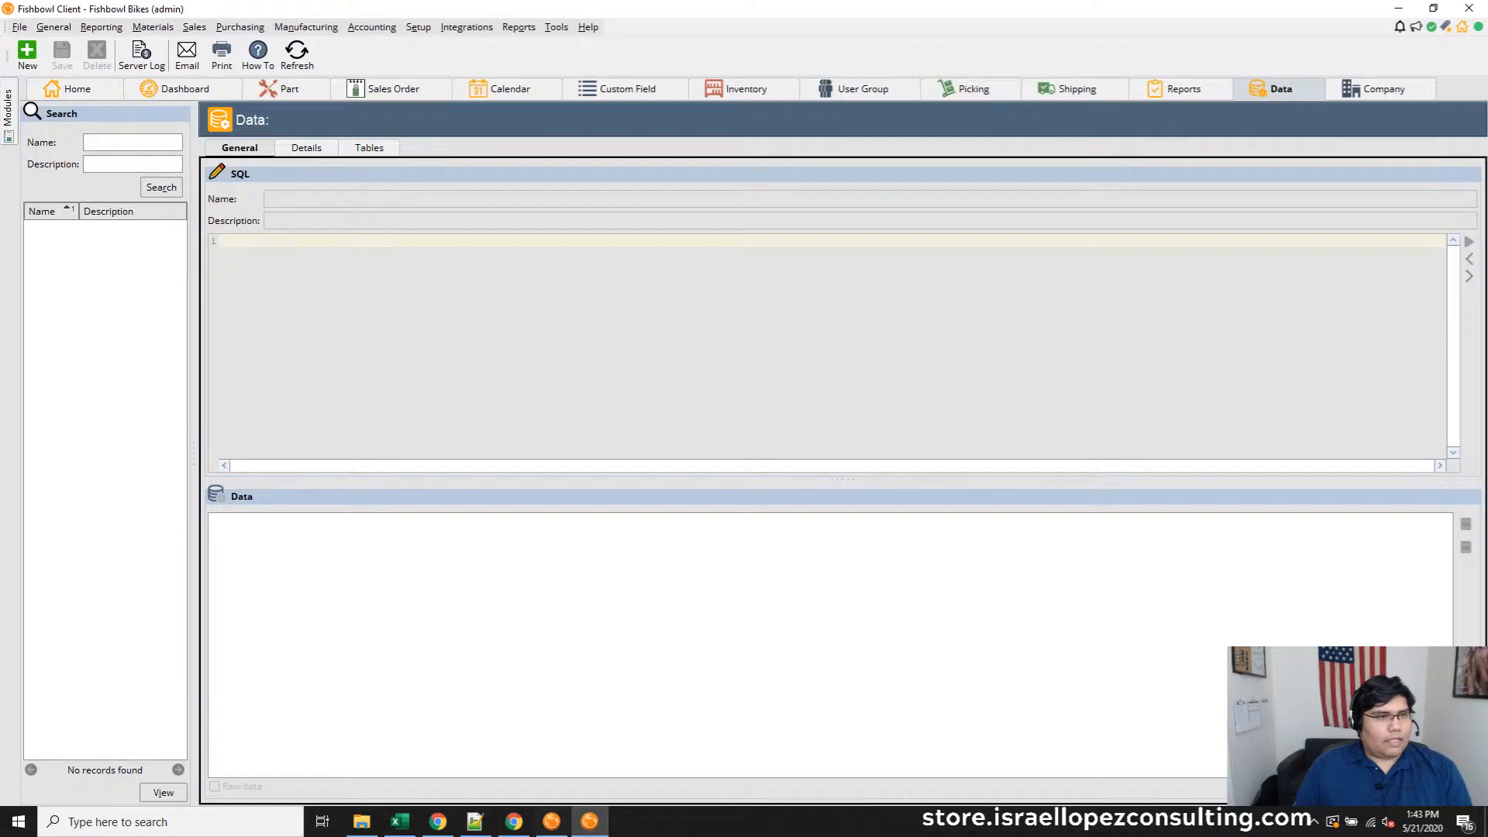
{"action": "left_click", "coordinate": [101, 28]}
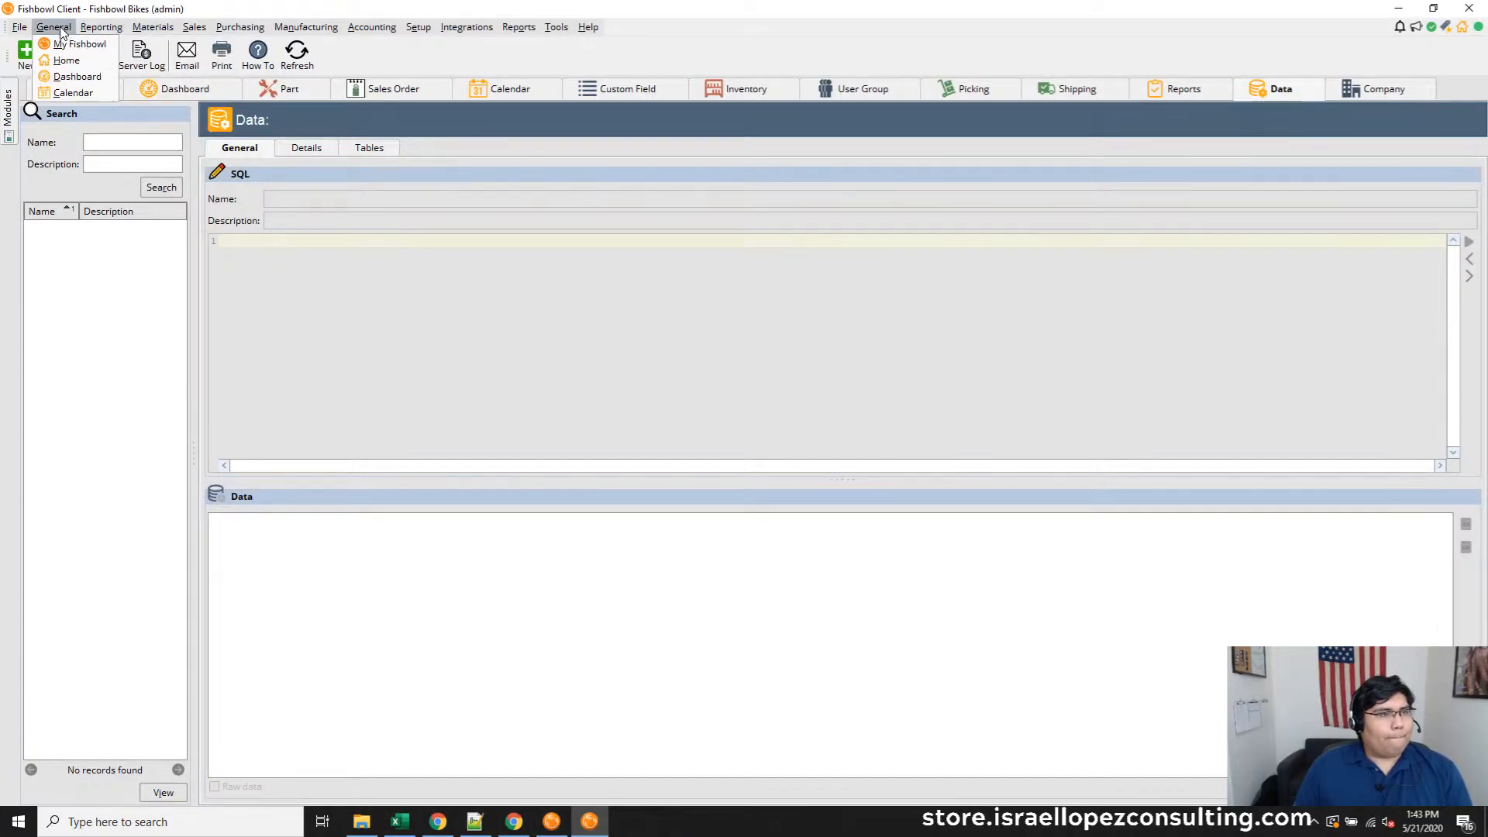
{"action": "left_click", "coordinate": [70, 44]}
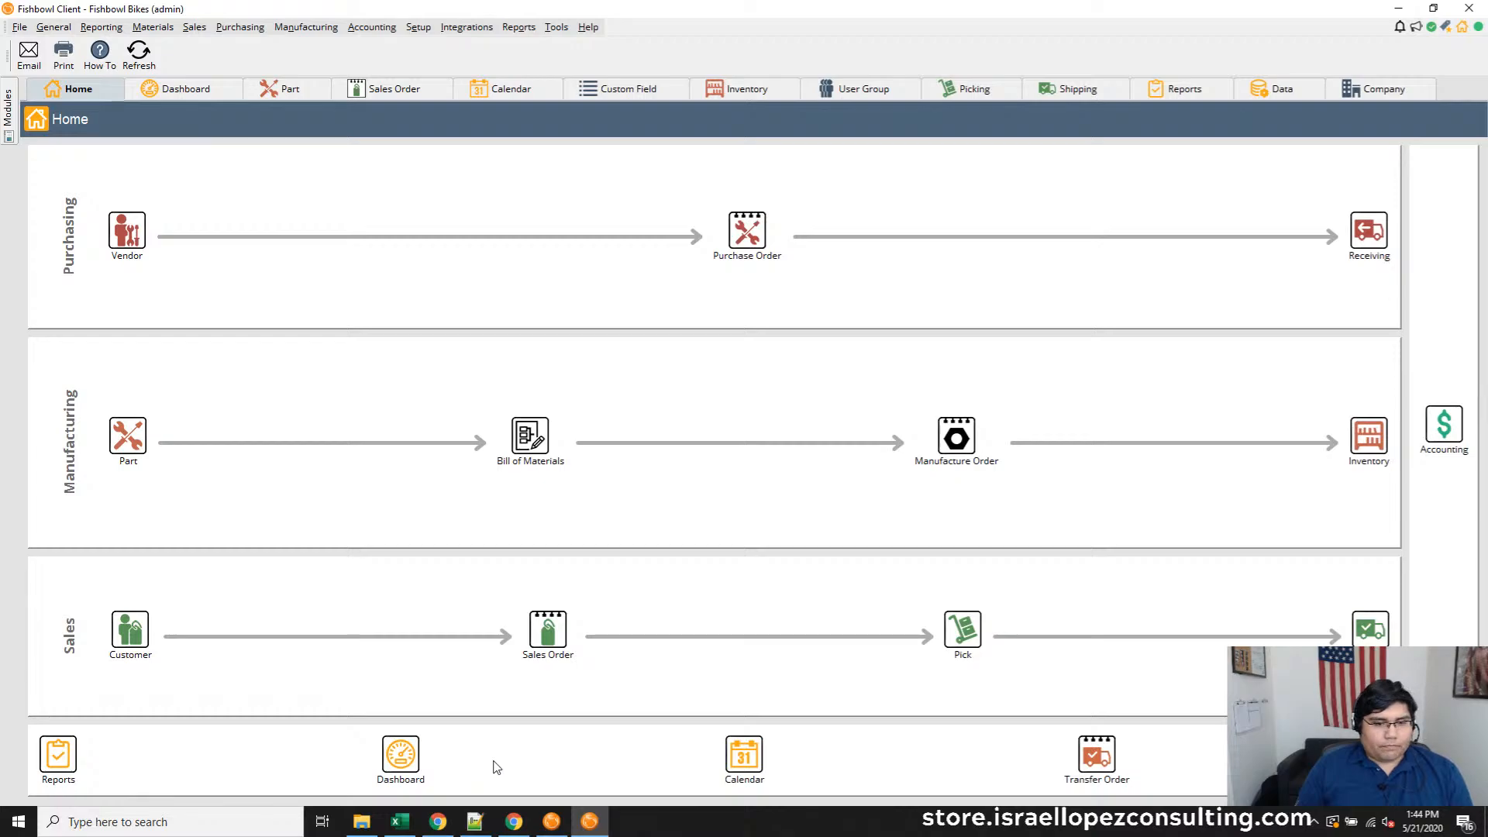
Use the Home page shortcuts to open the Calendar and the Dashboard, viewing the Sales Order module in between
{"action": "left_click", "coordinate": [745, 767]}
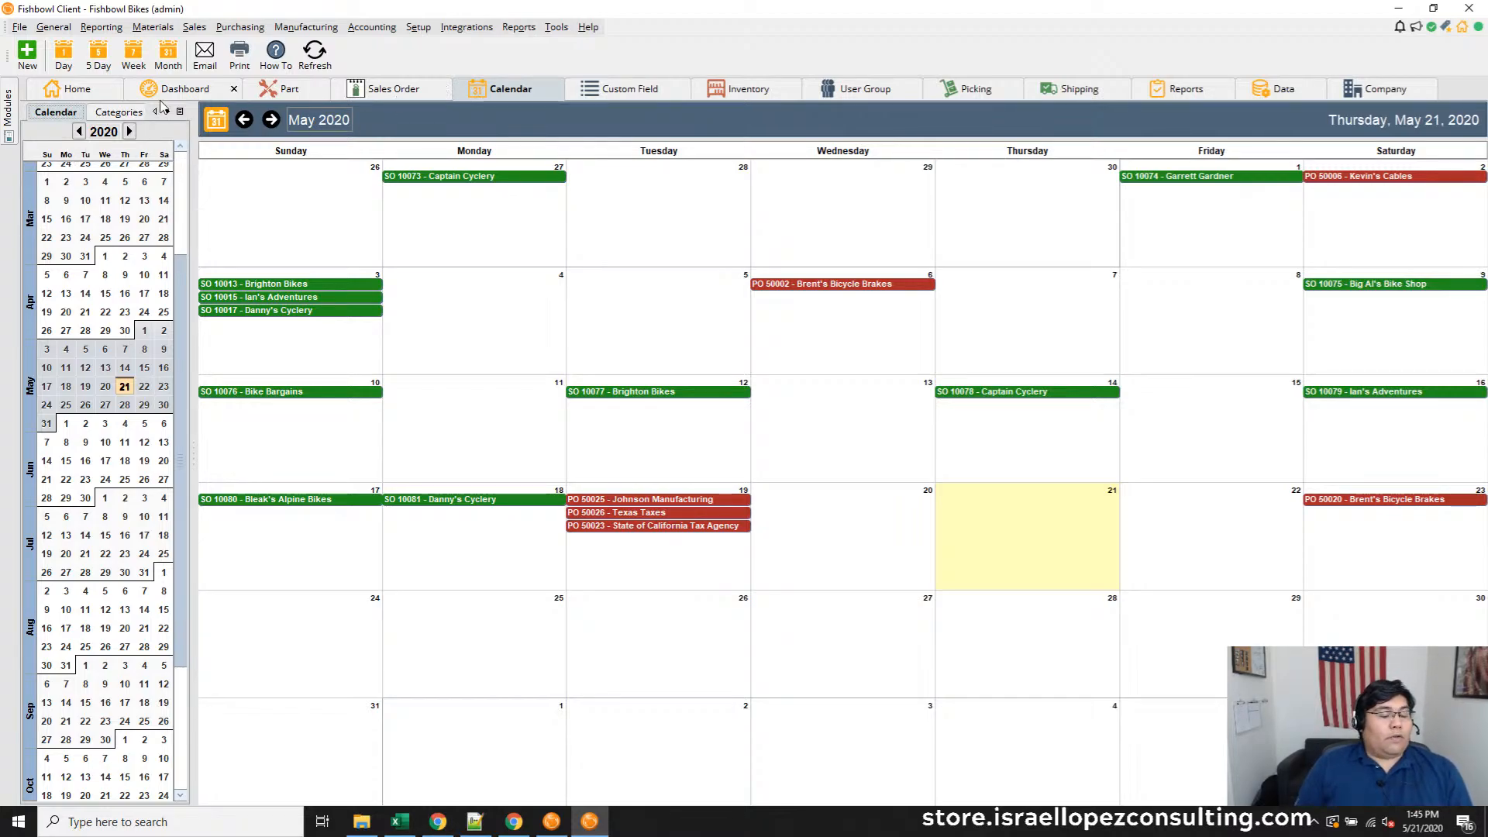
{"action": "left_click", "coordinate": [403, 91]}
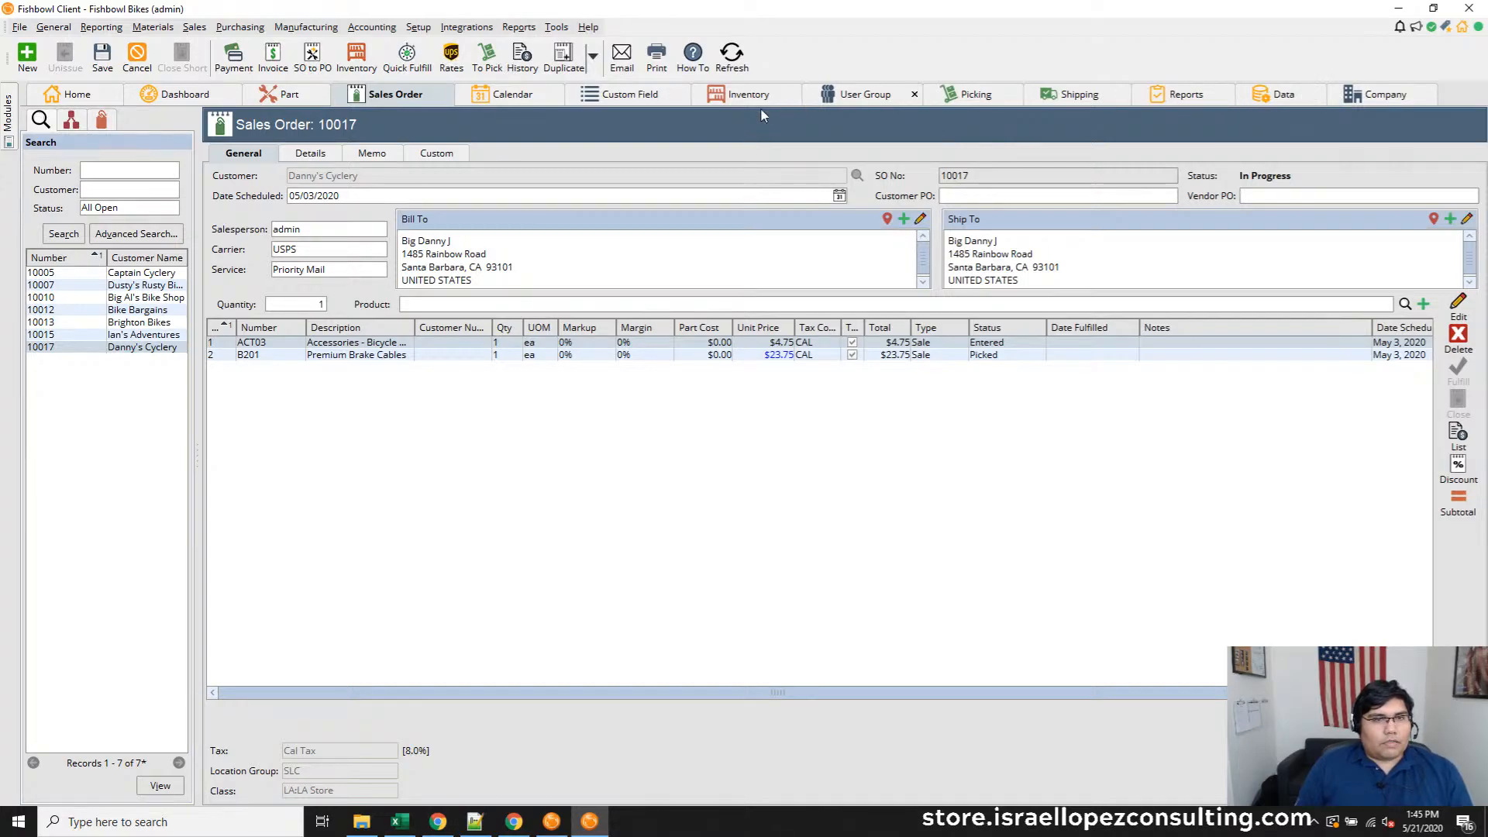
{"action": "left_click", "coordinate": [61, 96]}
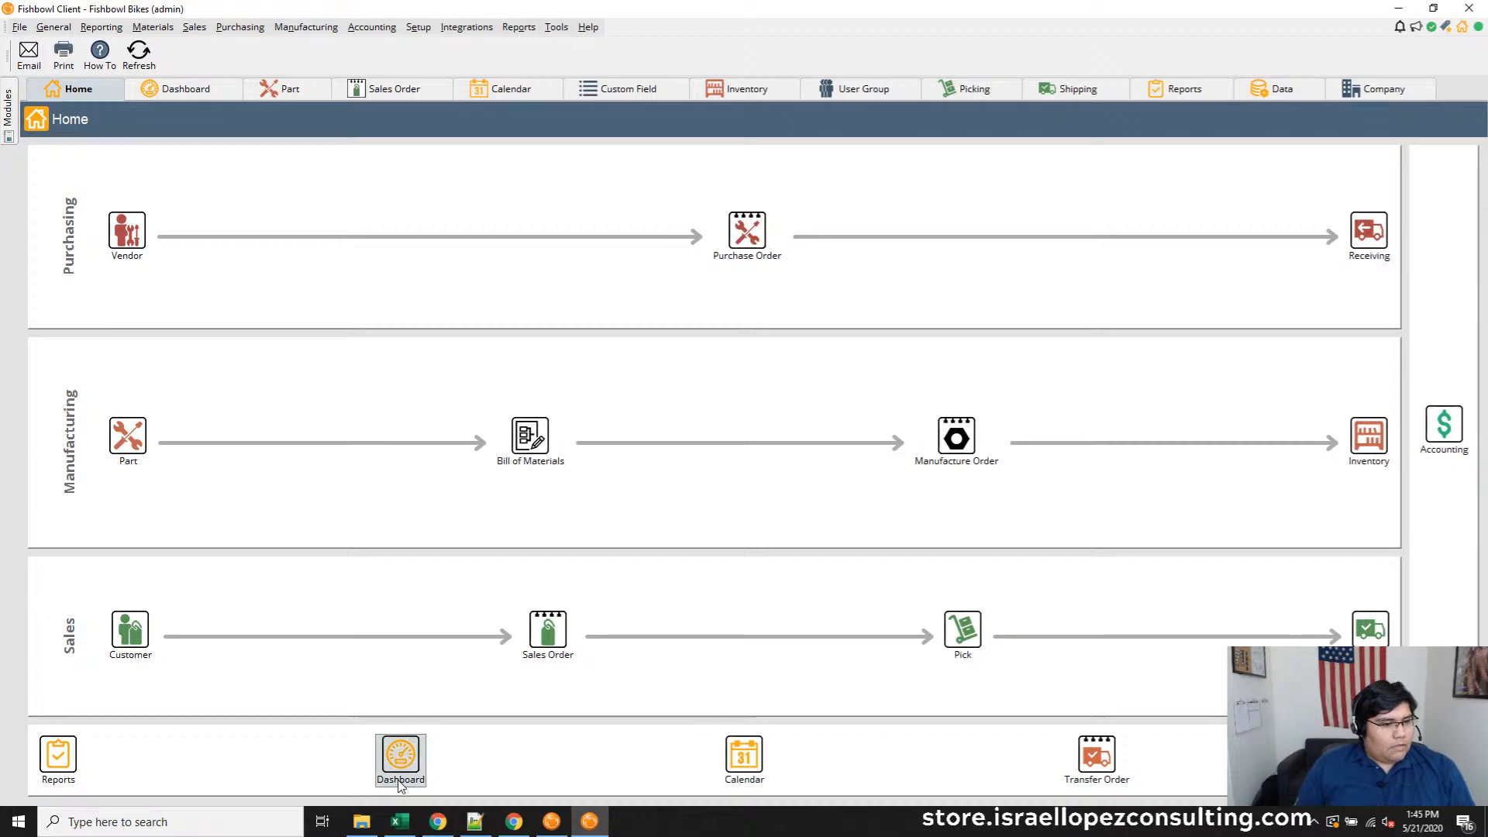
{"action": "left_click", "coordinate": [401, 755]}
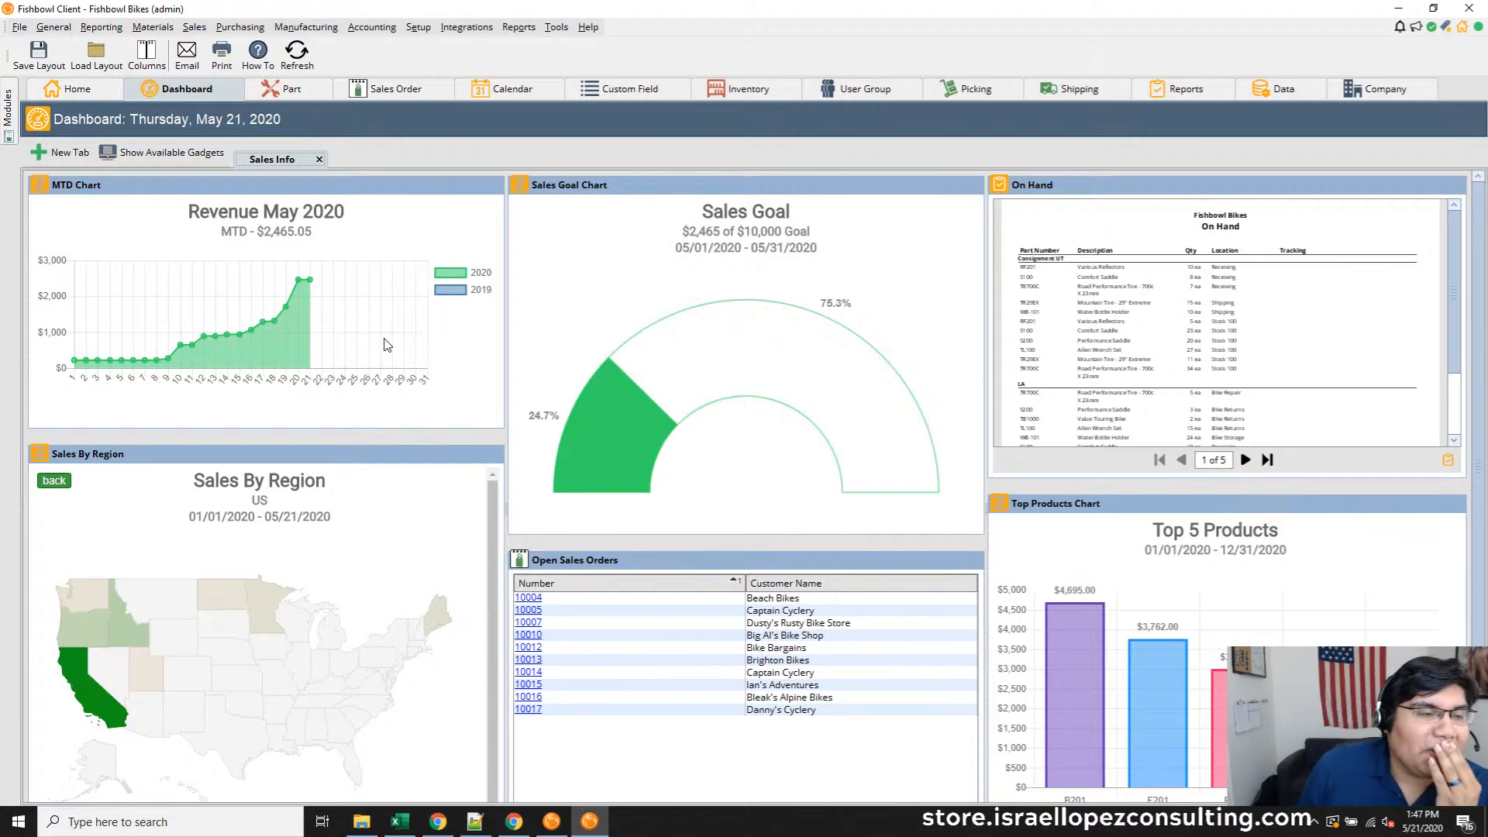
Return to the release notes in Chrome and highlight the module option for Canadian databases to use the part/product tax rate
{"action": "left_click", "coordinate": [514, 822]}
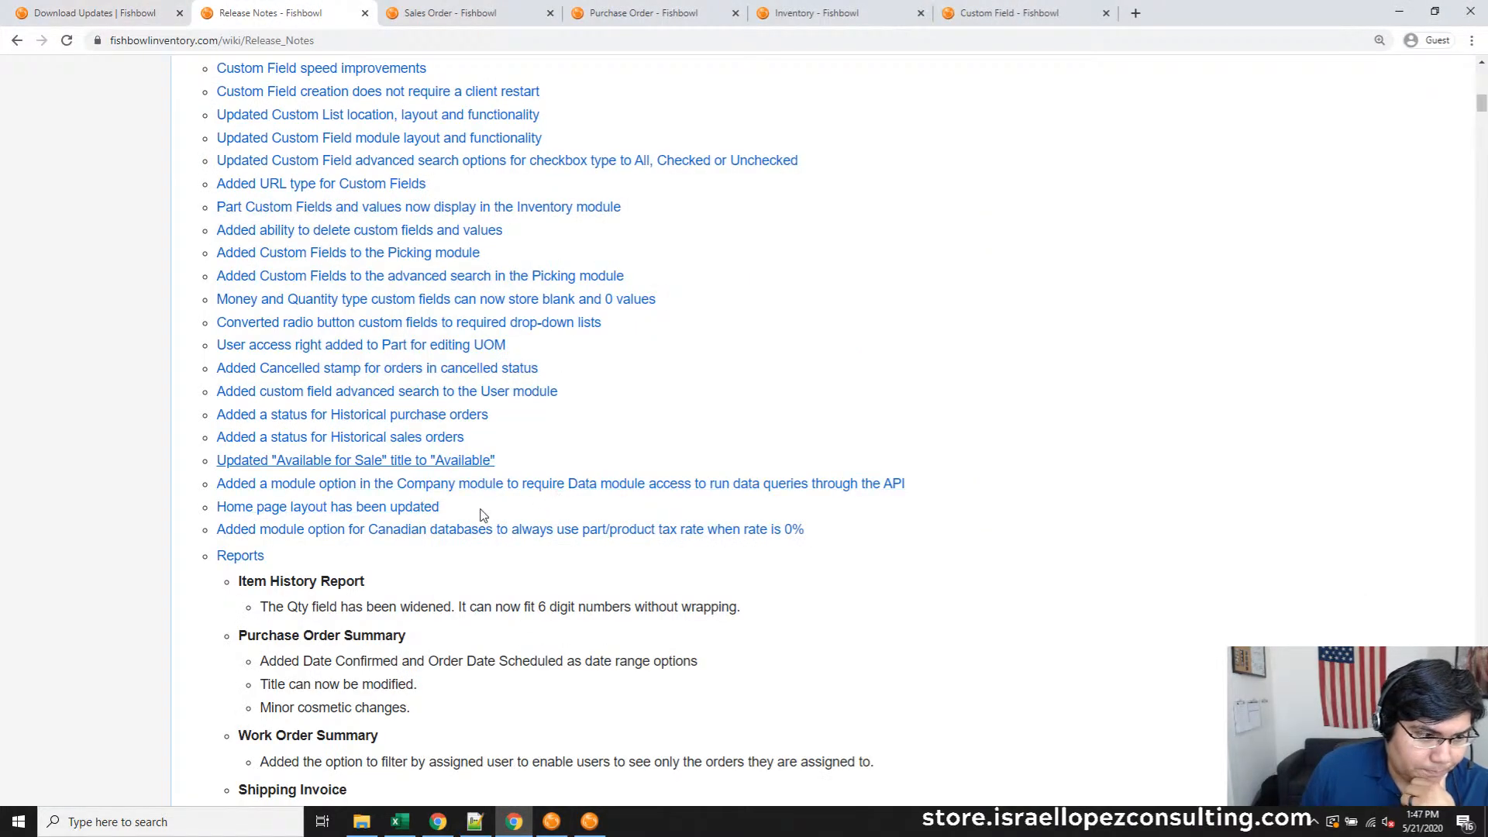
{"action": "scroll", "coordinate": [487, 516], "scroll_direction": "down", "scroll_amount": 2}
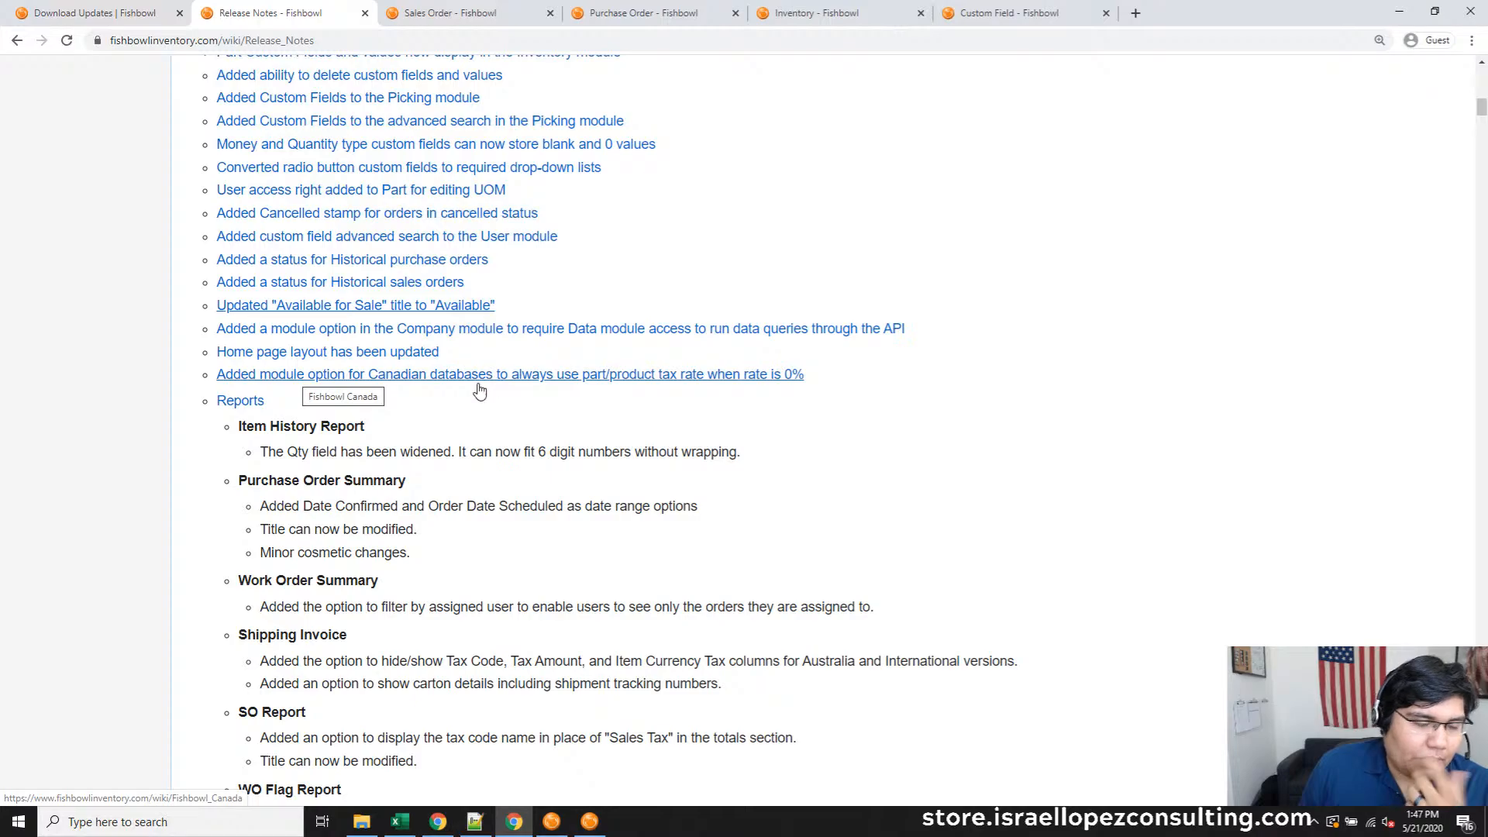
{"action": "scroll", "coordinate": [468, 403], "scroll_direction": "down", "scroll_amount": 2}
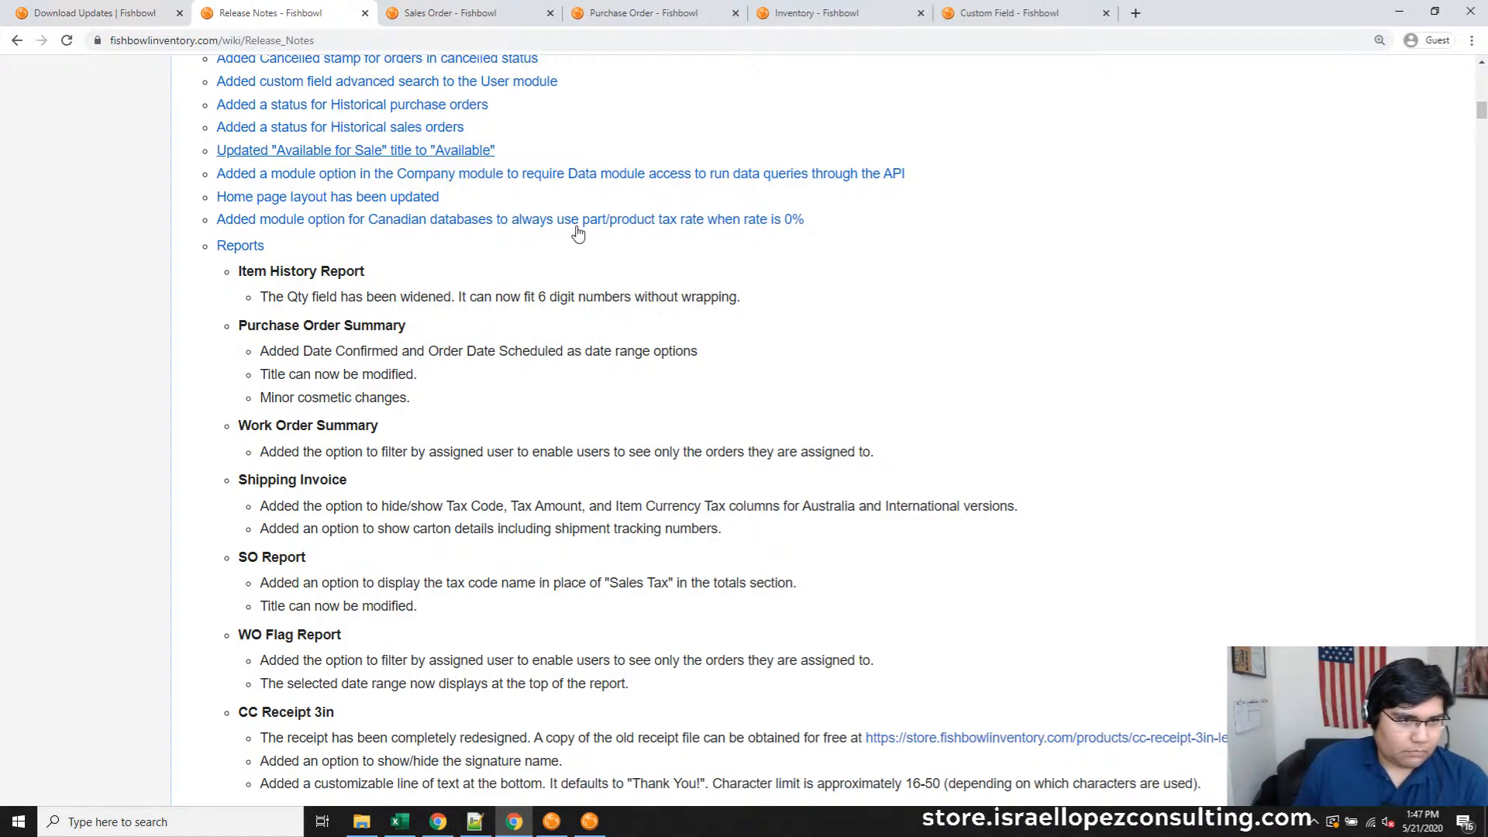
{"action": "left_click_drag", "start_coordinate": [832, 223], "coordinate": [195, 225]}
{"action": "left_click", "coordinate": [845, 252]}
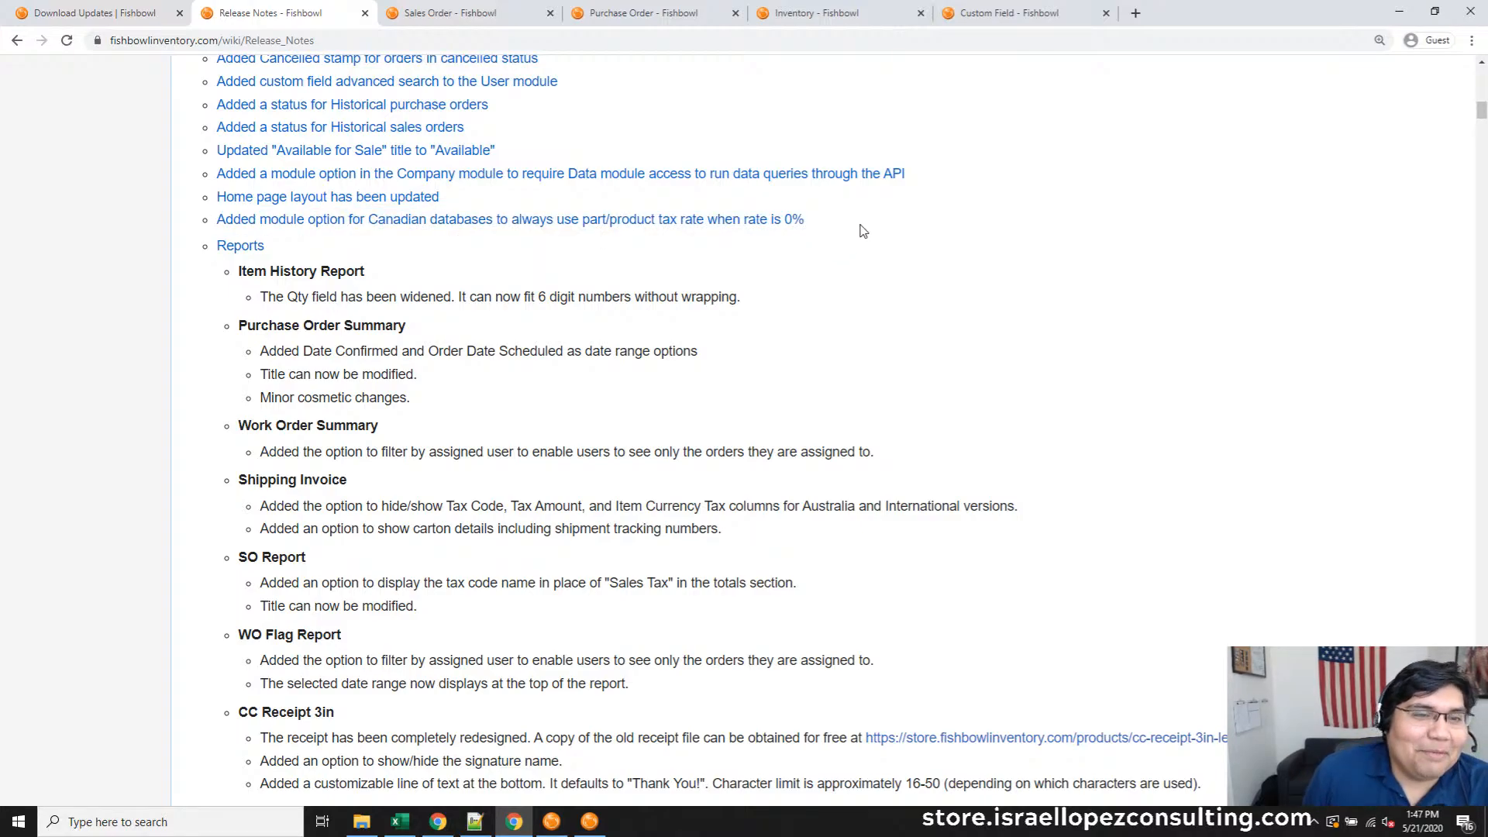
{"action": "left_click_drag", "start_coordinate": [861, 228], "coordinate": [172, 224]}
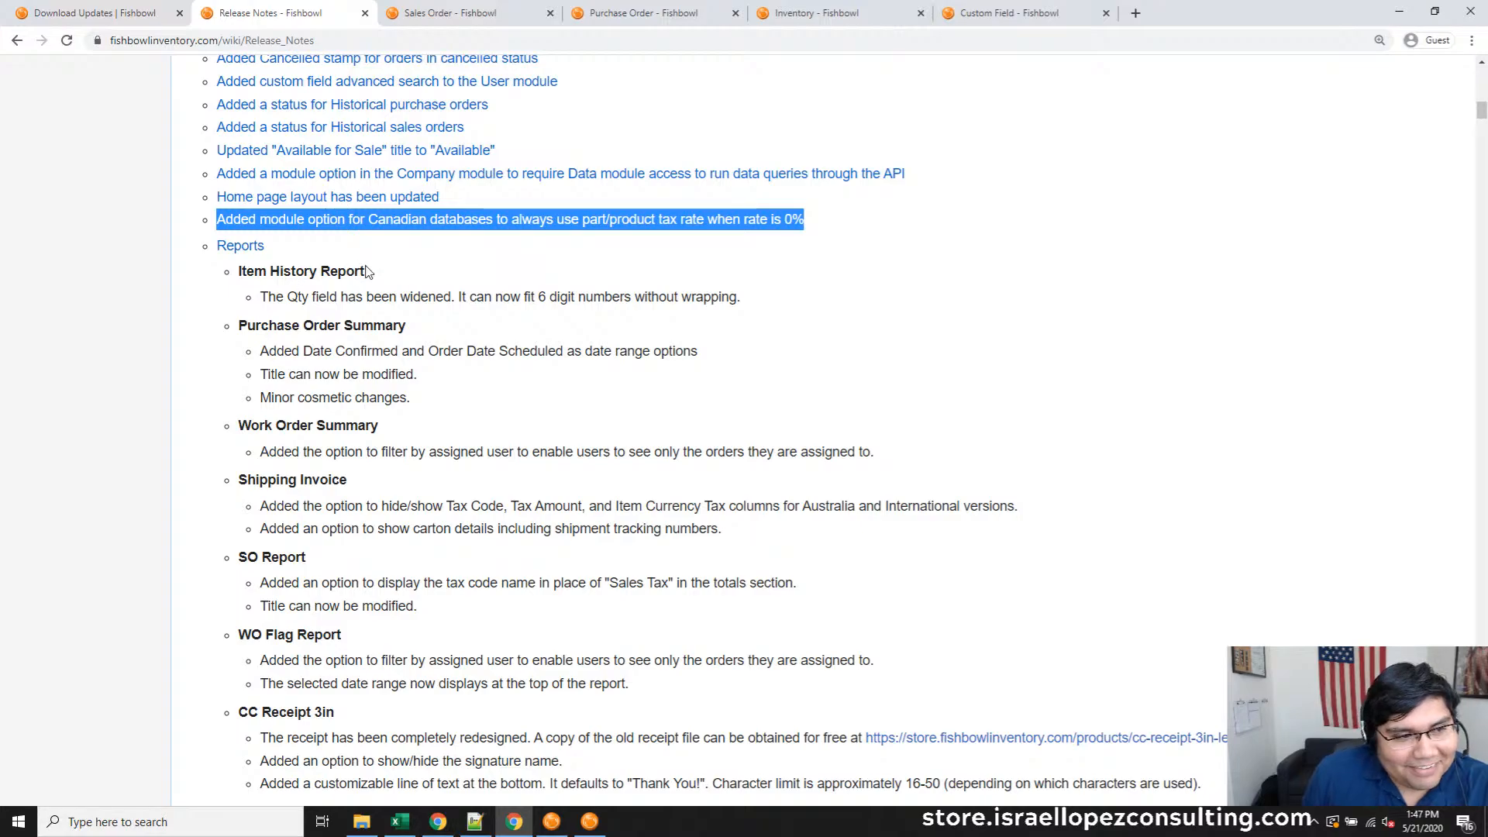
Highlight the Item History Report's Qty change and the Purchase Order Summary's date range options, and read on through the report changes
{"action": "left_click_drag", "start_coordinate": [370, 272], "coordinate": [234, 271]}
{"action": "triple_click", "coordinate": [491, 290]}
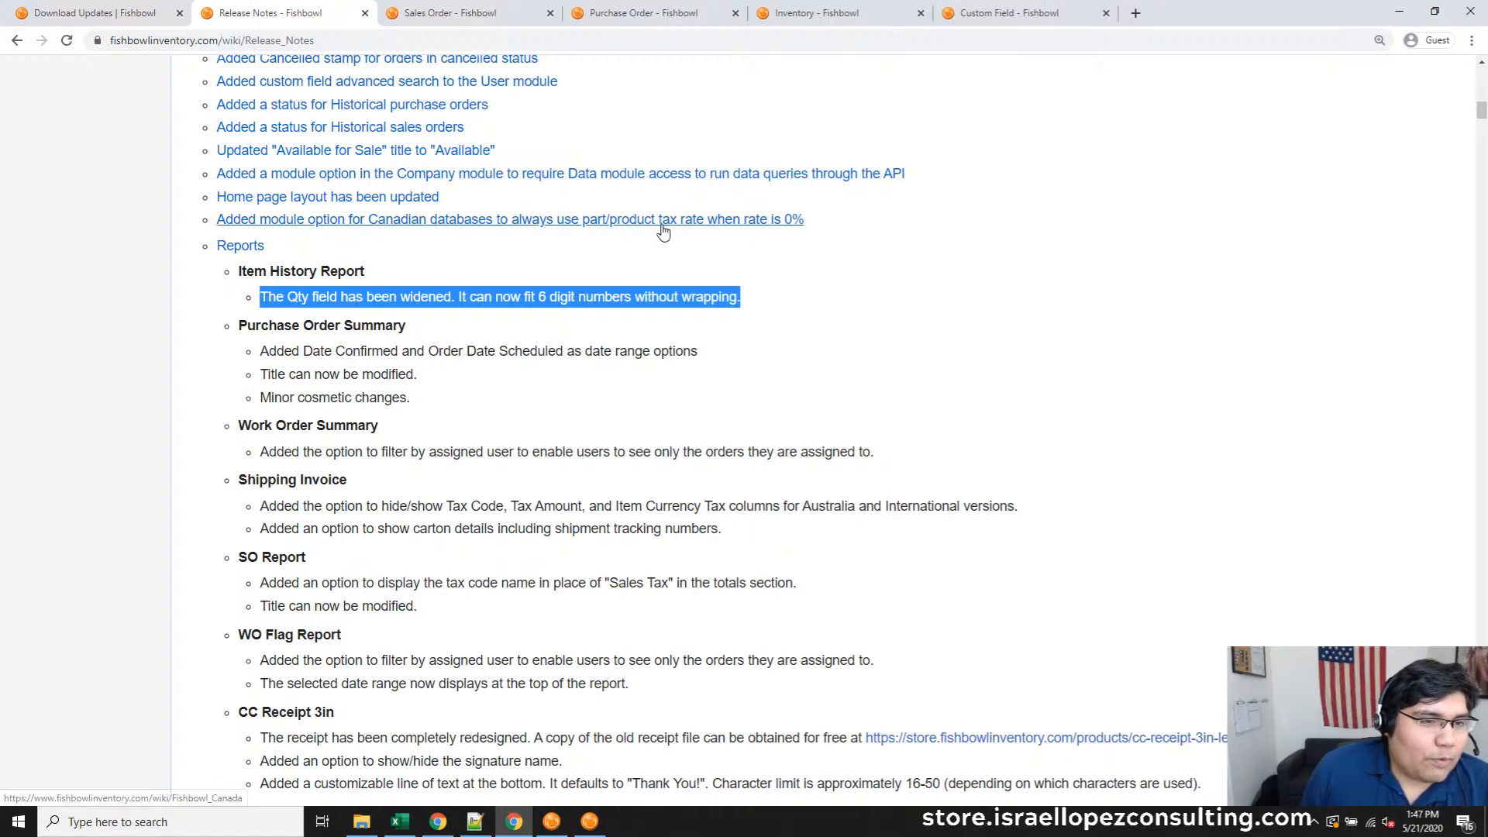
{"action": "triple_click", "coordinate": [374, 353]}
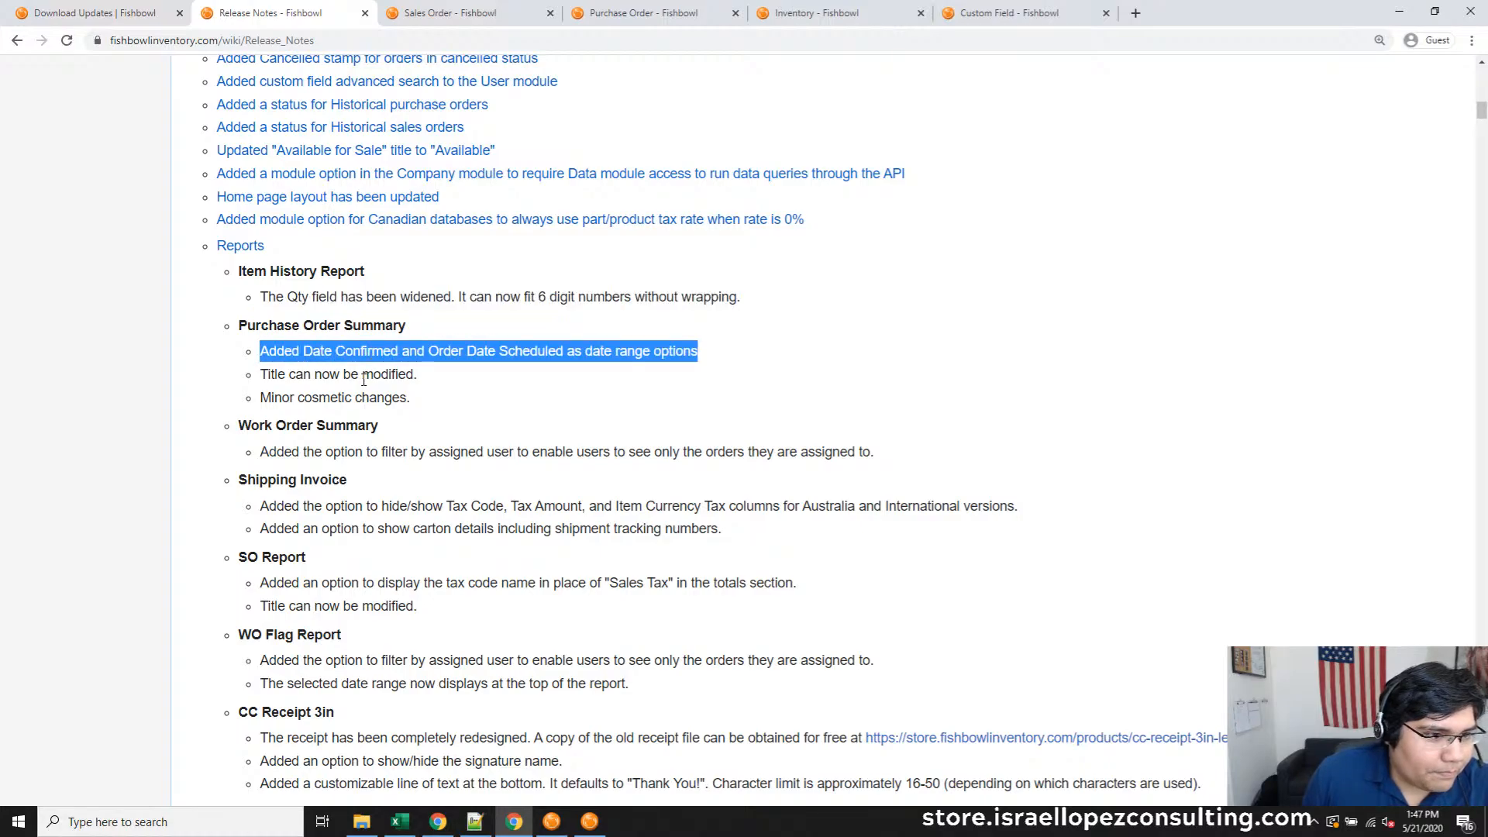
{"action": "scroll", "coordinate": [364, 380], "scroll_direction": "down", "scroll_amount": 9}
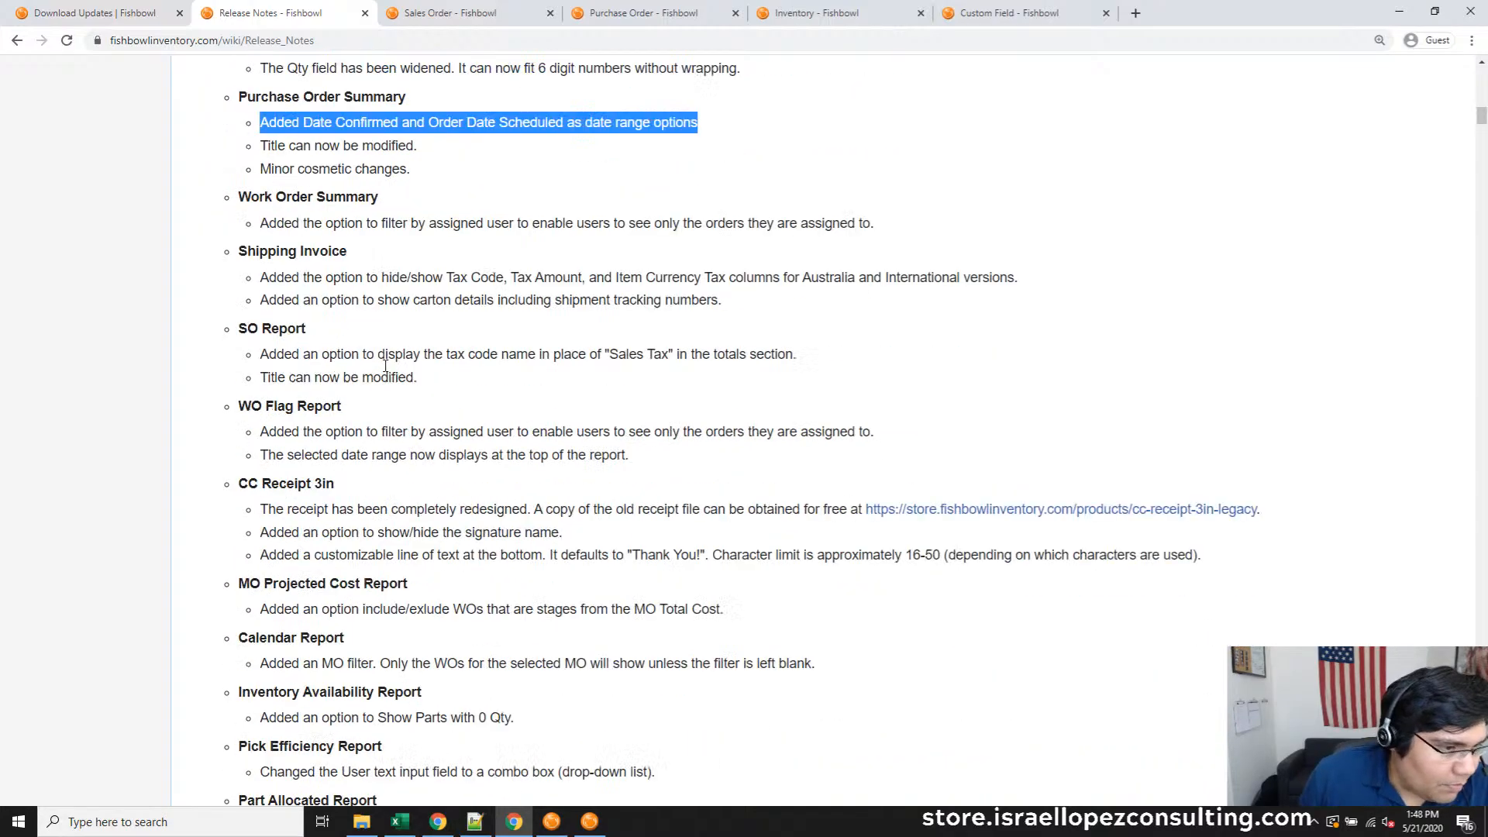
Read the remaining report changes and highlight the Accounting and Bill of Materials entries under Fixes - 2020.5
{"action": "scroll", "coordinate": [392, 355], "scroll_direction": "up", "scroll_amount": 6}
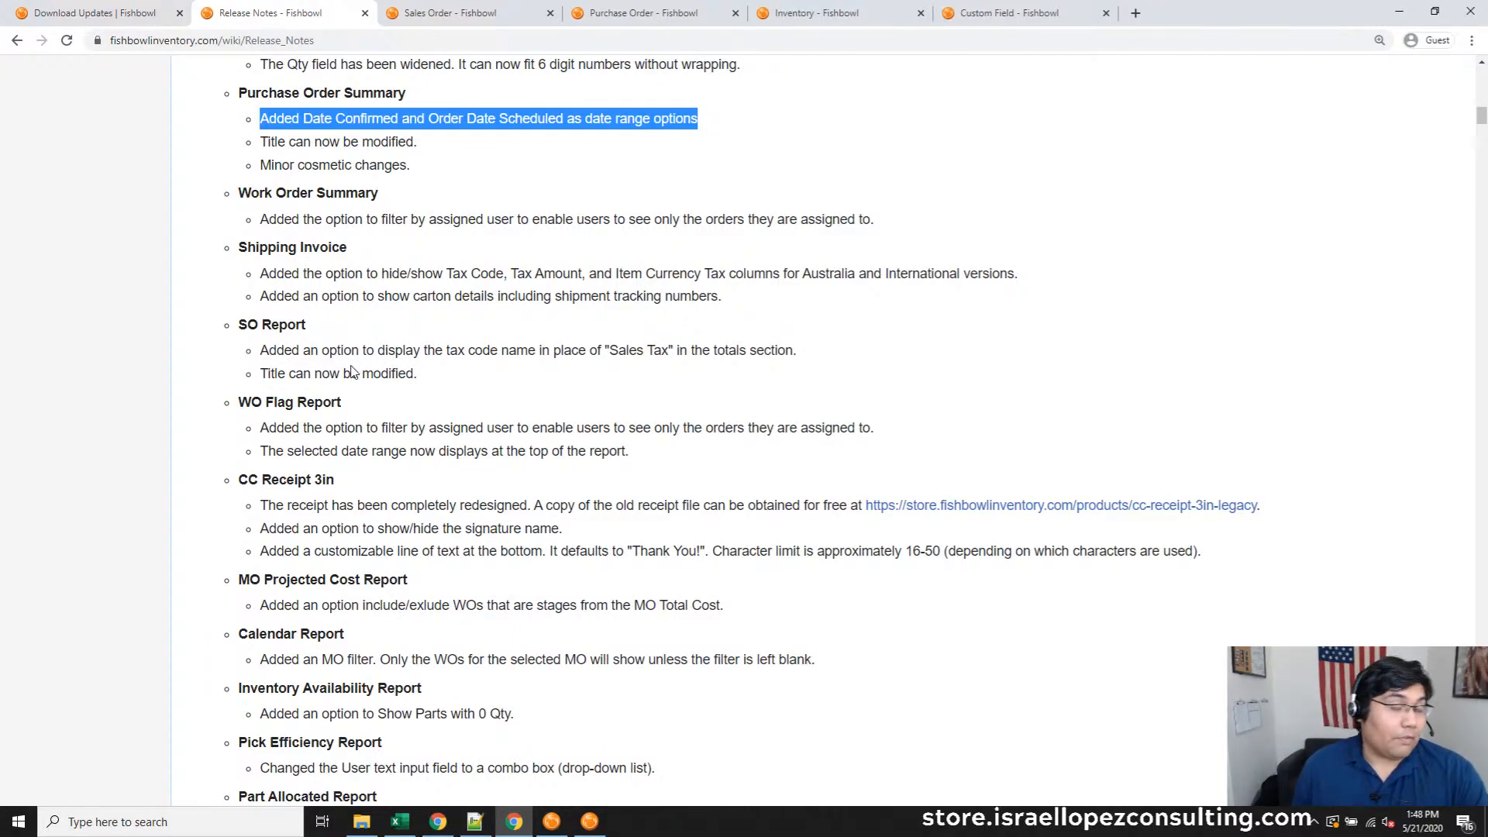
{"action": "scroll", "coordinate": [695, 465], "scroll_direction": "down", "scroll_amount": 3}
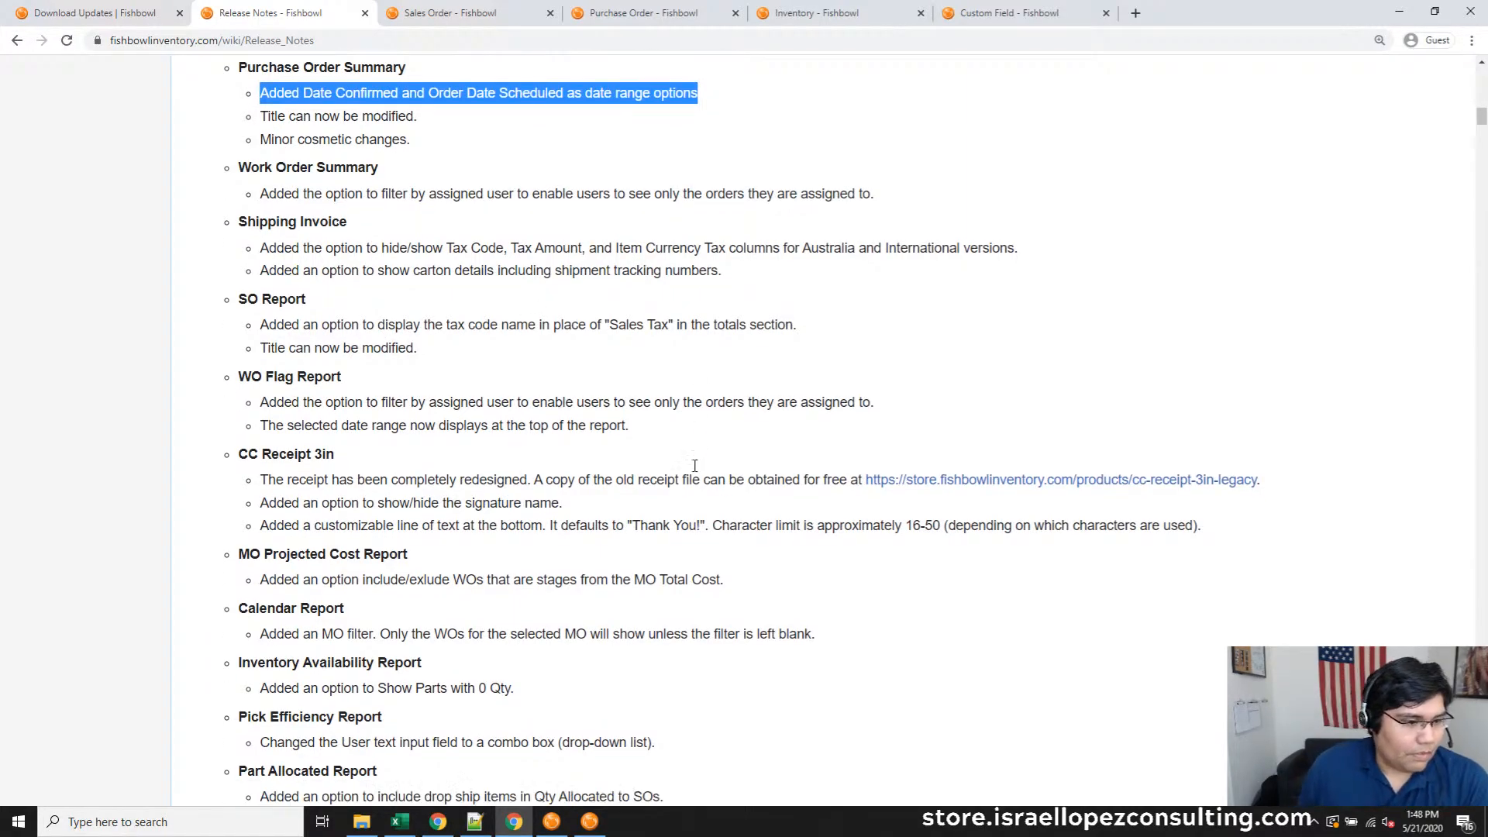
{"action": "scroll", "coordinate": [654, 588], "scroll_direction": "down", "scroll_amount": 4}
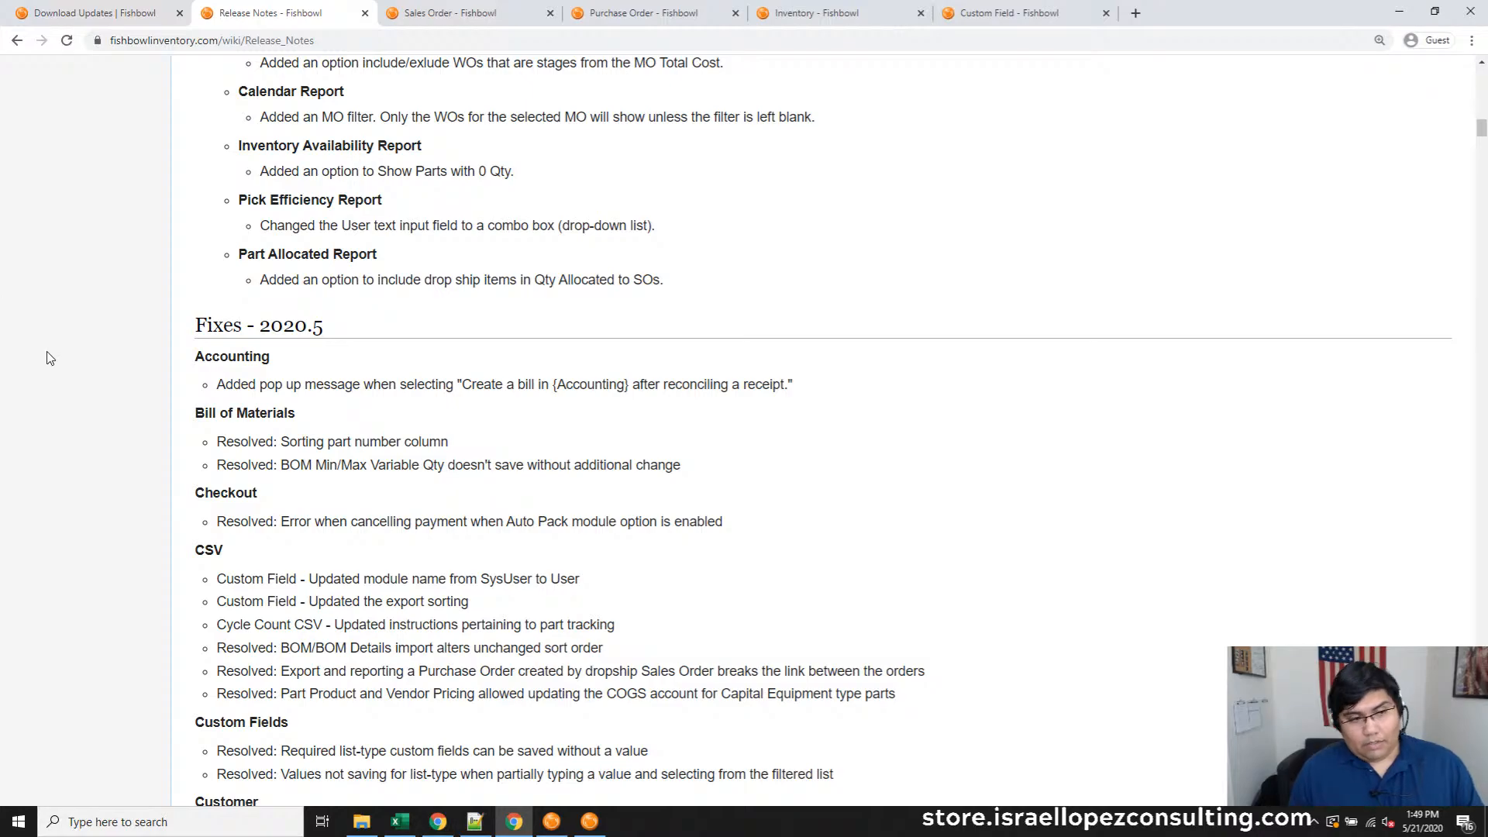
{"action": "triple_click", "coordinate": [348, 384]}
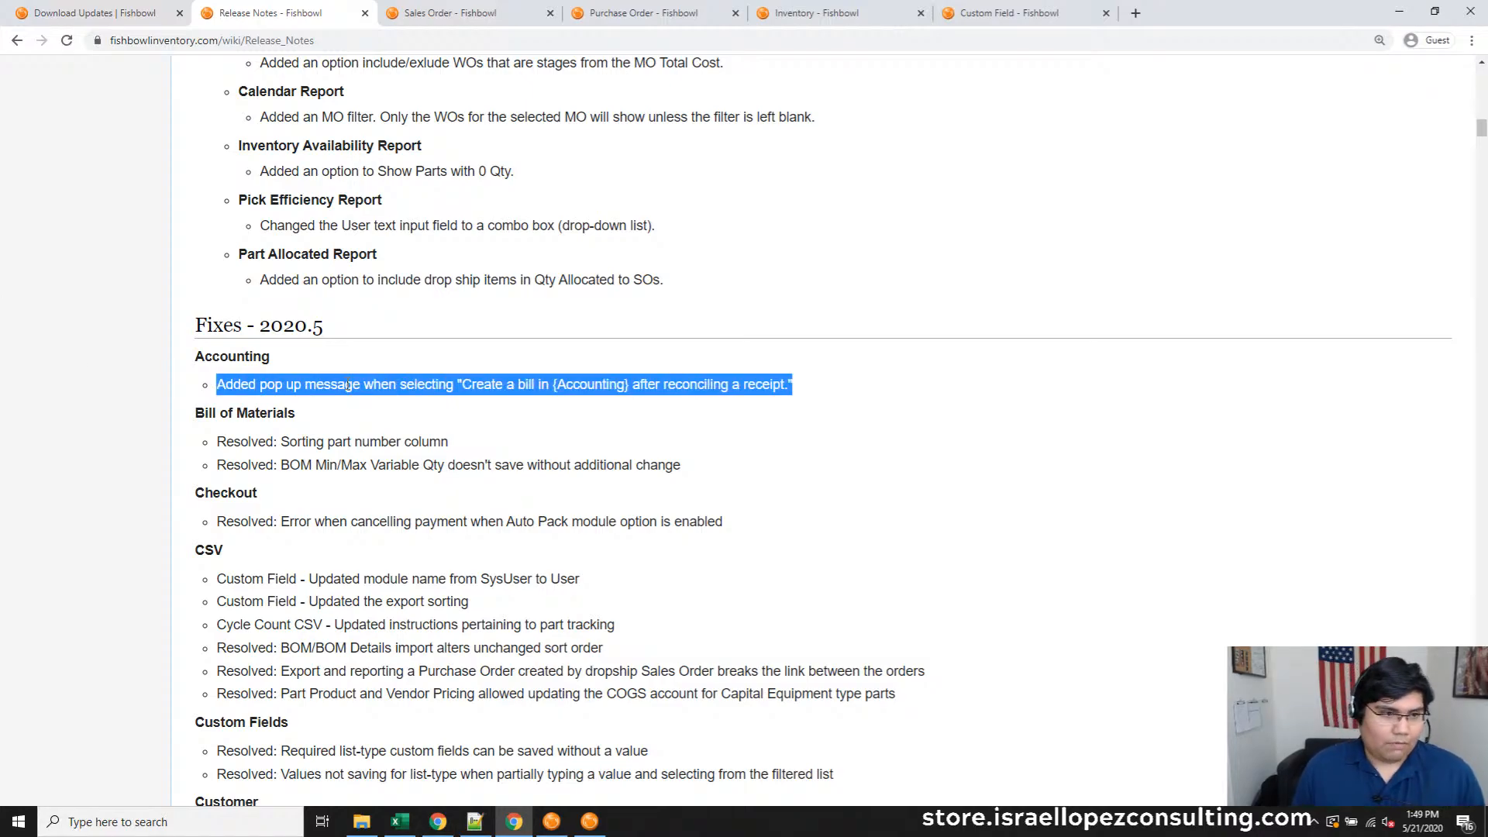
{"action": "left_click_drag", "start_coordinate": [721, 474], "coordinate": [206, 452]}
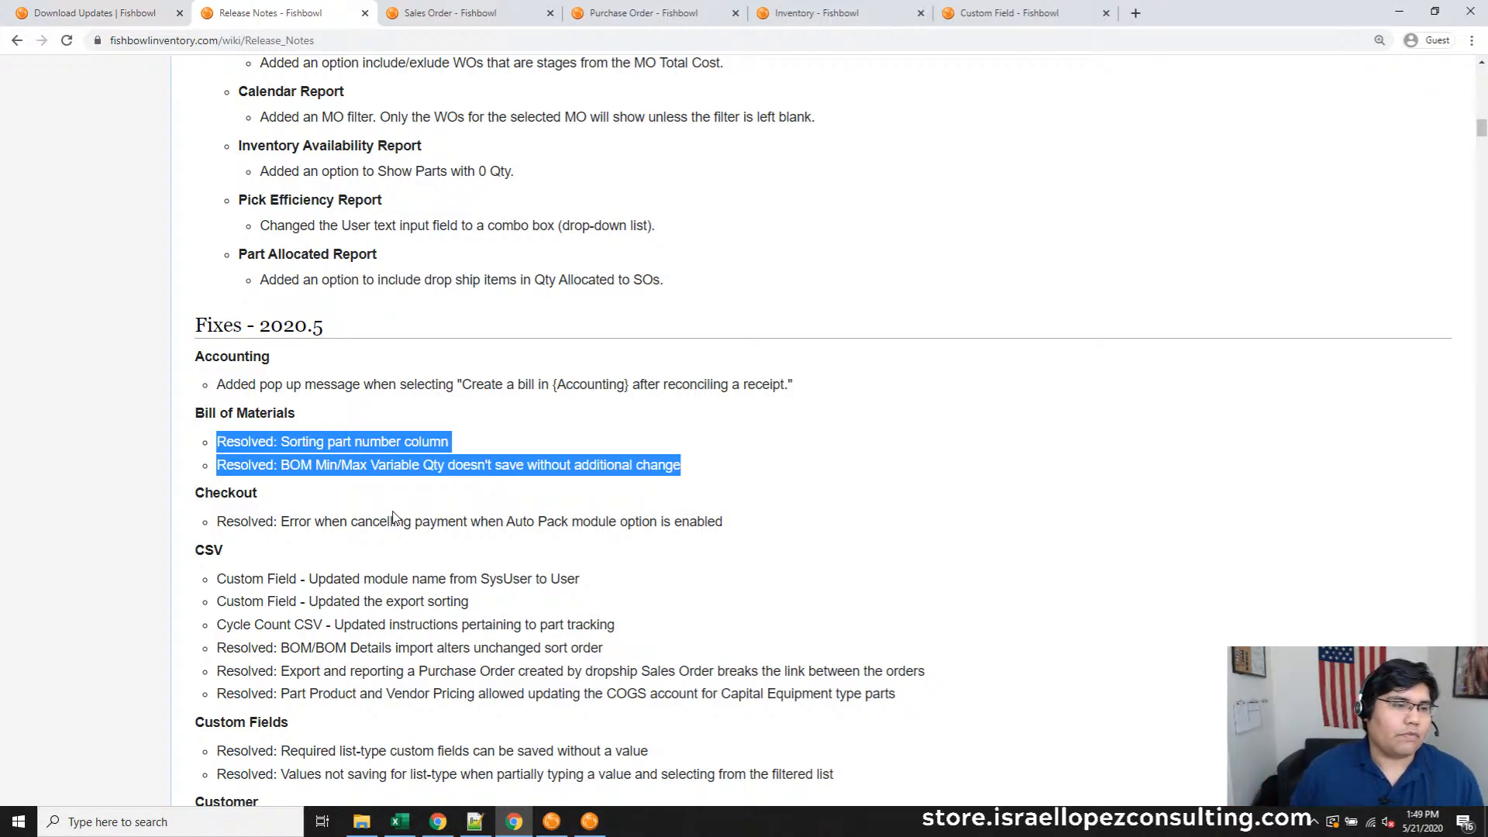
Return to the Accounting fix and highlight its line about the pop-up message when creating a bill after reconciling a receipt
{"action": "scroll", "coordinate": [393, 516], "scroll_direction": "down", "scroll_amount": 2}
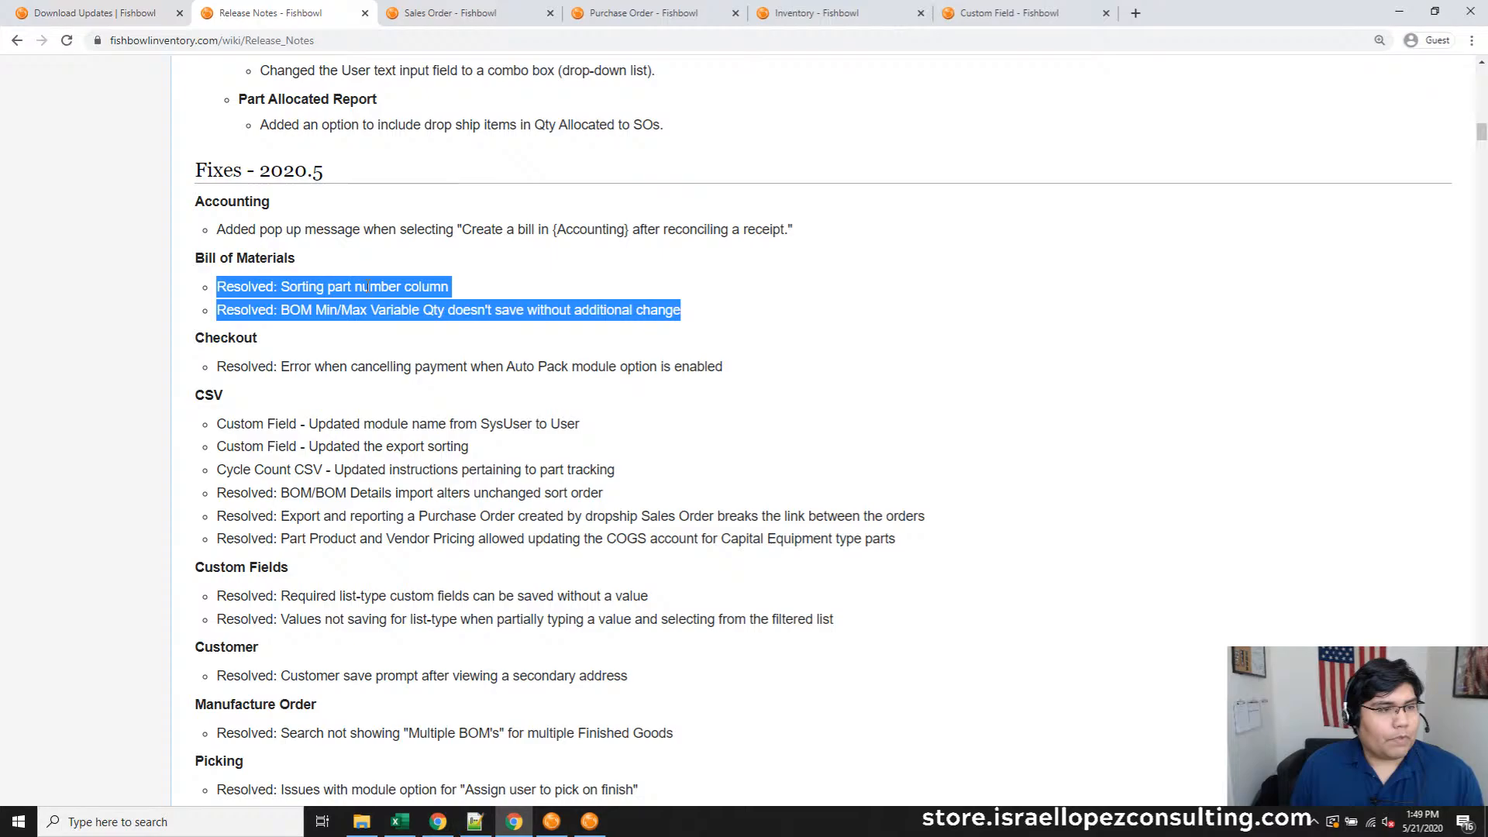
{"action": "triple_click", "coordinate": [334, 230]}
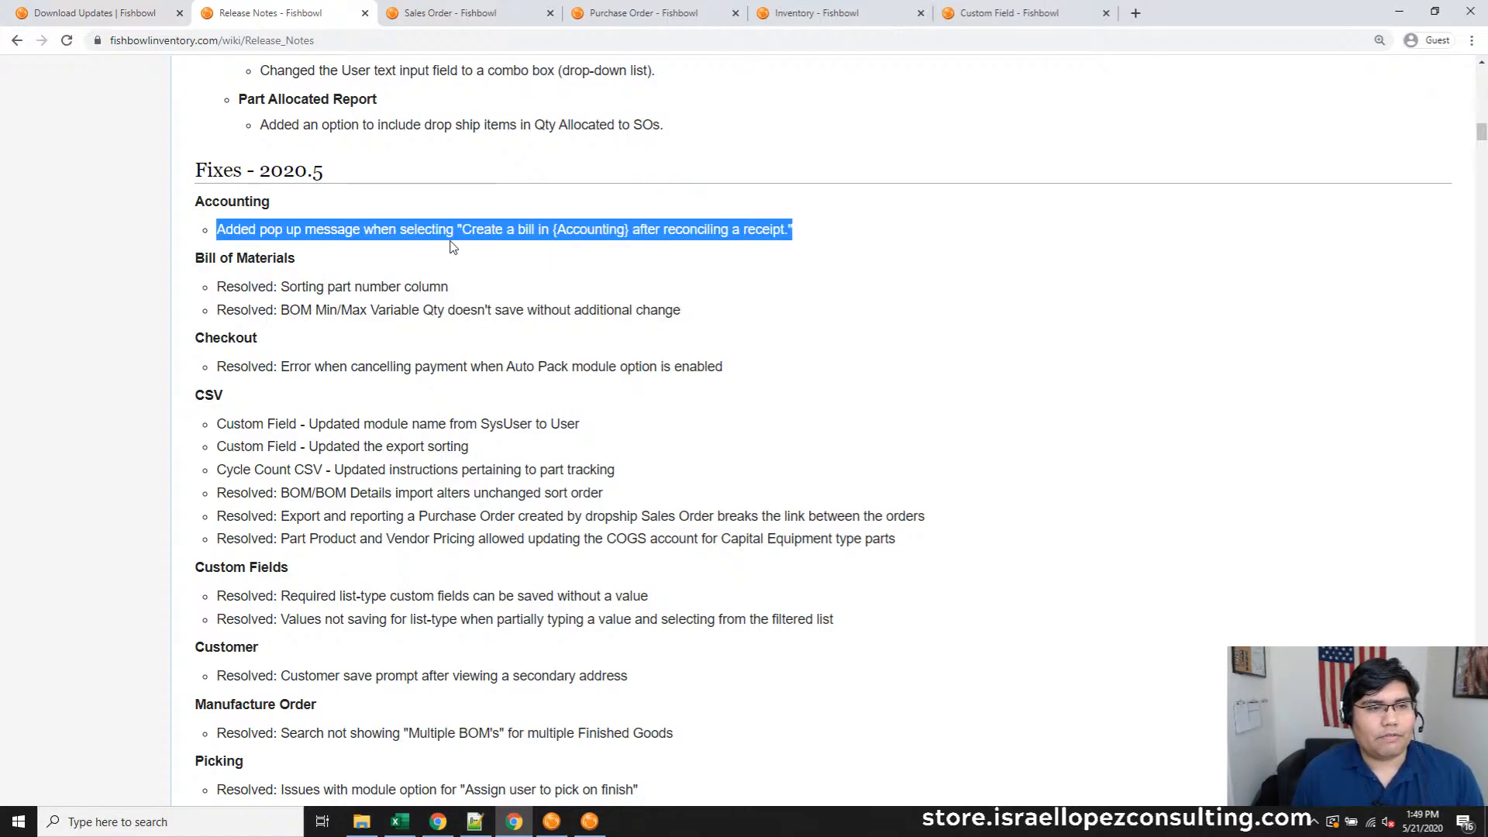
{"action": "double_click", "coordinate": [325, 230]}
{"action": "left_click", "coordinate": [315, 224]}
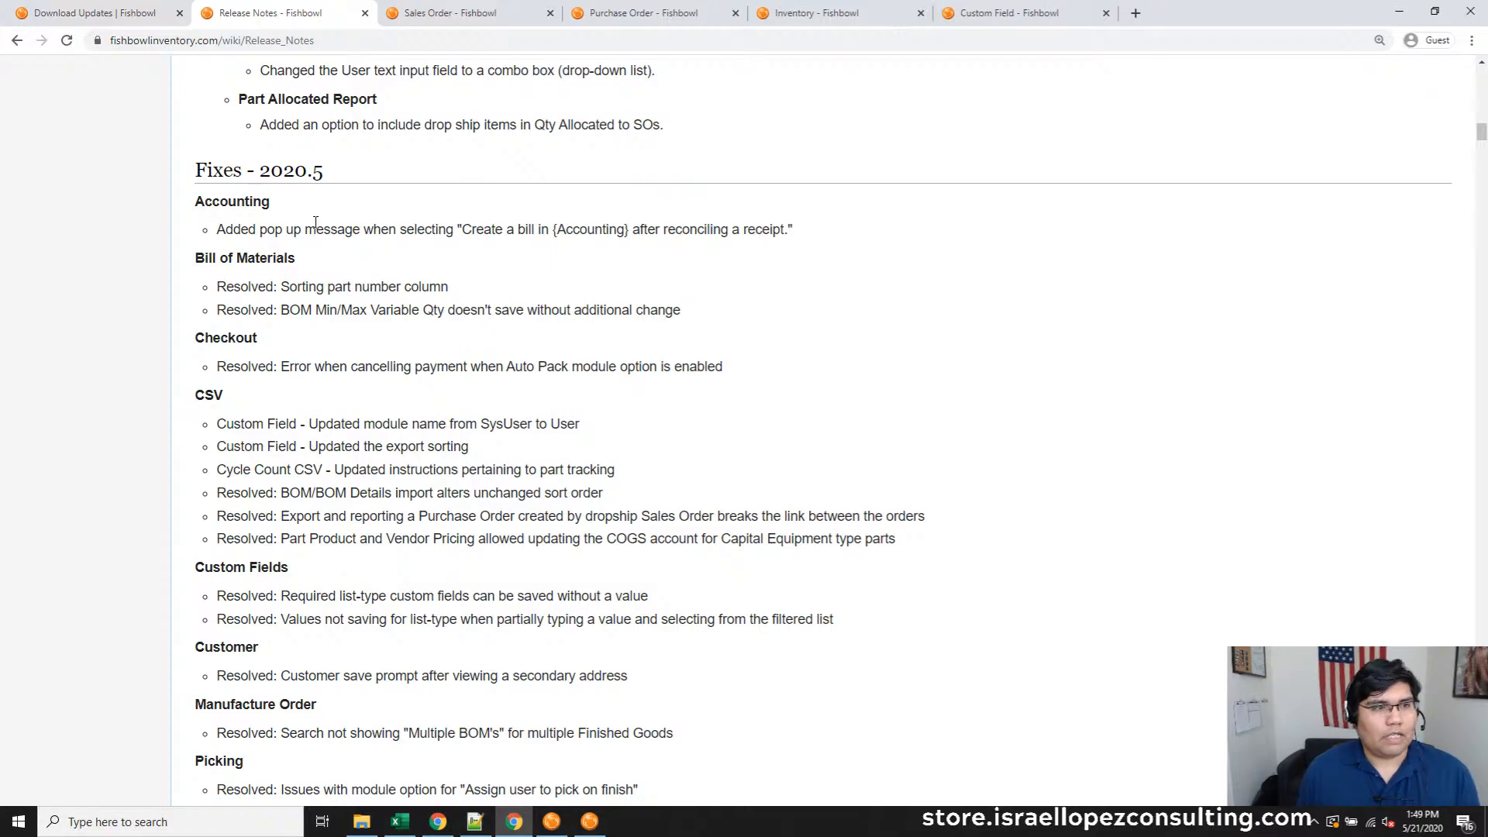
{"action": "triple_click", "coordinate": [320, 229]}
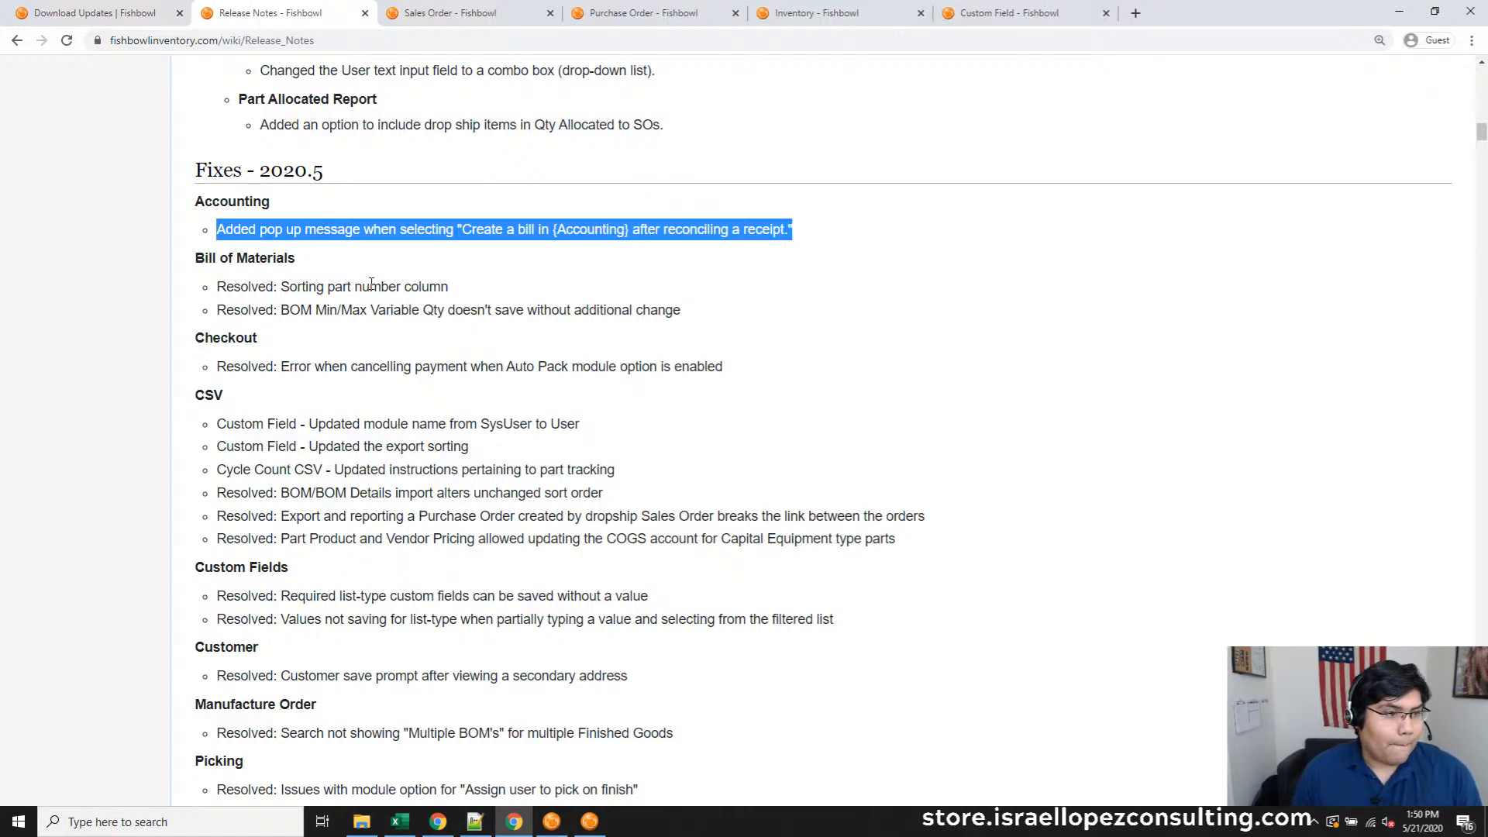
Highlight the Checkout fix and the CSV fixes from Cycle Count CSV onward, and switch to the Sales Order wiki page
{"action": "triple_click", "coordinate": [309, 366]}
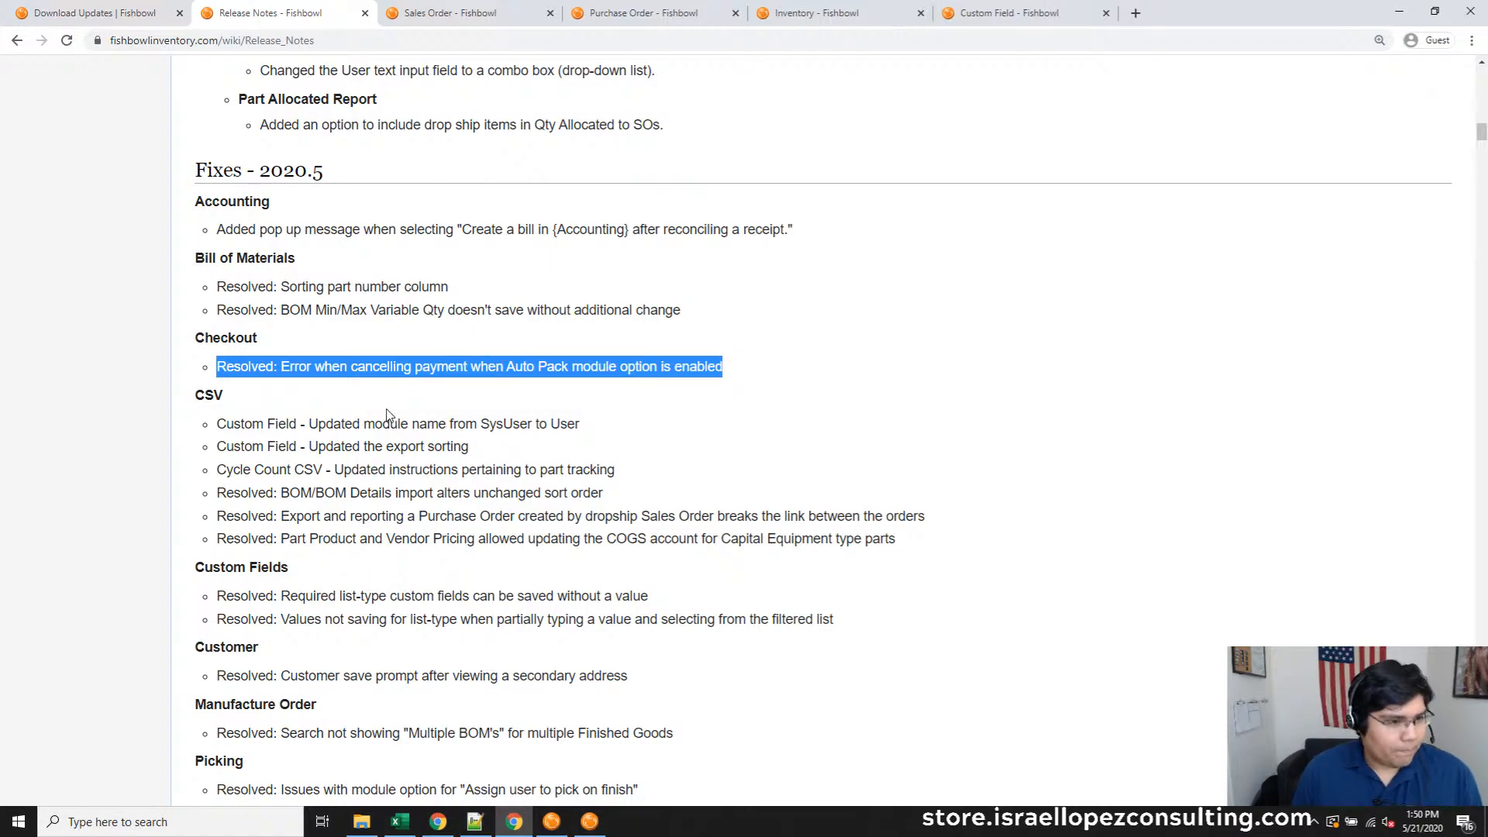
{"action": "scroll", "coordinate": [392, 415], "scroll_direction": "down", "scroll_amount": 2}
{"action": "left_click_drag", "start_coordinate": [903, 388], "coordinate": [233, 318]}
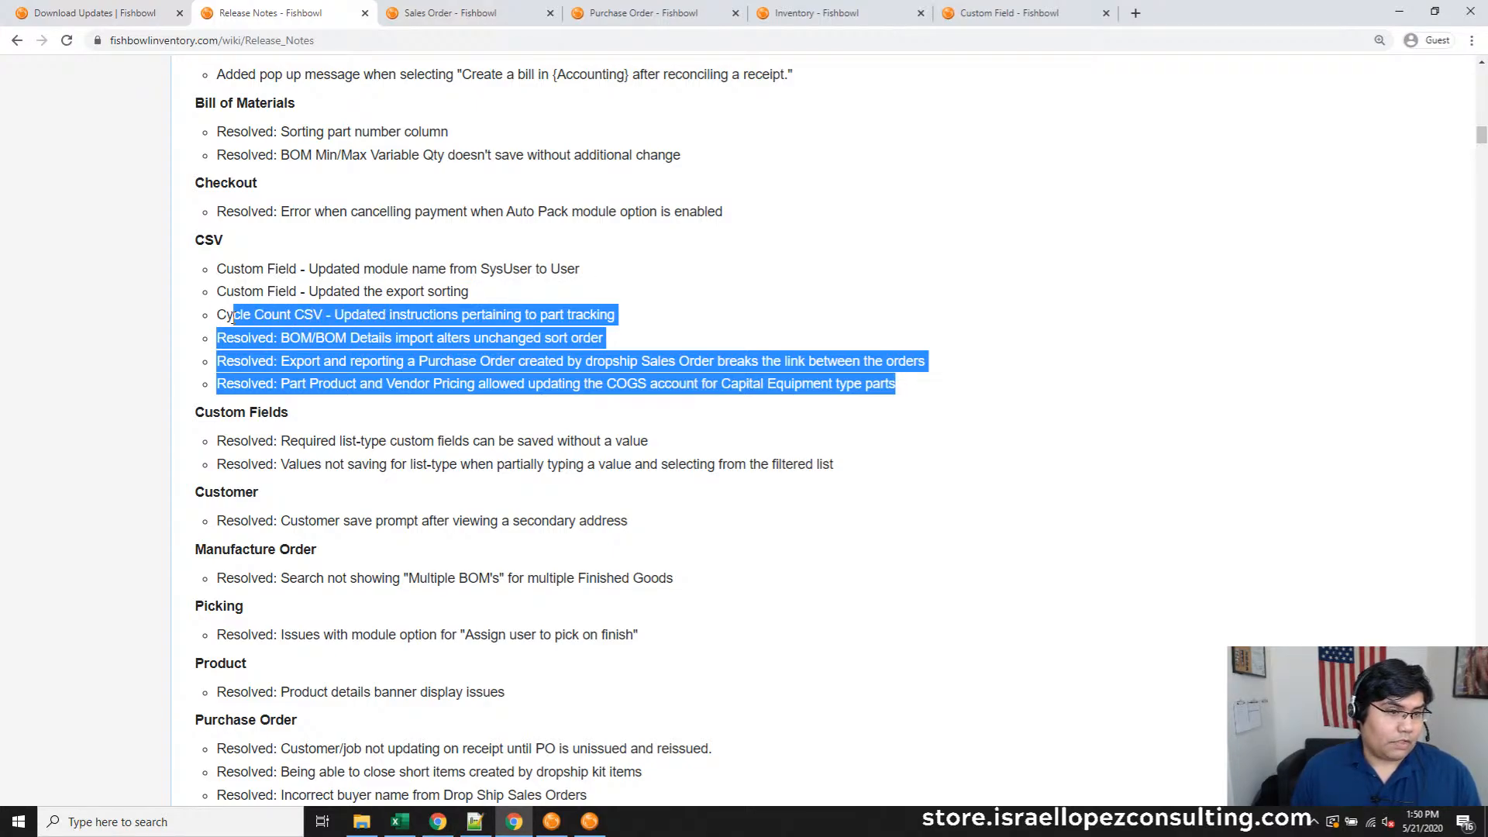
{"action": "left_click", "coordinate": [507, 24]}
{"action": "left_click", "coordinate": [490, 42]}
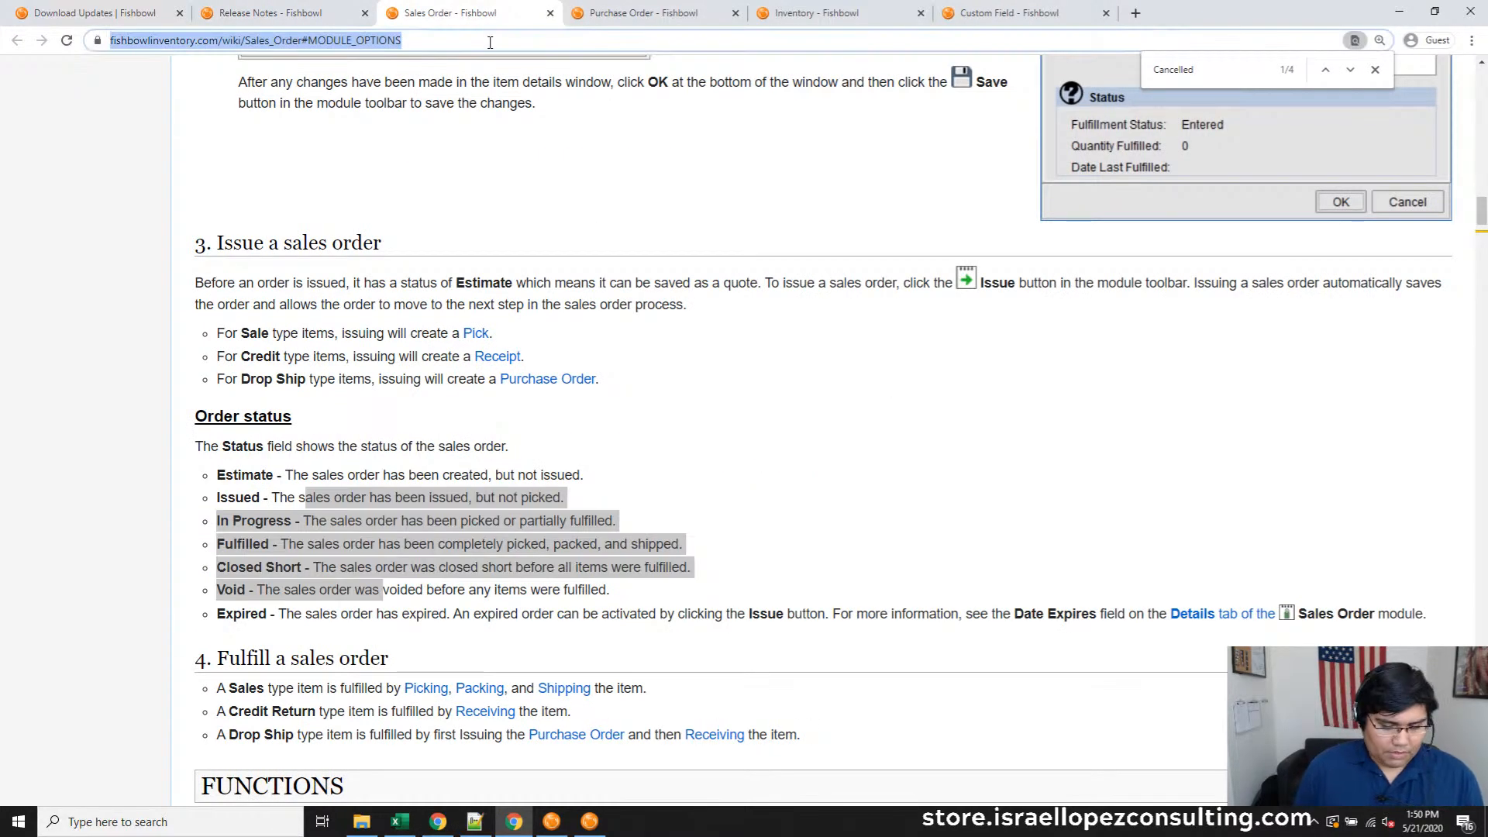
{"action": "type", "text": "fishbowl i"}
{"action": "type", "text": "nventory"}
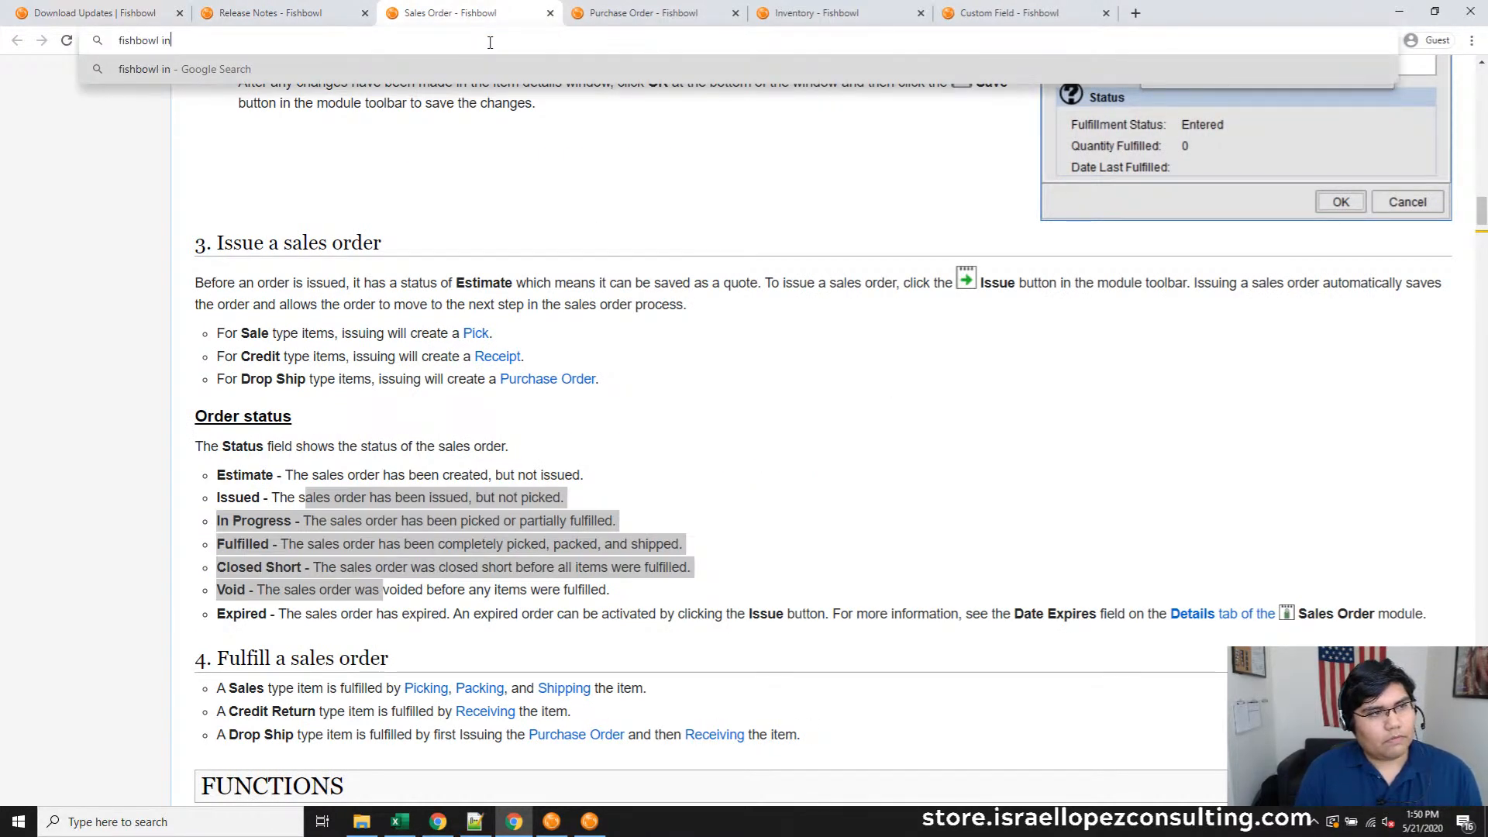
{"action": "key", "text": "Escape"}
Close the in-page find bar and search the Fishbowl wiki for "import and export"
{"action": "scroll", "coordinate": [1377, 367], "scroll_direction": "up", "scroll_amount": 20}
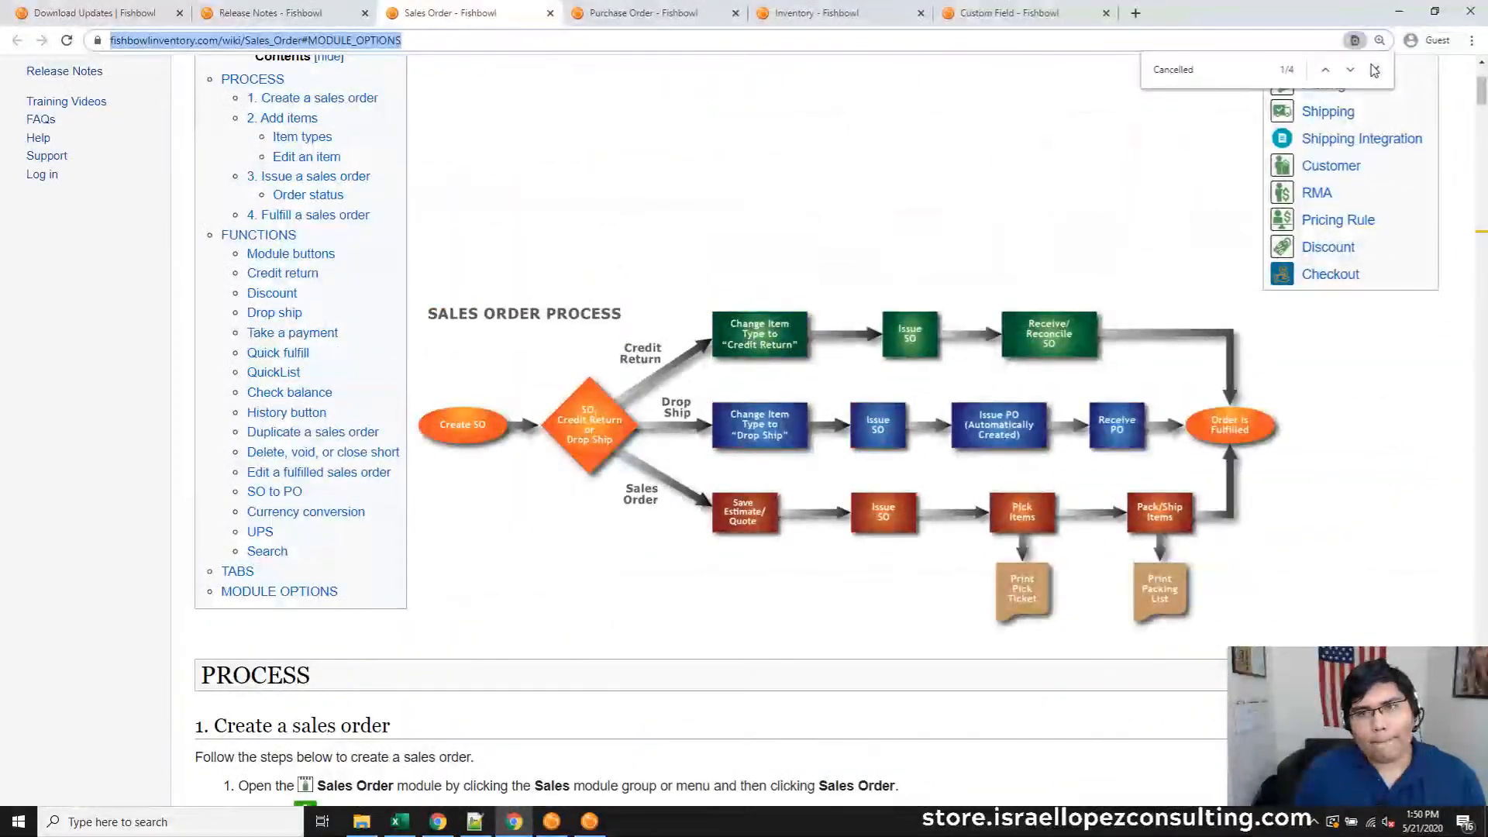
{"action": "left_click", "coordinate": [1374, 70]}
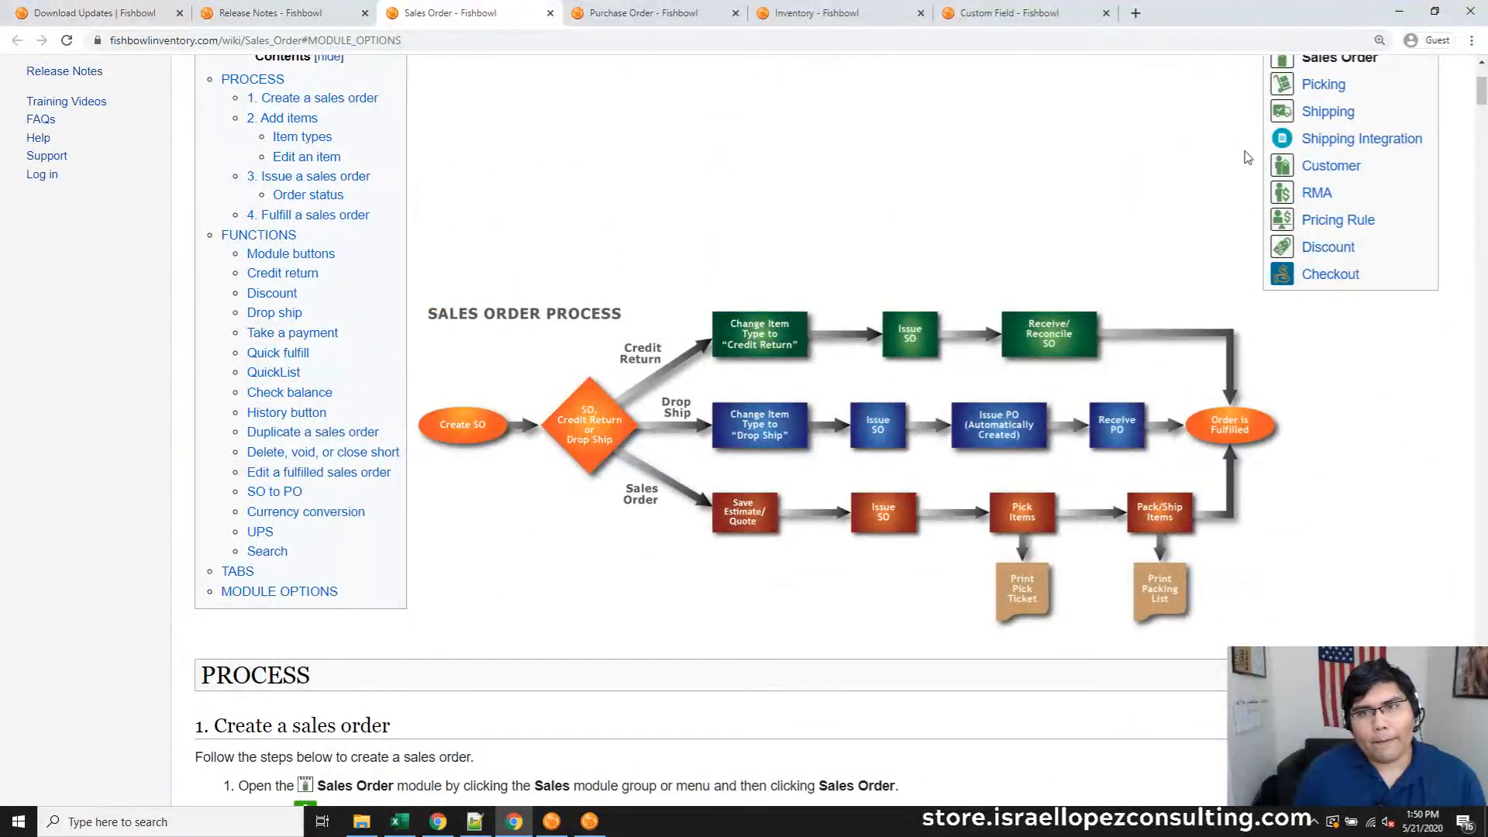
{"action": "scroll", "coordinate": [1272, 316], "scroll_direction": "up", "scroll_amount": 5}
{"action": "left_click", "coordinate": [1292, 113]}
{"action": "type", "text": "impo"}
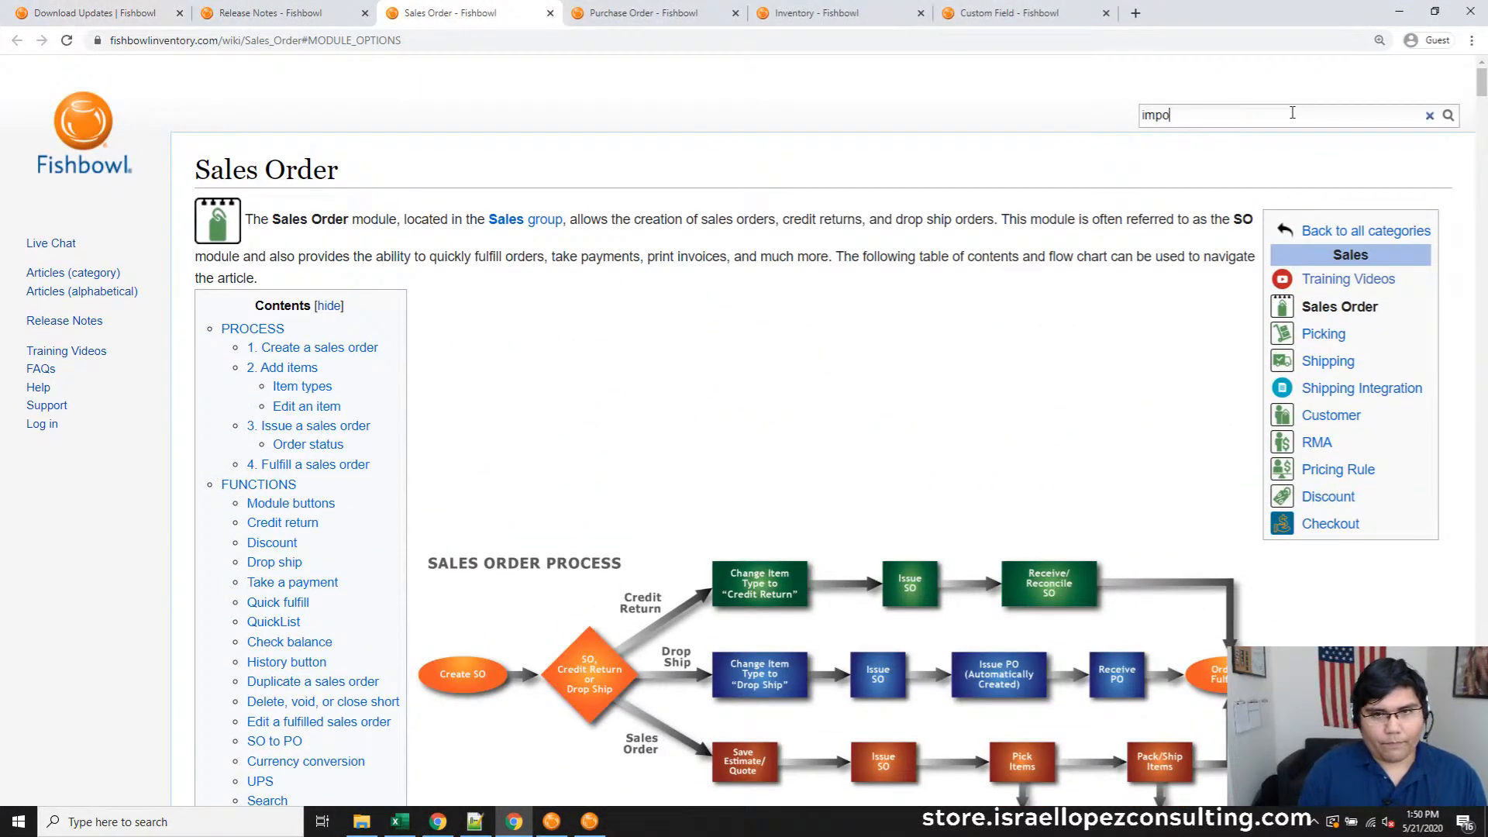
{"action": "type", "text": "rt and export"}
{"action": "key", "text": "Return"}
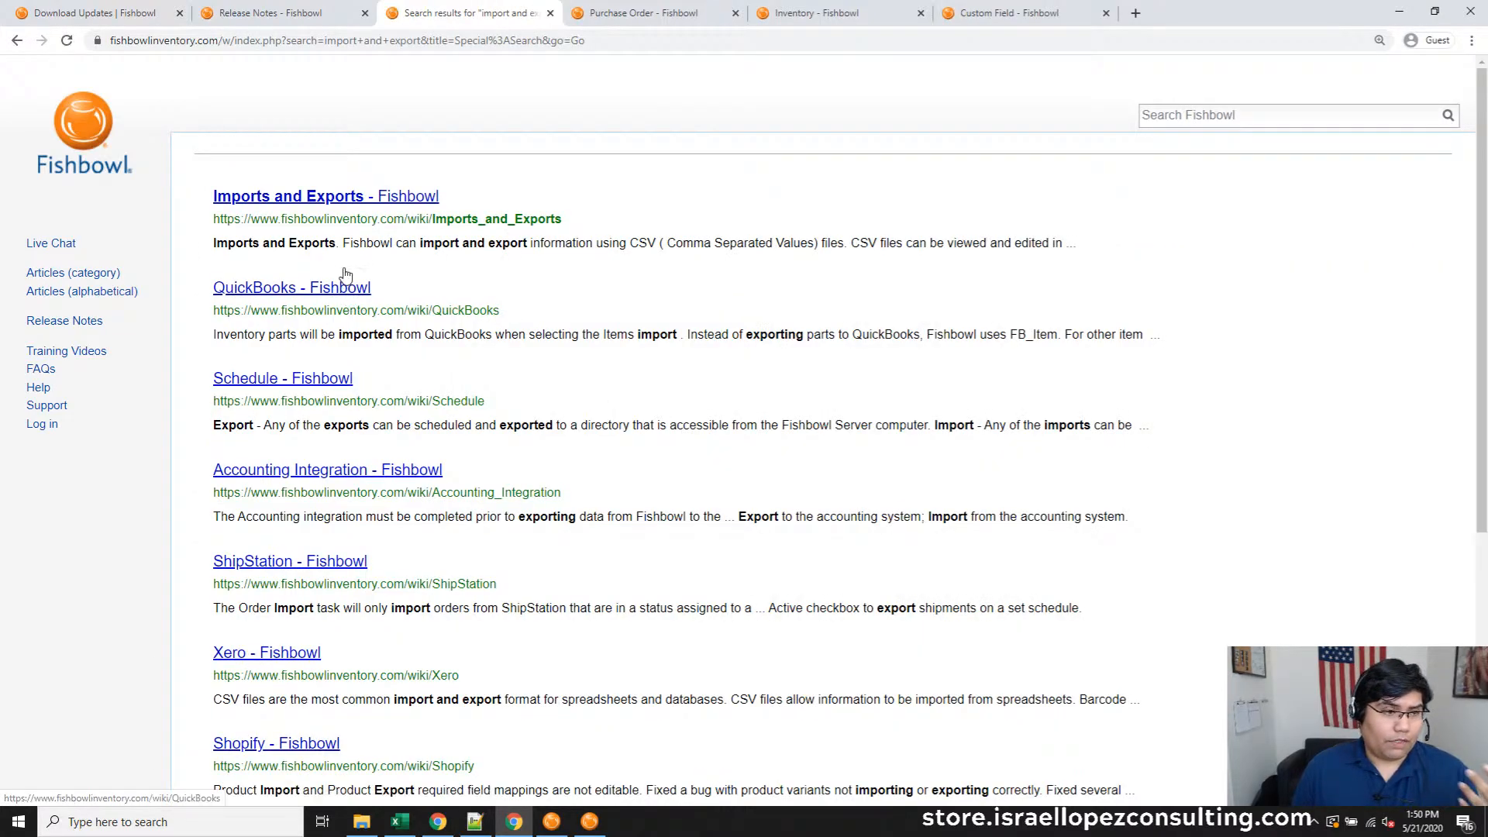
Open the Imports and Exports article and bring up the Import/Export Instructions for Cycle Count Data
{"action": "left_click", "coordinate": [356, 204]}
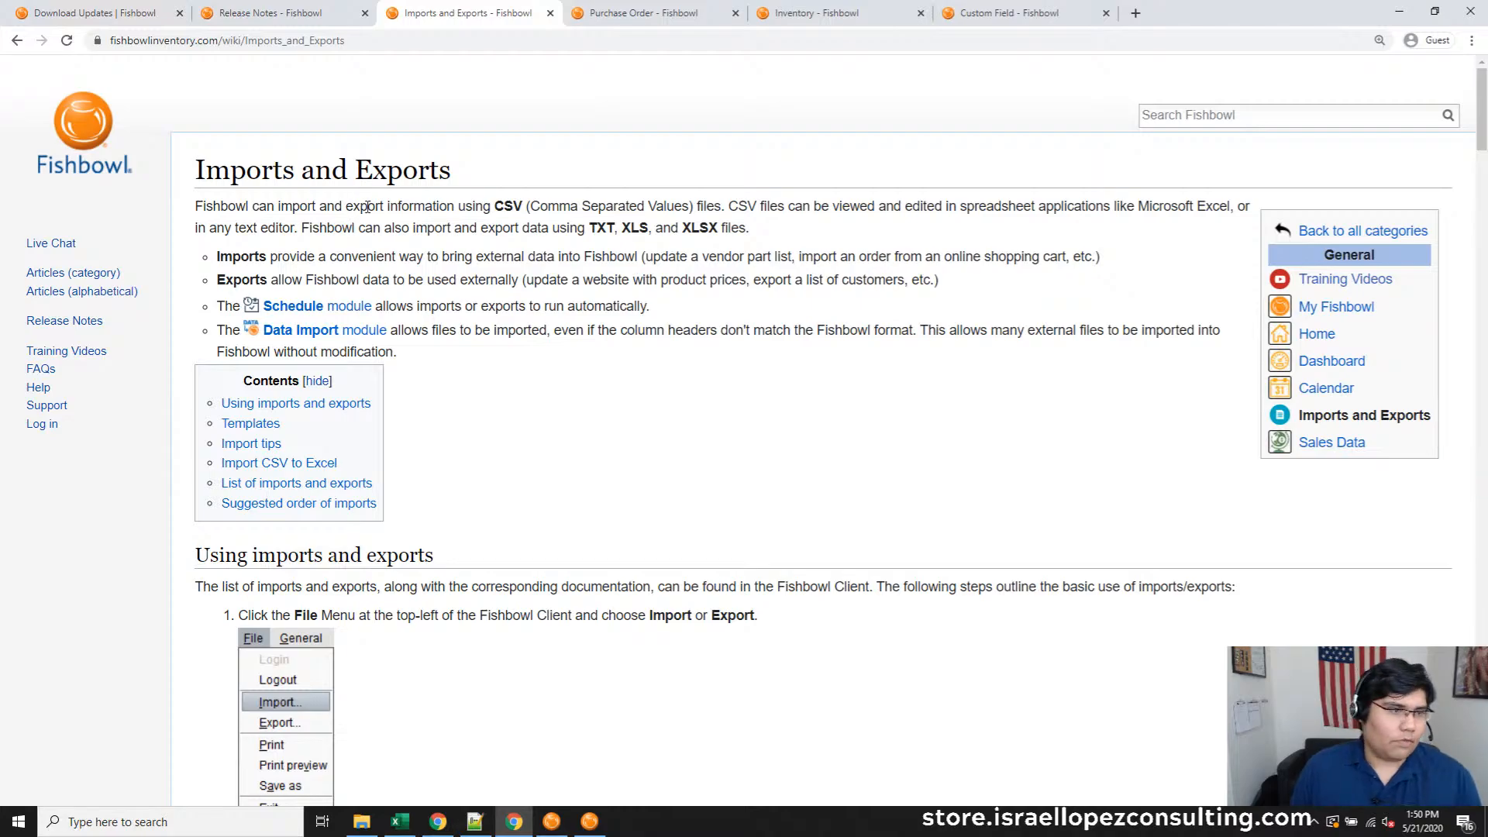
{"action": "scroll", "coordinate": [675, 424], "scroll_direction": "down", "scroll_amount": 5}
{"action": "scroll", "coordinate": [737, 421], "scroll_direction": "down", "scroll_amount": 20}
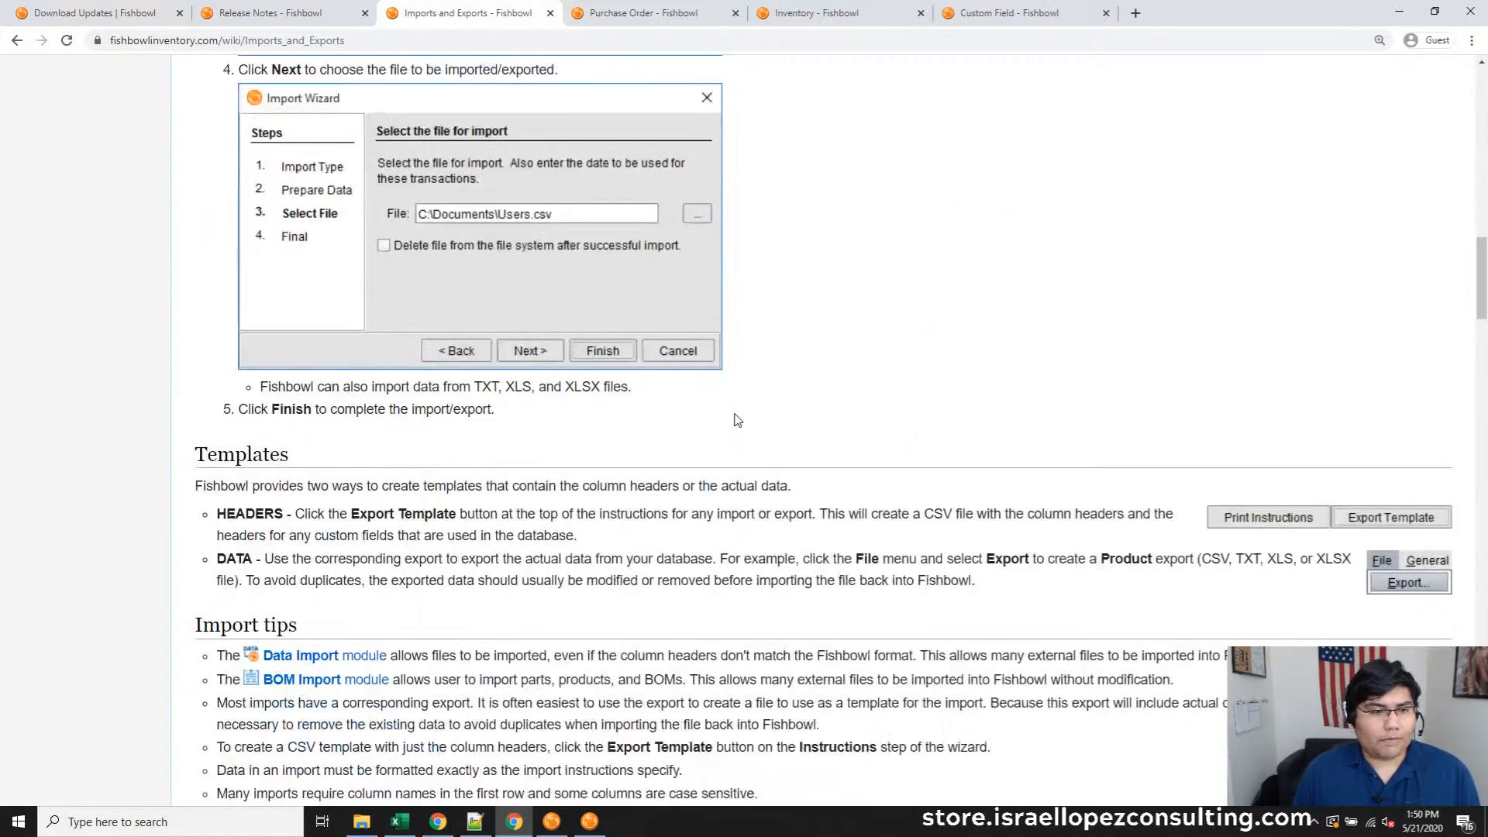
{"action": "scroll", "coordinate": [737, 400], "scroll_direction": "down", "scroll_amount": 15}
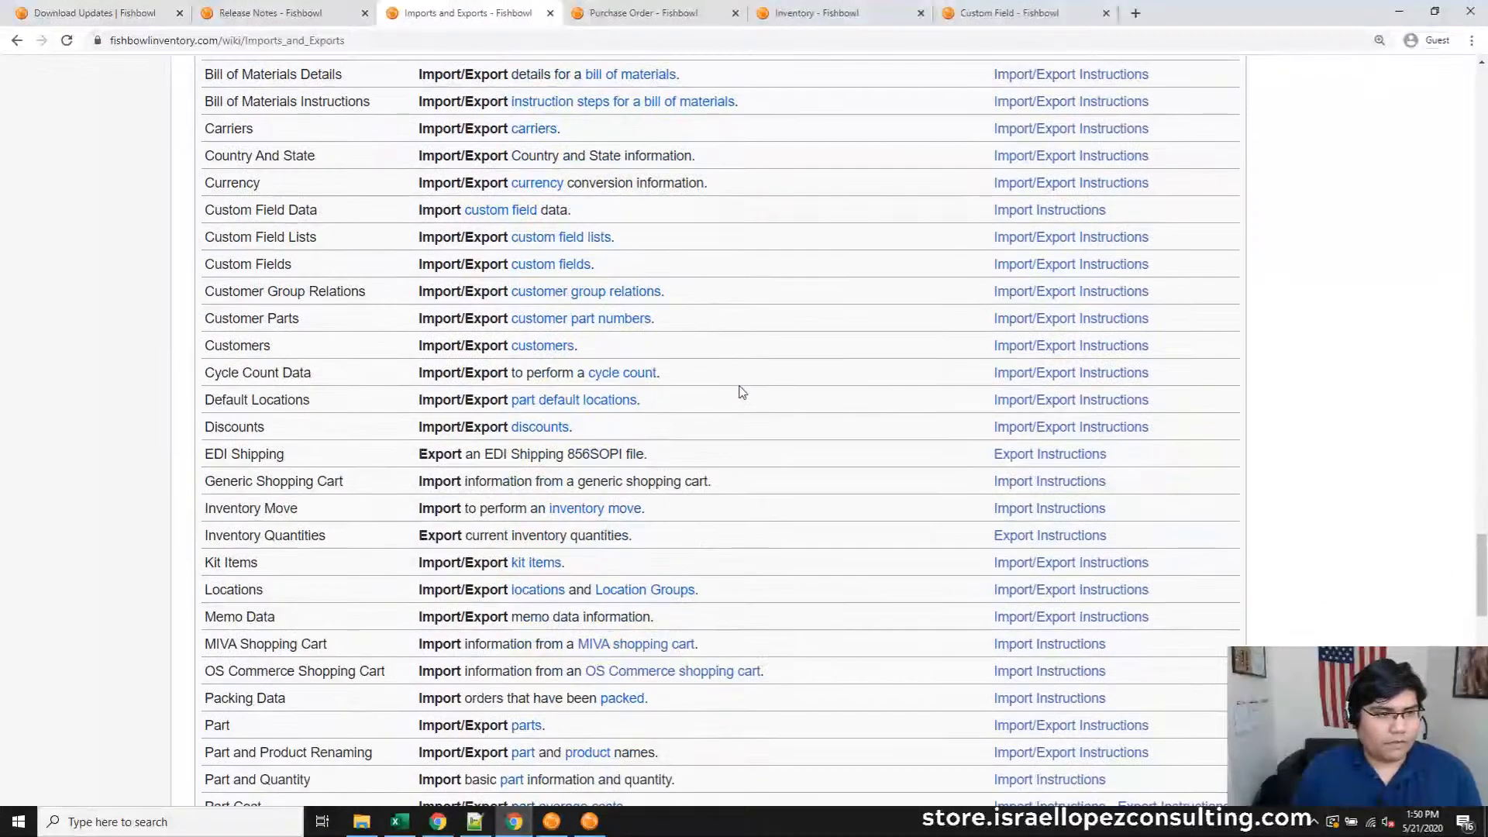
{"action": "left_click", "coordinate": [1077, 374]}
Check the CSV fixes in the release notes and highlight the Cycle Count instructions' sentence on part tracking not matching existing inventory
{"action": "left_click", "coordinate": [294, 21]}
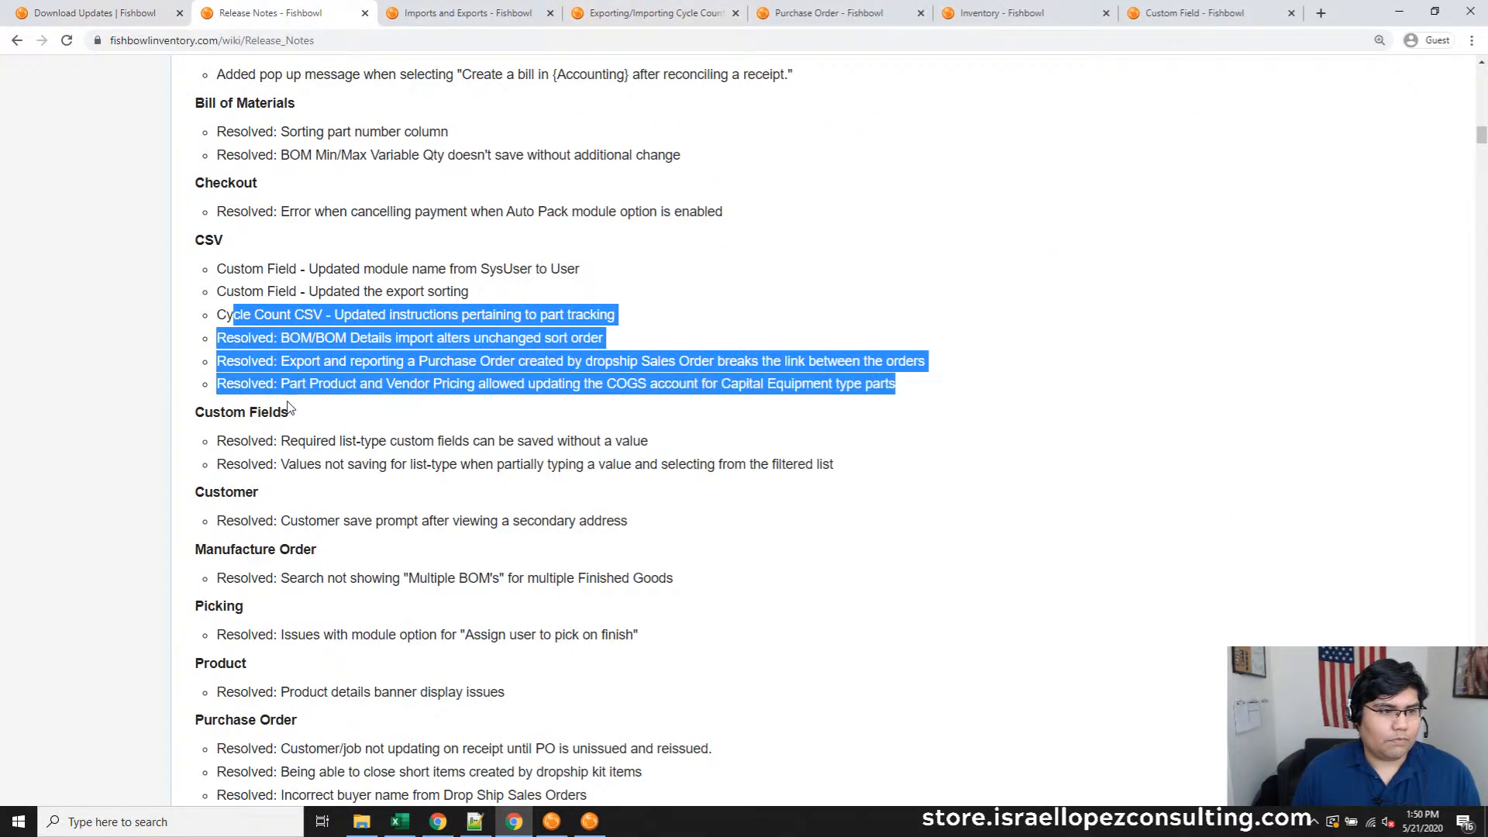
{"action": "left_click", "coordinate": [604, 13]}
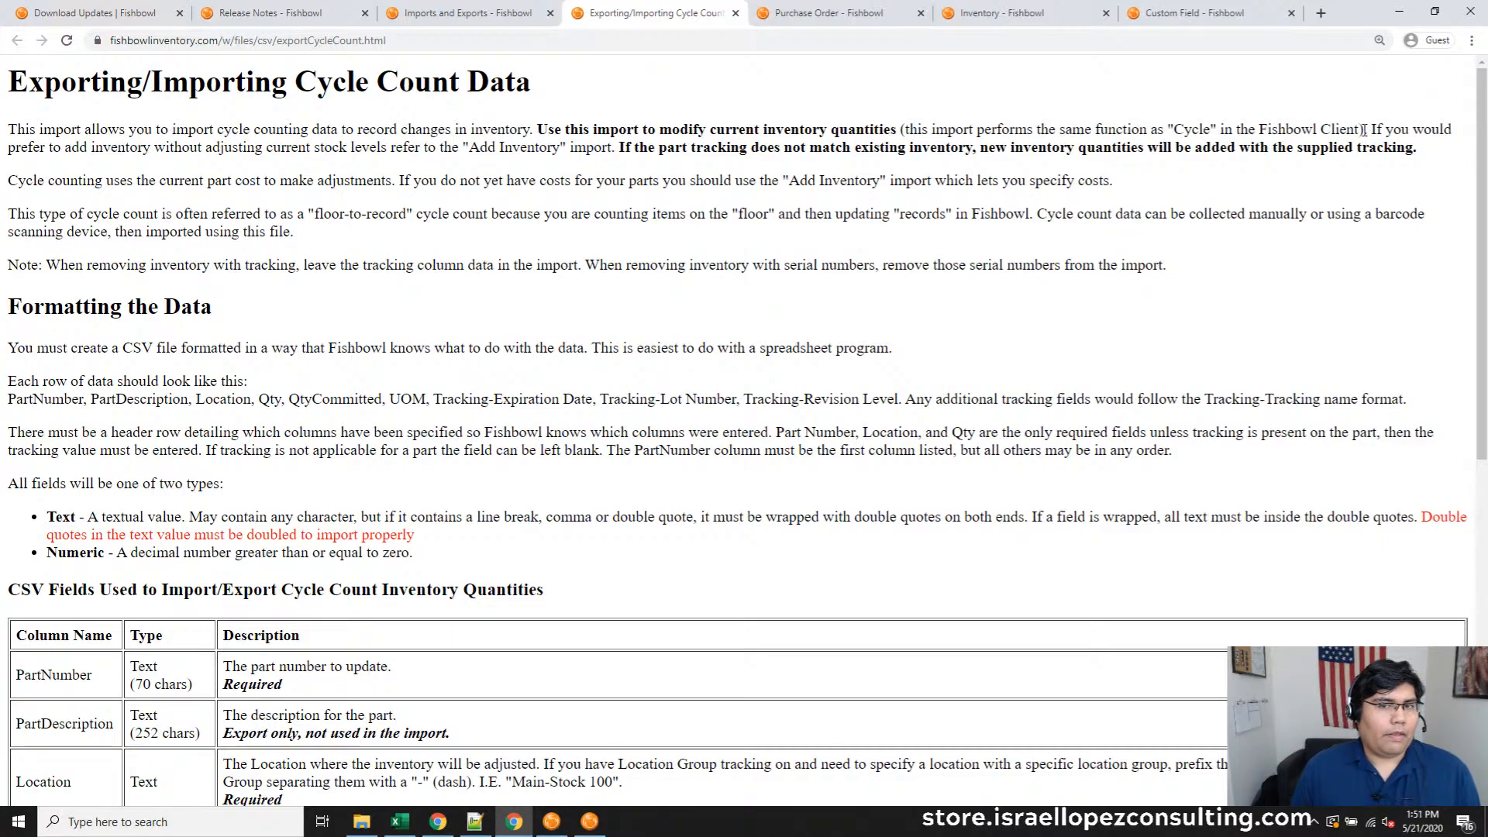
{"action": "left_click_drag", "start_coordinate": [1364, 131], "coordinate": [1429, 163]}
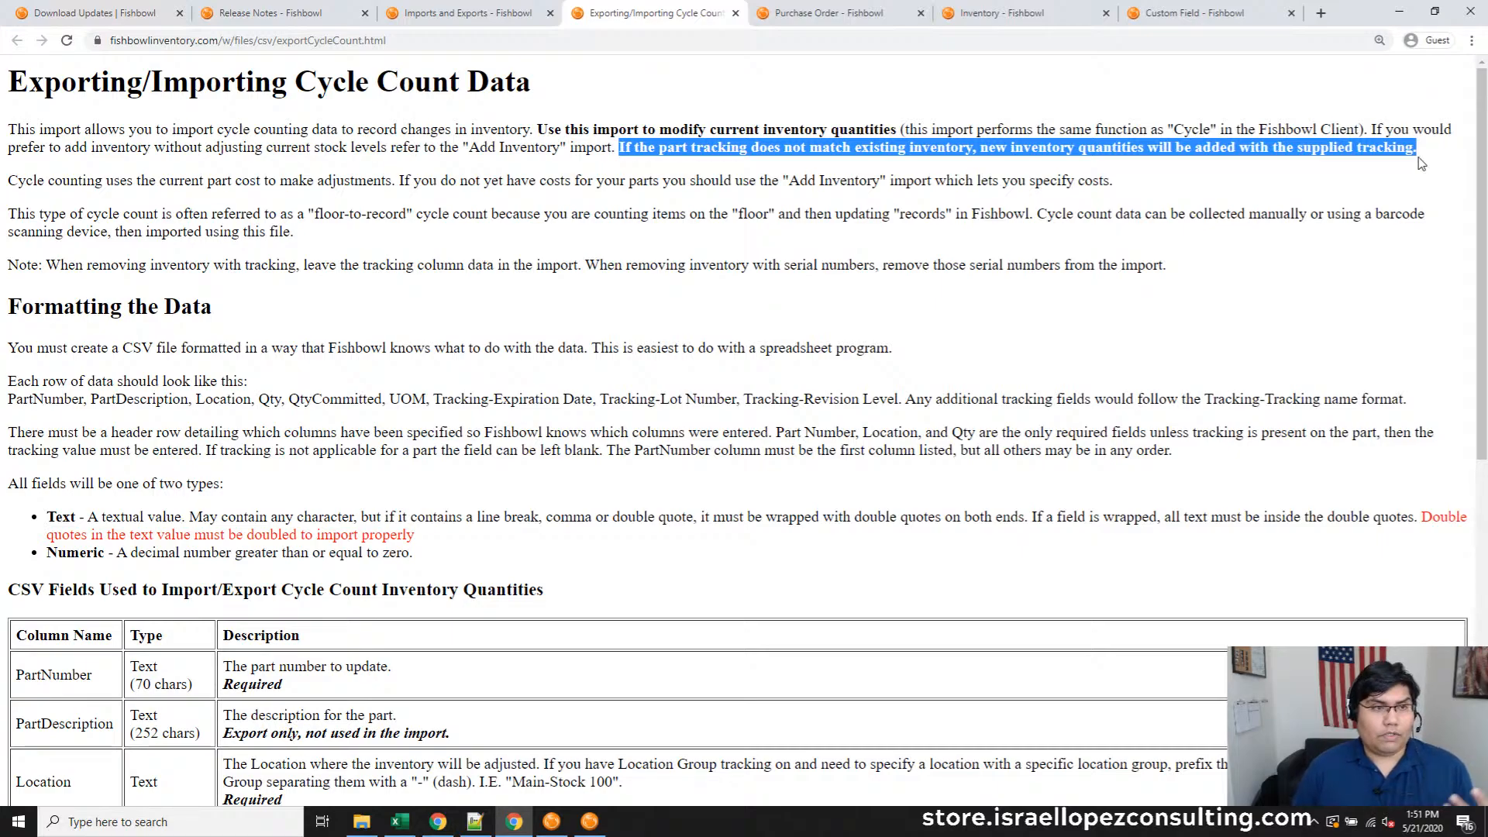
Switch to Fishbowl Client and start an export with Cycle Count Data as the export type
{"action": "left_click", "coordinate": [589, 821]}
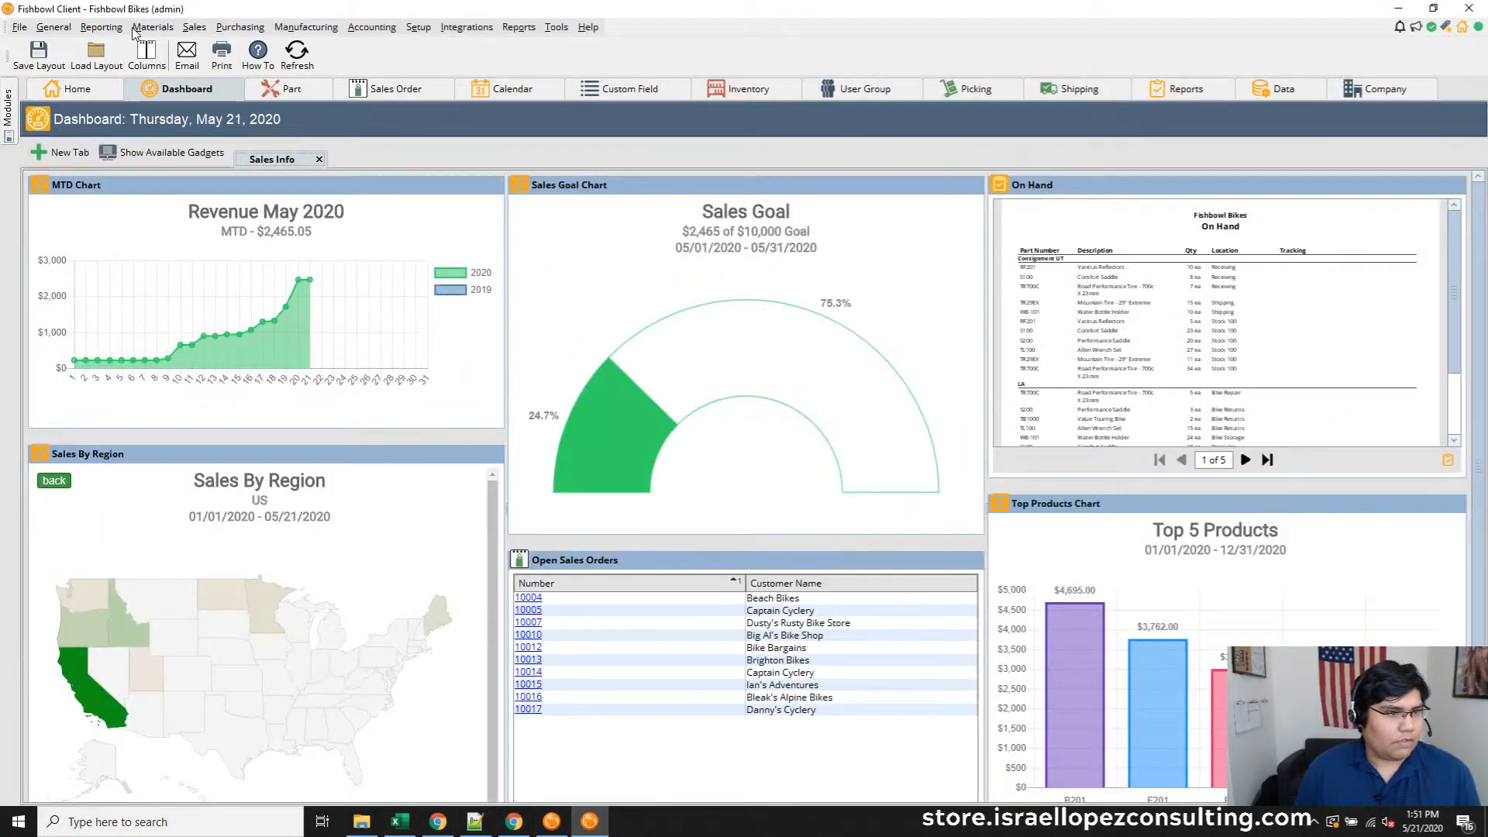
{"action": "left_click", "coordinate": [27, 31]}
{"action": "left_click", "coordinate": [40, 94]}
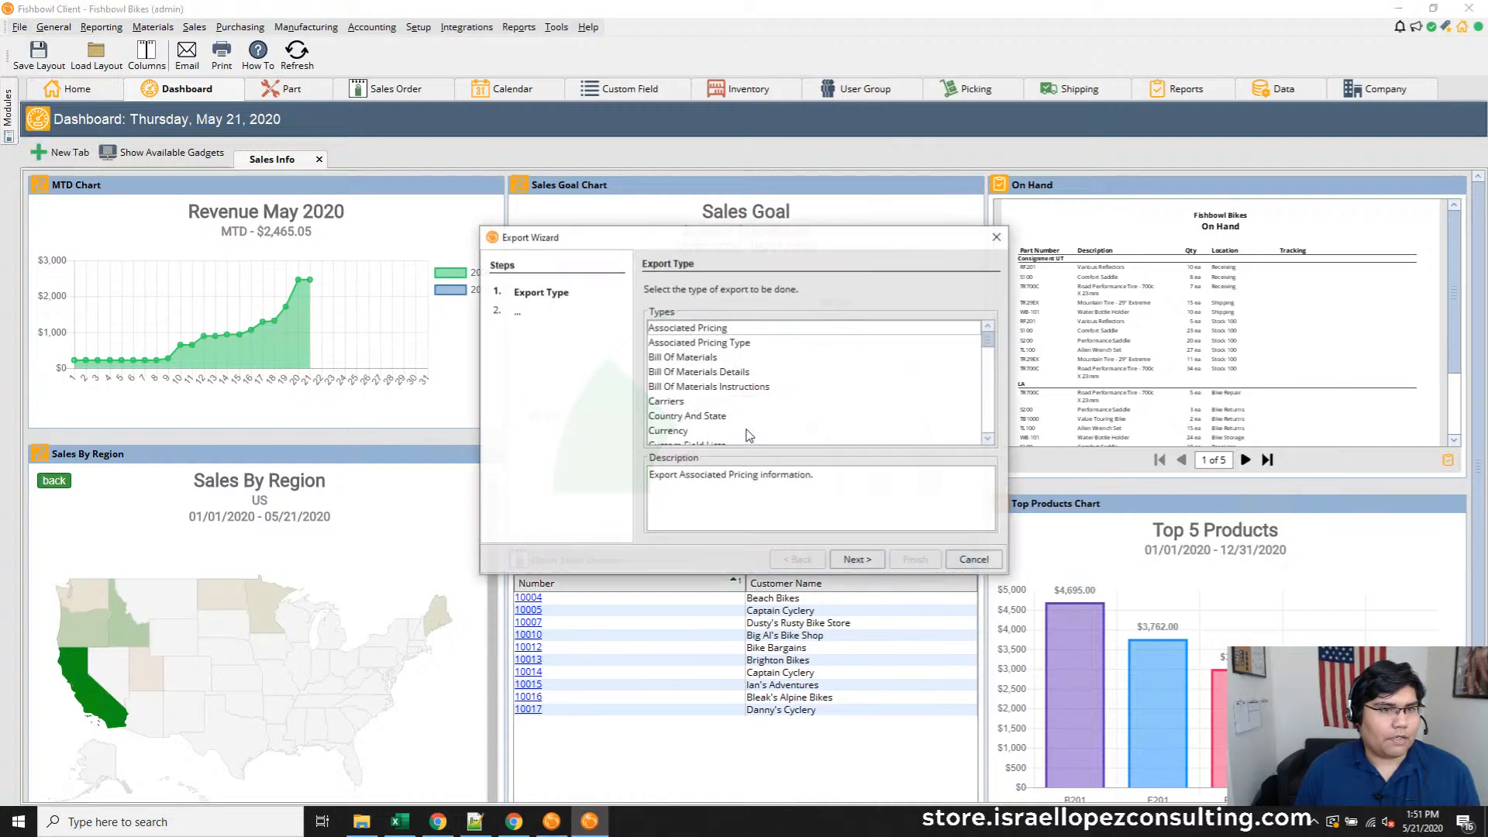
{"action": "left_click", "coordinate": [713, 344]}
{"action": "scroll", "coordinate": [718, 388], "scroll_direction": "down", "scroll_amount": 3}
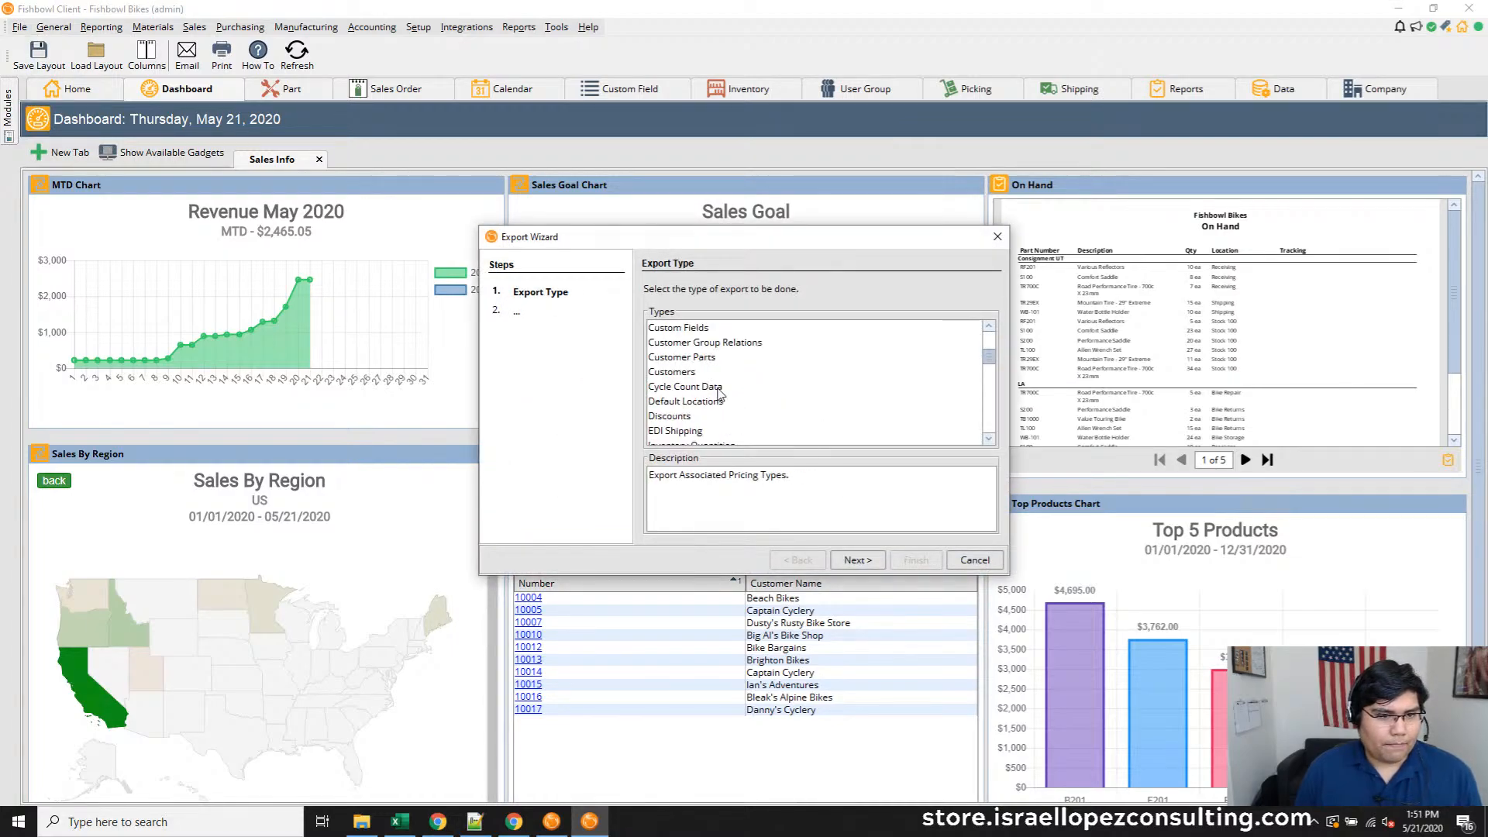
{"action": "left_click", "coordinate": [716, 386]}
Export the cycle count data to CycleCount.csv in the Documents folder and open the exported file
{"action": "left_click", "coordinate": [858, 560]}
{"action": "left_click", "coordinate": [860, 561]}
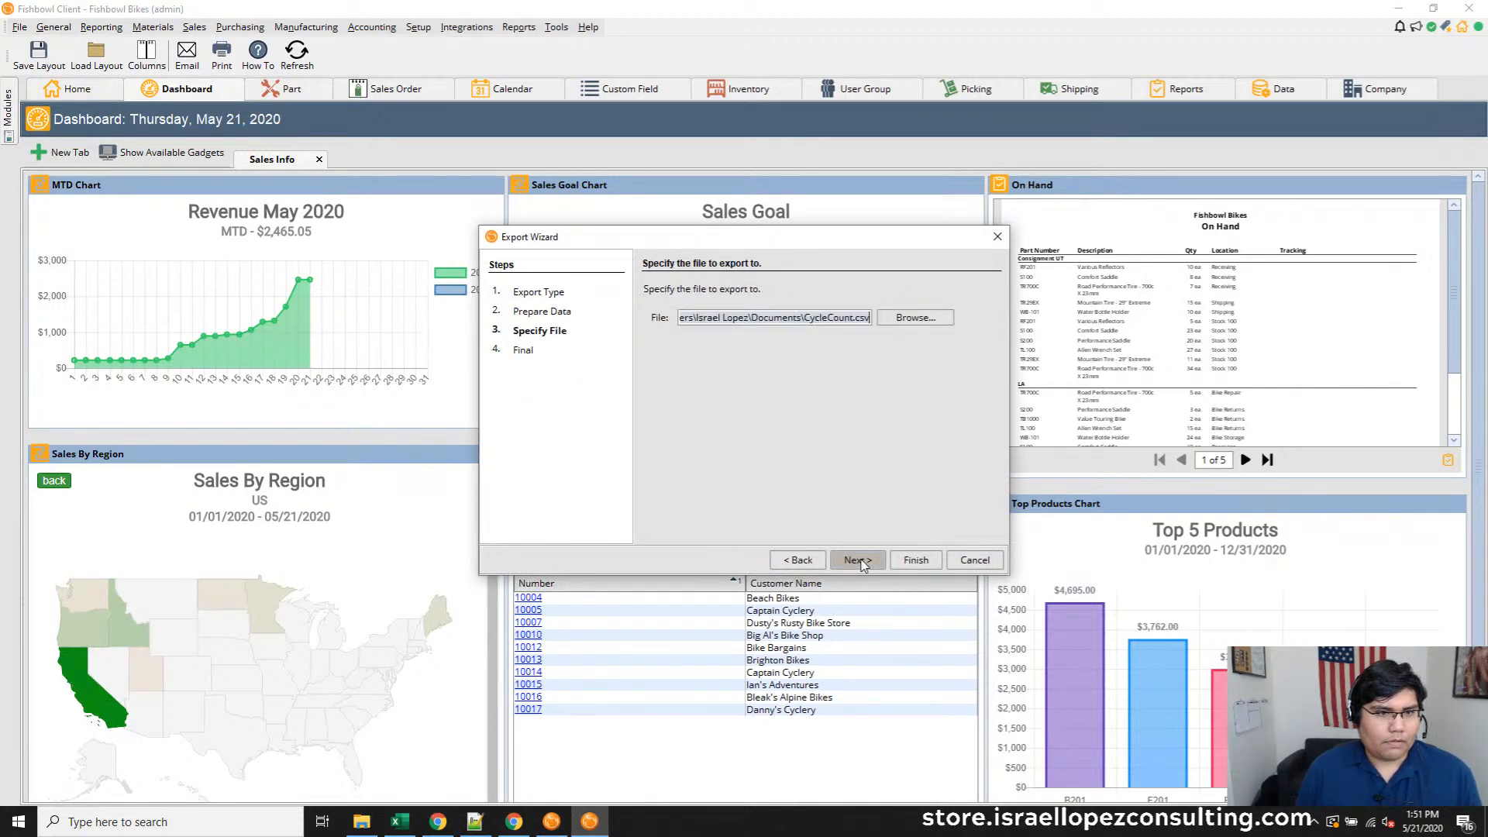
{"action": "left_click", "coordinate": [858, 559]}
{"action": "left_click", "coordinate": [915, 559]}
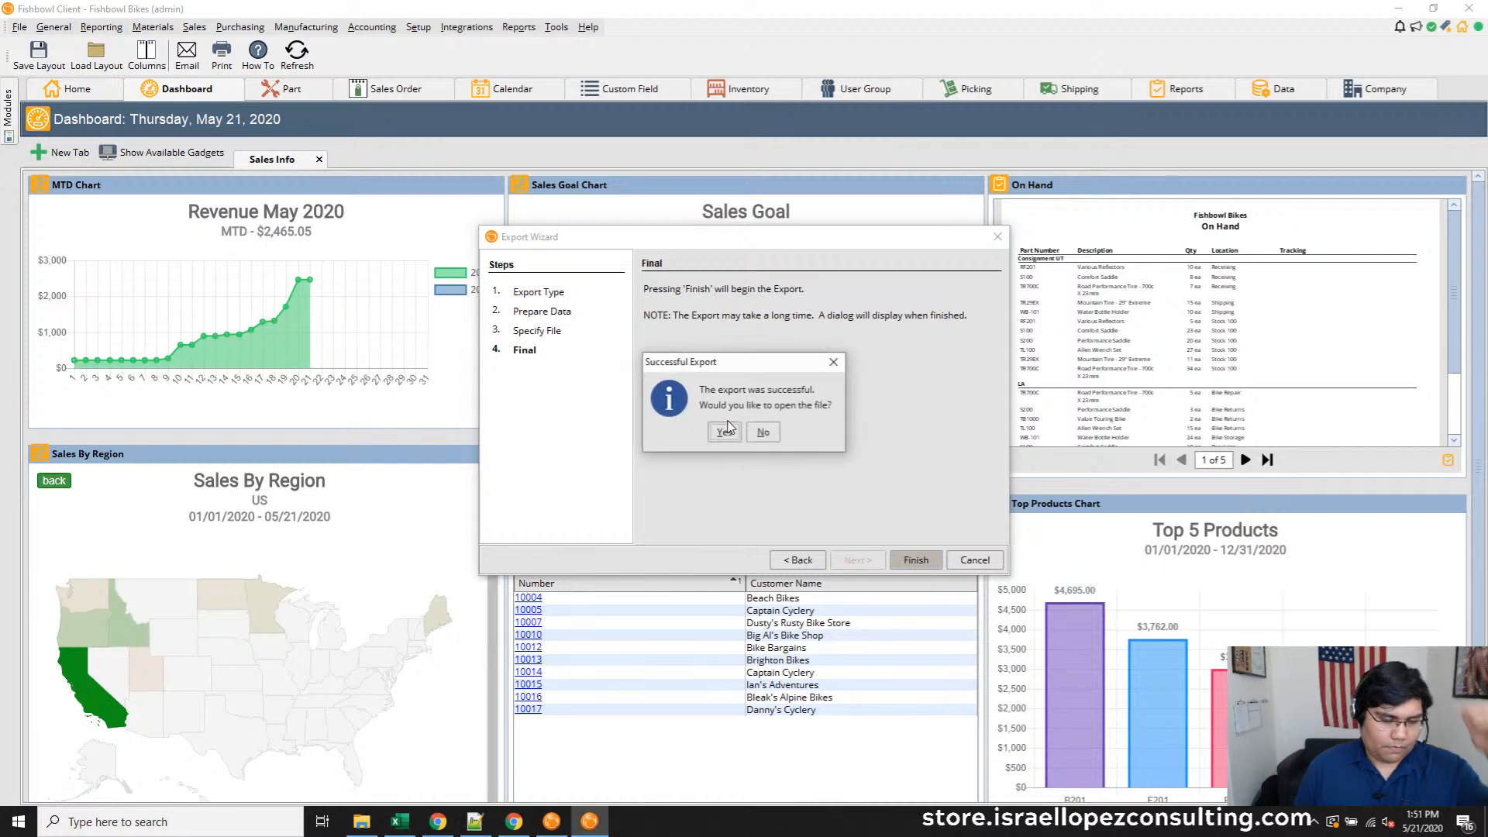
{"action": "left_click", "coordinate": [724, 432]}
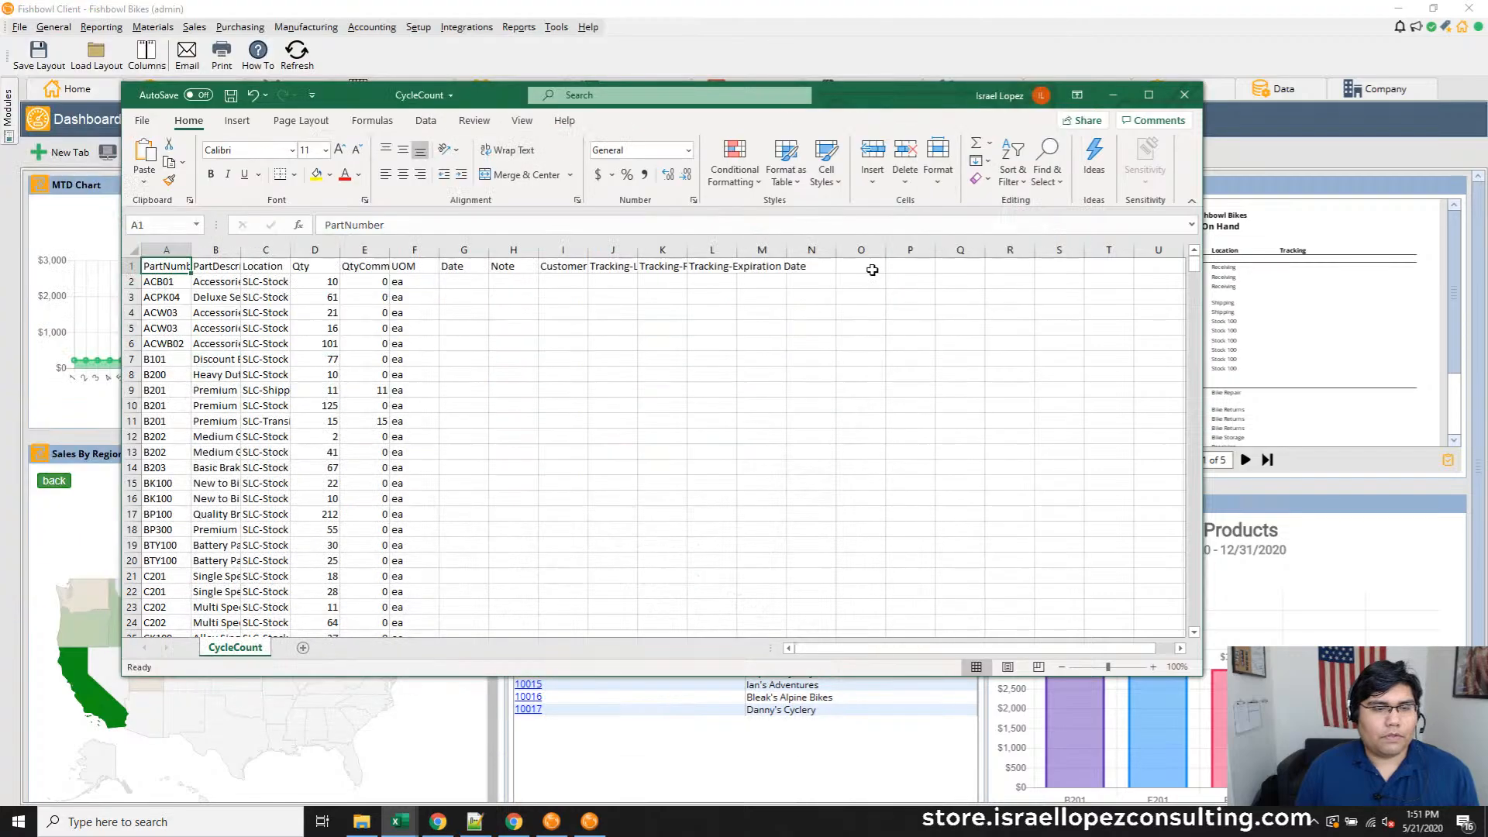
Maximize the CycleCount workbook in Excel and autofit the width of all columns
{"action": "double_click", "coordinate": [908, 95]}
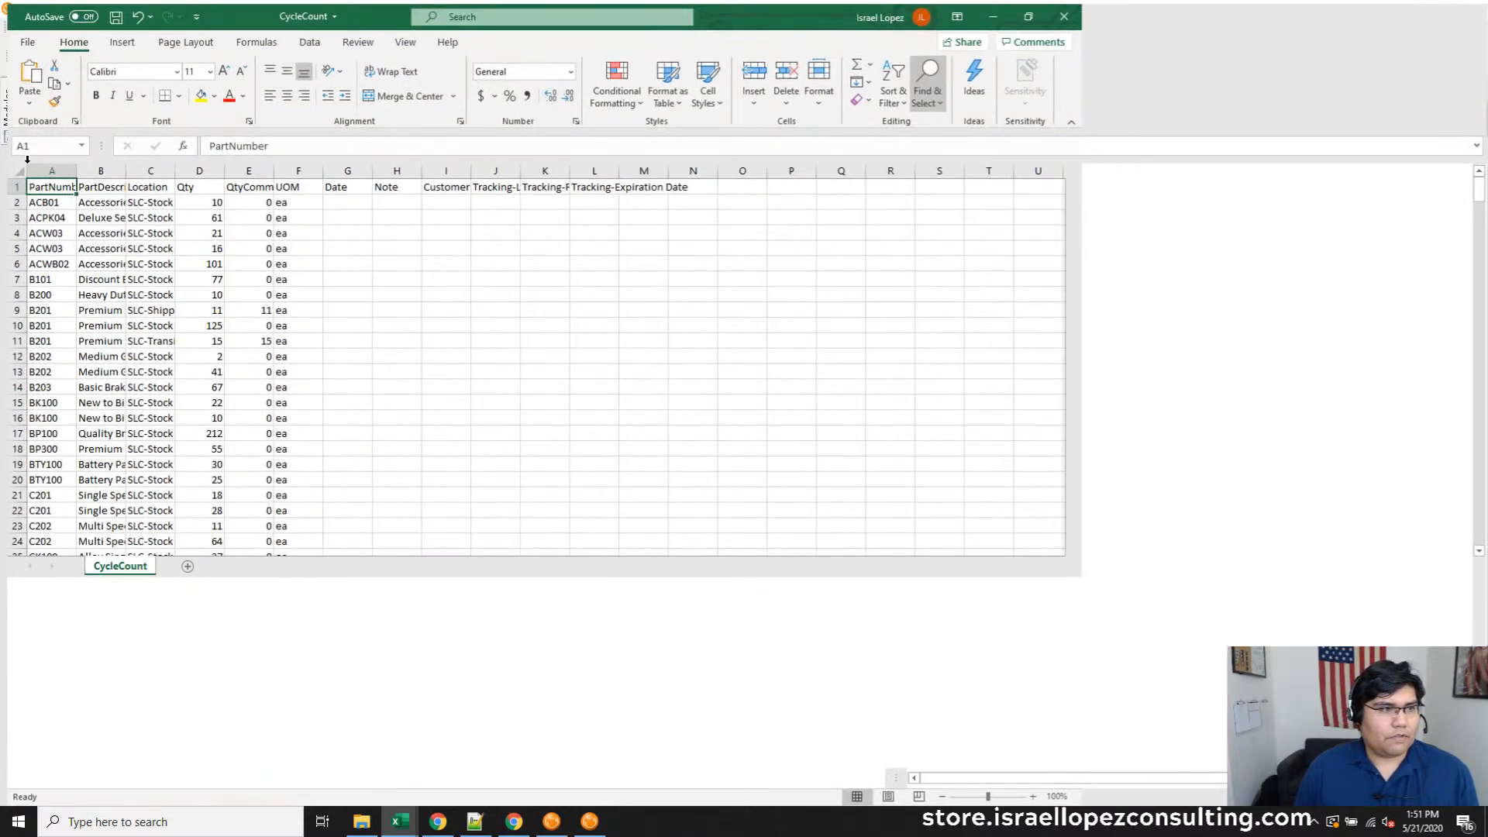
{"action": "left_click", "coordinate": [20, 175]}
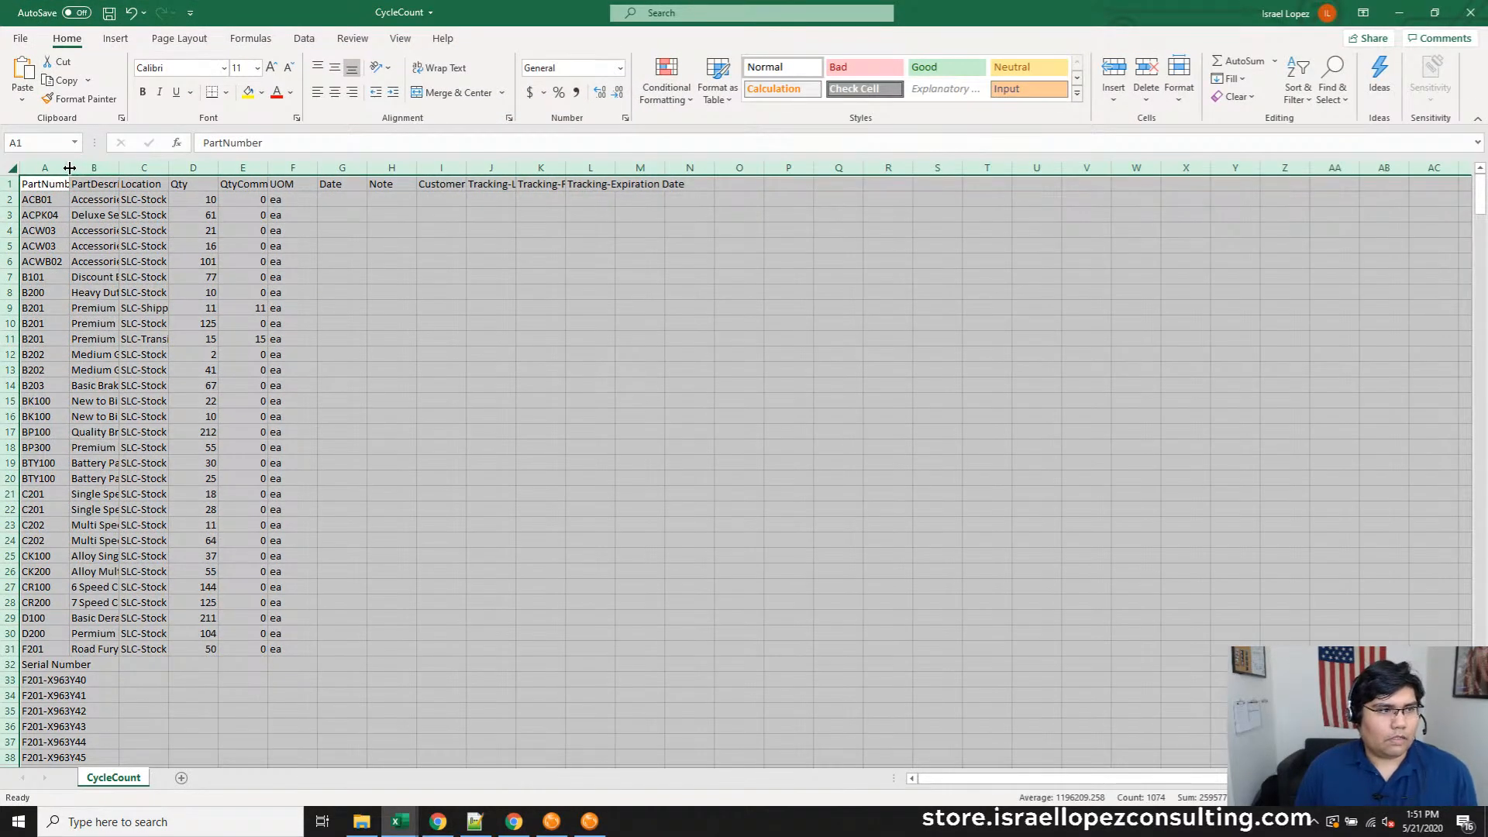
{"action": "double_click", "coordinate": [69, 167]}
{"action": "left_click", "coordinate": [483, 356]}
Browse the exported cycle count rows and examine the lot numbers and quantities of the two LI100 bike light rows
{"action": "scroll", "coordinate": [504, 359], "scroll_direction": "down", "scroll_amount": 20}
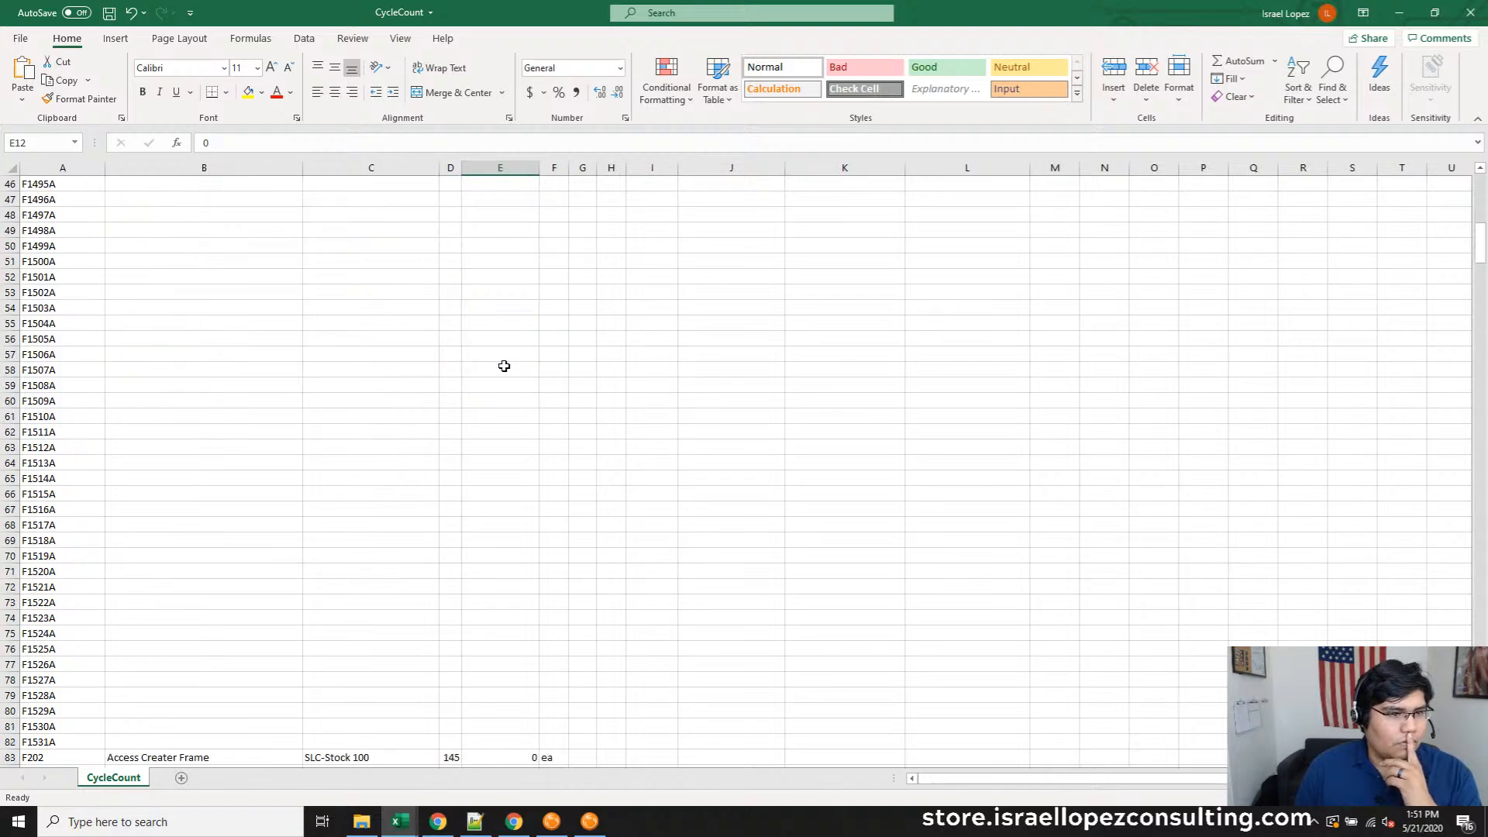
{"action": "scroll", "coordinate": [505, 360], "scroll_direction": "down", "scroll_amount": 20}
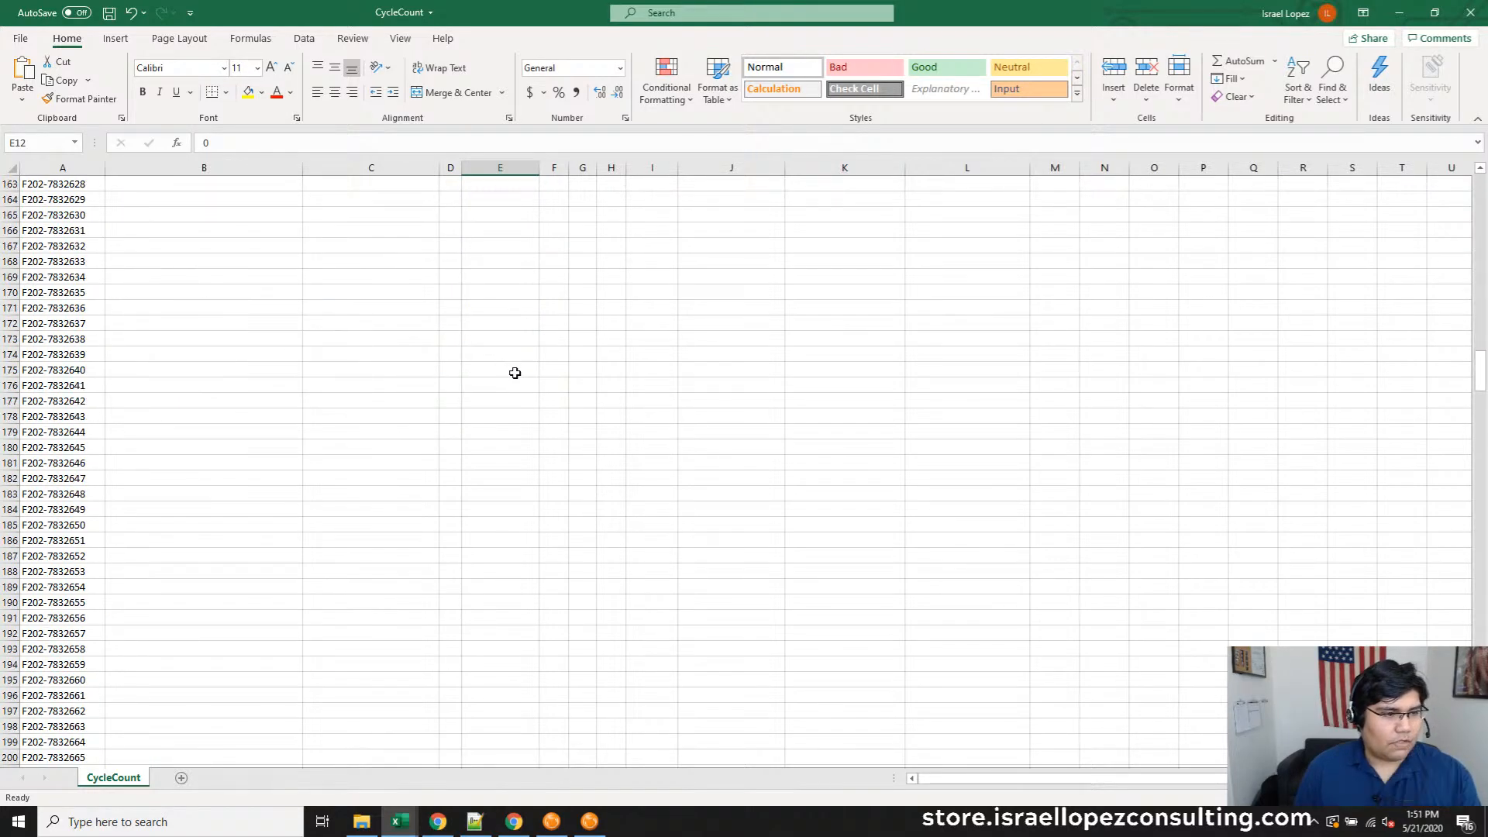
{"action": "scroll", "coordinate": [514, 381], "scroll_direction": "down", "scroll_amount": 20}
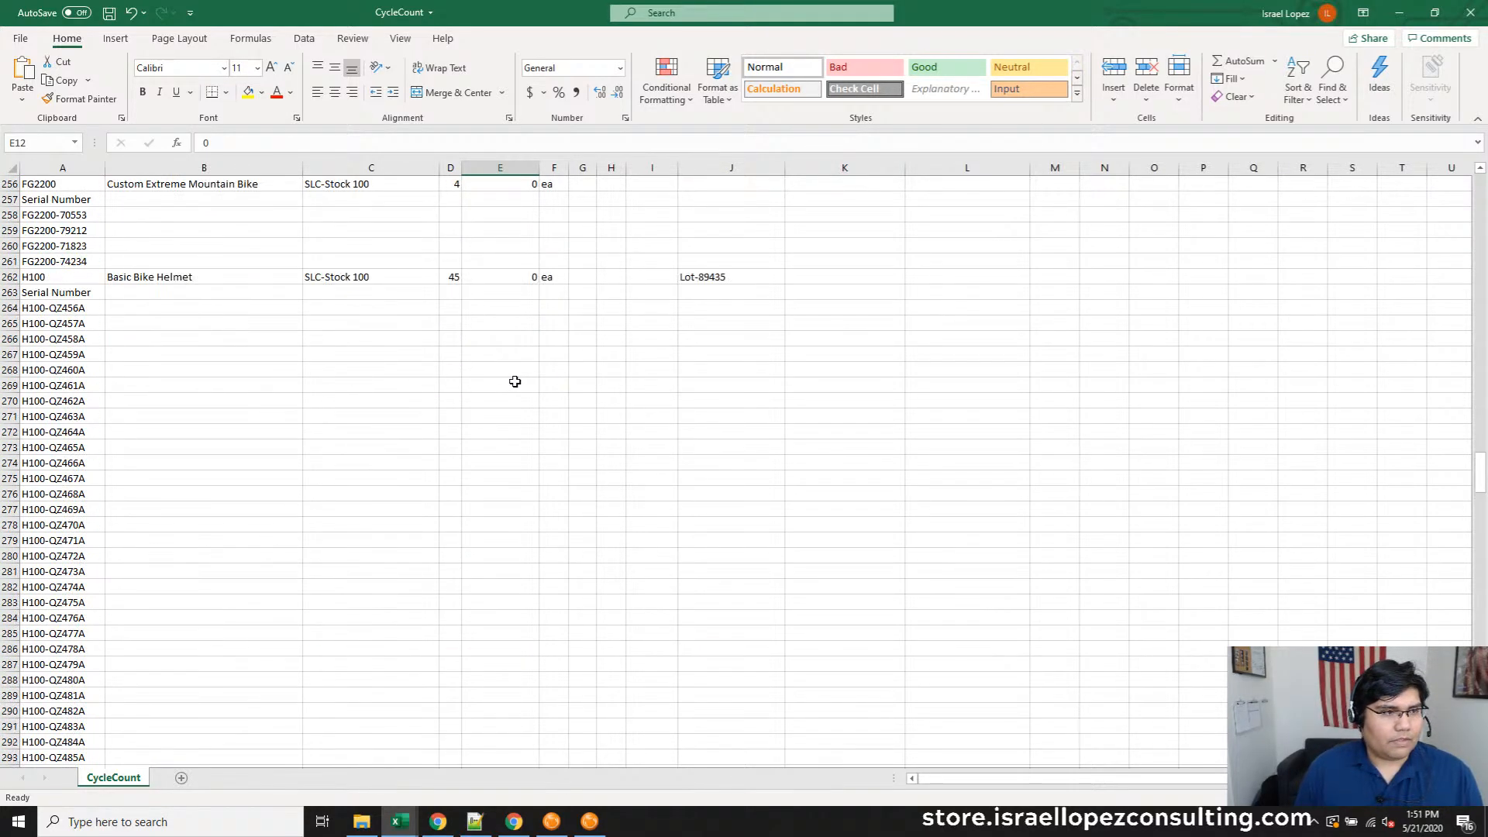
{"action": "scroll", "coordinate": [513, 375], "scroll_direction": "down", "scroll_amount": 20}
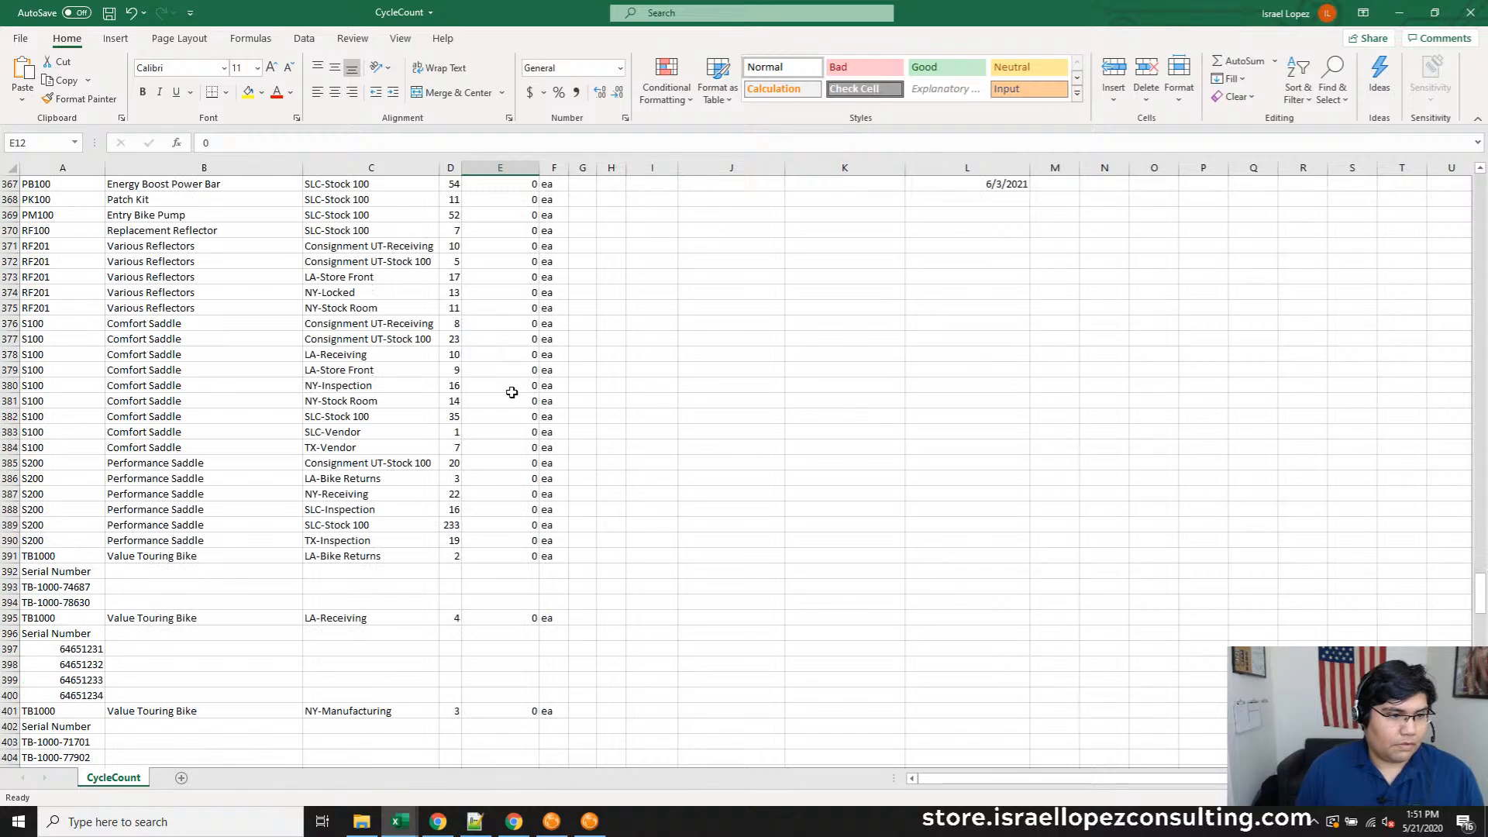
{"action": "scroll", "coordinate": [512, 392], "scroll_direction": "up", "scroll_amount": 12}
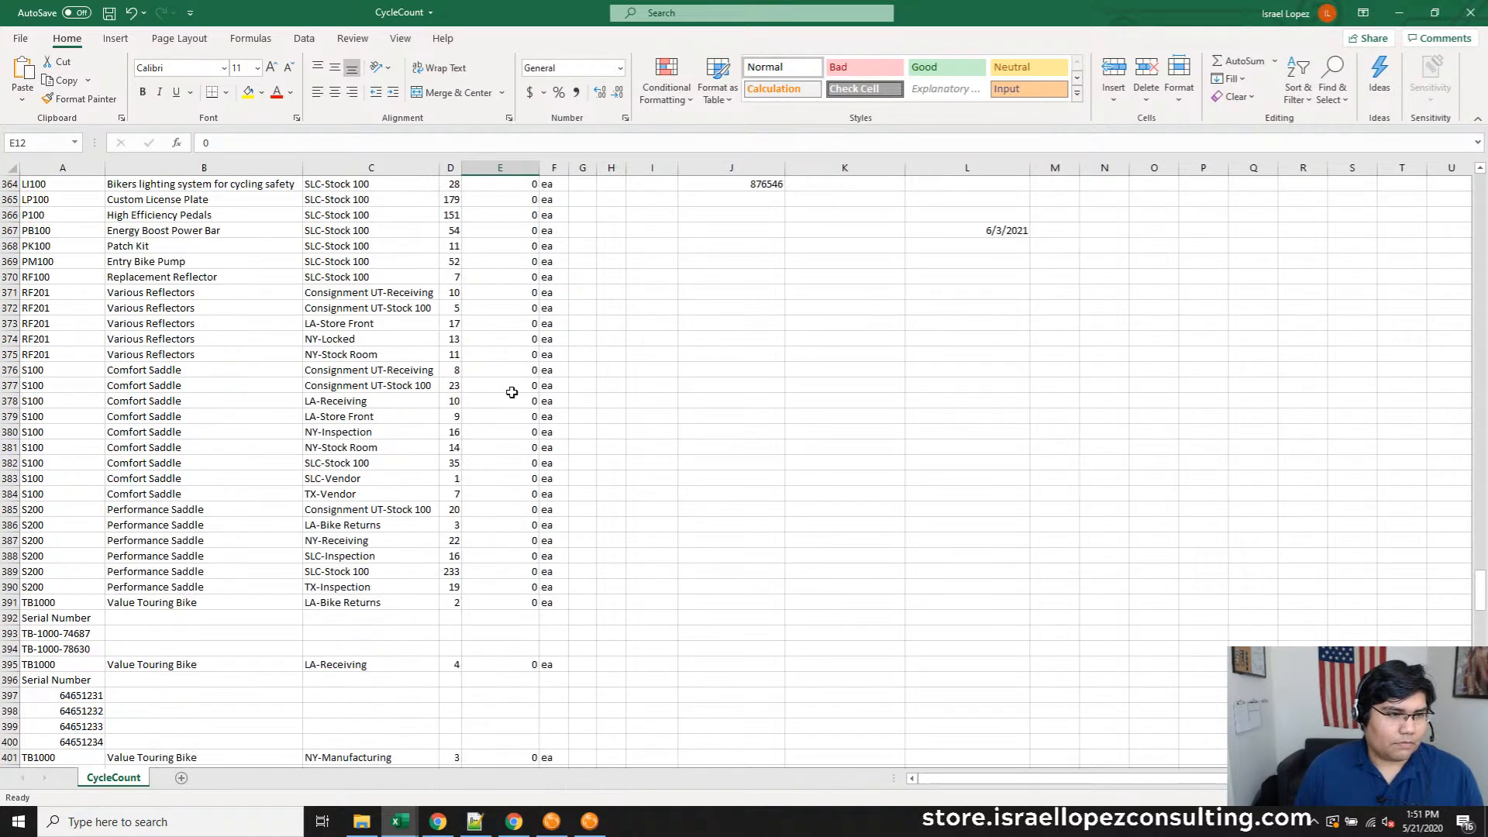
{"action": "scroll", "coordinate": [512, 392], "scroll_direction": "down", "scroll_amount": 7}
{"action": "scroll", "coordinate": [511, 392], "scroll_direction": "up", "scroll_amount": 12}
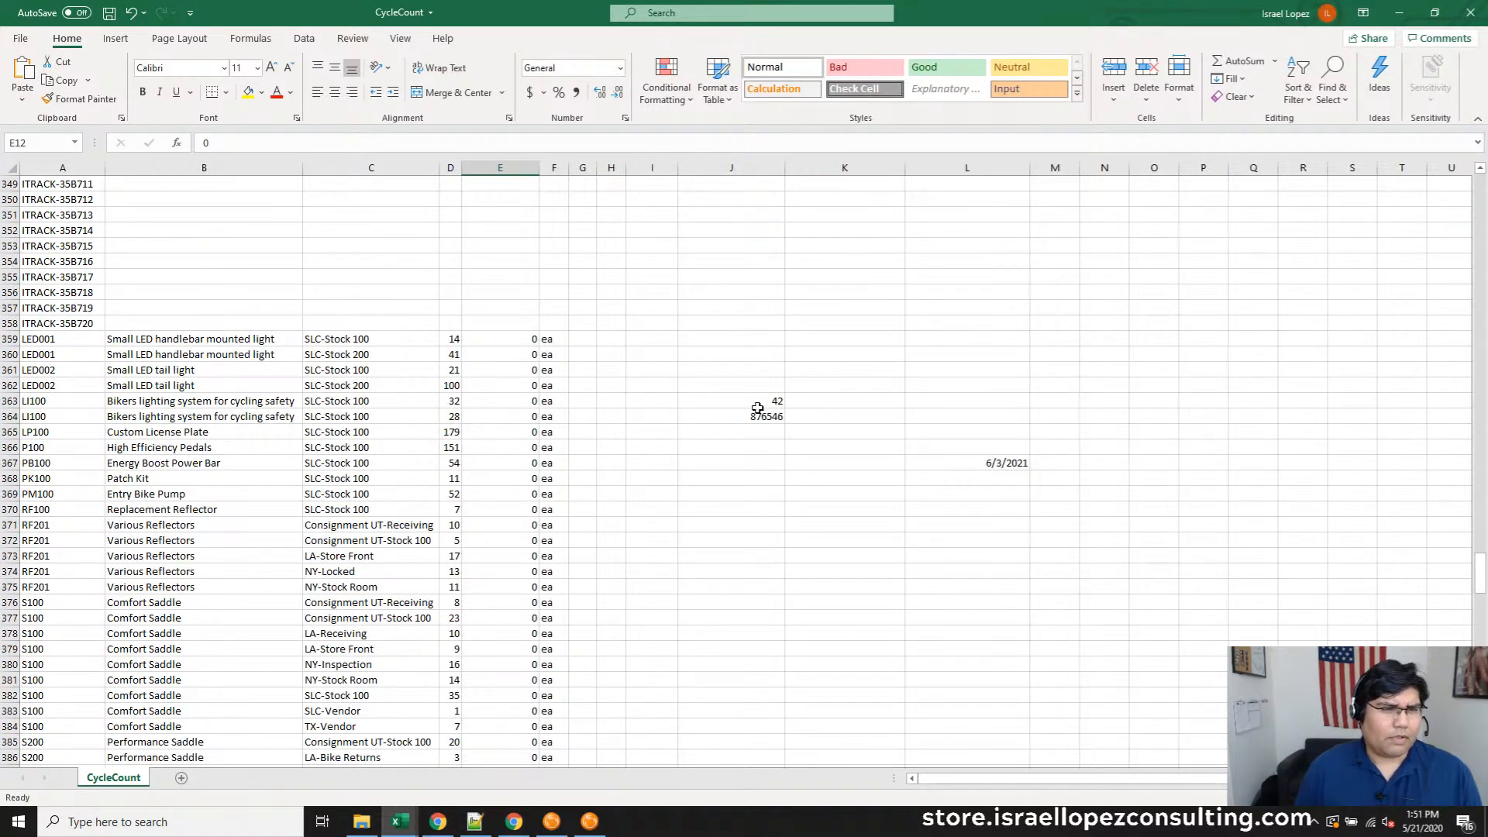
{"action": "left_click_drag", "start_coordinate": [764, 401], "coordinate": [769, 418]}
{"action": "left_click_drag", "start_coordinate": [6, 400], "coordinate": [16, 413]}
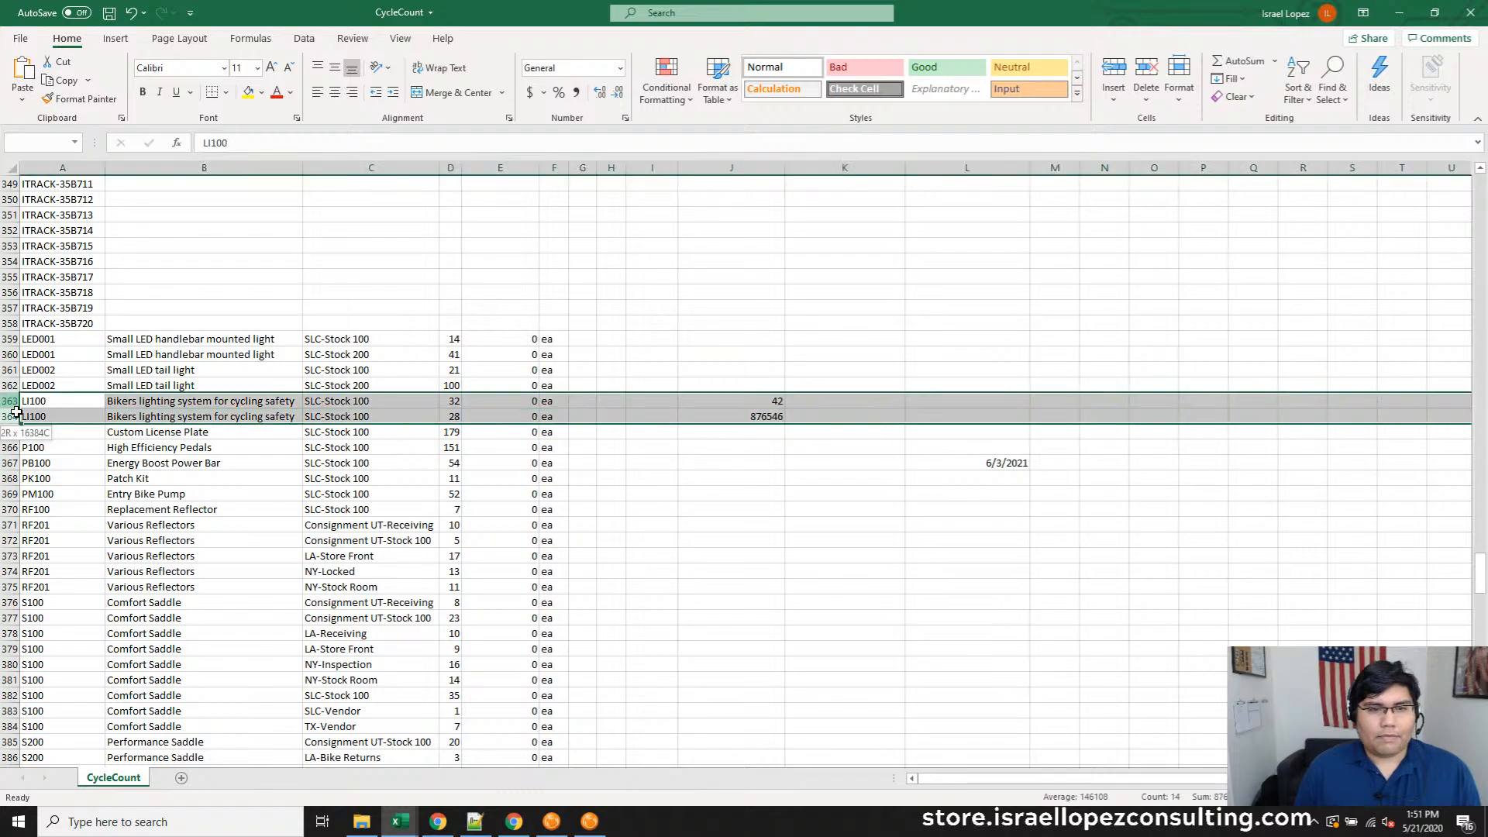
{"action": "left_click", "coordinate": [454, 401]}
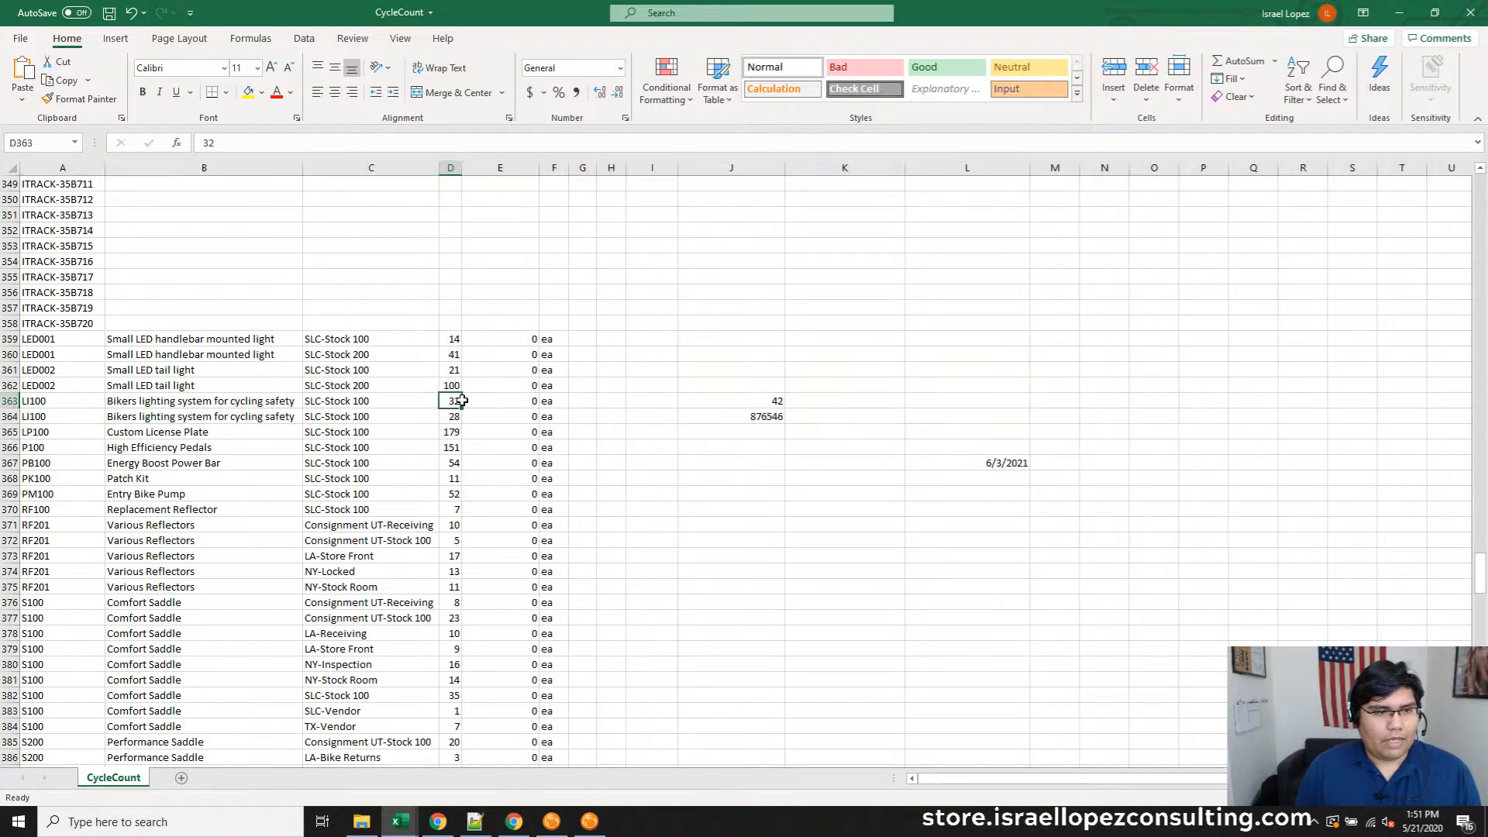
{"action": "left_click", "coordinate": [449, 419]}
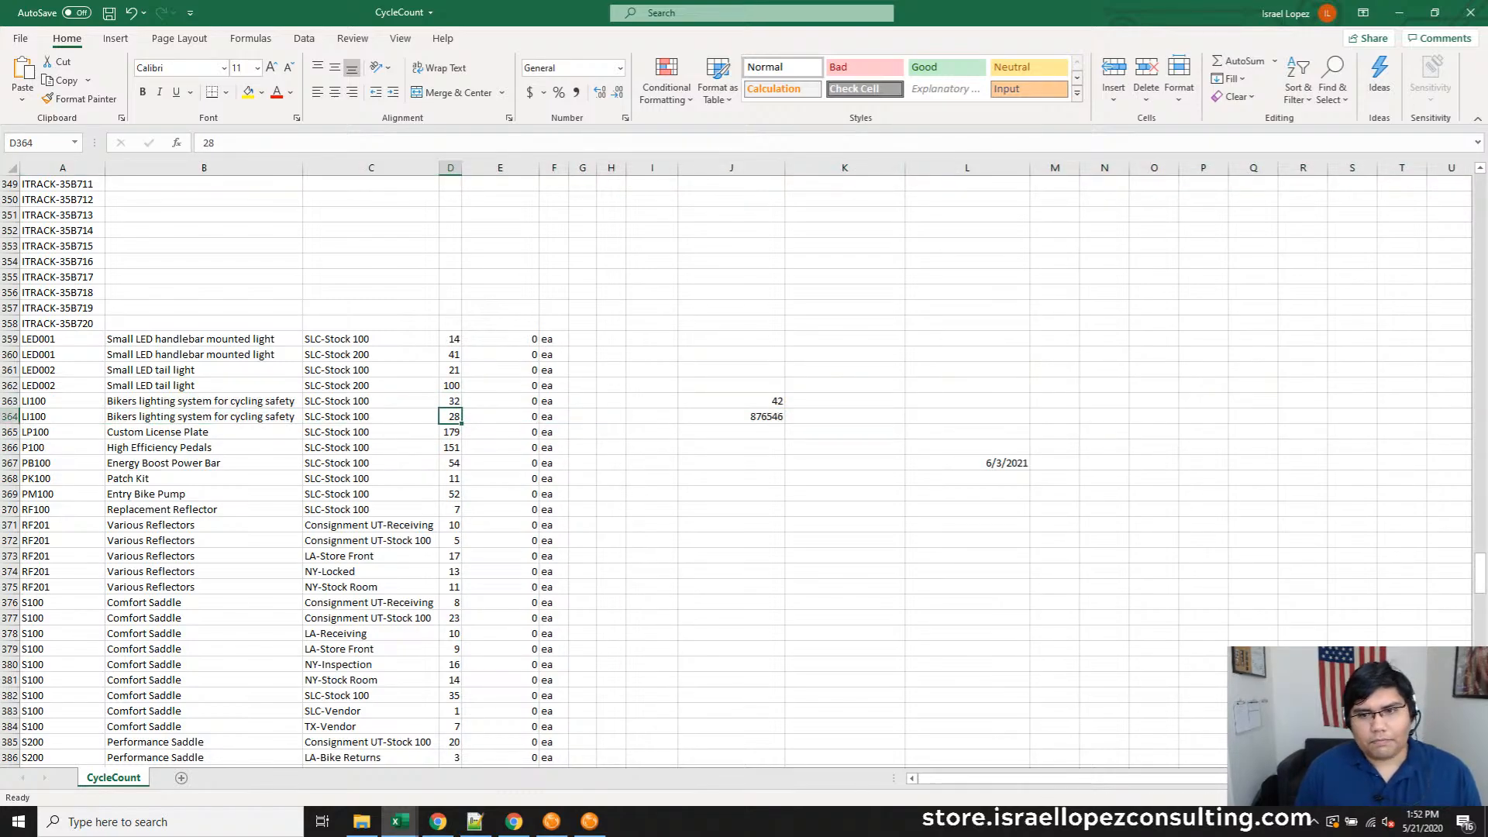
{"action": "left_click", "coordinate": [400, 38]}
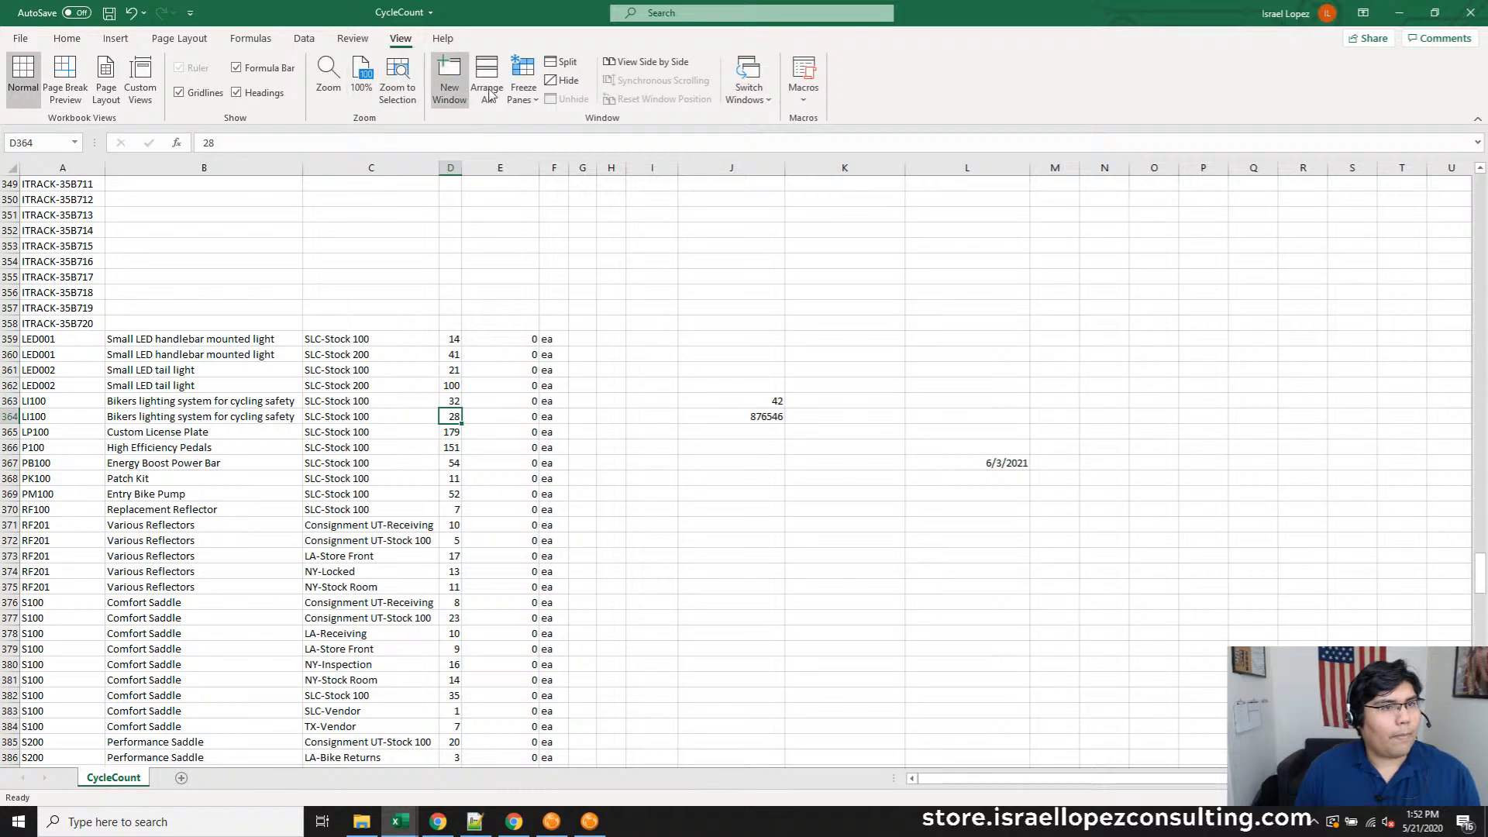
{"action": "left_click", "coordinate": [524, 89]}
{"action": "left_click", "coordinate": [543, 172]}
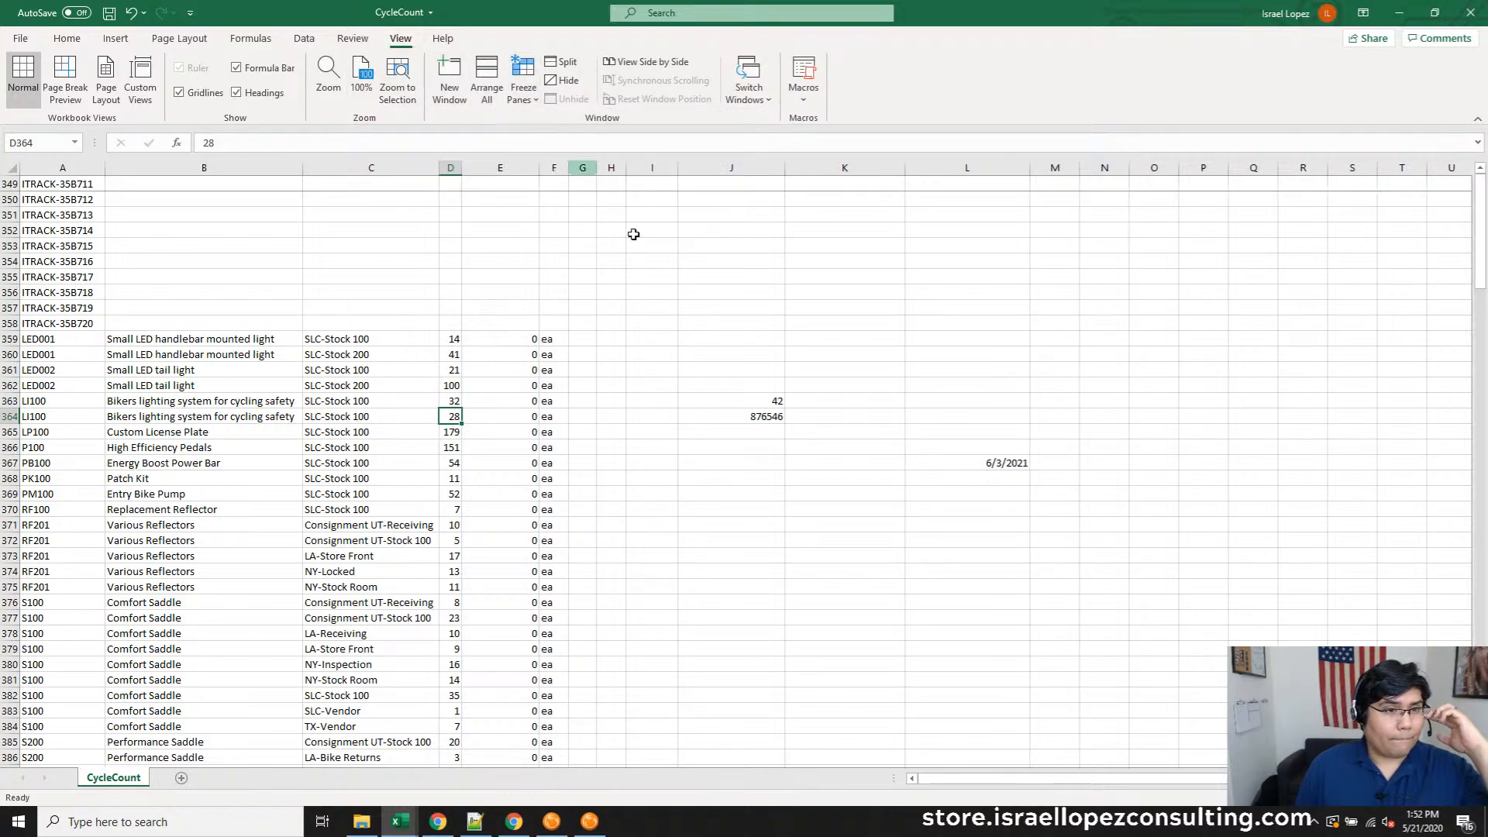
{"action": "left_click", "coordinate": [525, 85]}
{"action": "left_click", "coordinate": [620, 218]}
{"action": "left_click", "coordinate": [519, 76]}
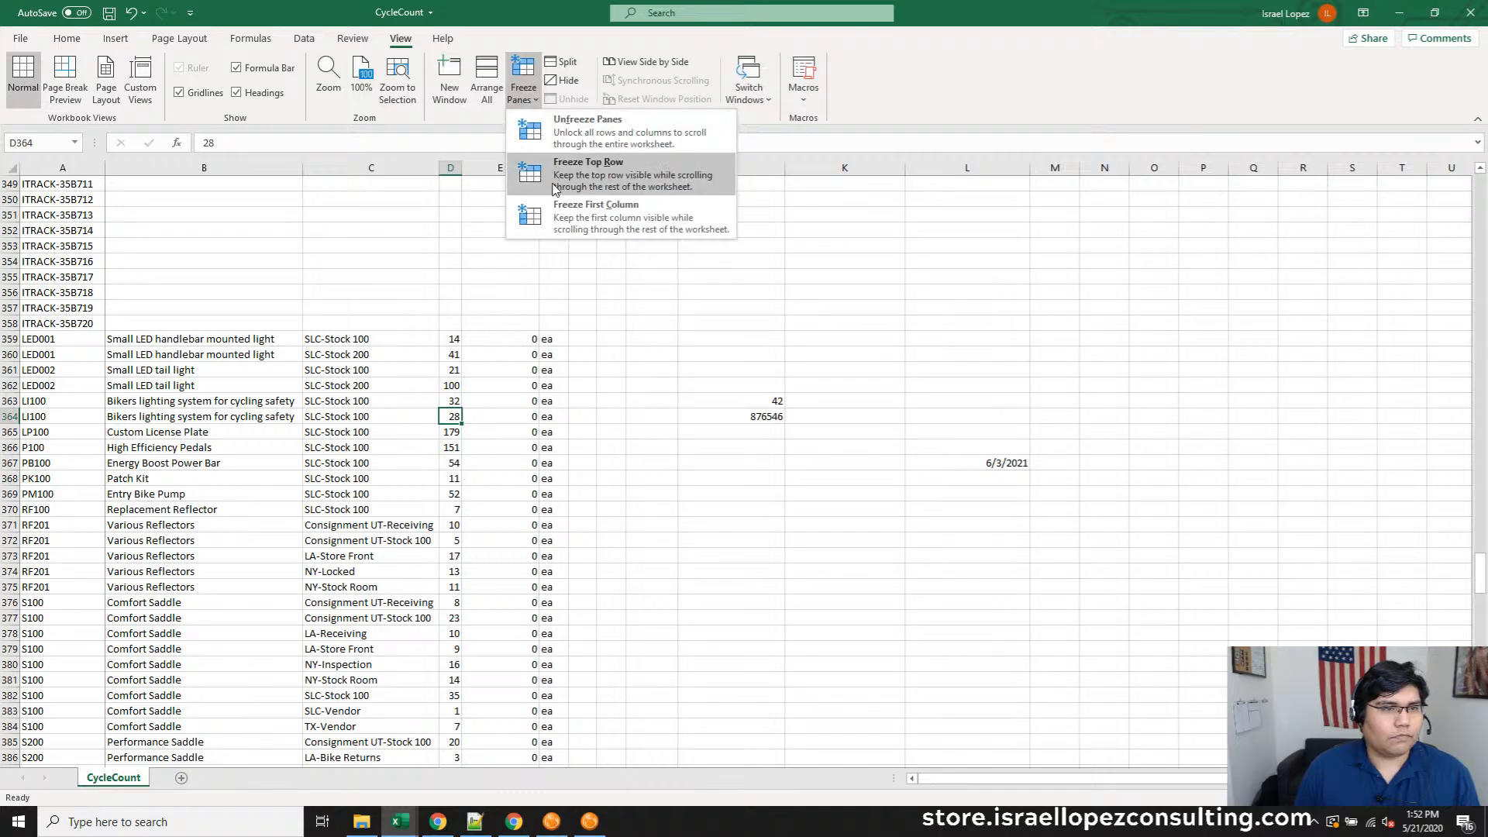
{"action": "left_click", "coordinate": [555, 189]}
{"action": "left_click", "coordinate": [524, 86]}
{"action": "left_click", "coordinate": [605, 217]}
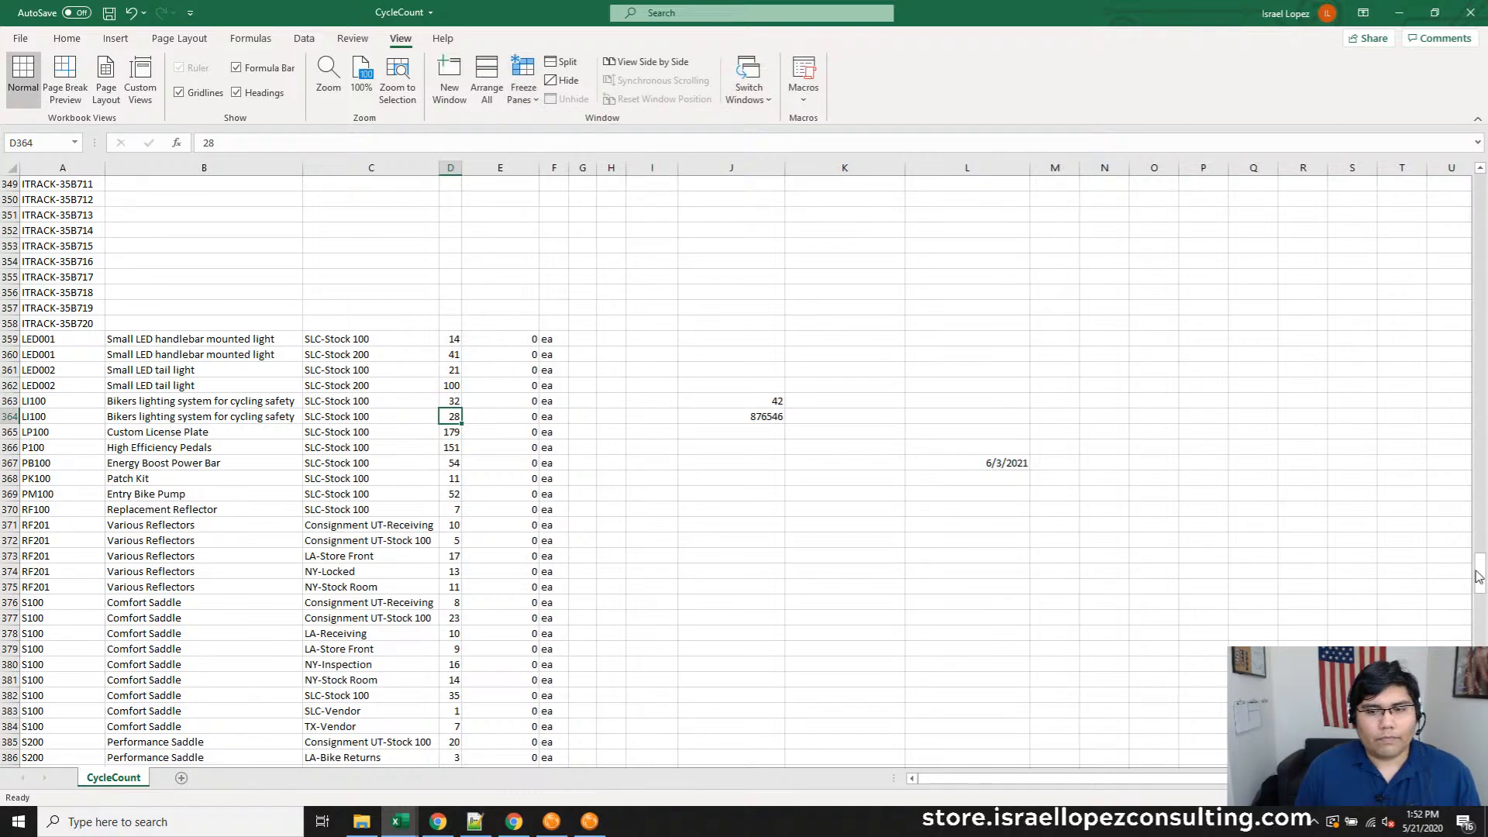
Freeze the worksheet's header row, starting from the first row of the sheet
{"action": "left_click_drag", "start_coordinate": [1477, 577], "coordinate": [1476, 193]}
{"action": "left_click", "coordinate": [524, 86]}
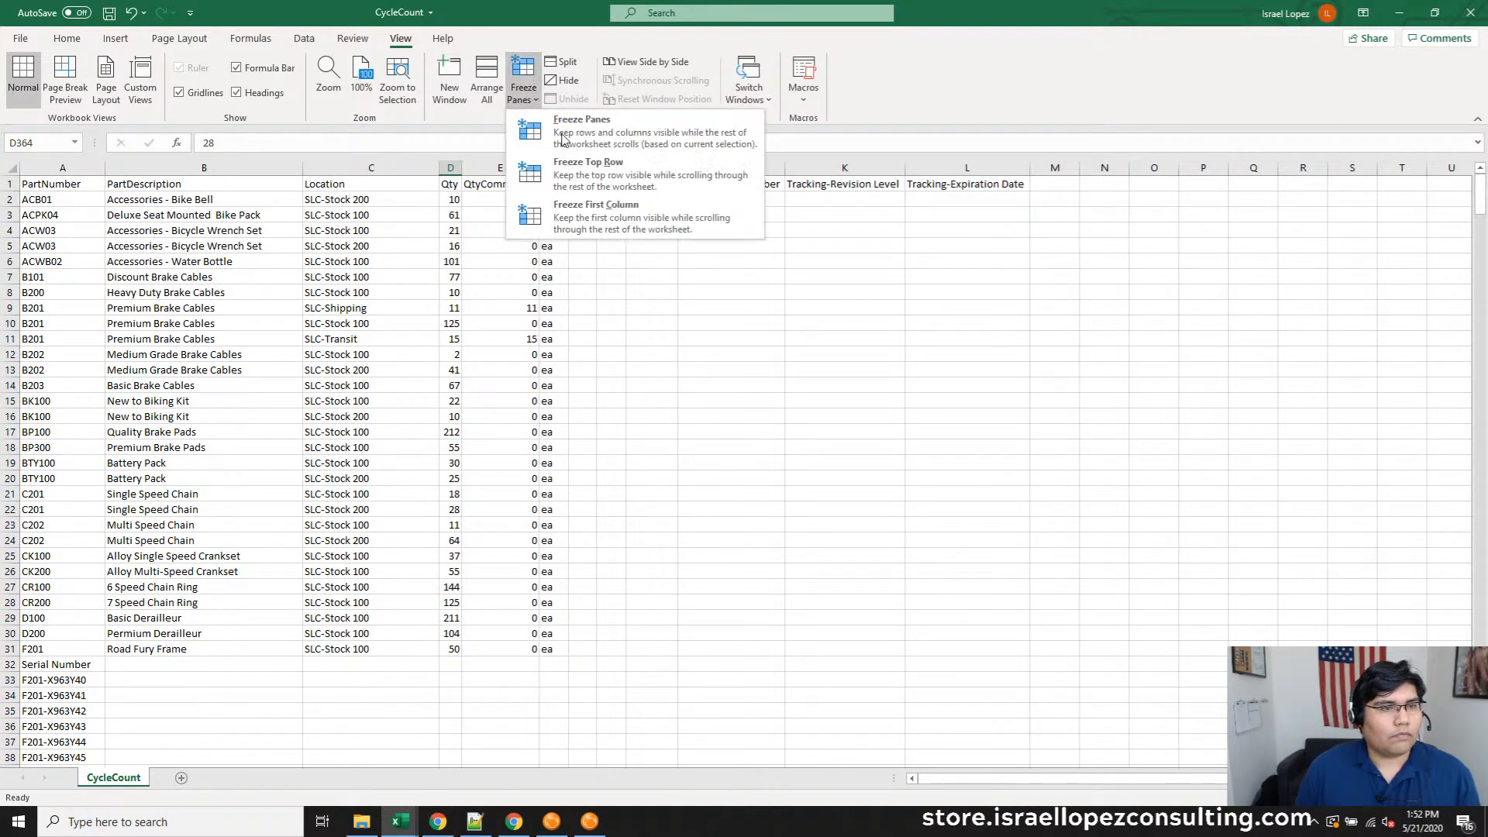
{"action": "left_click", "coordinate": [587, 174]}
Check the two LI100 rows' lot numbers and insert a blank row between them and the LP100 row
{"action": "left_click_drag", "start_coordinate": [1483, 186], "coordinate": [1432, 580]}
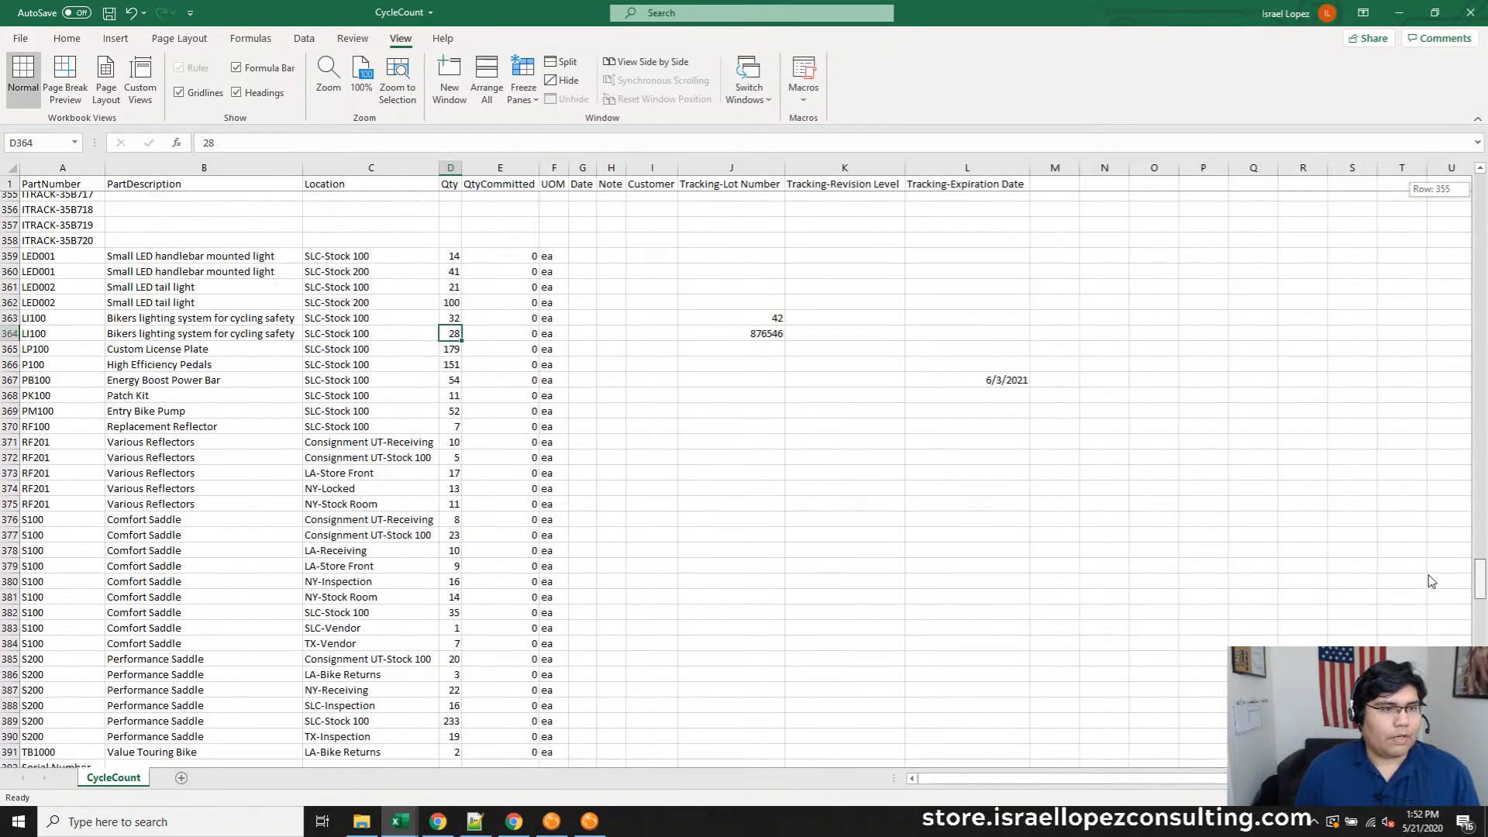
{"action": "left_click", "coordinate": [766, 328]}
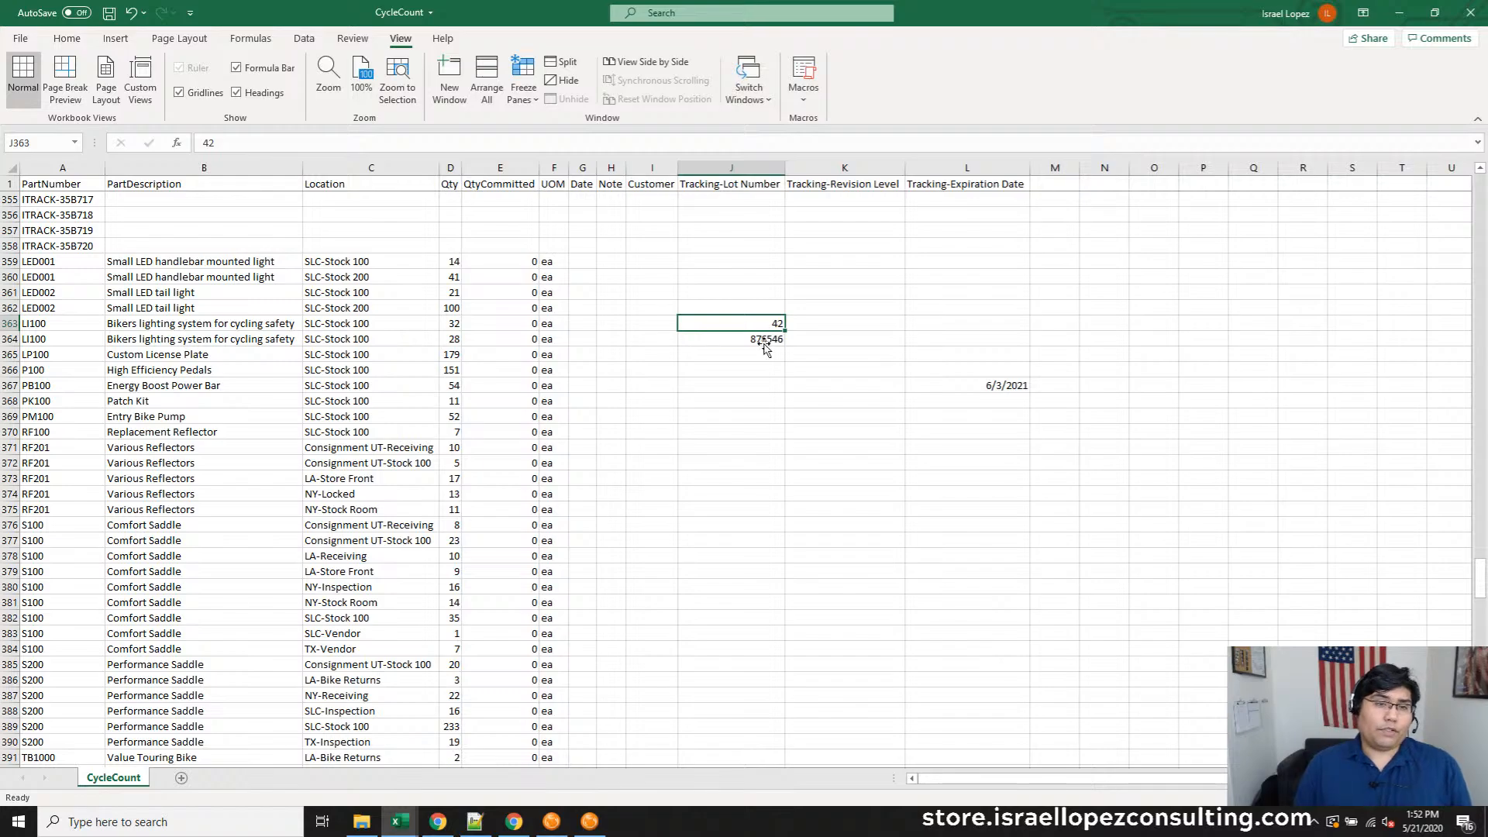
{"action": "left_click", "coordinate": [764, 341]}
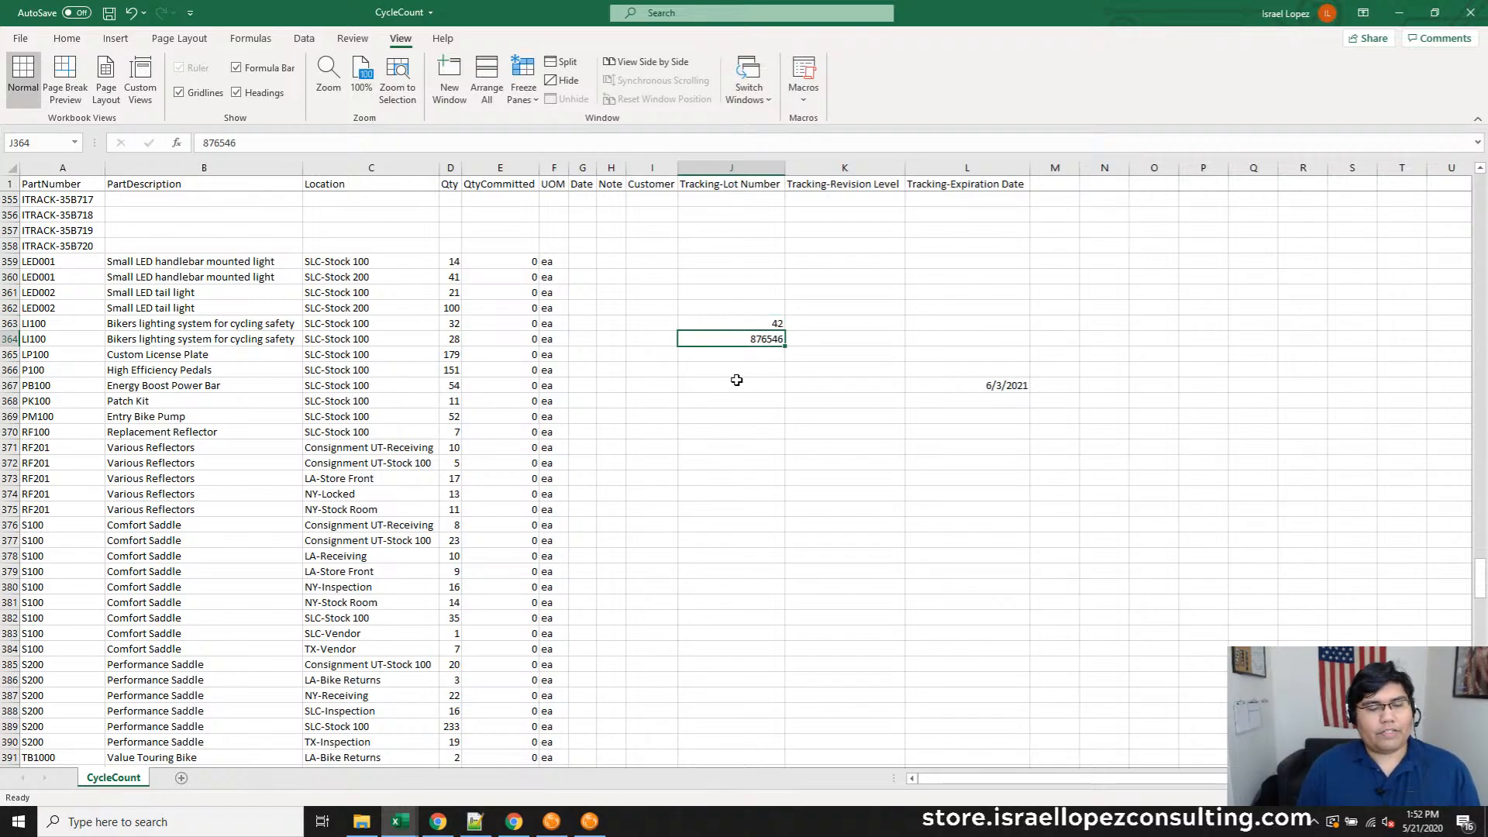
{"action": "left_click", "coordinate": [7, 354]}
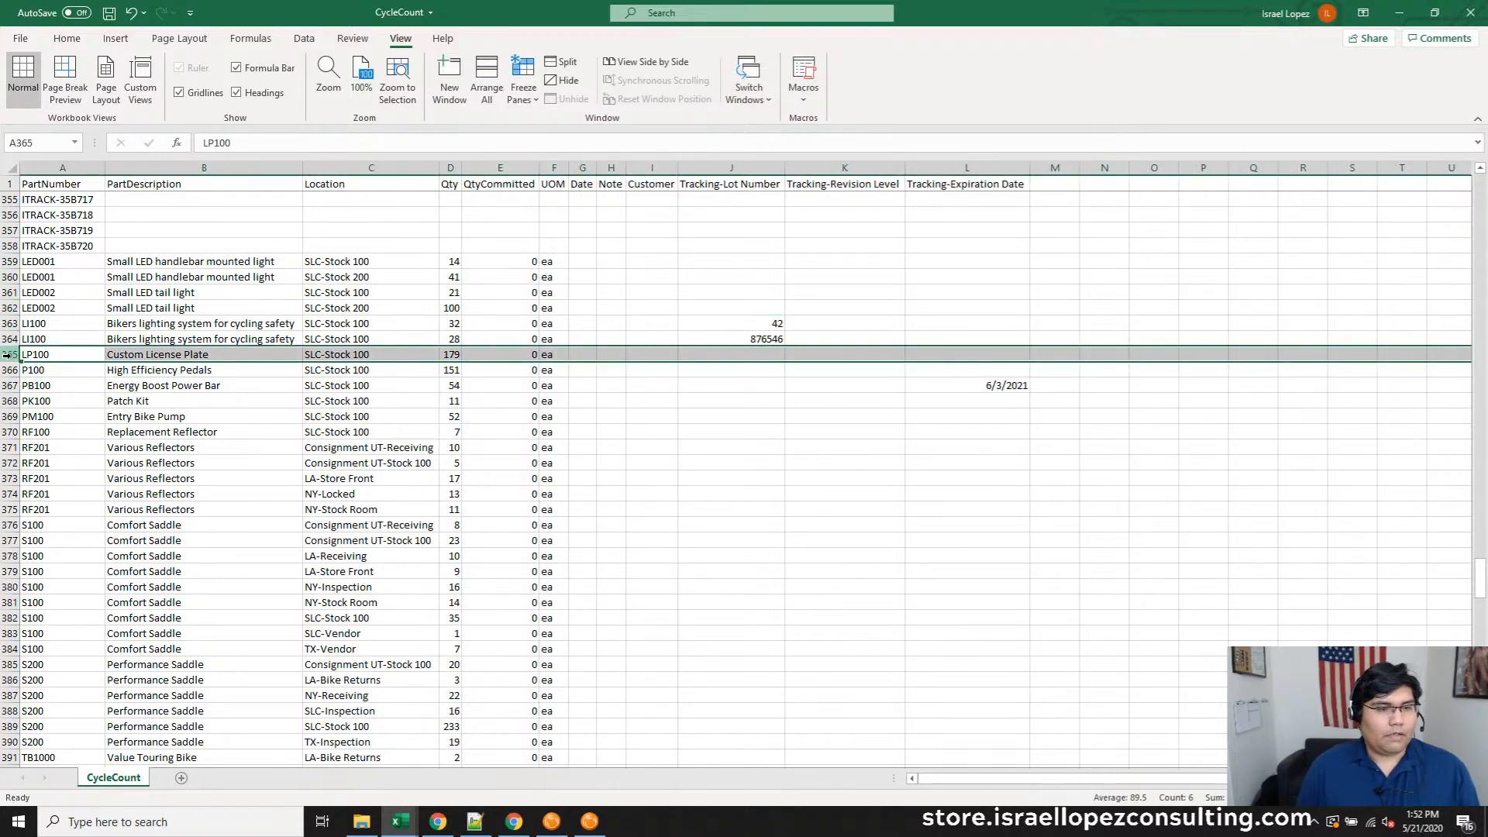
{"action": "right_click", "coordinate": [7, 355]}
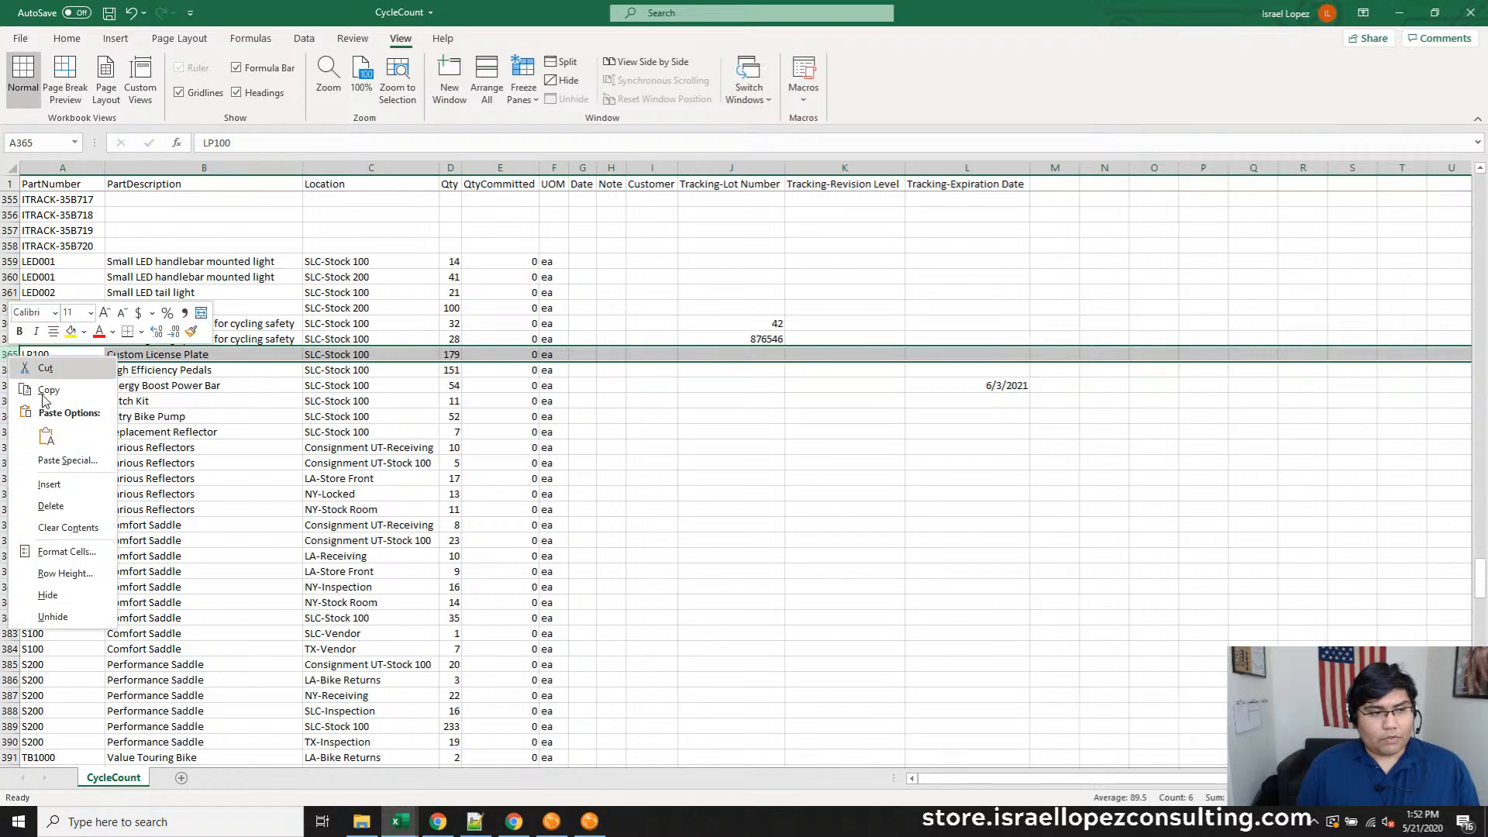
{"action": "left_click", "coordinate": [47, 483]}
Set the Tracking-Lot Number of the two LI100 rows to CYZ and DEF
{"action": "left_click", "coordinate": [764, 324]}
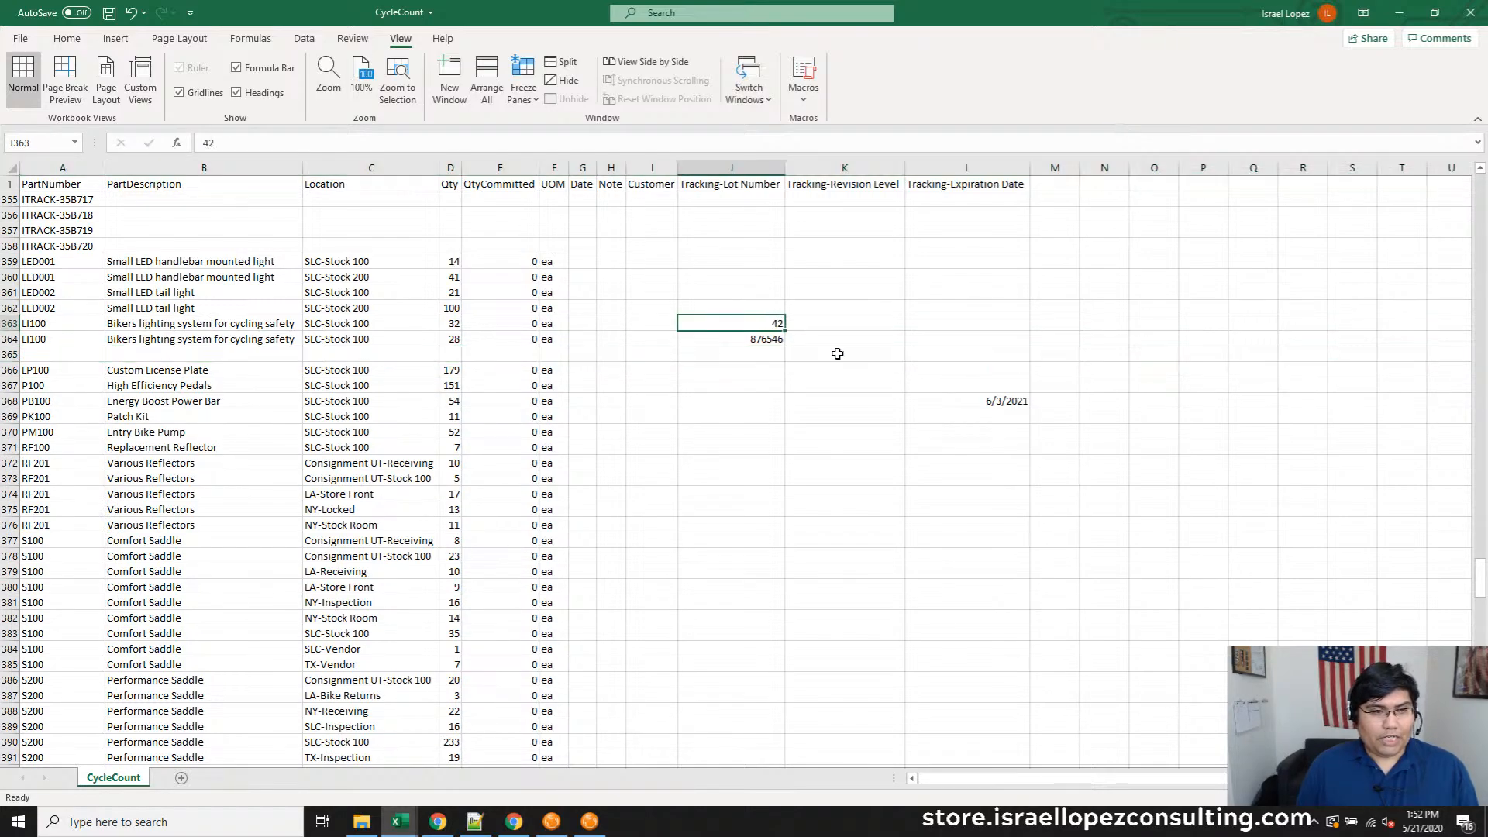
{"action": "type", "text": "000"}
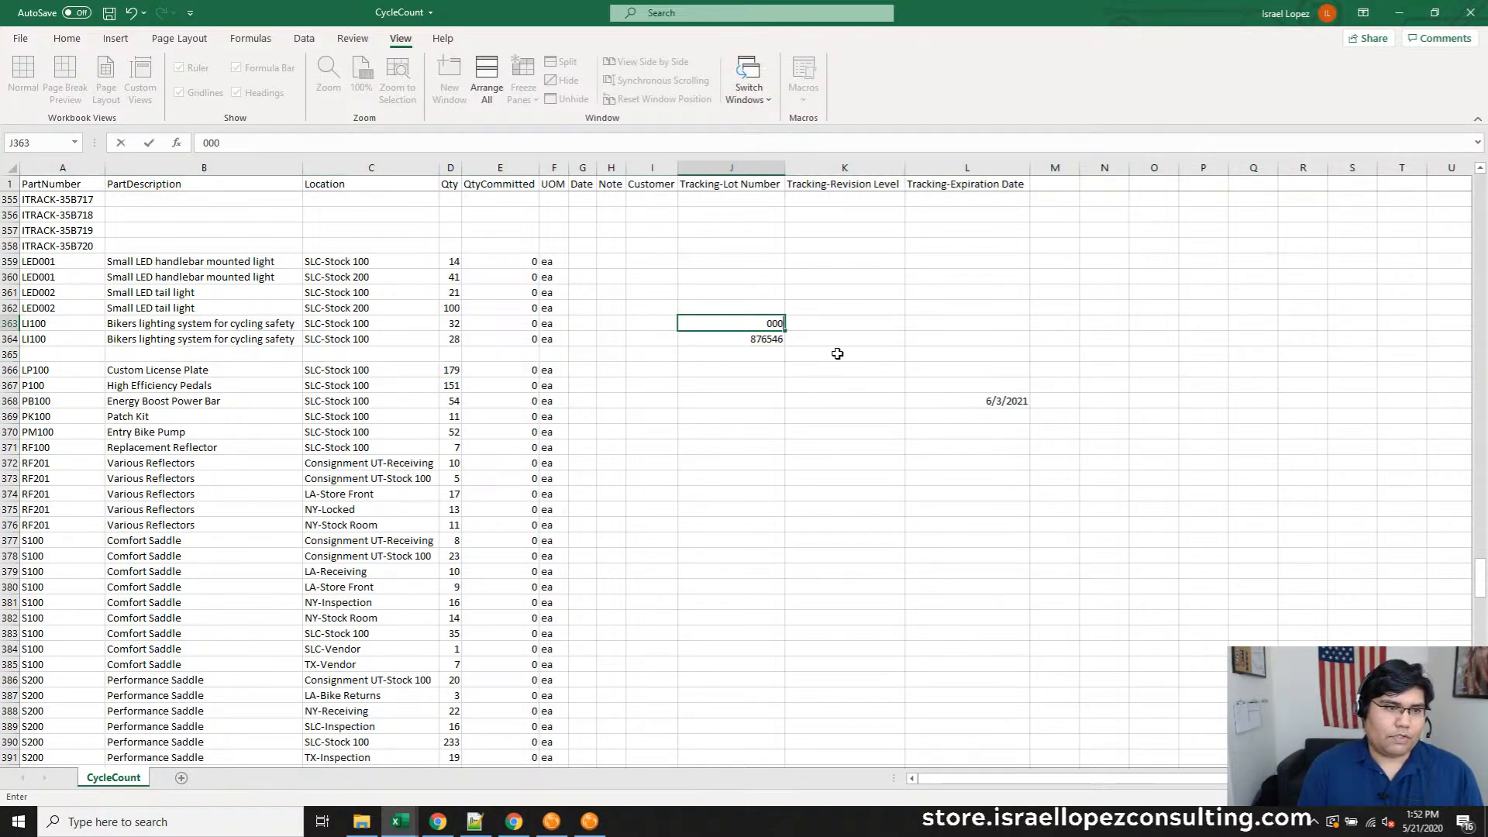
{"action": "type", "text": "0"}
{"action": "key", "text": "Tab"}
{"action": "left_click", "coordinate": [777, 325]}
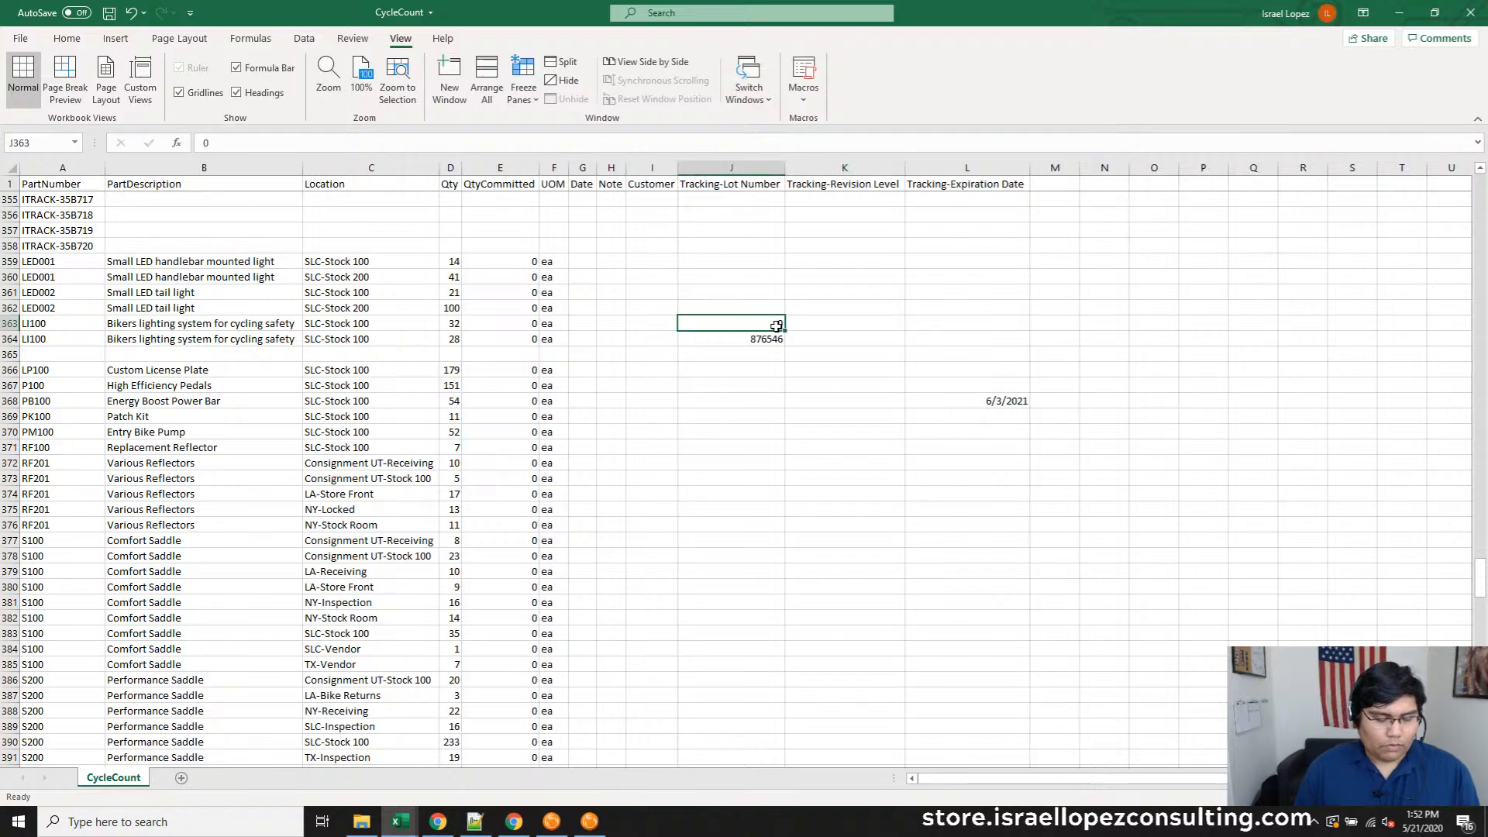
{"action": "type", "text": "CYZ"}
{"action": "key", "text": "Return"}
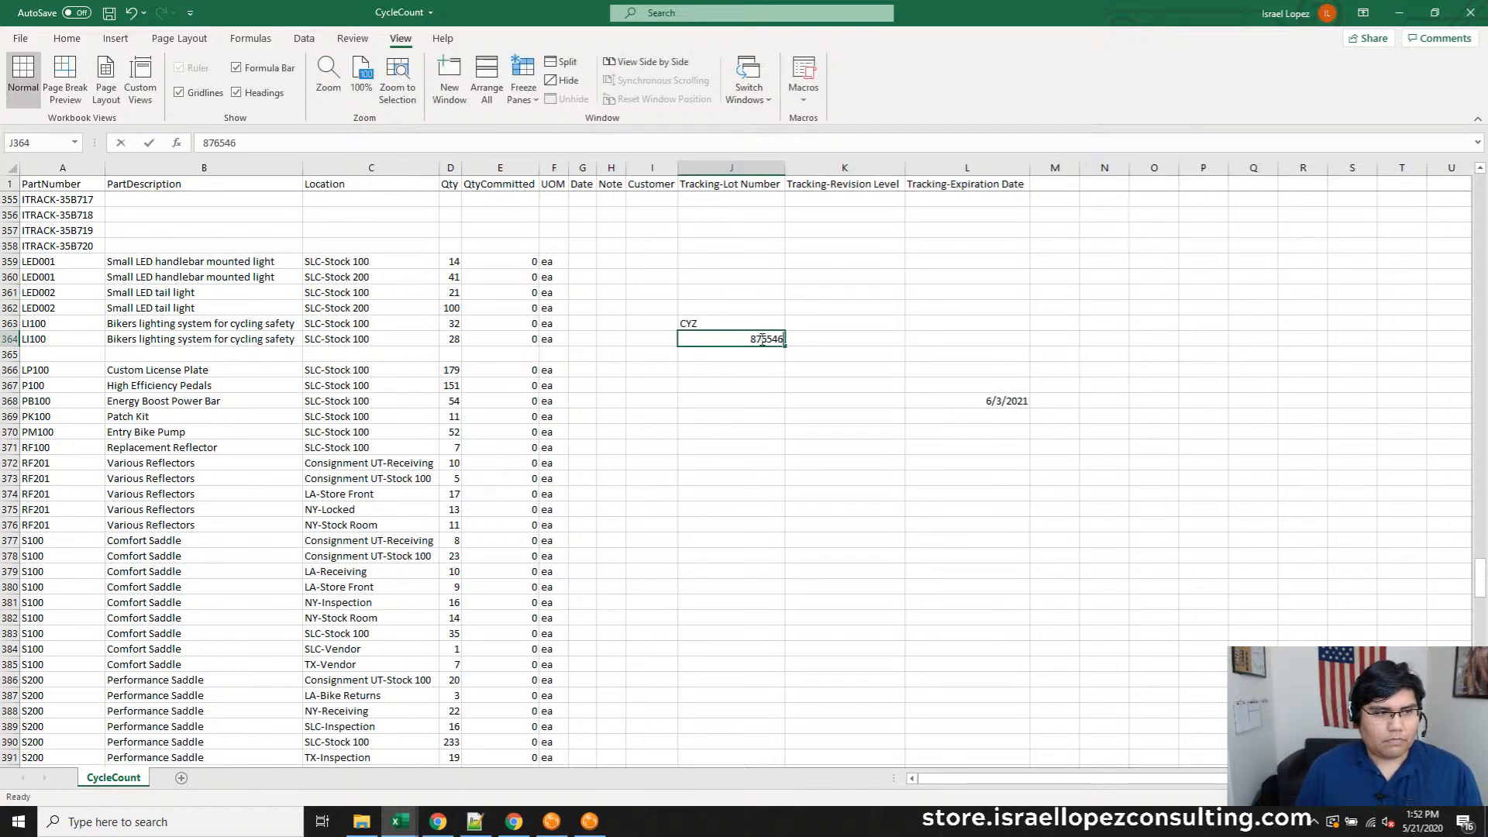
{"action": "type", "text": "DEF"}
Delete the blank row below the two LI100 rows and check the LI100 rows and first quantity
{"action": "left_click", "coordinate": [4, 354]}
{"action": "right_click", "coordinate": [4, 354]}
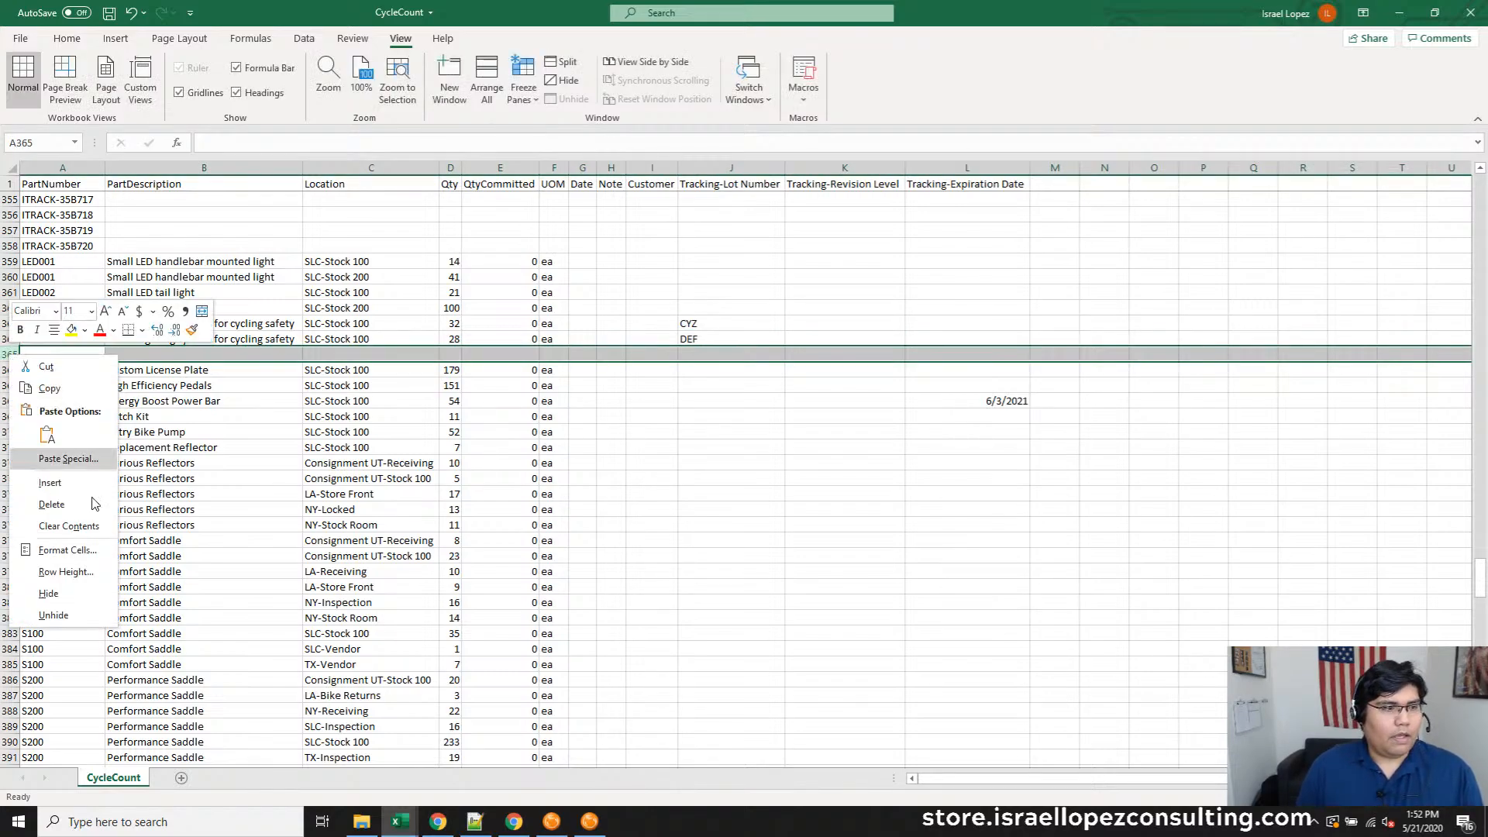
{"action": "left_click", "coordinate": [46, 506]}
{"action": "left_click_drag", "start_coordinate": [6, 324], "coordinate": [6, 339]}
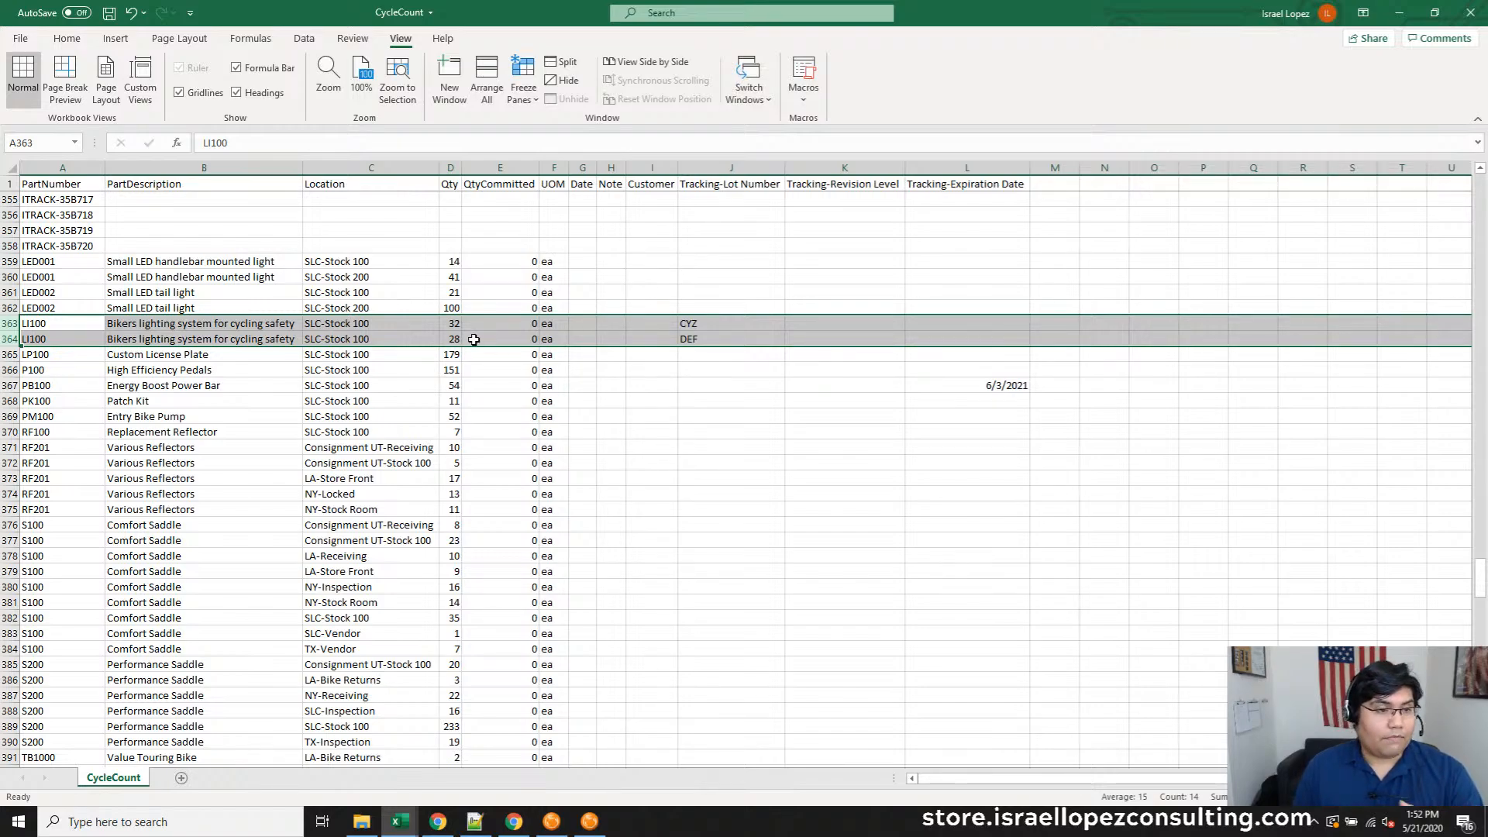
{"action": "left_click", "coordinate": [446, 323]}
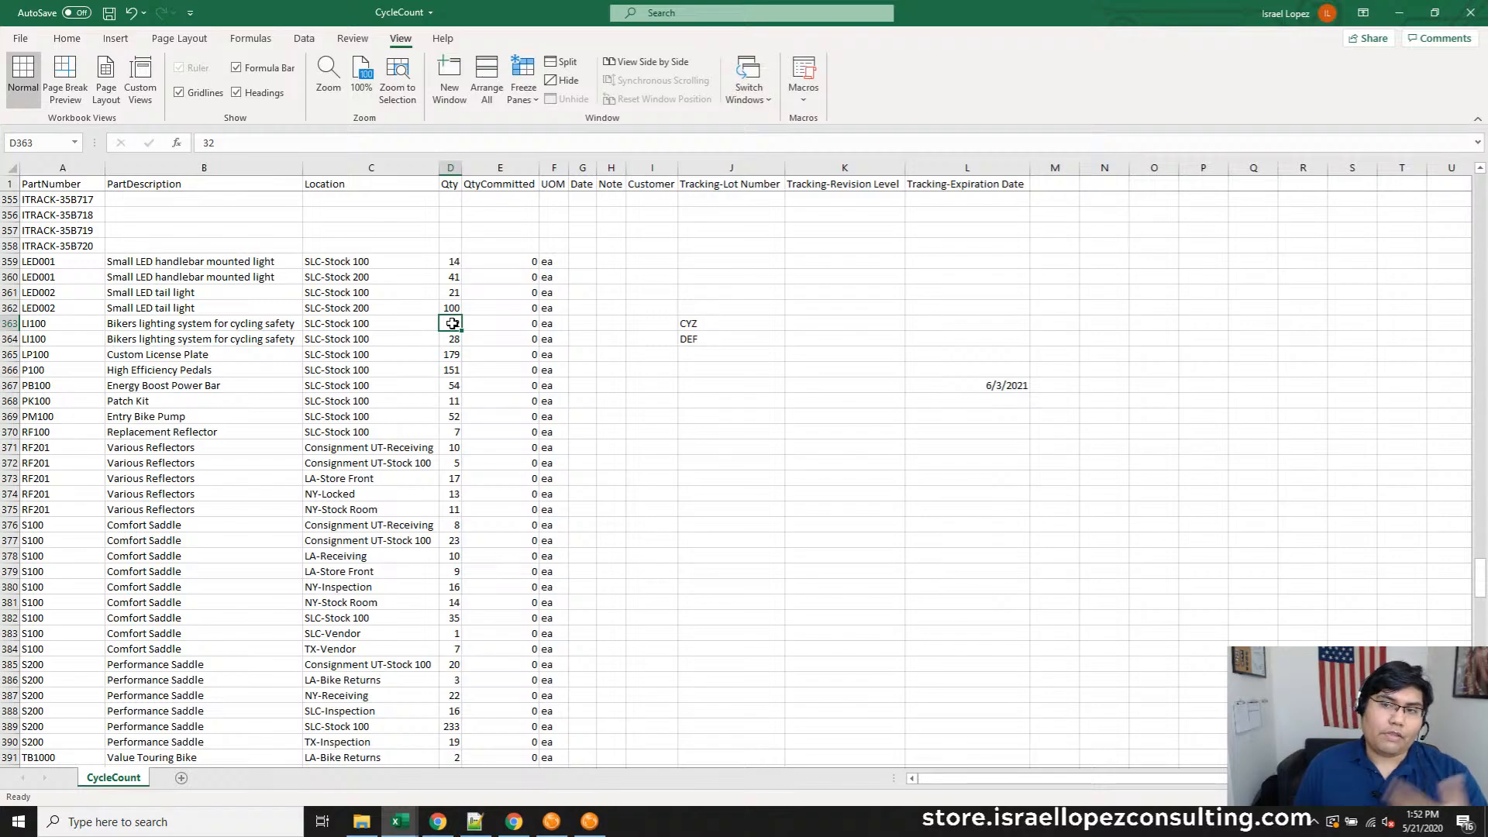
Minimize the workbook and switch to the Fishbowl Release Notes page in Chrome
{"action": "left_click", "coordinate": [1399, 14]}
{"action": "left_click", "coordinate": [19, 27]}
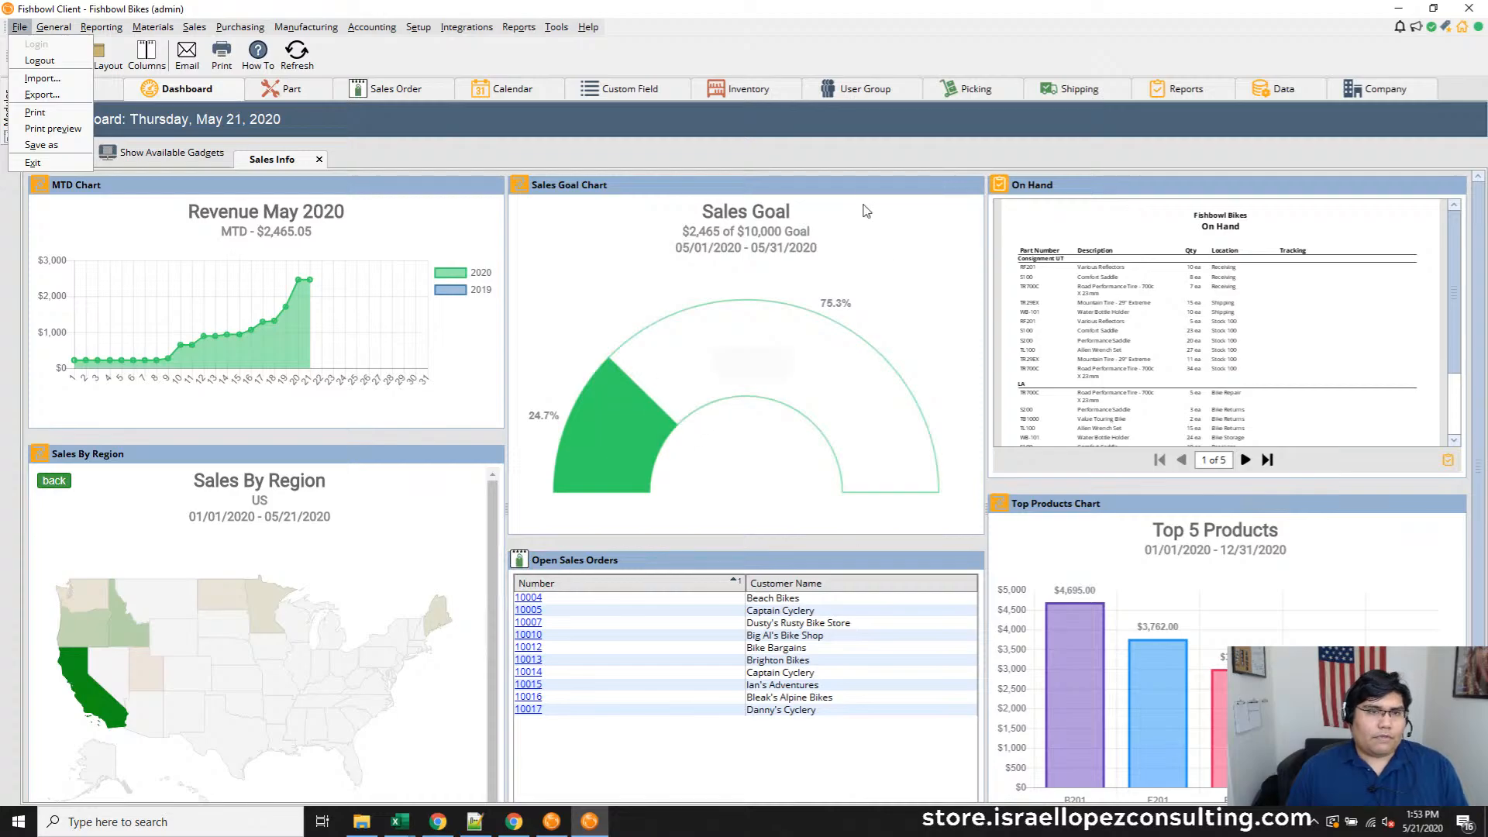
{"action": "left_click", "coordinate": [847, 155]}
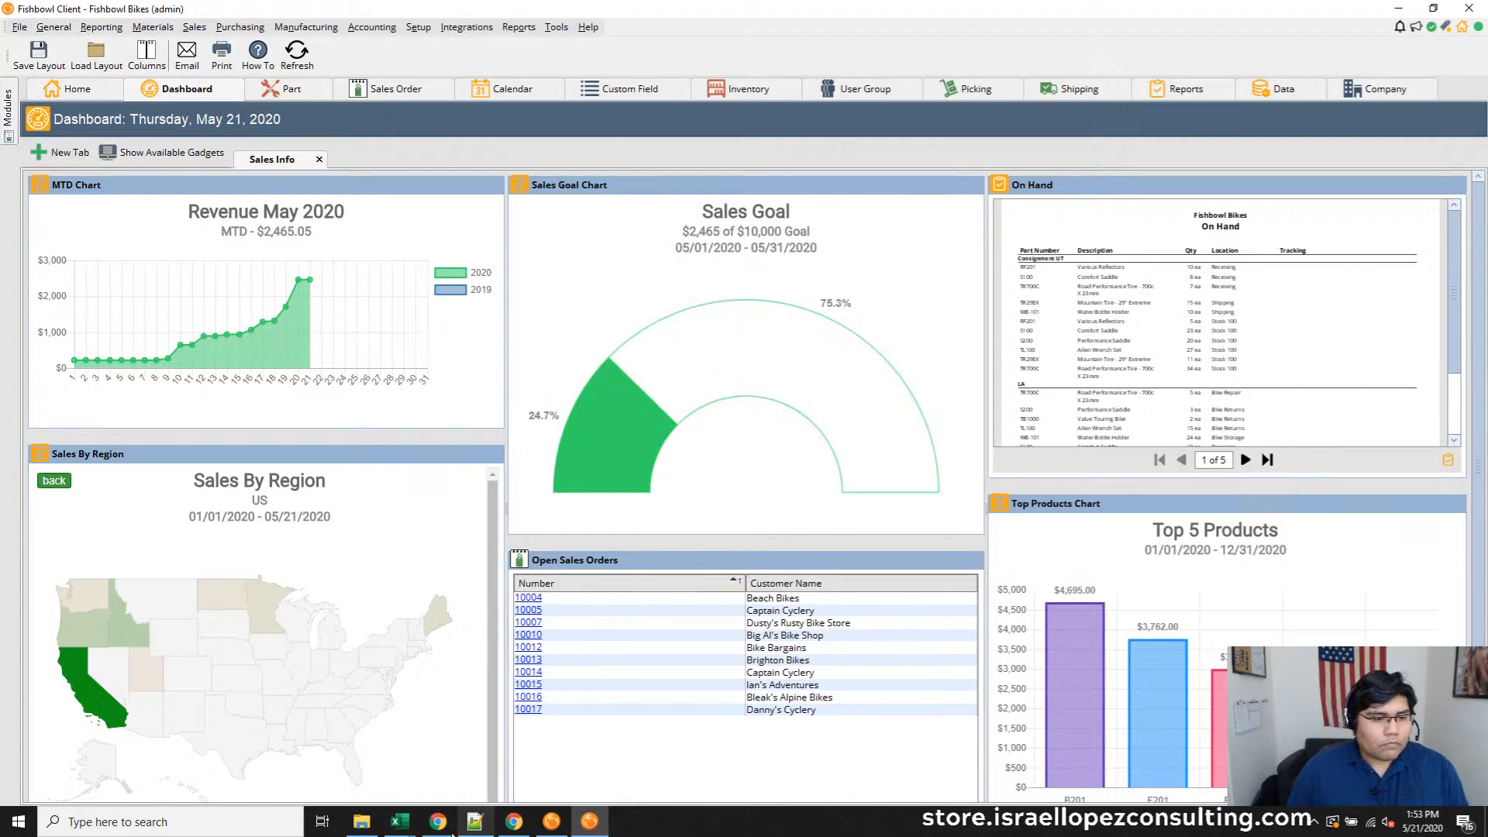
{"action": "mouse_move", "coordinate": [518, 831]}
{"action": "left_click", "coordinate": [488, 733]}
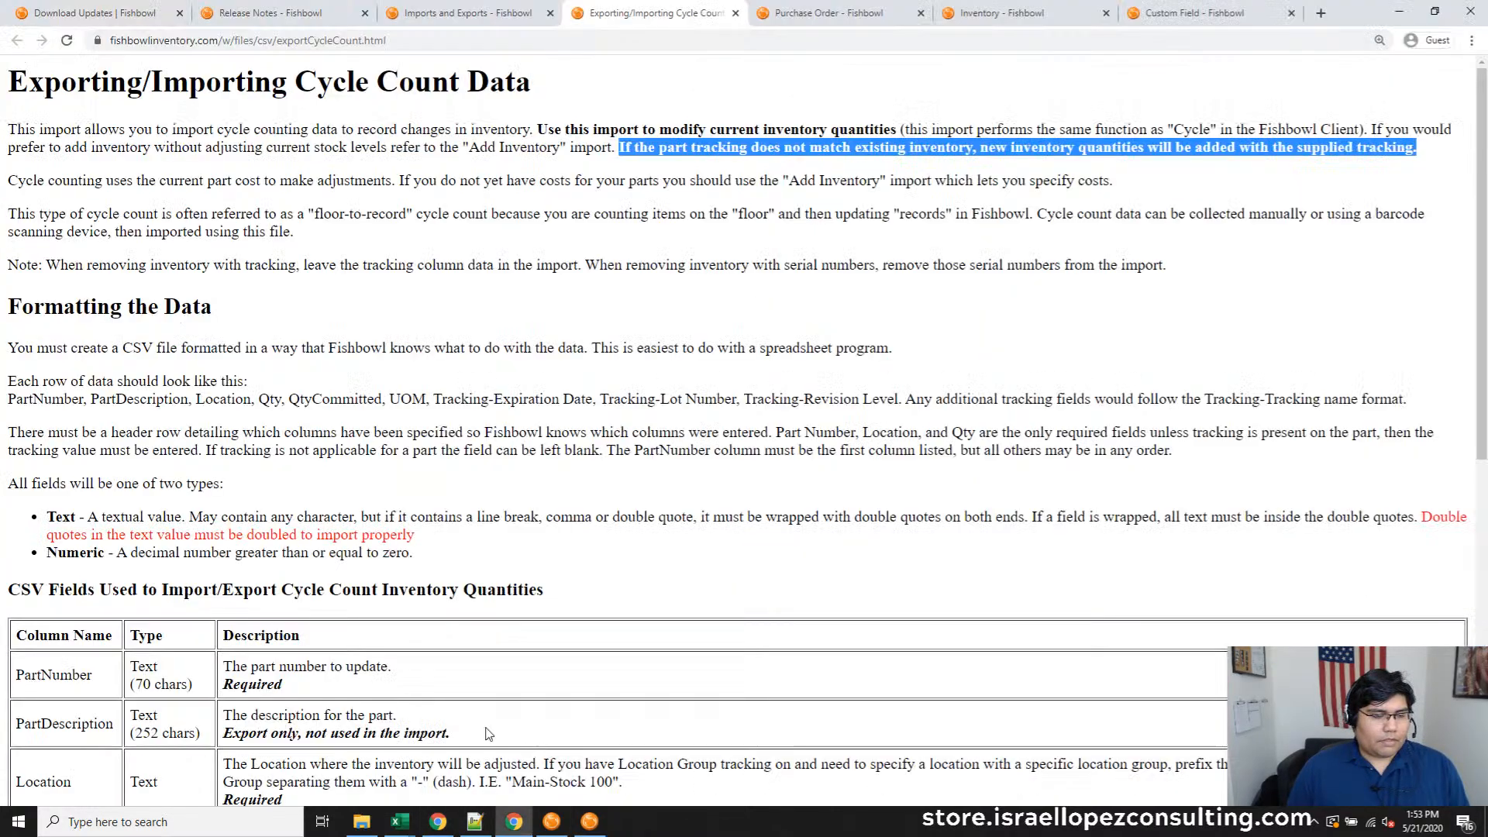
{"action": "left_click", "coordinate": [306, 14]}
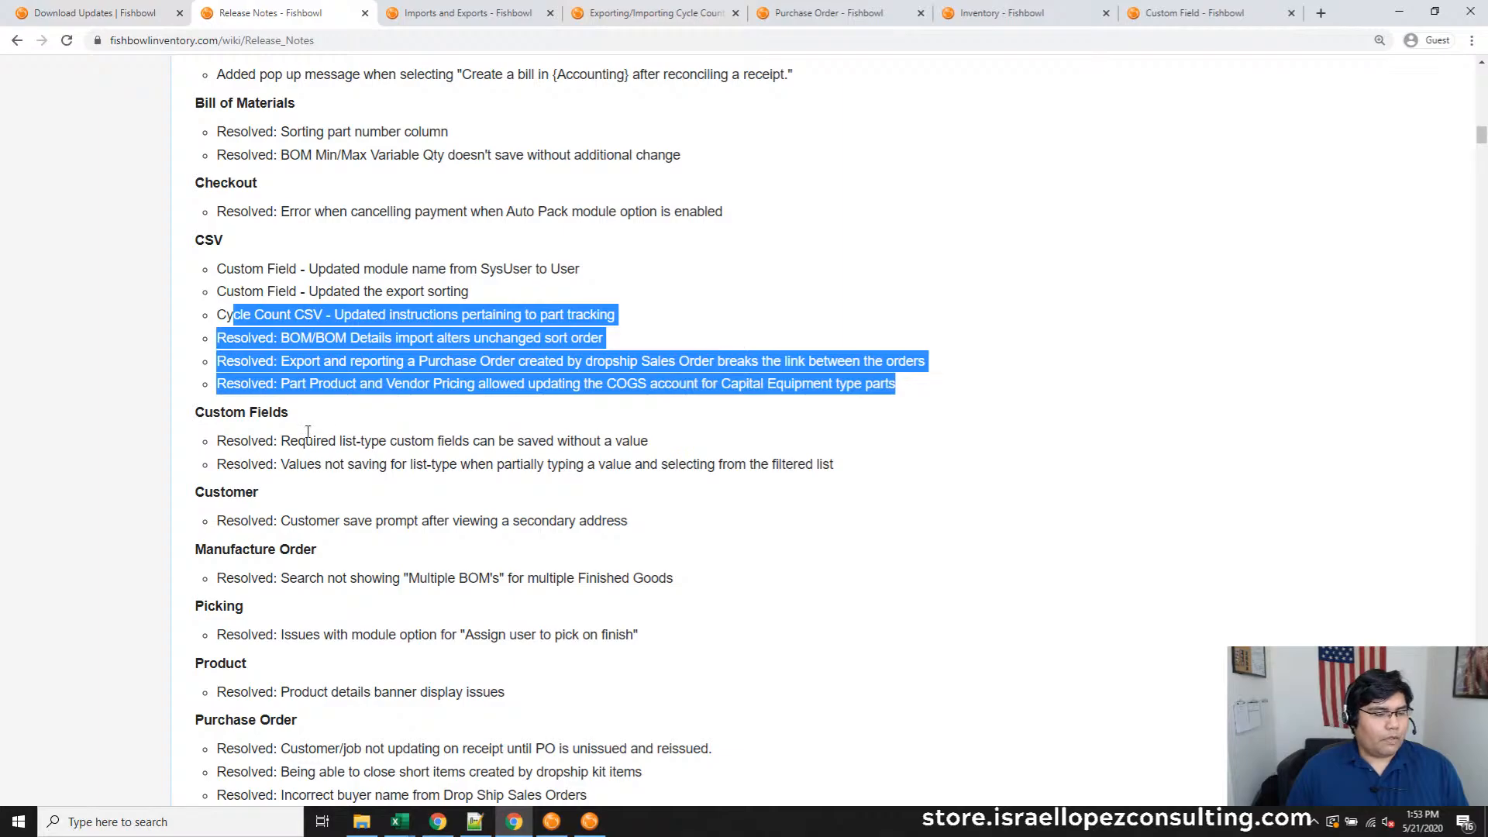
Review the resolved issues in the release notes from Custom Fields through Purchase Order, highlighting the entries
{"action": "left_click_drag", "start_coordinate": [313, 440], "coordinate": [567, 467]}
{"action": "left_click_drag", "start_coordinate": [327, 521], "coordinate": [633, 534]}
{"action": "scroll", "coordinate": [543, 565], "scroll_direction": "down", "scroll_amount": 3}
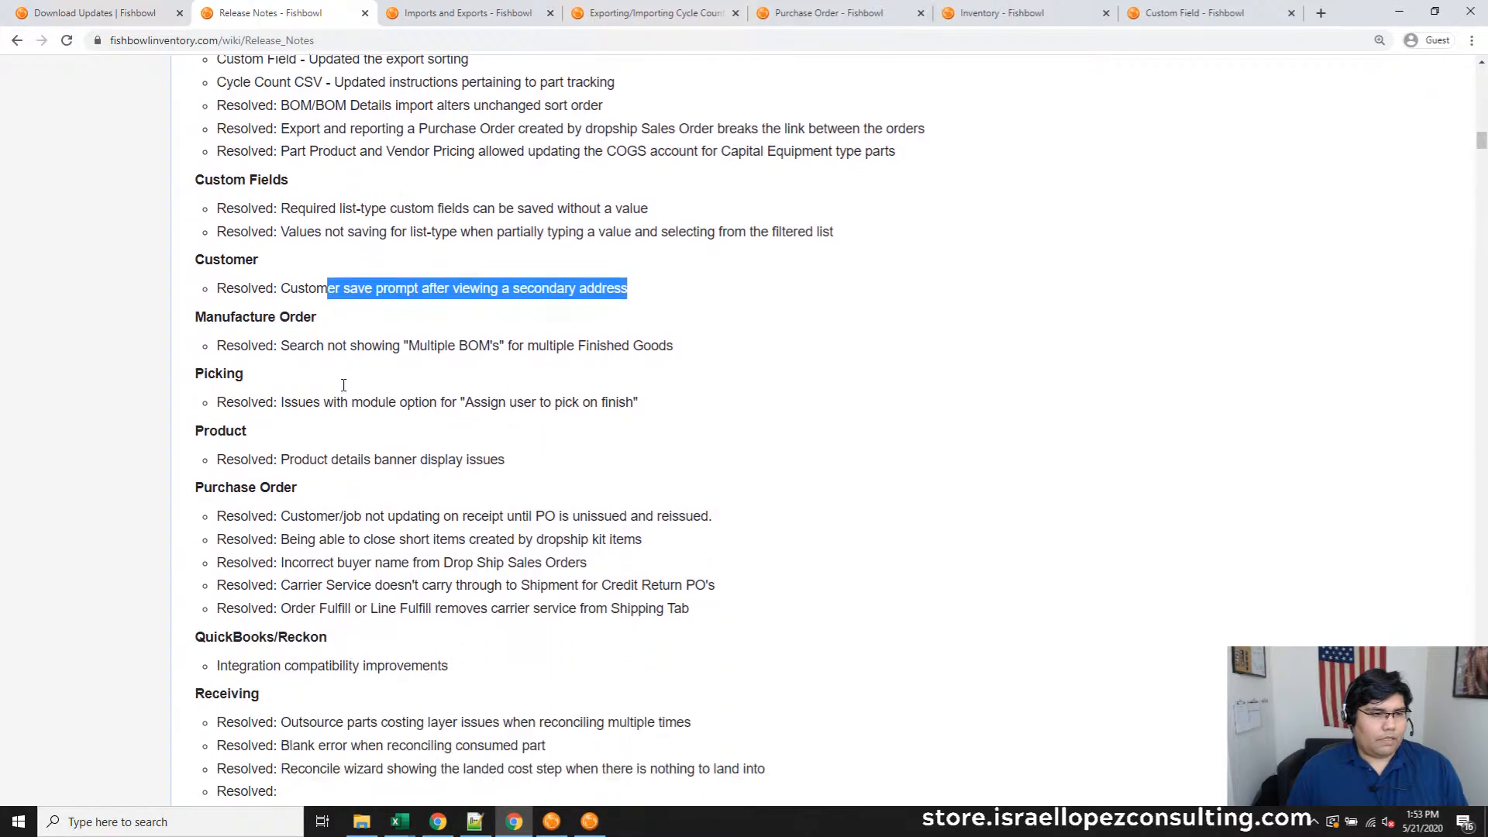
{"action": "left_click_drag", "start_coordinate": [328, 345], "coordinate": [610, 366]}
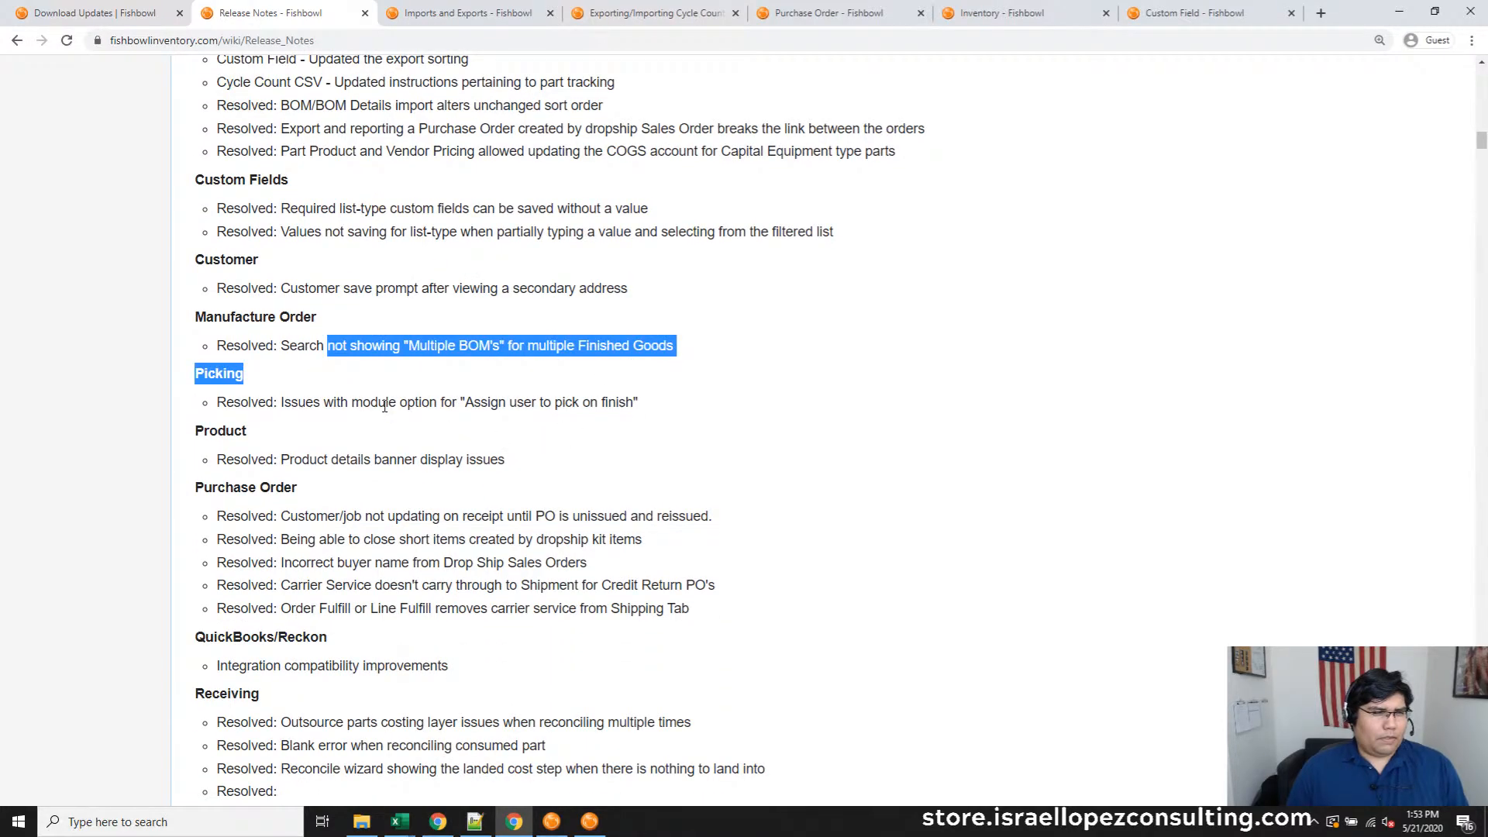
{"action": "left_click_drag", "start_coordinate": [384, 406], "coordinate": [619, 413]}
{"action": "left_click_drag", "start_coordinate": [339, 459], "coordinate": [540, 469]}
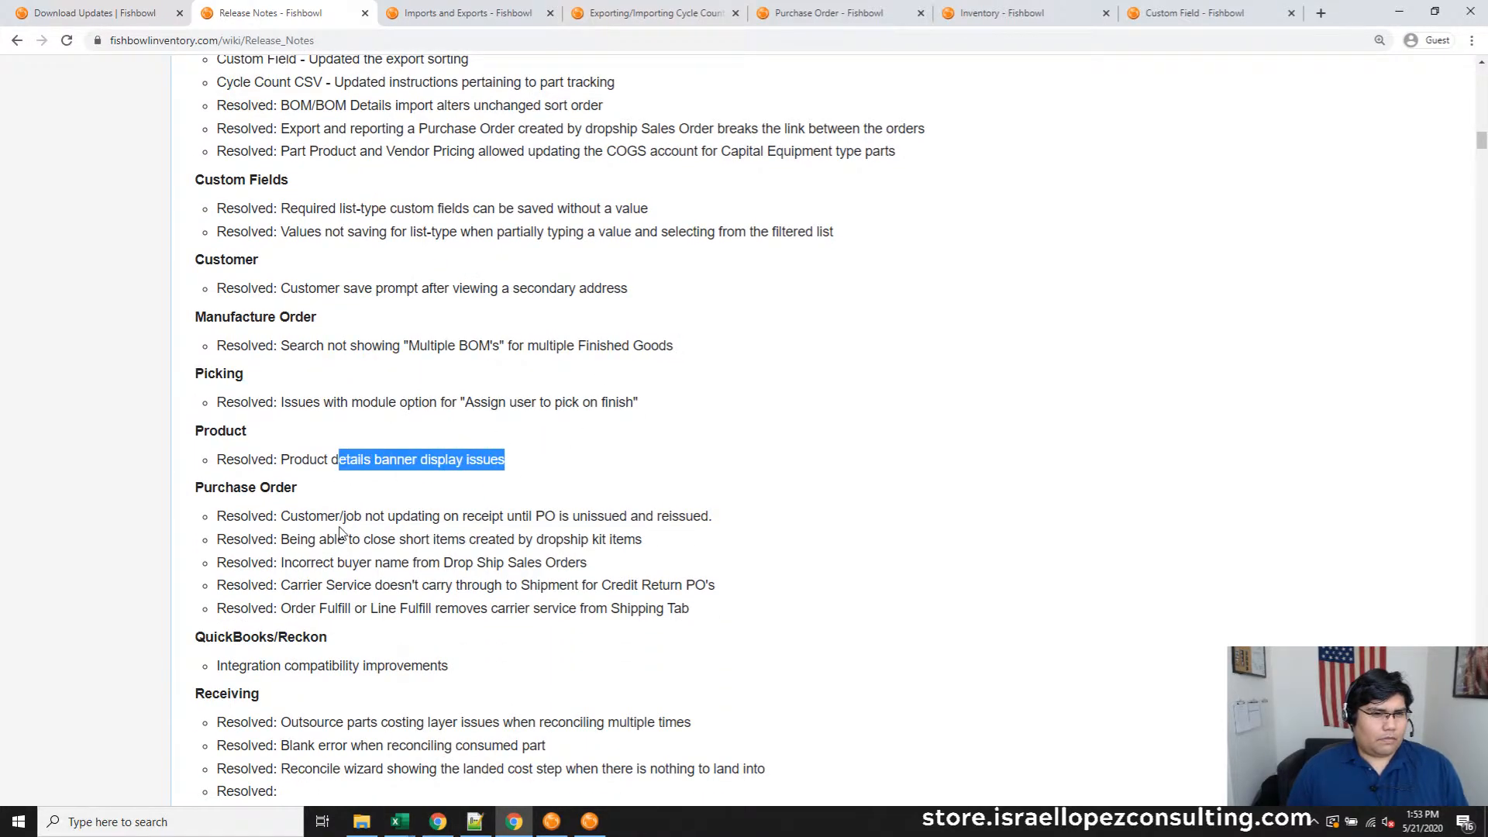
{"action": "left_click_drag", "start_coordinate": [327, 516], "coordinate": [701, 517]}
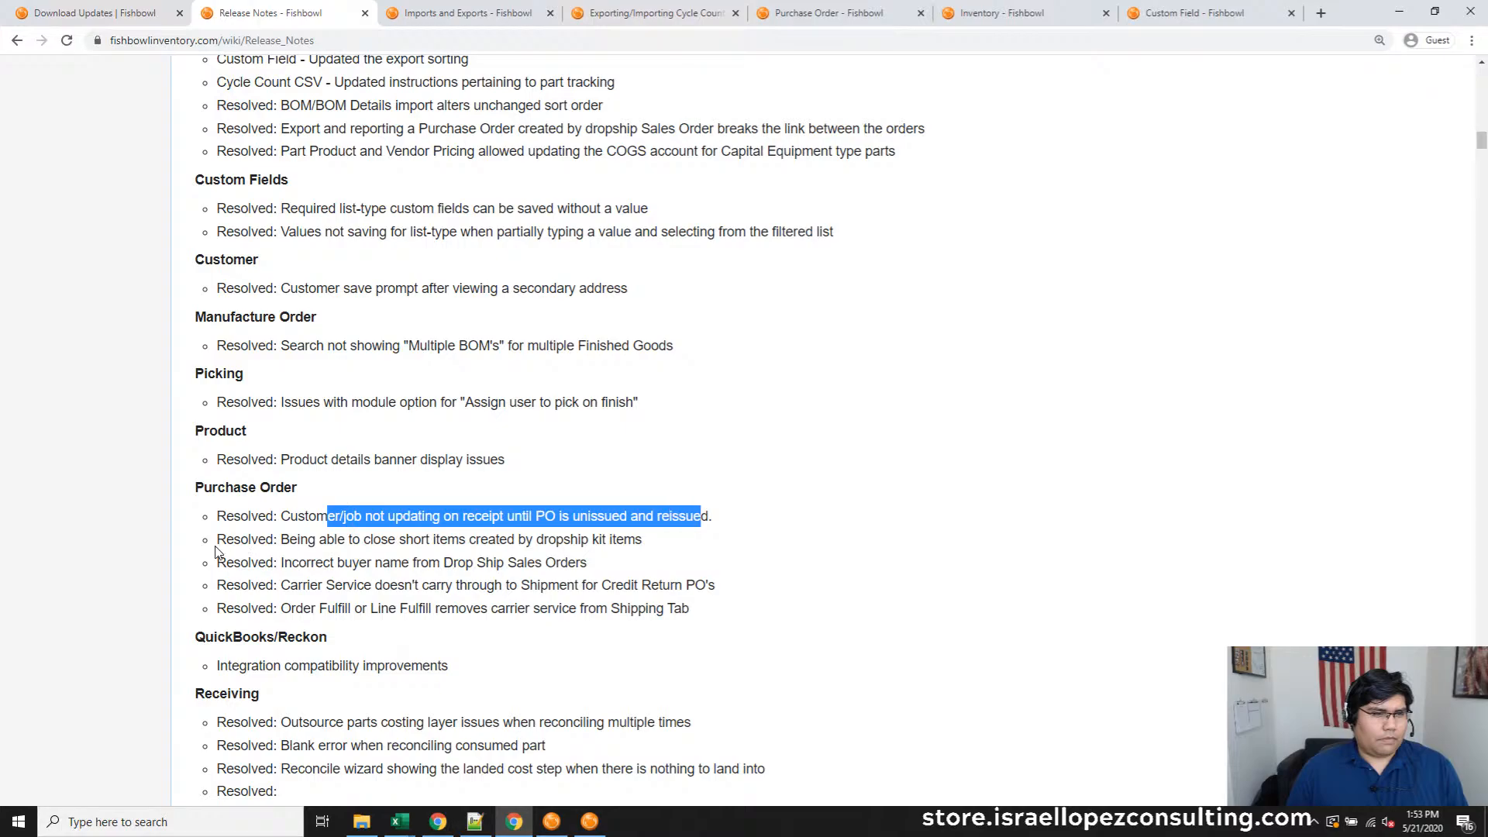
{"action": "left_click_drag", "start_coordinate": [248, 539], "coordinate": [625, 558]}
{"action": "left_click", "coordinate": [237, 586]}
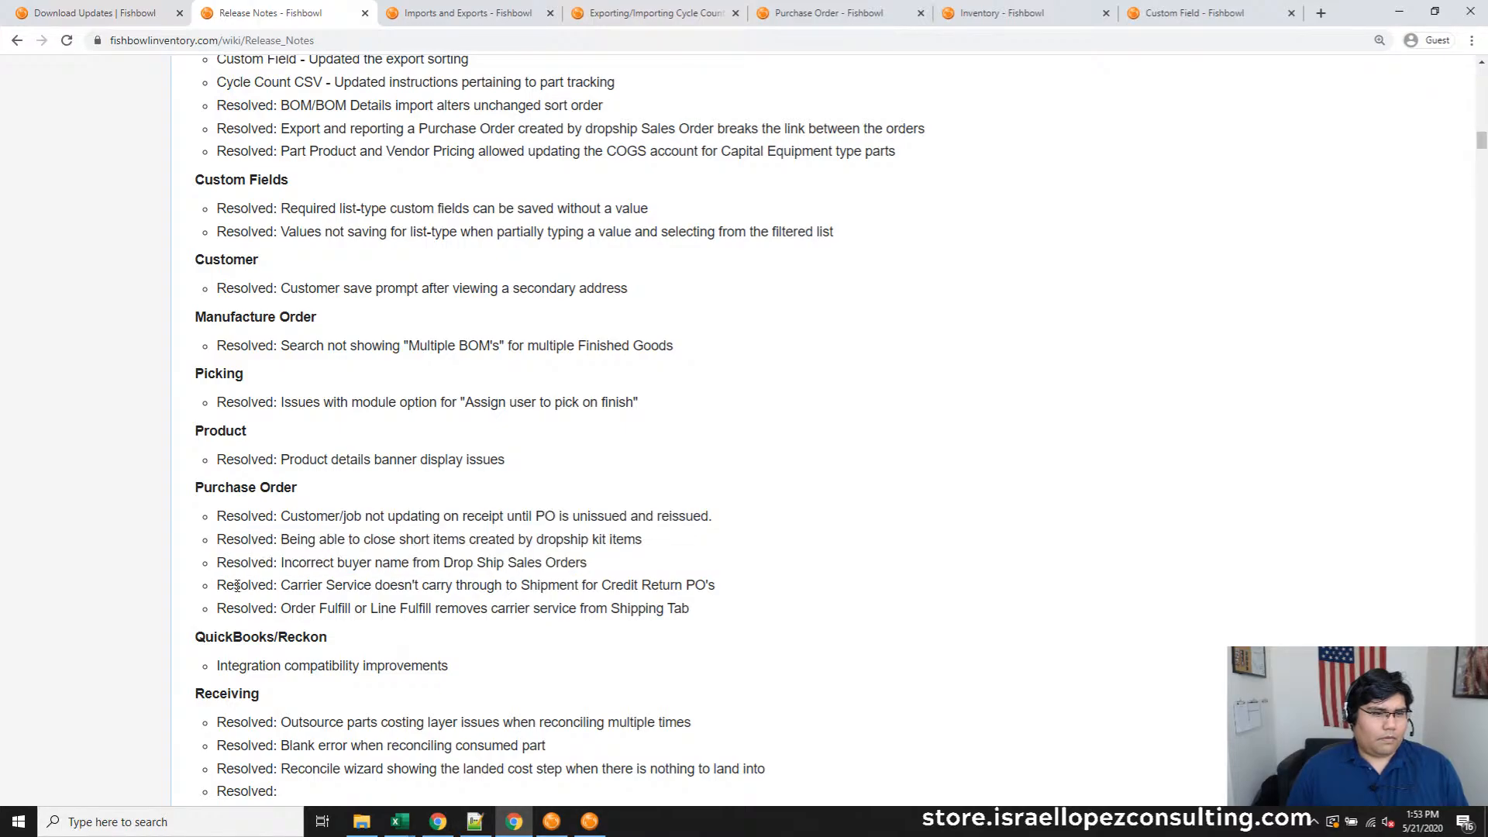
{"action": "left_click_drag", "start_coordinate": [391, 598], "coordinate": [662, 631]}
{"action": "scroll", "coordinate": [308, 301], "scroll_direction": "down", "scroll_amount": 5}
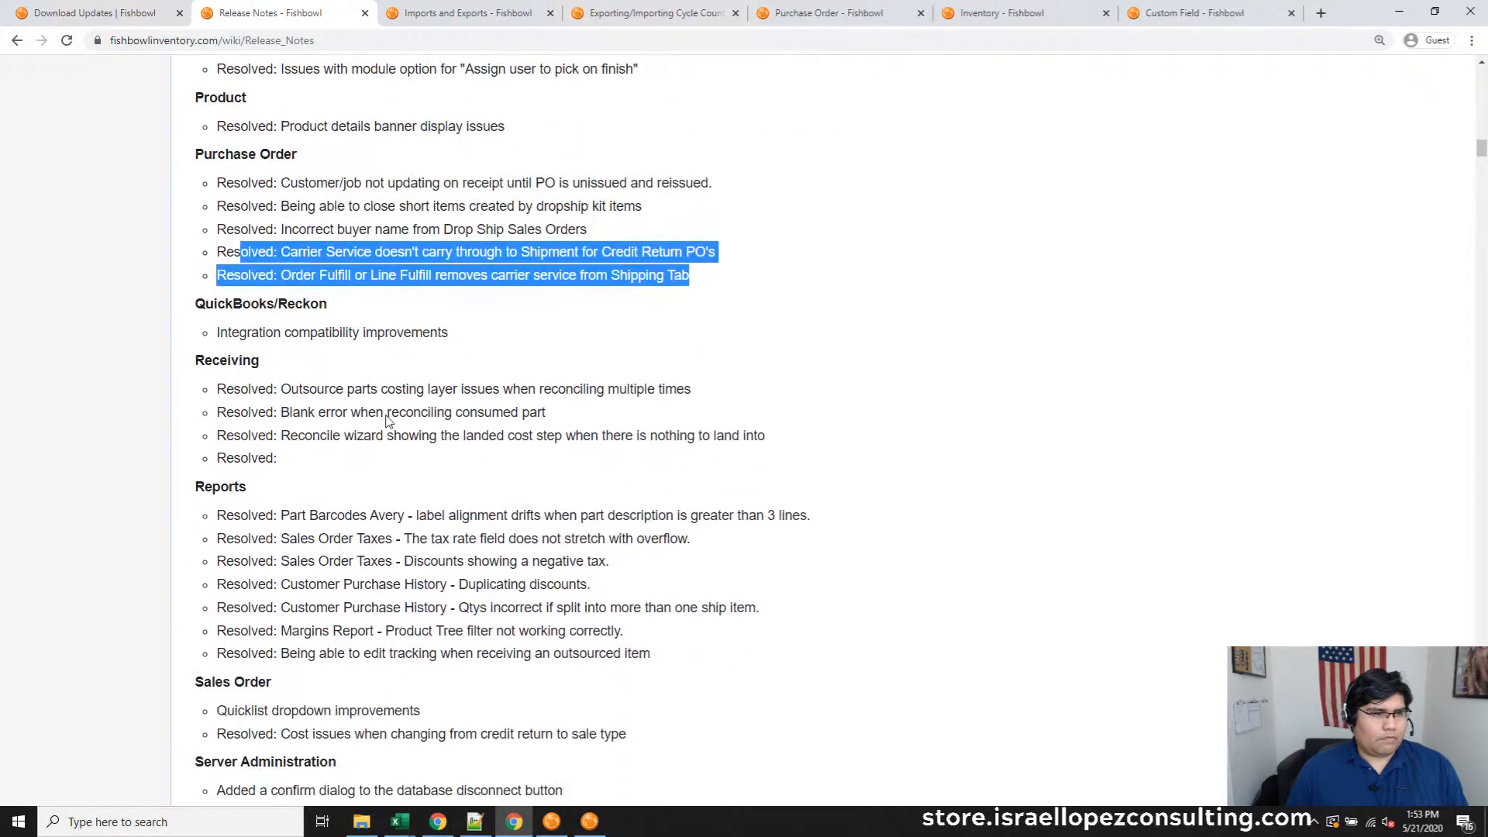
Review the QuickBooks/Reckon integration entry and the resolved Receiving issues in the release notes
{"action": "left_click_drag", "start_coordinate": [465, 287], "coordinate": [189, 249]}
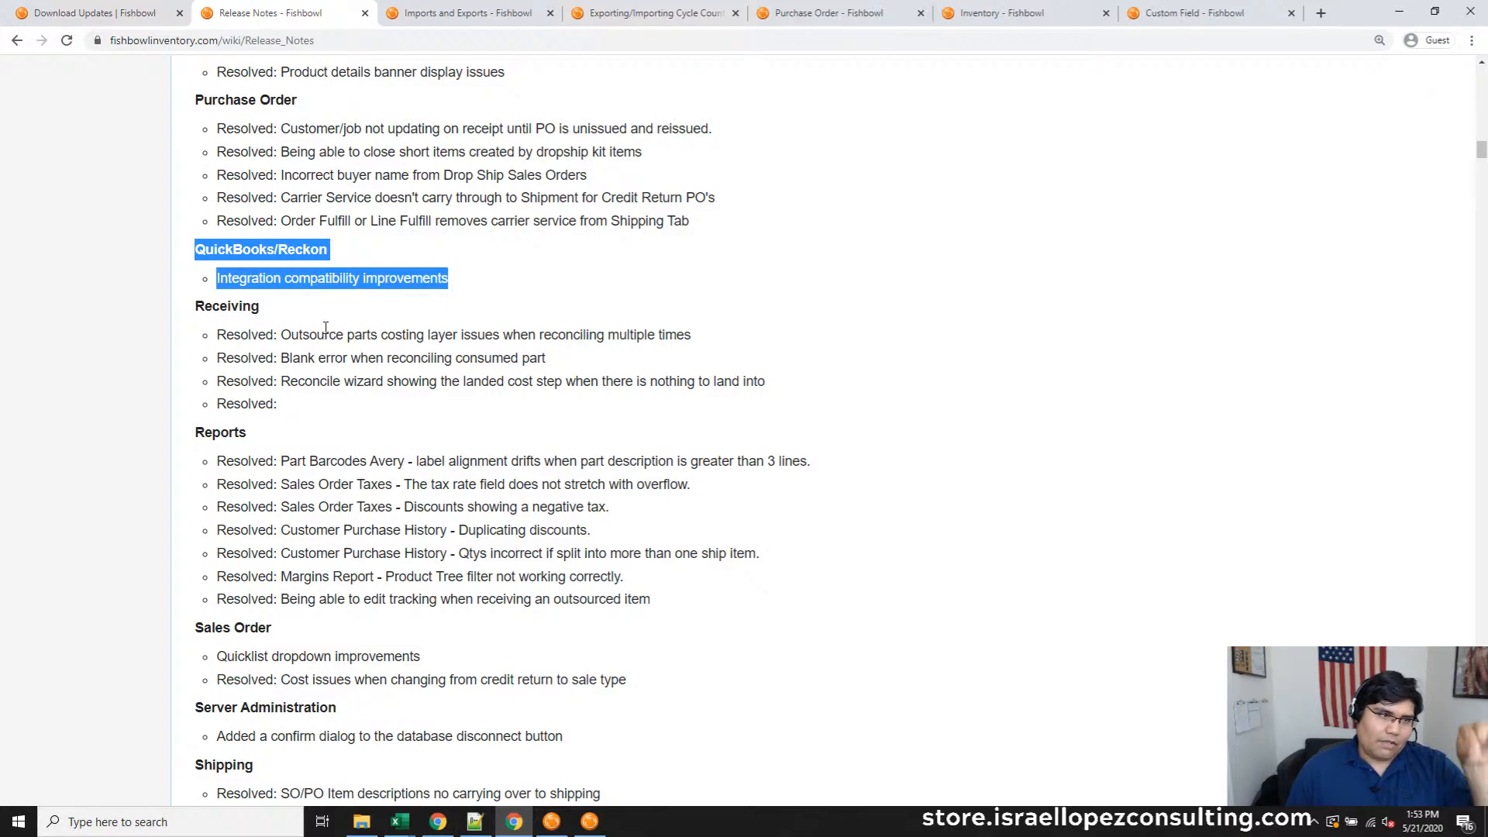
{"action": "triple_click", "coordinate": [395, 279]}
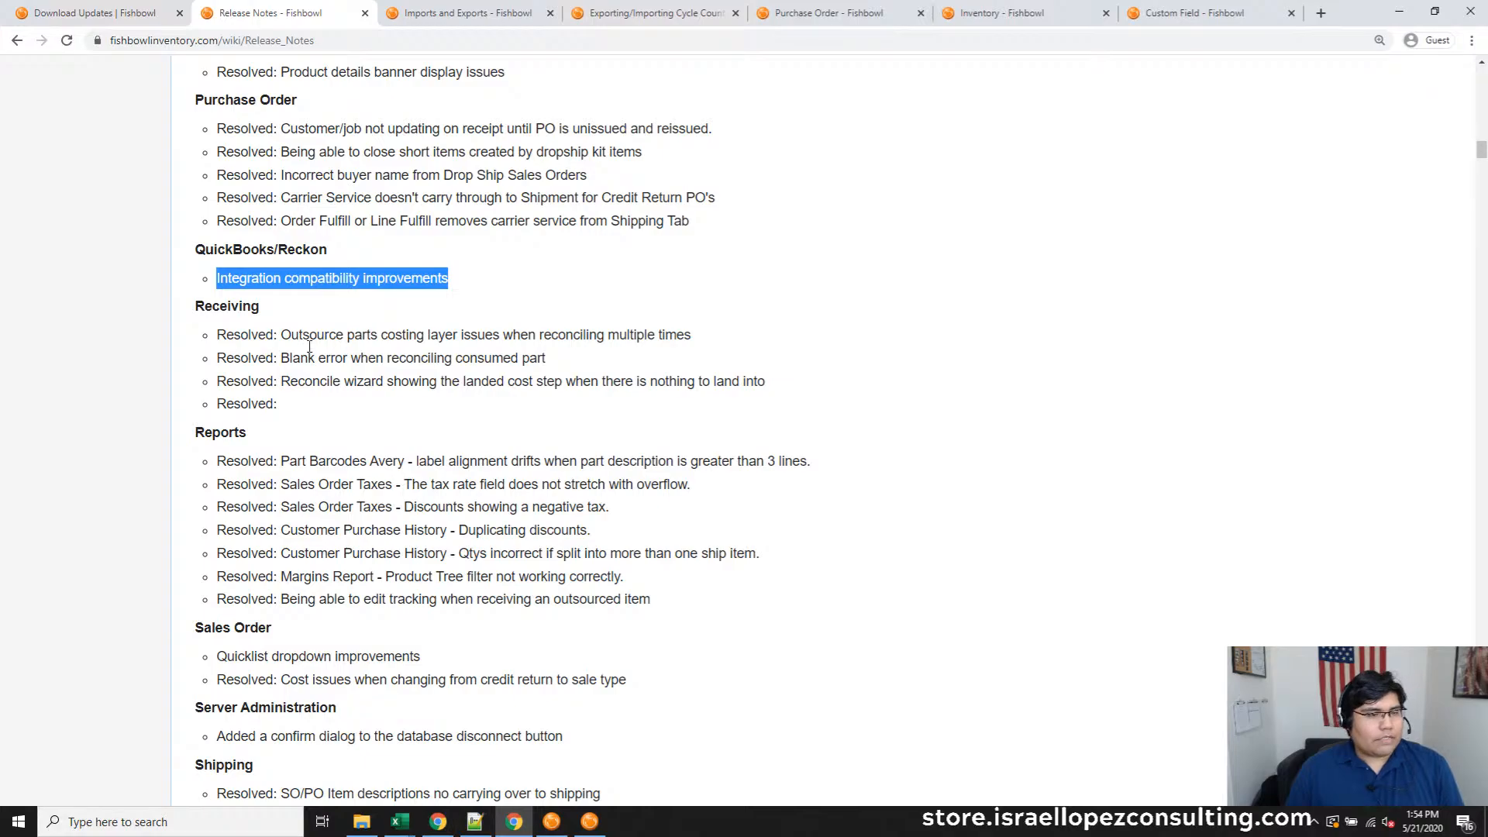
{"action": "left_click_drag", "start_coordinate": [279, 404], "coordinate": [530, 358]}
{"action": "left_click", "coordinate": [298, 368]}
{"action": "left_click_drag", "start_coordinate": [341, 380], "coordinate": [744, 380]}
{"action": "scroll", "coordinate": [336, 450], "scroll_direction": "down", "scroll_amount": 2}
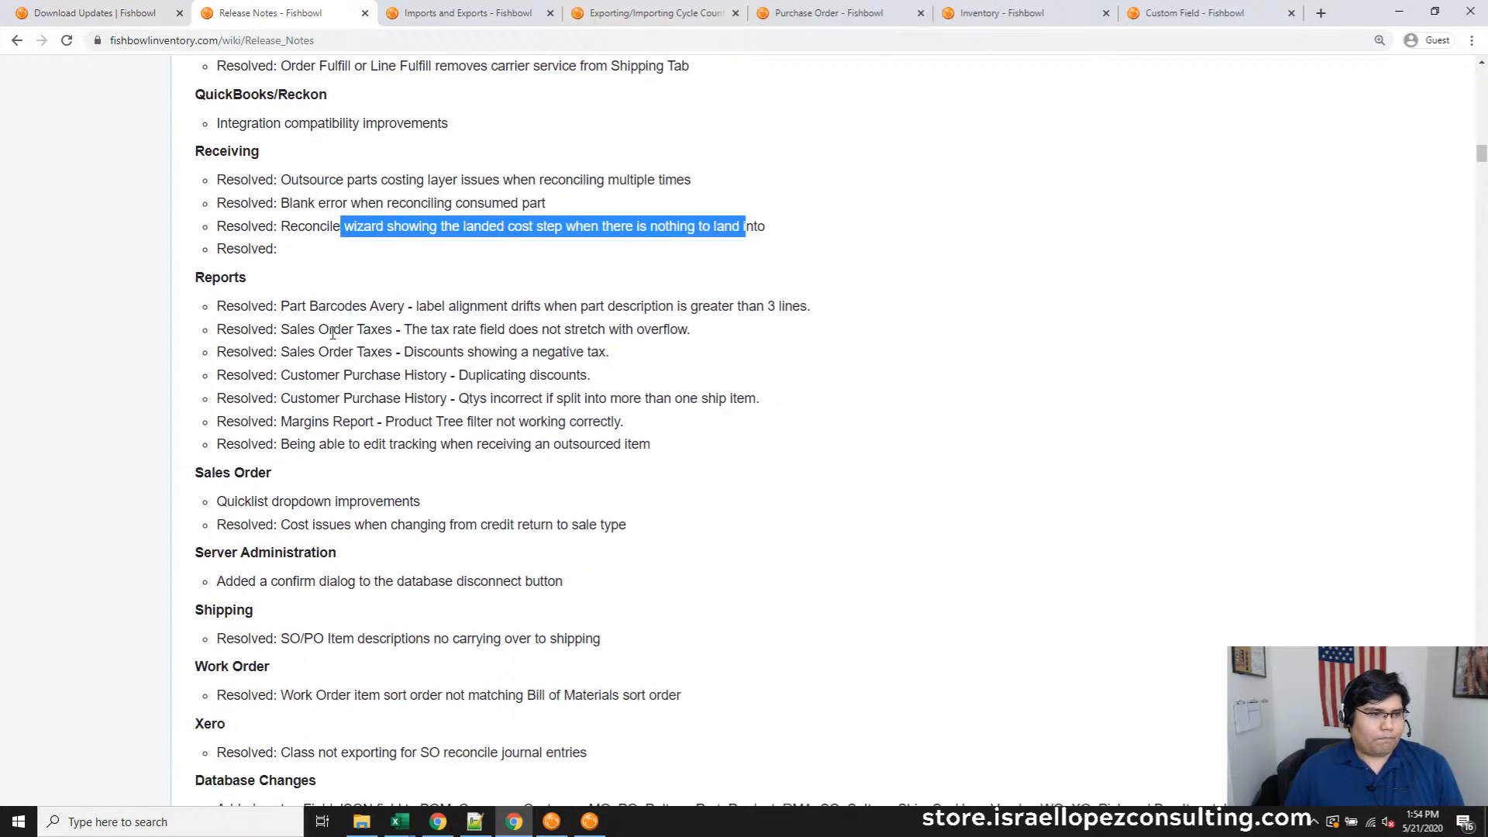
Highlight the resolved Reports entries and look through the remaining module fixes down to Database Changes
{"action": "left_click", "coordinate": [344, 313]}
{"action": "left_click_drag", "start_coordinate": [270, 302], "coordinate": [496, 422]}
{"action": "scroll", "coordinate": [411, 442], "scroll_direction": "down", "scroll_amount": 2}
{"action": "scroll", "coordinate": [410, 440], "scroll_direction": "down", "scroll_amount": 2}
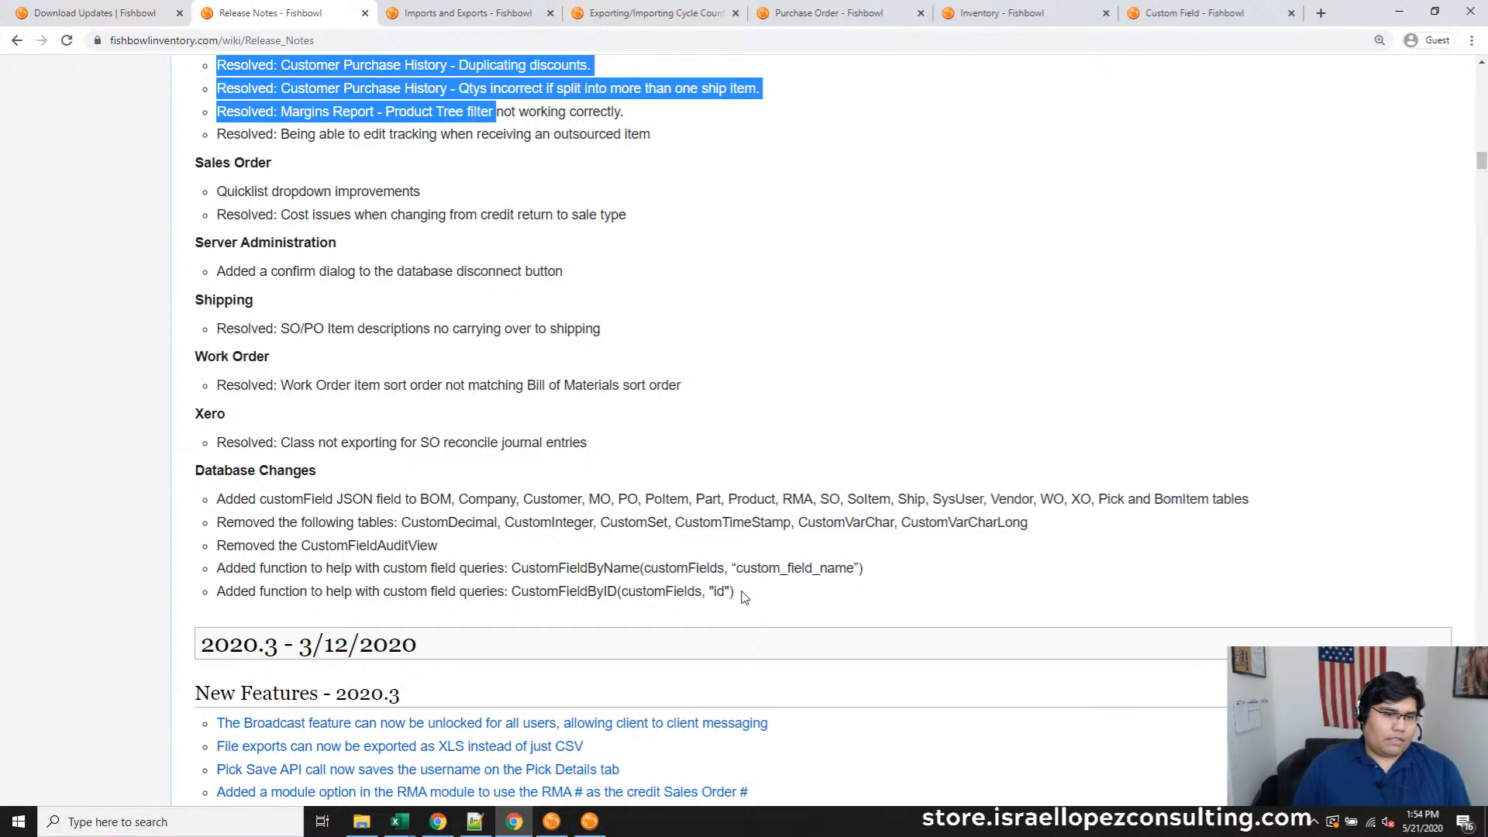
Highlight and read the Database Changes entries on custom field tables and query functions
{"action": "left_click_drag", "start_coordinate": [738, 593], "coordinate": [329, 527]}
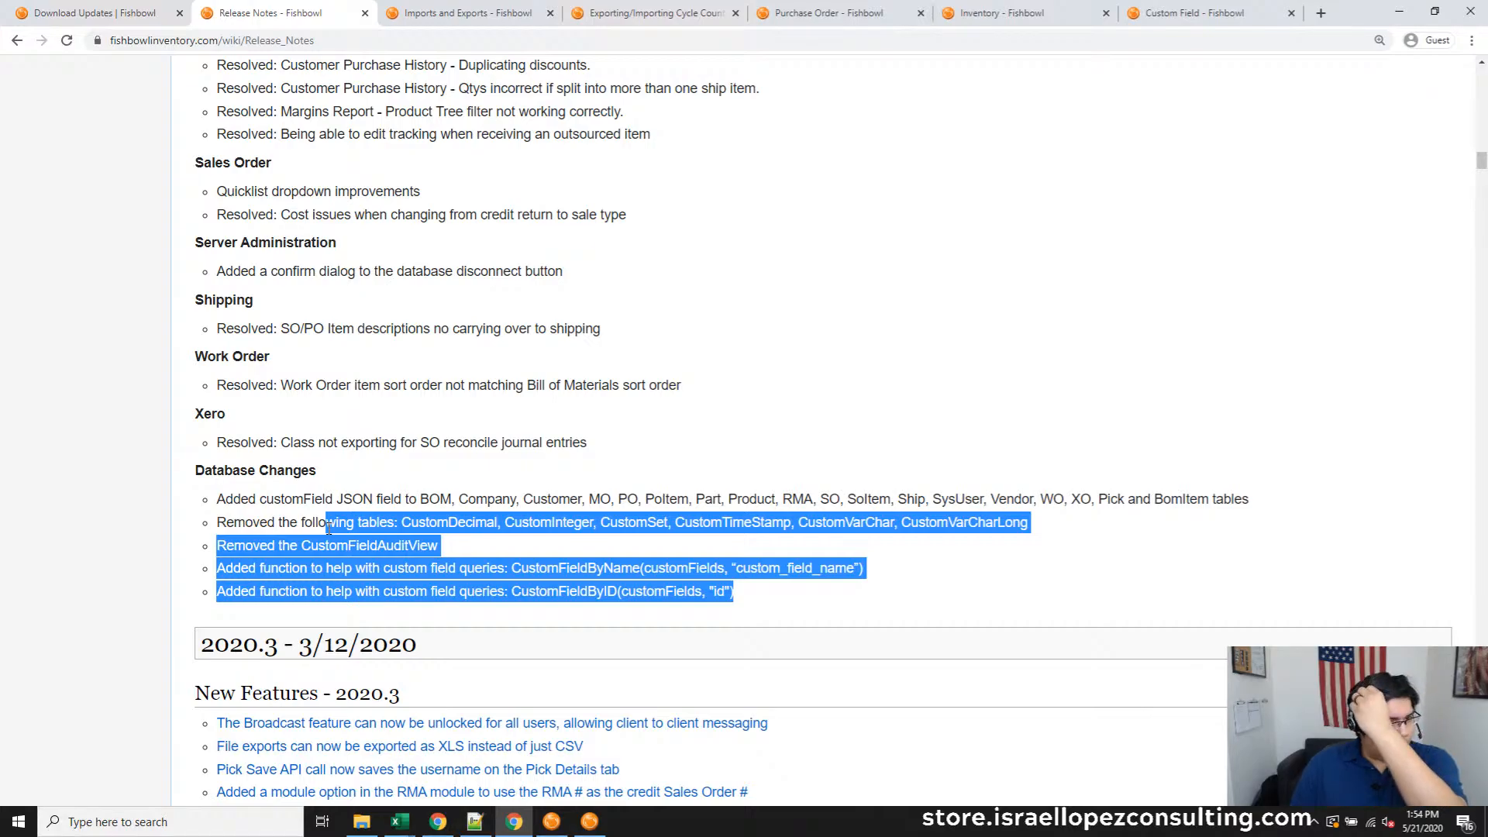
{"action": "left_click", "coordinate": [756, 592]}
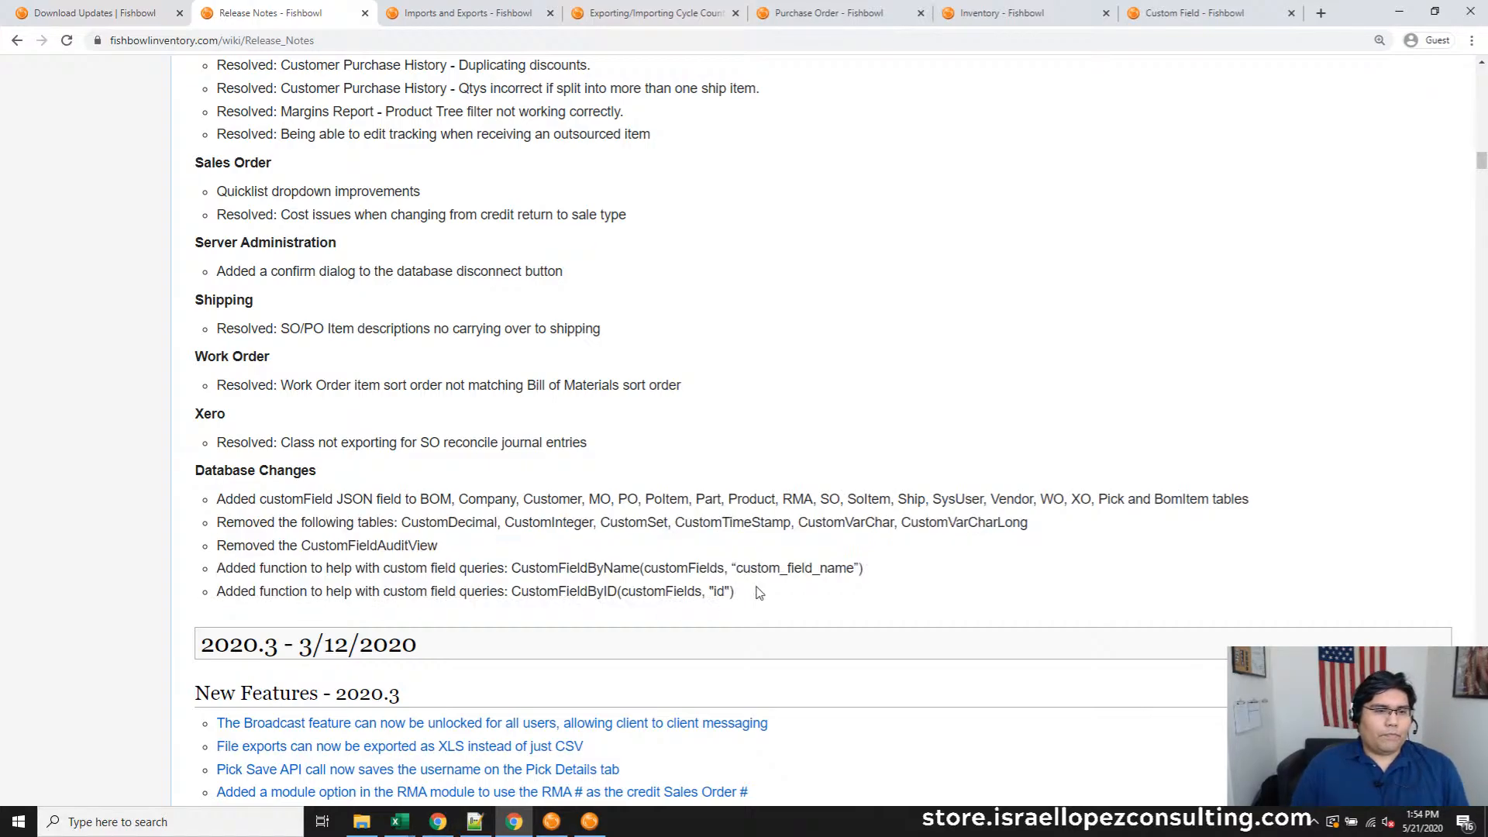
{"action": "left_click_drag", "start_coordinate": [766, 598], "coordinate": [209, 514]}
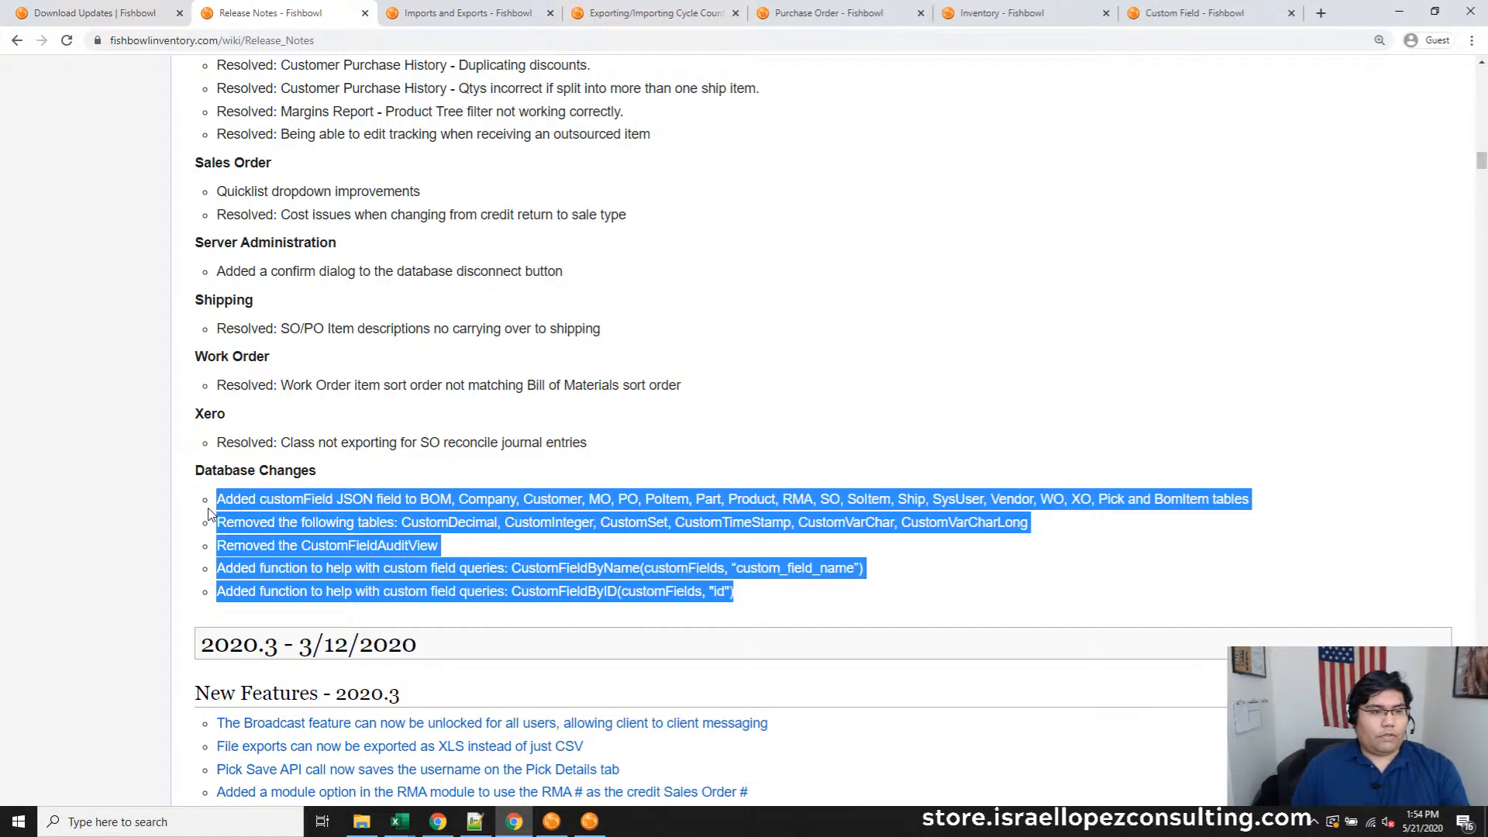
{"action": "left_click", "coordinate": [595, 574]}
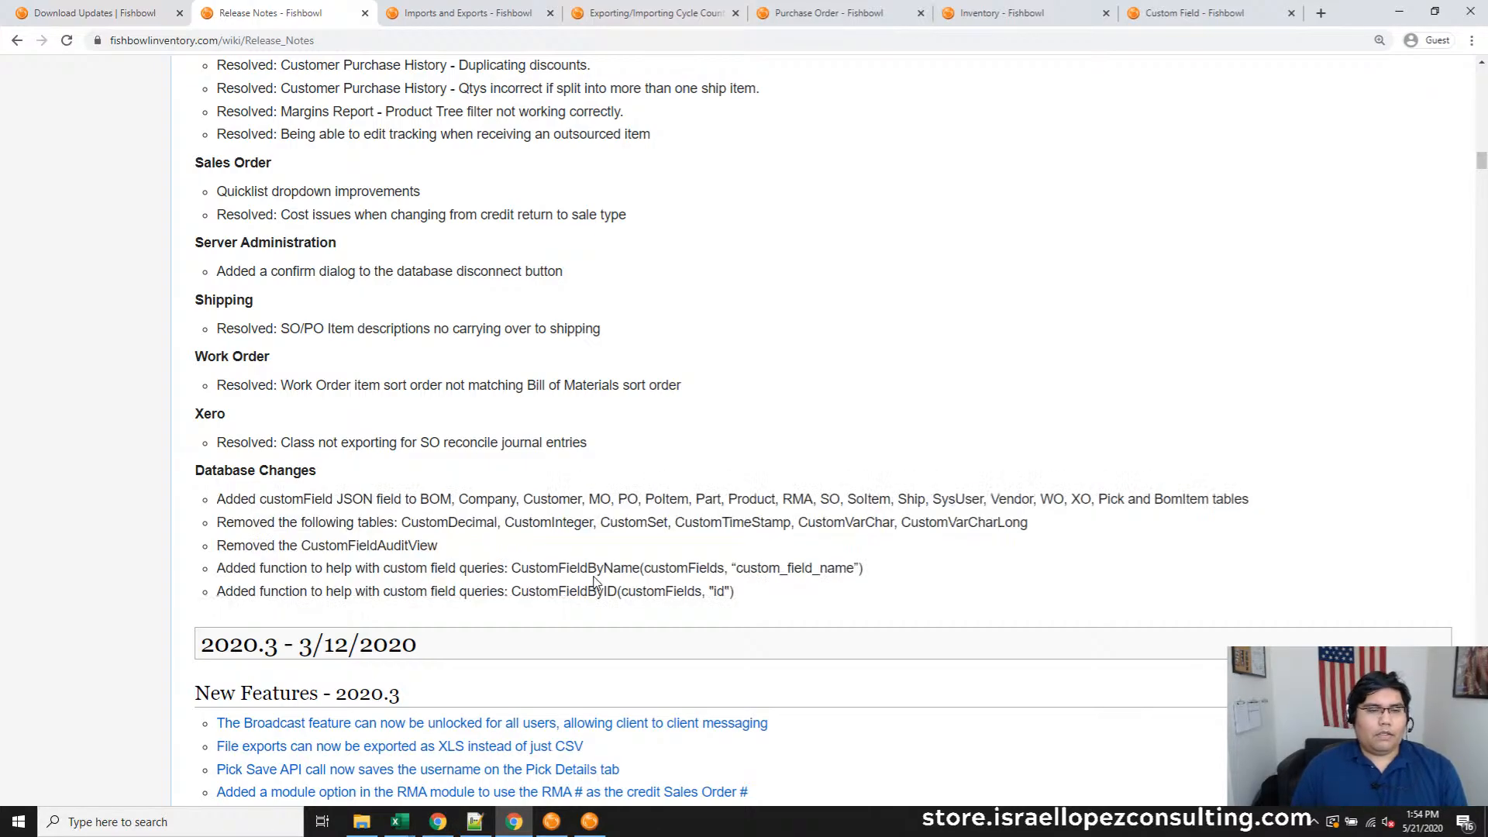
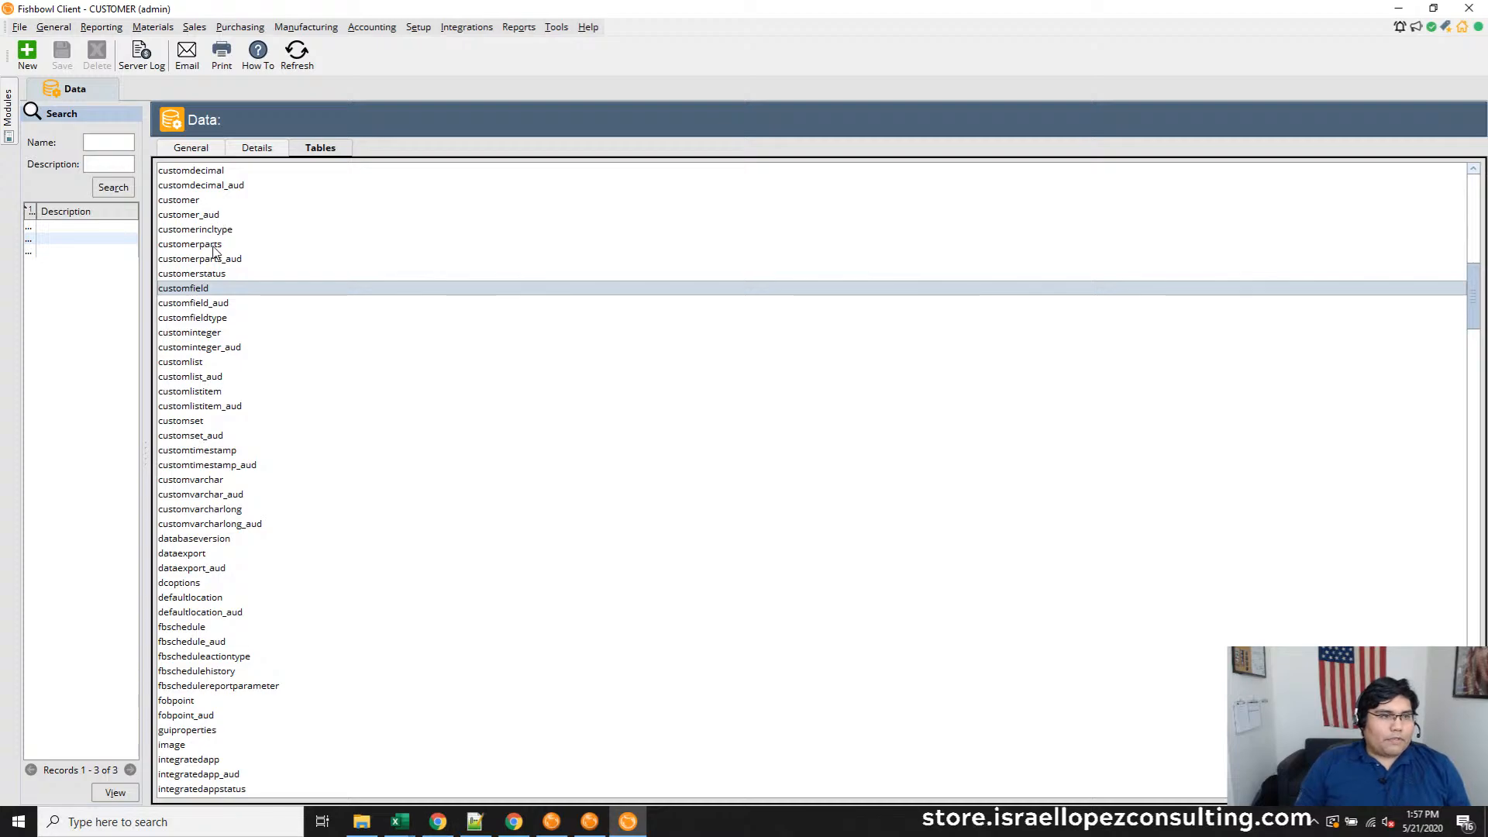
Examine the custom field tables in the CUSTOMER database, including custominteger, customlist, customvarcharlong, customtimestamp, customset and customvarchar
{"action": "left_click", "coordinate": [230, 334]}
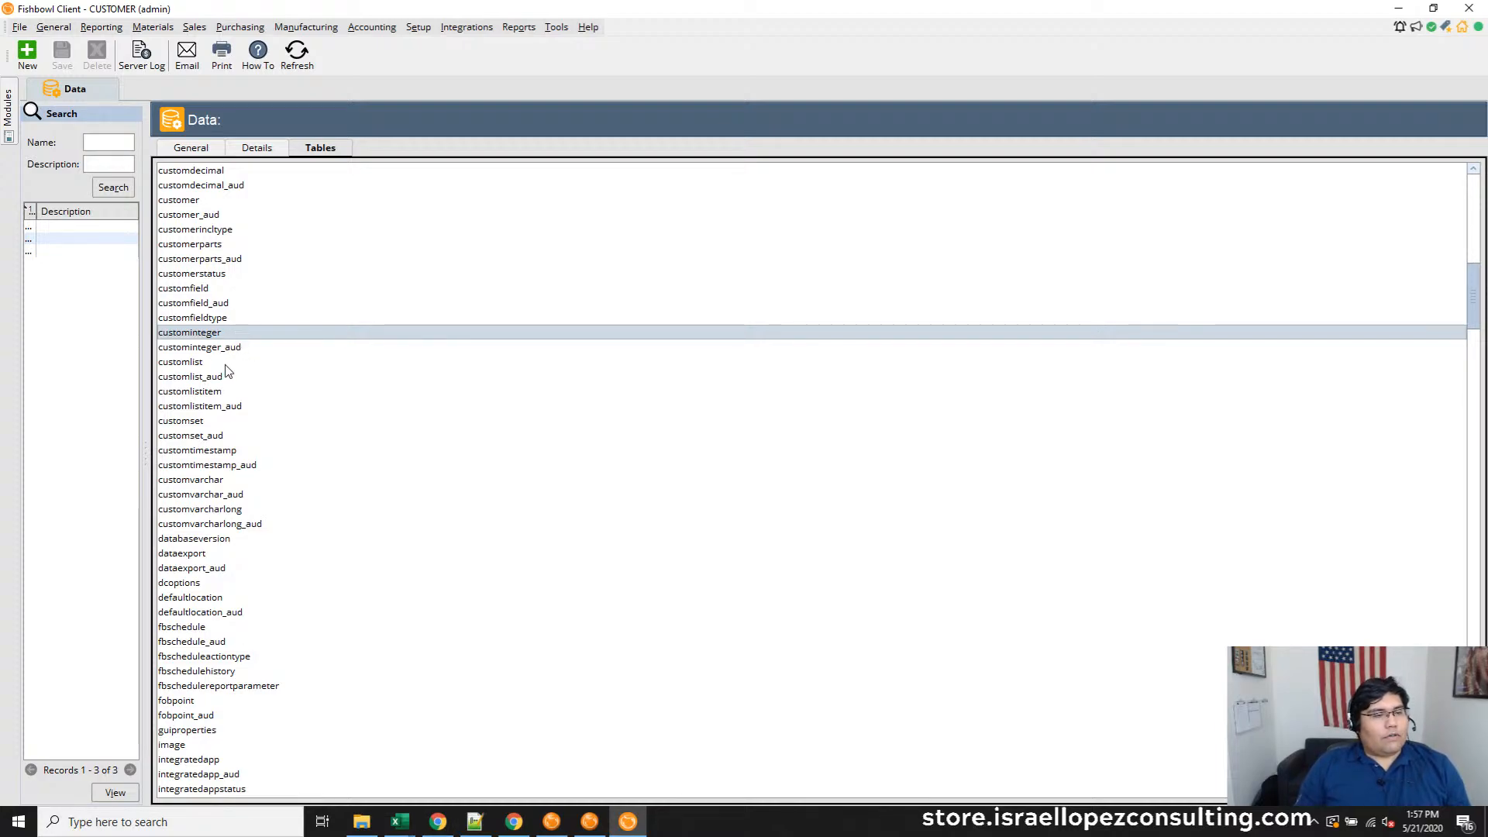
{"action": "left_click", "coordinate": [228, 362]}
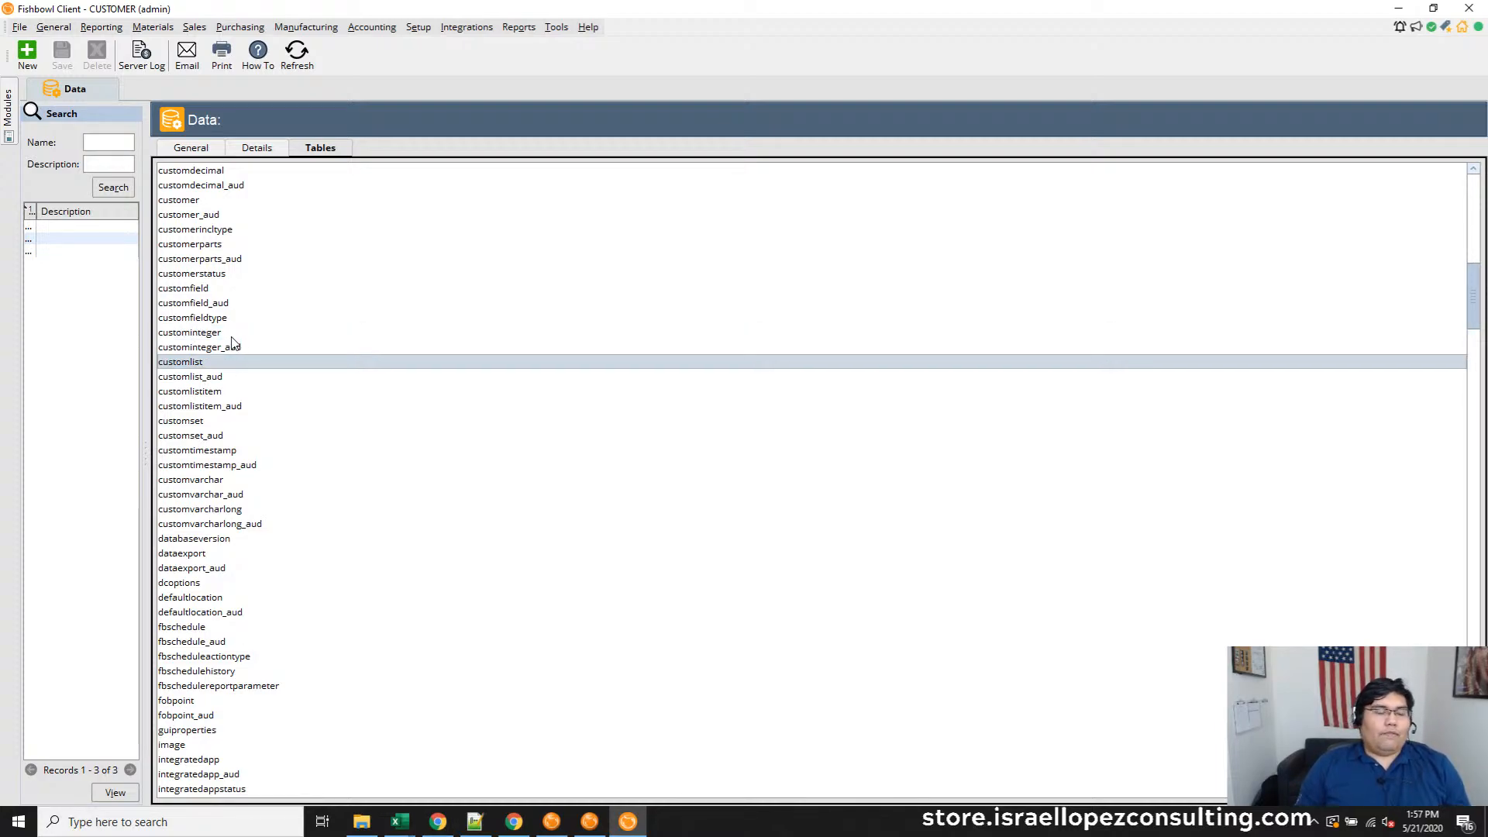
{"action": "left_click", "coordinate": [231, 334]}
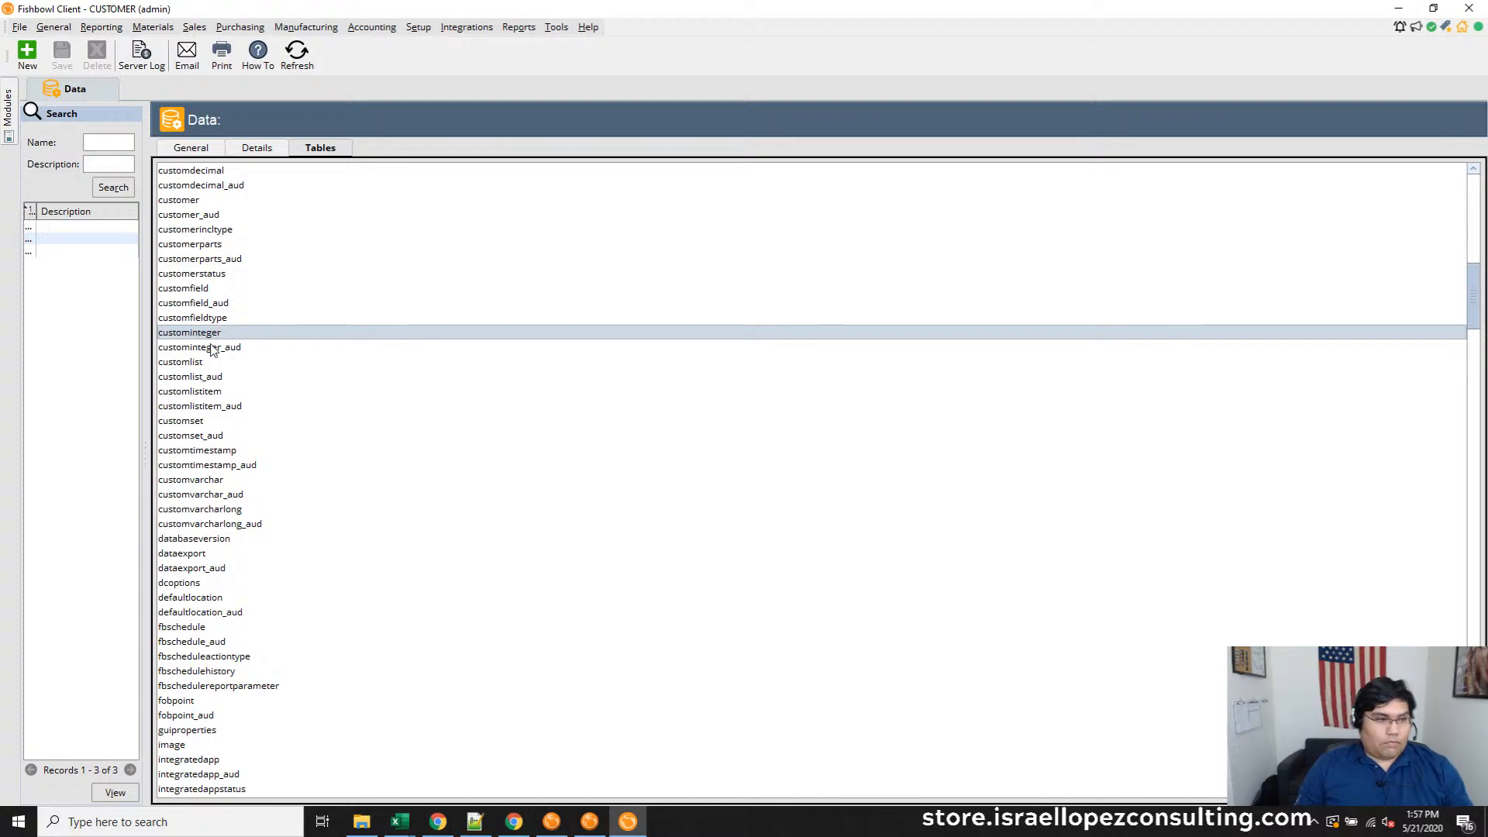
{"action": "left_click", "coordinate": [219, 487]}
{"action": "left_click", "coordinate": [245, 513]}
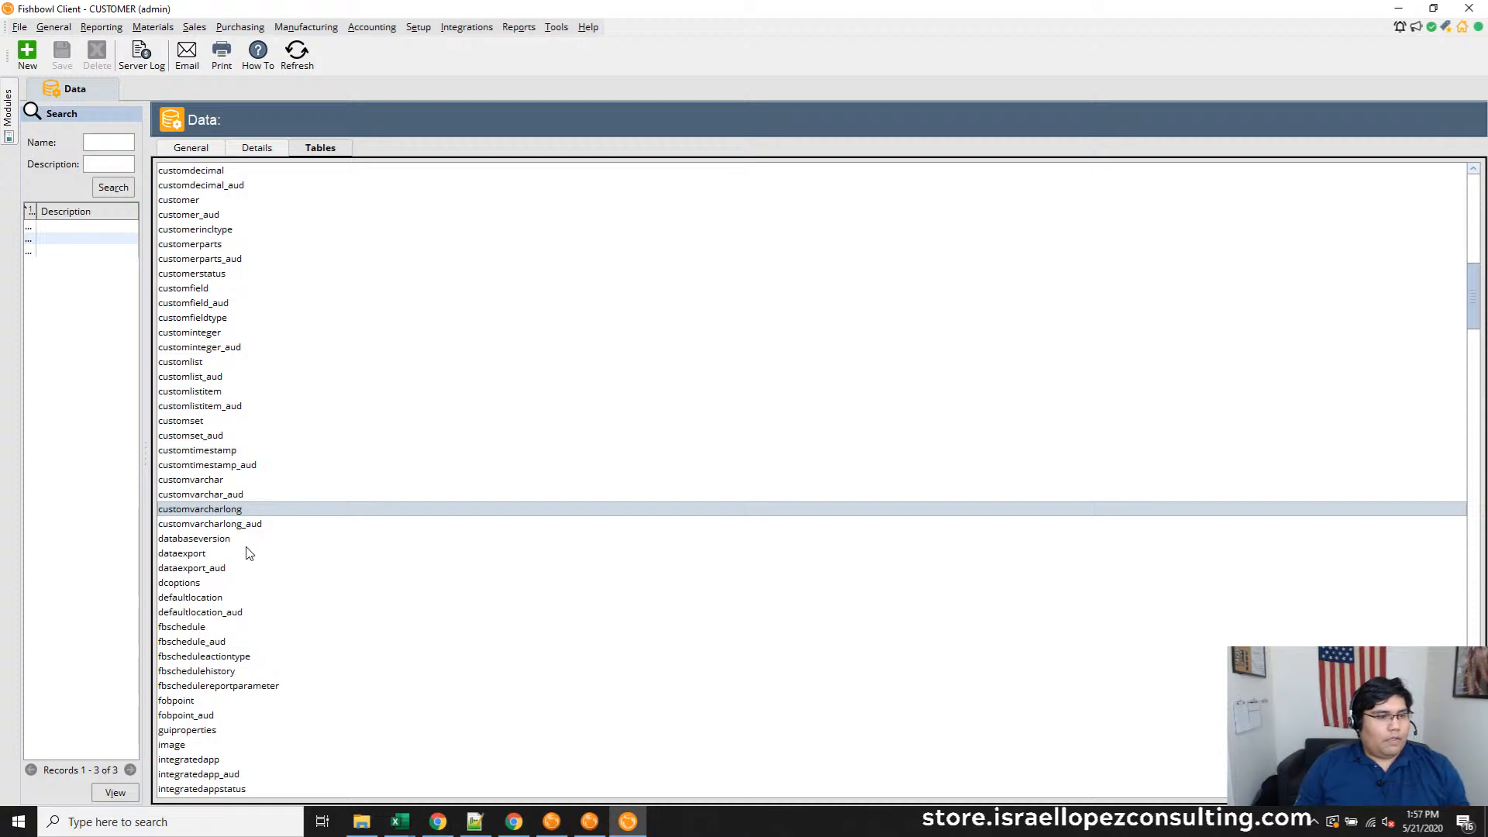
{"action": "left_click", "coordinate": [217, 452]}
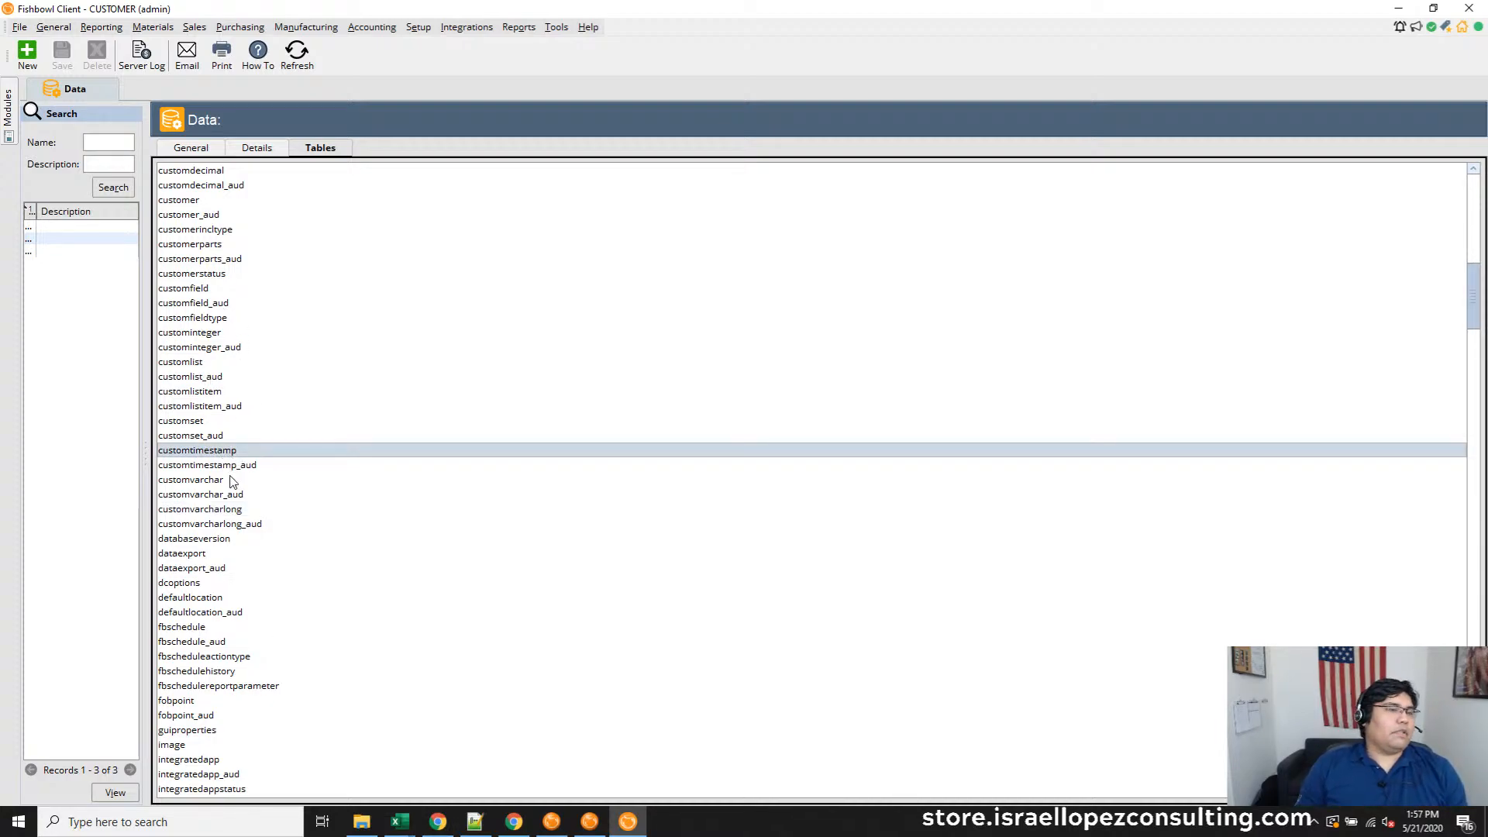
{"action": "left_click", "coordinate": [215, 424]}
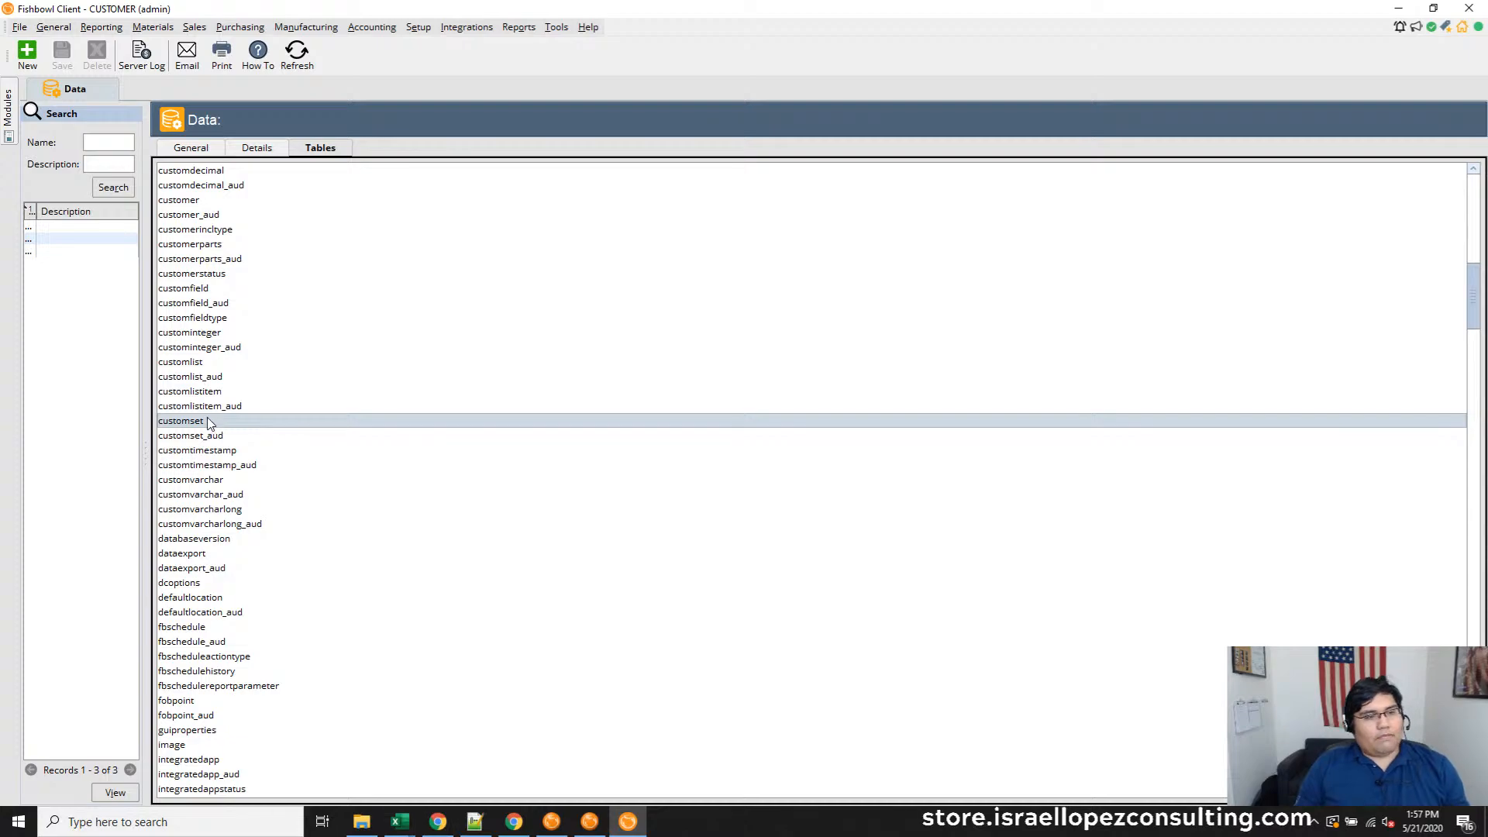
{"action": "left_click", "coordinate": [234, 480]}
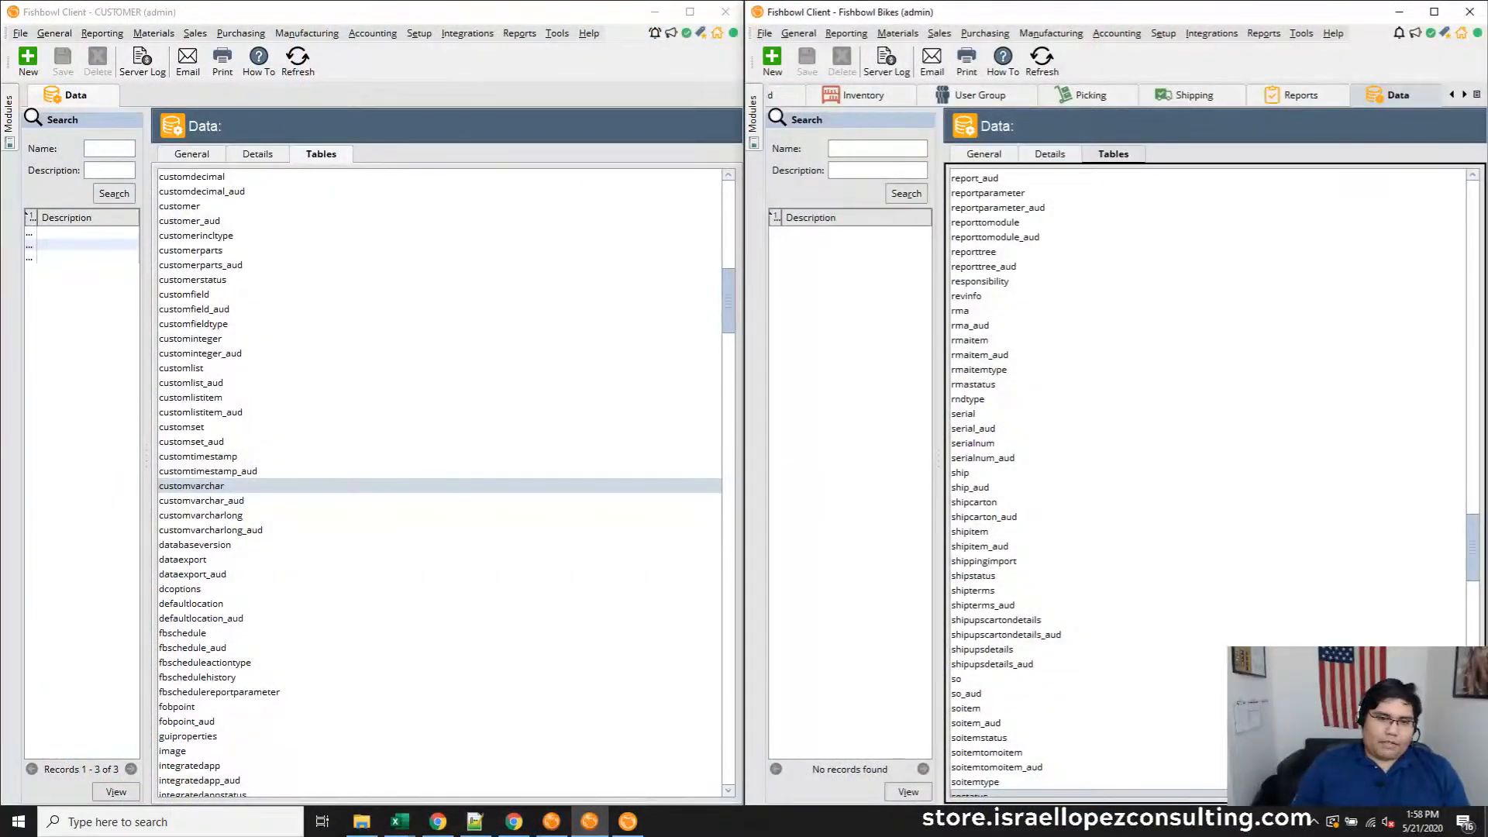
Find the customfield table in the Fishbowl Bikes table list and compare it with custominteger in the CUSTOMER database
{"action": "left_click", "coordinate": [1116, 577]}
{"action": "scroll", "coordinate": [1123, 593], "scroll_direction": "down", "scroll_amount": 8}
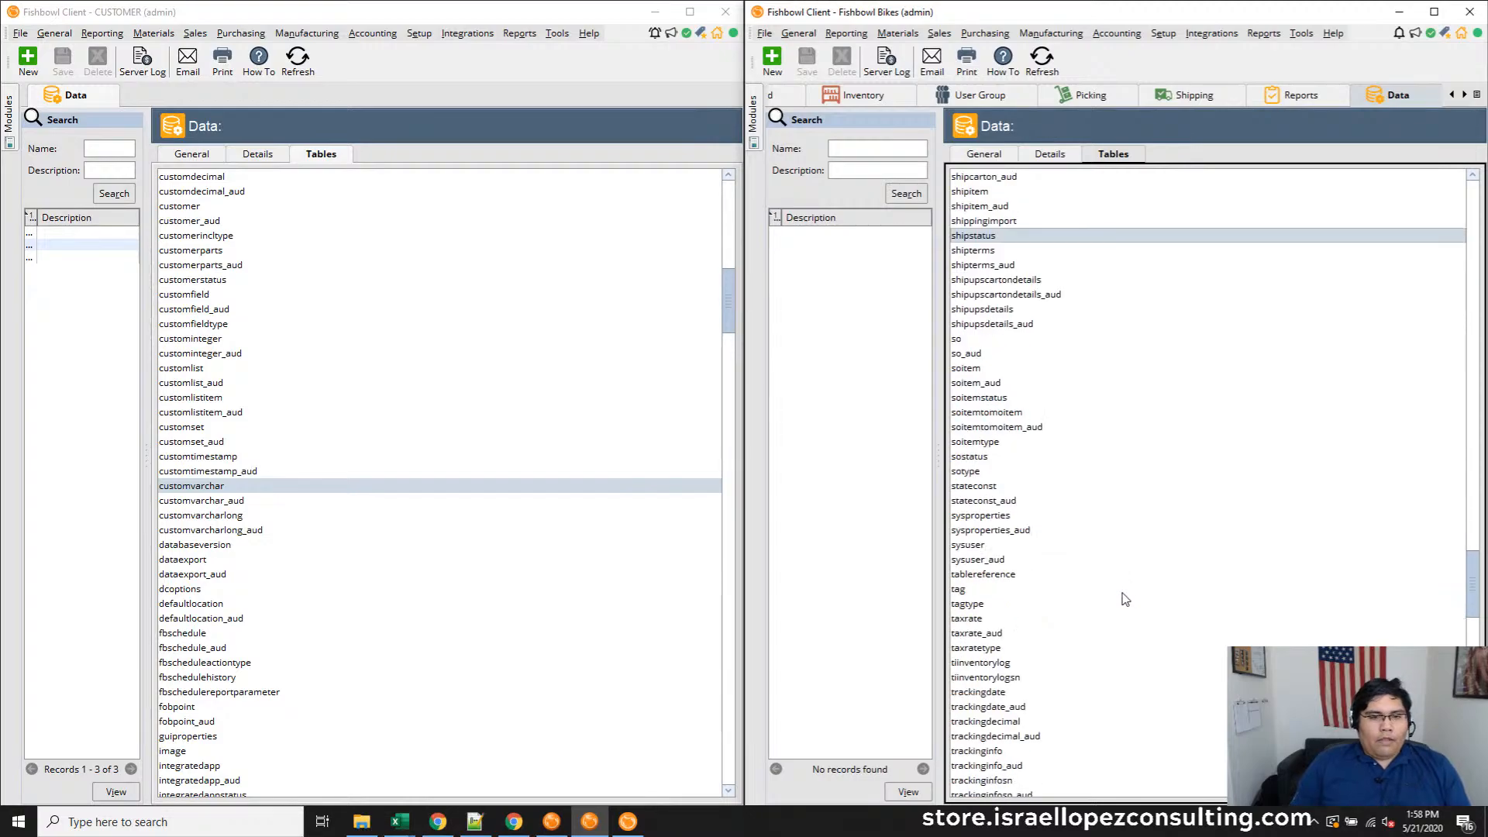
{"action": "scroll", "coordinate": [1126, 599], "scroll_direction": "up", "scroll_amount": 13}
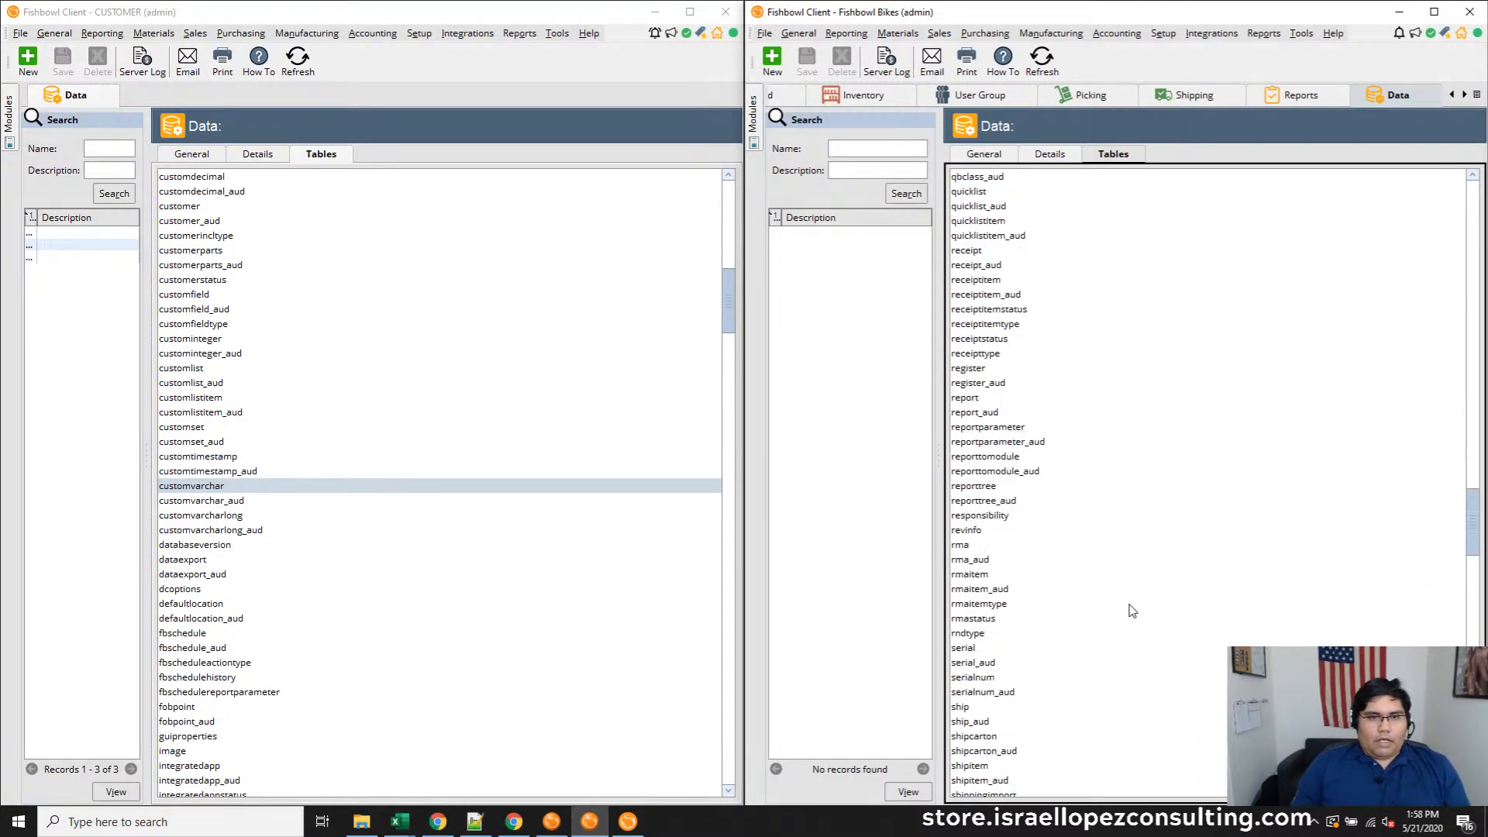
{"action": "scroll", "coordinate": [1132, 612], "scroll_direction": "up", "scroll_amount": 20}
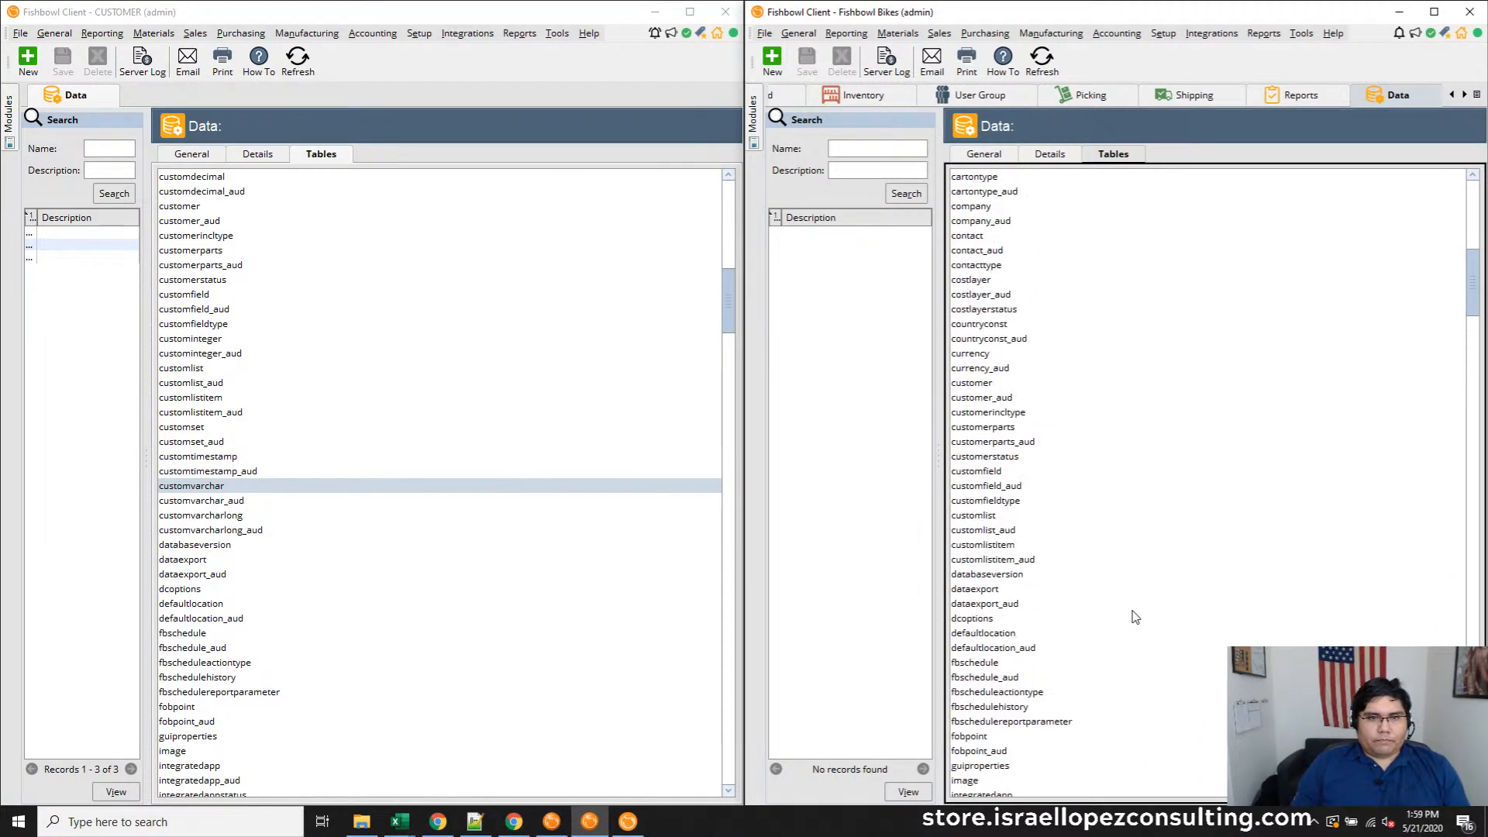
{"action": "left_click", "coordinate": [990, 473]}
{"action": "left_click", "coordinate": [195, 339]}
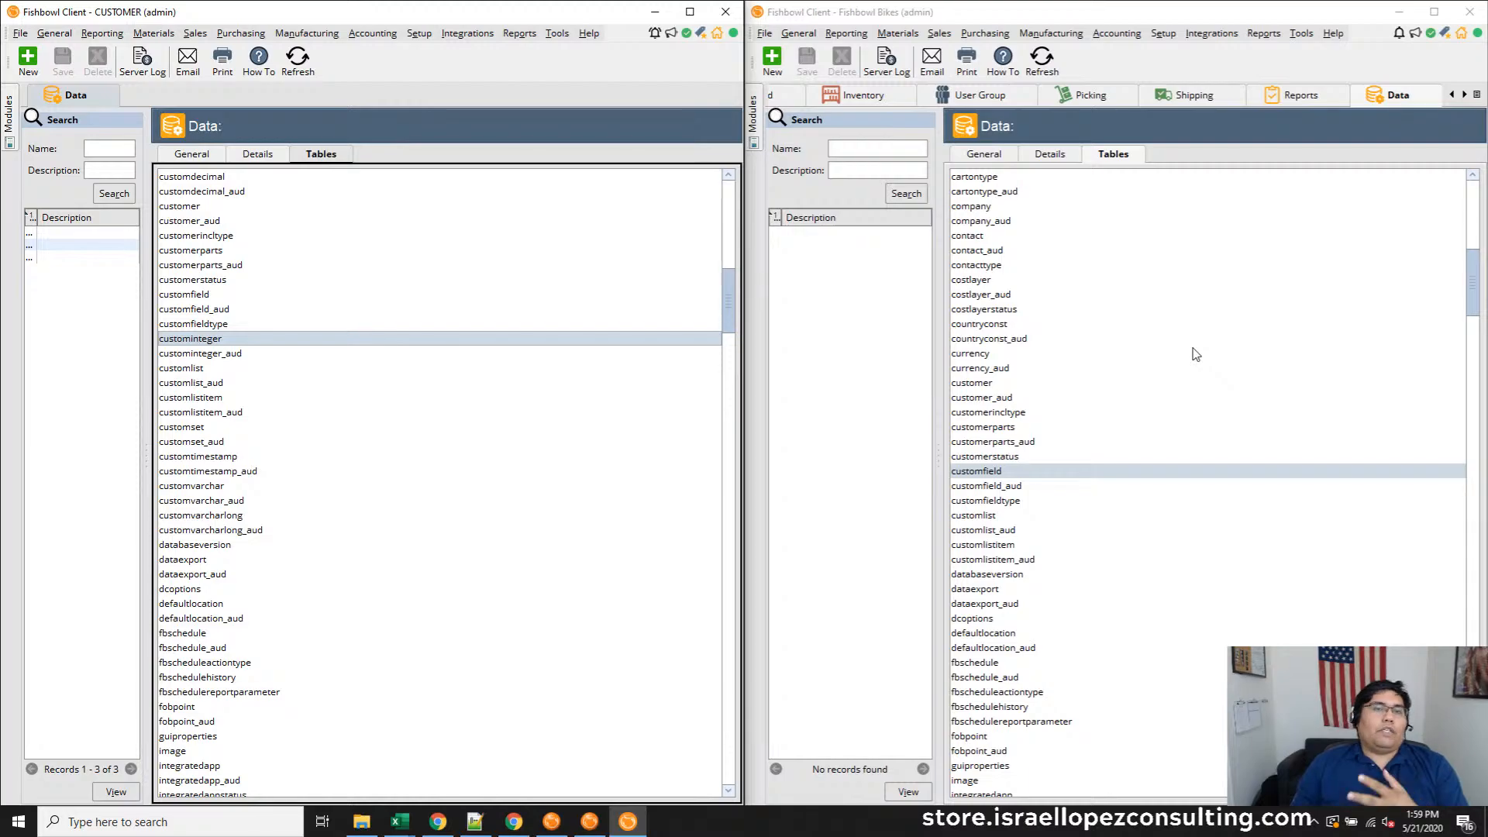
Highlight the customField JSON entry under Database Changes in Chrome, and return to the Fishbowl Bikes client
{"action": "left_click", "coordinate": [513, 822]}
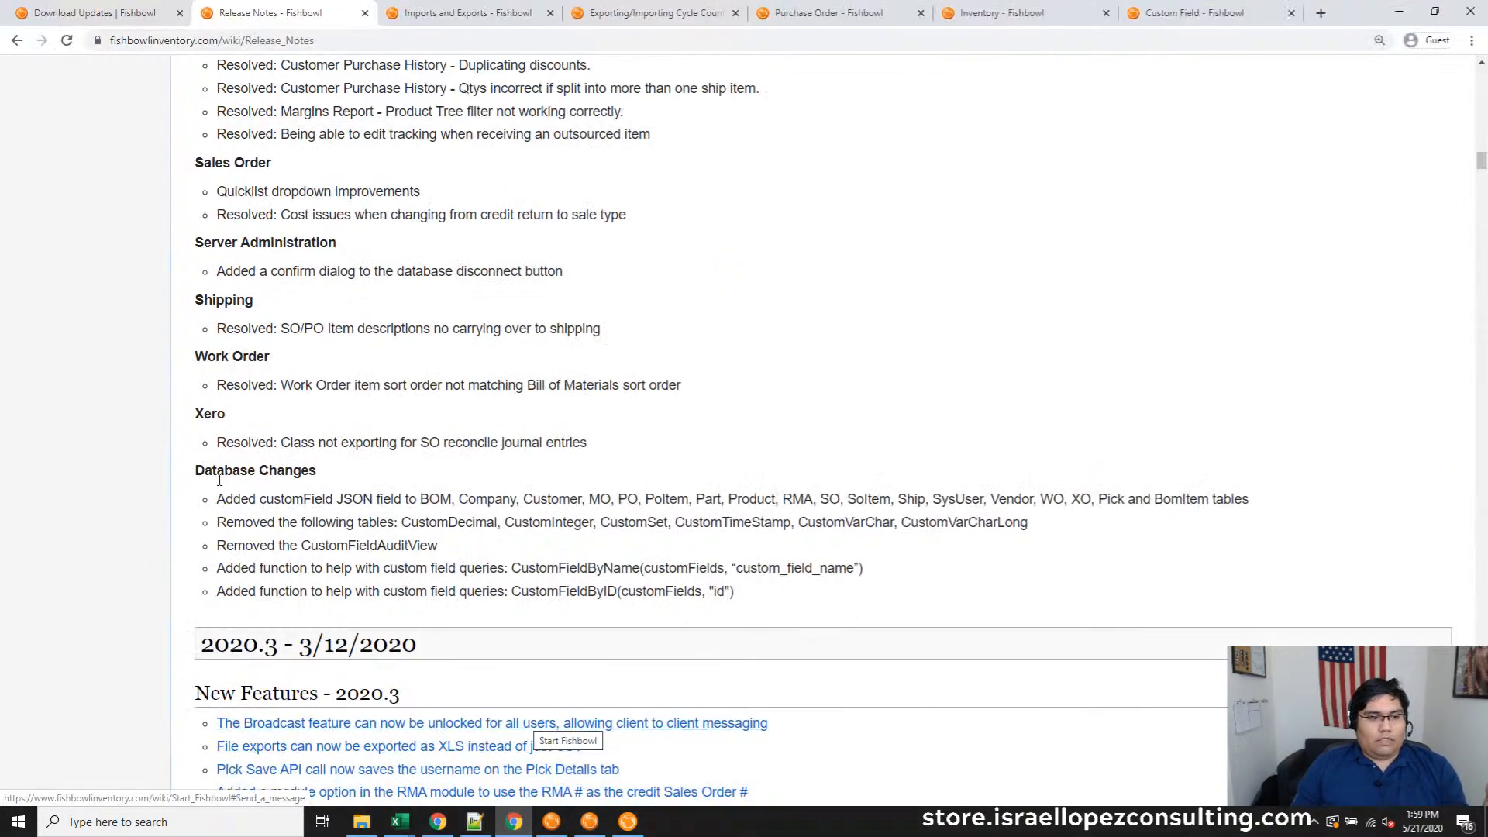
{"action": "left_click_drag", "start_coordinate": [217, 500], "coordinate": [756, 494]}
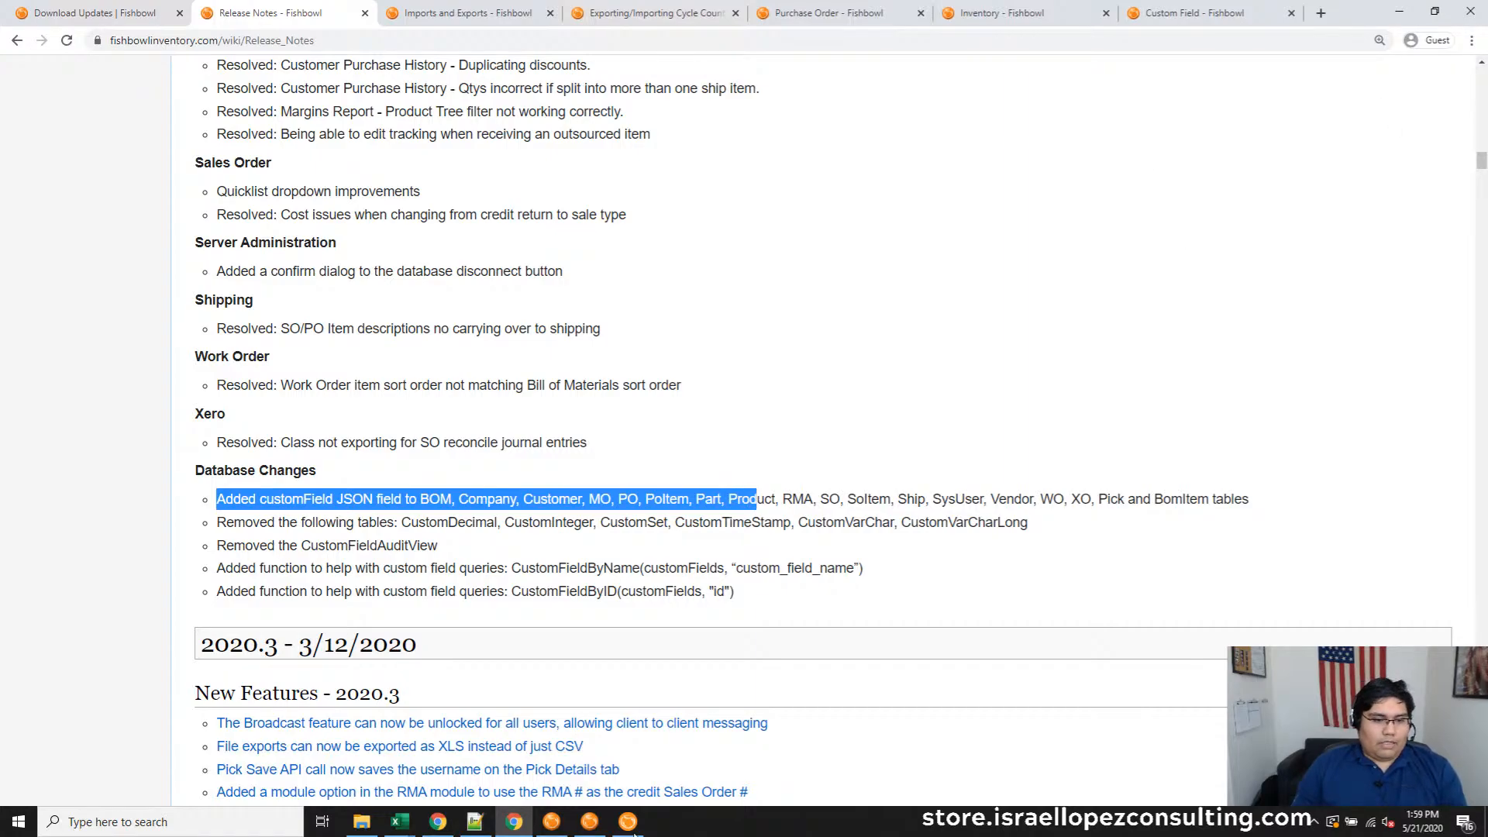
{"action": "mouse_move", "coordinate": [632, 823]}
{"action": "left_click", "coordinate": [605, 779]}
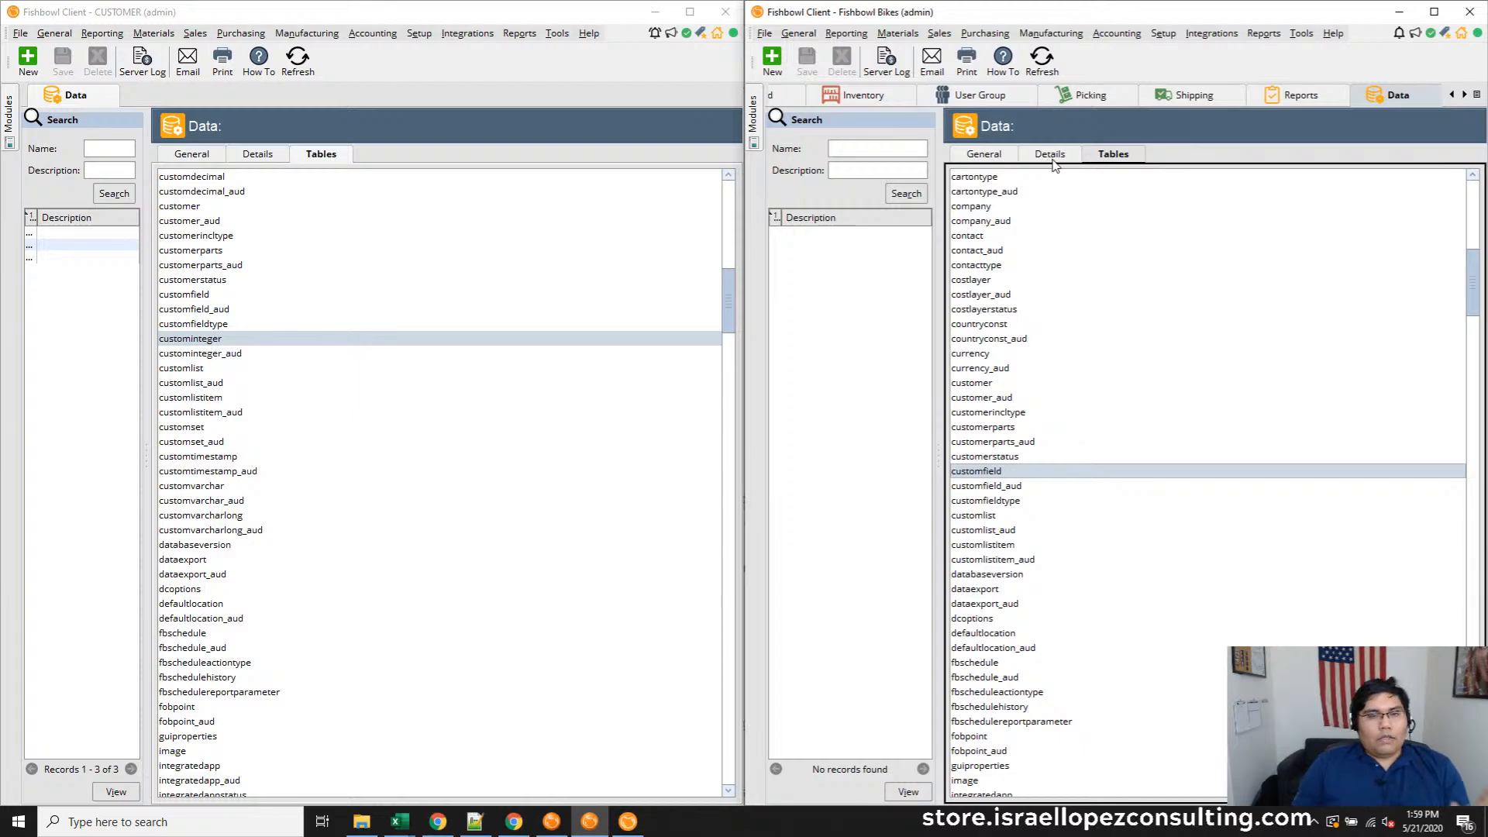
Run the SQL query "select * from so" in the Fishbowl Bikes Data module
{"action": "left_click", "coordinate": [1002, 158]}
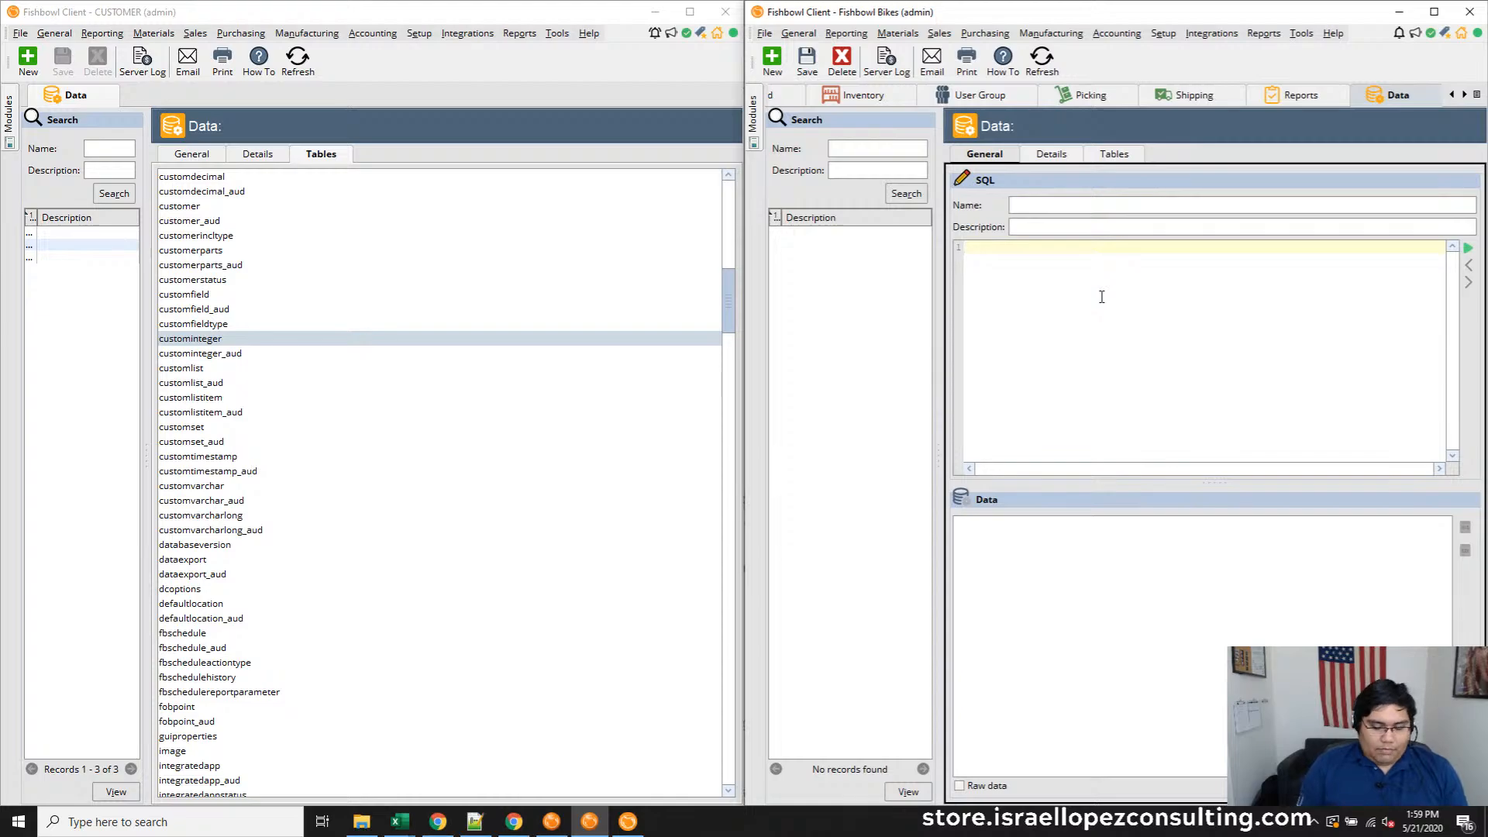
{"action": "type", "text": "from"}
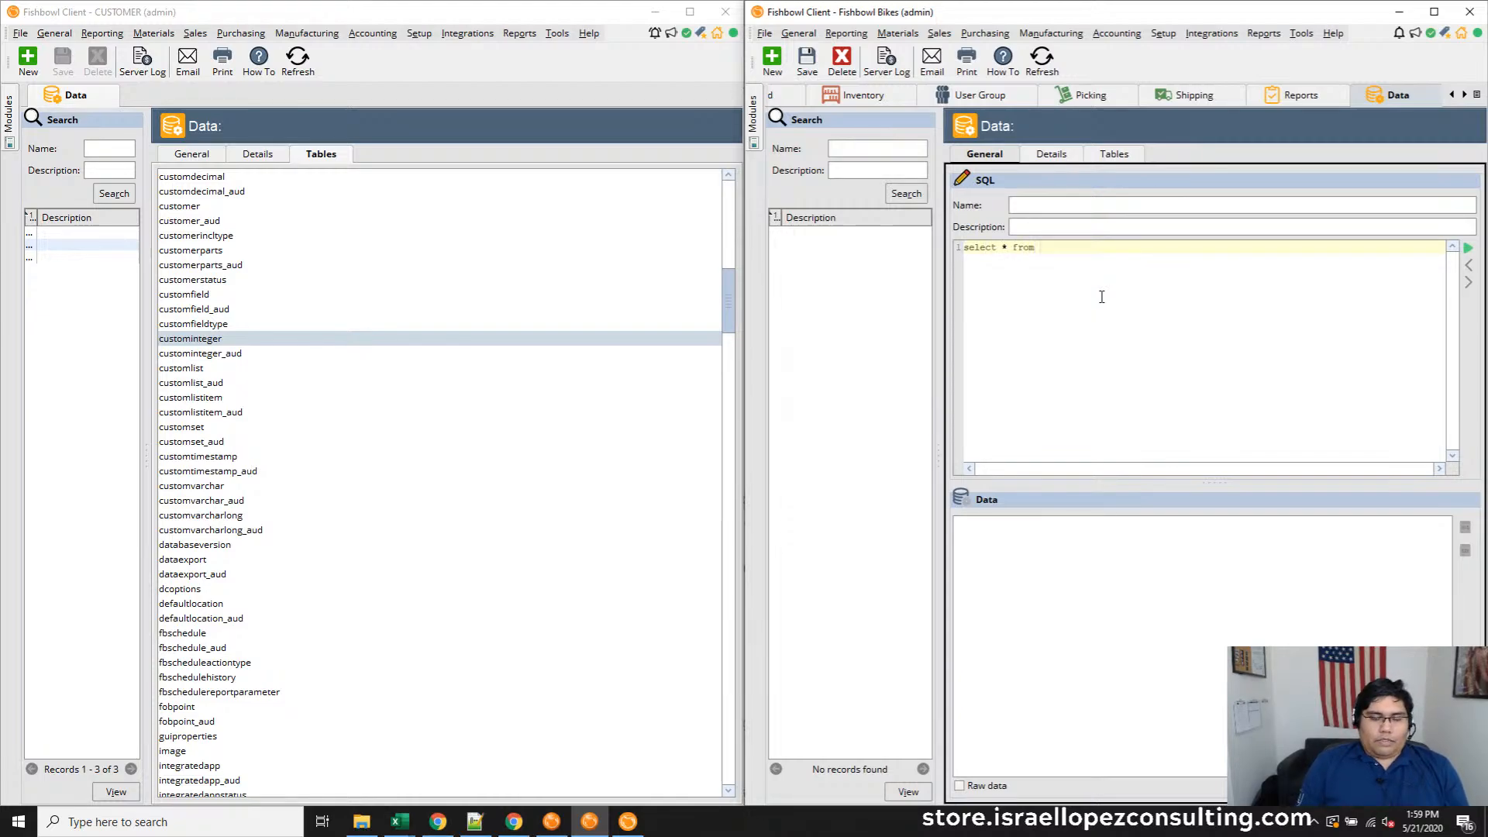
{"action": "type", "text": " so"}
{"action": "key", "text": "ctrl+Return"}
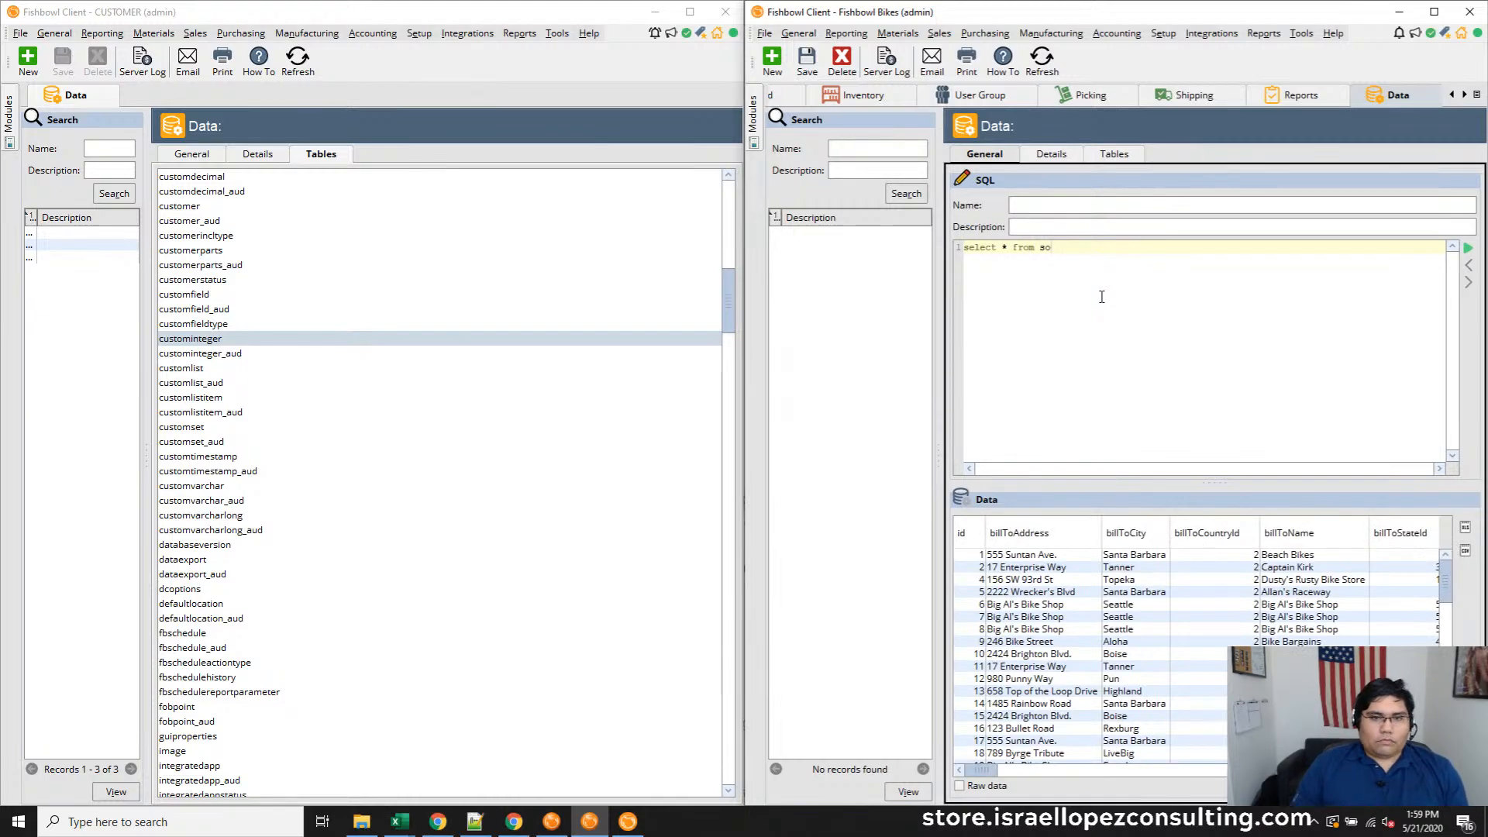
Maximize the Fishbowl Bikes client, enlarge the query results area and view the customFields column
{"action": "left_click", "coordinate": [1434, 12]}
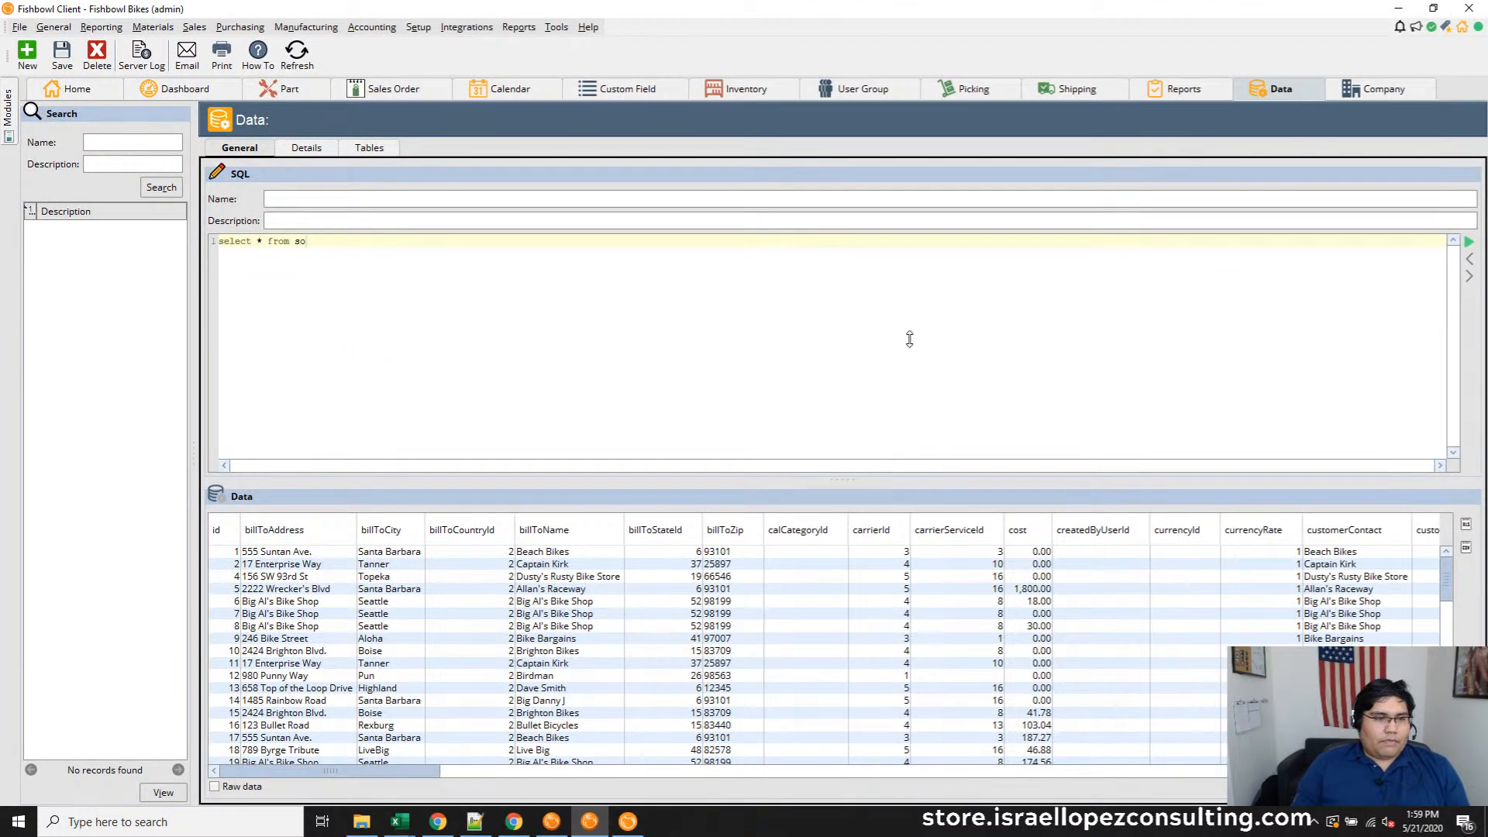
{"action": "left_click_drag", "start_coordinate": [845, 479], "coordinate": [845, 296]}
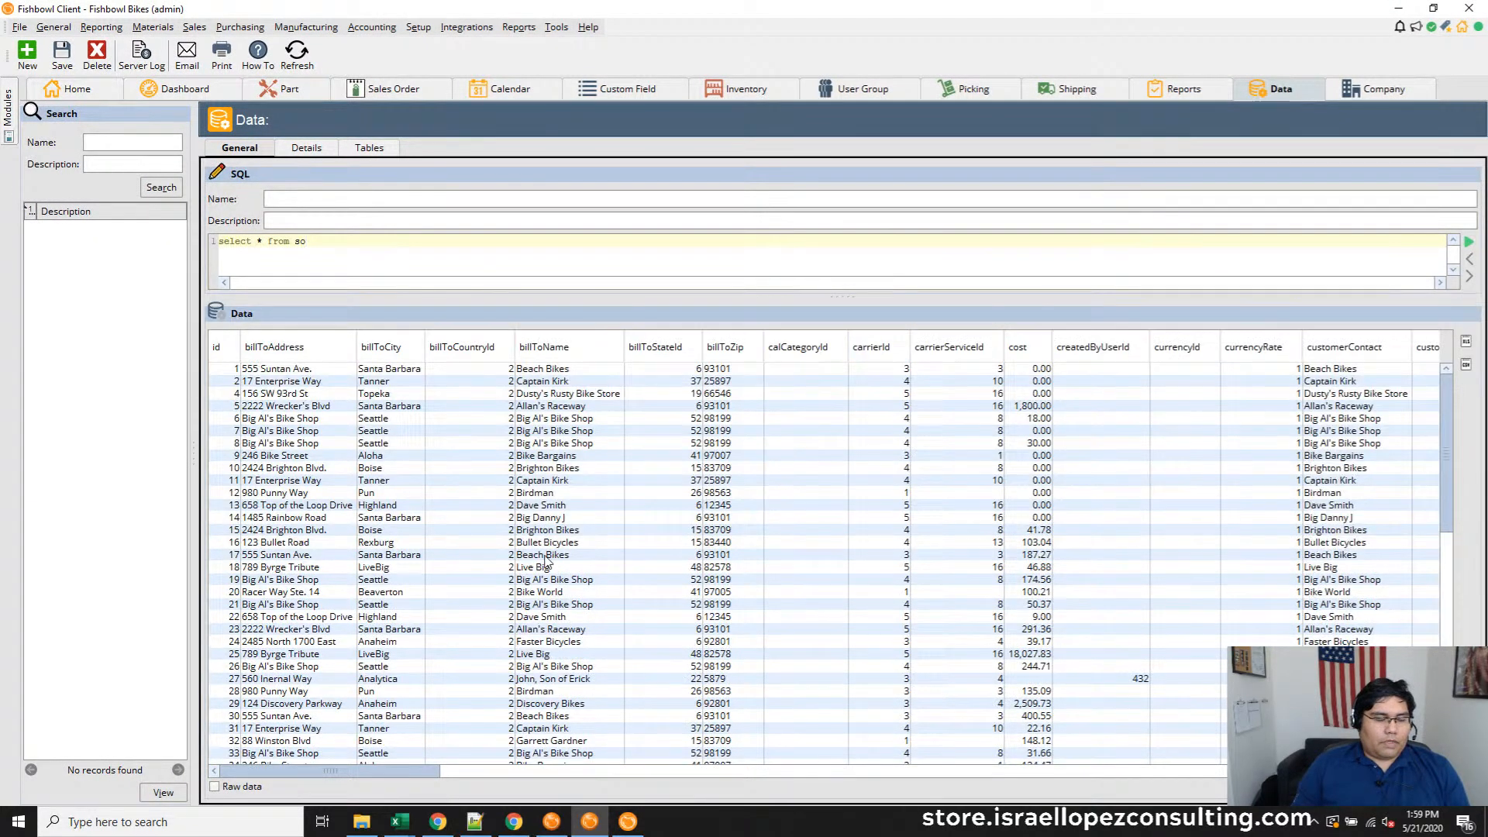
{"action": "left_click", "coordinate": [295, 505]}
{"action": "left_click_drag", "start_coordinate": [374, 772], "coordinate": [1217, 789]}
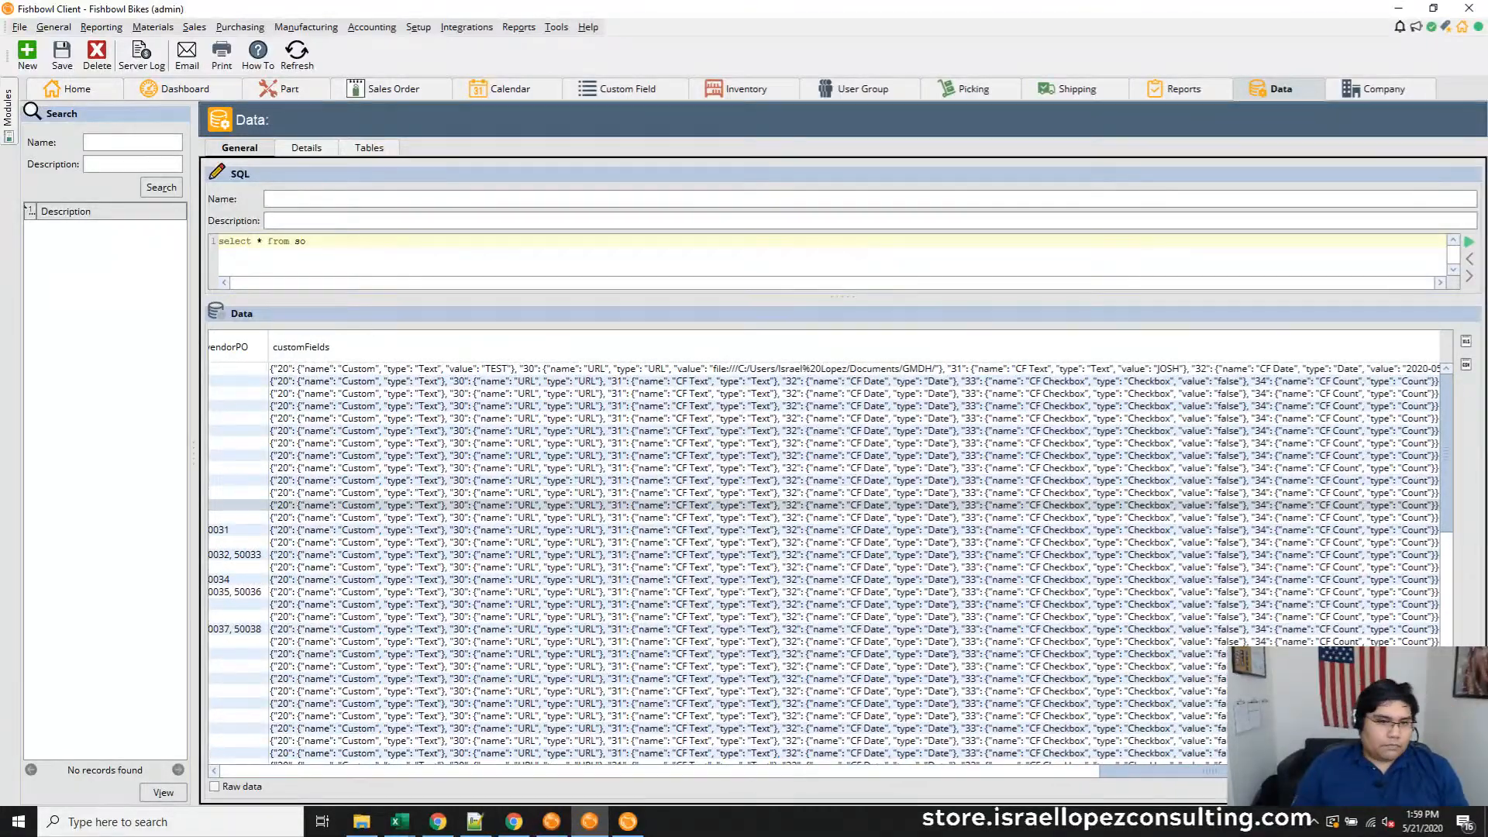
Copy the first row's customFields value from the query results and search for "JSON Pretty Print" in a new Chrome tab
{"action": "left_click", "coordinate": [1073, 371]}
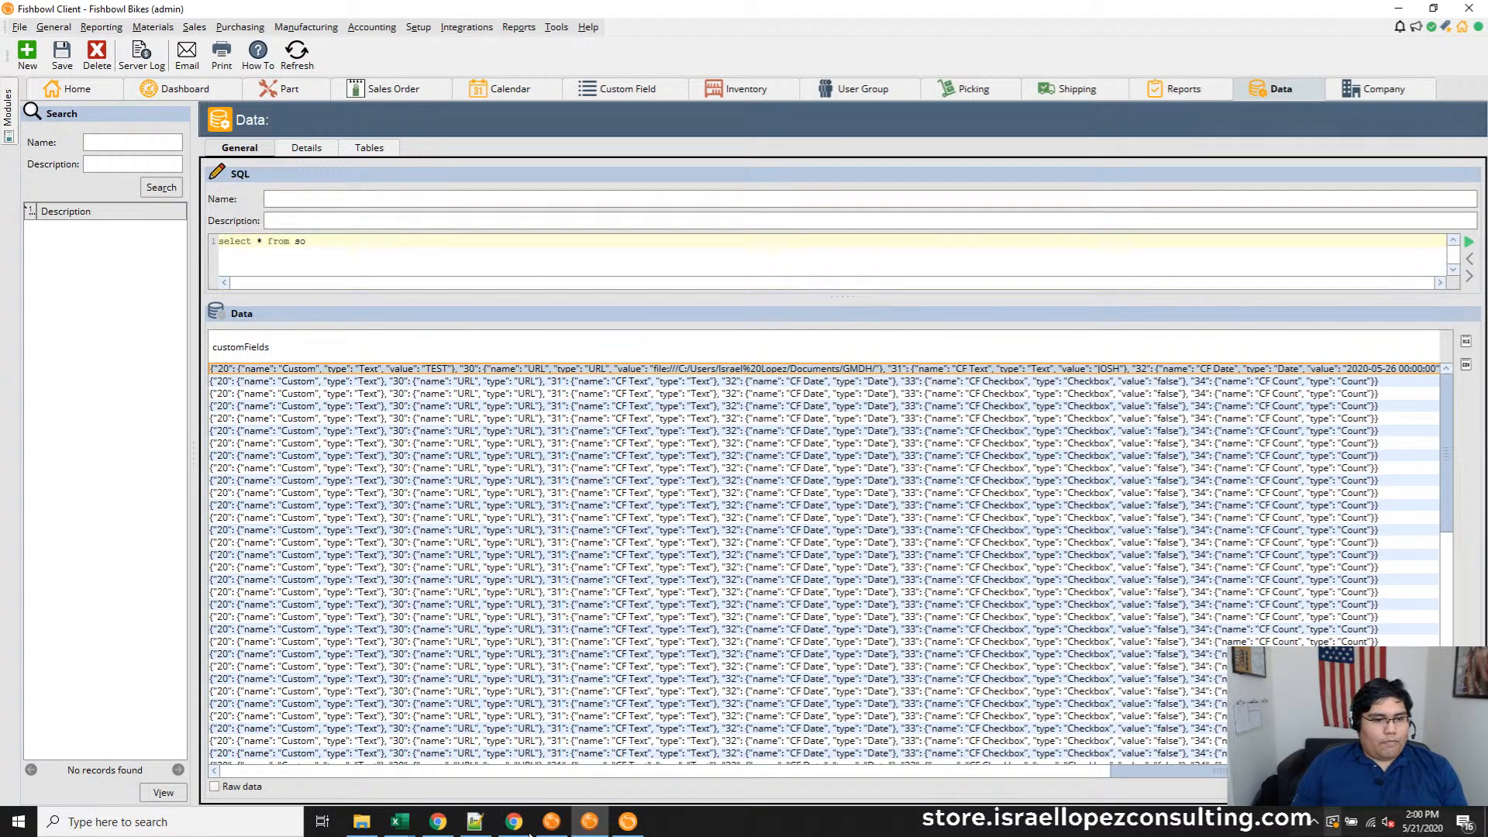
{"action": "left_click", "coordinate": [540, 779]}
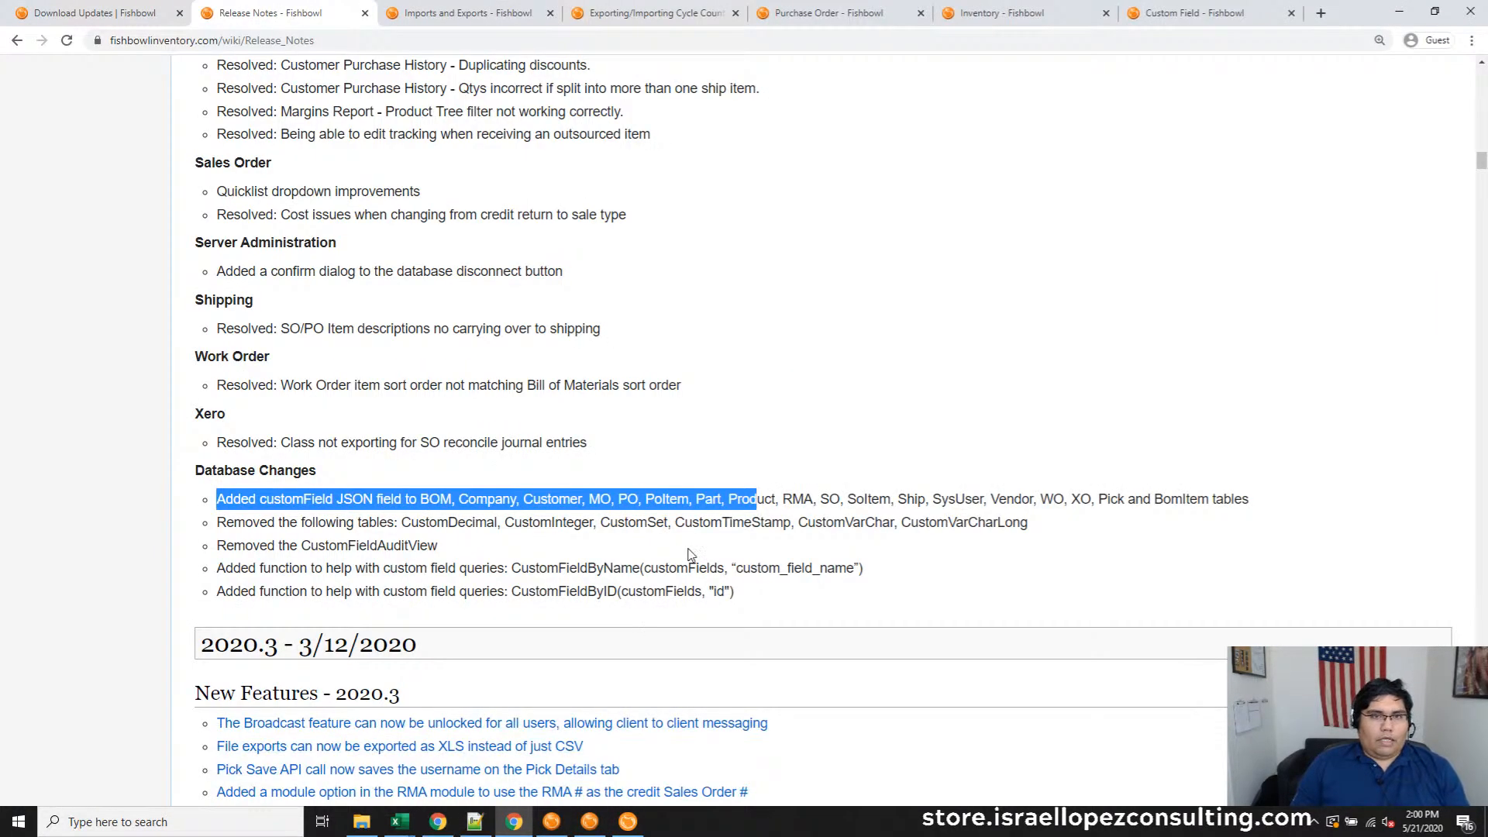
{"action": "key", "text": "ctrl+t"}
{"action": "type", "text": "JSON"}
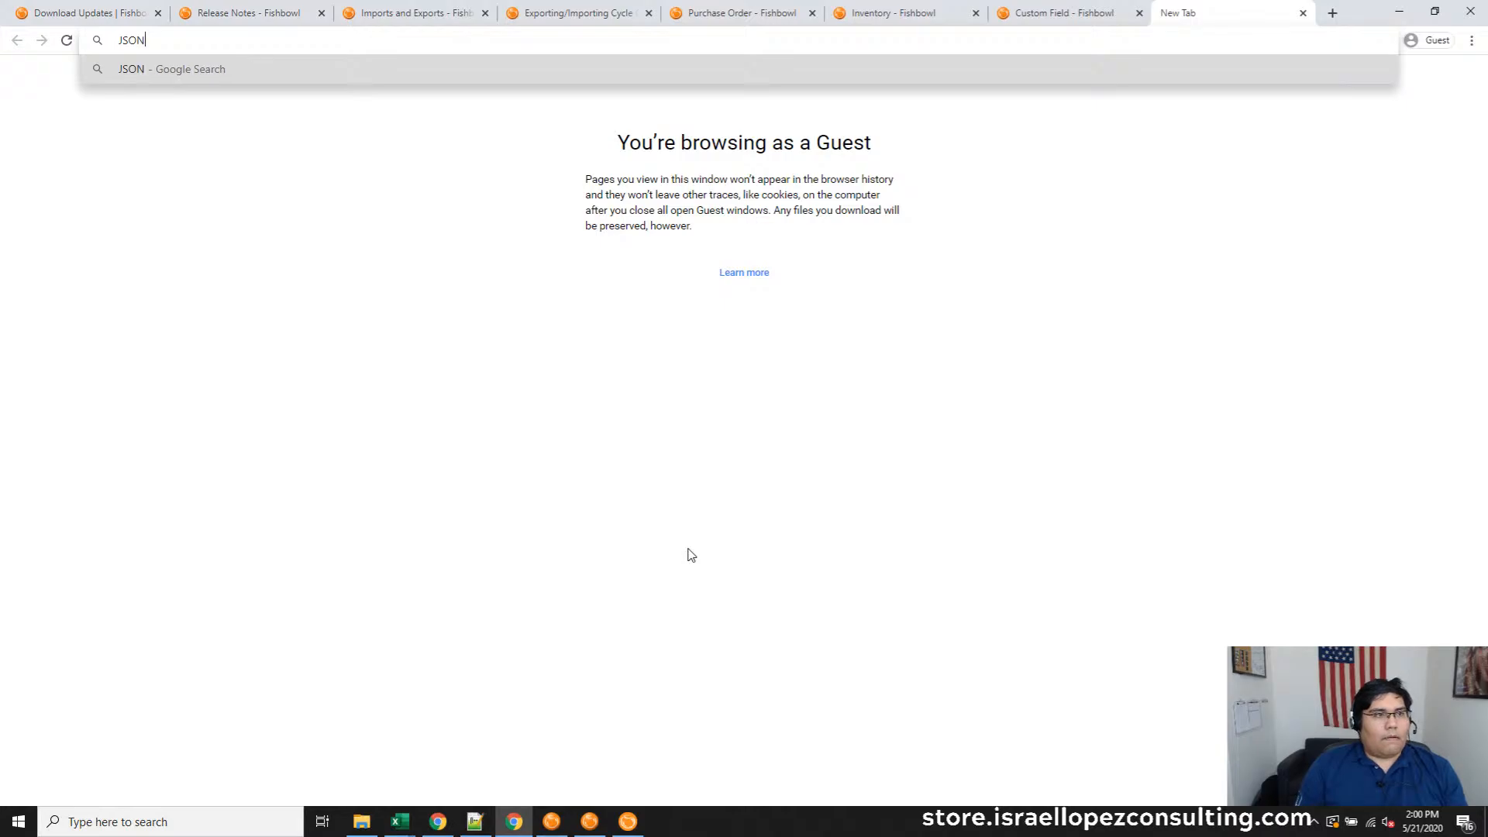
{"action": "type", "text": " Pretty Print"}
{"action": "key", "text": "Return"}
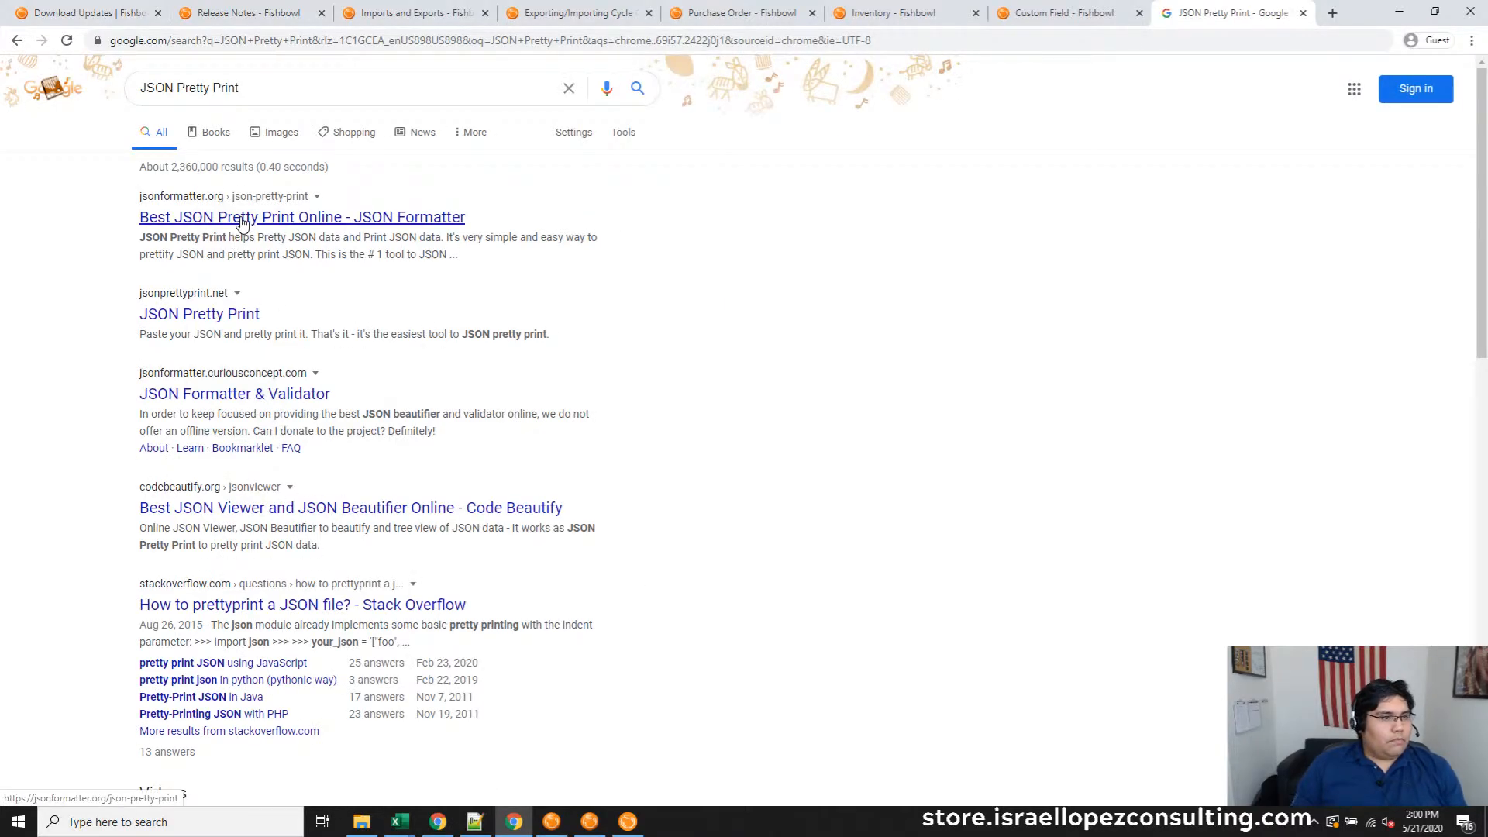
{"action": "left_click", "coordinate": [232, 314]}
{"action": "key", "text": "ctrl+v"}
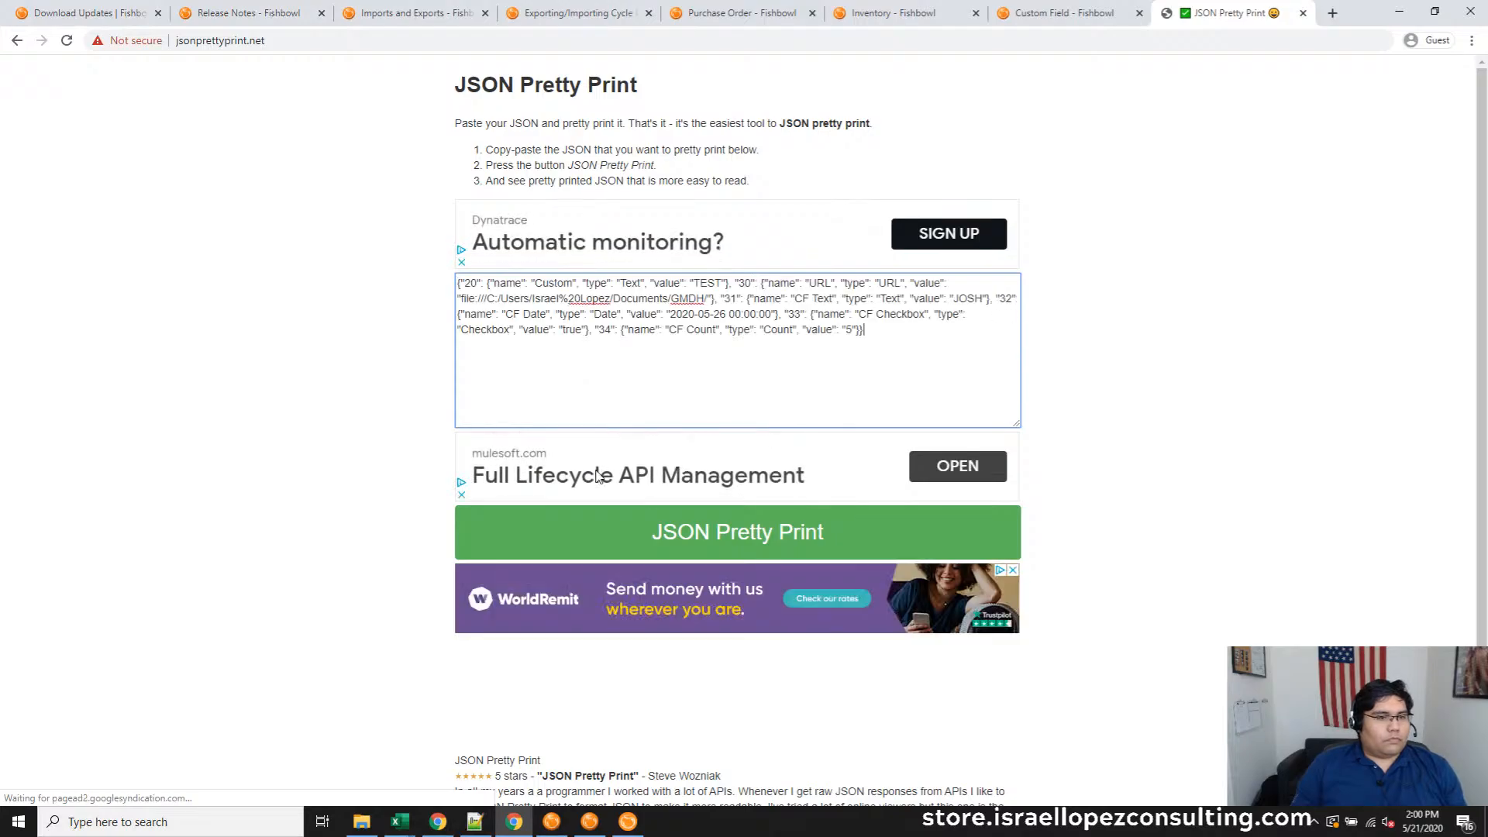
{"action": "key", "text": "alt+Left"}
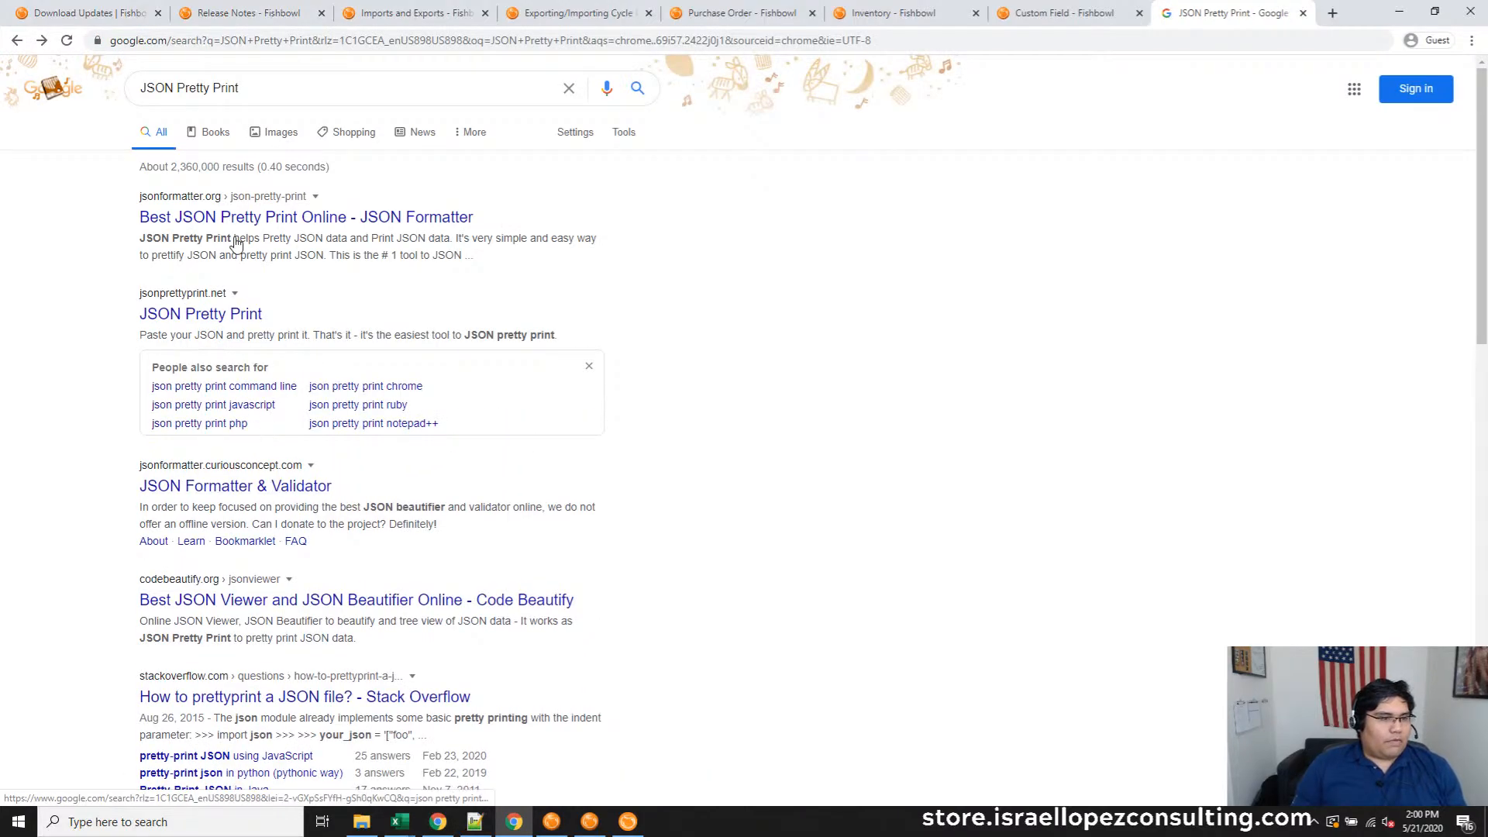
Open the JSON Formatter pretty print page from the search results and format the copied customFields JSON
{"action": "left_click", "coordinate": [310, 220]}
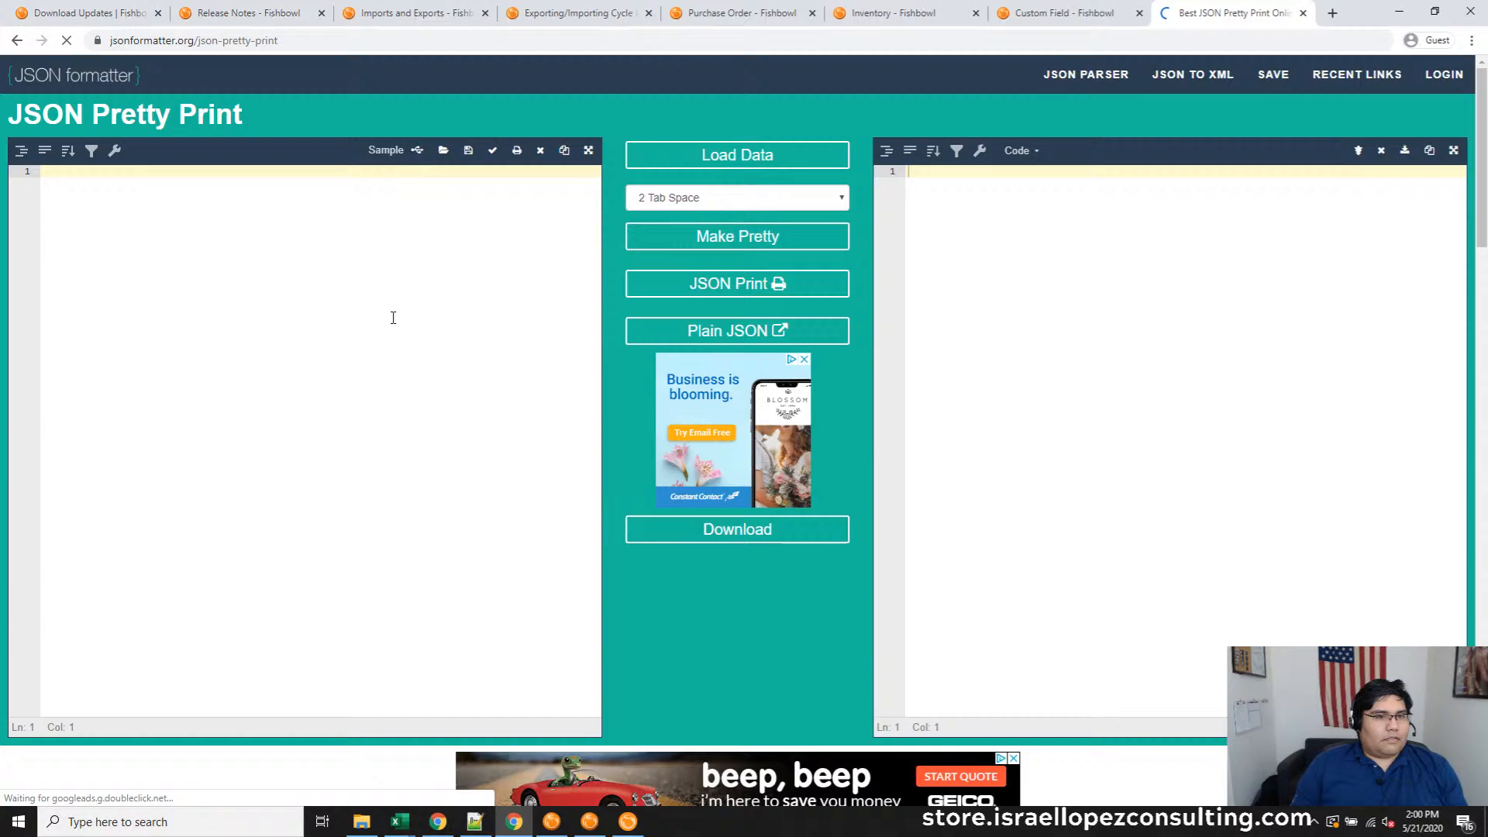
{"action": "key", "text": "ctrl+v"}
{"action": "left_click", "coordinate": [765, 242]}
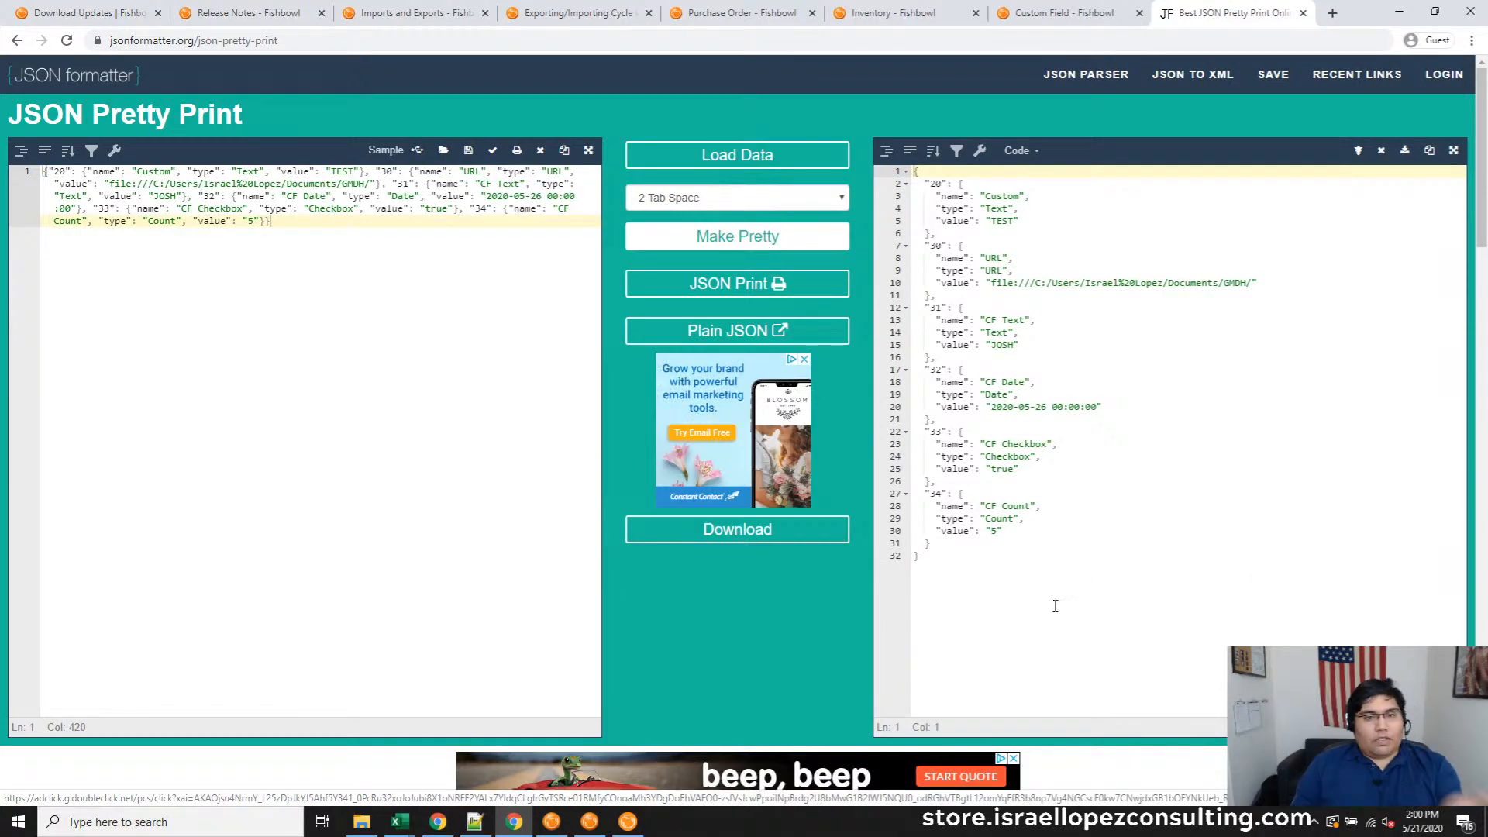
Highlight the whole formatted JSON output, and mark the "20" key of the first custom field
{"action": "left_click_drag", "start_coordinate": [1055, 605], "coordinate": [887, 169]}
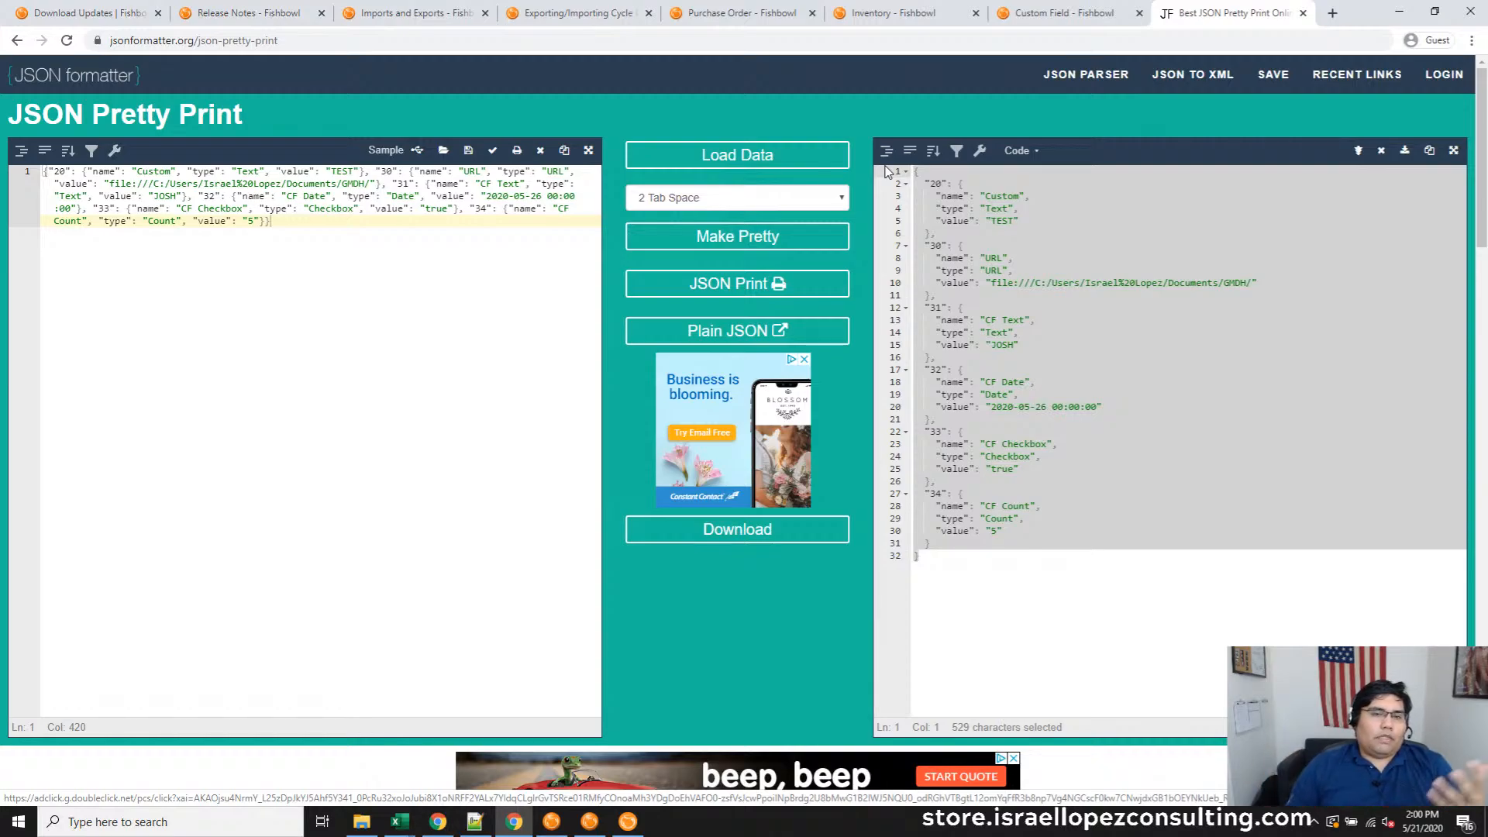
{"action": "left_click", "coordinate": [1178, 421]}
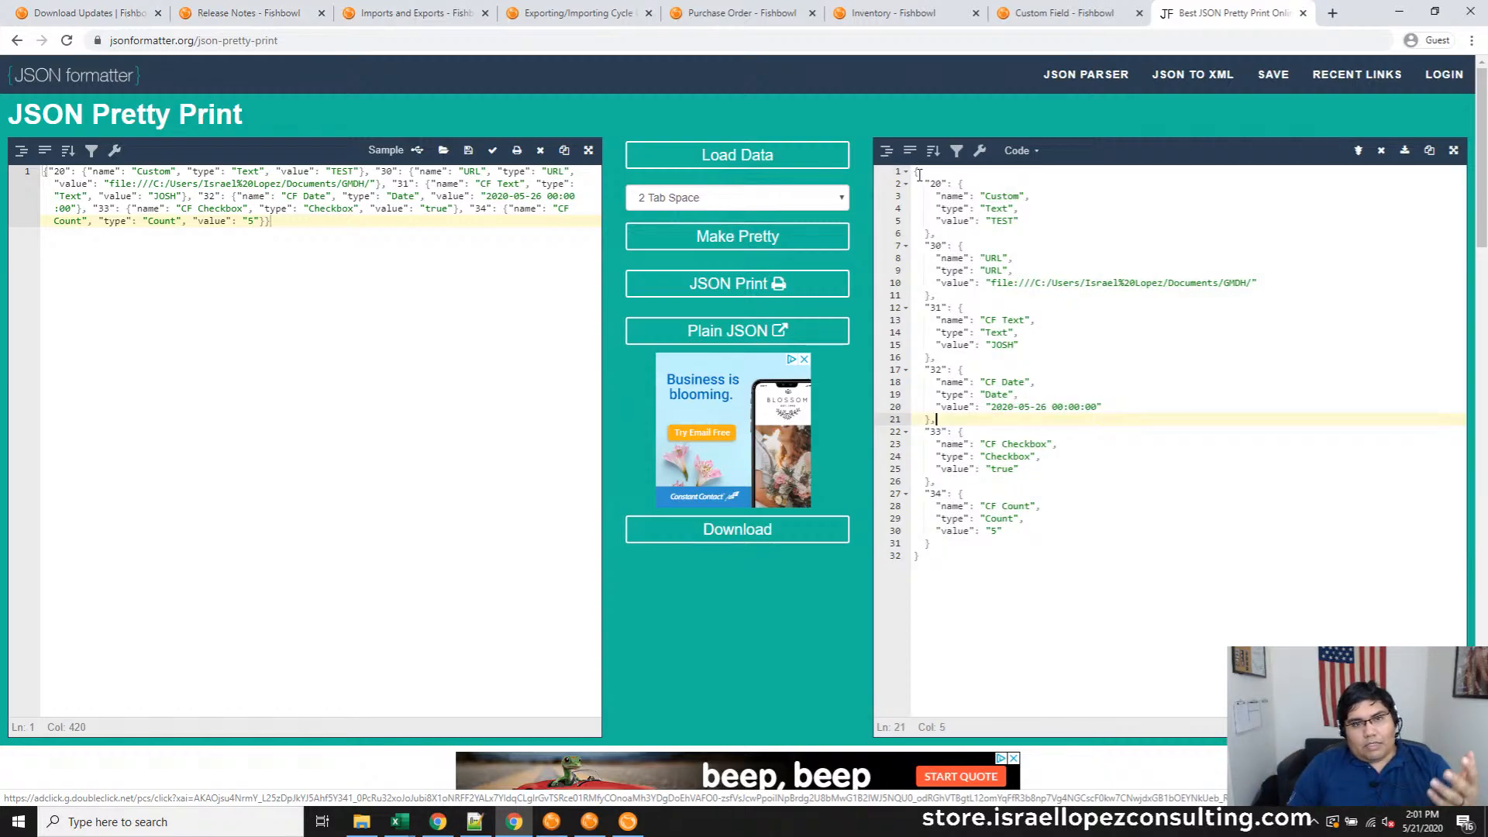
{"action": "left_click_drag", "start_coordinate": [922, 172], "coordinate": [947, 186]}
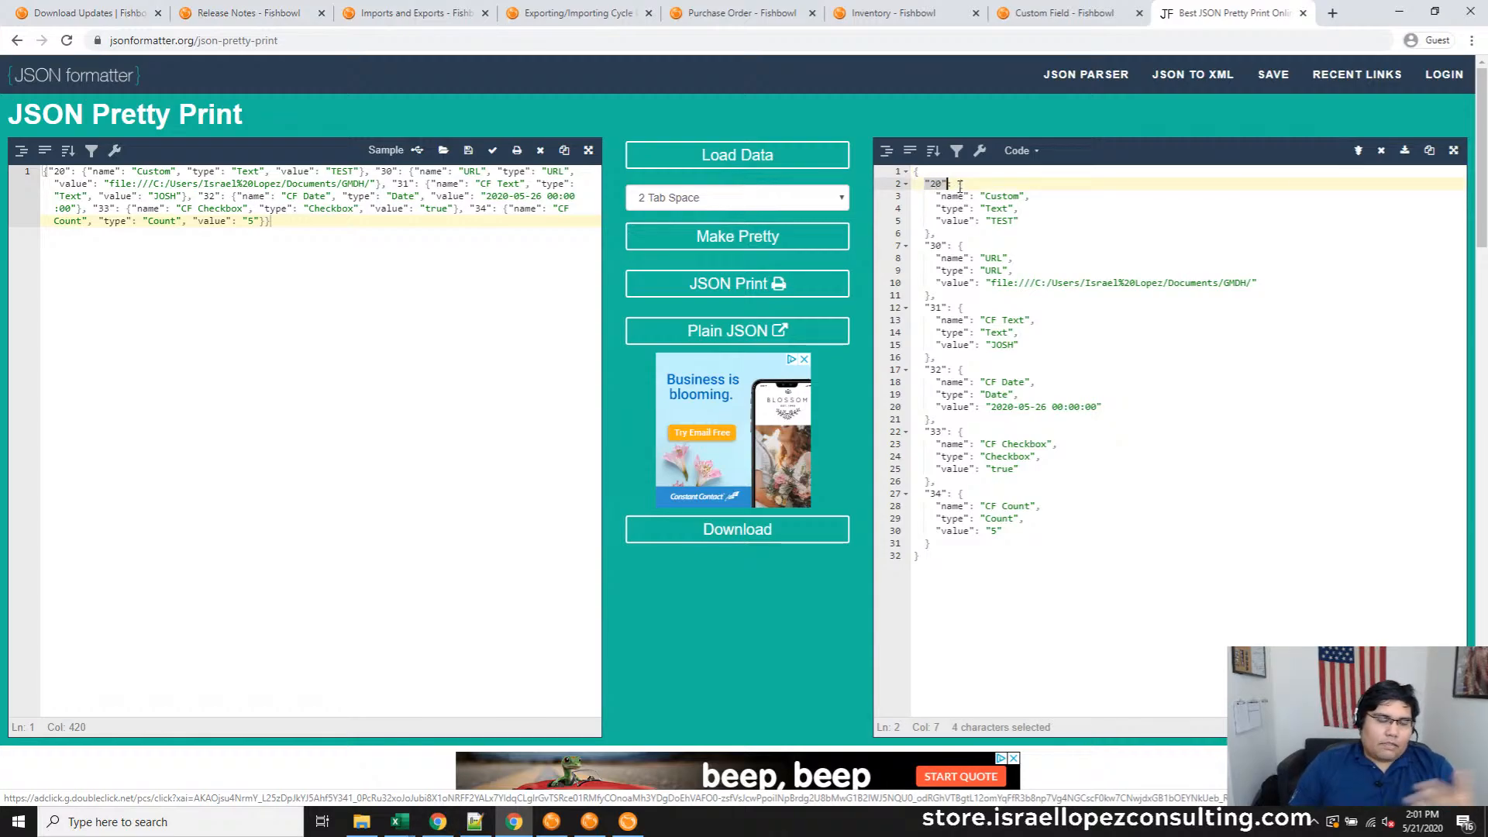
{"action": "left_click", "coordinate": [962, 184]}
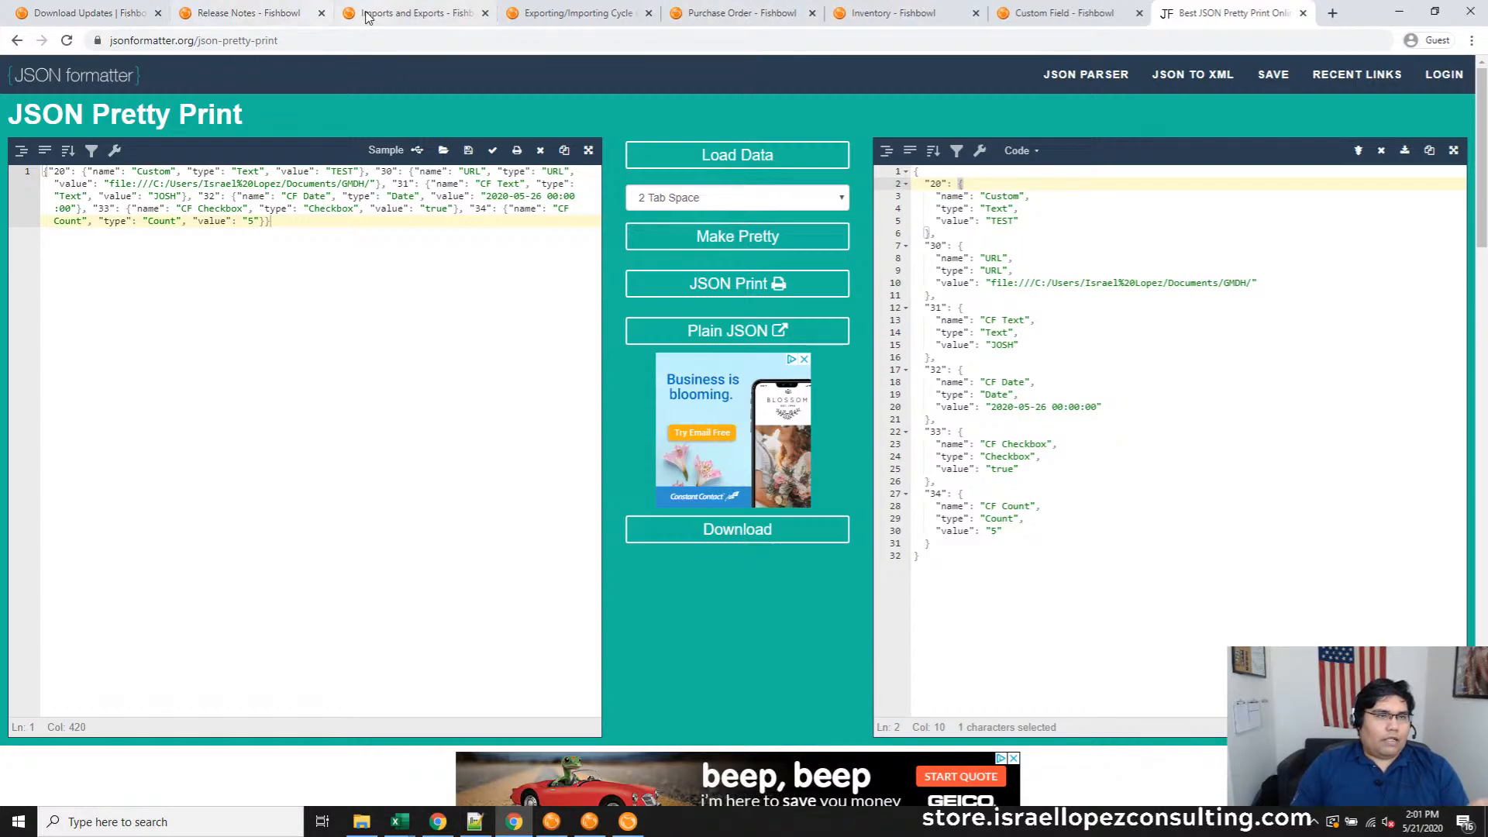
Return to the Release Notes and review the important 2020.5 update notice about the new way of storing custom fields
{"action": "left_click", "coordinate": [249, 21]}
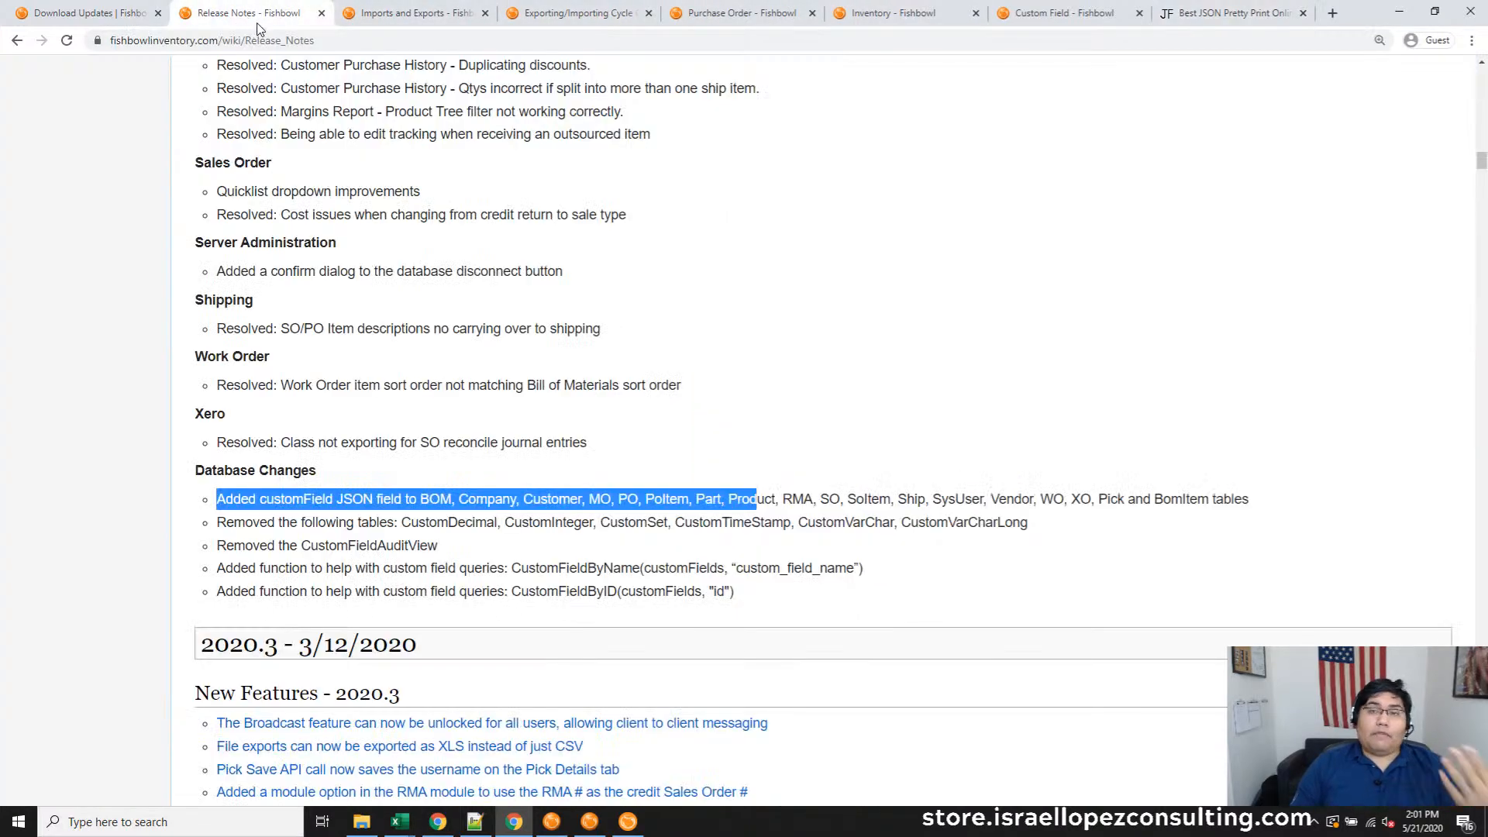
{"action": "scroll", "coordinate": [686, 615], "scroll_direction": "up", "scroll_amount": 3}
{"action": "scroll", "coordinate": [686, 615], "scroll_direction": "up", "scroll_amount": 15}
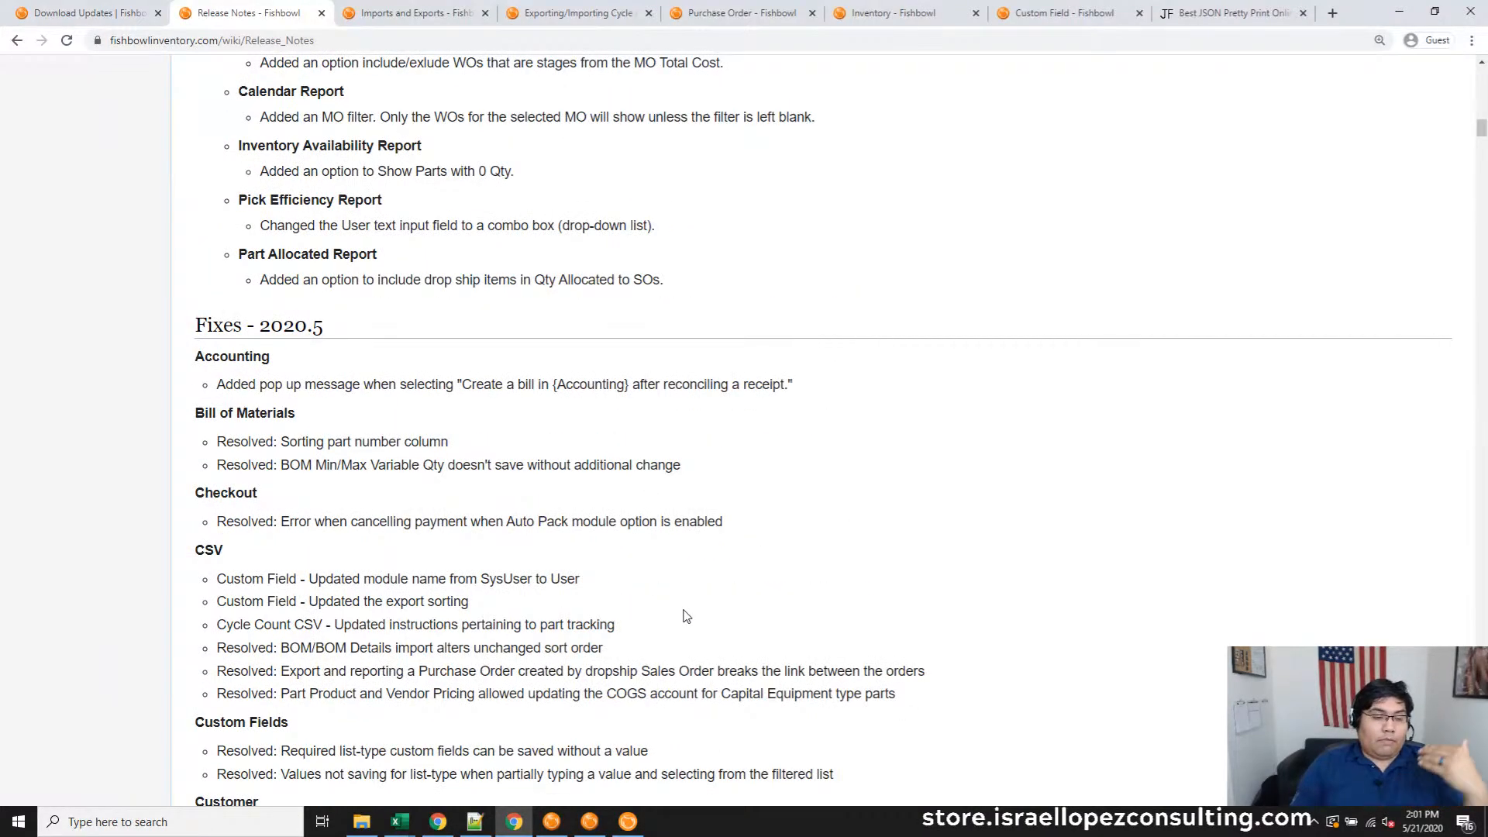
{"action": "scroll", "coordinate": [686, 616], "scroll_direction": "up", "scroll_amount": 15}
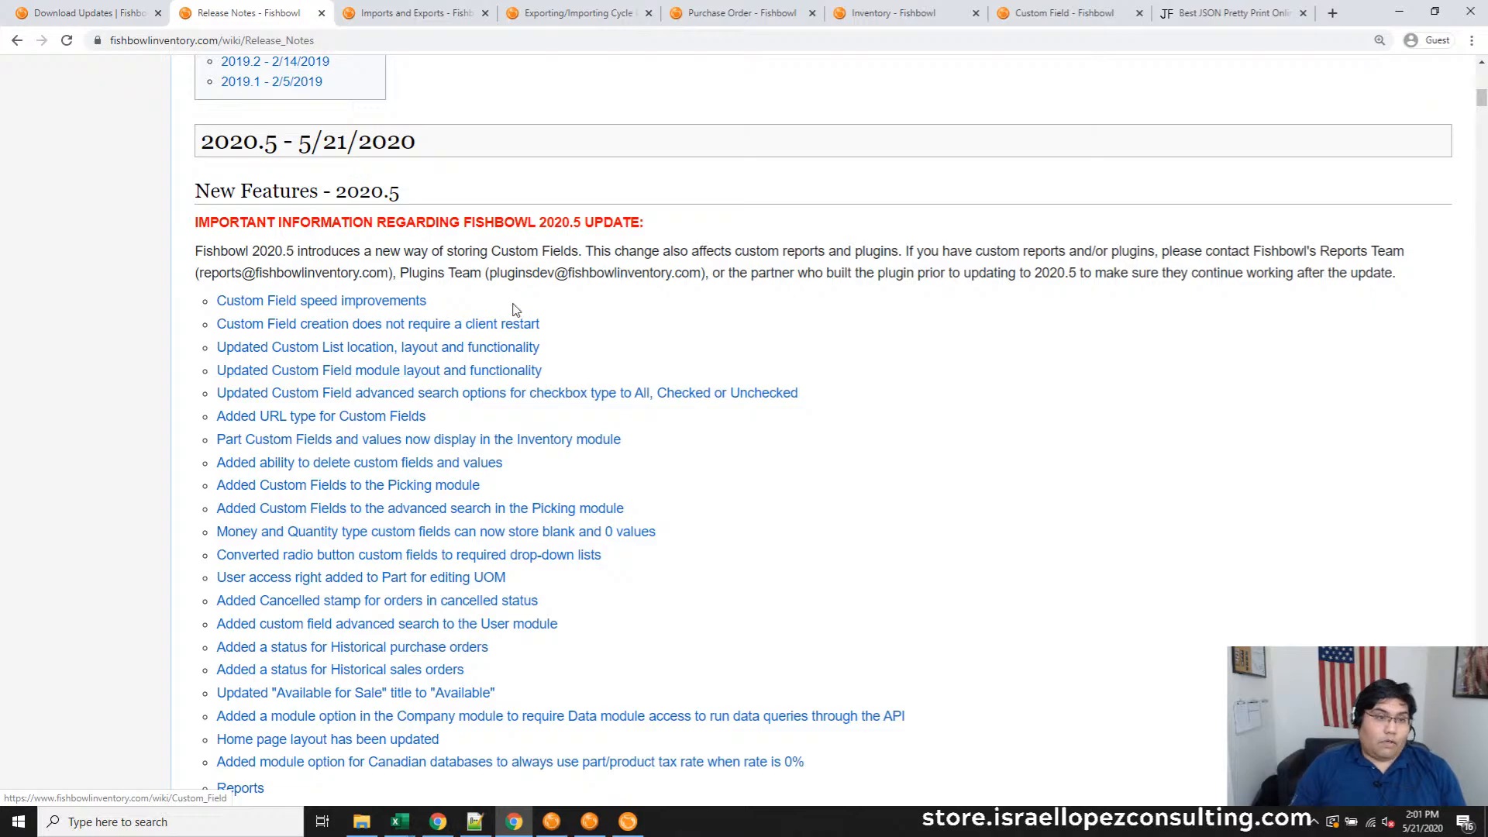
Revisit the formatted JSON, and switch to the Fishbowl Bikes client to view the customFields column beside the other sales order columns
{"action": "left_click", "coordinate": [1229, 15]}
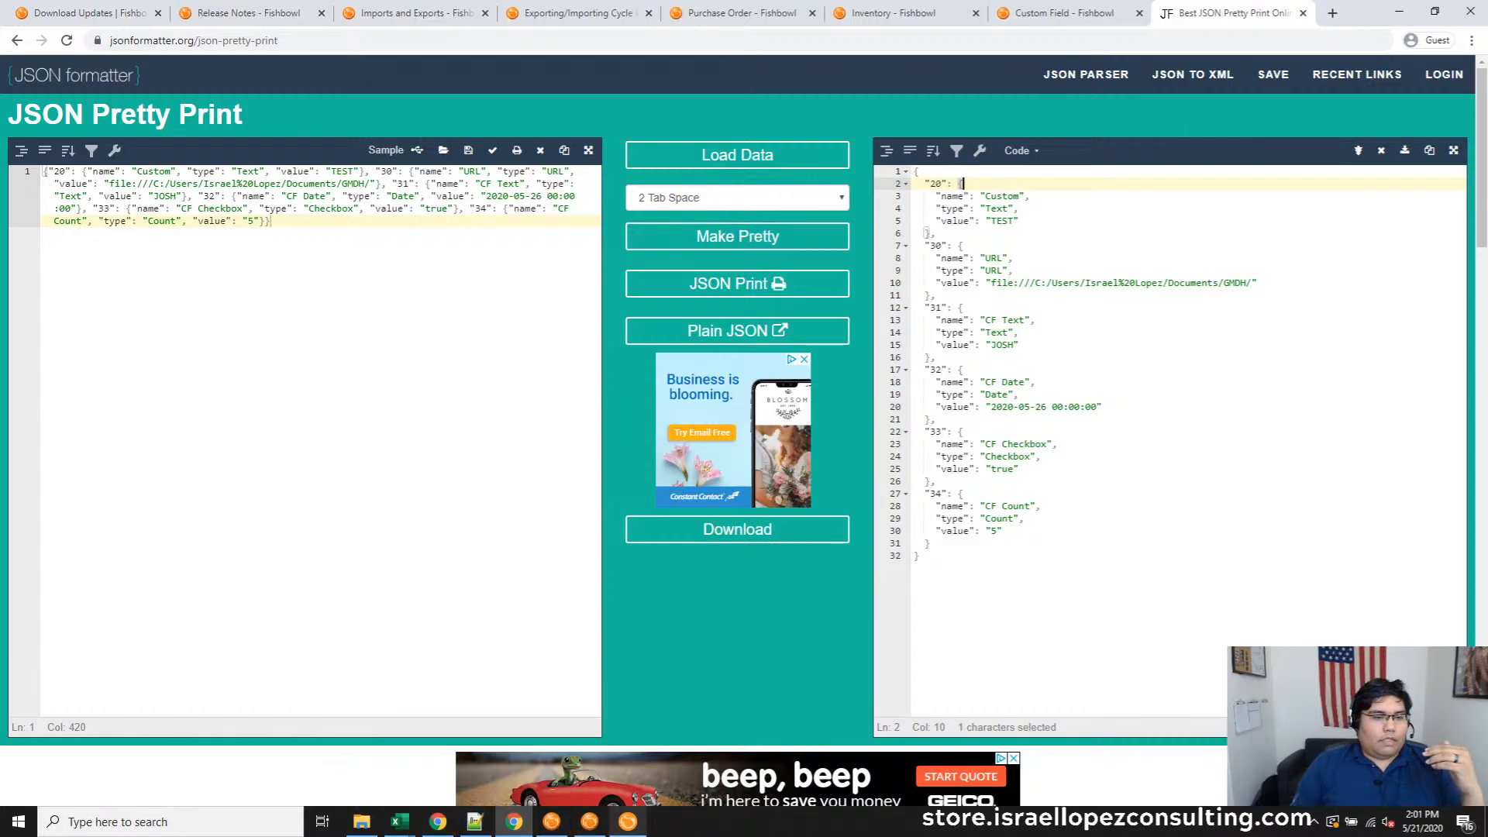
{"action": "mouse_move", "coordinate": [533, 825]}
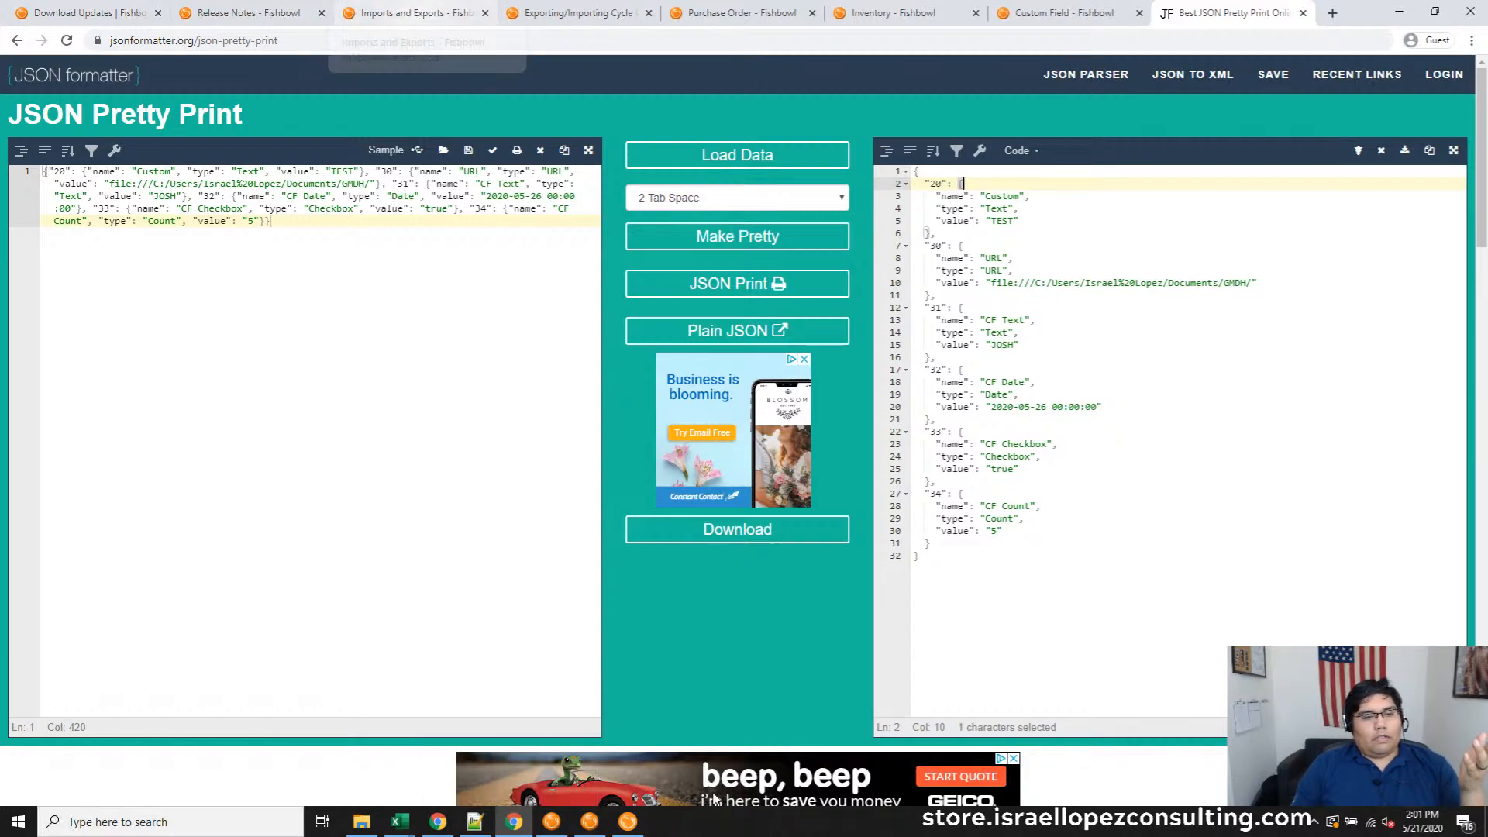
{"action": "left_click", "coordinate": [628, 822]}
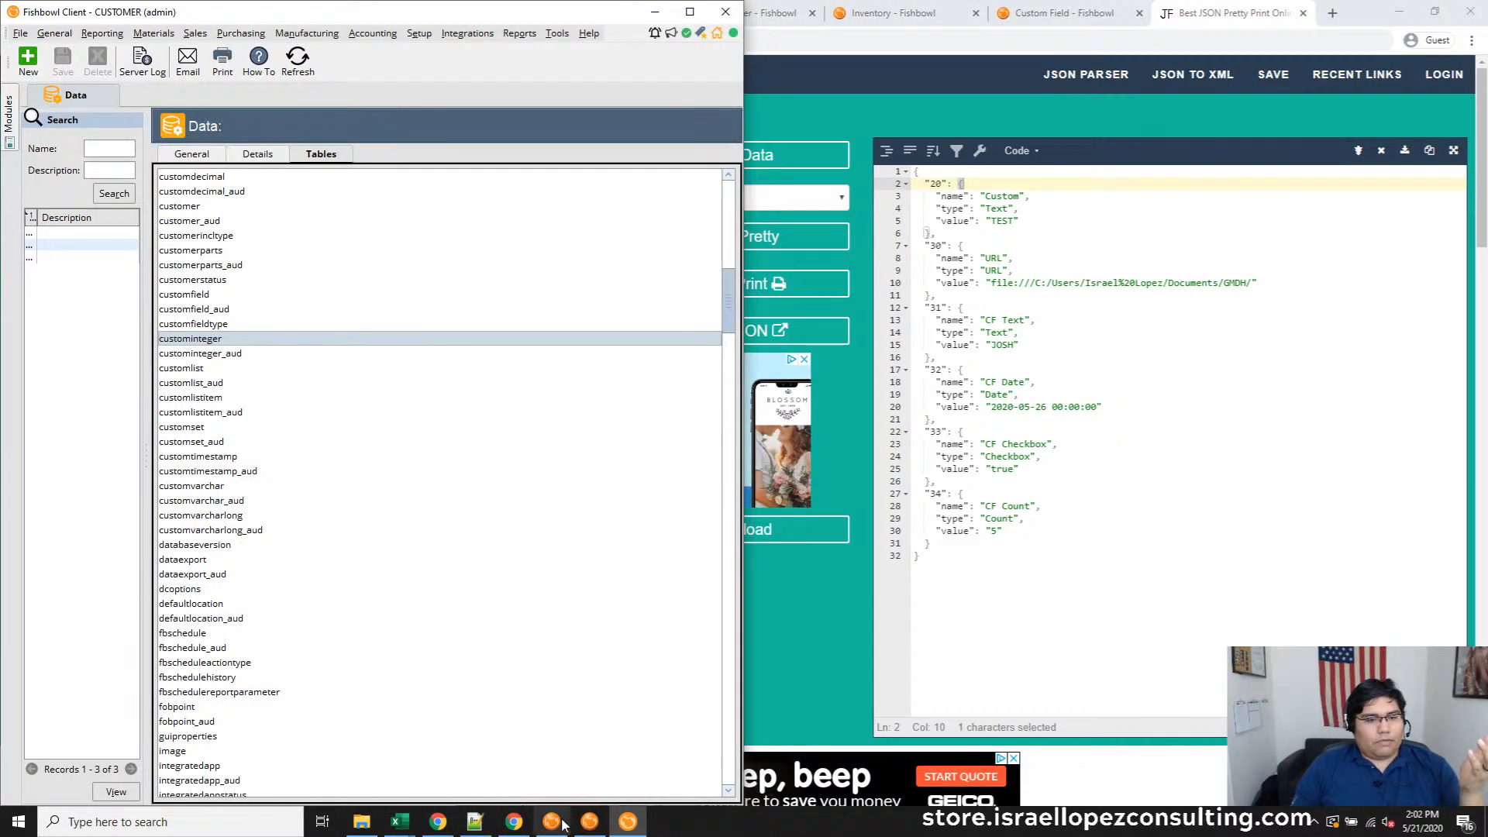
{"action": "left_click", "coordinate": [589, 822]}
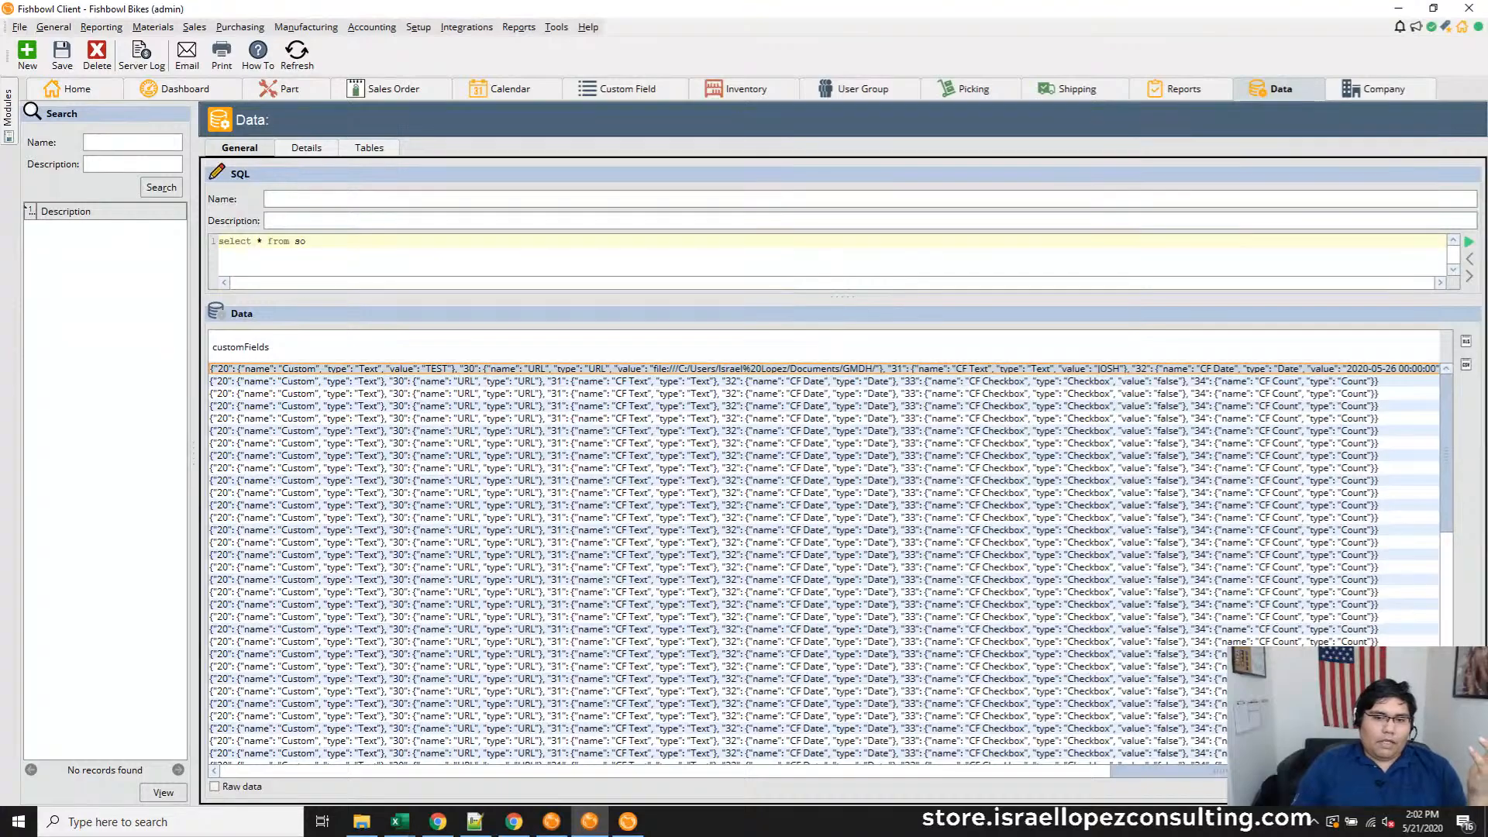
{"action": "scroll", "coordinate": [1133, 719], "scroll_direction": "left", "scroll_amount": 10}
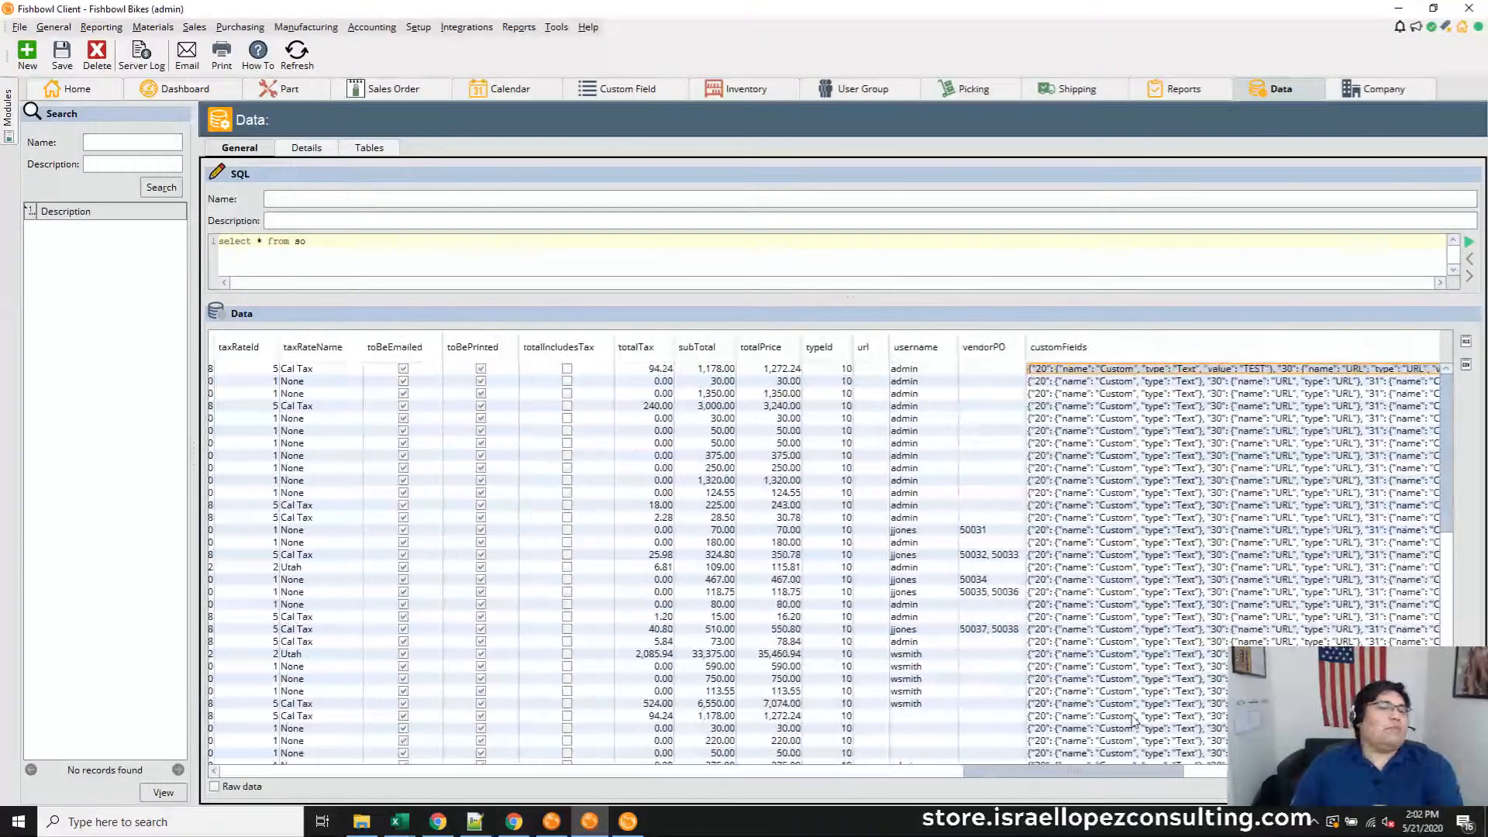
{"action": "scroll", "coordinate": [1133, 719], "scroll_direction": "right", "scroll_amount": 3}
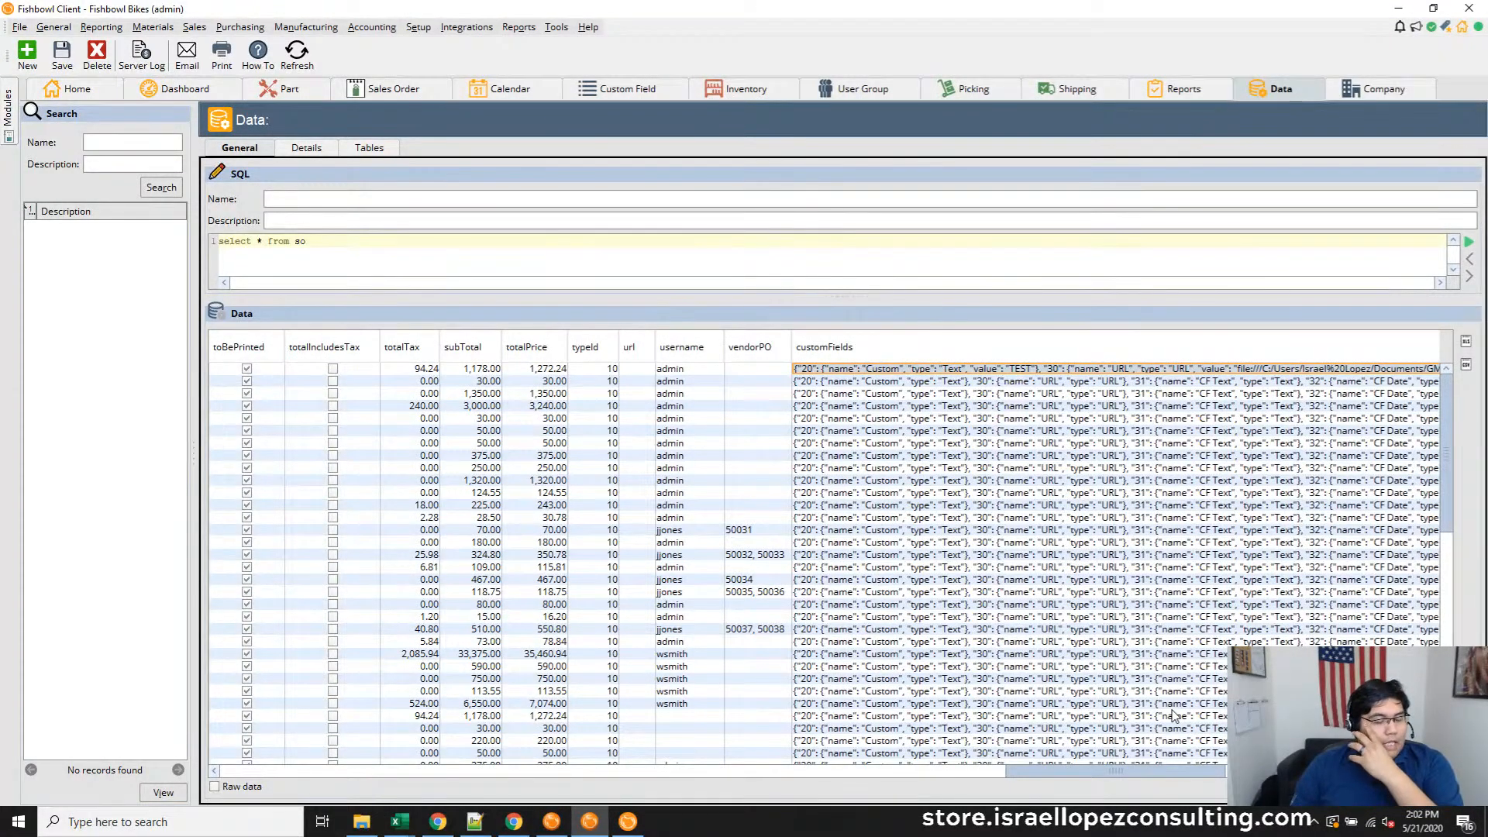